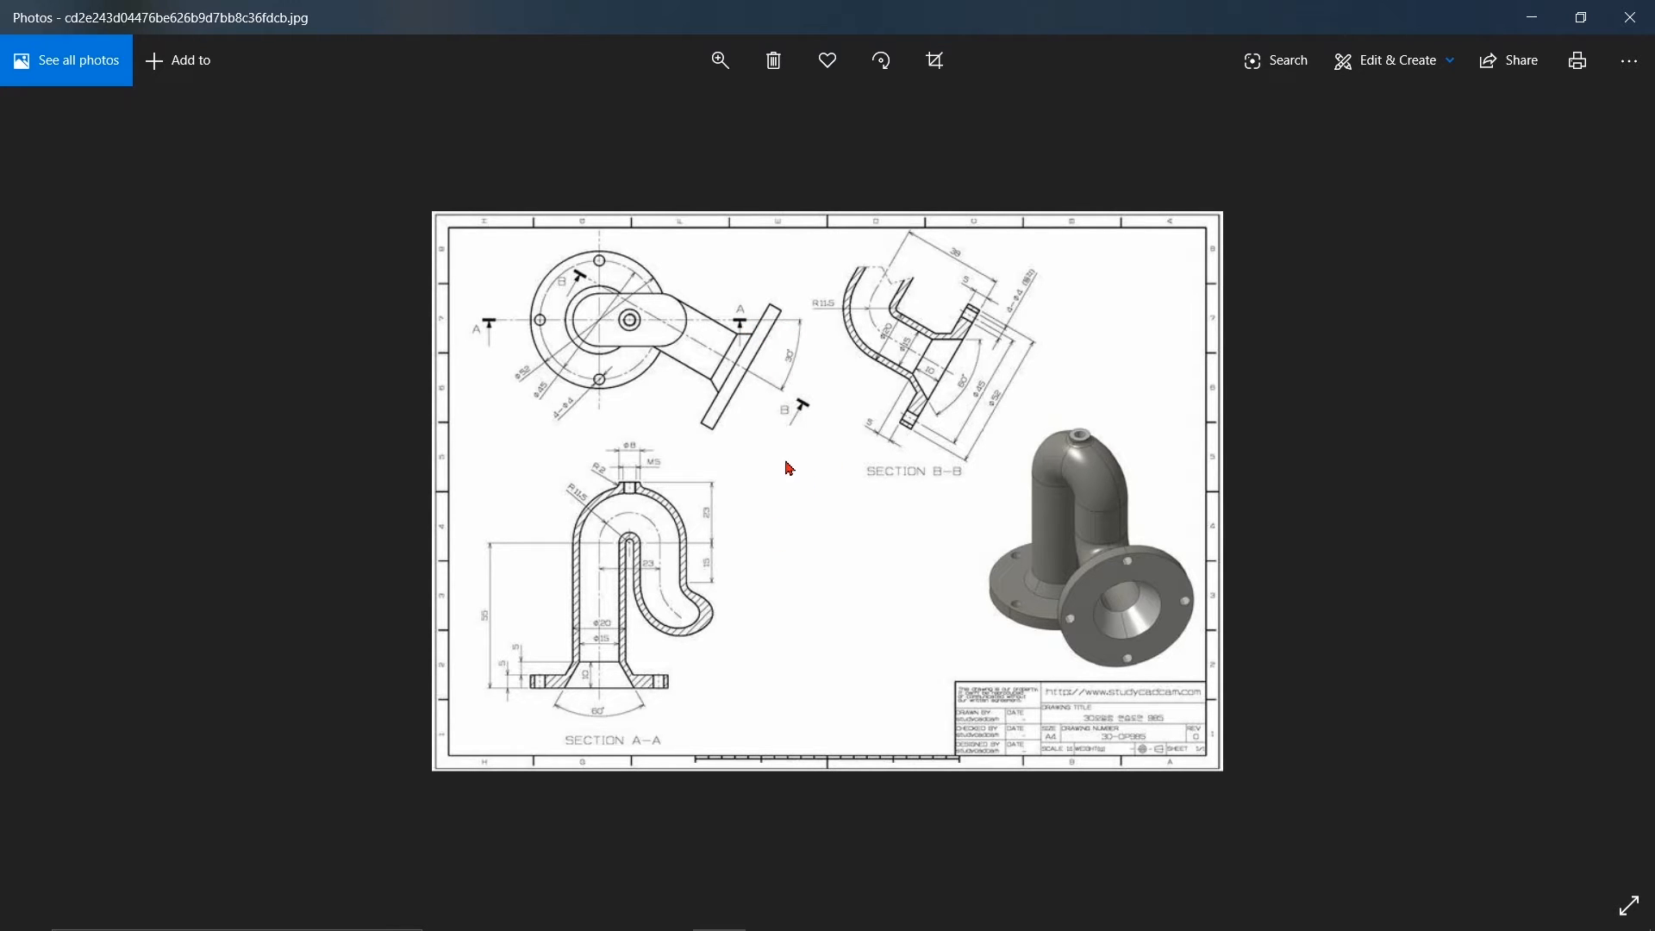
Step: Switch to Autodesk Inventor, create a new part and start a 2D sketch on the horizontal origin plane
{"action": "key", "text": "alt+Tab"}
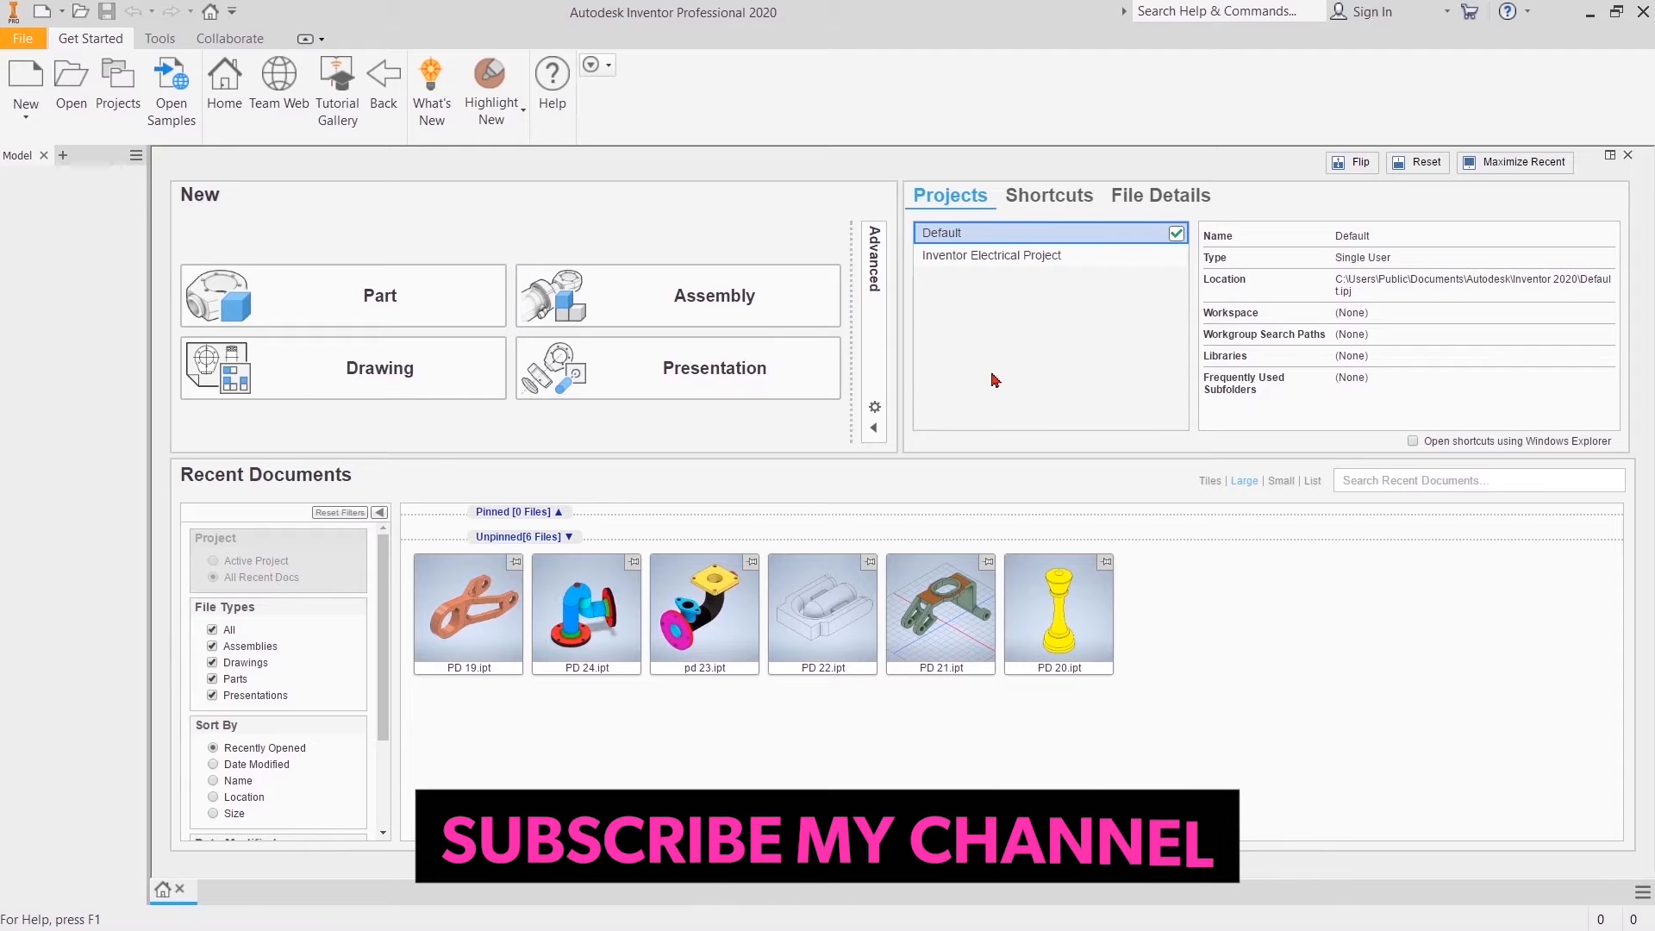
{"action": "left_click", "coordinate": [398, 296]}
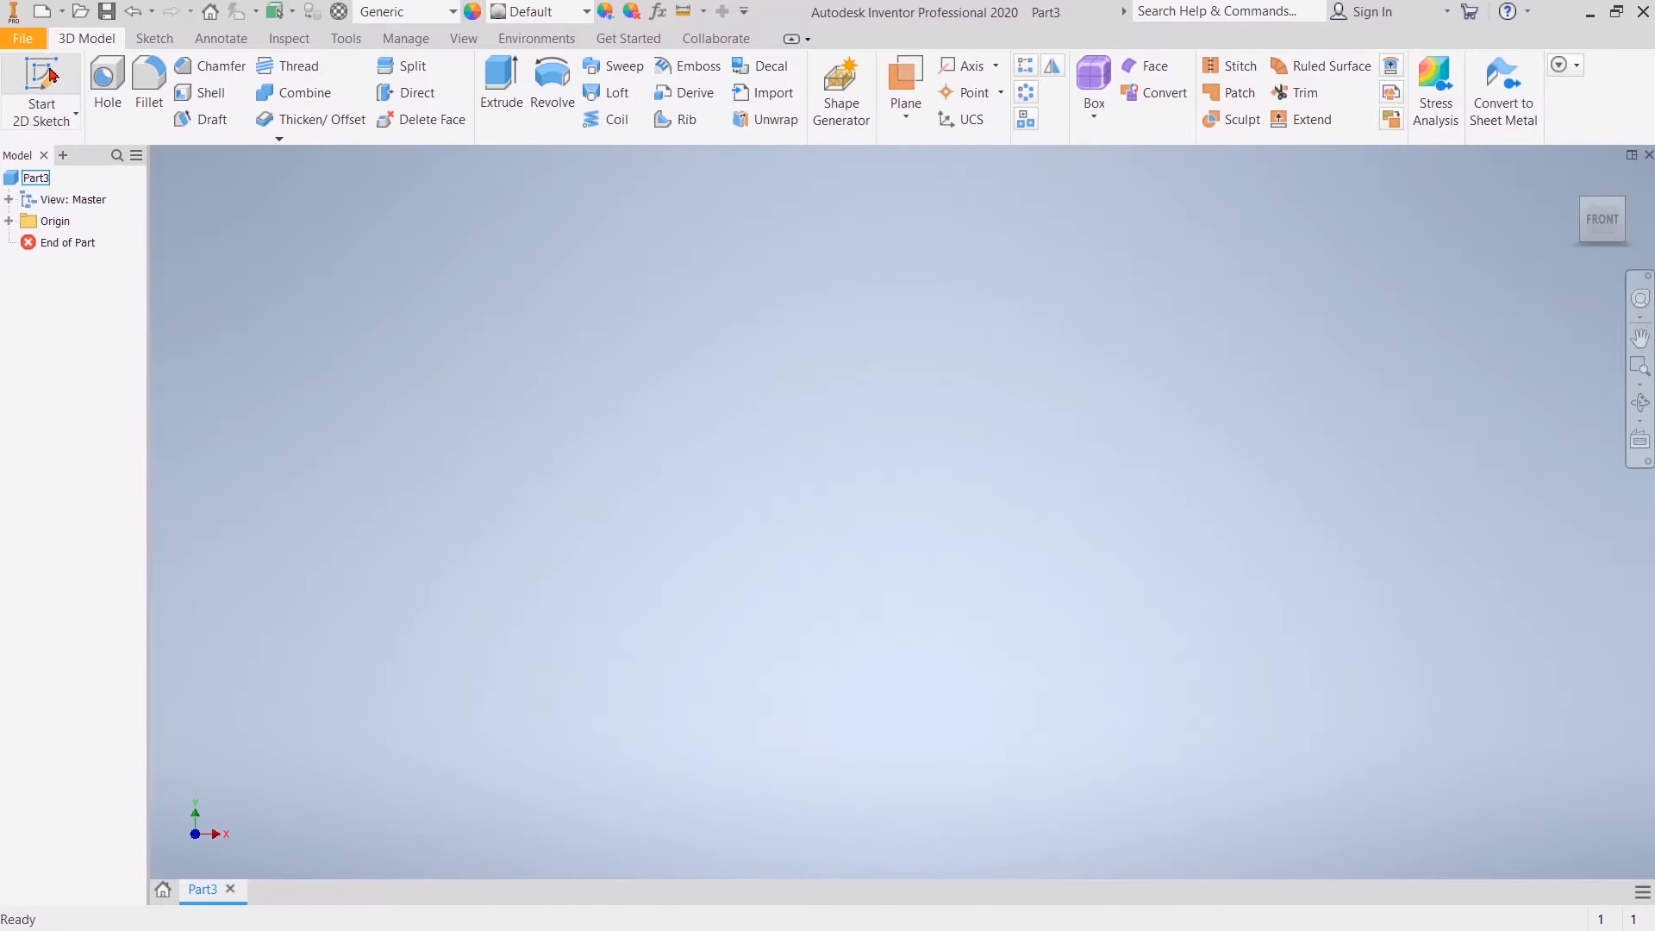
{"action": "left_click", "coordinate": [50, 74]}
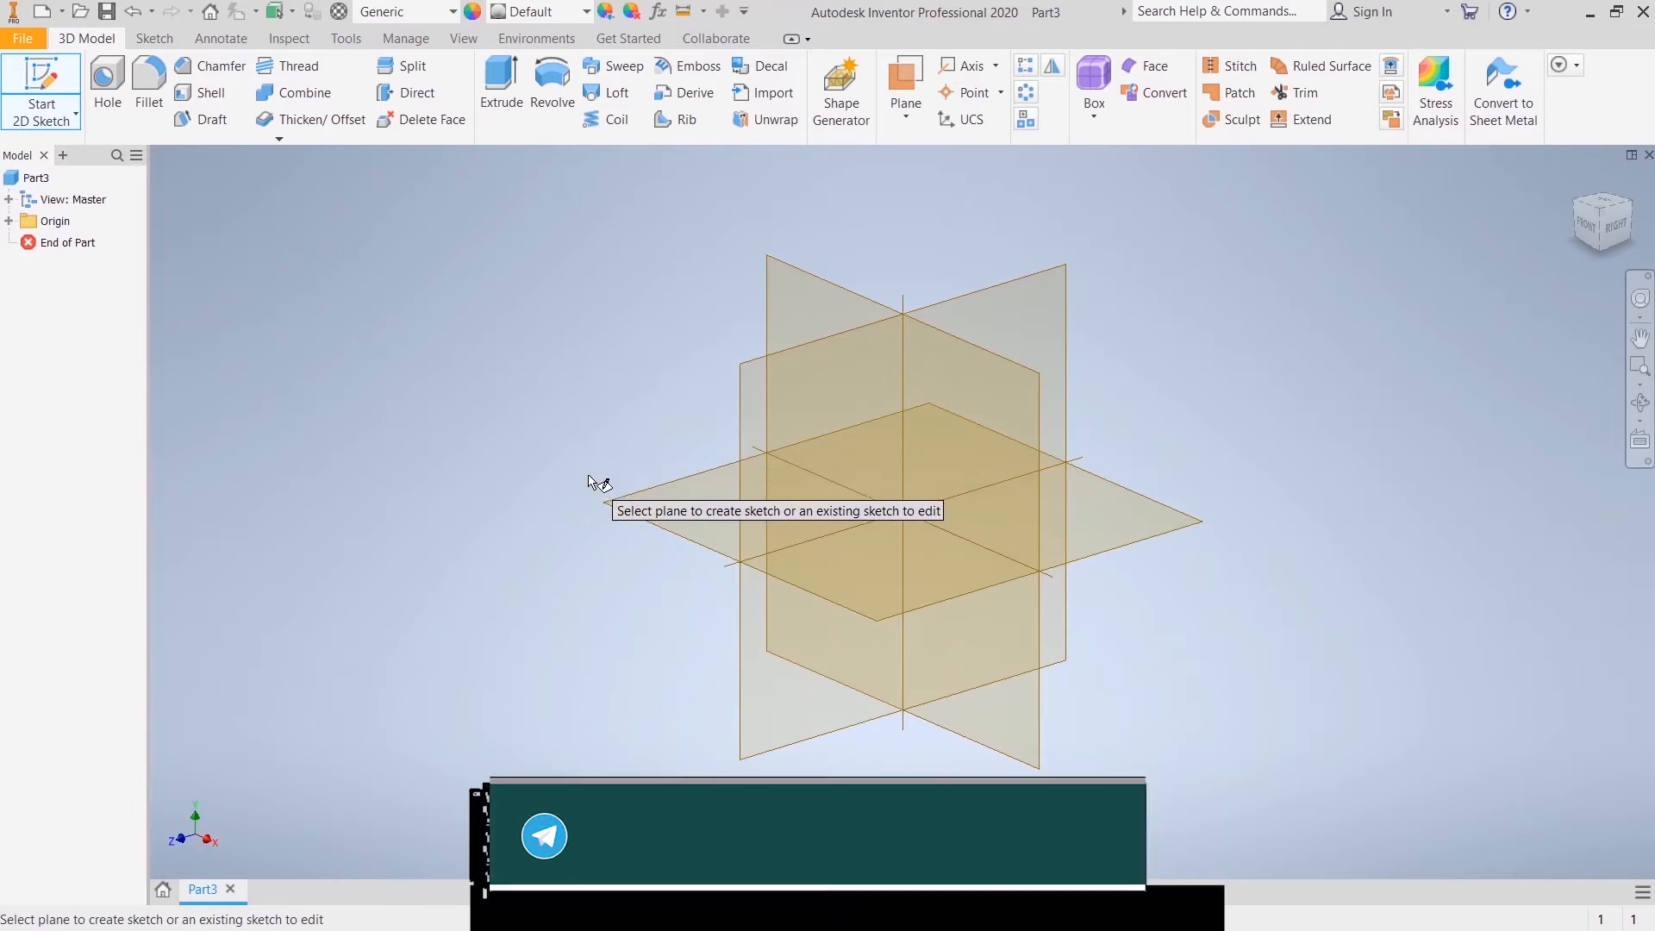
{"action": "left_click", "coordinate": [646, 515]}
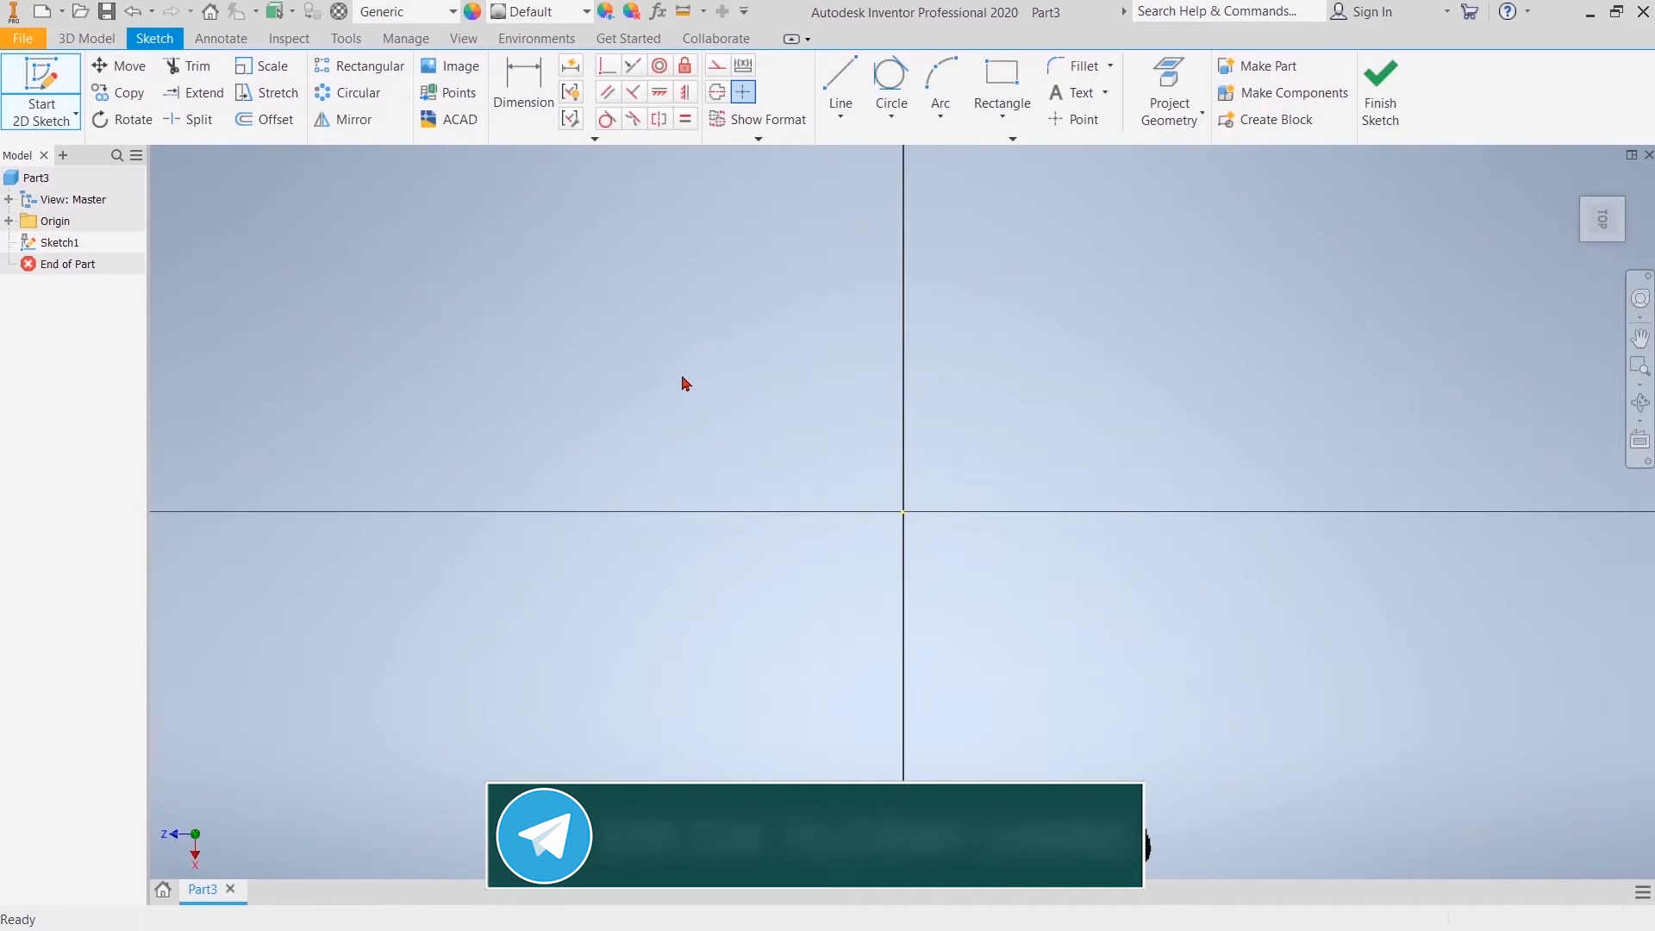
Step: Draw a 52 mm diameter circle centred on the origin and finish the sketch
{"action": "left_click", "coordinate": [891, 114]}
{"action": "left_click", "coordinate": [914, 157]}
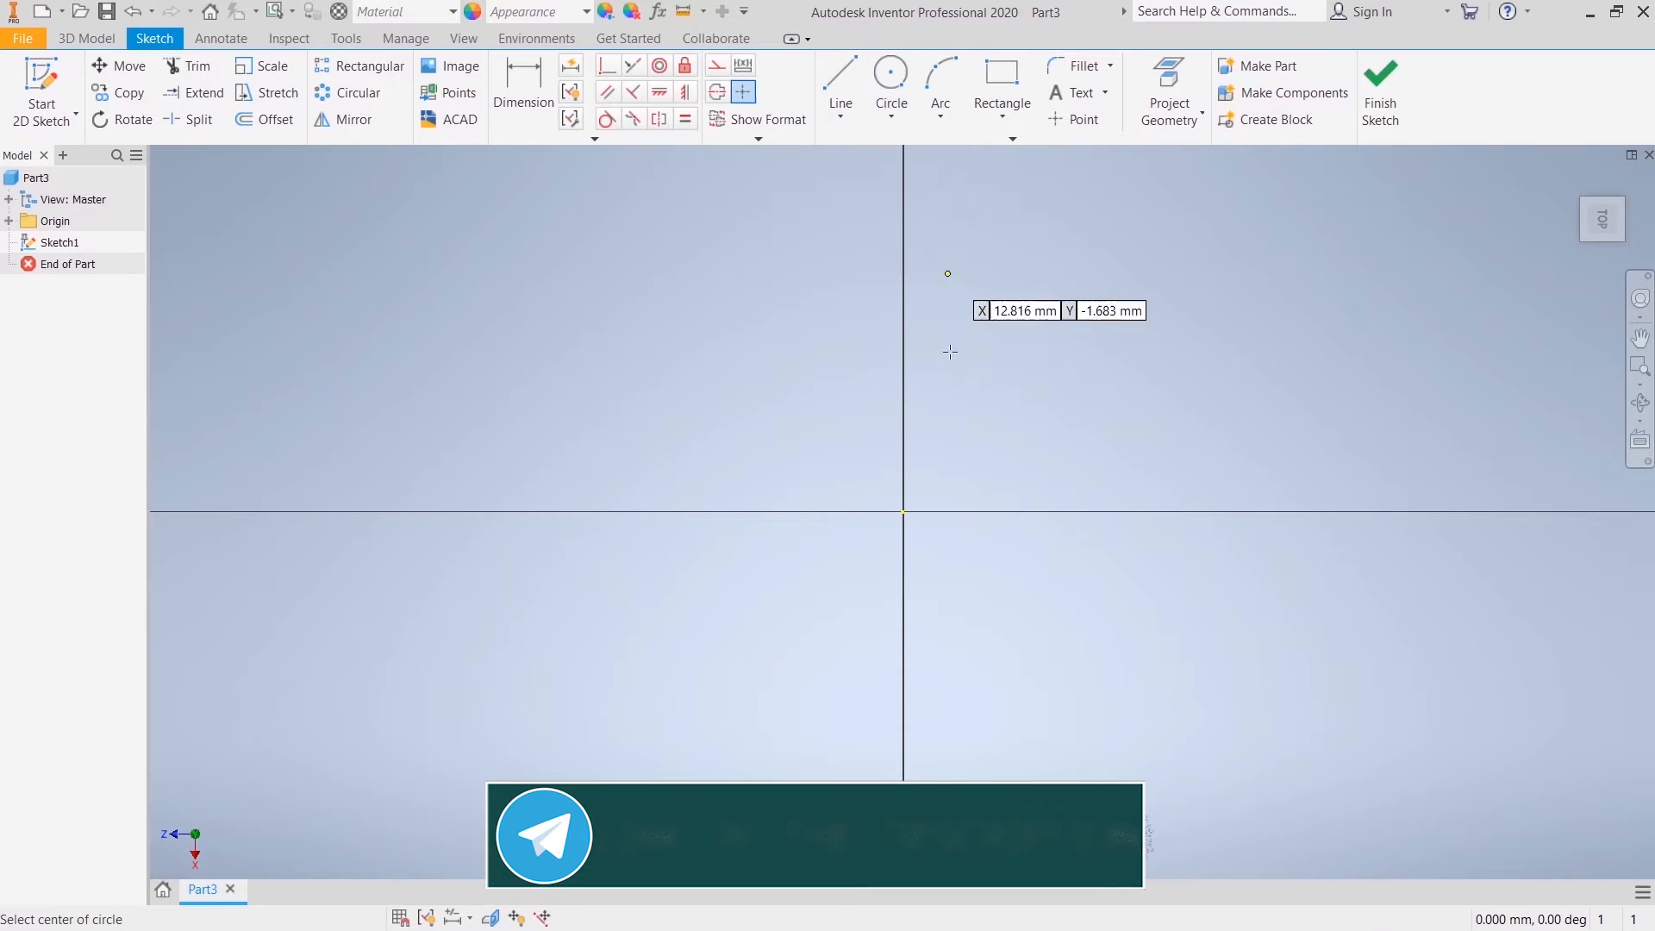
{"action": "left_click", "coordinate": [902, 512]}
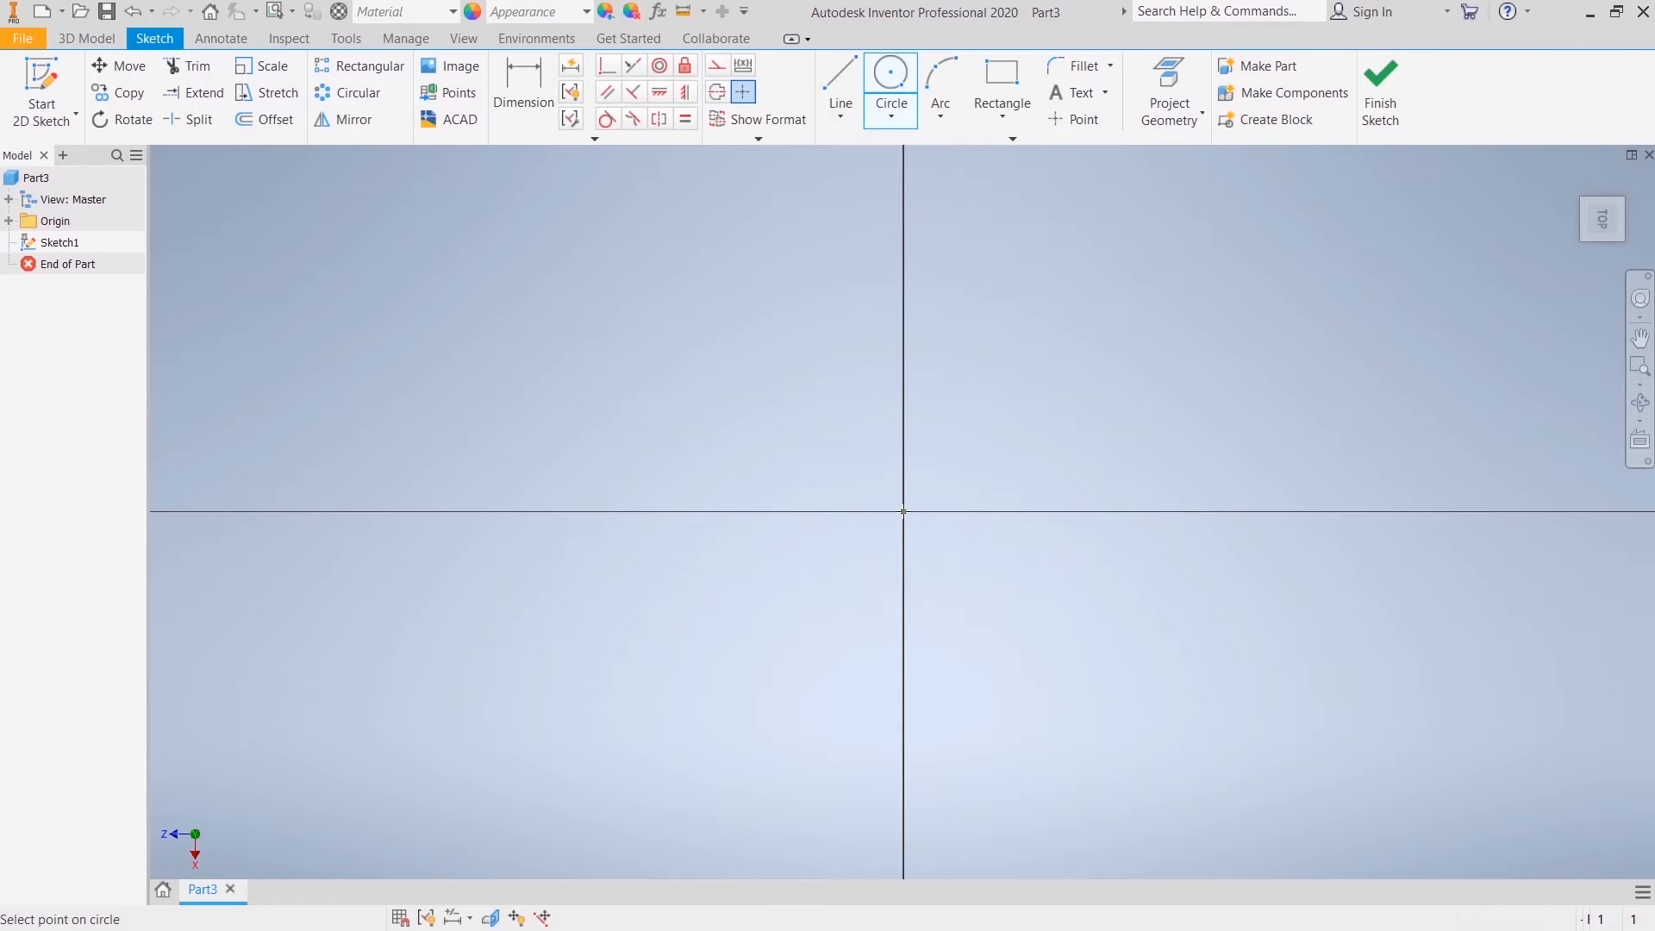
{"action": "right_click", "coordinate": [1086, 558]}
{"action": "key", "text": "Escape"}
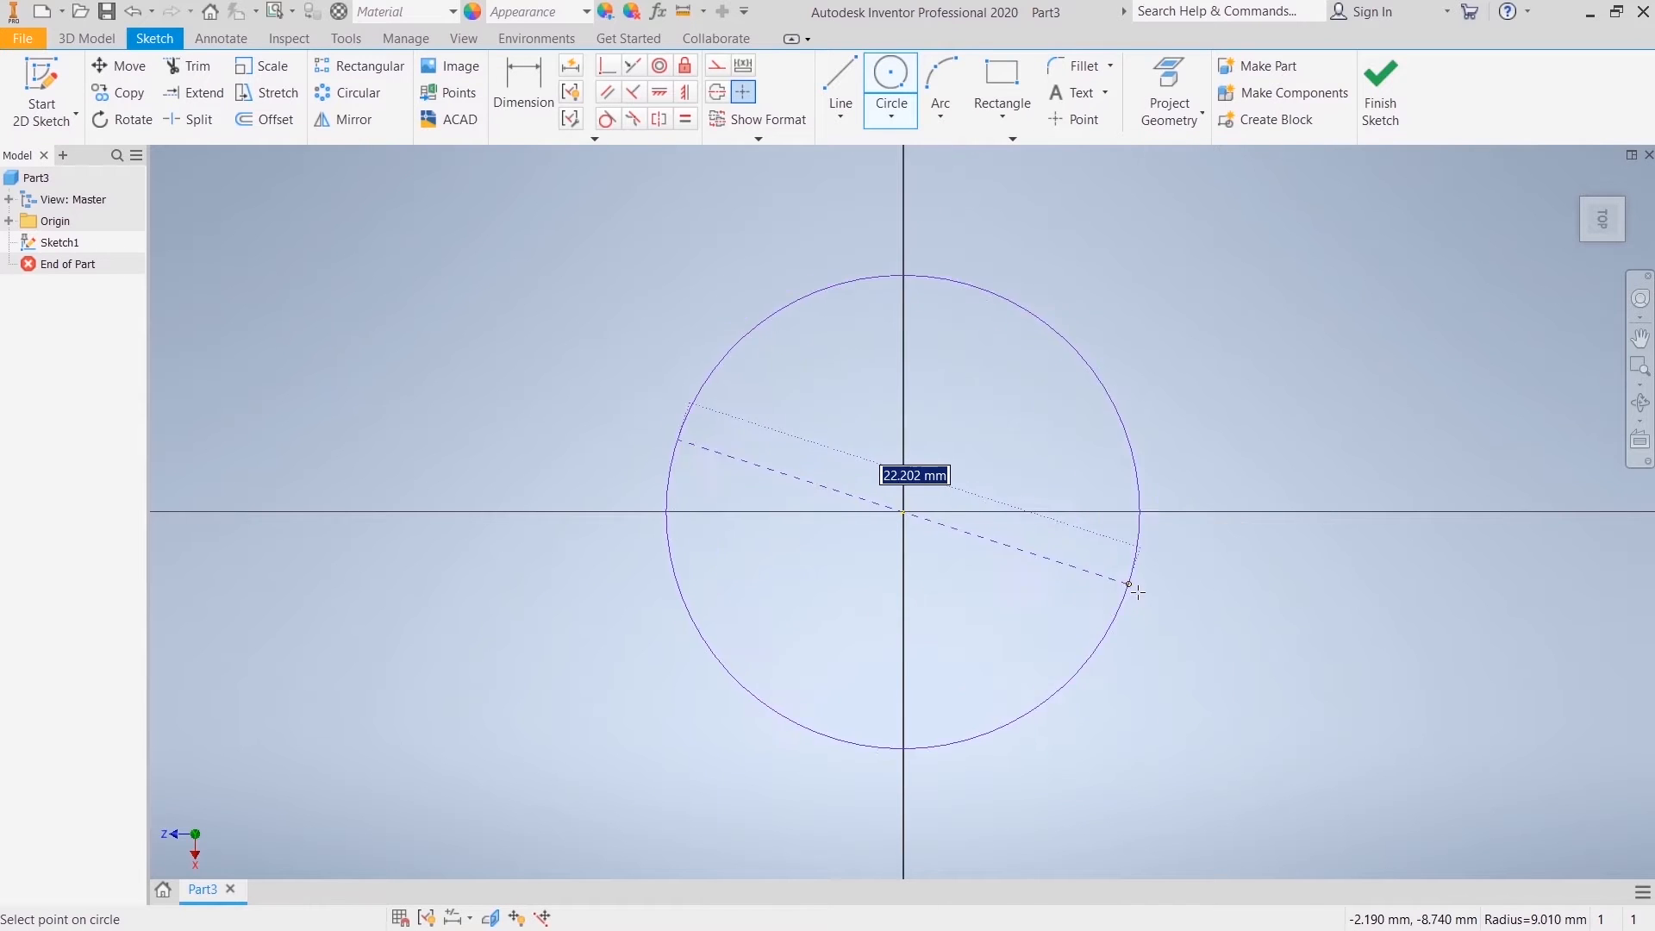
{"action": "type", "text": "52"}
{"action": "key", "text": "Return"}
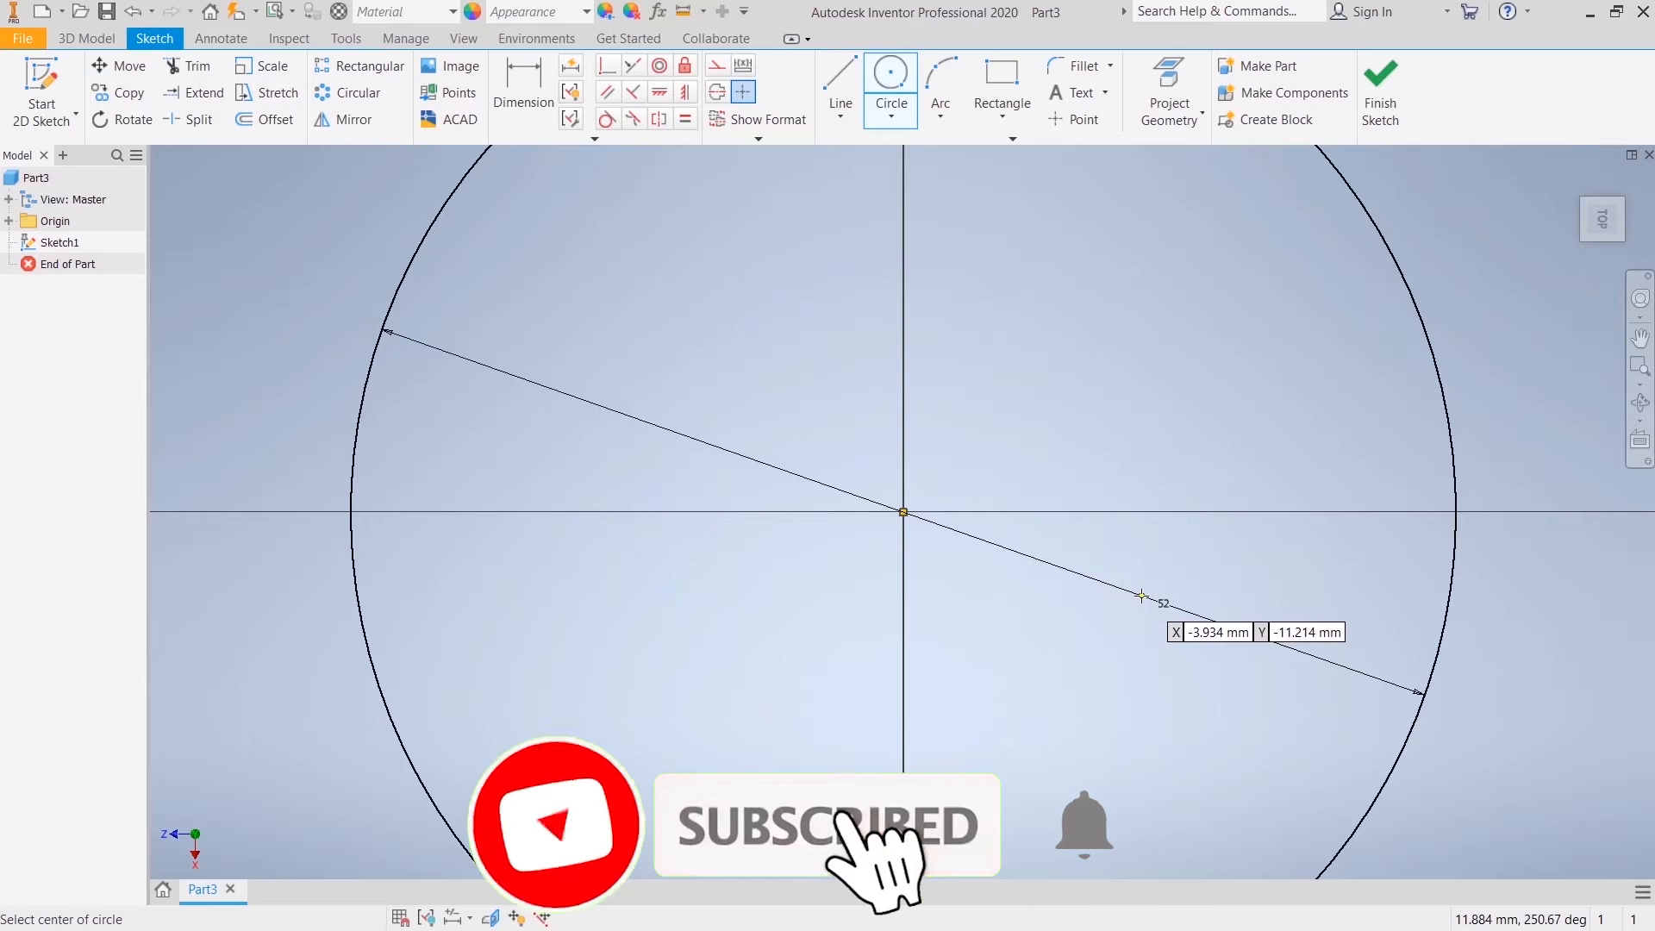
{"action": "left_click", "coordinate": [1380, 93]}
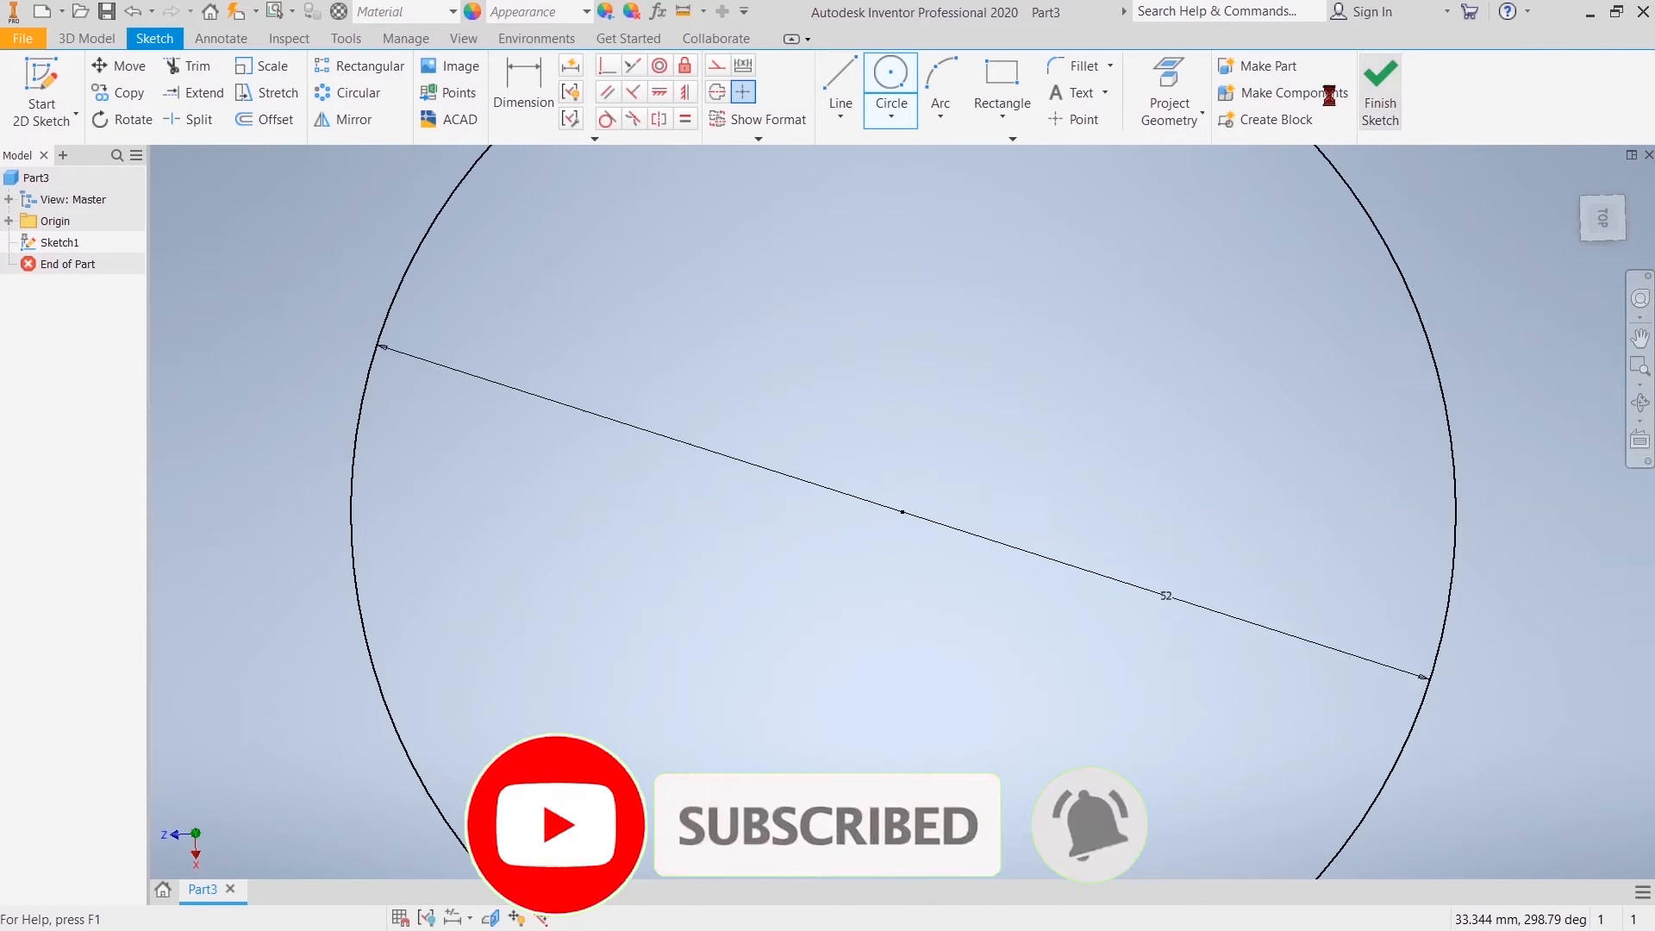
Step: Extrude the circle 5 mm upward to form the base flange disc
{"action": "key", "text": "e"}
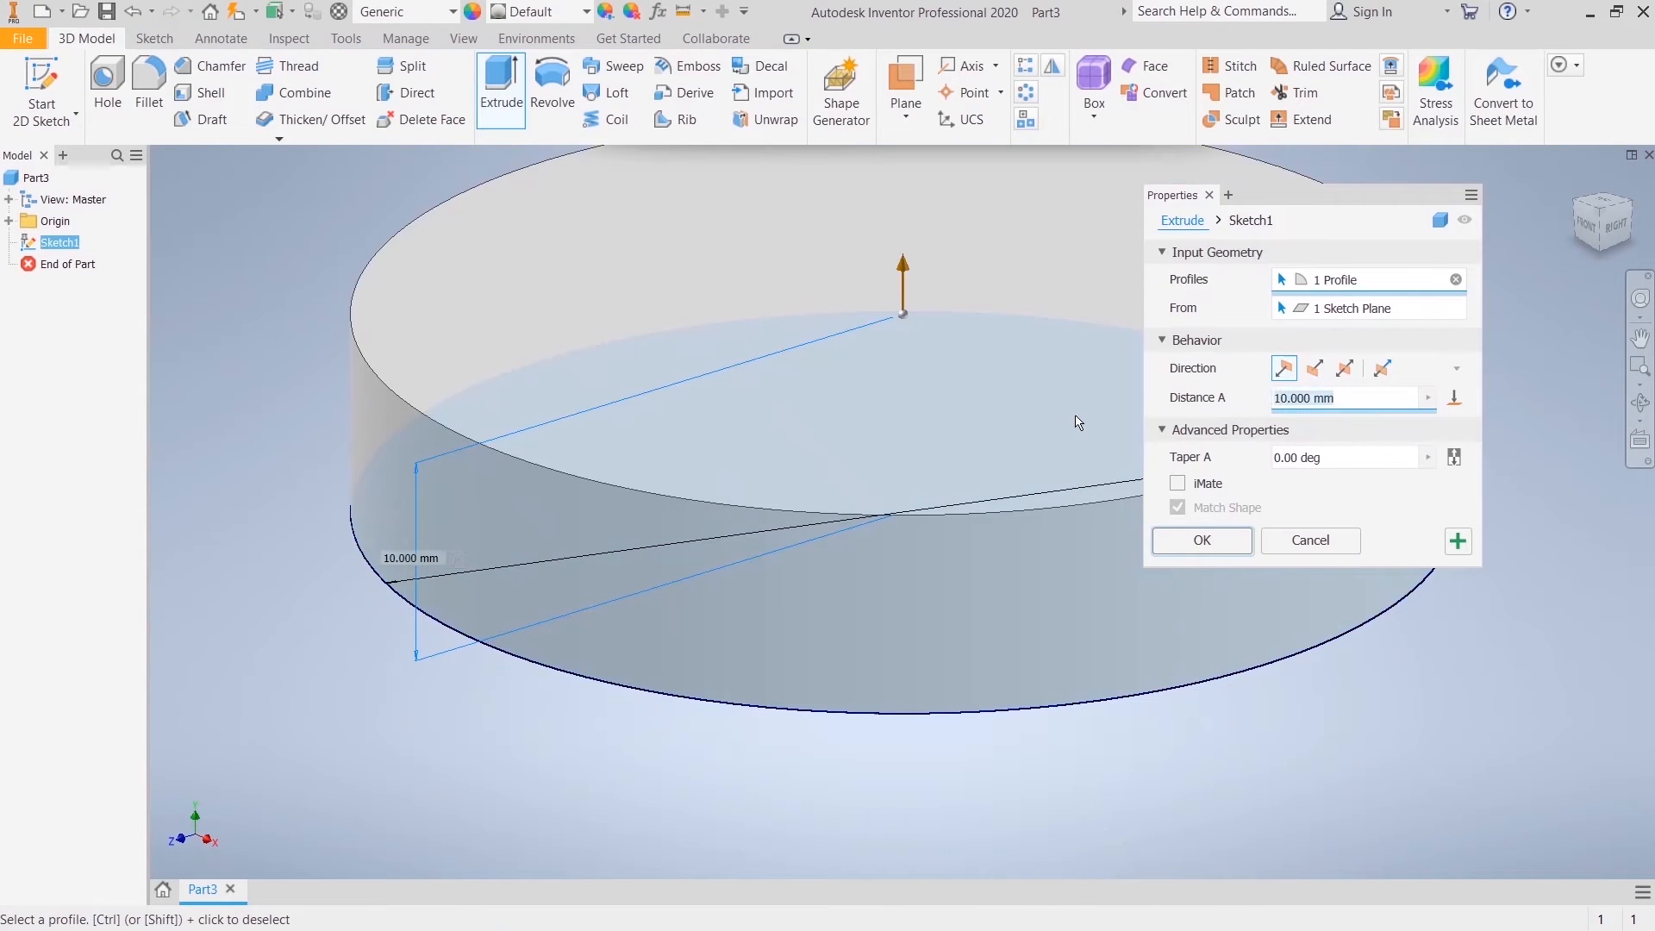
{"action": "type", "text": "5"}
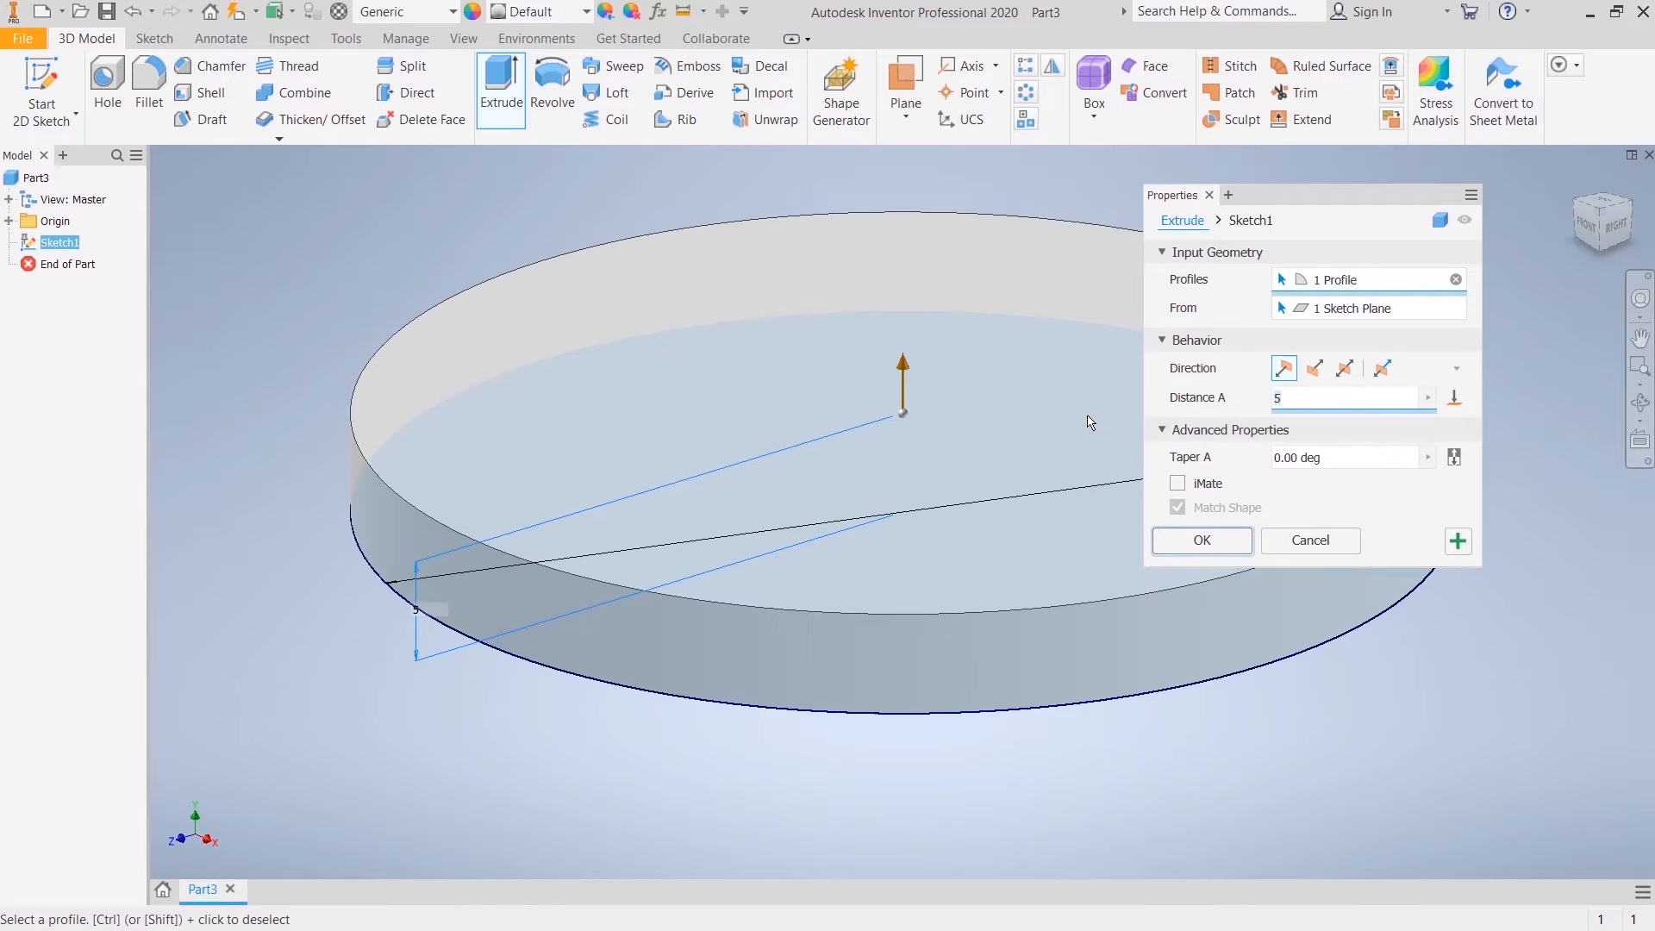
{"action": "left_click", "coordinate": [1155, 543]}
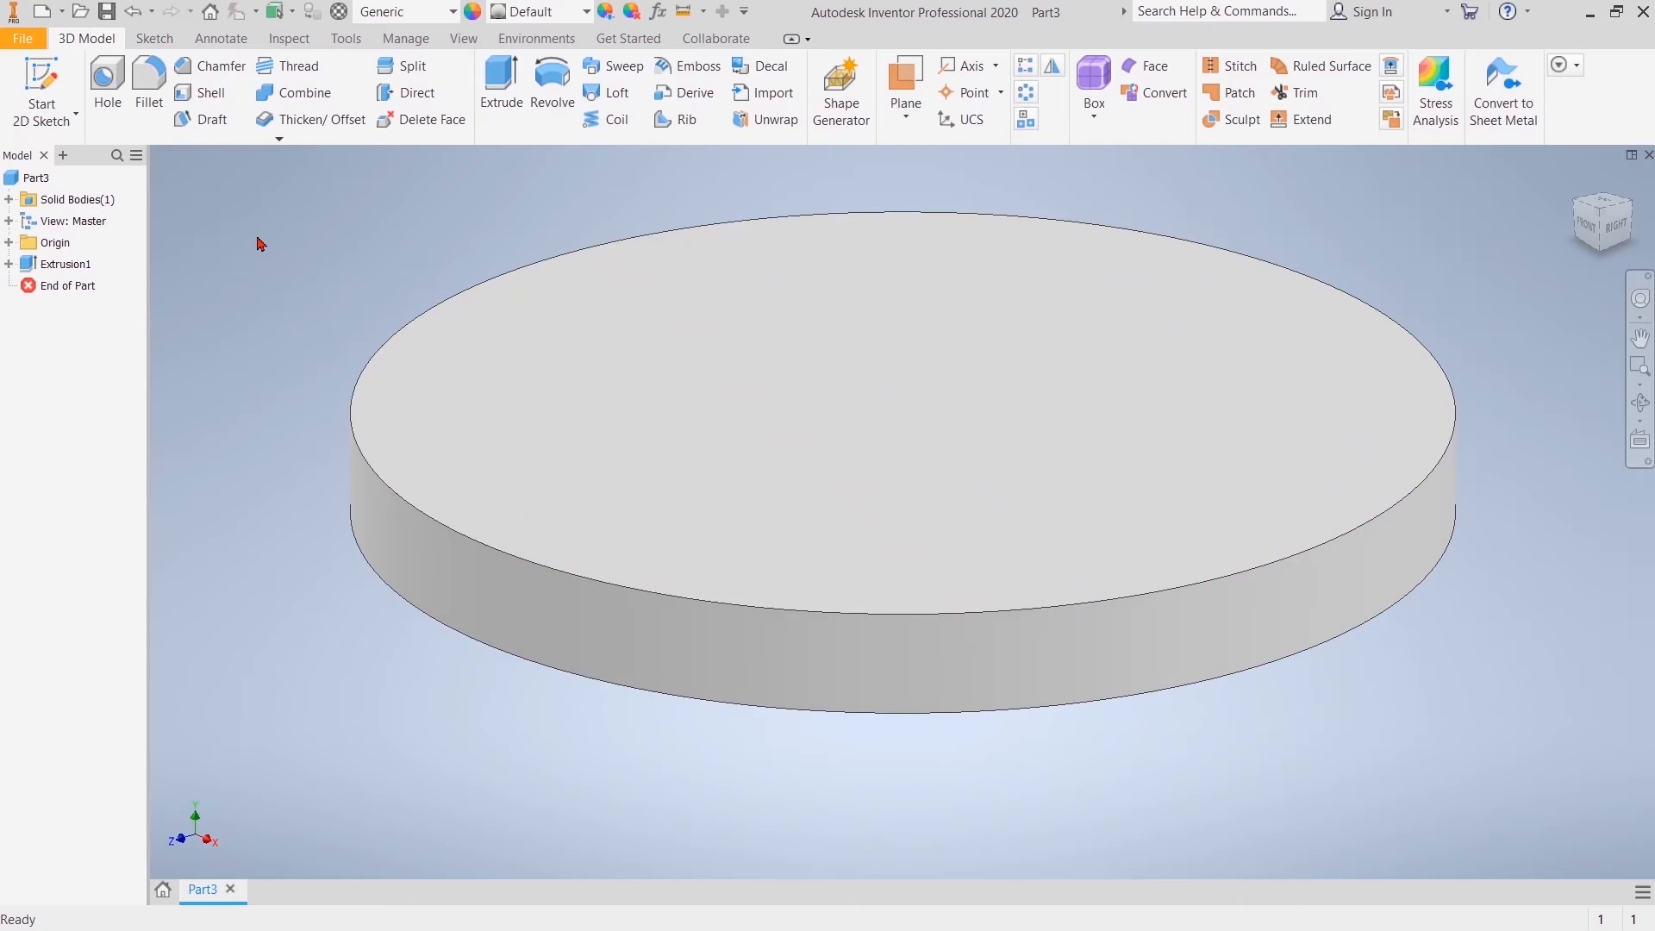
Step: Start a new sketch on the YZ origin plane through the disc's centre
{"action": "left_click", "coordinate": [9, 242]}
{"action": "left_click", "coordinate": [77, 264]}
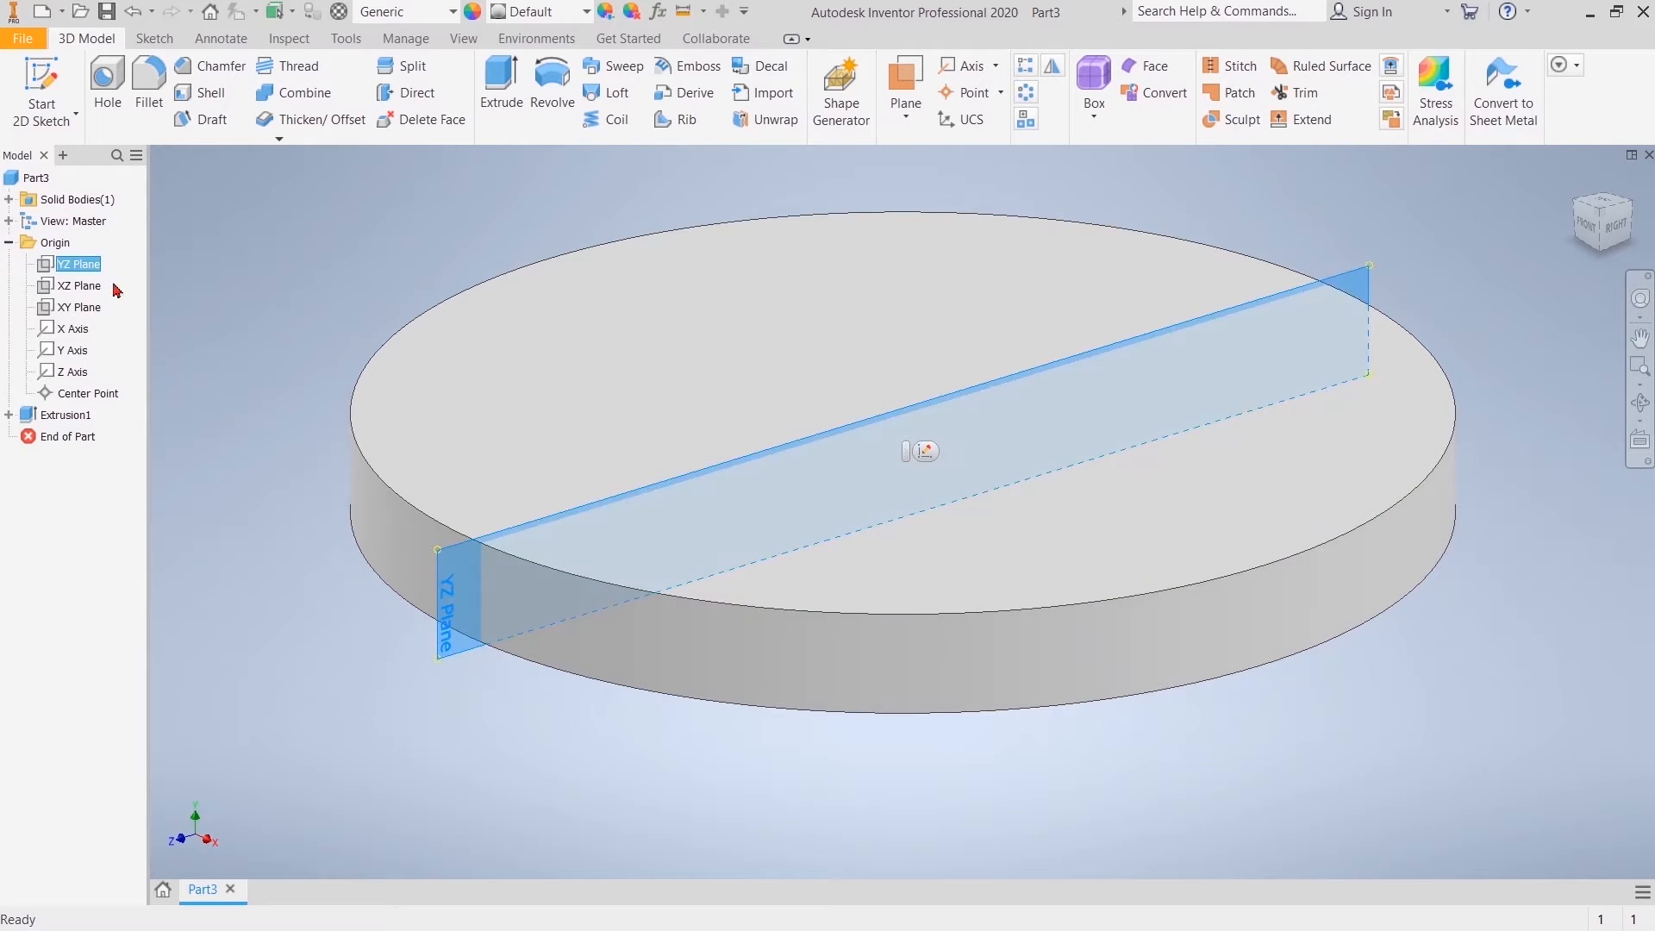
{"action": "left_click", "coordinate": [926, 451]}
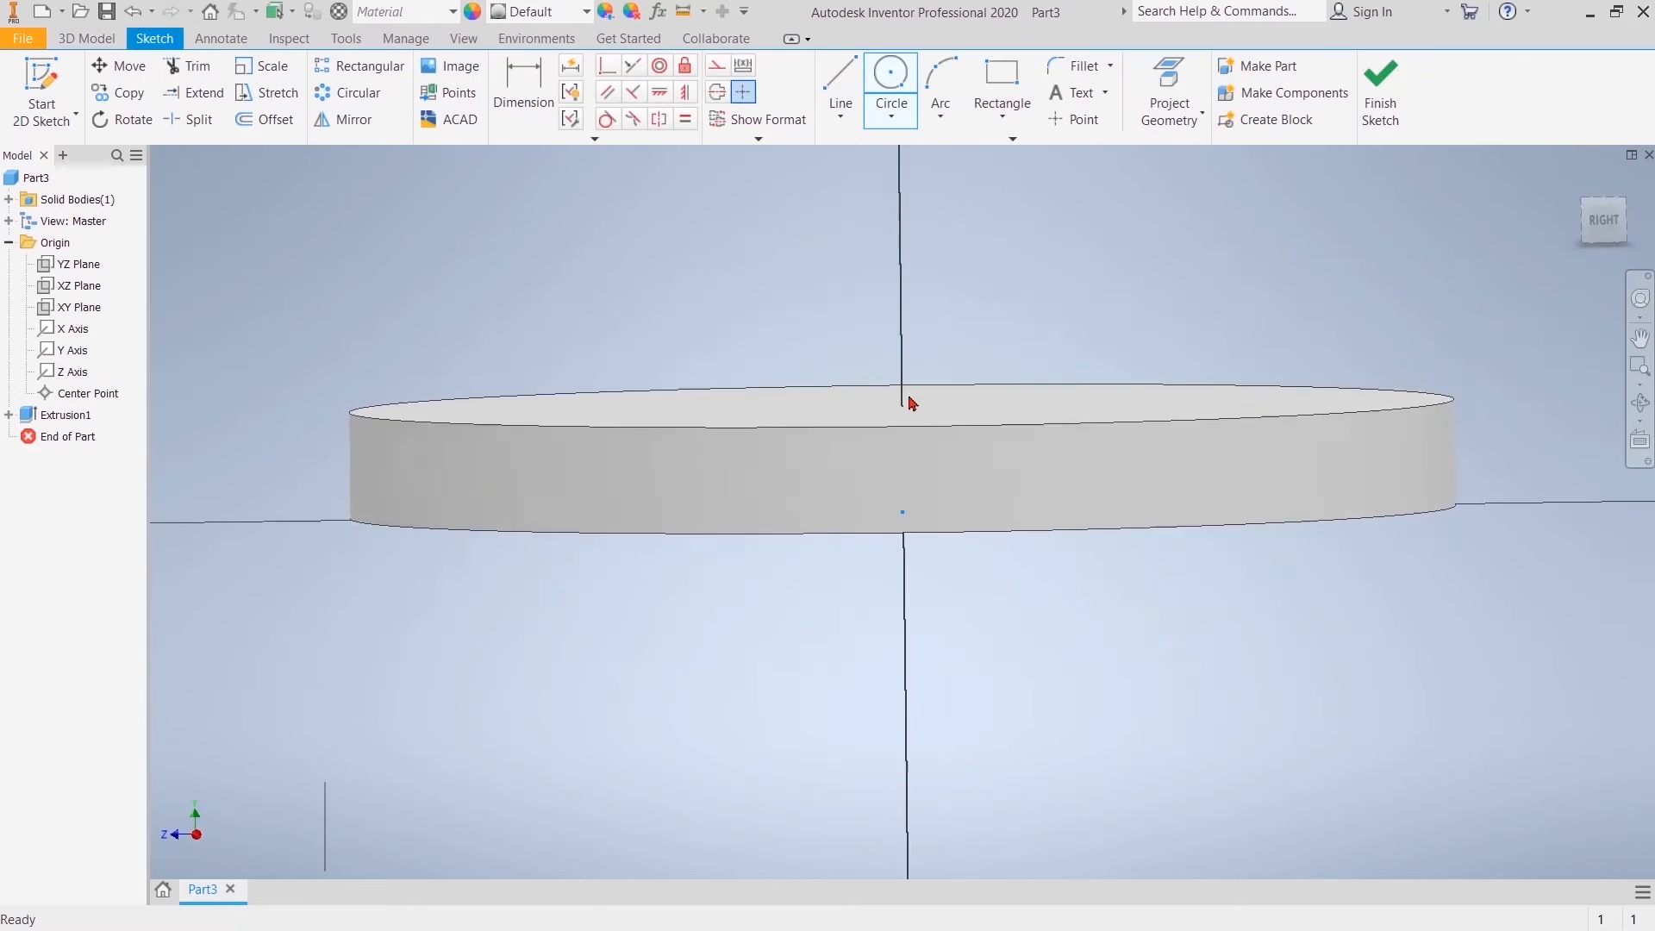
{"action": "scroll", "coordinate": [1062, 280], "scroll_direction": "down", "scroll_amount": 3}
{"action": "mouse_move", "coordinate": [1073, 282]}
{"action": "middle_mouse_down"}
{"action": "mouse_move", "coordinate": [1059, 314]}
{"action": "mouse_move", "coordinate": [807, 530]}
{"action": "middle_mouse_up"}
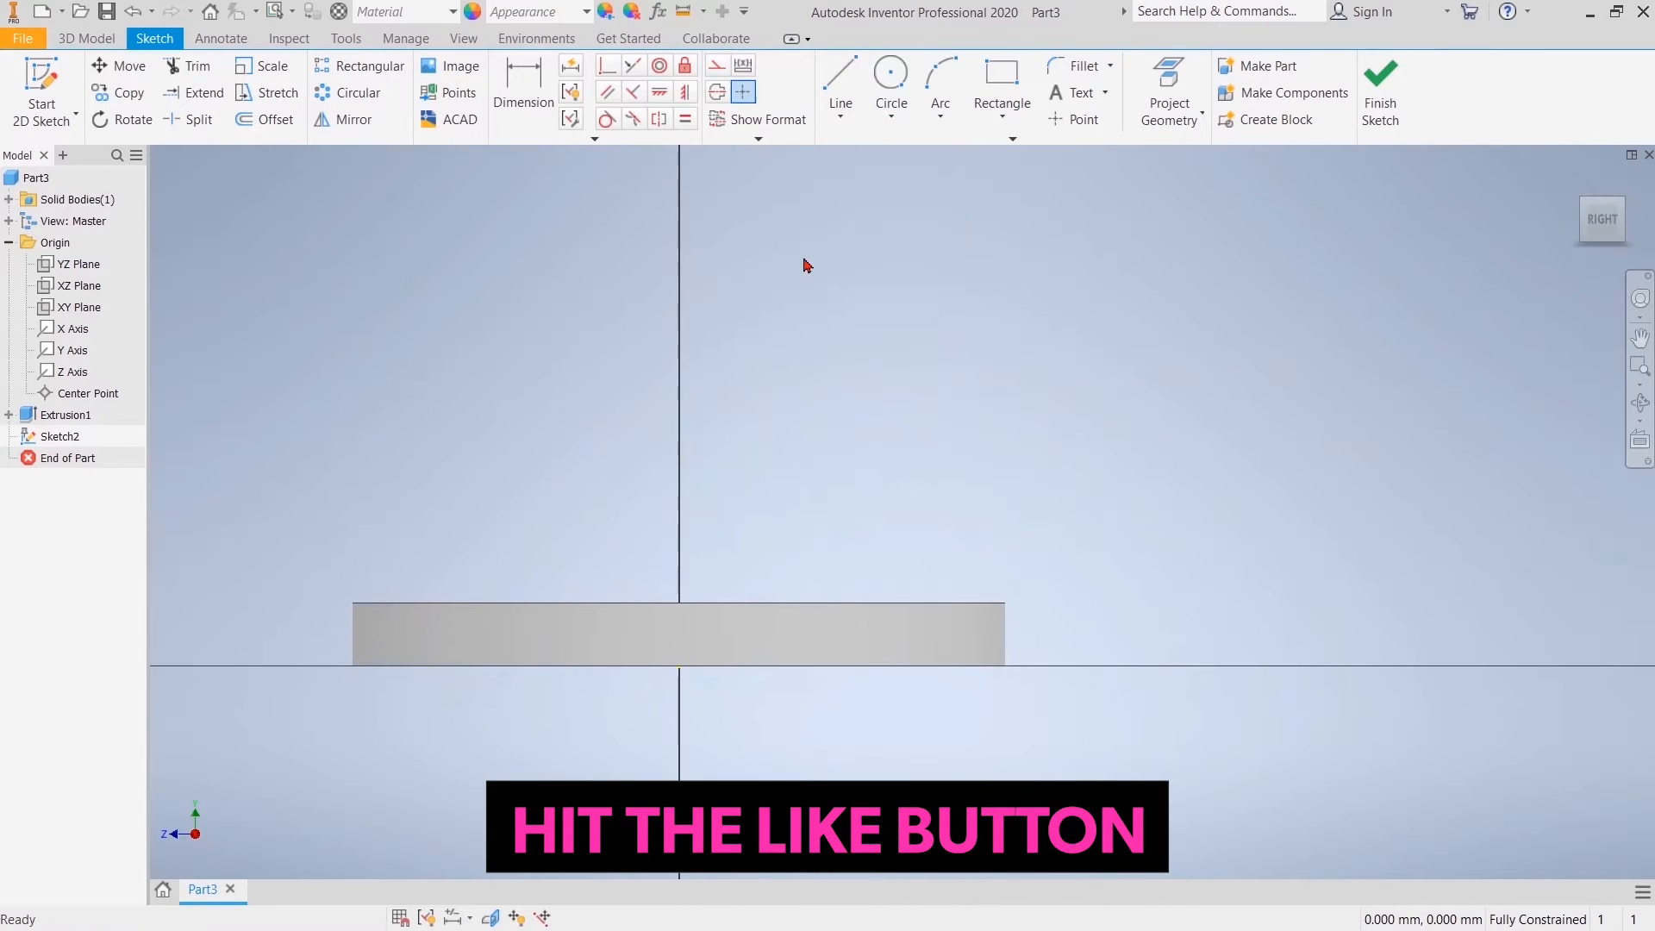
Step: Draw a vertical line about 11 mm up from the origin and a horizontal line about 17 mm outward from its upper end
{"action": "left_click", "coordinate": [845, 107]}
{"action": "left_click", "coordinate": [680, 666]}
{"action": "left_click", "coordinate": [677, 525]}
{"action": "left_click", "coordinate": [888, 526]}
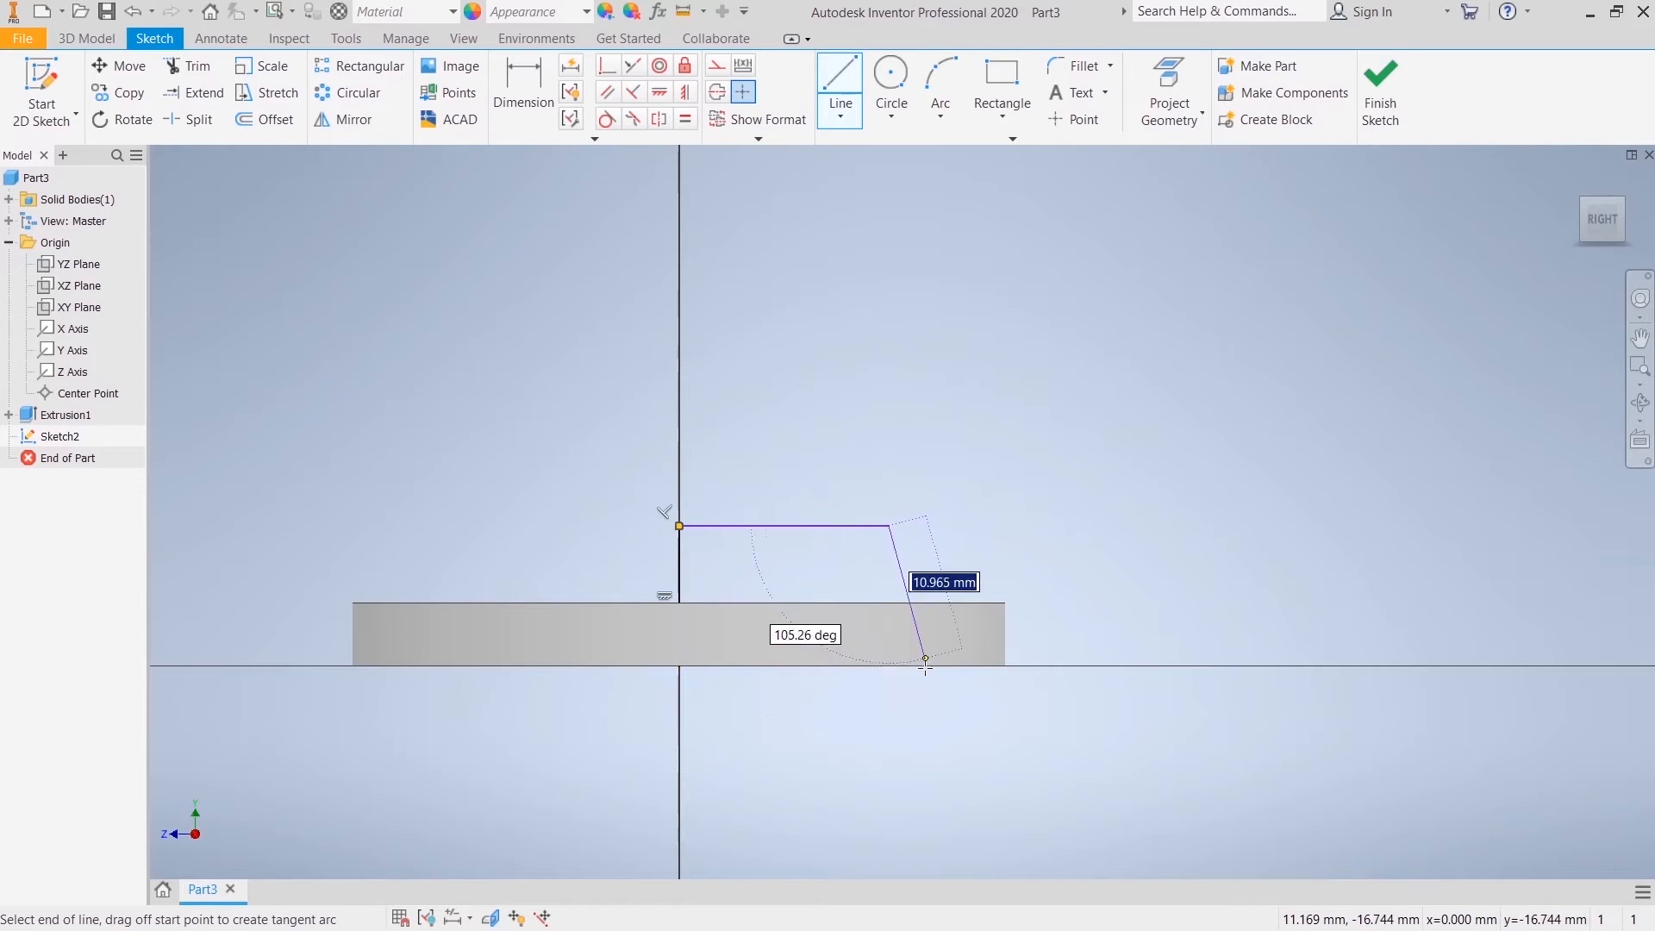
{"action": "right_click", "coordinate": [968, 511]}
{"action": "left_click", "coordinate": [1047, 506]}
Step: Project the disc's bottom edge into the sketch
{"action": "left_click", "coordinate": [1169, 88]}
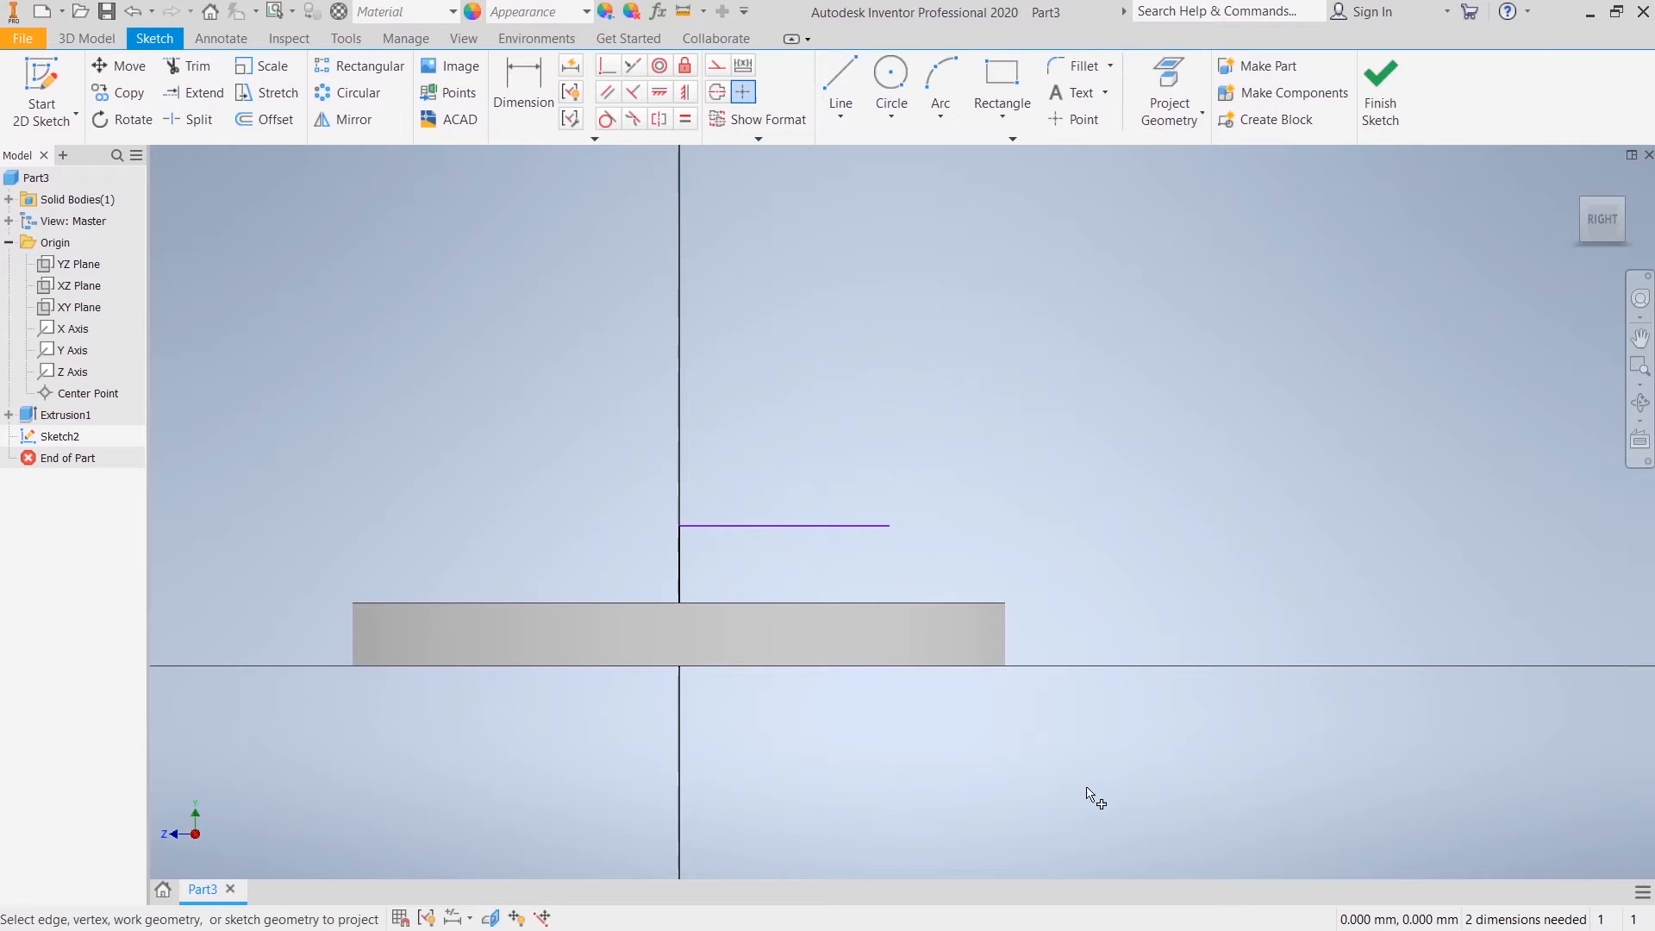
{"action": "left_click", "coordinate": [928, 665]}
{"action": "right_click", "coordinate": [1065, 526]}
Step: Draw a slanted line about 12 mm long from the horizontal line's outer end down to the disc's bottom edge
{"action": "left_click", "coordinate": [1053, 451]}
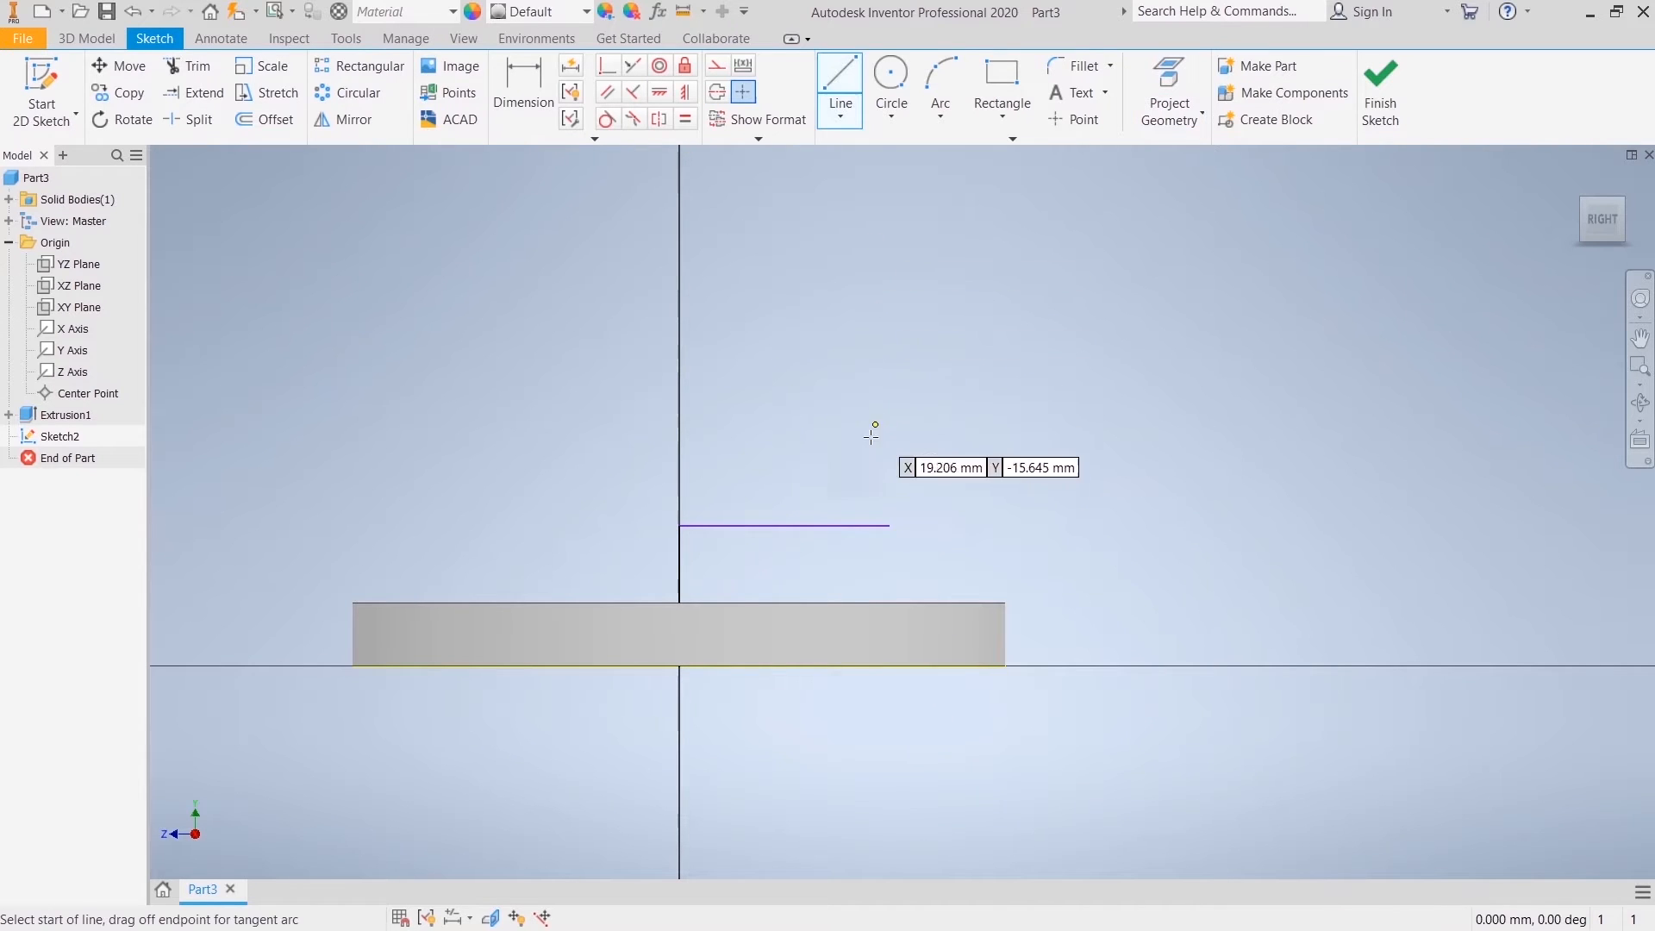
{"action": "left_click", "coordinate": [888, 525]}
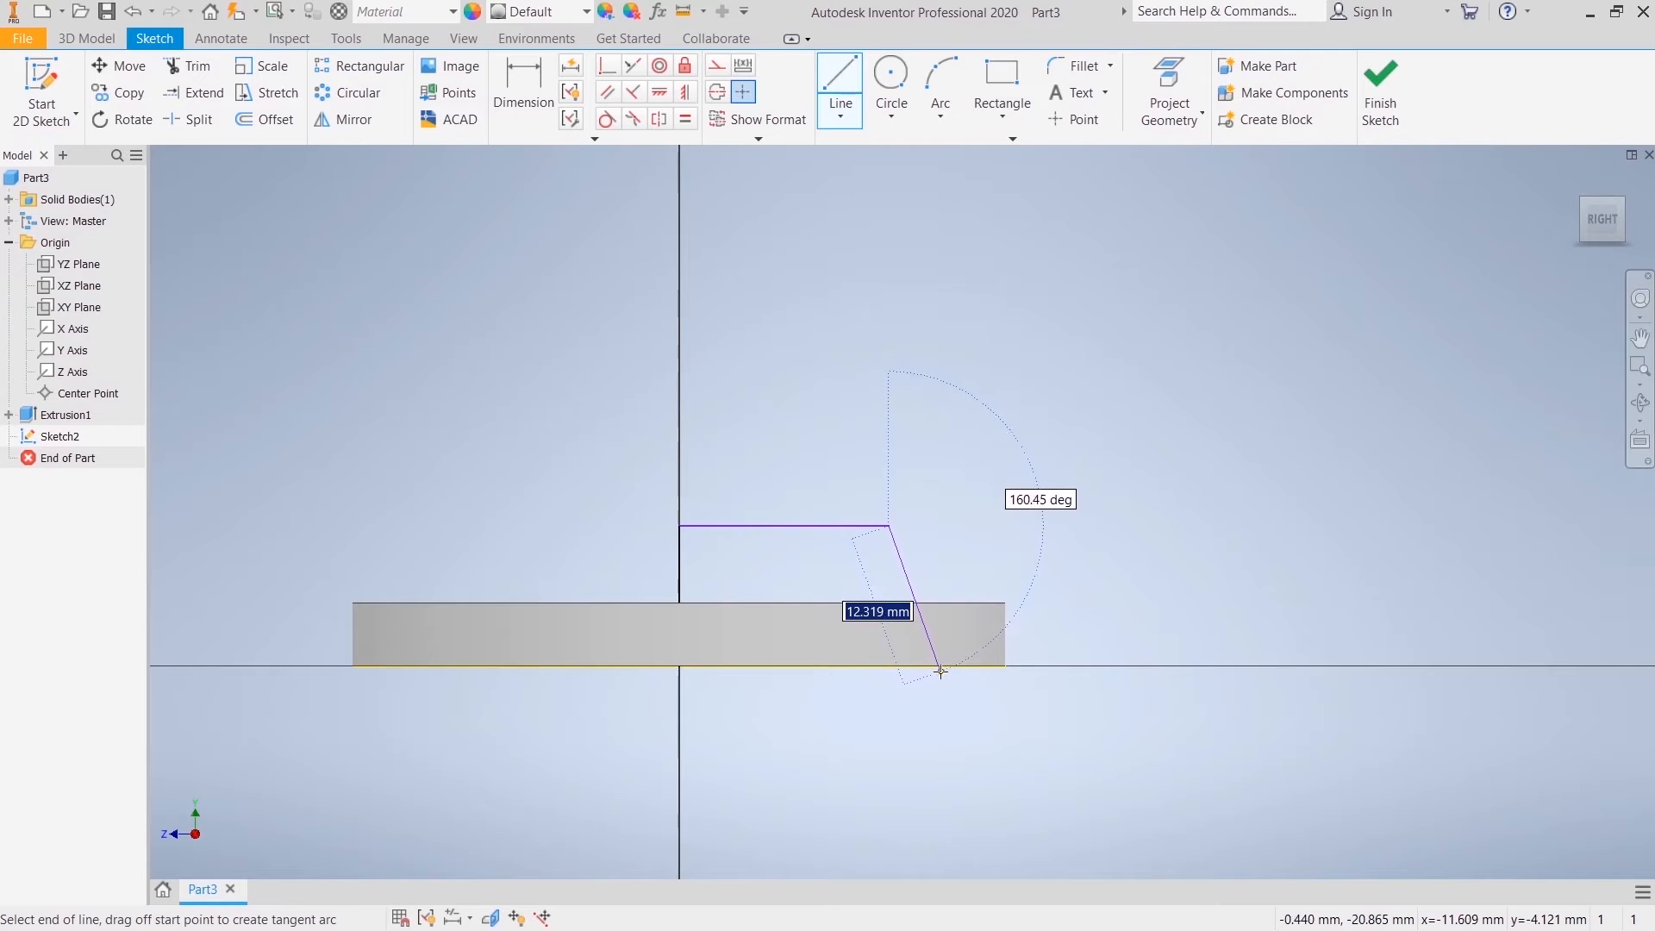
{"action": "left_click", "coordinate": [914, 602]}
{"action": "right_click", "coordinate": [973, 496]}
{"action": "left_click", "coordinate": [1052, 501]}
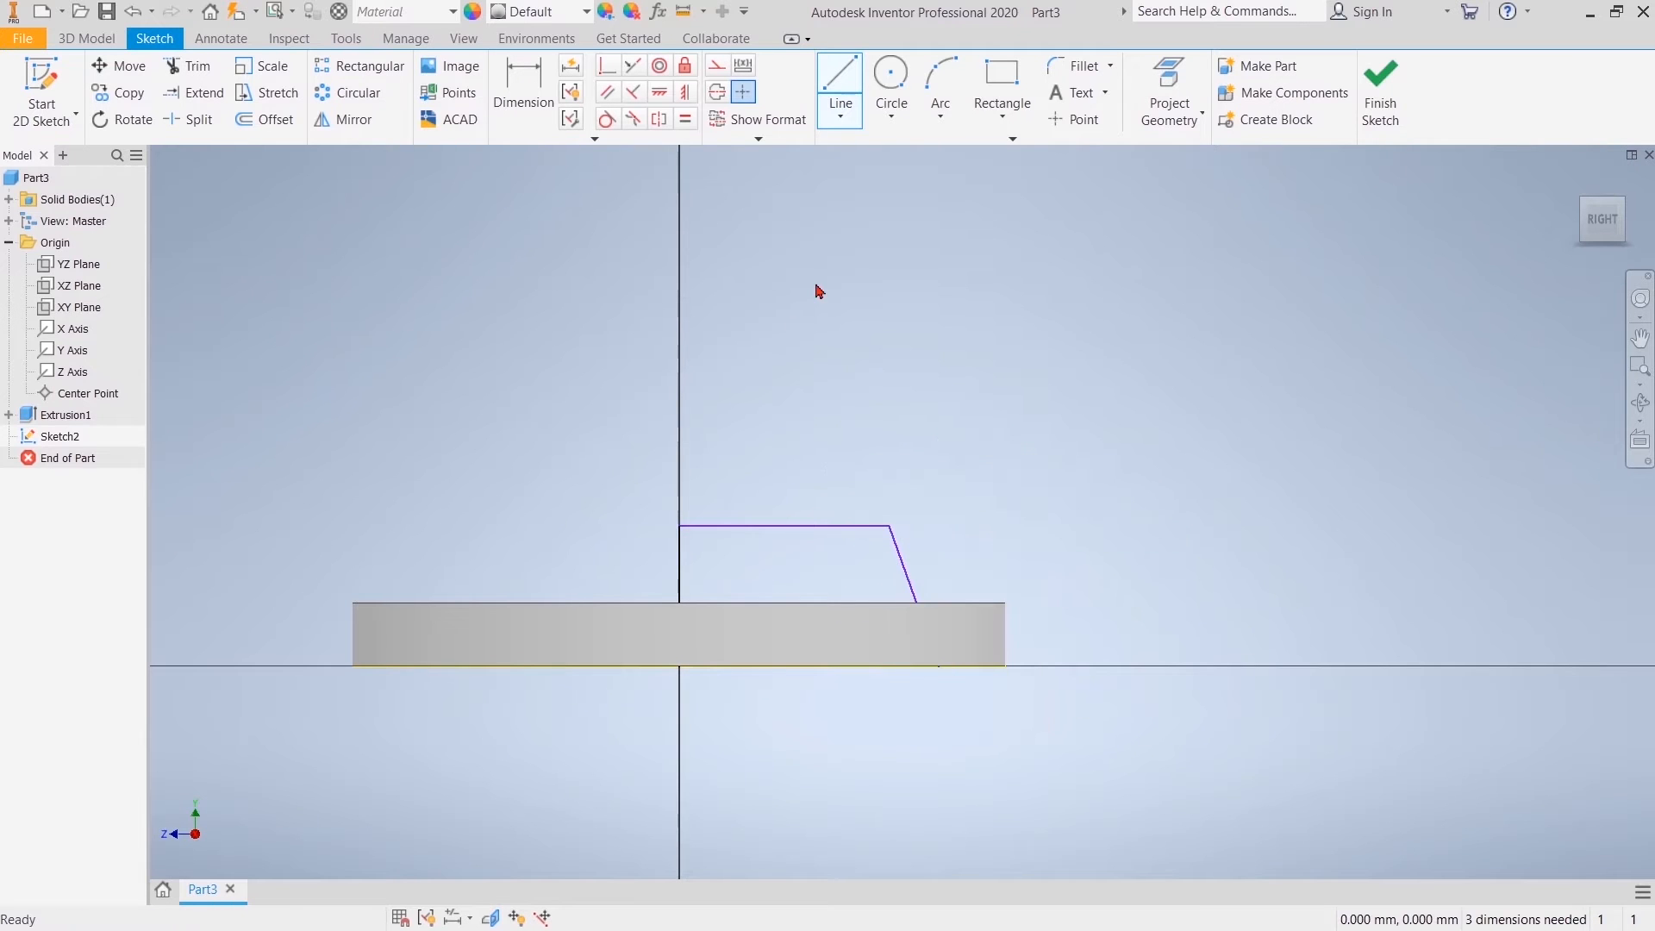
Step: Delete the projected bottom edge of the disc from the sketch
{"action": "left_click", "coordinate": [411, 674]}
{"action": "right_click", "coordinate": [411, 674]}
{"action": "left_click", "coordinate": [523, 624]}
{"action": "left_click", "coordinate": [838, 86]}
{"action": "left_click", "coordinate": [679, 672]}
{"action": "right_click", "coordinate": [742, 307]}
{"action": "left_click", "coordinate": [796, 312]}
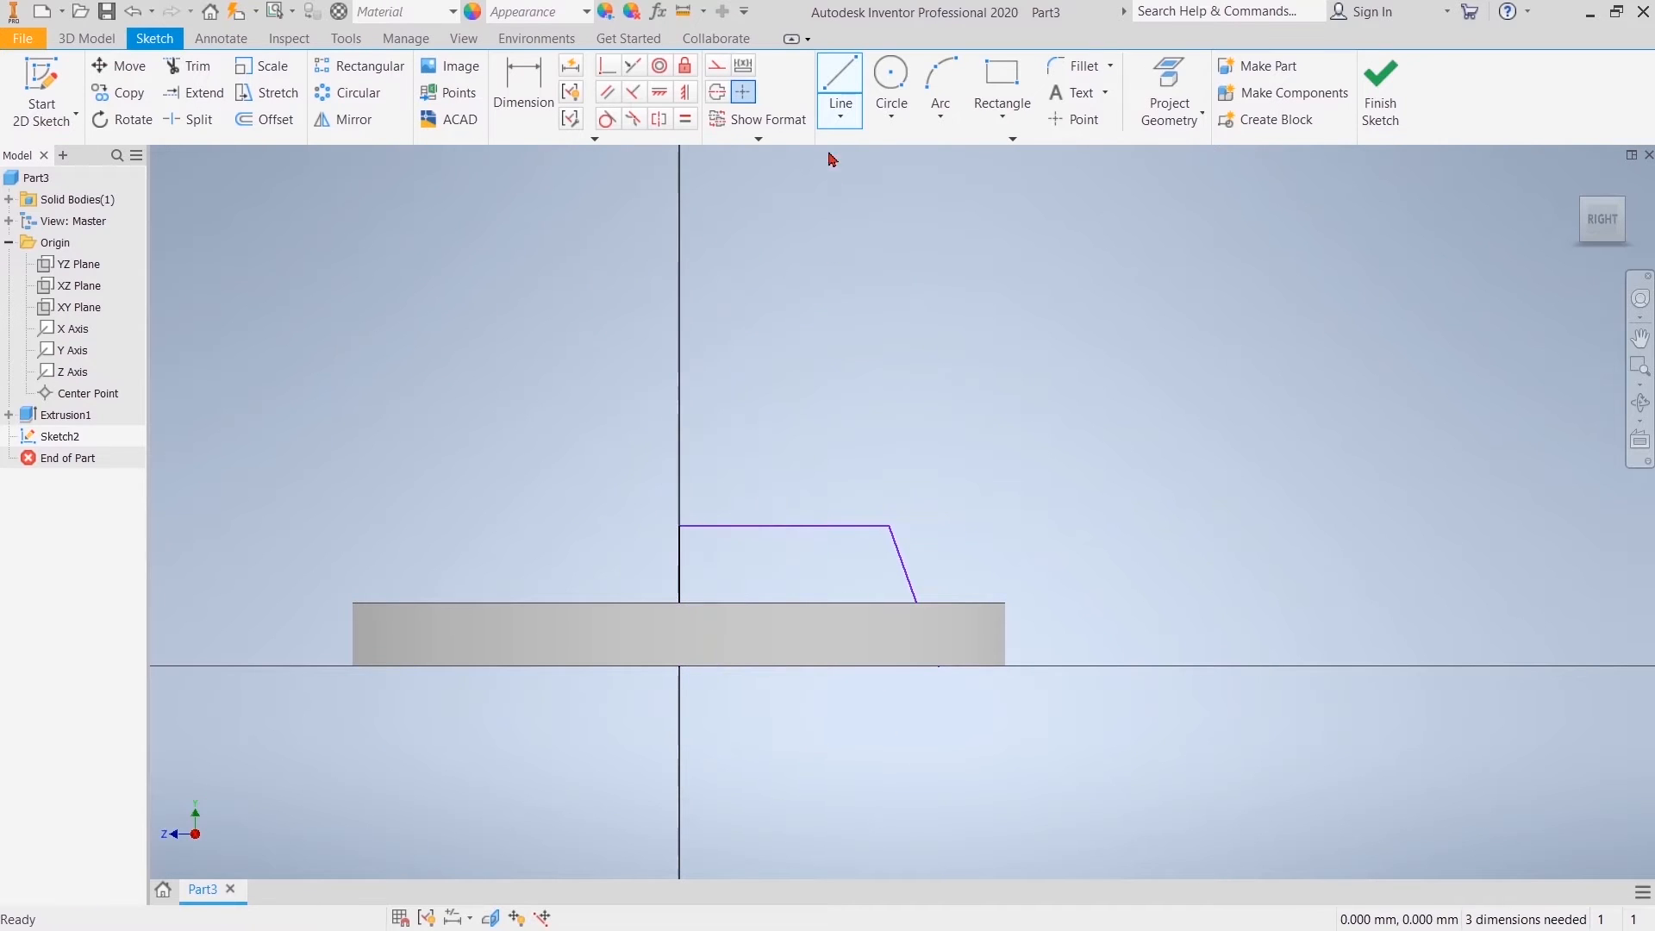
Step: Draw a horizontal base line about 20 mm long from the origin to the slanted line's lower end
{"action": "key", "text": "l"}
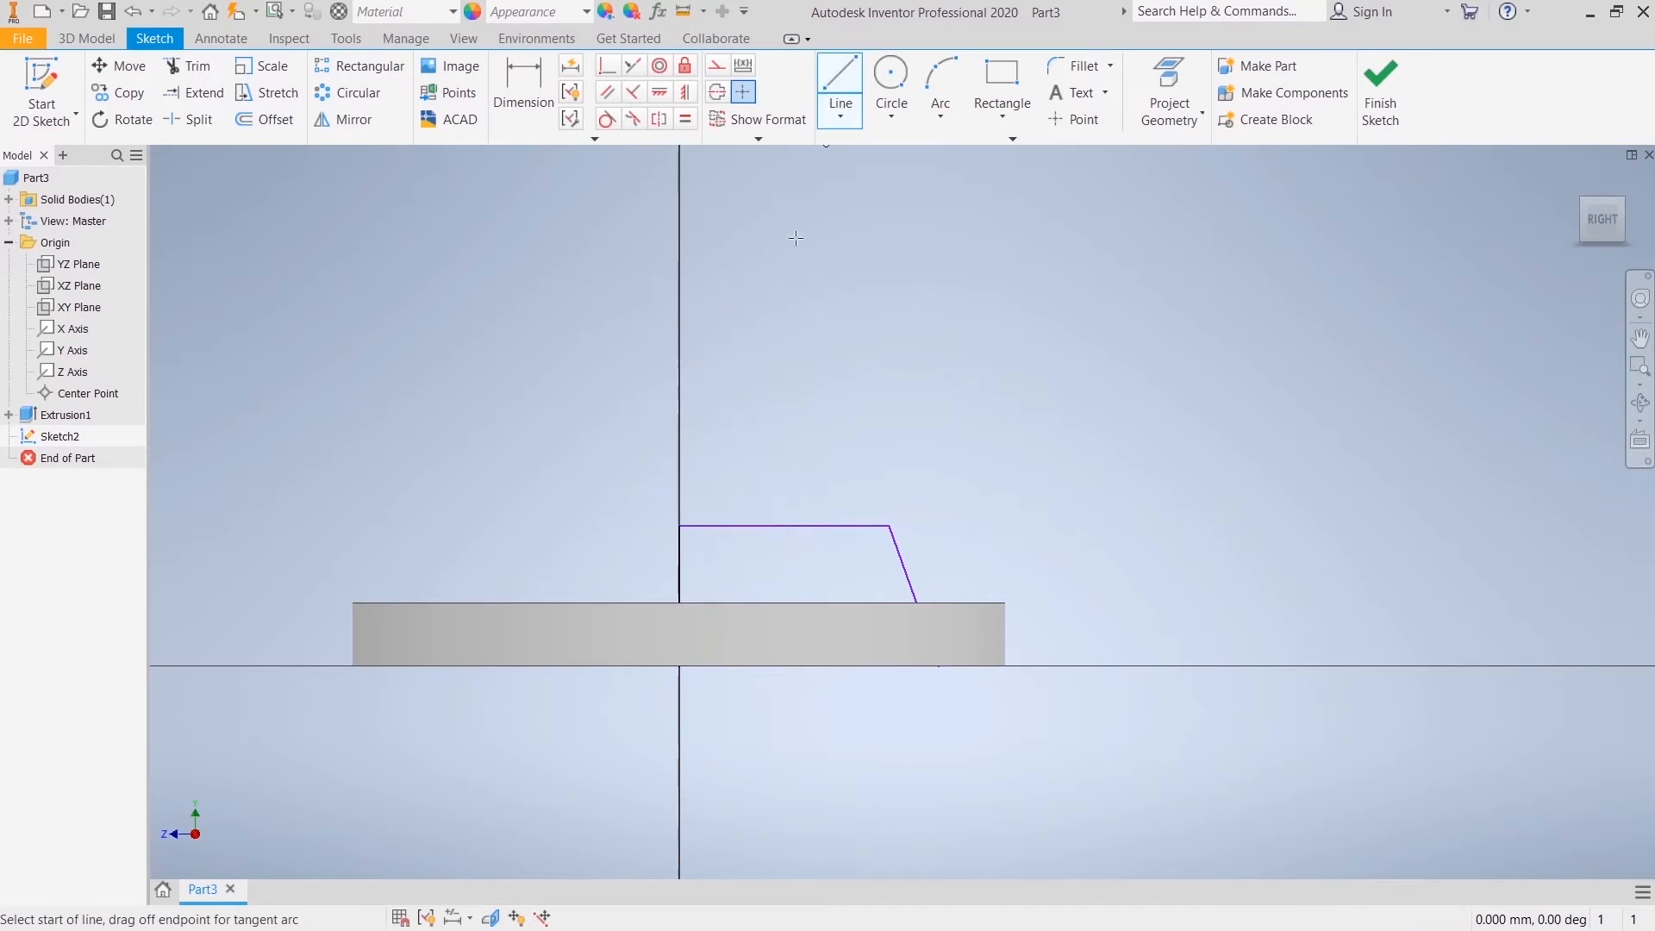
{"action": "left_click", "coordinate": [678, 666]}
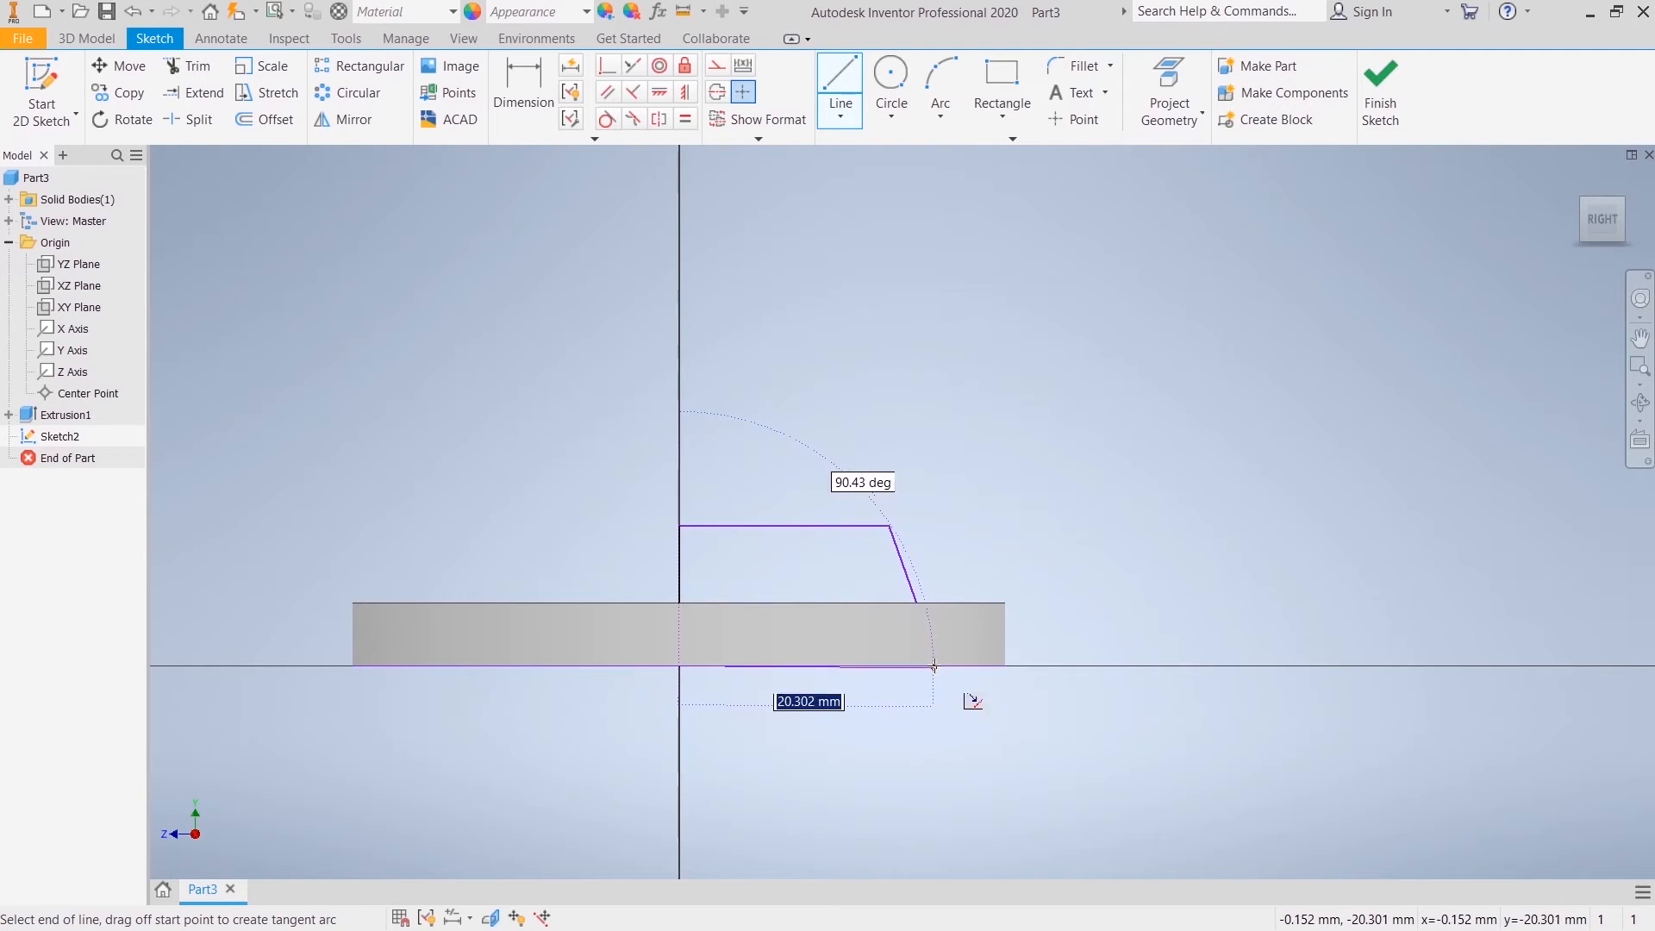
{"action": "left_click", "coordinate": [932, 666]}
{"action": "right_click", "coordinate": [963, 443]}
{"action": "left_click", "coordinate": [1036, 444]}
Step: Dimension the vertical line on the centre axis to 10 mm
{"action": "key", "text": "d"}
{"action": "left_click", "coordinate": [683, 569]}
{"action": "left_click", "coordinate": [600, 546]}
{"action": "type", "text": "10"}
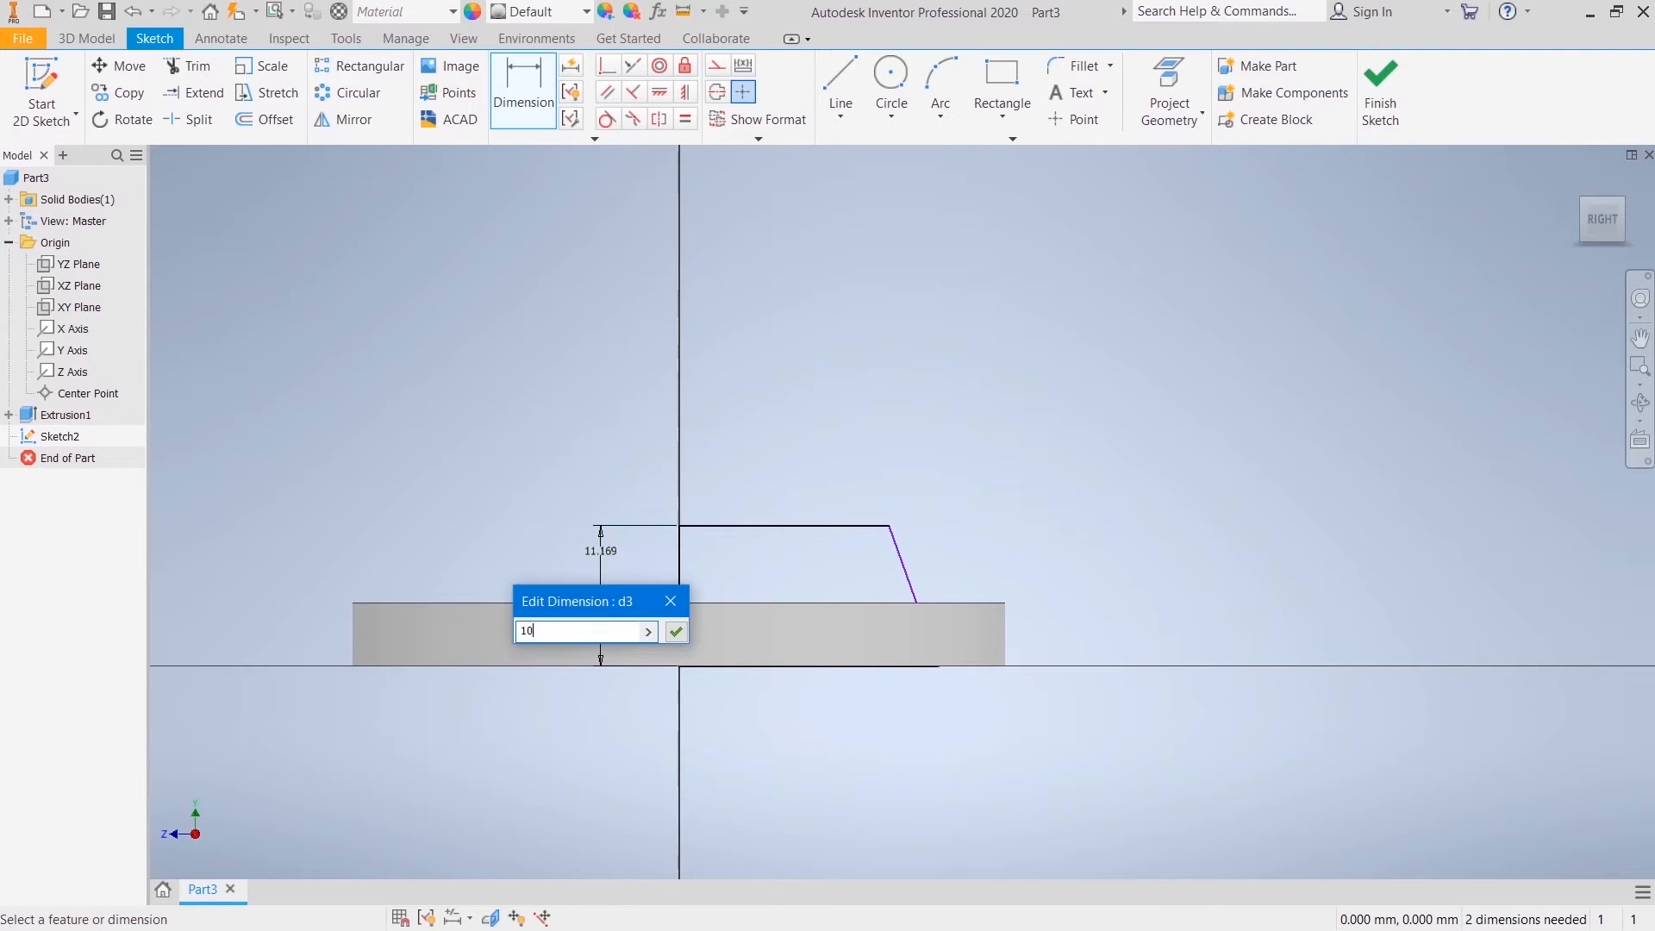
{"action": "key", "text": "Return"}
Step: Dimension the profile's upper horizontal line to 10 mm
{"action": "left_click", "coordinate": [759, 545]}
{"action": "left_click", "coordinate": [745, 463]}
{"action": "type", "text": "1"}
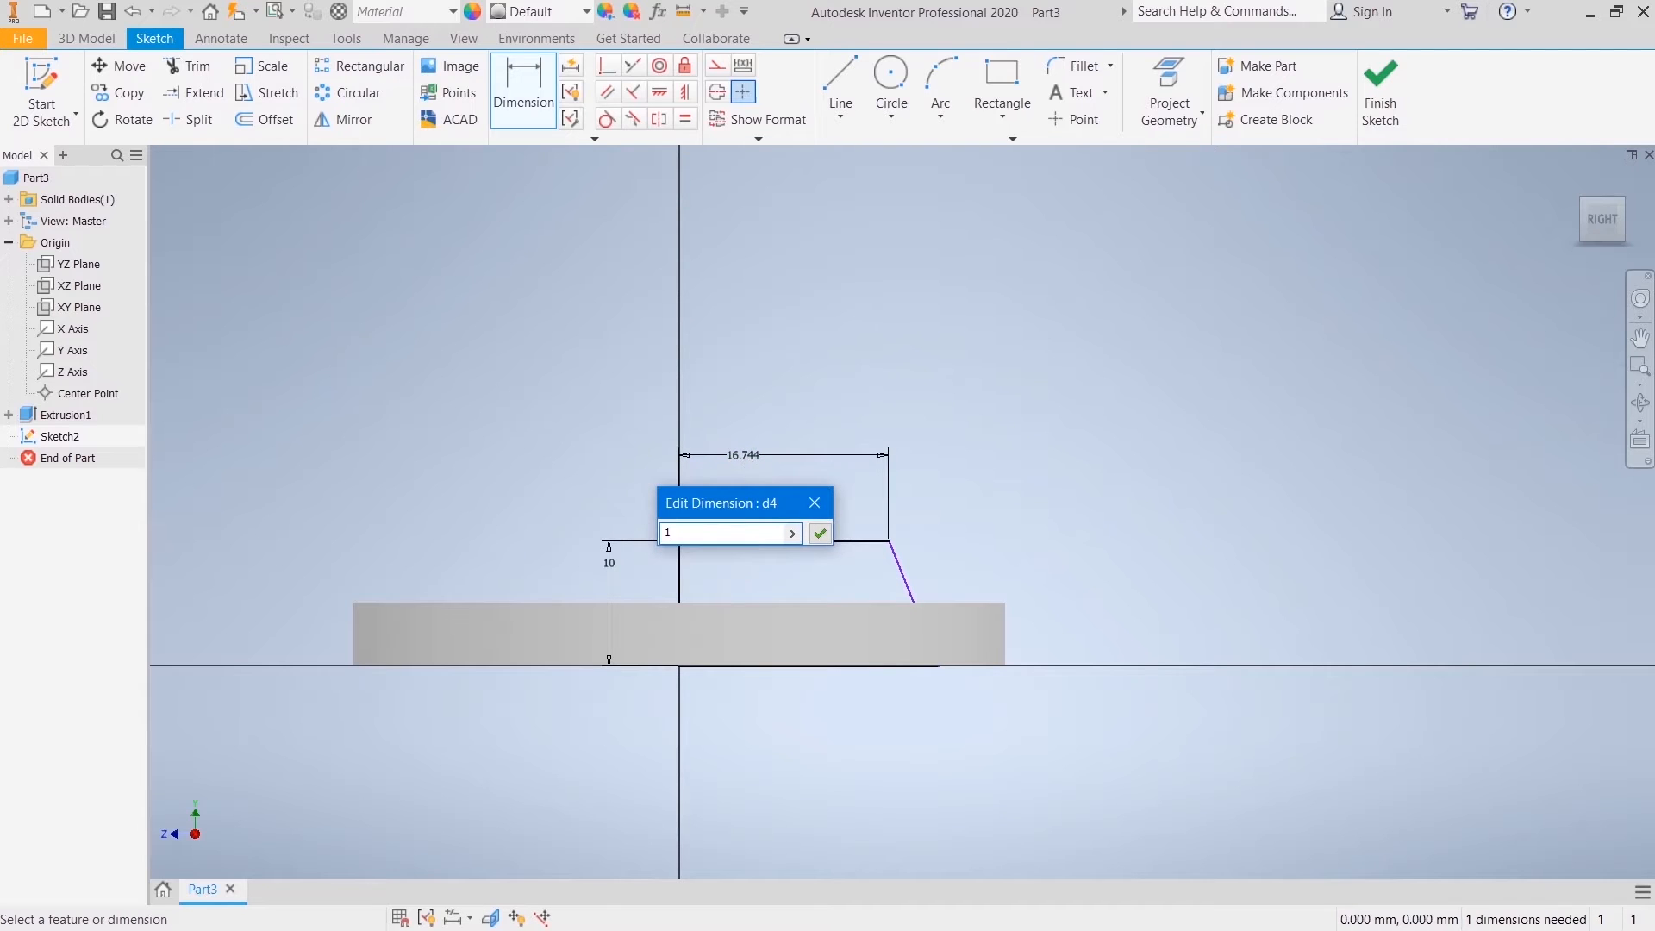
{"action": "type", "text": "0"}
{"action": "key", "text": "Return"}
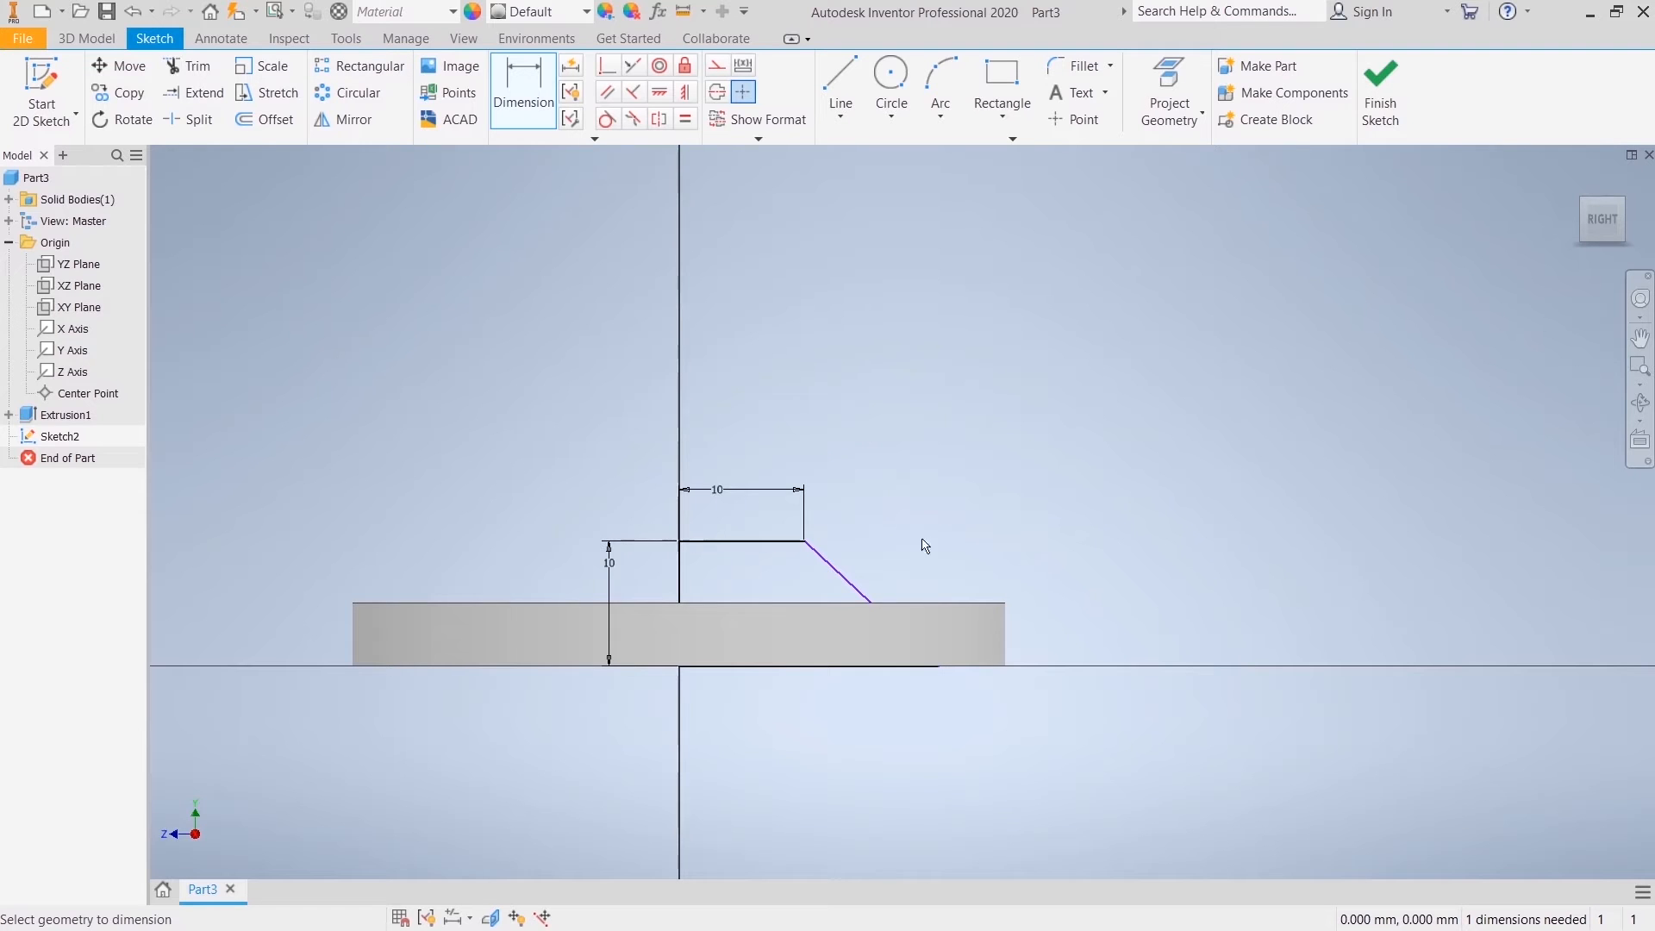
Step: Dimension the angle between the base line and the slanted line to 60 degrees and leave the Dimension command
{"action": "left_click", "coordinate": [832, 667]}
{"action": "left_click", "coordinate": [843, 584]}
{"action": "left_click", "coordinate": [829, 618]}
{"action": "type", "text": "60"}
{"action": "key", "text": "Return"}
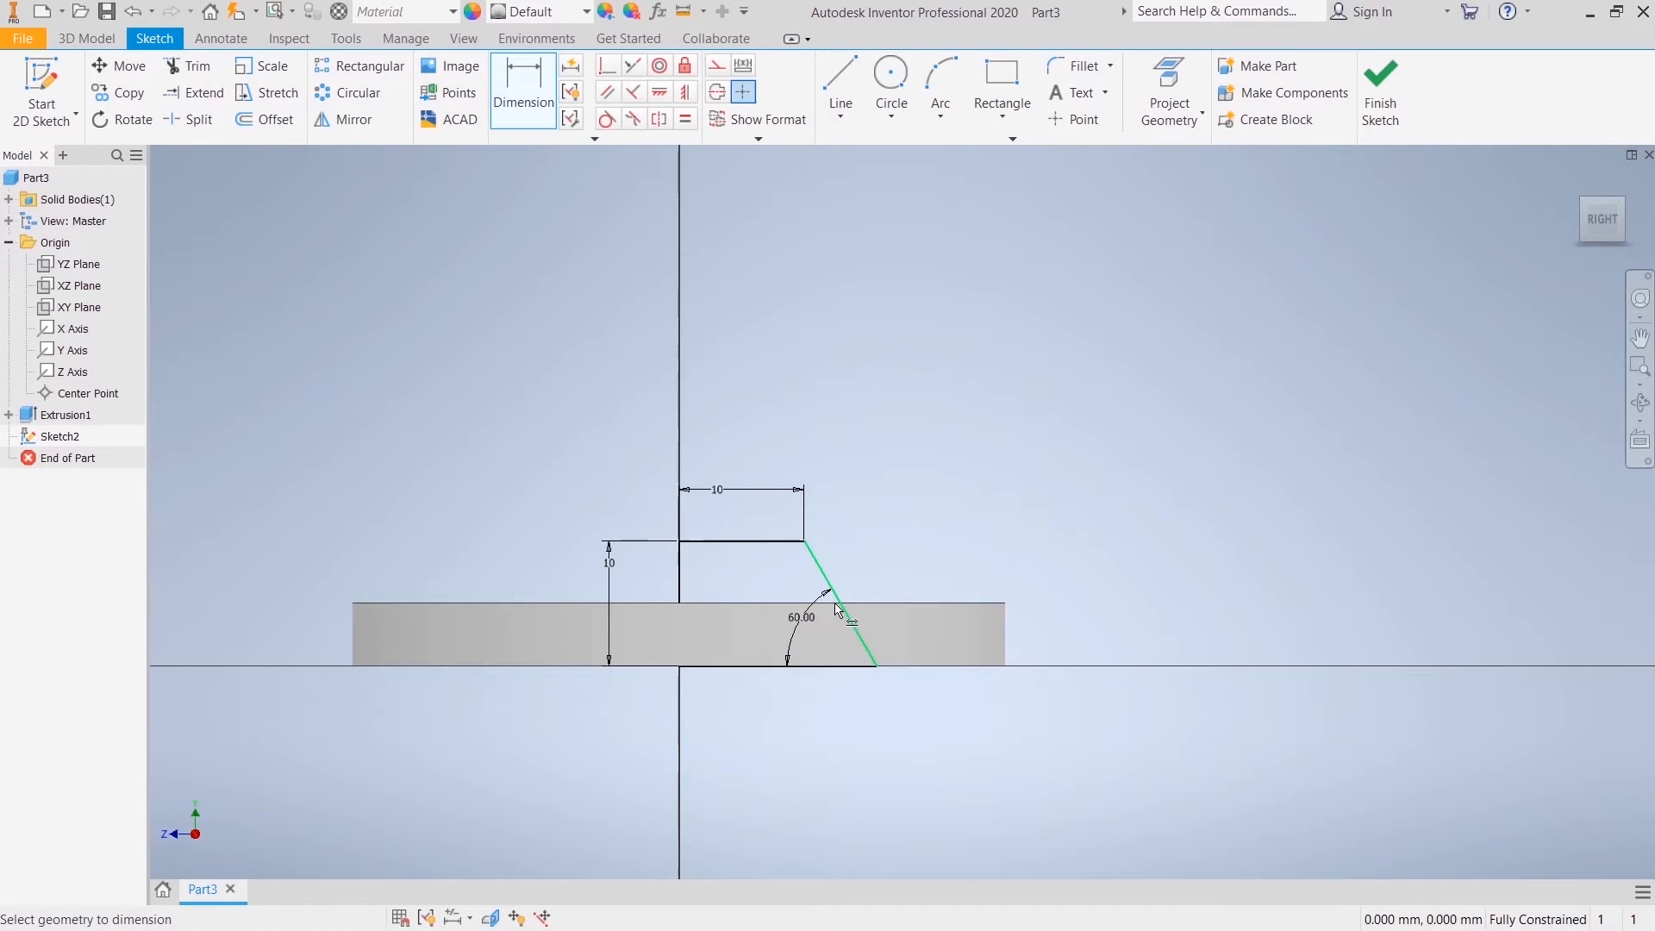
{"action": "right_click", "coordinate": [894, 518]}
{"action": "left_click", "coordinate": [887, 443]}
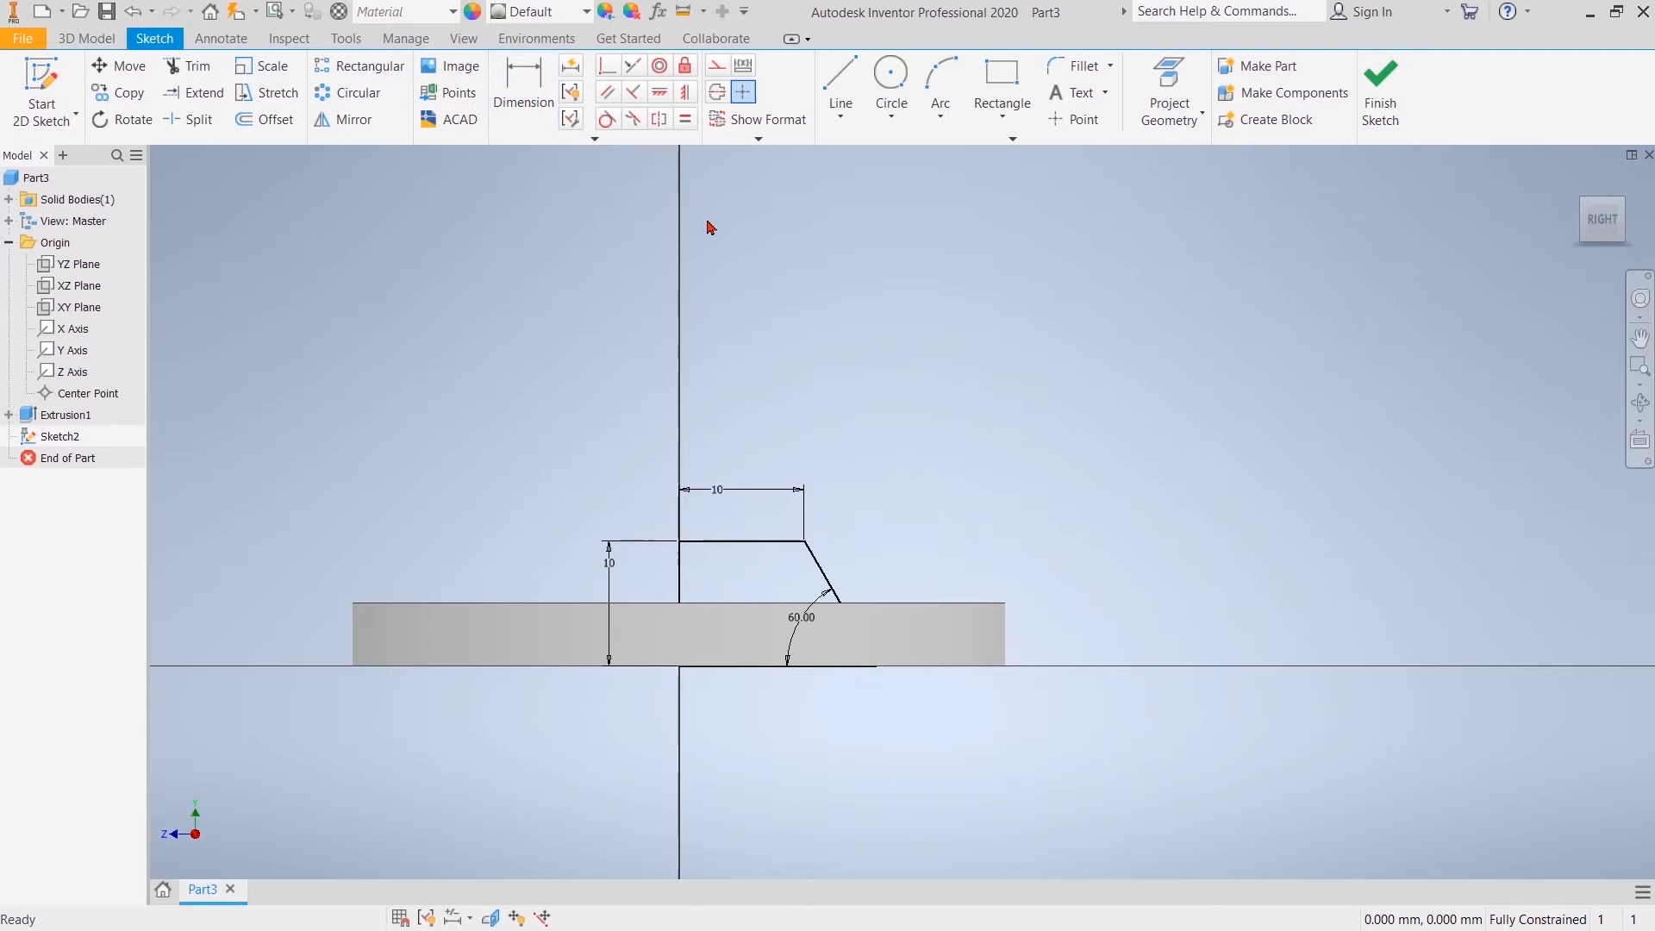
Step: Draw a second slanted line about 11 mm long inside the profile, from the upper horizontal line to the base line
{"action": "left_click", "coordinate": [833, 86]}
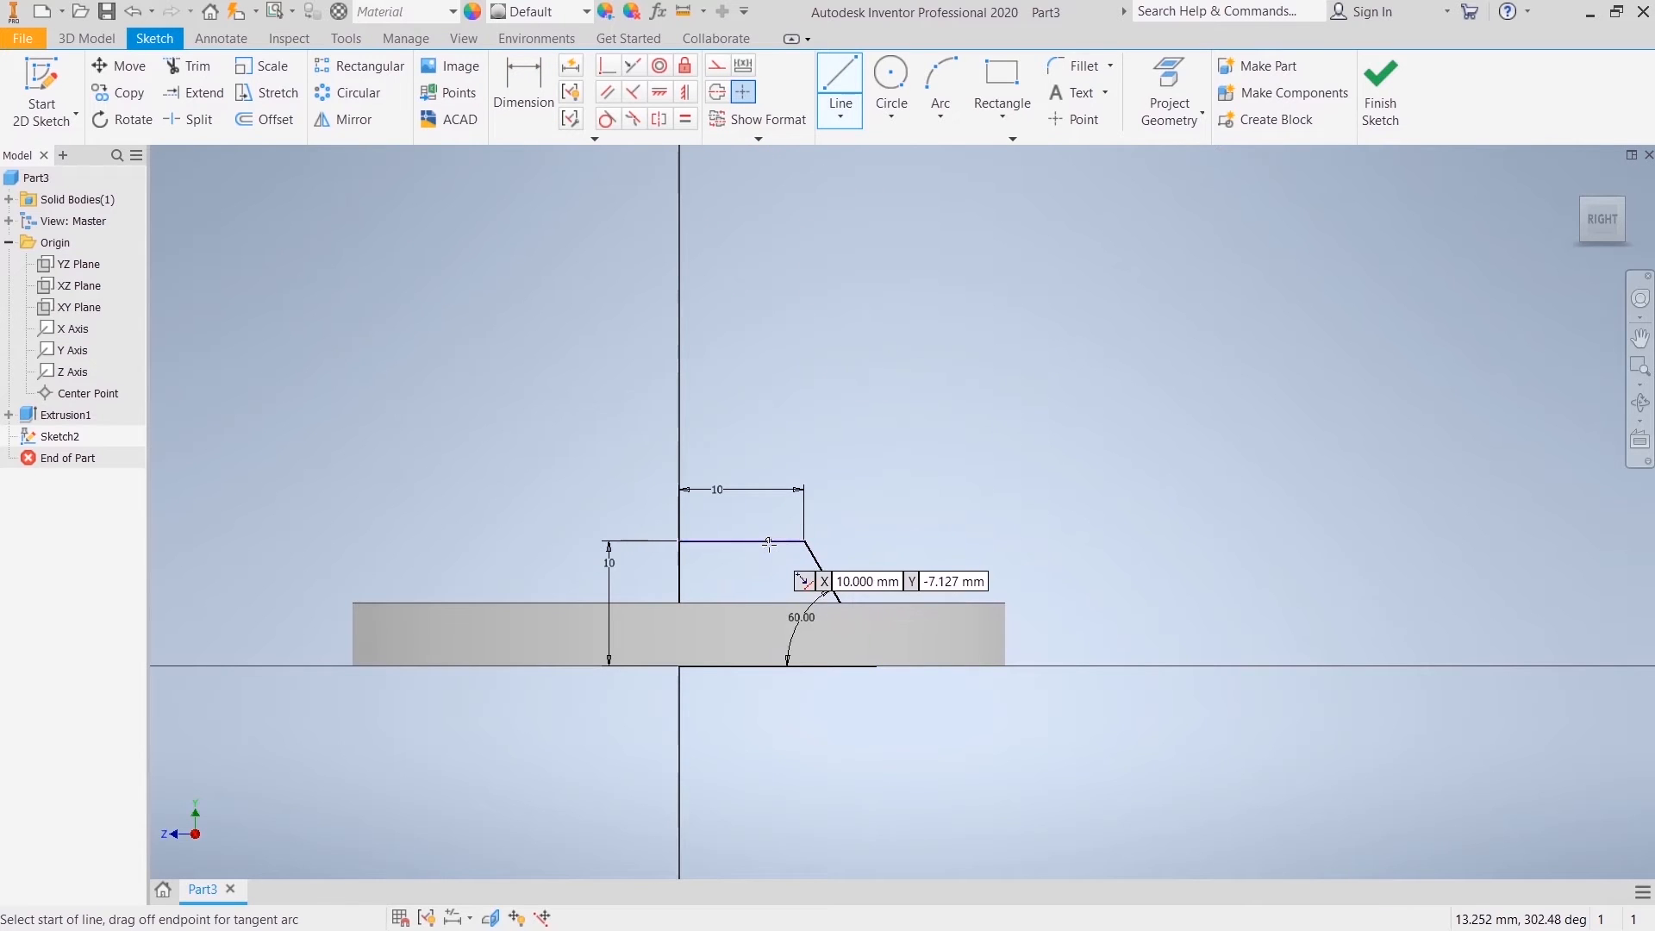
{"action": "left_click", "coordinate": [779, 541]}
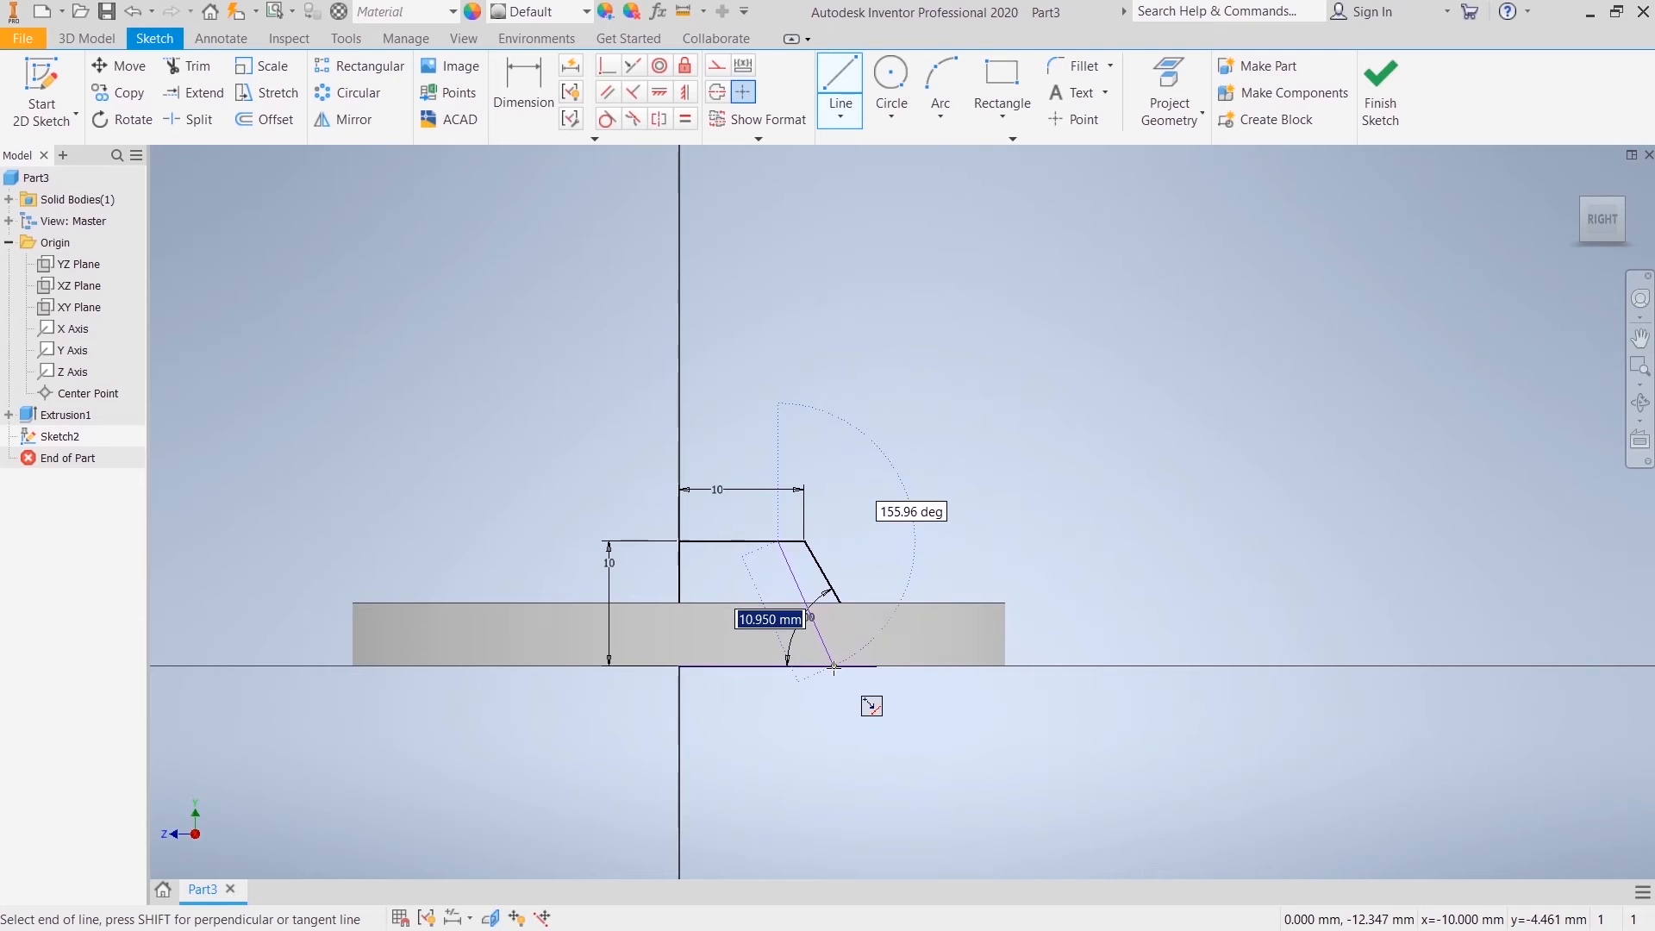
{"action": "left_click", "coordinate": [840, 665]}
{"action": "right_click", "coordinate": [873, 515]}
{"action": "left_click", "coordinate": [927, 518]}
Step: Constrain the inner slanted line parallel to the outer slanted line
{"action": "left_click", "coordinate": [608, 92]}
{"action": "left_click", "coordinate": [798, 601]}
{"action": "left_click", "coordinate": [827, 584]}
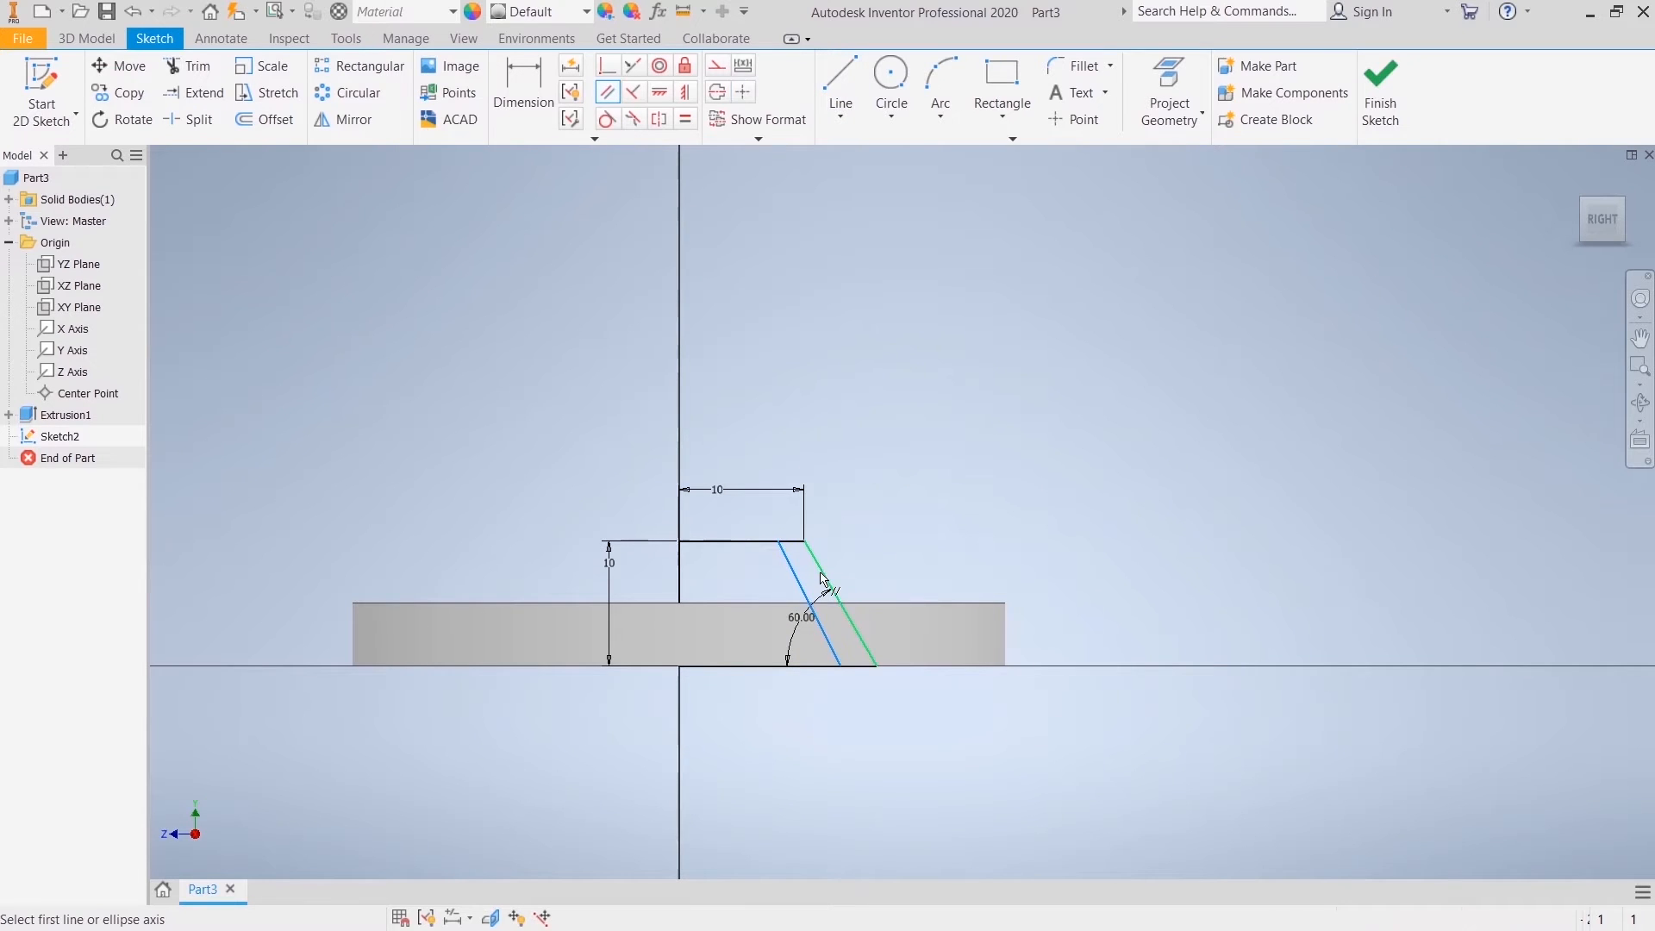
{"action": "right_click", "coordinate": [888, 504]}
{"action": "left_click", "coordinate": [943, 480]}
{"action": "left_click", "coordinate": [521, 93]}
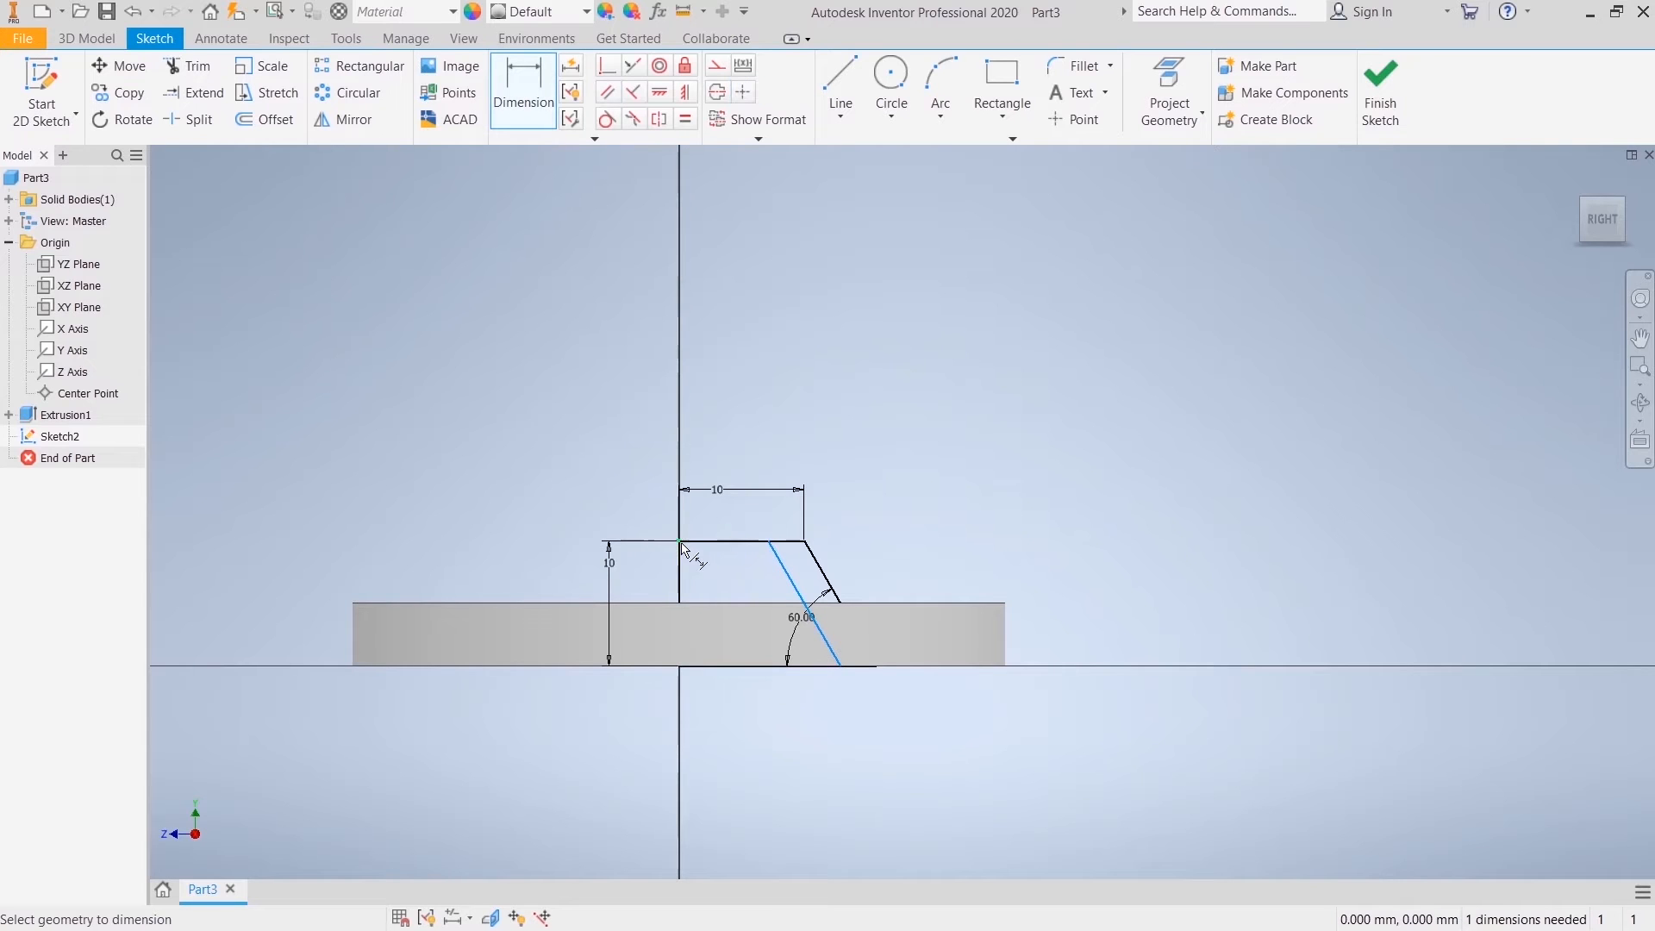
{"action": "right_click", "coordinate": [720, 464]}
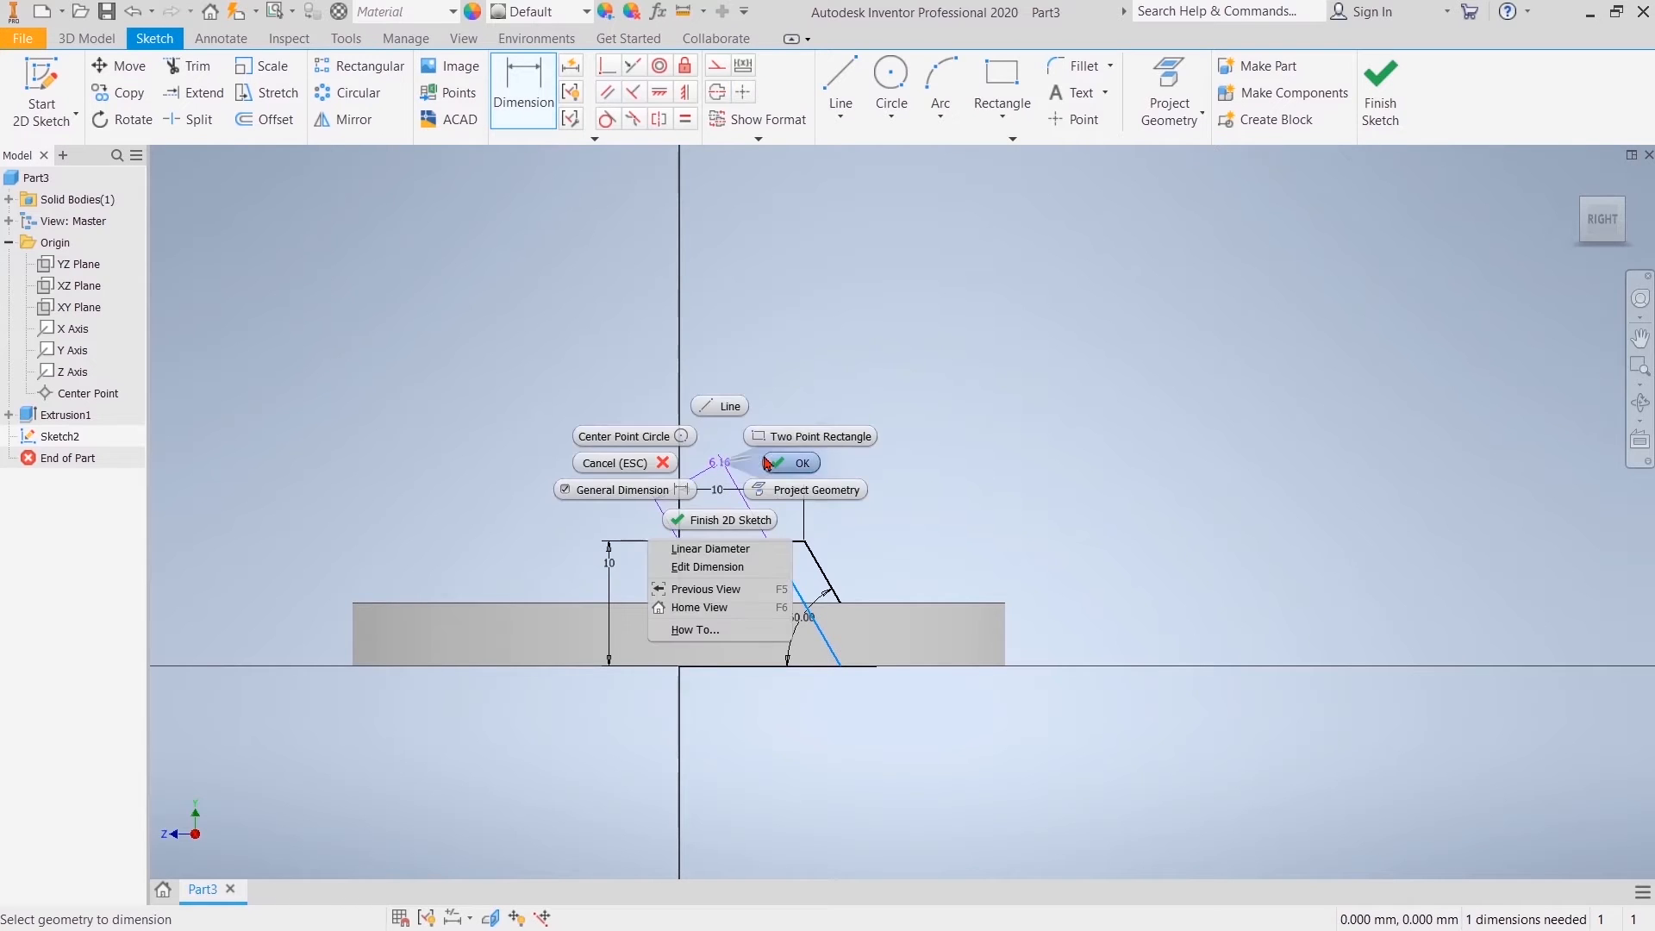
{"action": "left_click", "coordinate": [661, 466]}
Step: Dimension the distance from the centre axis to the inner slanted line's upper end to 7.5 mm
{"action": "left_click", "coordinate": [520, 82]}
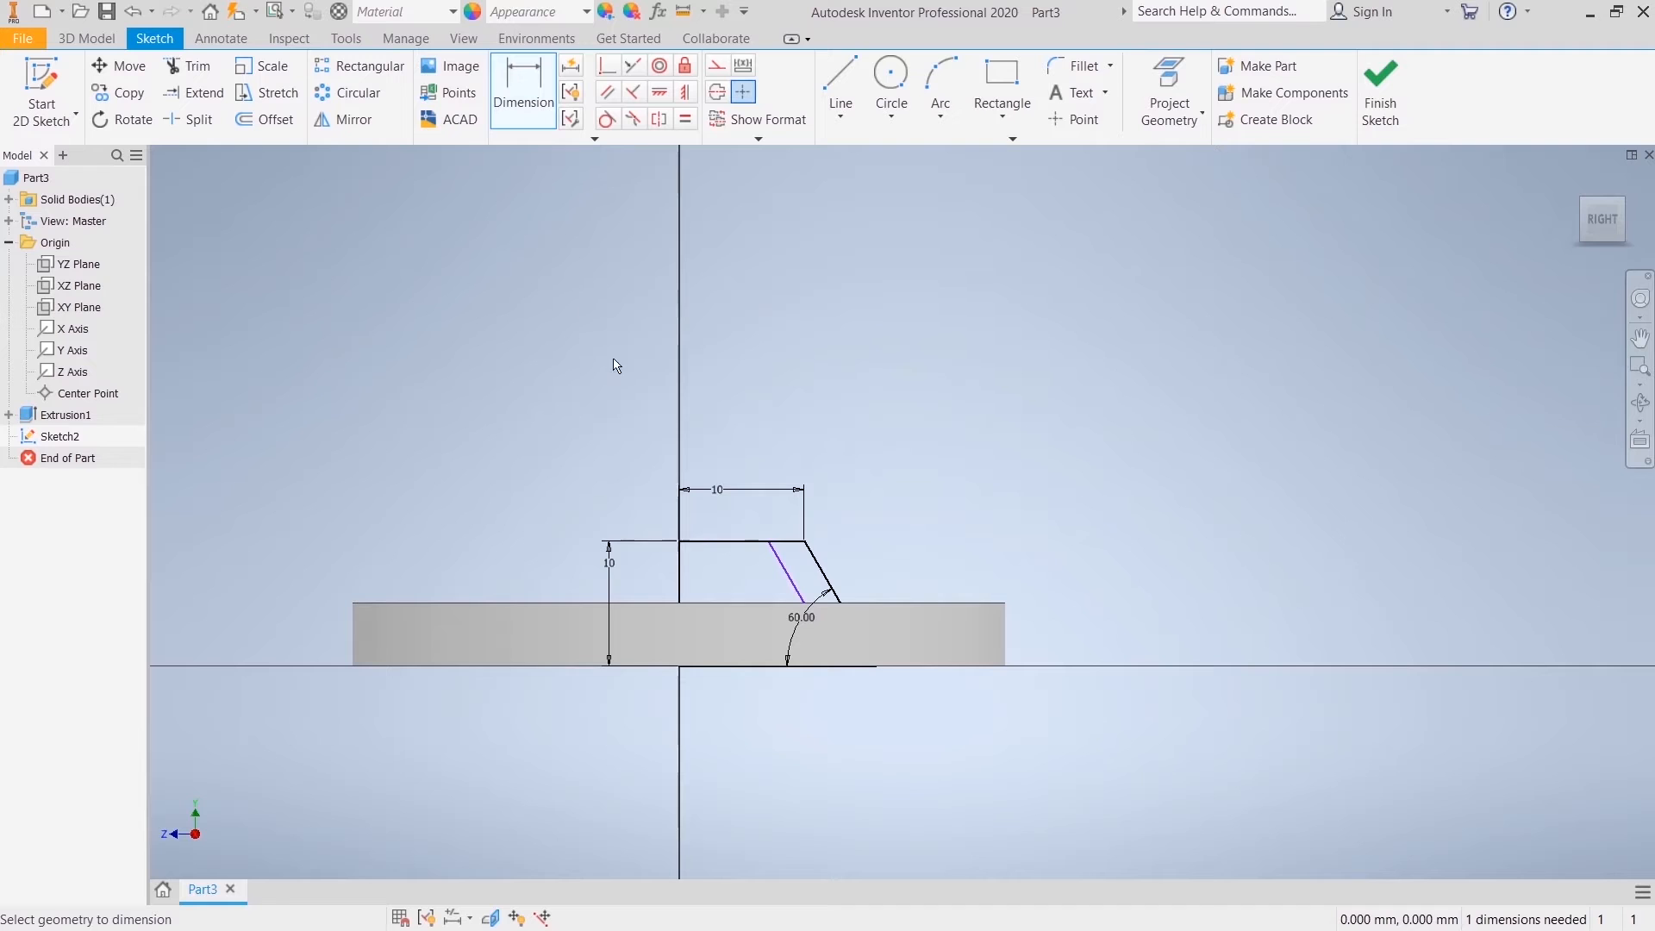
{"action": "left_click", "coordinate": [680, 543]}
{"action": "left_click", "coordinate": [720, 439]}
{"action": "left_click", "coordinate": [720, 439]}
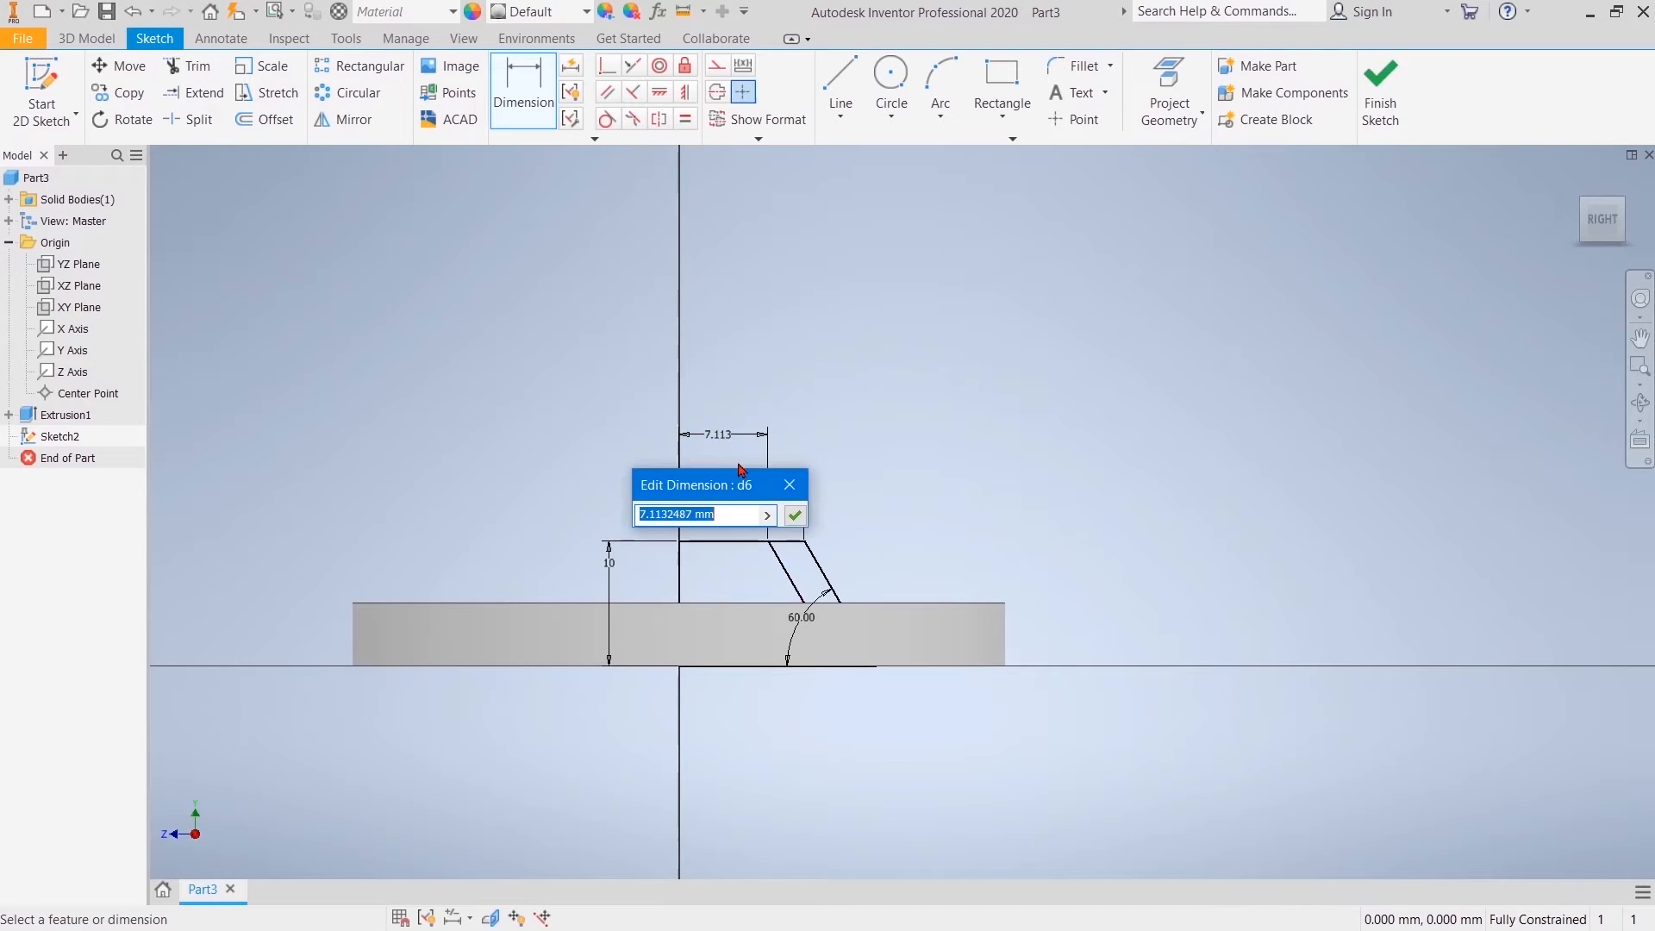
{"action": "type", "text": "7.5"}
{"action": "key", "text": "Return"}
{"action": "right_click", "coordinate": [773, 337]}
{"action": "left_click", "coordinate": [831, 343]}
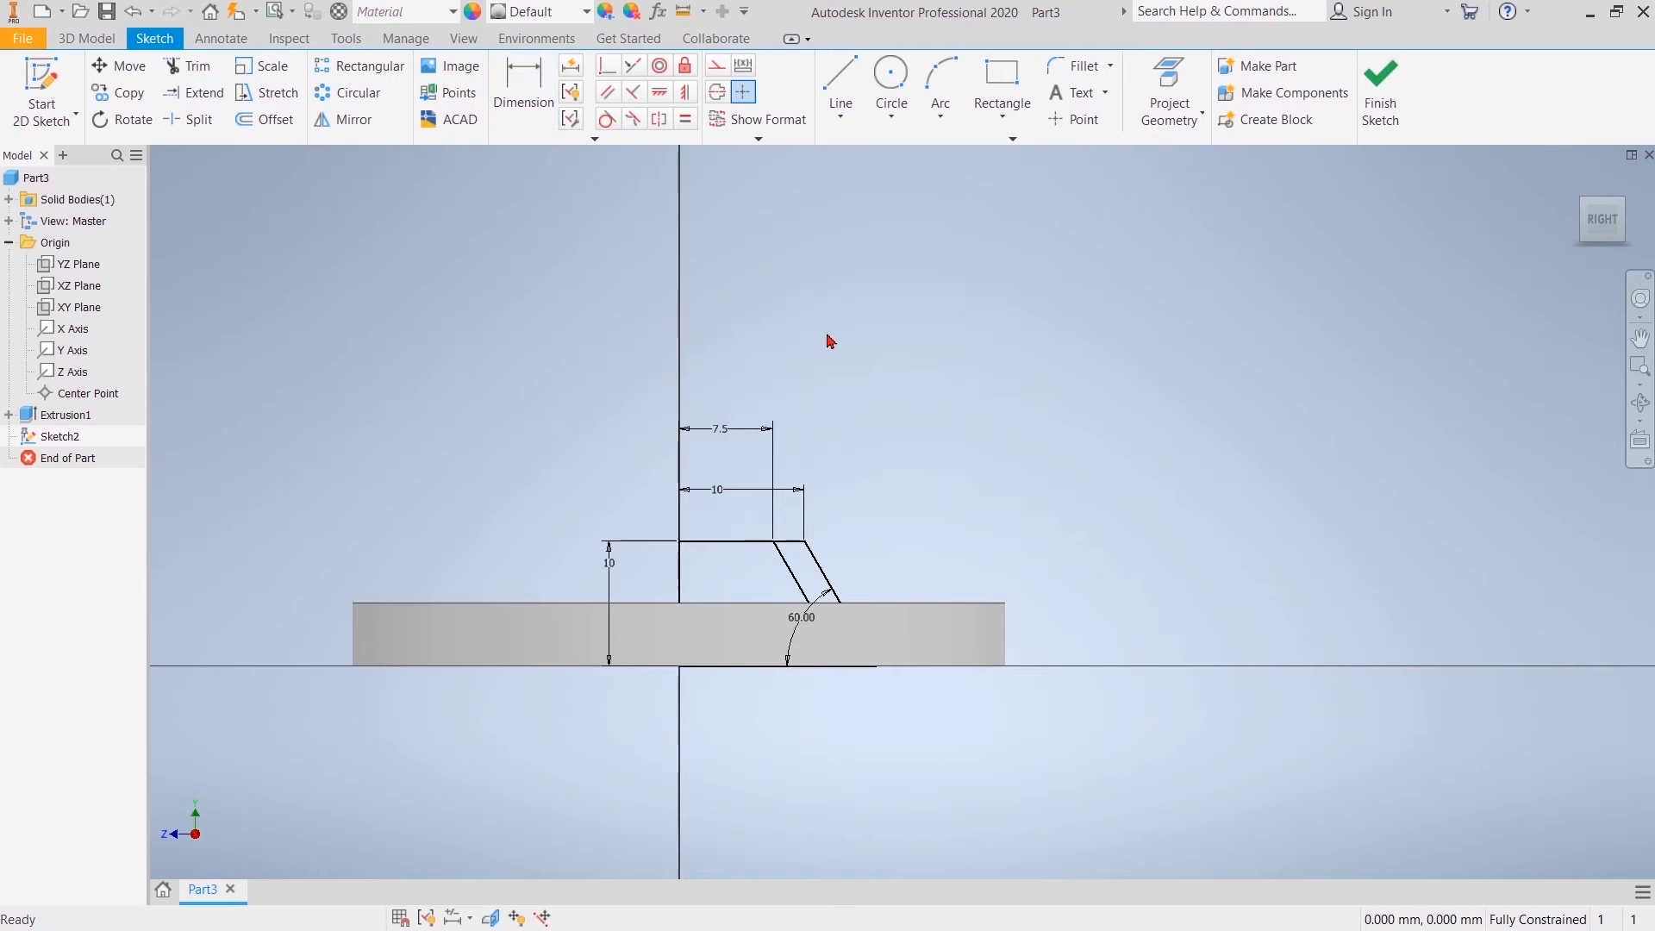
Step: Convert the inner slanted line to construction geometry and finish the sketch
{"action": "right_click", "coordinate": [786, 574]}
{"action": "left_click", "coordinate": [881, 561]}
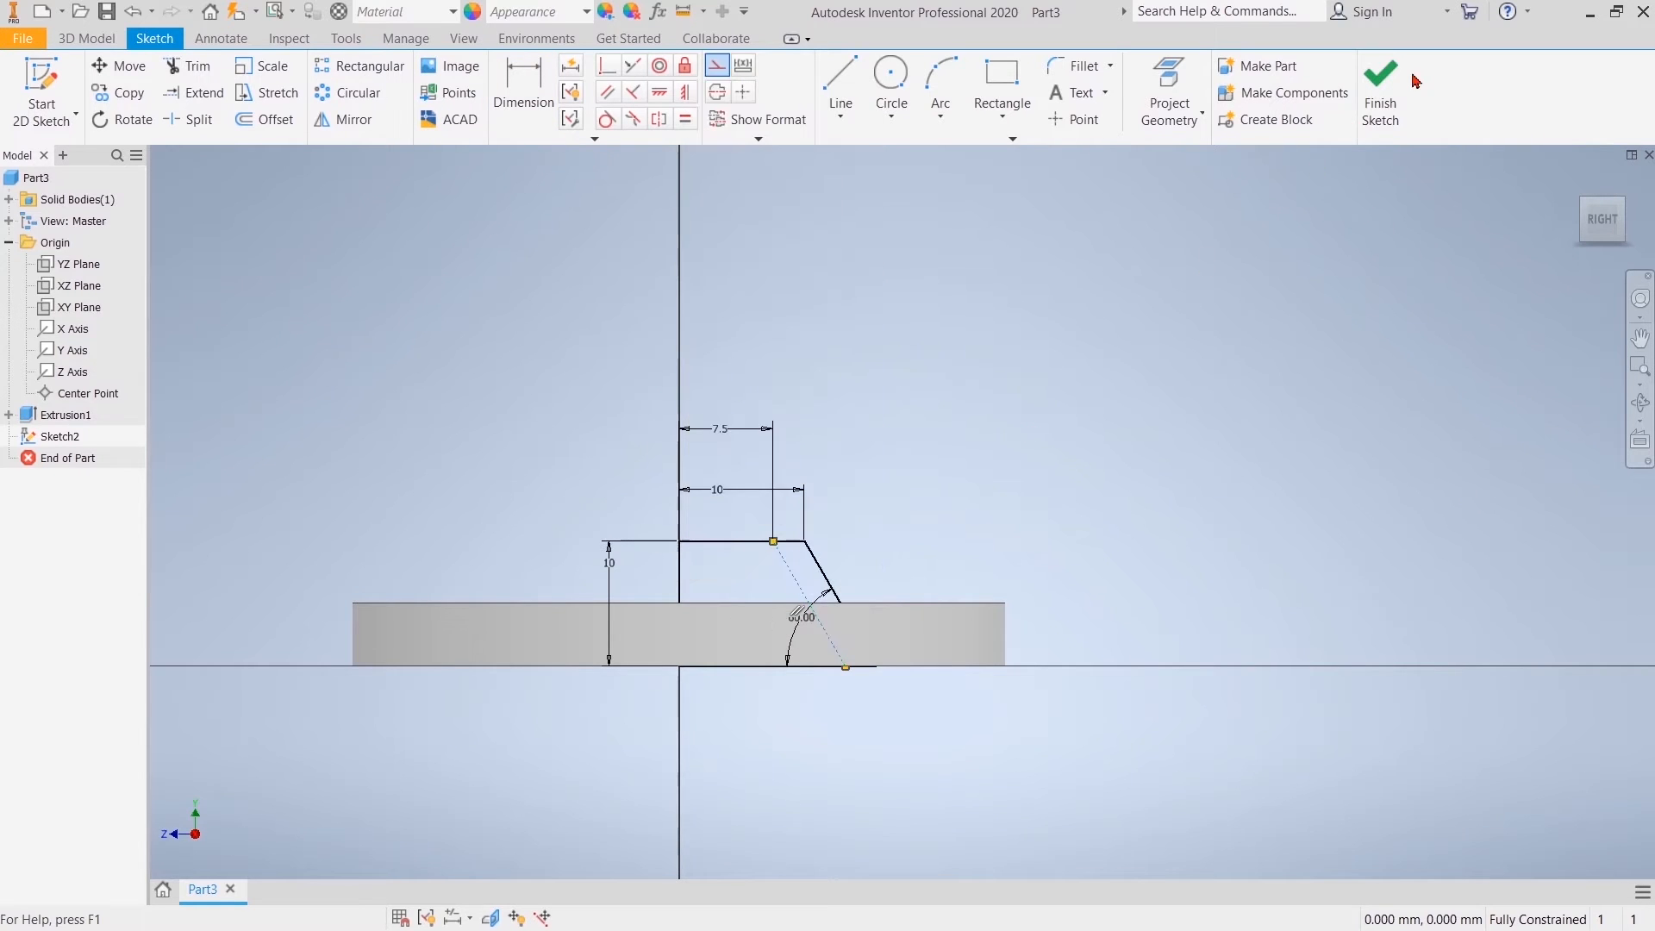
{"action": "left_click", "coordinate": [1378, 85]}
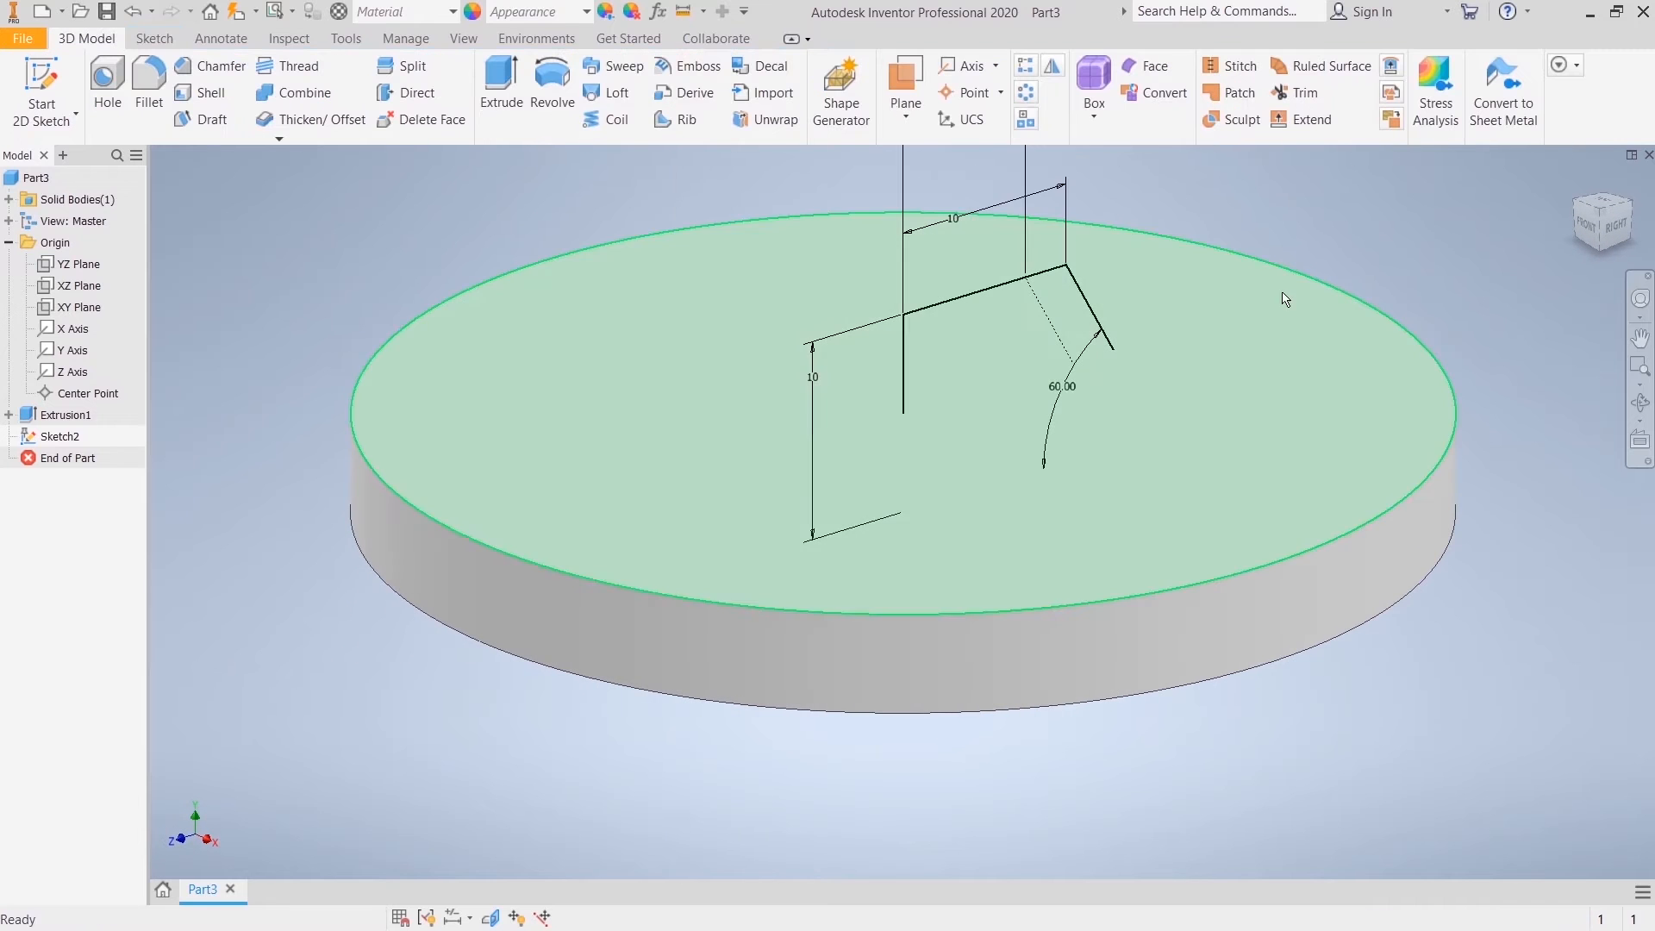
Step: Revolve the neck profile a full 360 degrees about the vertical centre line, joined to the flange
{"action": "scroll", "coordinate": [1350, 218], "scroll_direction": "up", "scroll_amount": 3}
{"action": "middle_click_drag", "start_coordinate": [1177, 334], "coordinate": [762, 635]}
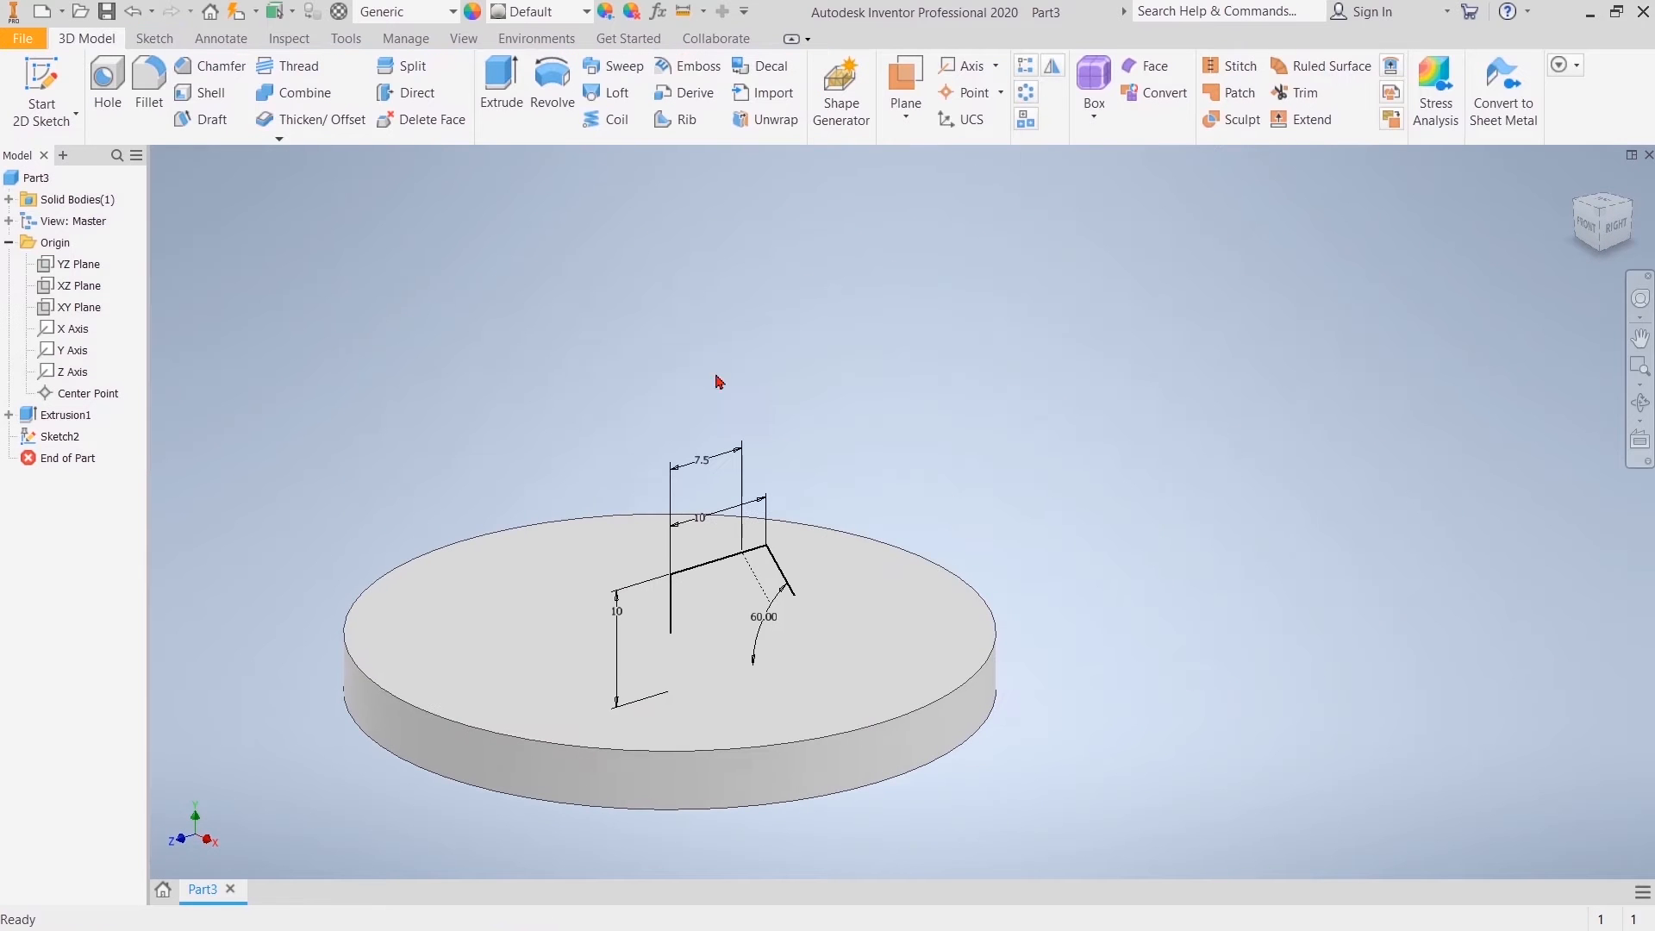
{"action": "left_click", "coordinate": [550, 90]}
{"action": "left_click", "coordinate": [673, 615]}
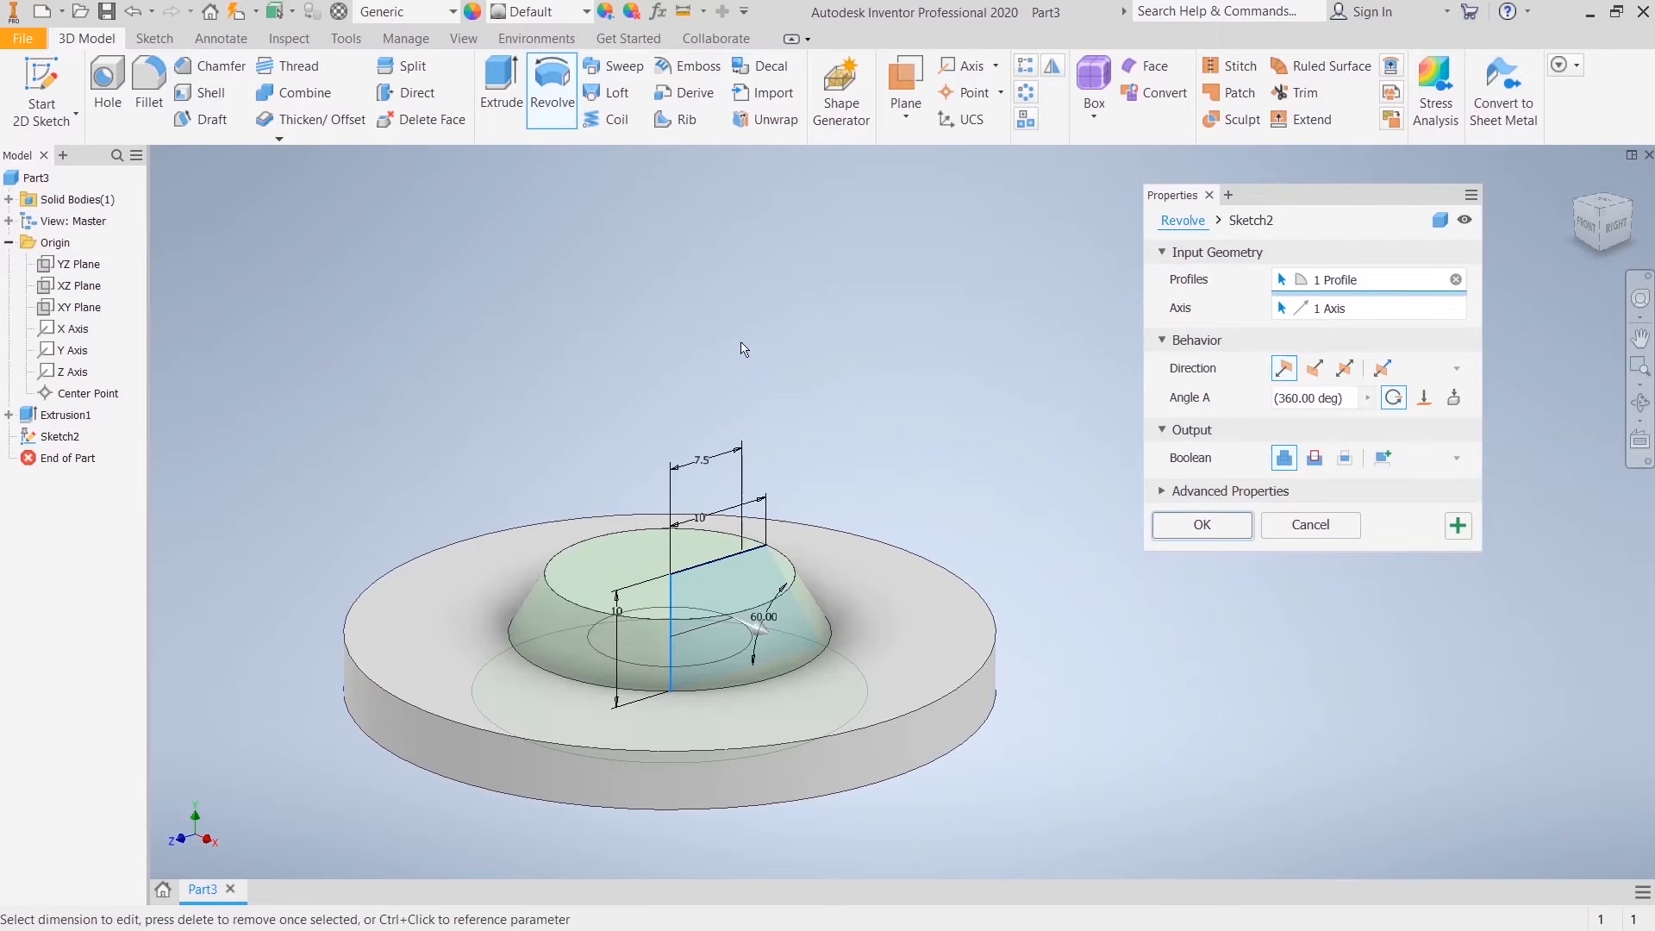
{"action": "left_click", "coordinate": [1200, 523]}
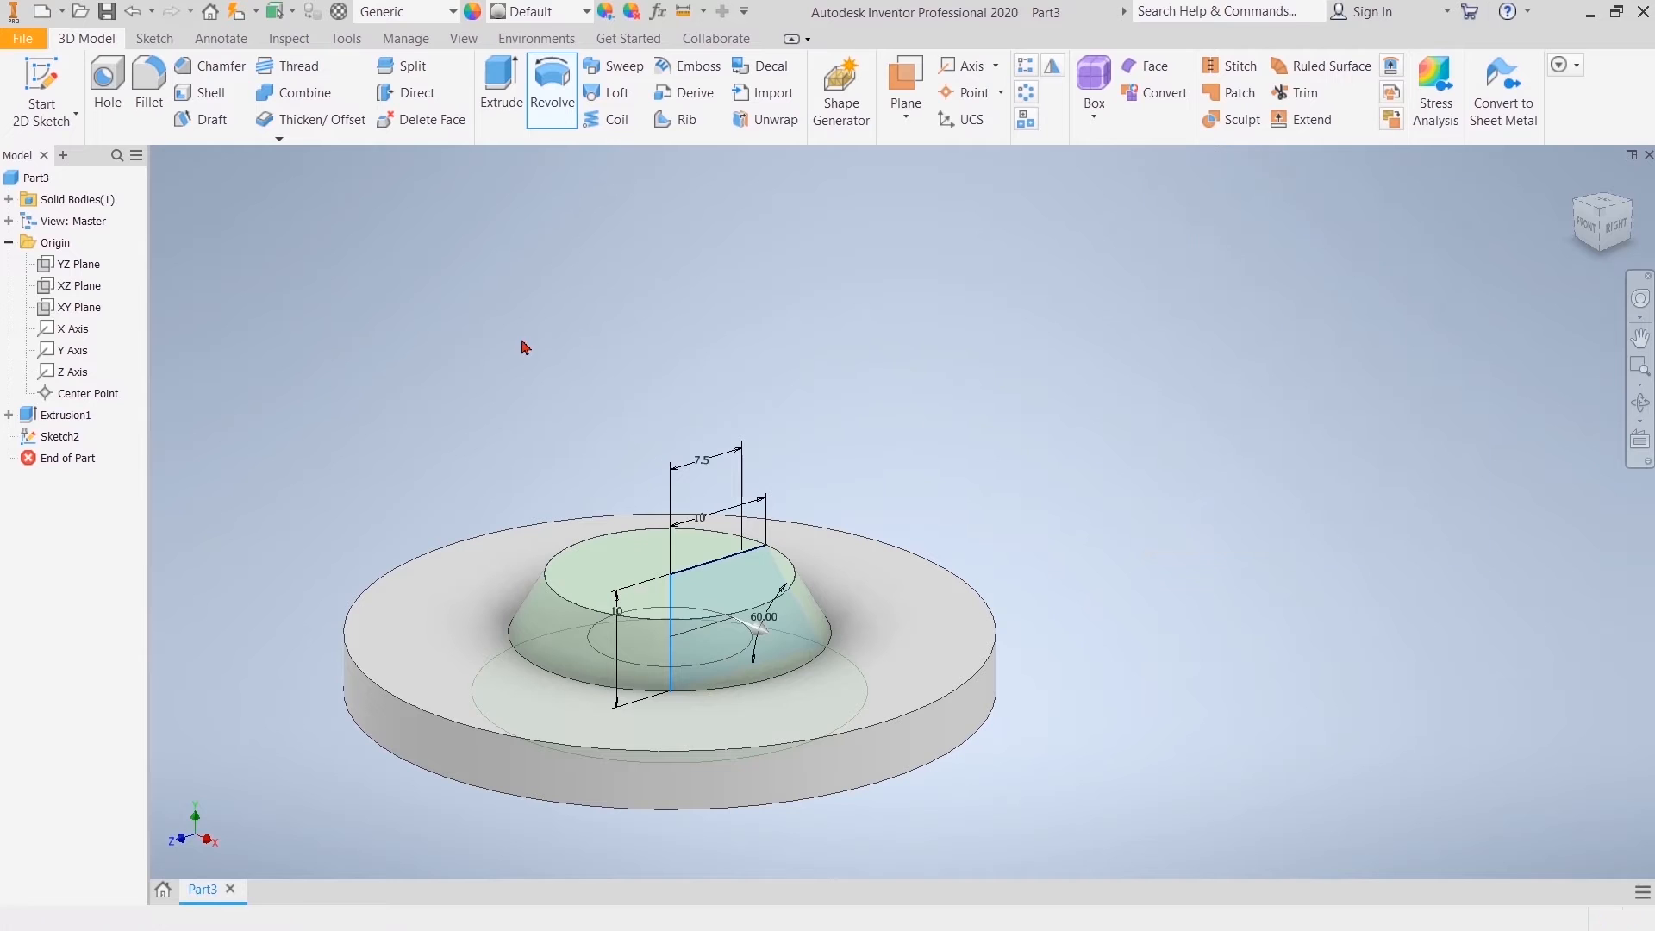
Step: Reopen the neck's Sketch2 for editing and turn the inner slanted construction line back into normal geometry
{"action": "left_click", "coordinate": [9, 437]}
{"action": "left_click", "coordinate": [54, 461]}
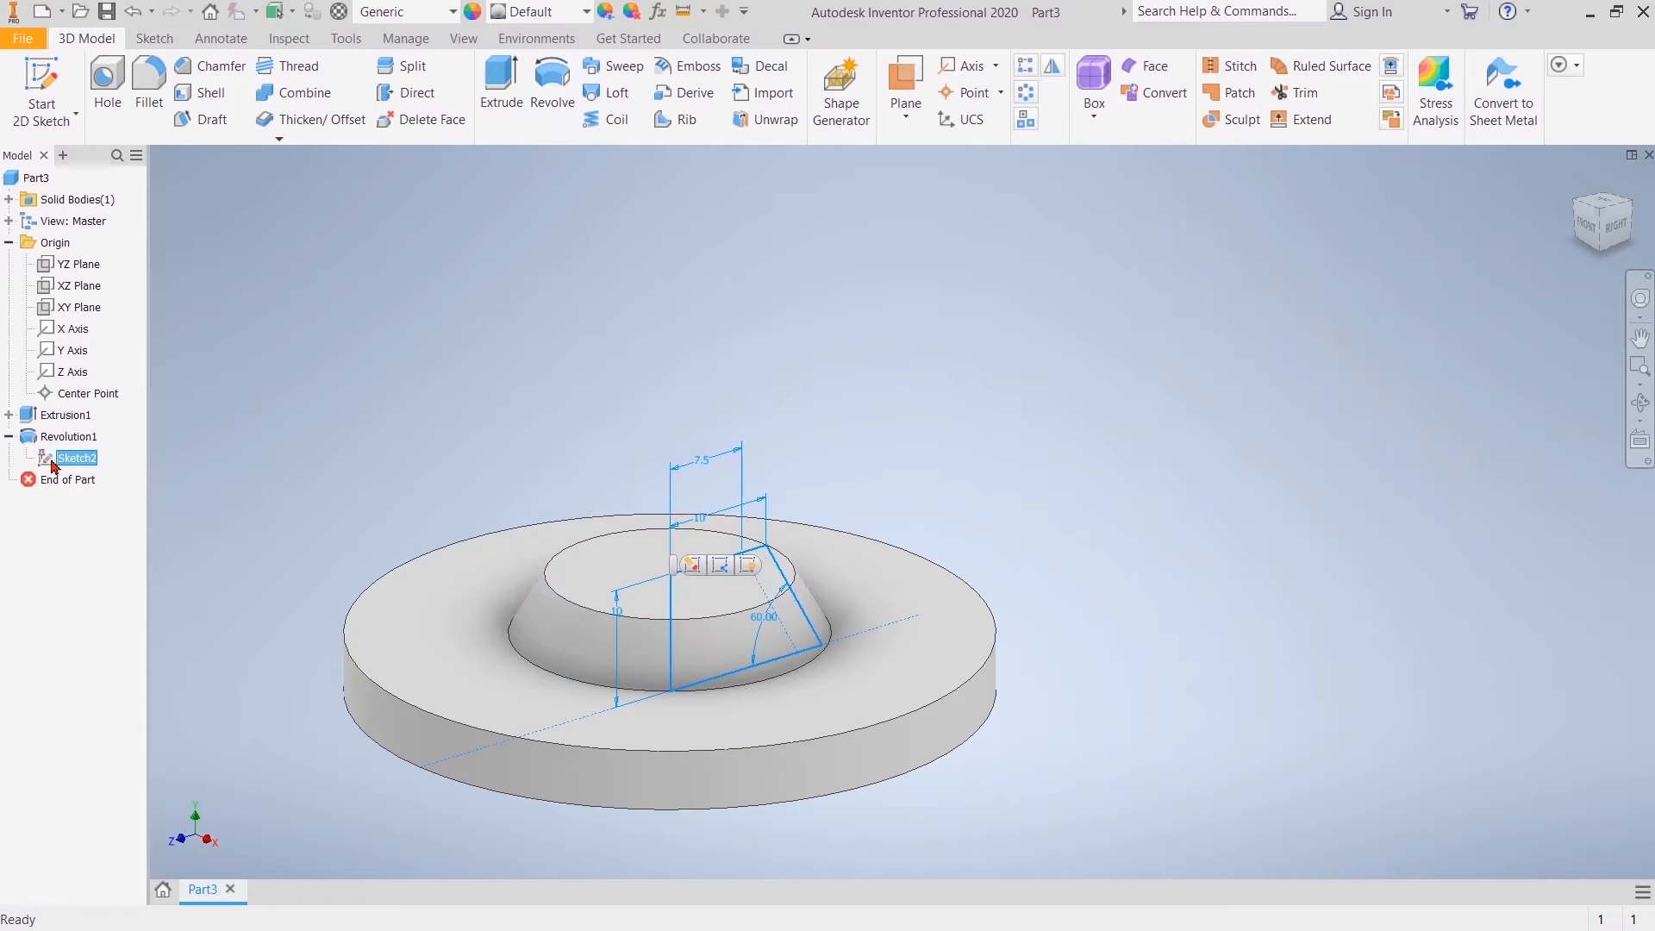
{"action": "left_click", "coordinate": [122, 506]}
{"action": "double_click", "coordinate": [71, 458]}
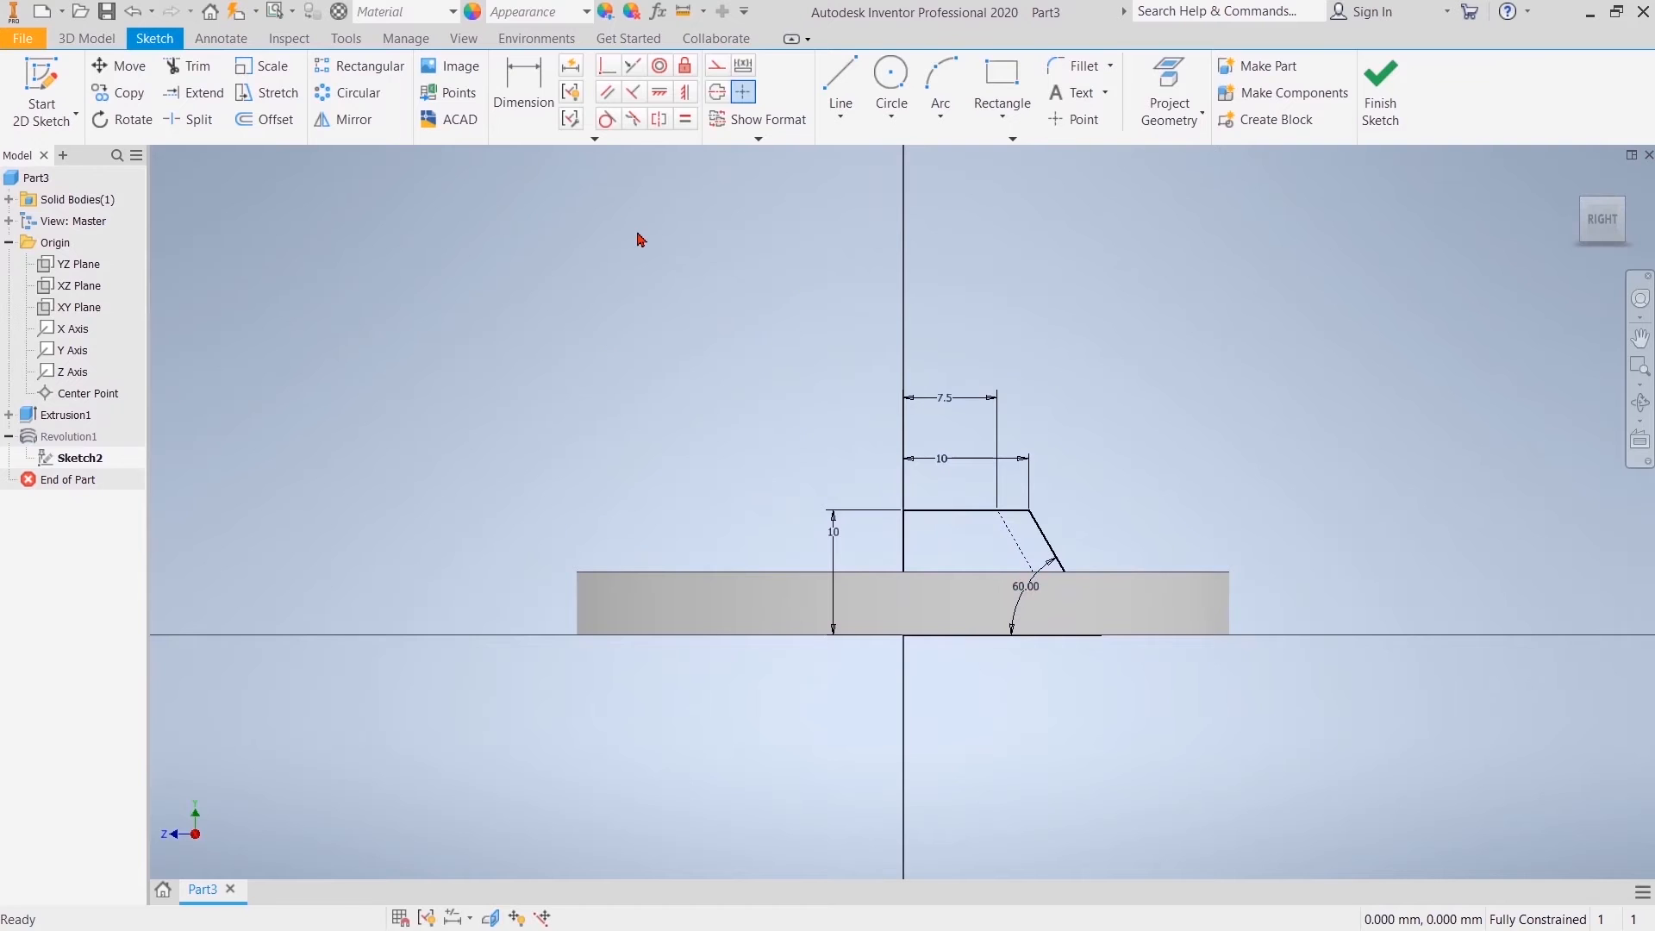
{"action": "right_click", "coordinate": [1016, 543]}
{"action": "left_click", "coordinate": [1160, 535]}
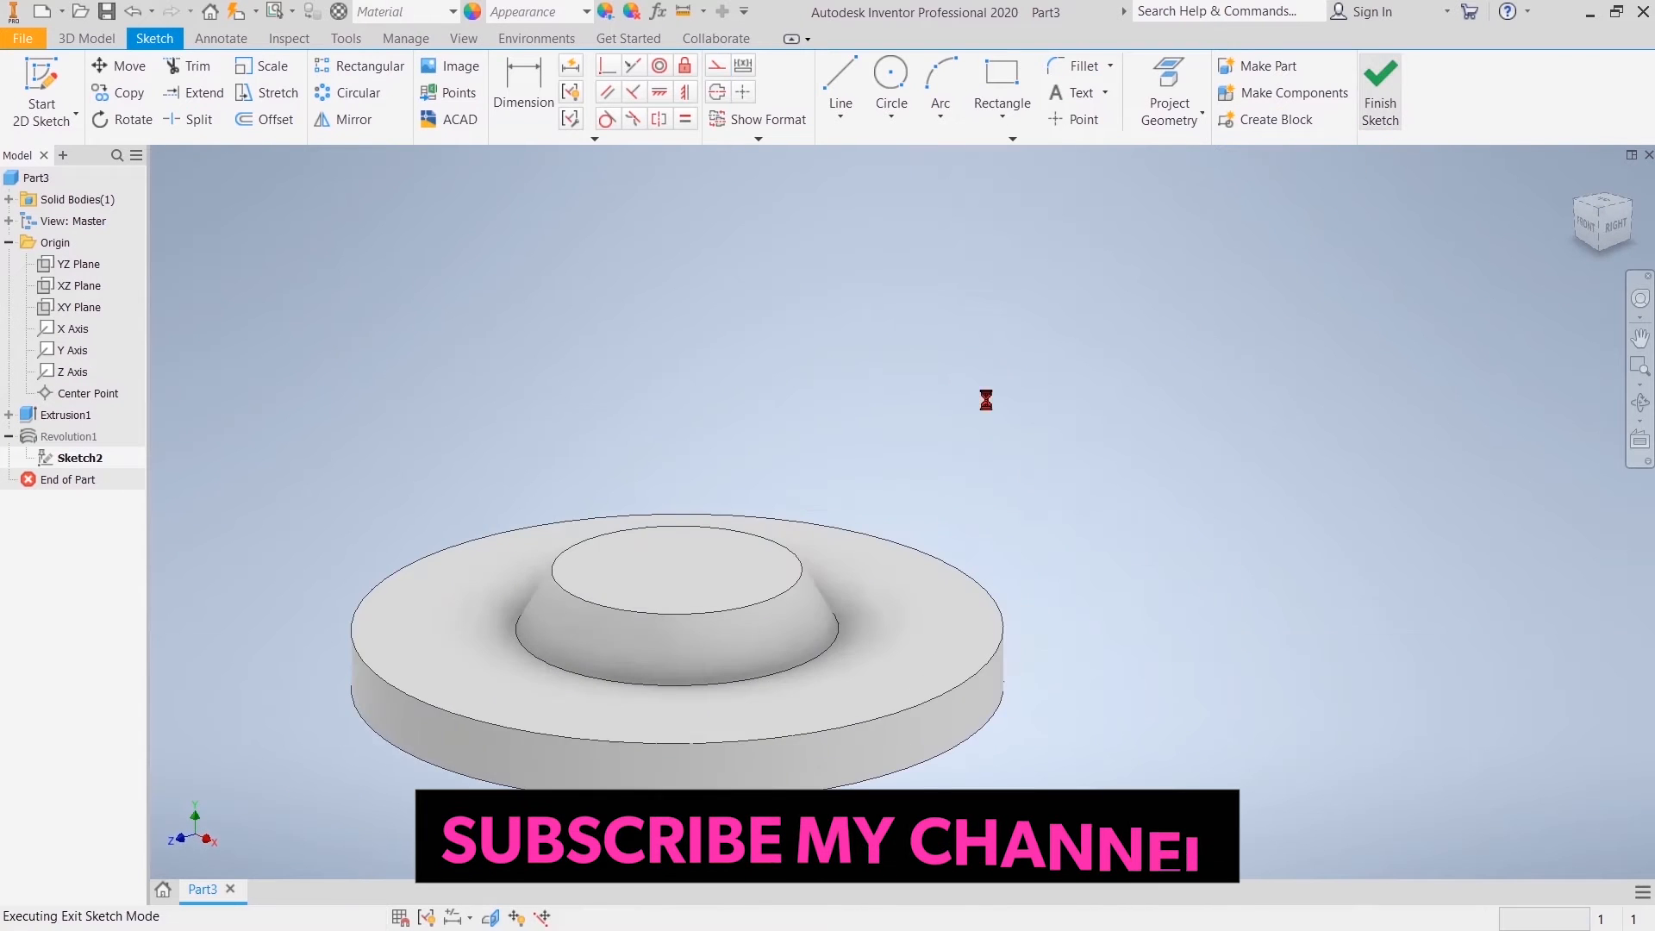
Step: Make Sketch2 visible and revolve its inner profile 360 degrees about the centre line as a cut through the neck
{"action": "right_click", "coordinate": [65, 459]}
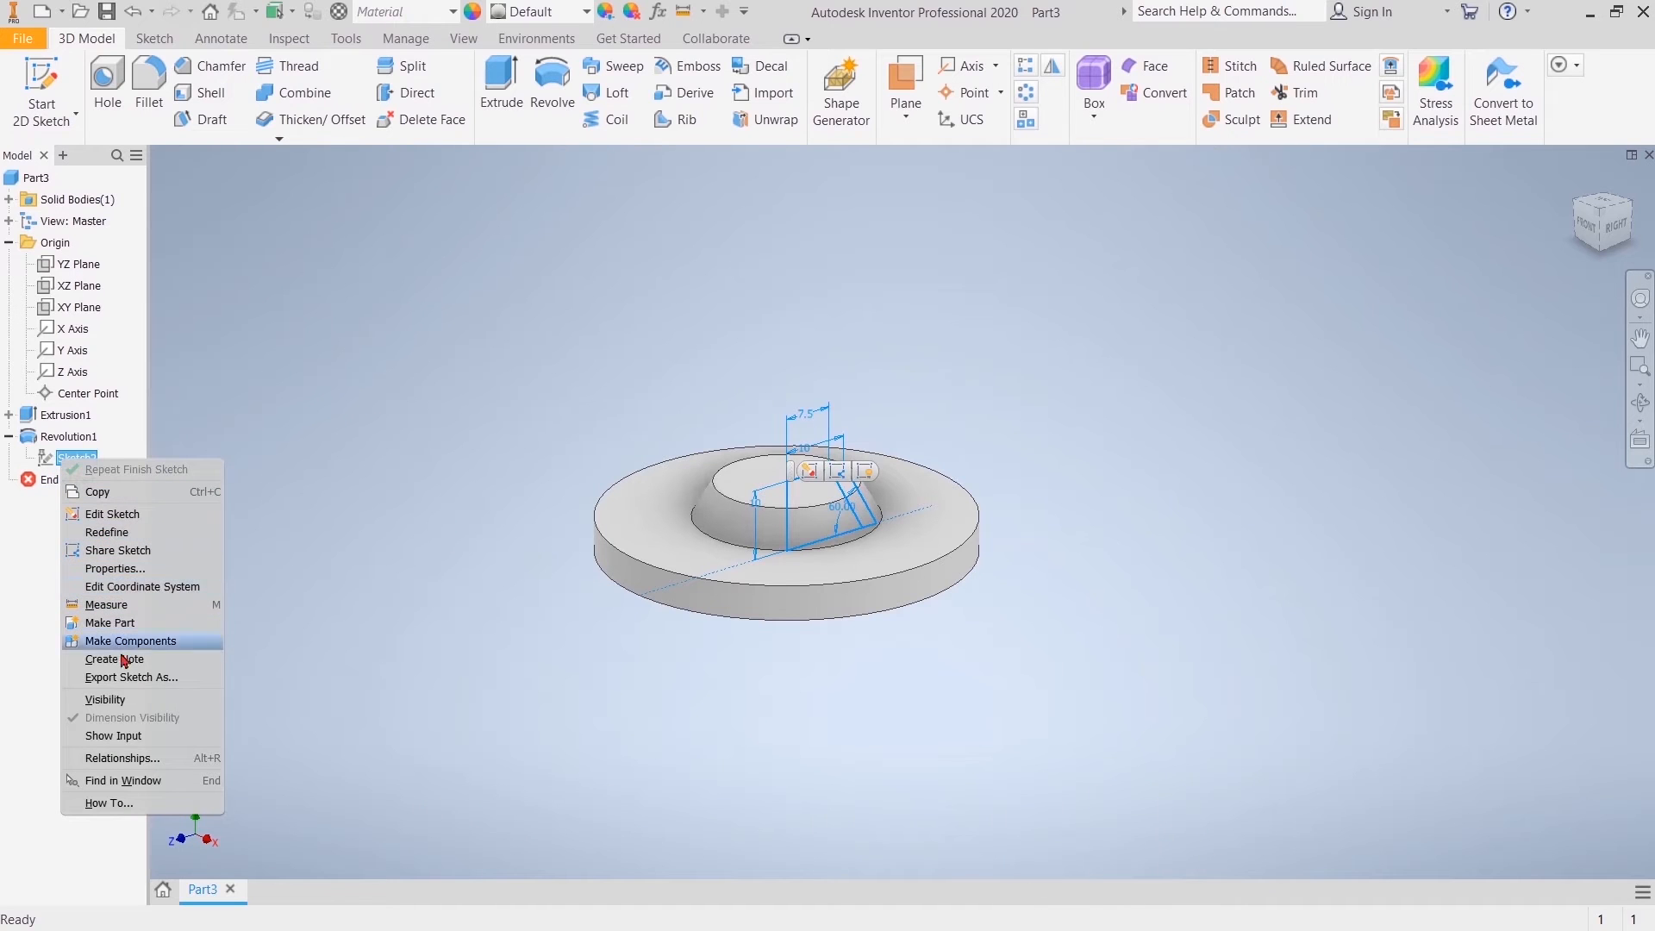
{"action": "left_click", "coordinate": [127, 702]}
{"action": "left_click", "coordinate": [546, 82]}
{"action": "left_click", "coordinate": [817, 509]}
{"action": "left_click", "coordinate": [1298, 318]}
{"action": "left_click", "coordinate": [787, 511]}
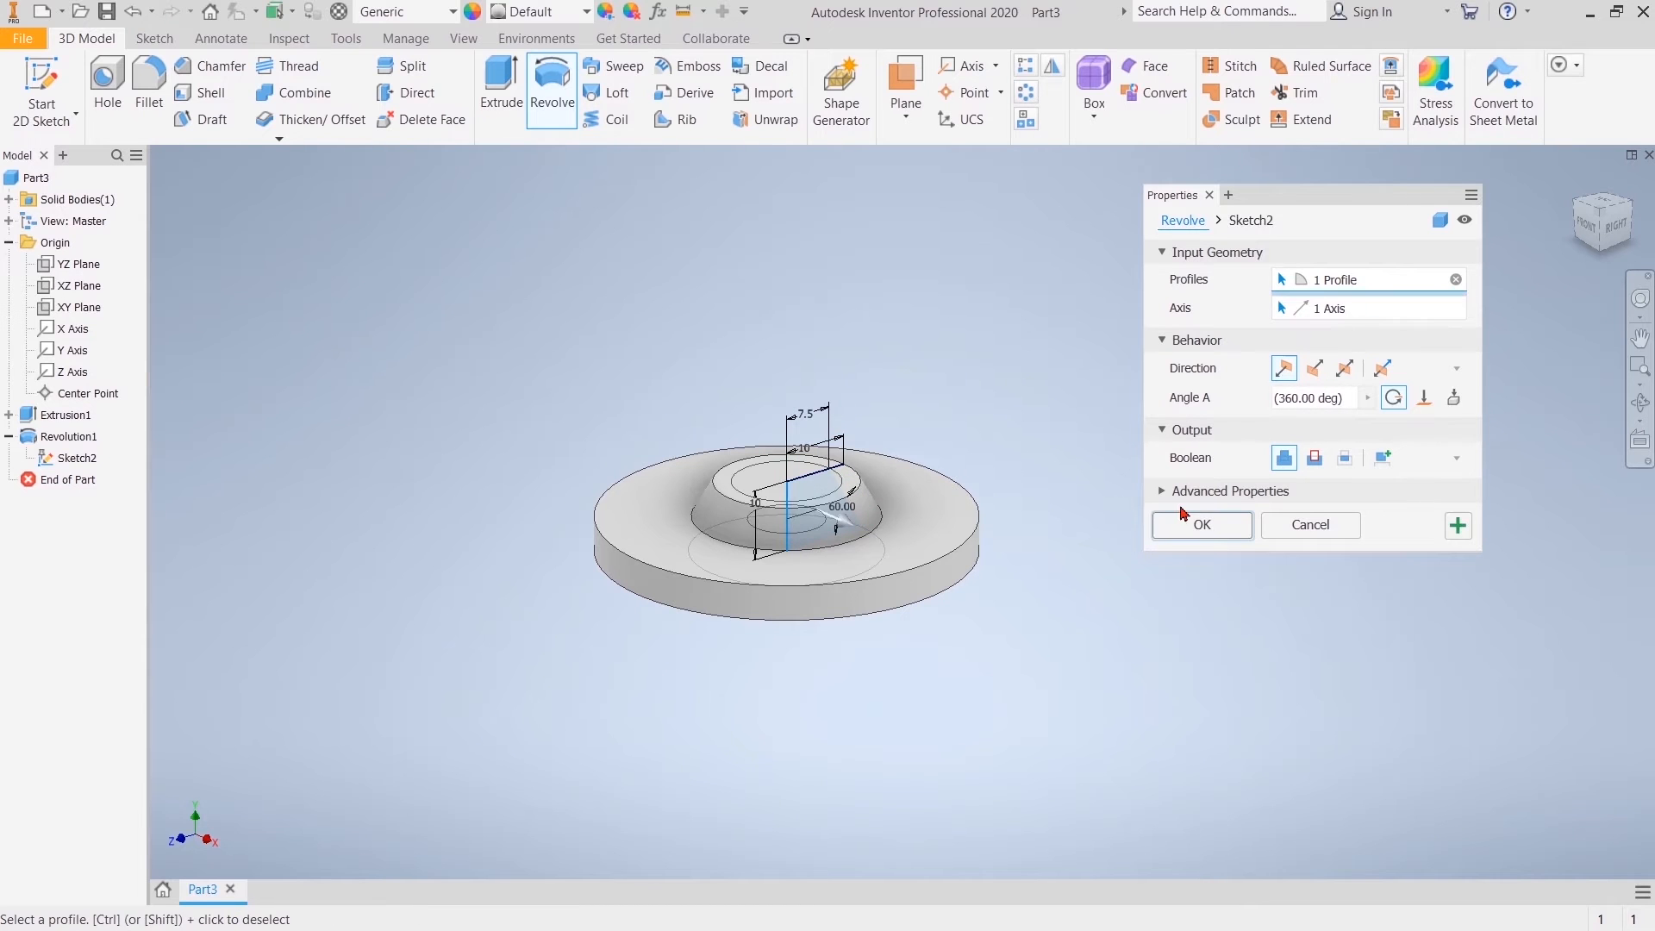
{"action": "left_click", "coordinate": [1315, 459]}
{"action": "left_click", "coordinate": [1234, 527]}
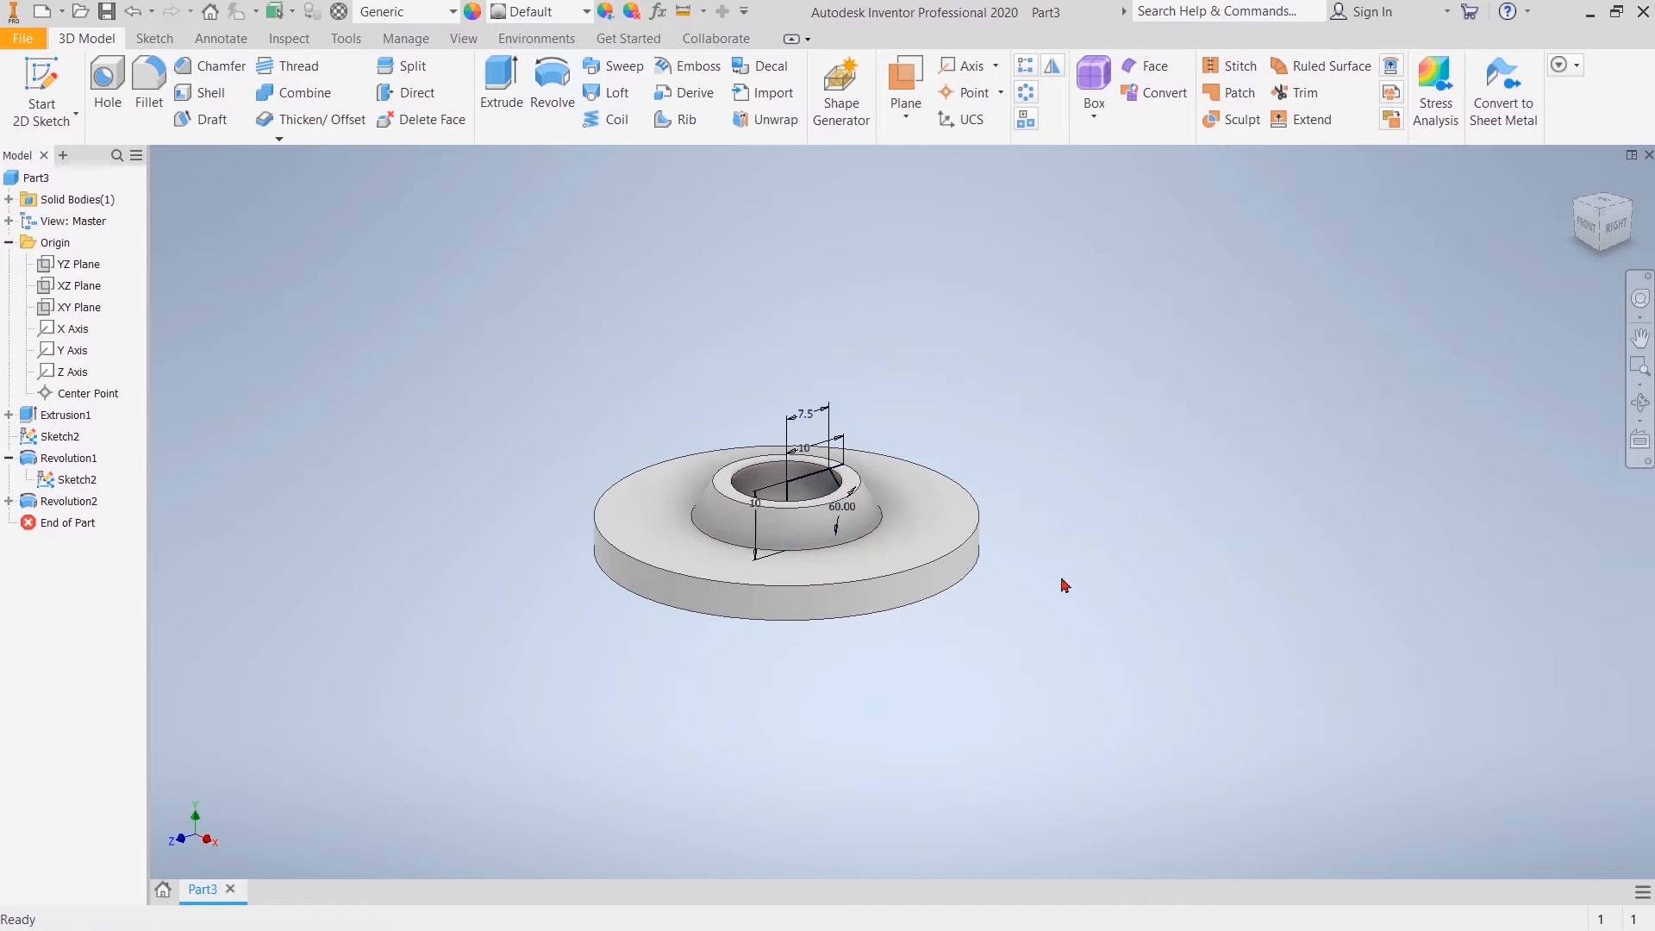
Step: Hide the neck's profile sketch, Sketch2, and collapse its revolve feature in the model tree
{"action": "left_click", "coordinate": [1600, 227]}
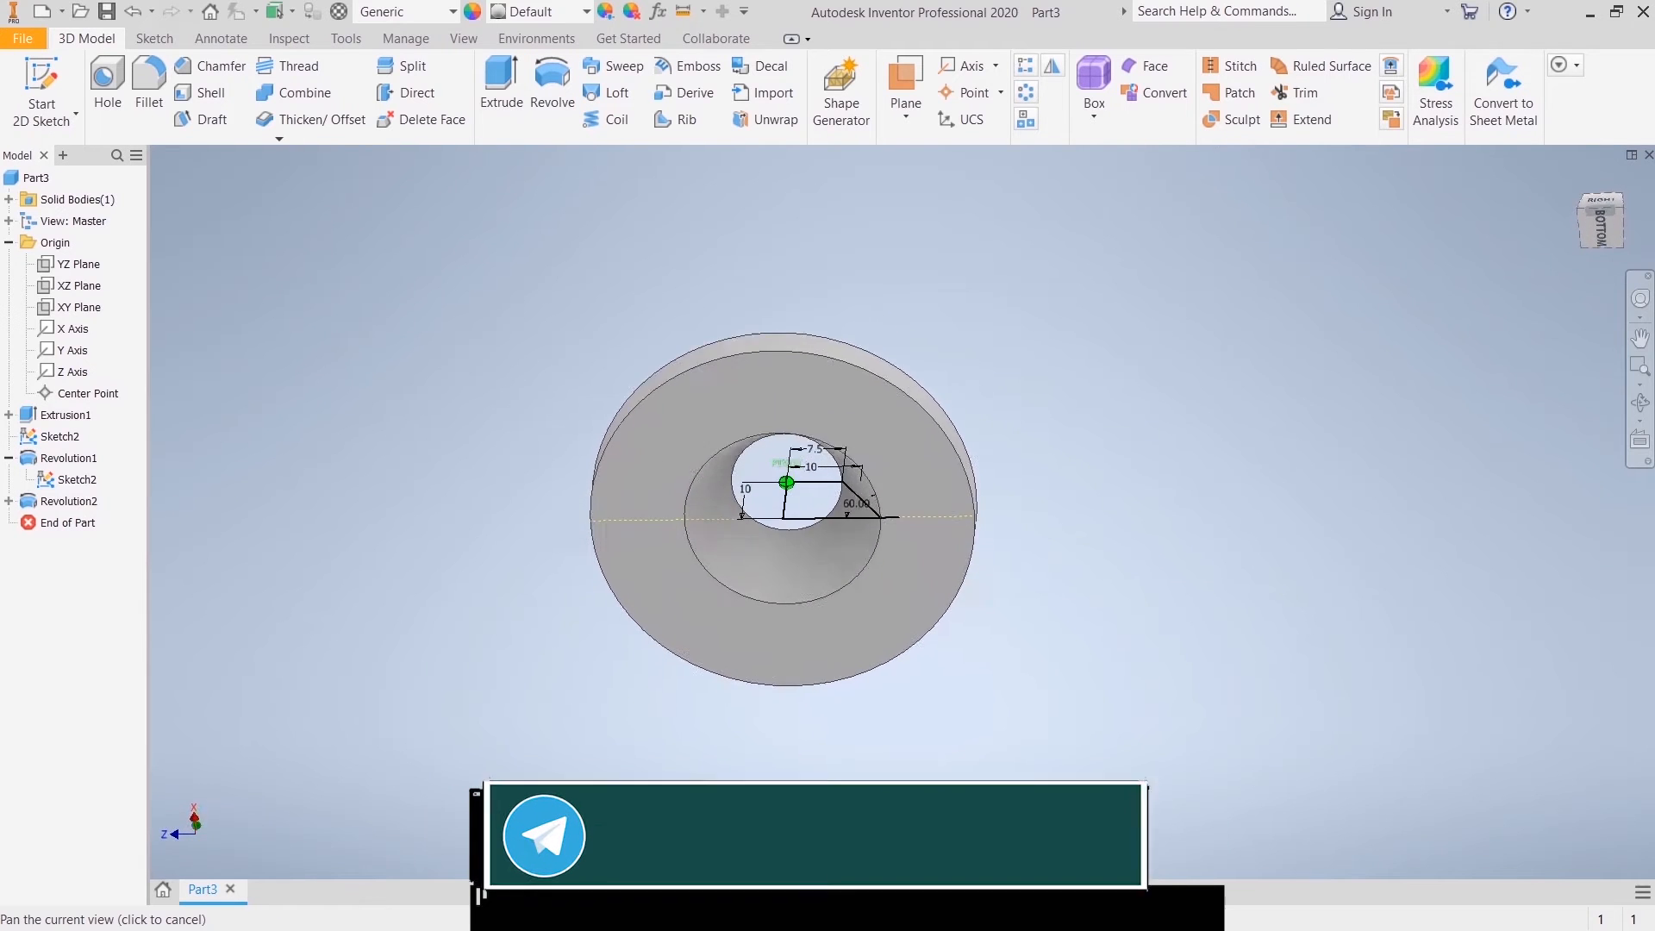
{"action": "left_click", "coordinate": [78, 479]}
{"action": "right_click", "coordinate": [80, 486]}
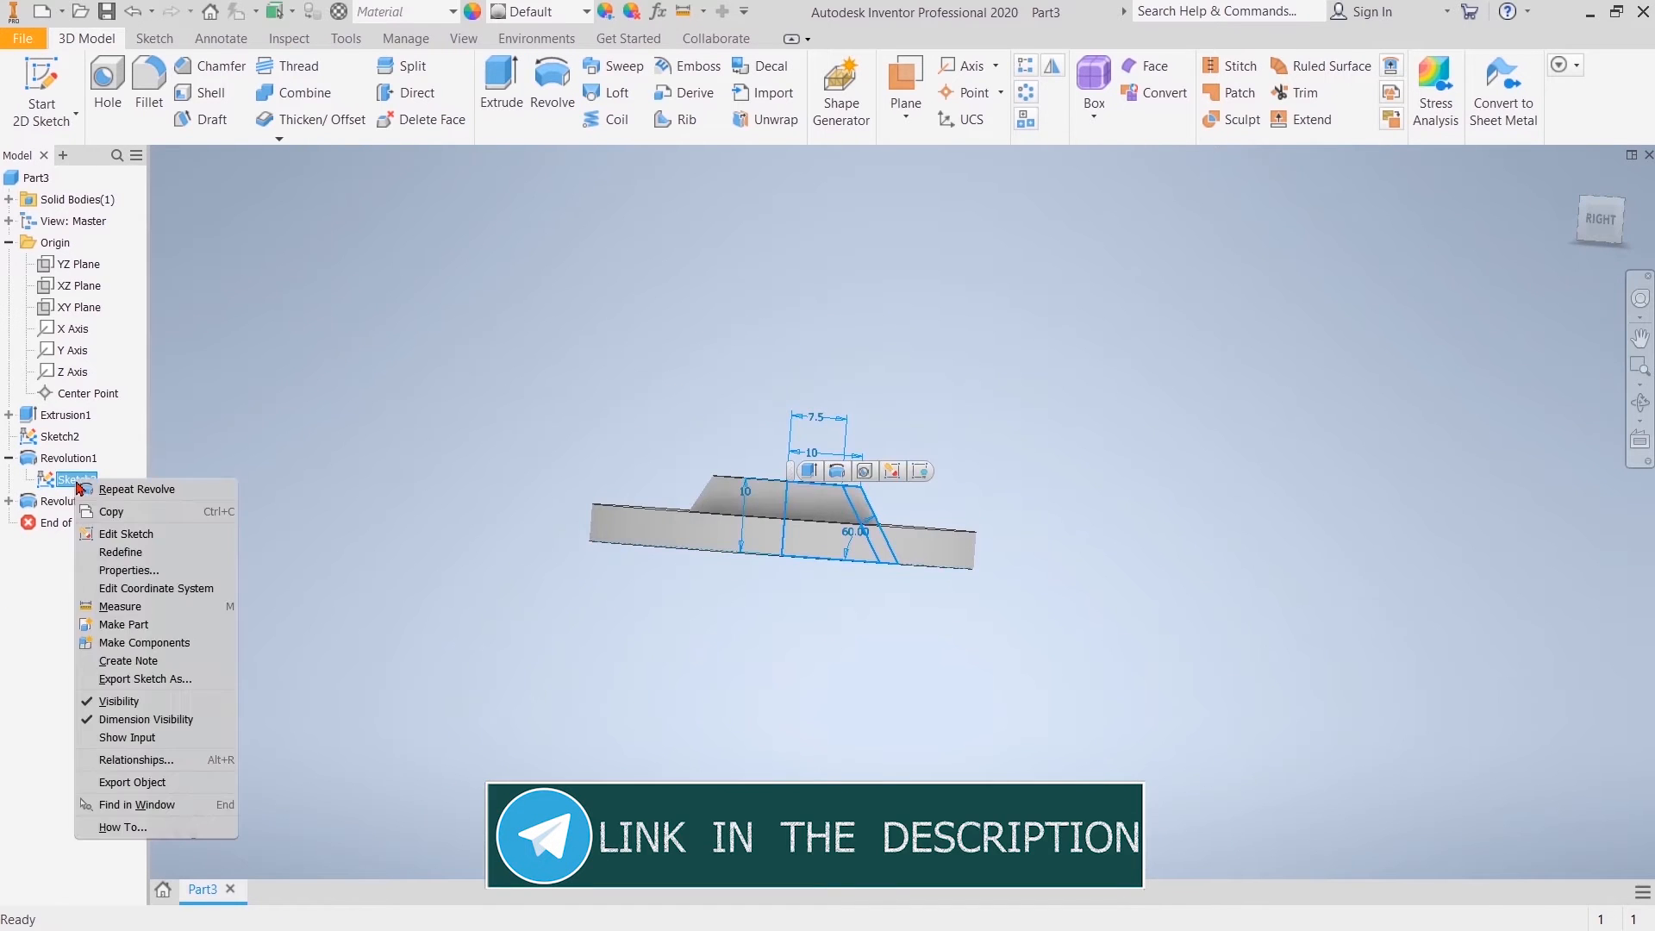
{"action": "left_click", "coordinate": [116, 701]}
{"action": "left_click", "coordinate": [9, 459]}
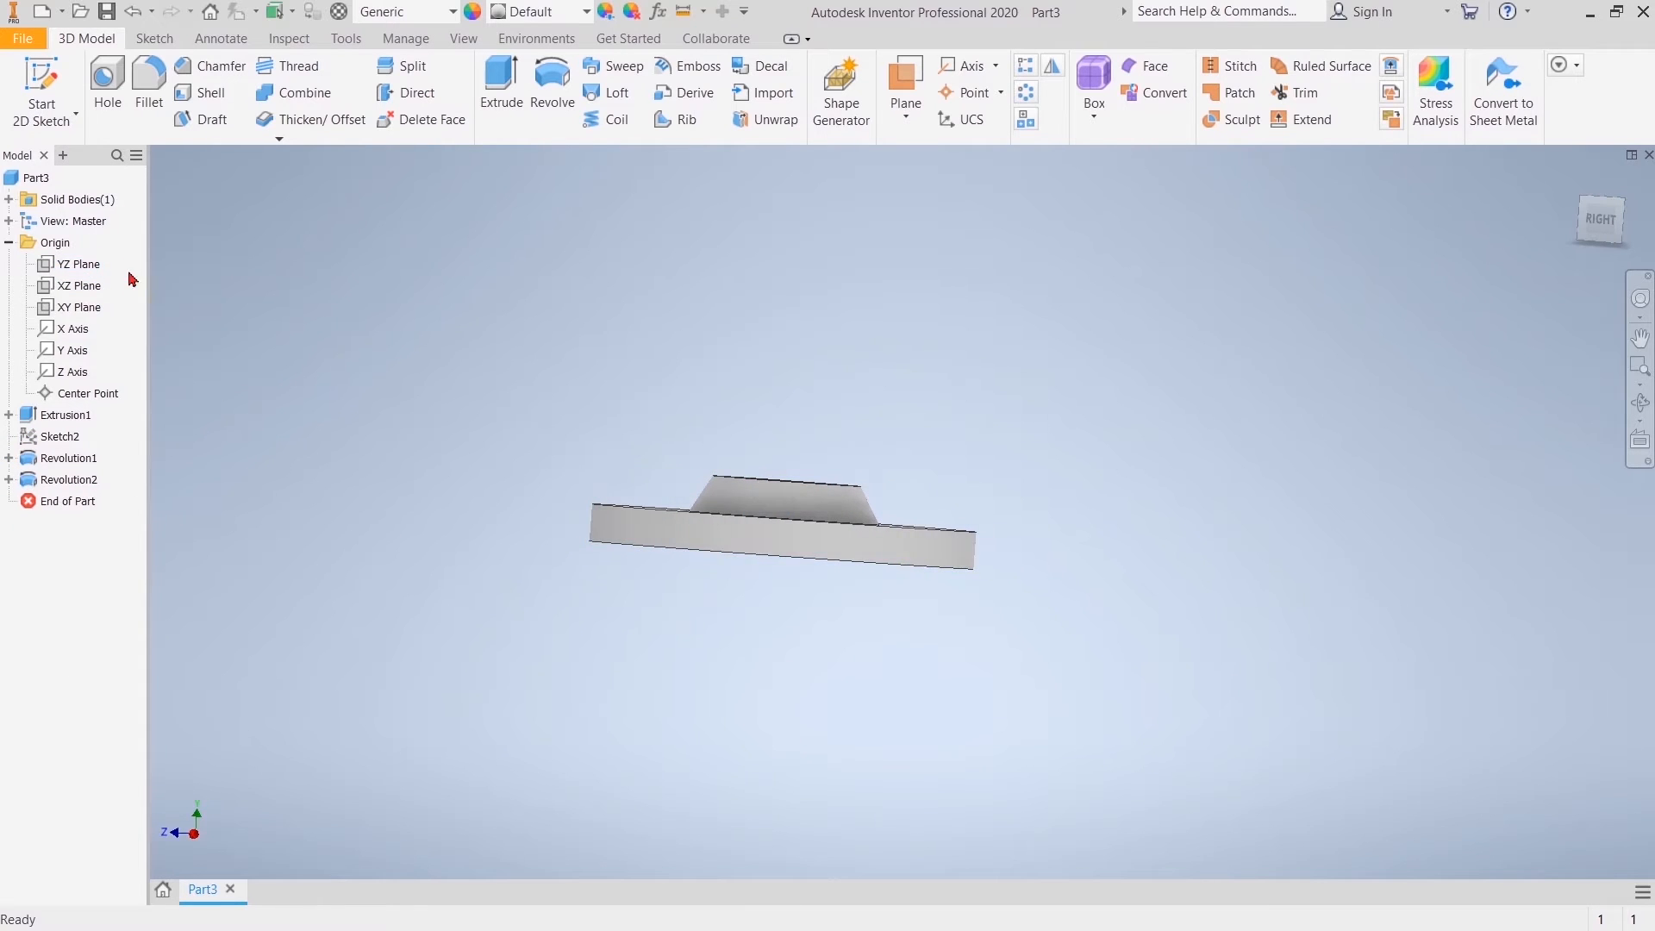
Step: Start a new 2D sketch on the YZ plane without projecting any geometry
{"action": "left_click", "coordinate": [81, 266]}
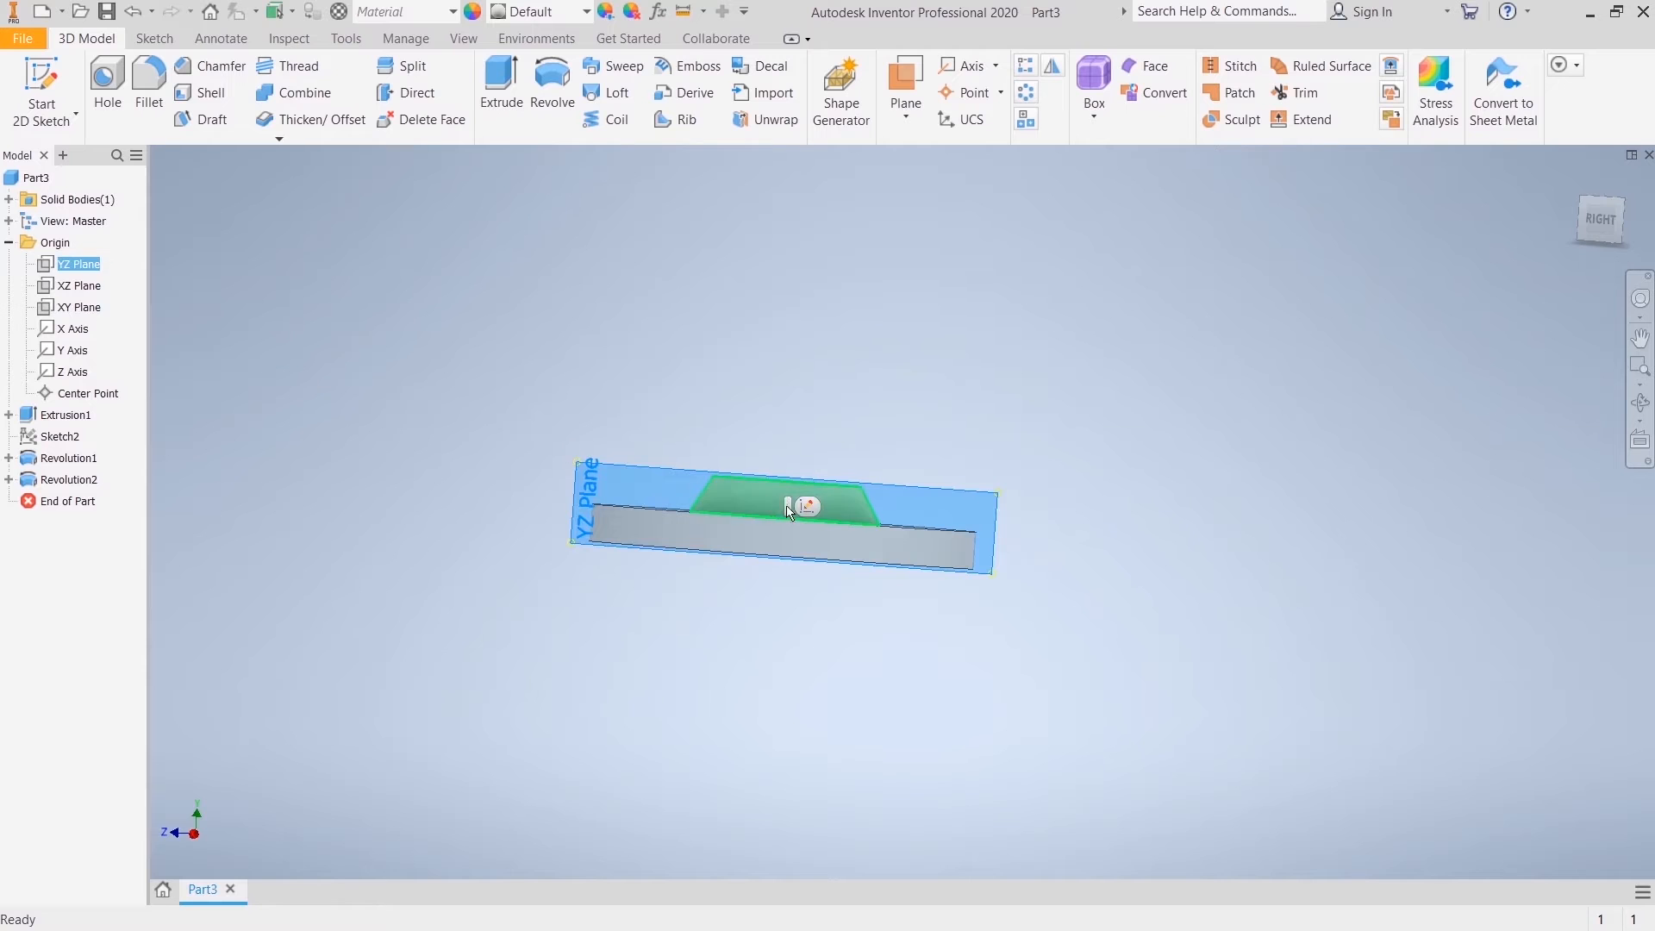
{"action": "left_click", "coordinate": [808, 507]}
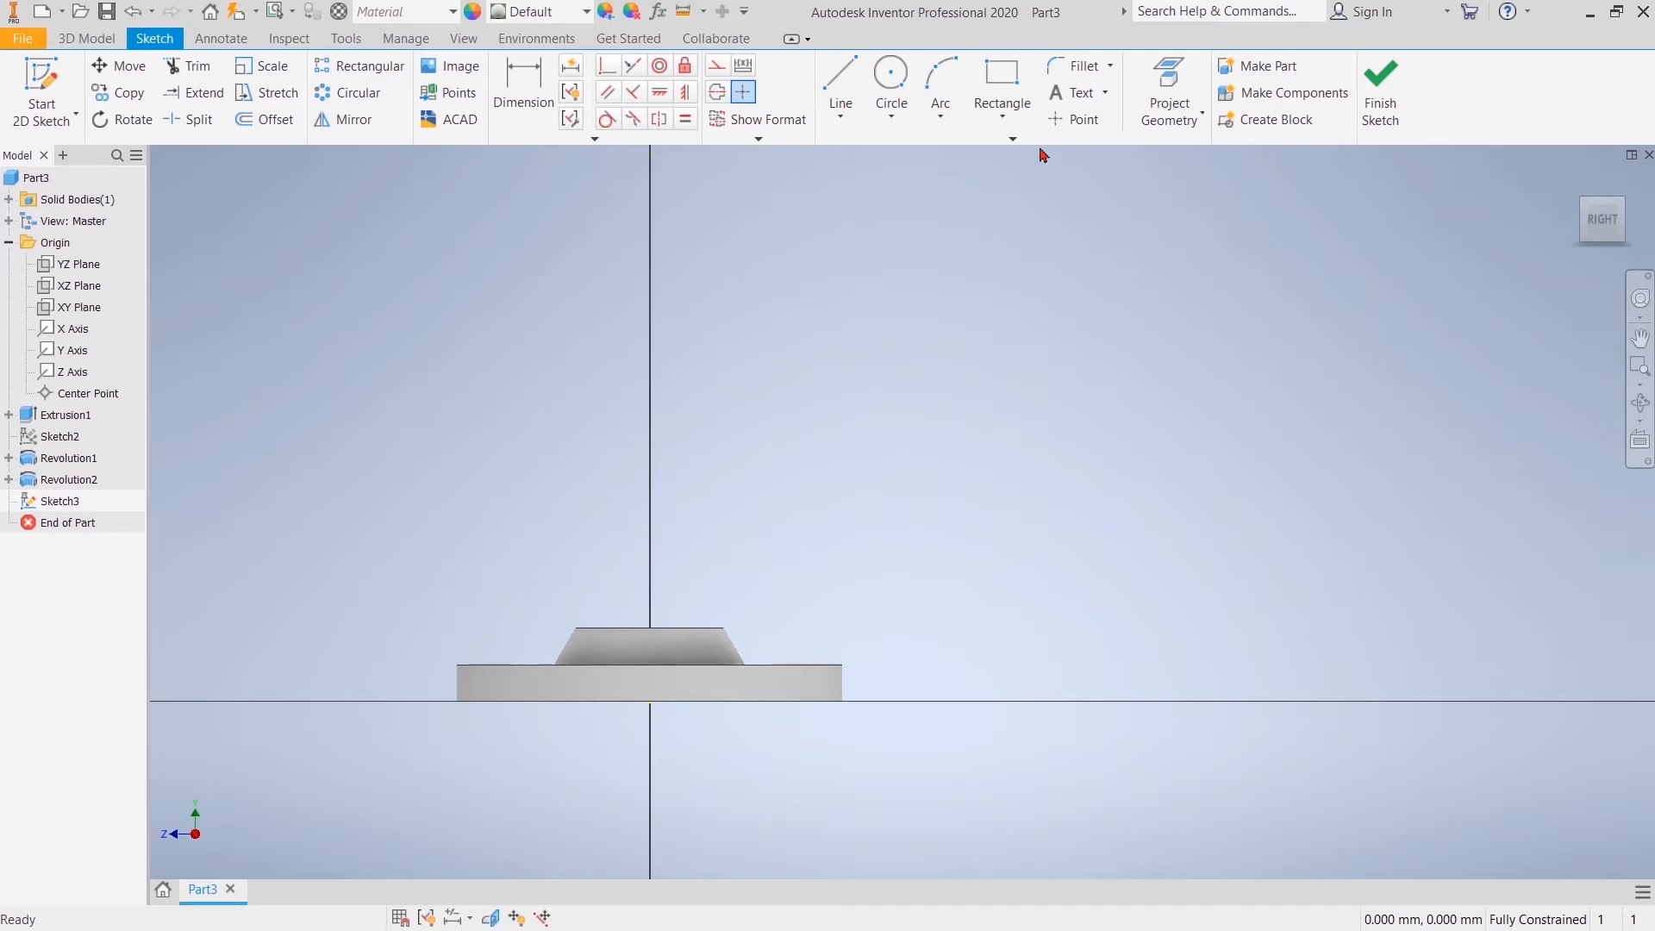
{"action": "left_click", "coordinate": [1169, 82]}
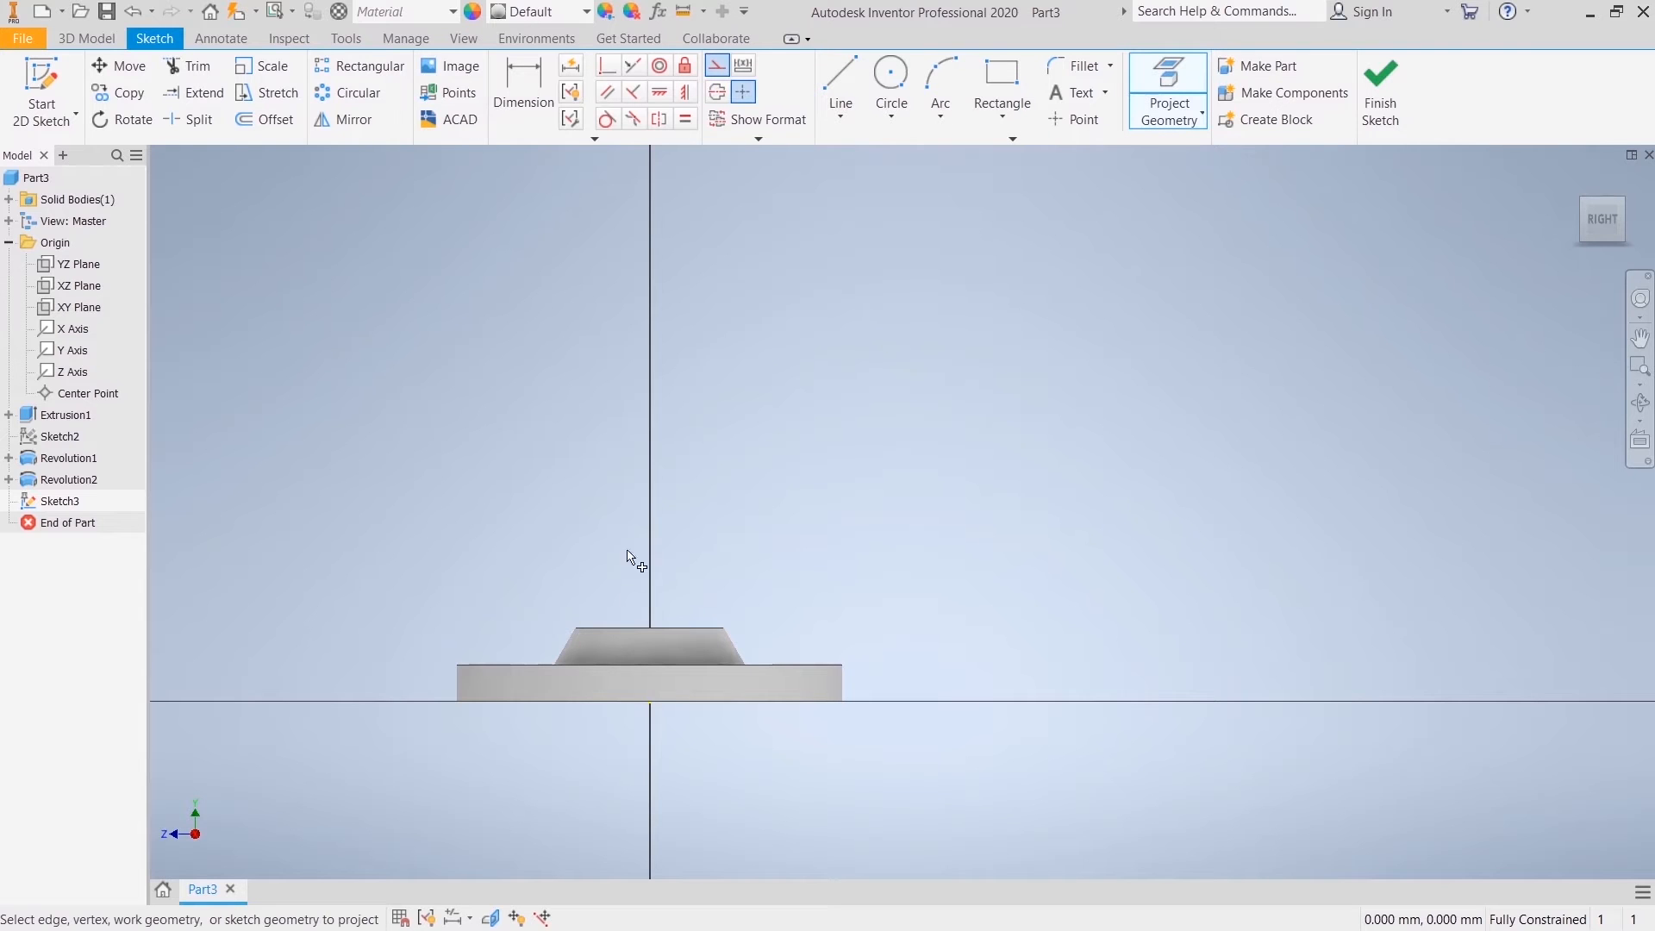
{"action": "right_click", "coordinate": [593, 526]}
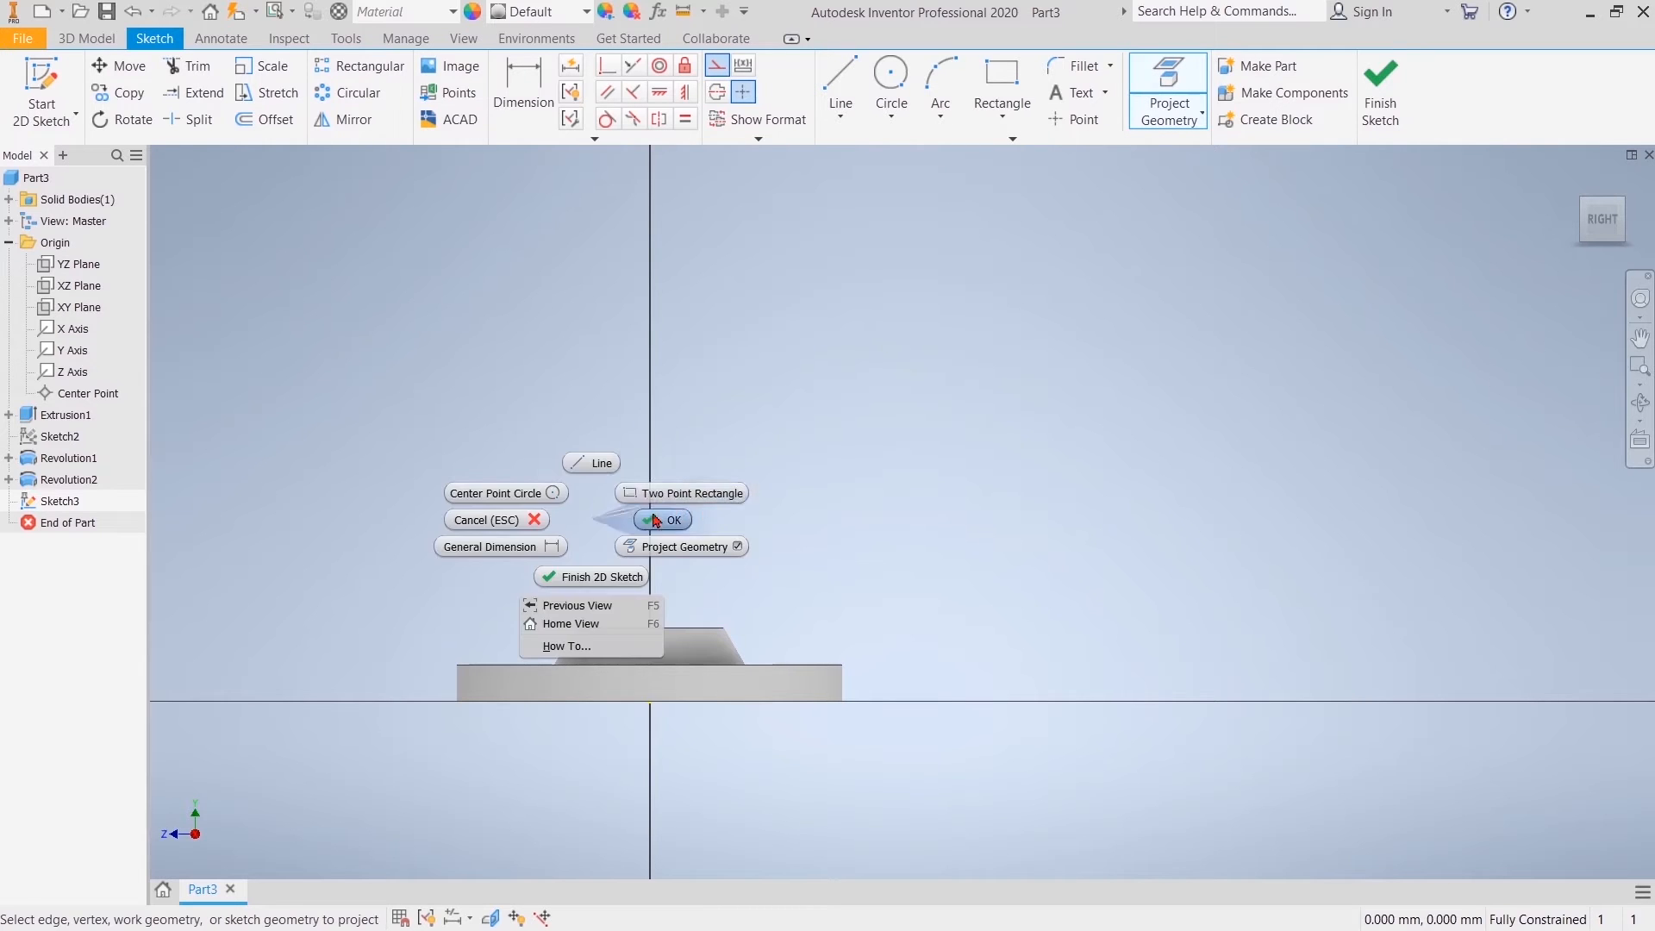
Step: Draw the hook-shaped pipe path: a vertical line about 55 mm up from the neck's top centre, a tangent semicircular arc, and a shorter line down
{"action": "left_click", "coordinate": [840, 86]}
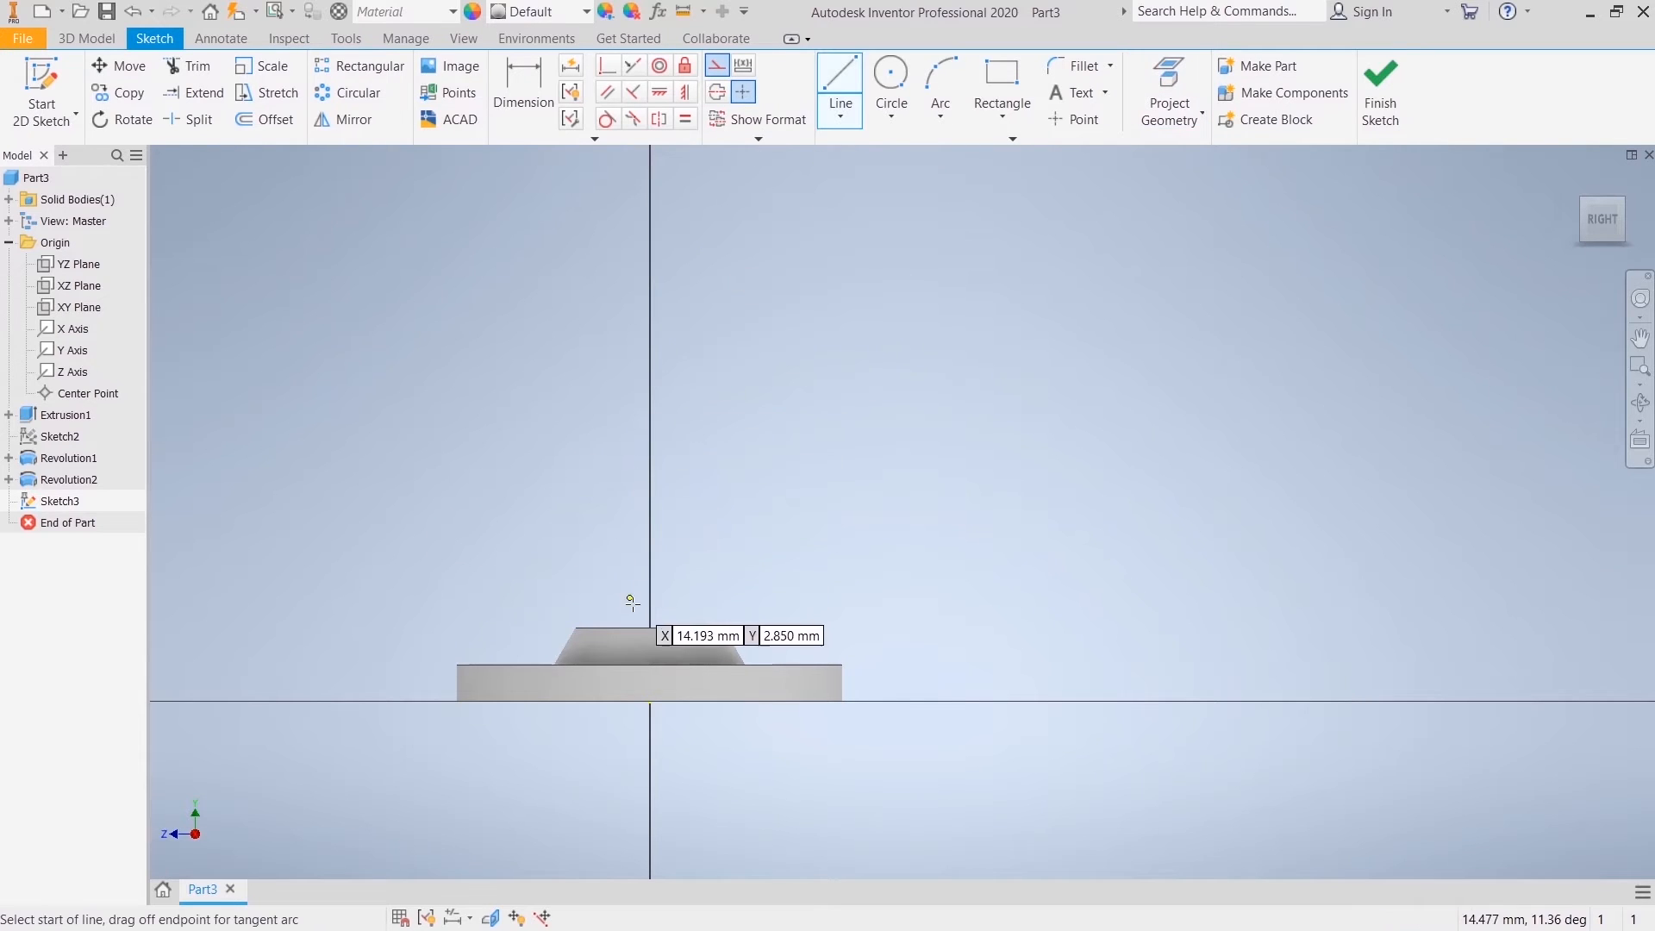
{"action": "left_click", "coordinate": [649, 628]}
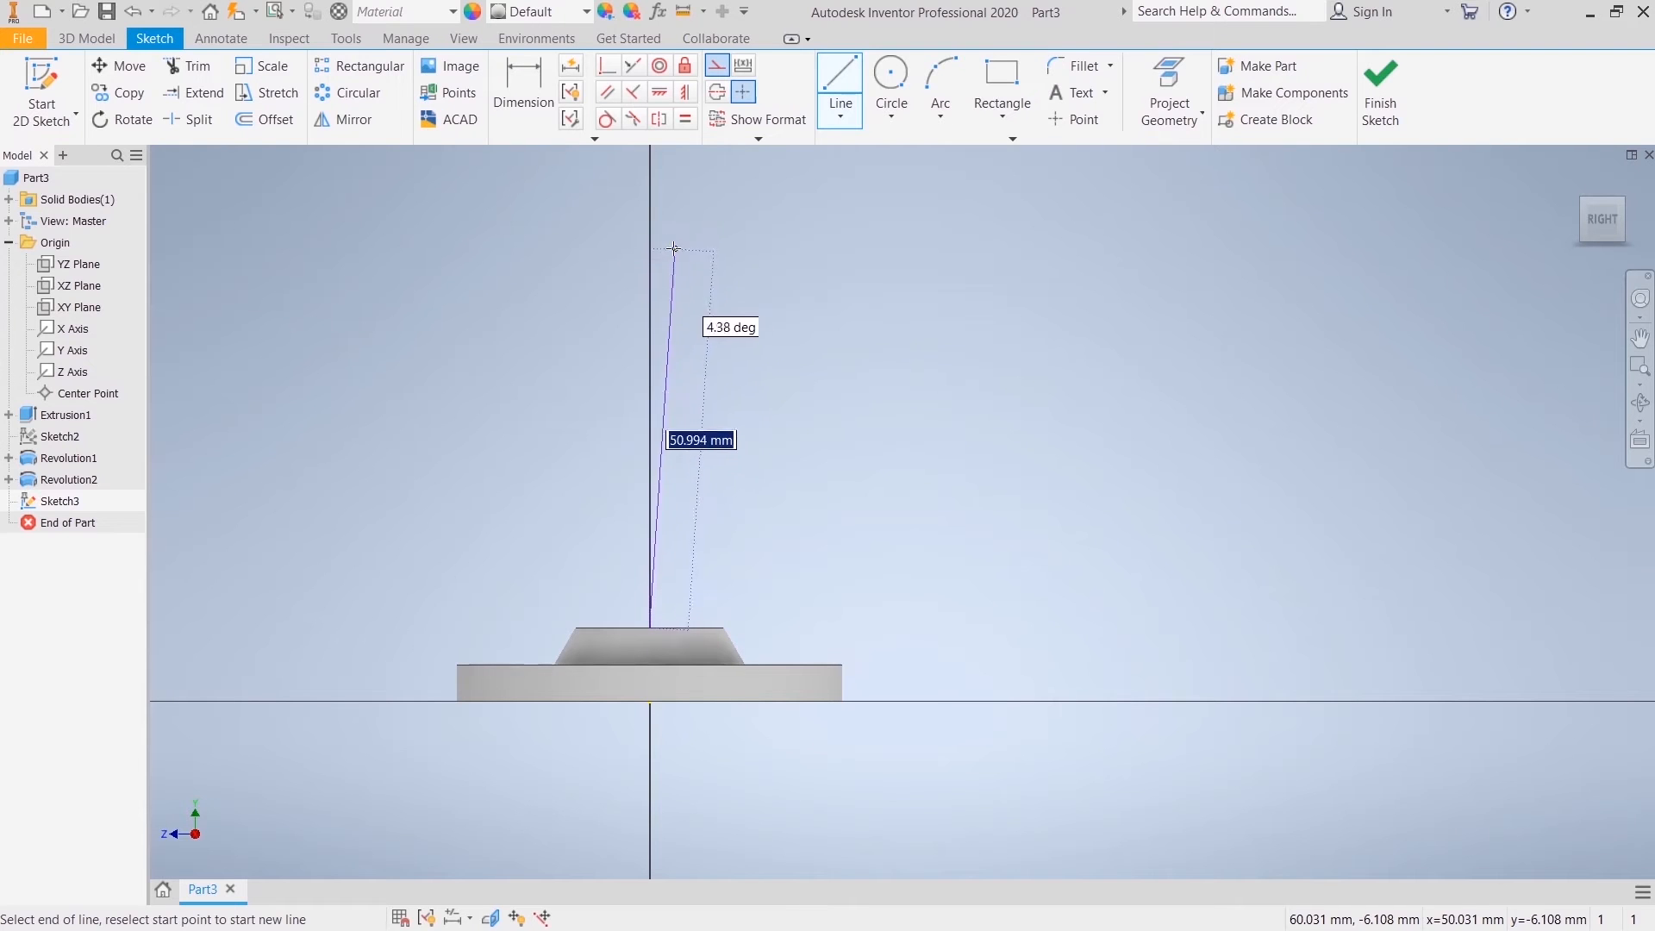
{"action": "left_click", "coordinate": [651, 209]}
{"action": "left_click_drag", "start_coordinate": [650, 210], "coordinate": [821, 218]}
{"action": "left_click", "coordinate": [822, 382]}
{"action": "right_click", "coordinate": [905, 335]}
{"action": "left_click", "coordinate": [969, 336]}
{"action": "right_click", "coordinate": [651, 440]}
{"action": "left_click", "coordinate": [704, 478]}
{"action": "right_click", "coordinate": [661, 186]}
{"action": "left_click", "coordinate": [713, 224]}
{"action": "middle_click_drag", "start_coordinate": [761, 349], "coordinate": [713, 423]}
{"action": "right_click", "coordinate": [775, 389]}
{"action": "left_click", "coordinate": [828, 394]}
Step: Dimension the long vertical line of the pipe path to 45 mm
{"action": "left_click", "coordinate": [537, 112]}
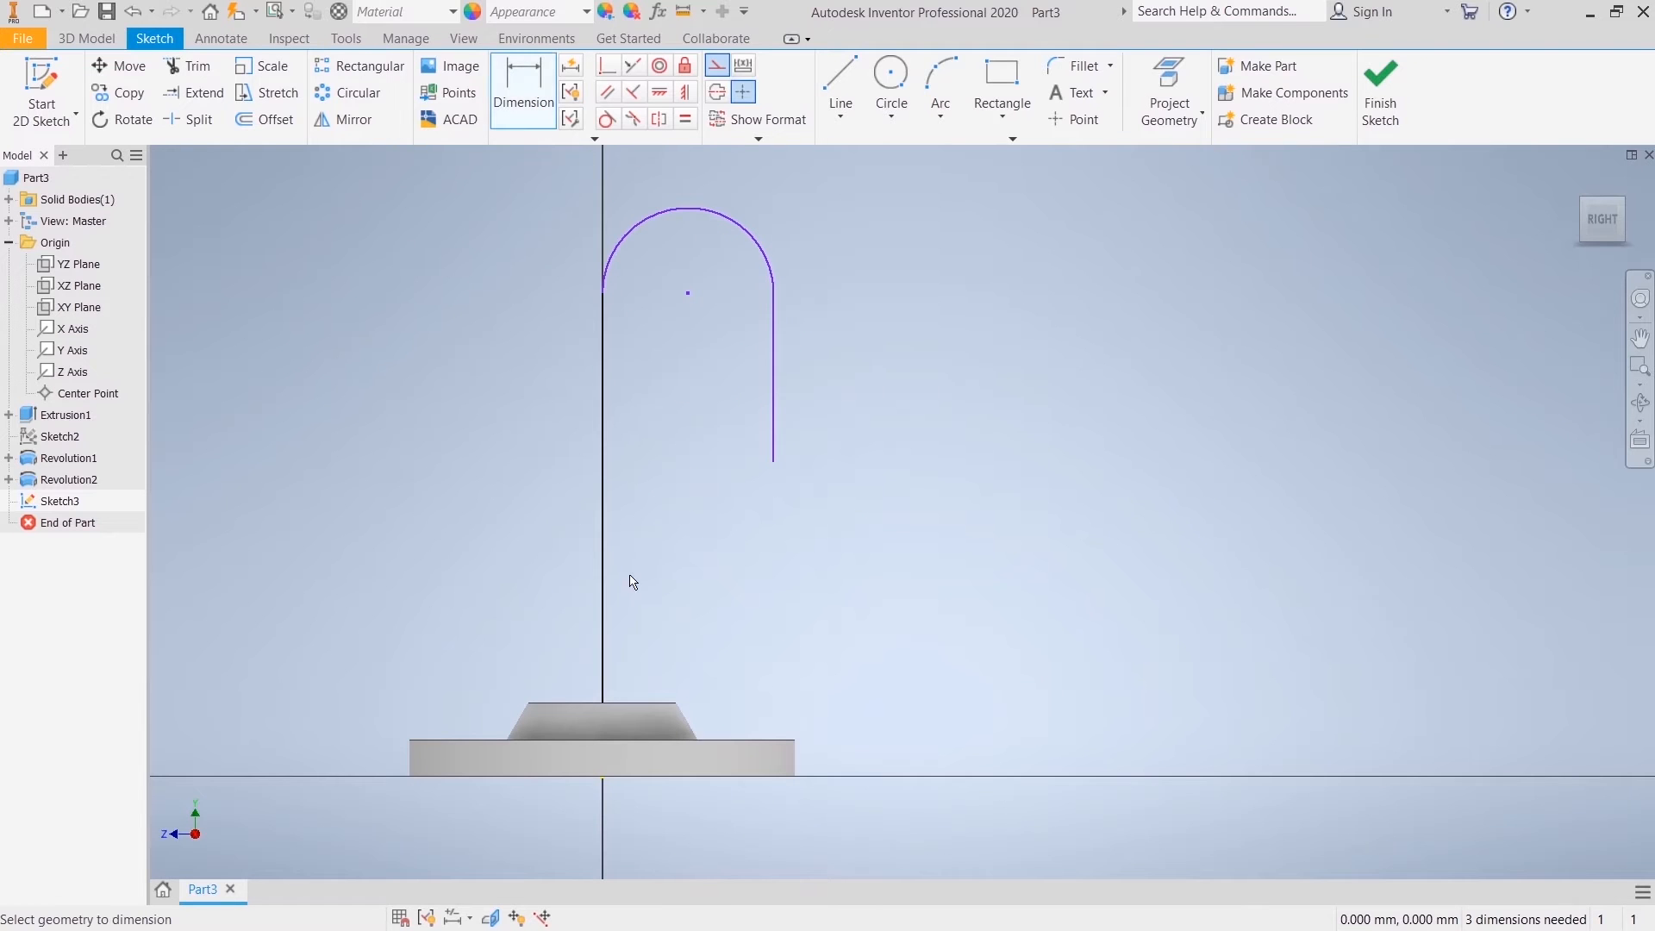
{"action": "left_click", "coordinate": [603, 531]}
{"action": "left_click", "coordinate": [497, 524]}
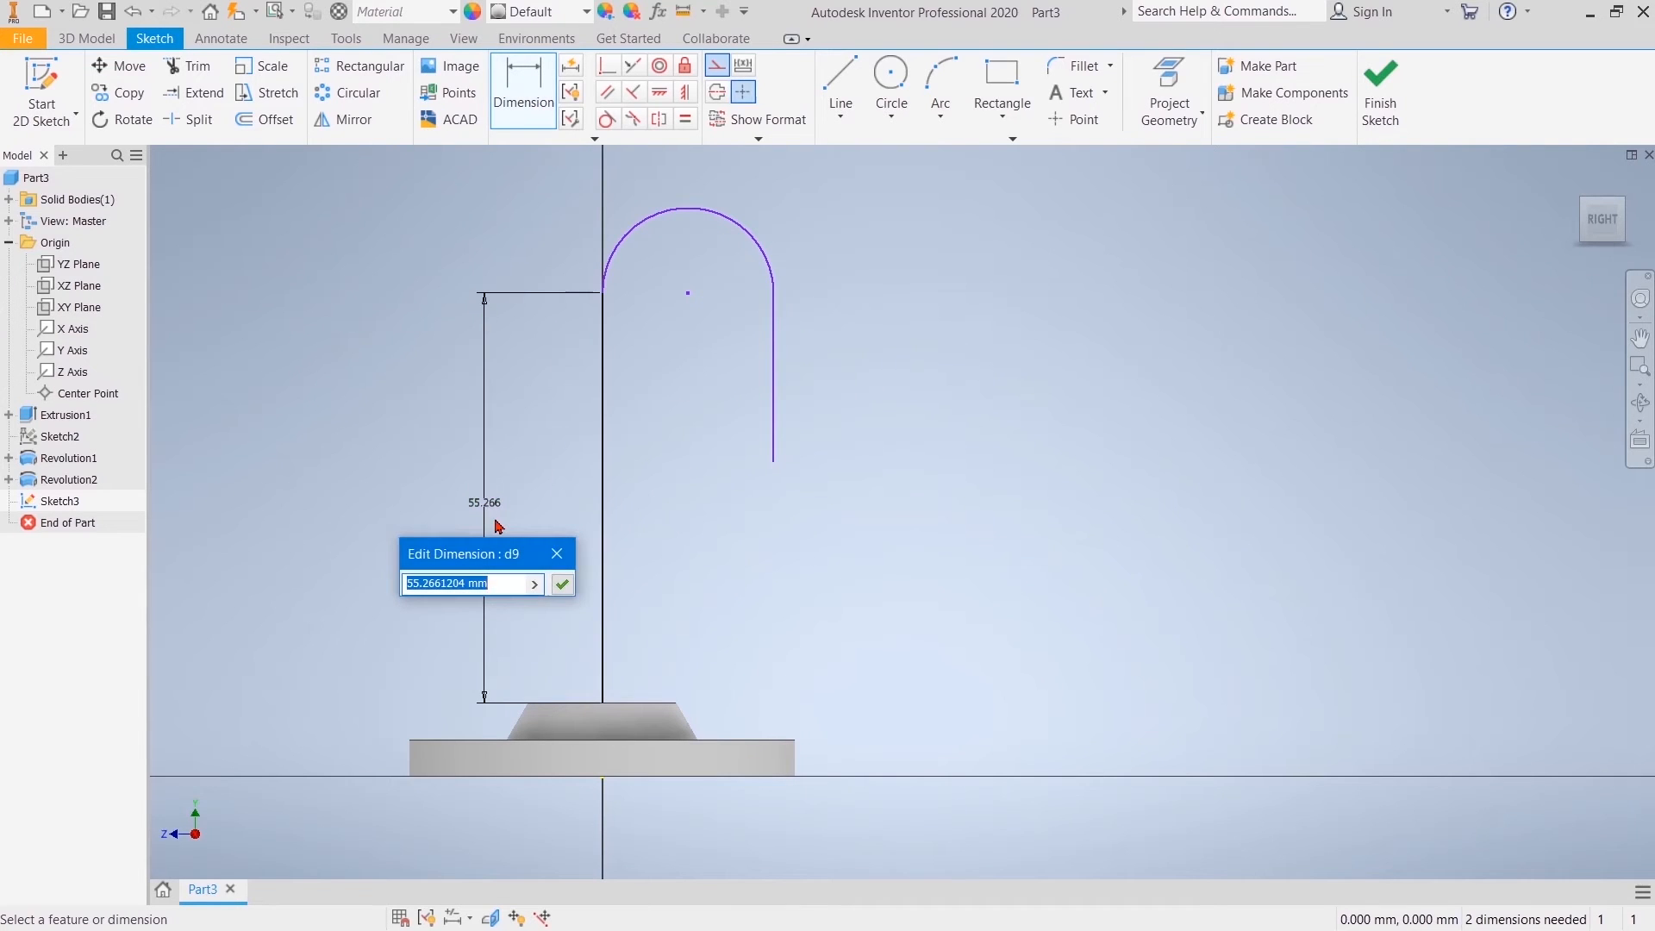
{"action": "type", "text": "45"}
{"action": "key", "text": "Return"}
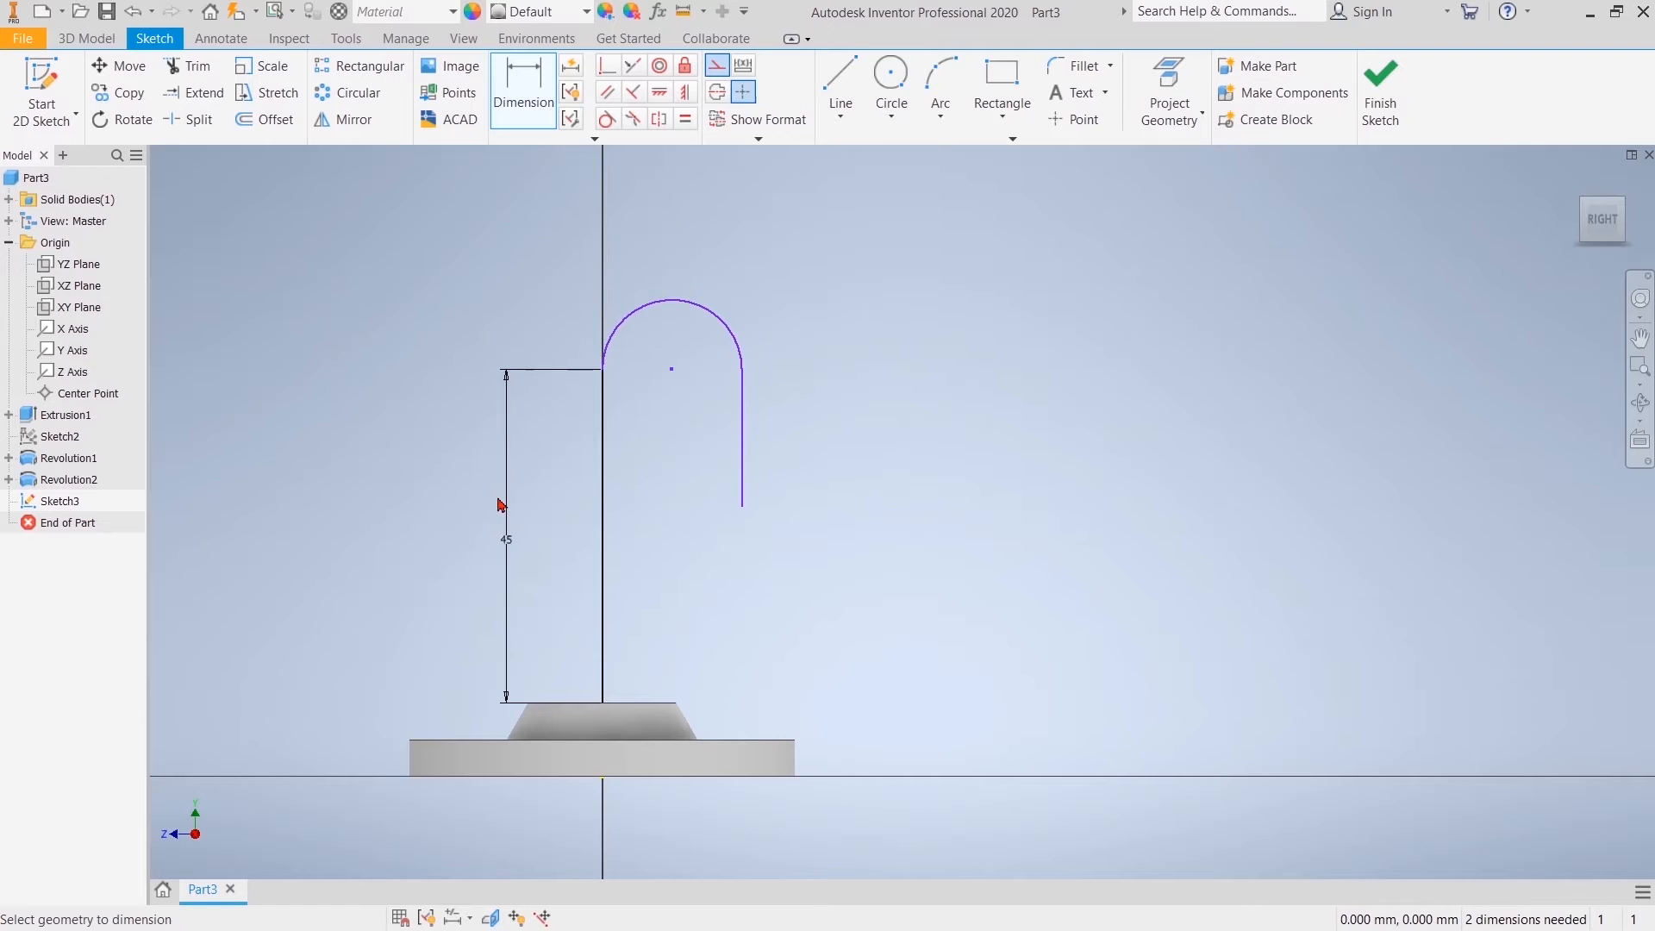
Step: Dimension the radius of the path's arc to 11.5 mm
{"action": "left_click", "coordinate": [687, 301]}
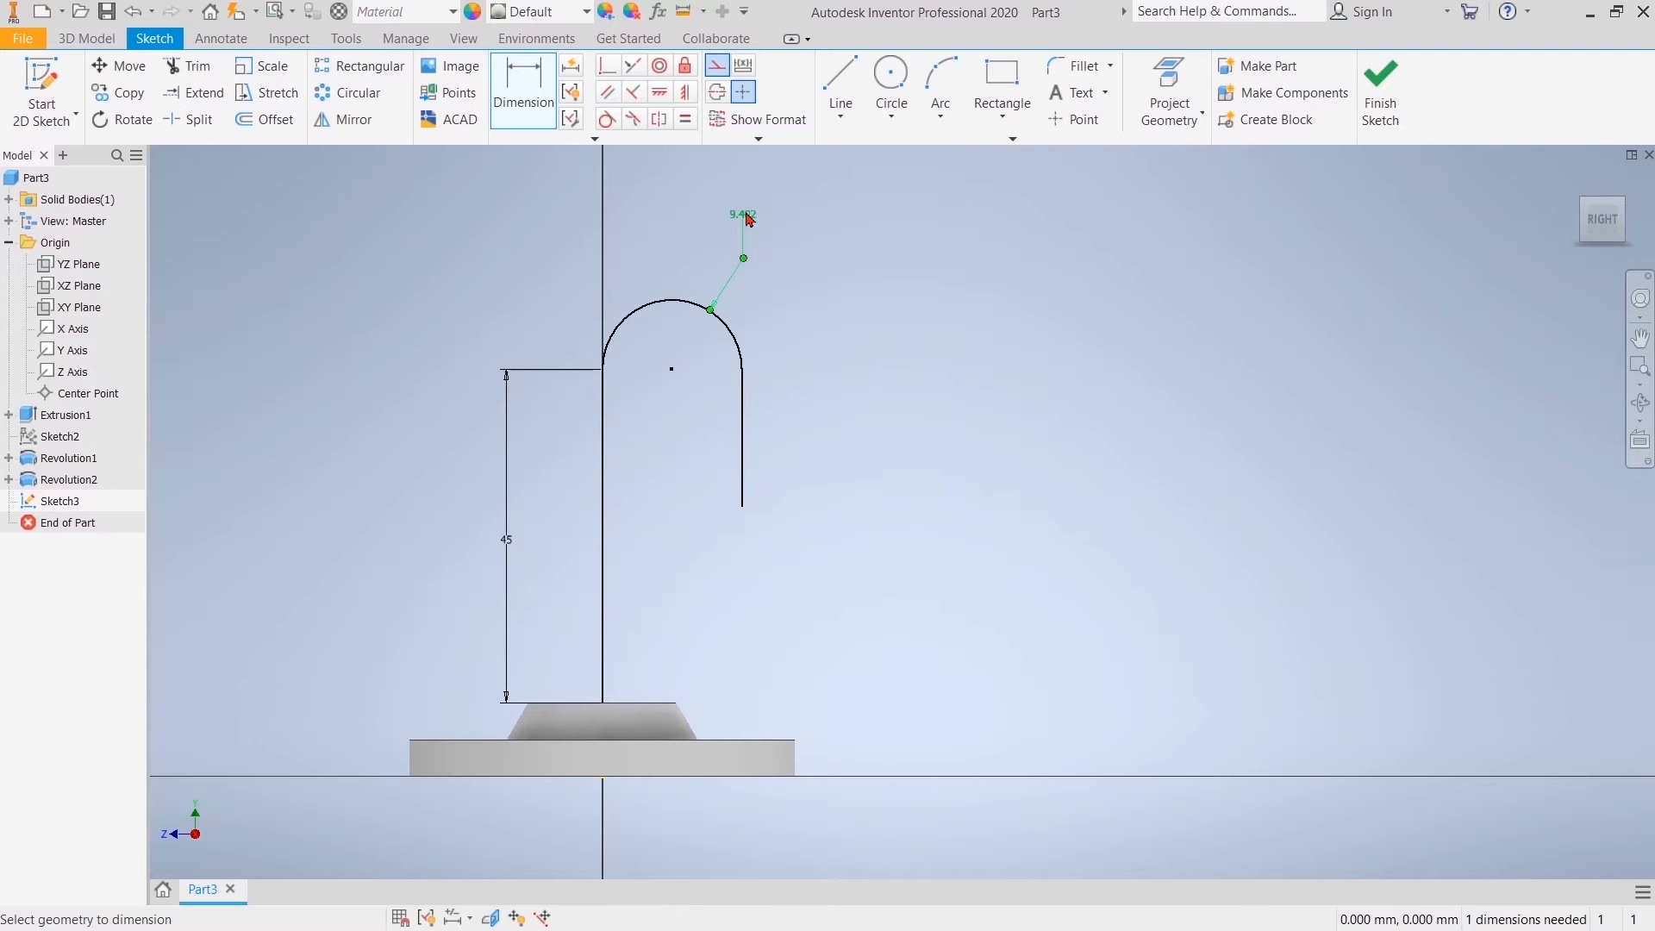
{"action": "left_click", "coordinate": [748, 219]}
{"action": "left_click_drag", "start_coordinate": [772, 296], "coordinate": [664, 294]}
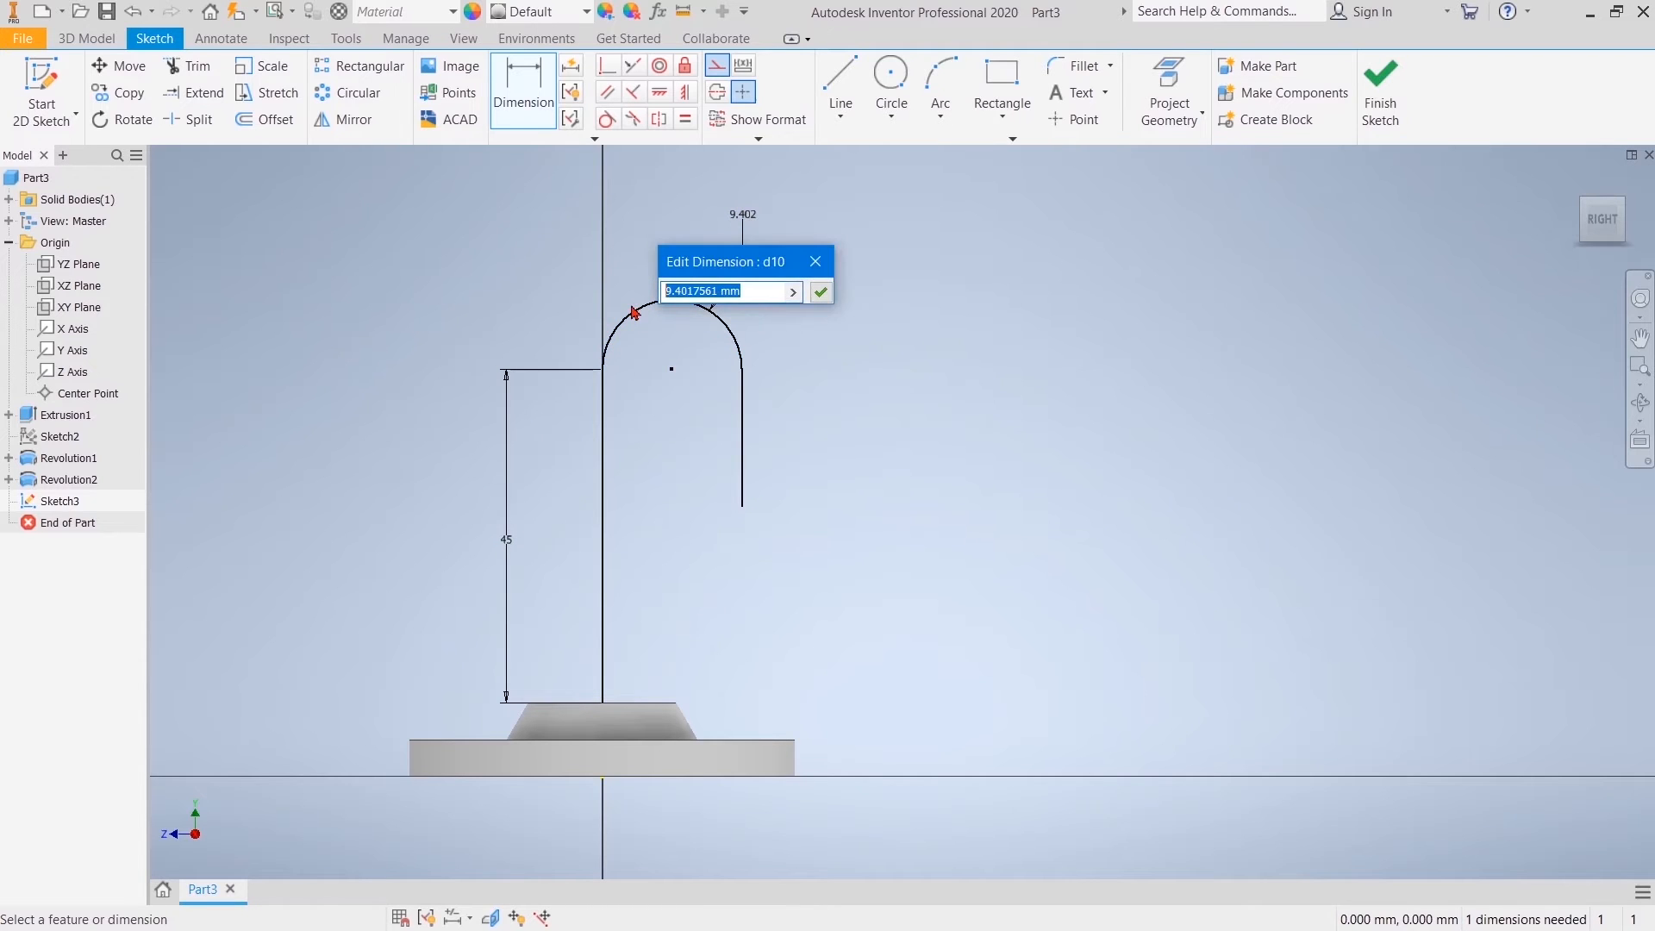
{"action": "type", "text": "11.5"}
{"action": "key", "text": "Return"}
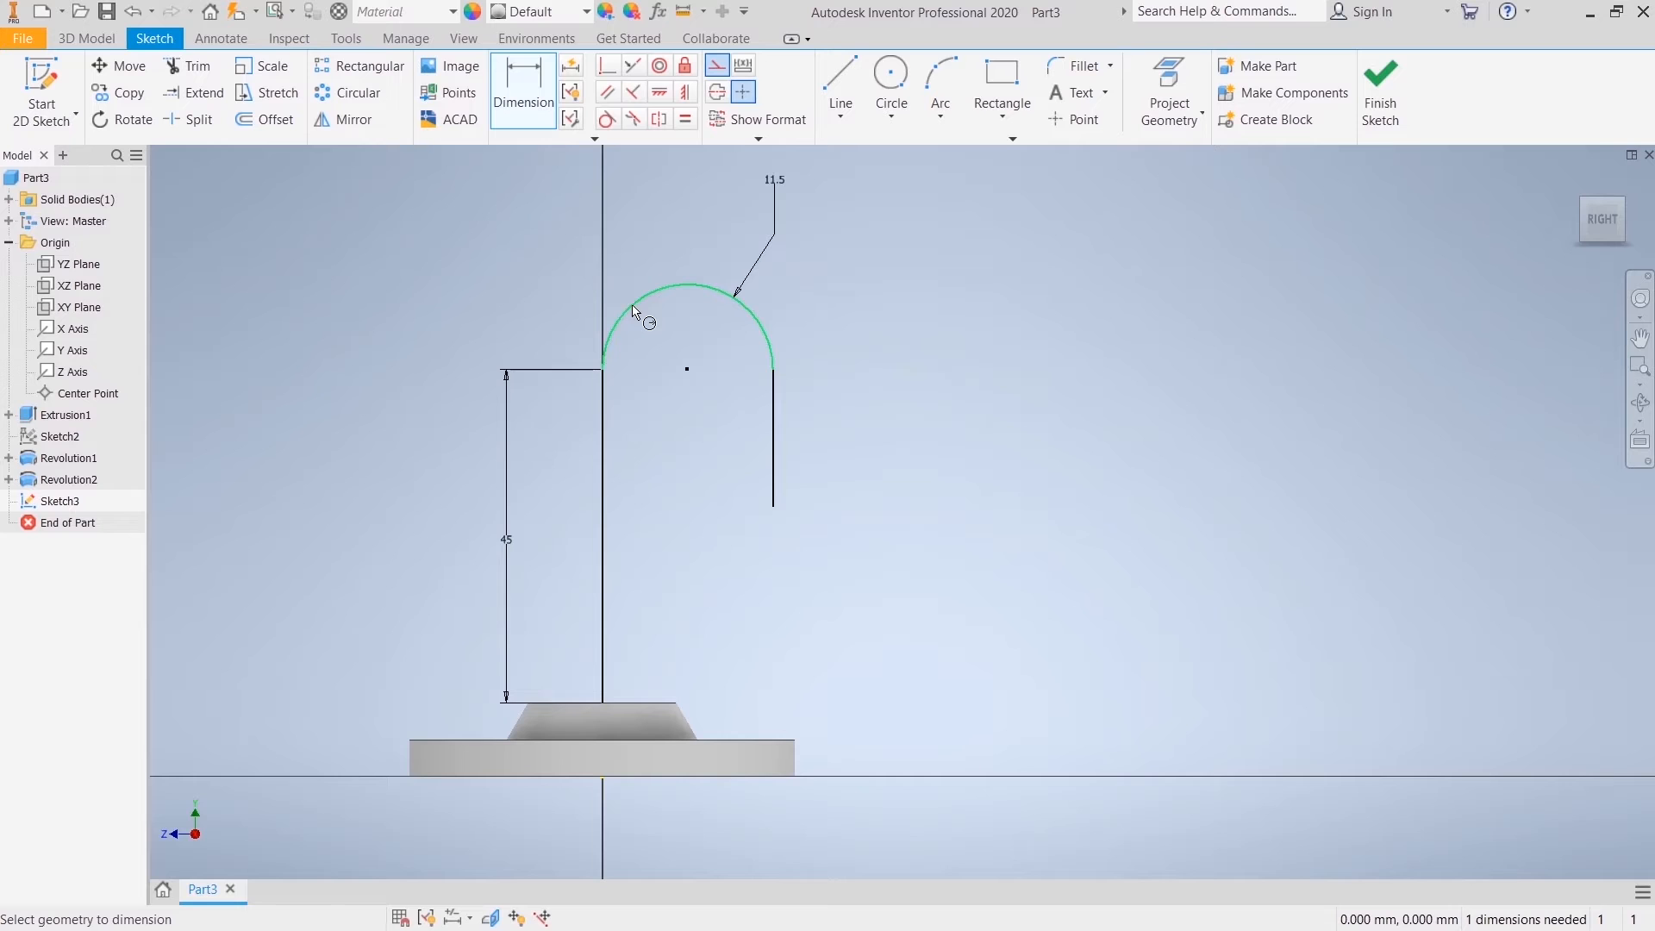
Step: Dimension the short vertical line of the pipe path to 15 mm and finish the sketch
{"action": "left_click", "coordinate": [773, 463]}
{"action": "left_click", "coordinate": [850, 445]}
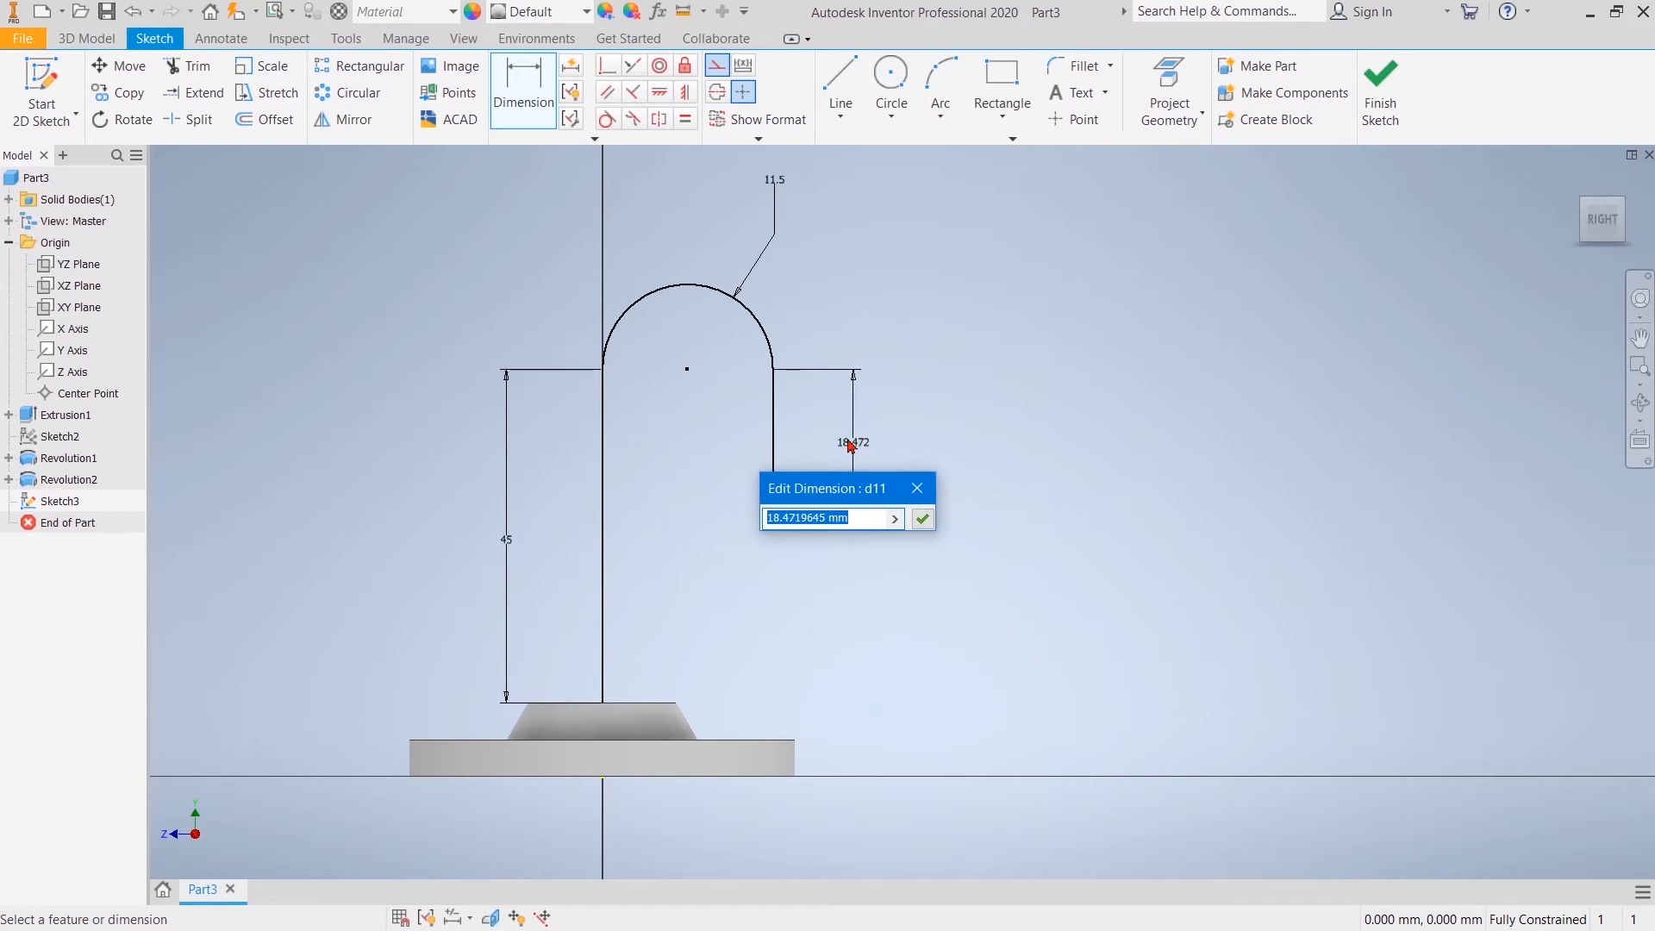
{"action": "type", "text": "15"}
{"action": "key", "text": "Return"}
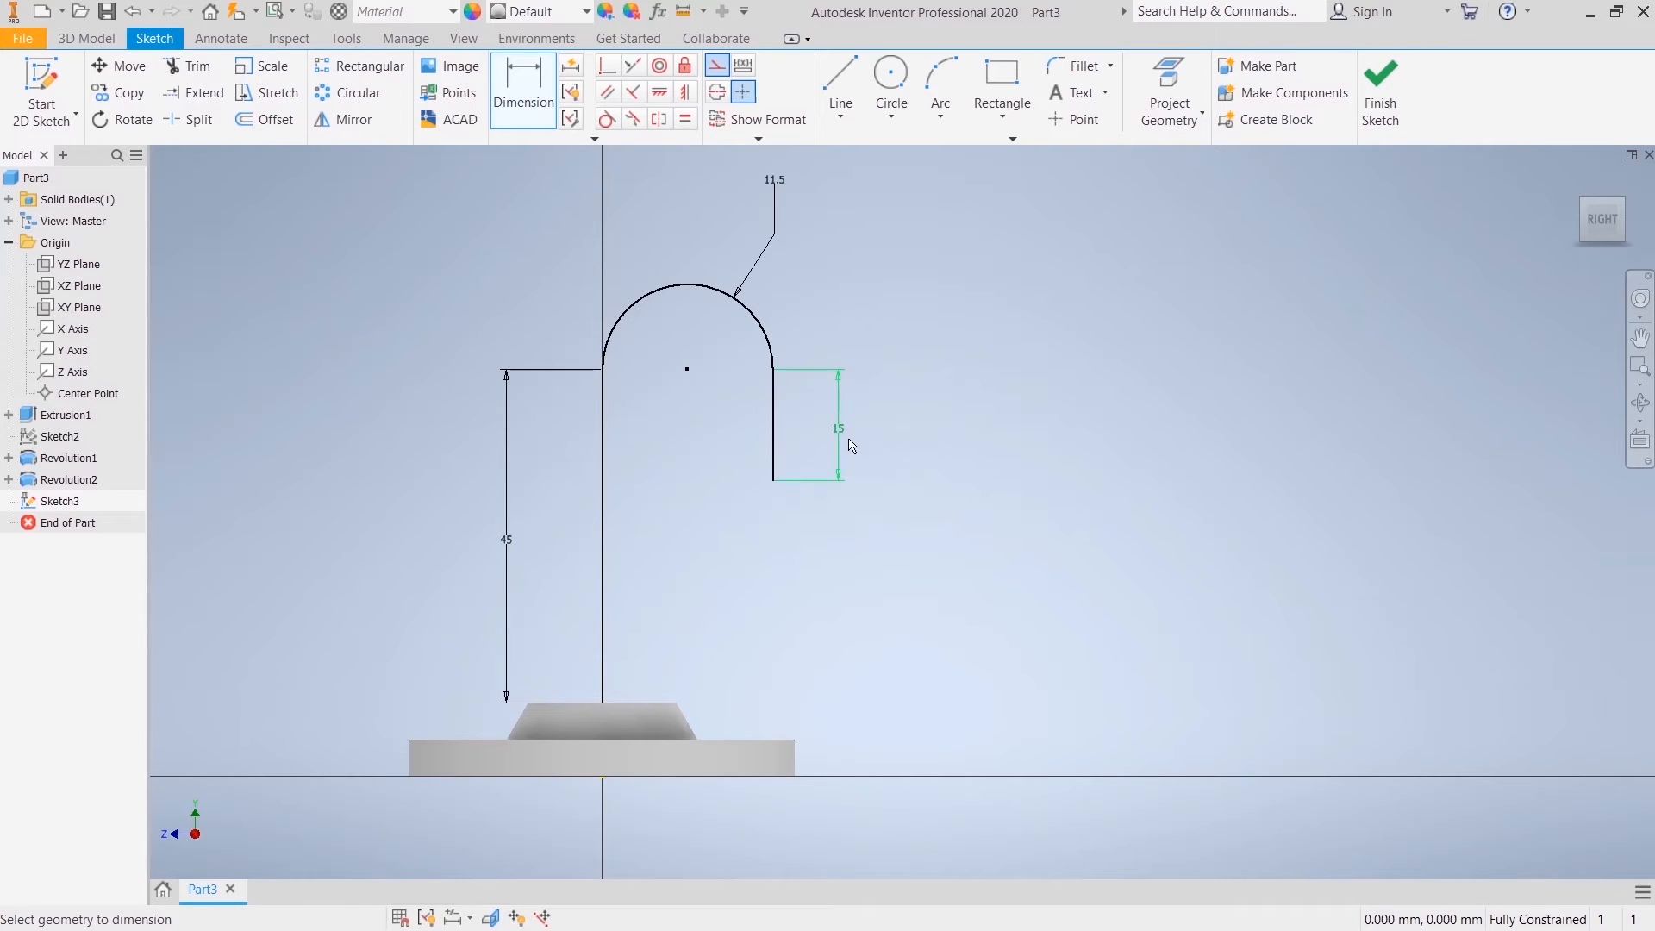
{"action": "right_click", "coordinate": [1006, 362]}
{"action": "left_click", "coordinate": [1083, 345]}
{"action": "left_click", "coordinate": [1378, 103]}
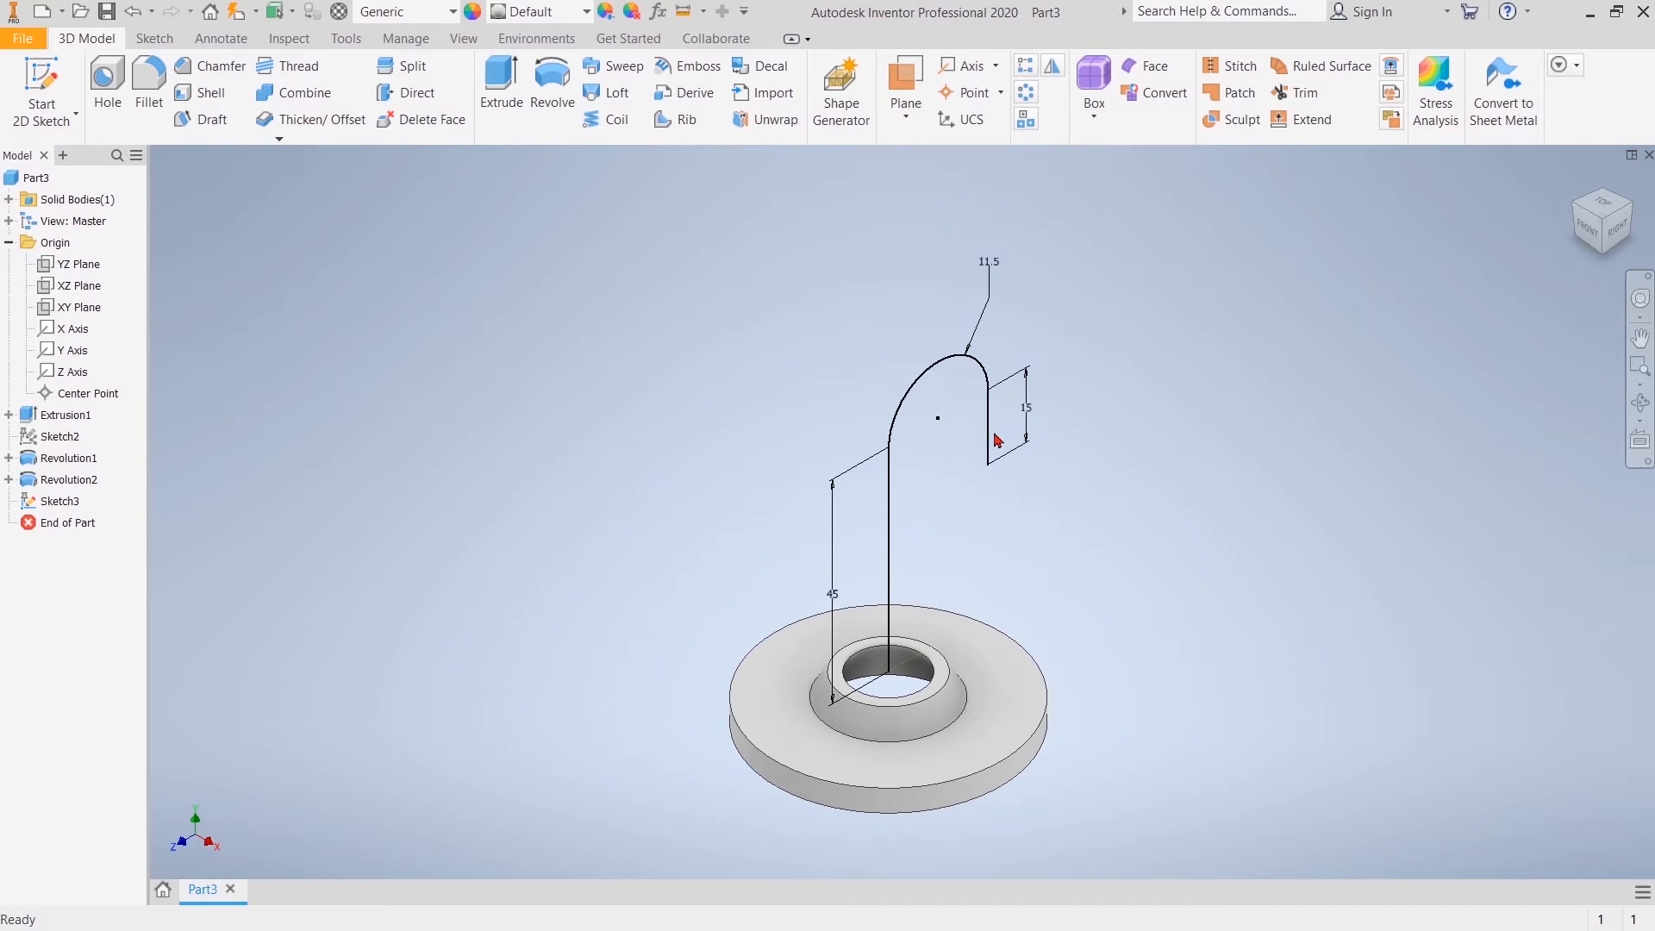
Step: Create a work plane through the path's short vertical line at an angle to the YZ plane
{"action": "left_click", "coordinate": [905, 78]}
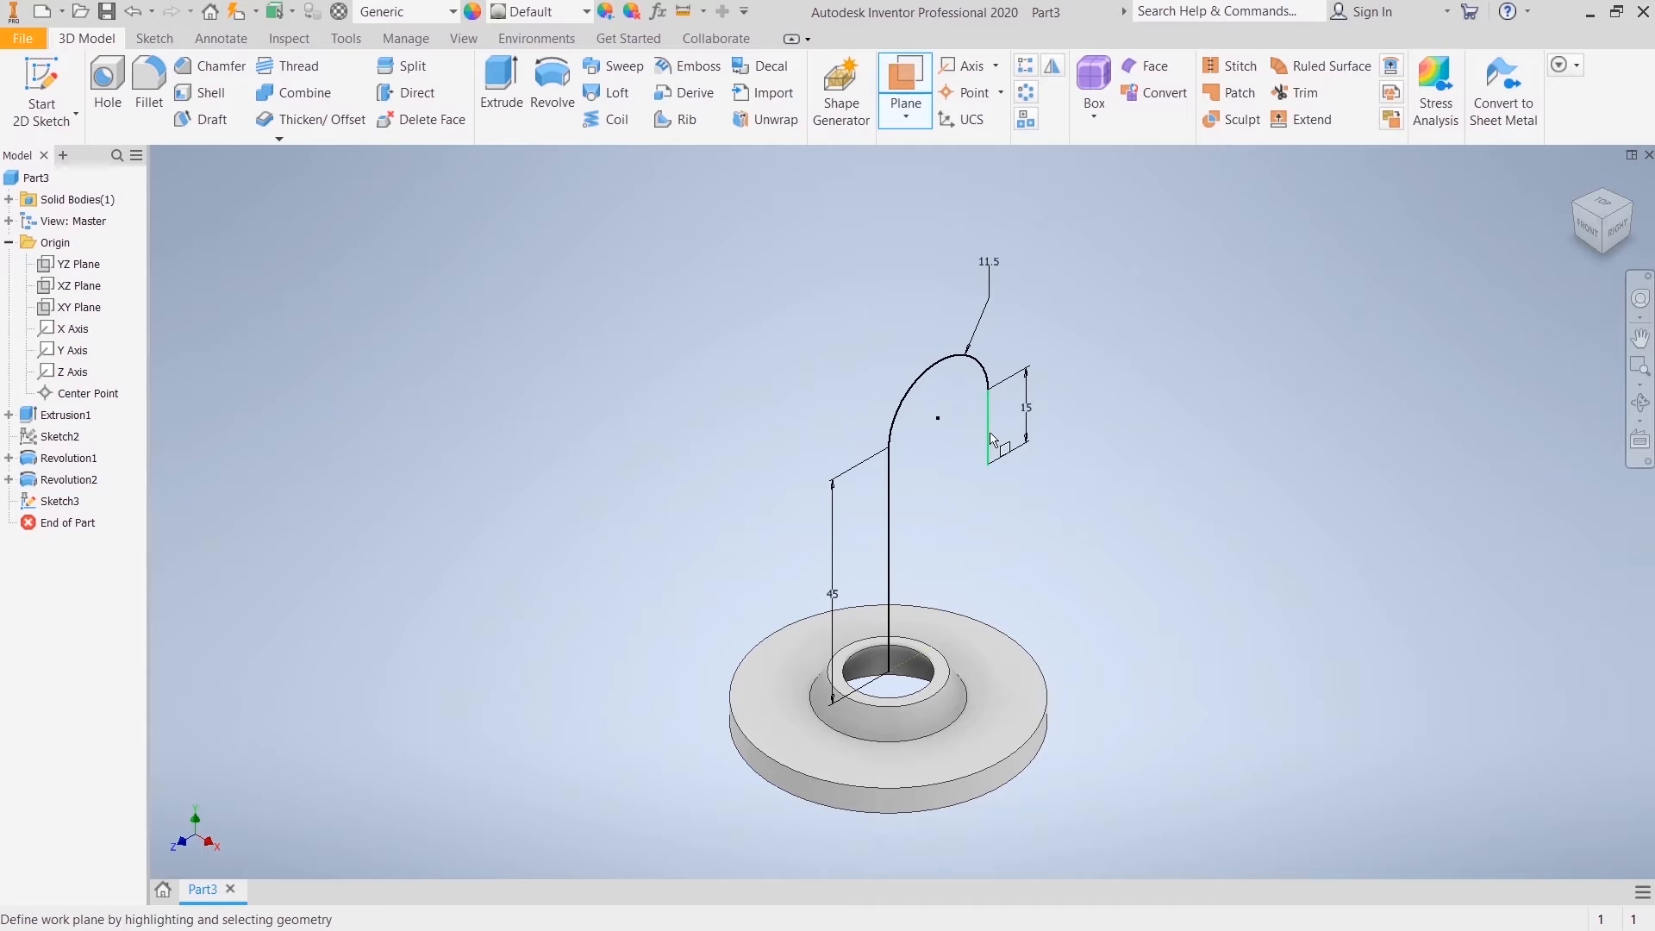
{"action": "left_click", "coordinate": [53, 271]}
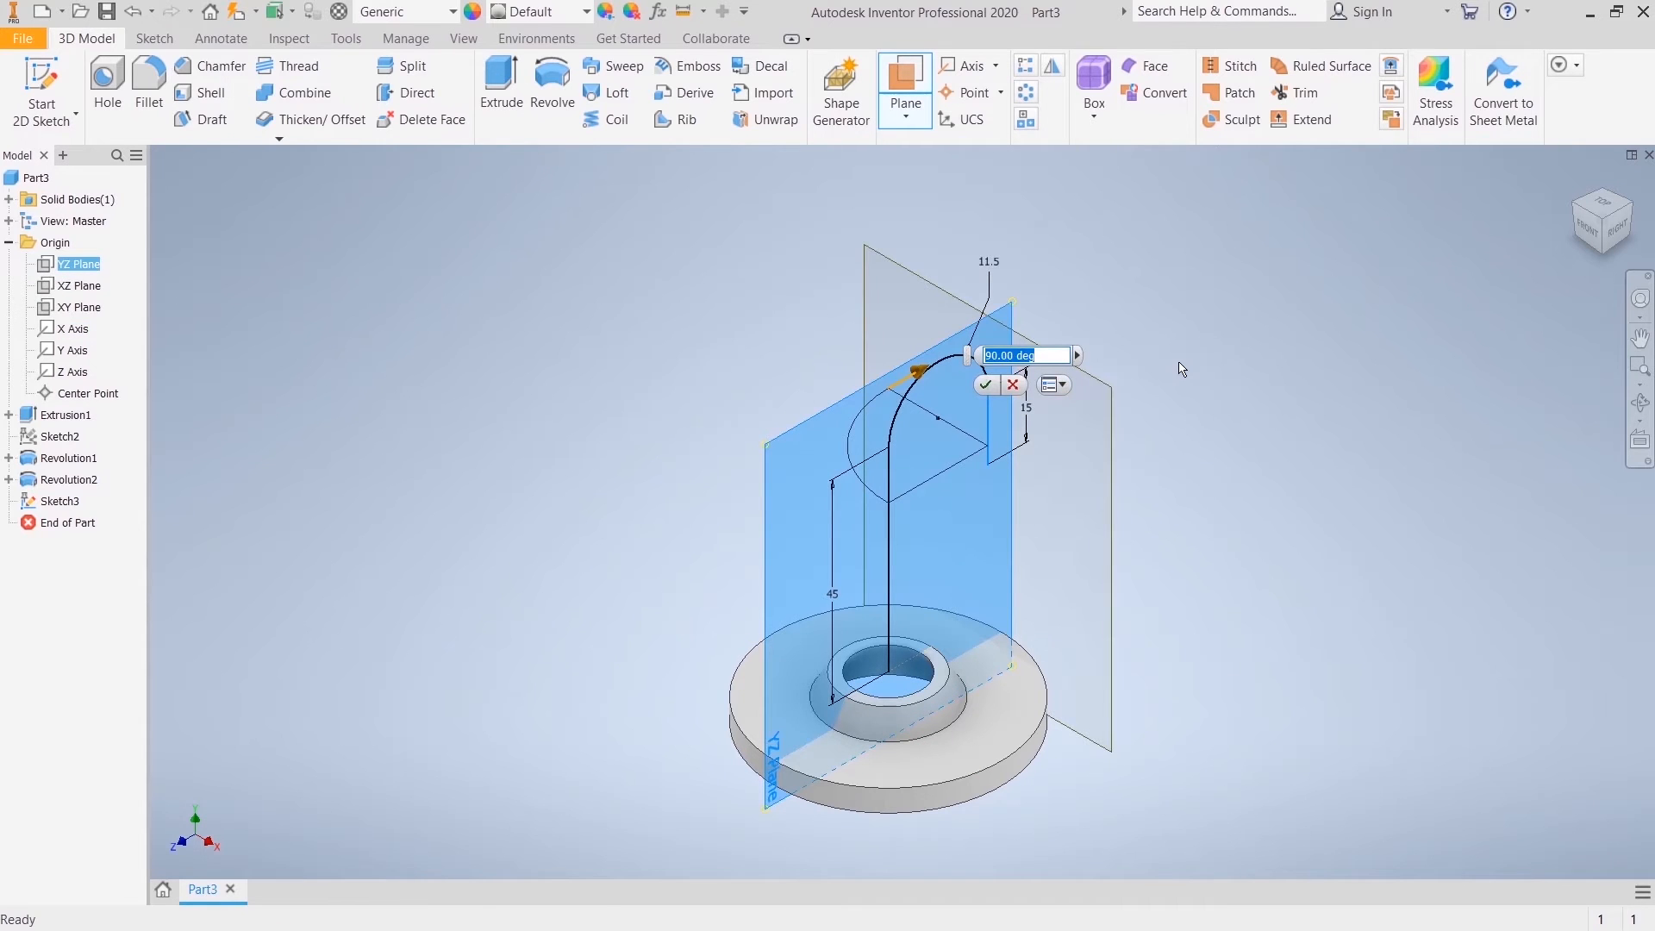
{"action": "key", "text": "Return"}
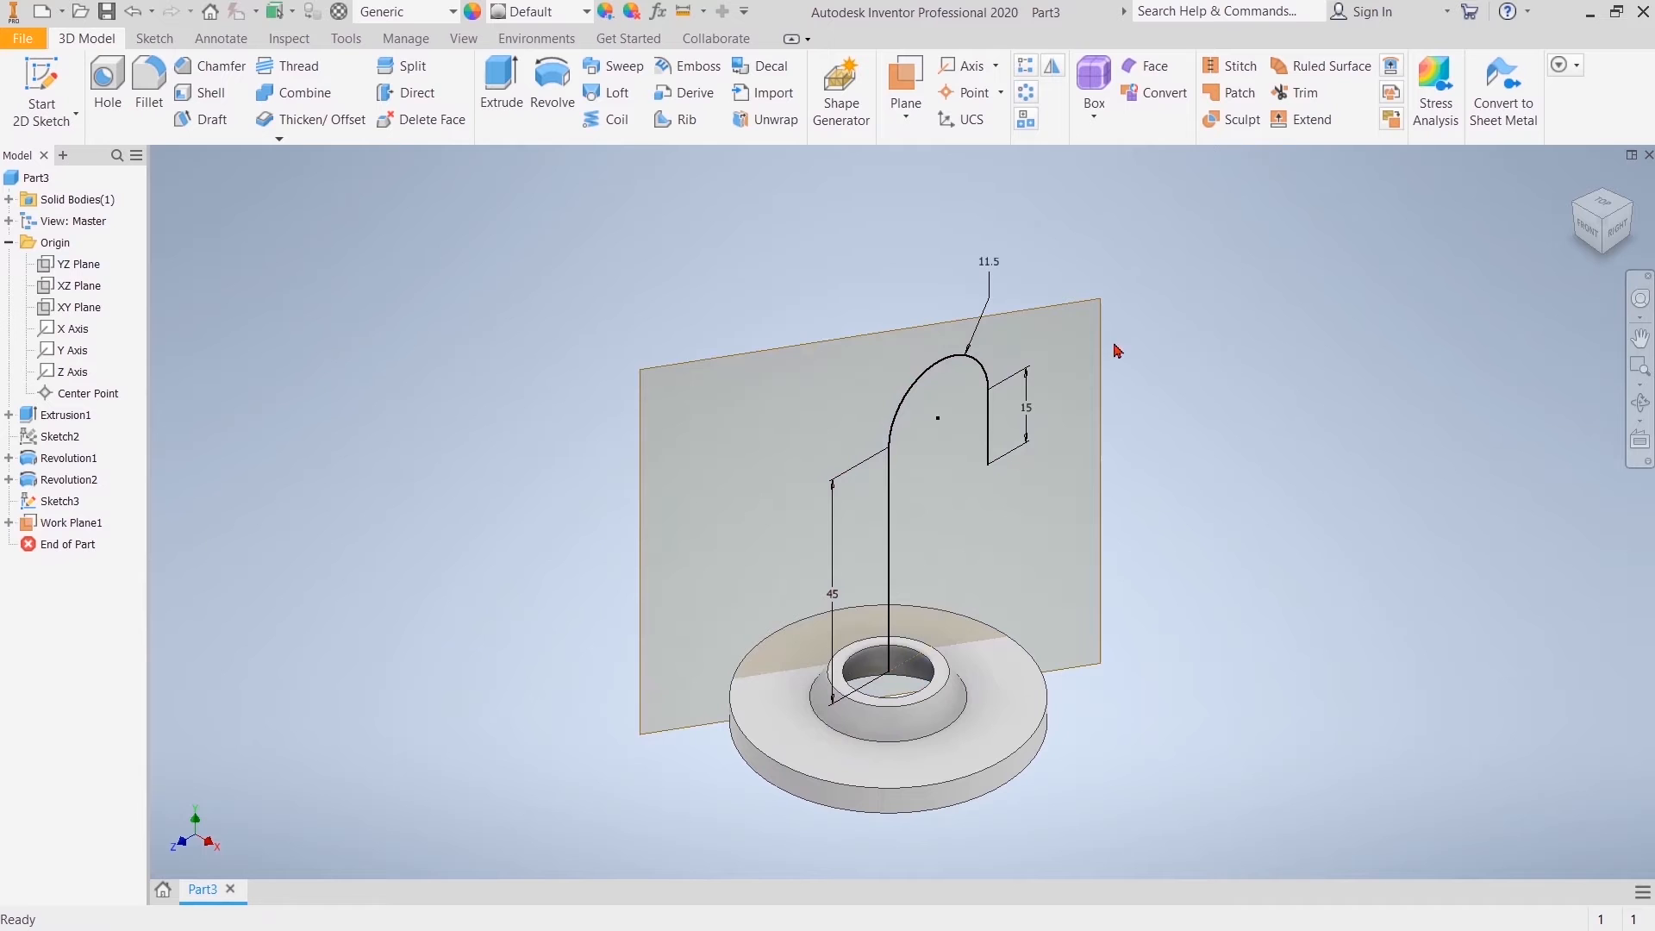
Step: Start a new 2D sketch on the angled work plane
{"action": "left_click", "coordinate": [1046, 320]}
{"action": "left_click", "coordinate": [1089, 295]}
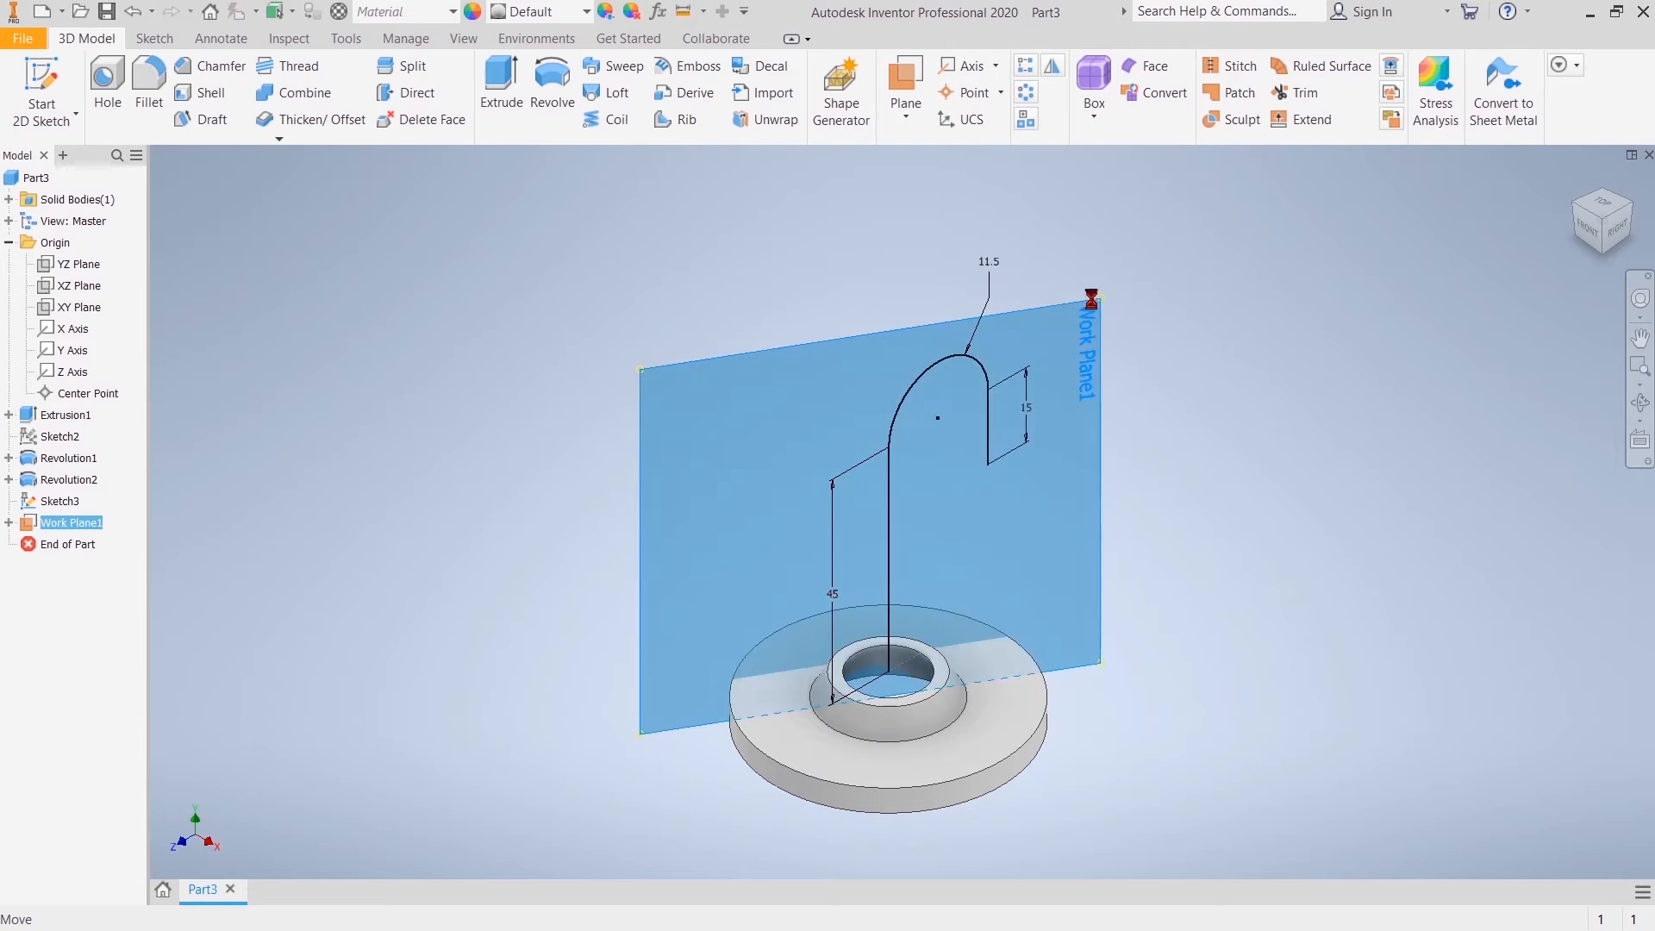
{"action": "middle_click_drag", "start_coordinate": [1208, 327], "coordinate": [892, 558]}
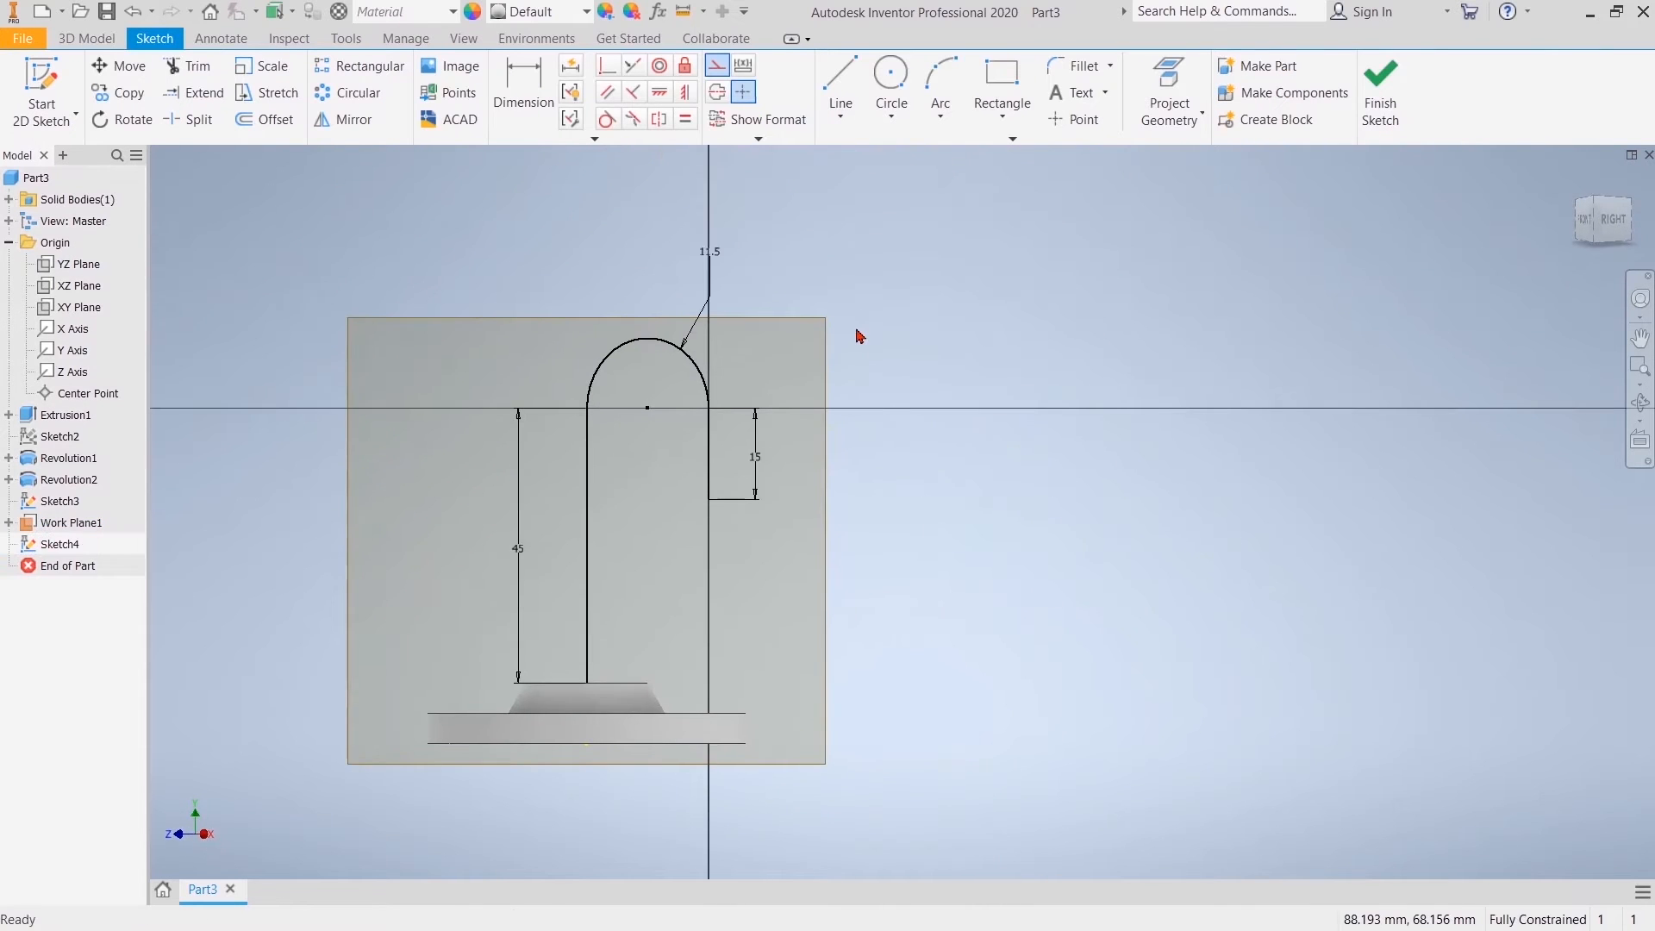
{"action": "scroll", "coordinate": [858, 337], "scroll_direction": "down", "scroll_amount": 3}
{"action": "middle_click_drag", "start_coordinate": [958, 392], "coordinate": [1030, 323]}
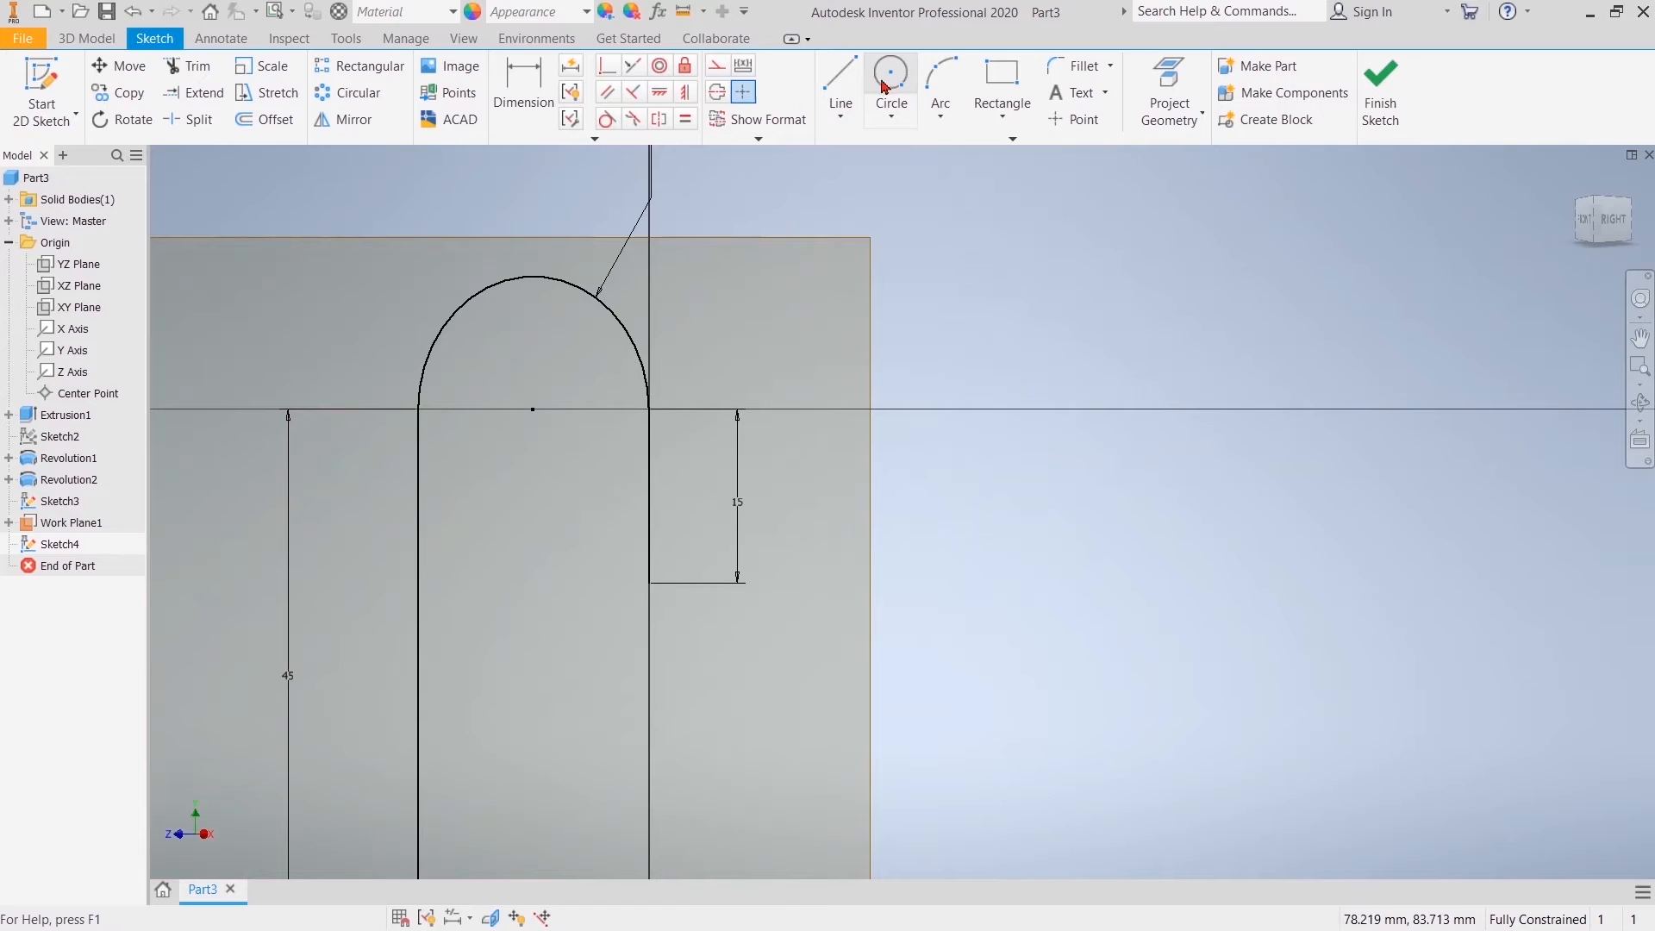
Step: Project the lower endpoint of the path's 15 mm vertical line into the sketch
{"action": "left_click", "coordinate": [1169, 82]}
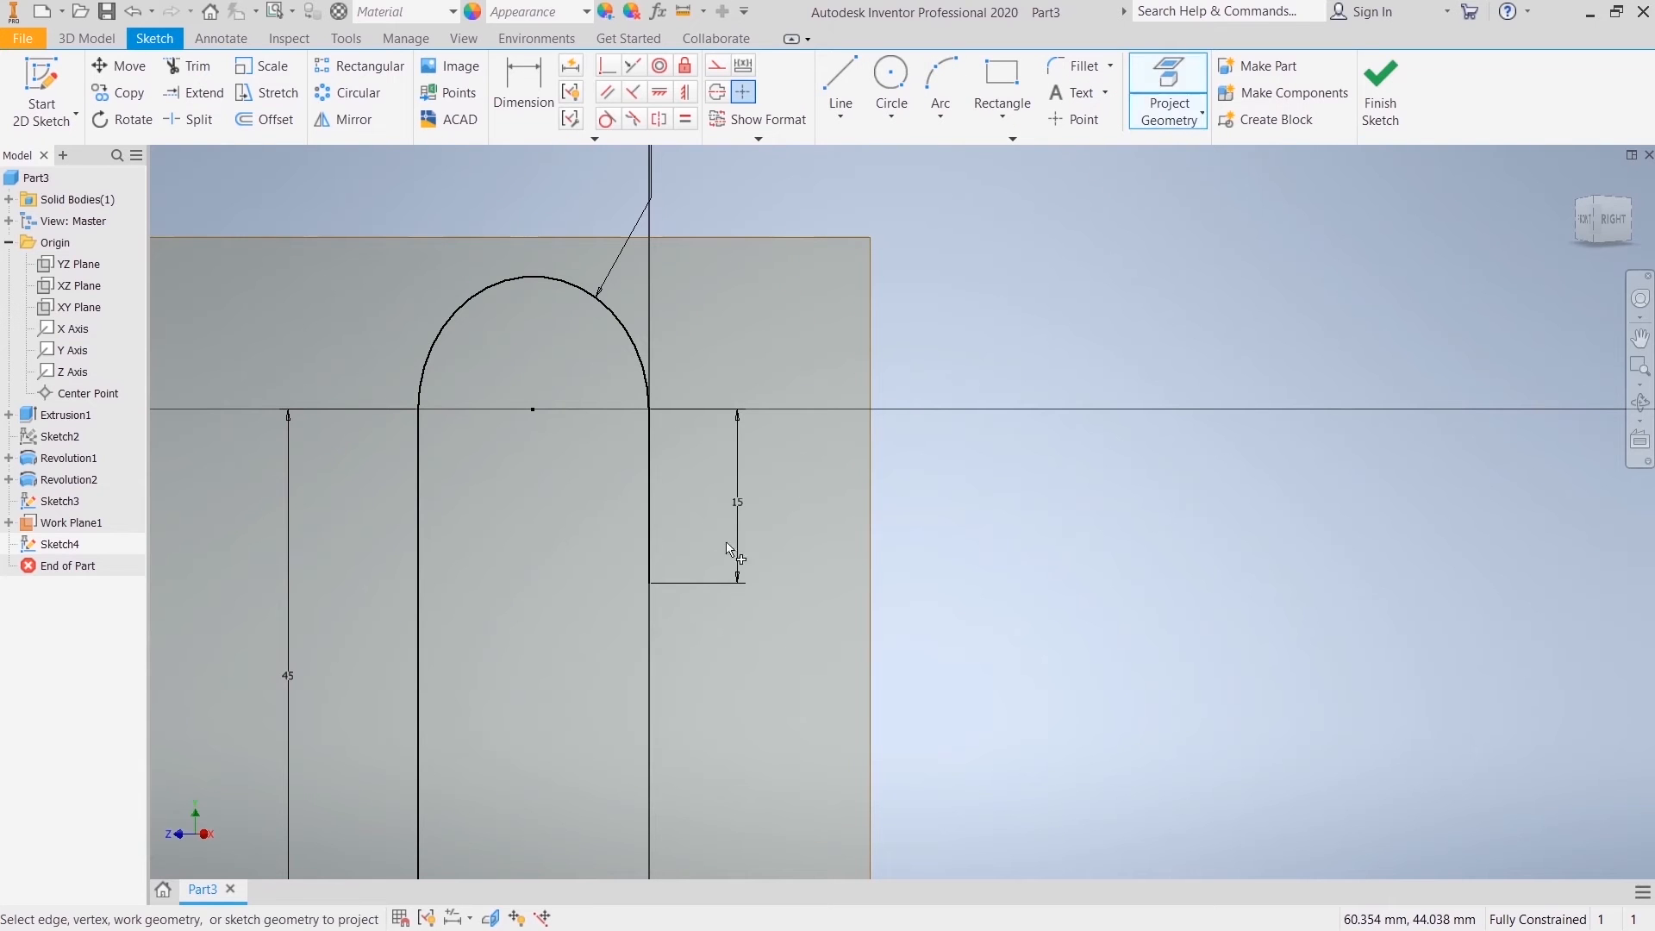
{"action": "right_click", "coordinate": [912, 414]}
{"action": "left_click", "coordinate": [970, 375]}
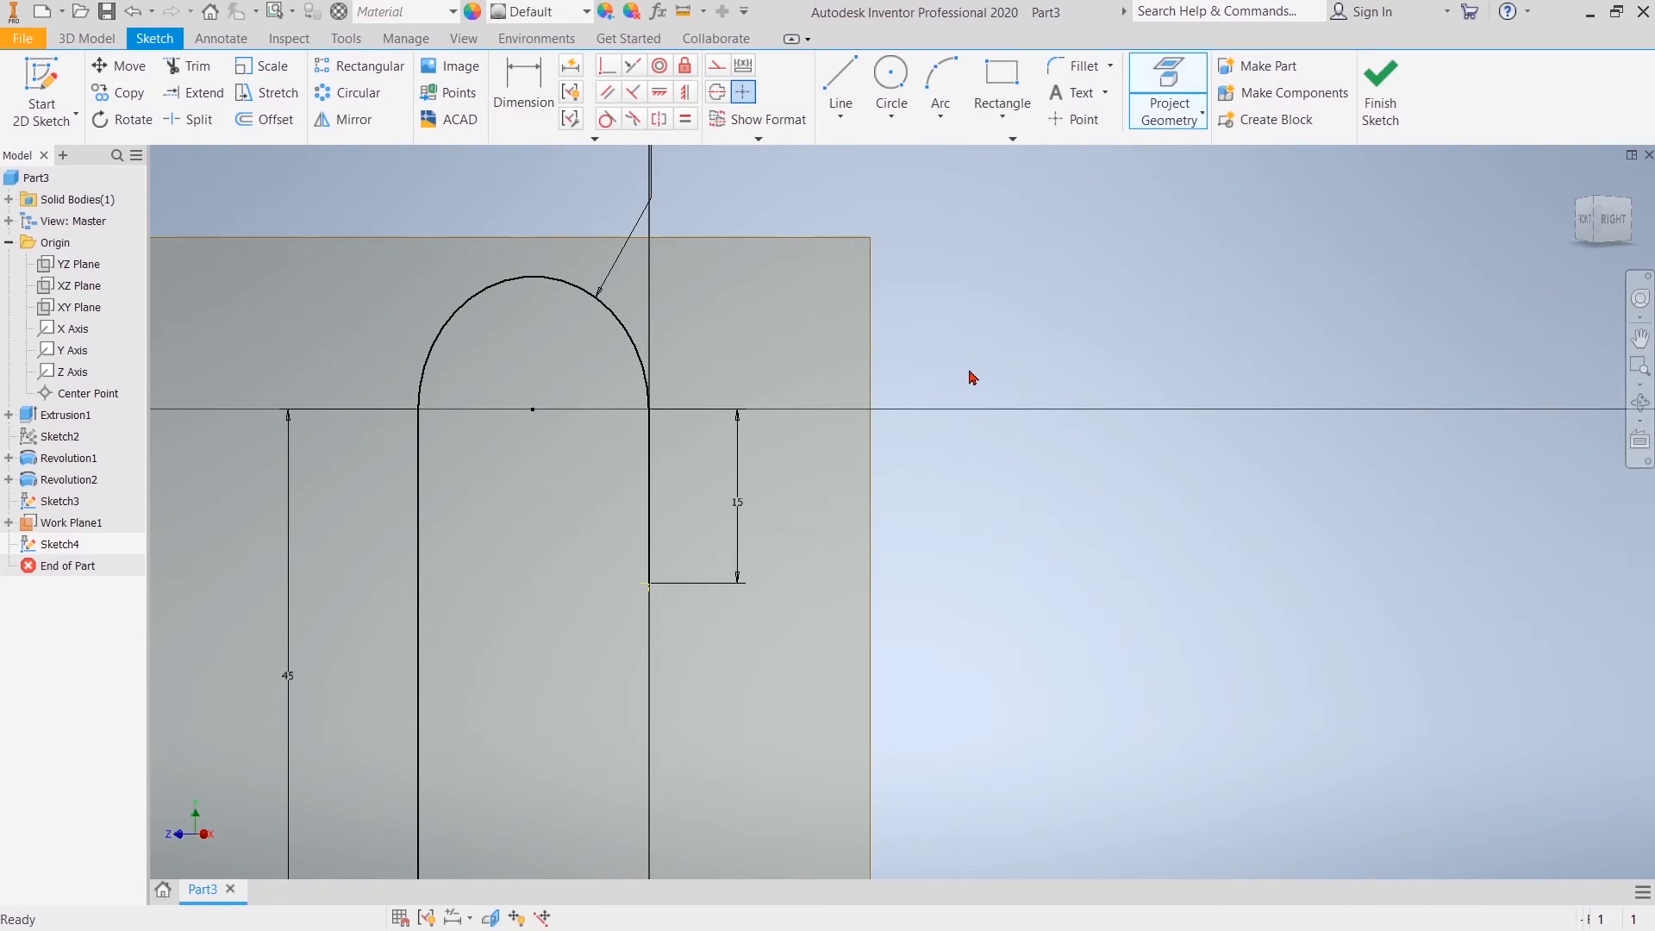
Step: Sketch a three-point arc of about 14.4 mm radius curving outward from the lower end of the 15 mm vertical line
{"action": "left_click", "coordinate": [940, 83]}
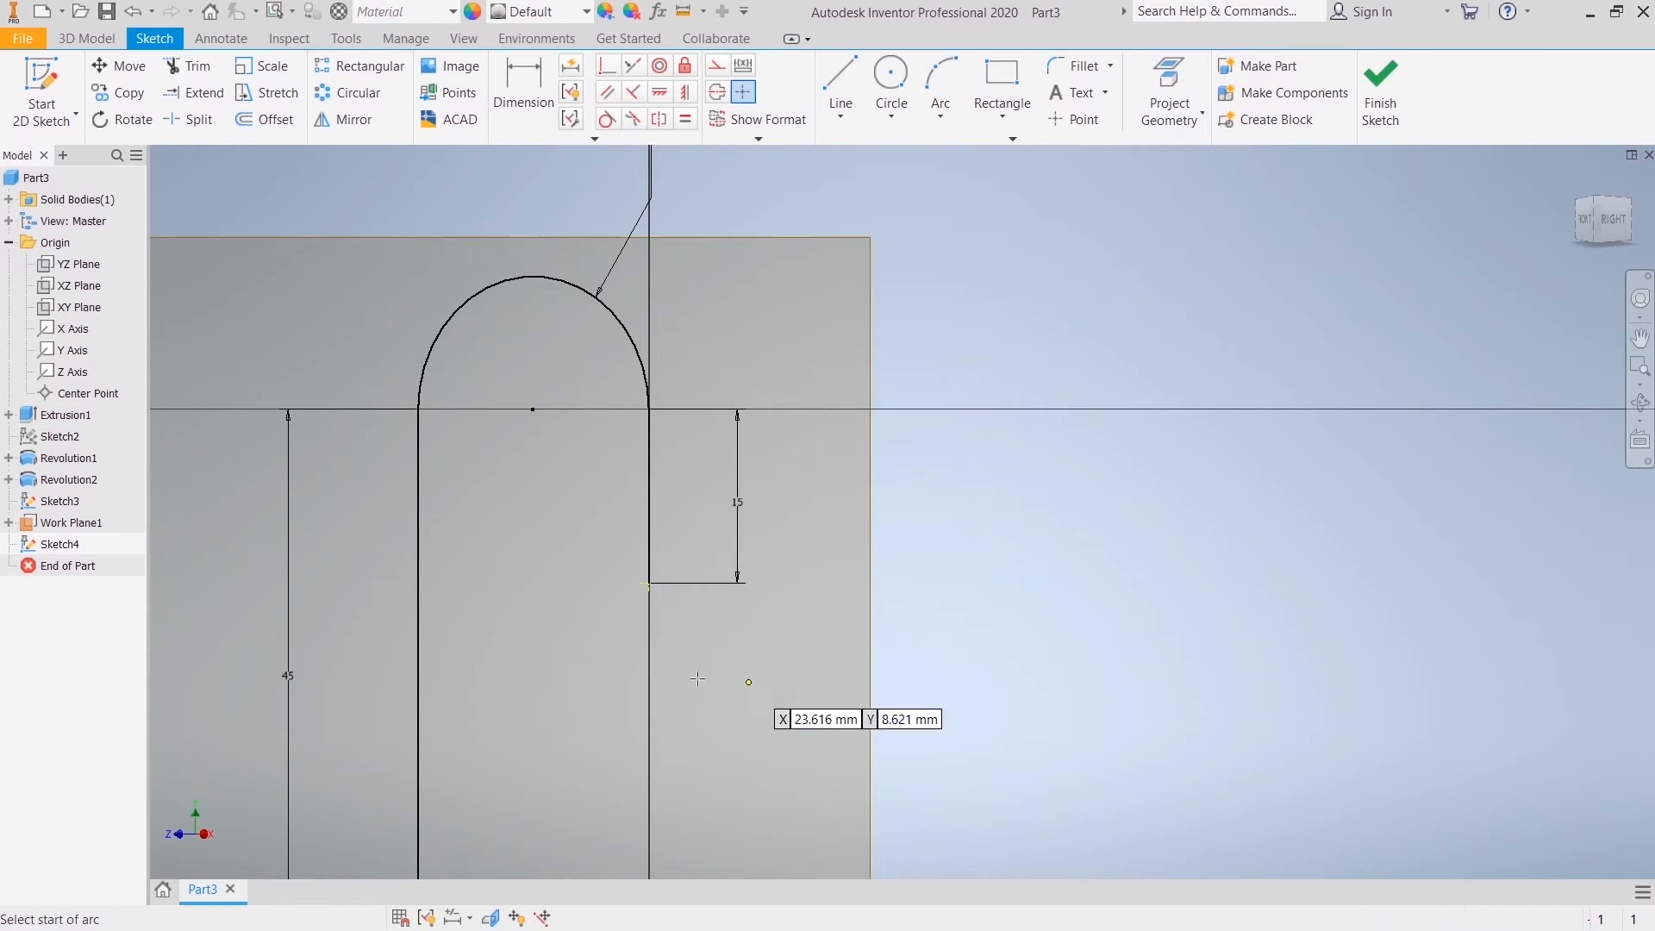
{"action": "left_click", "coordinate": [646, 584]}
{"action": "left_click", "coordinate": [741, 670]}
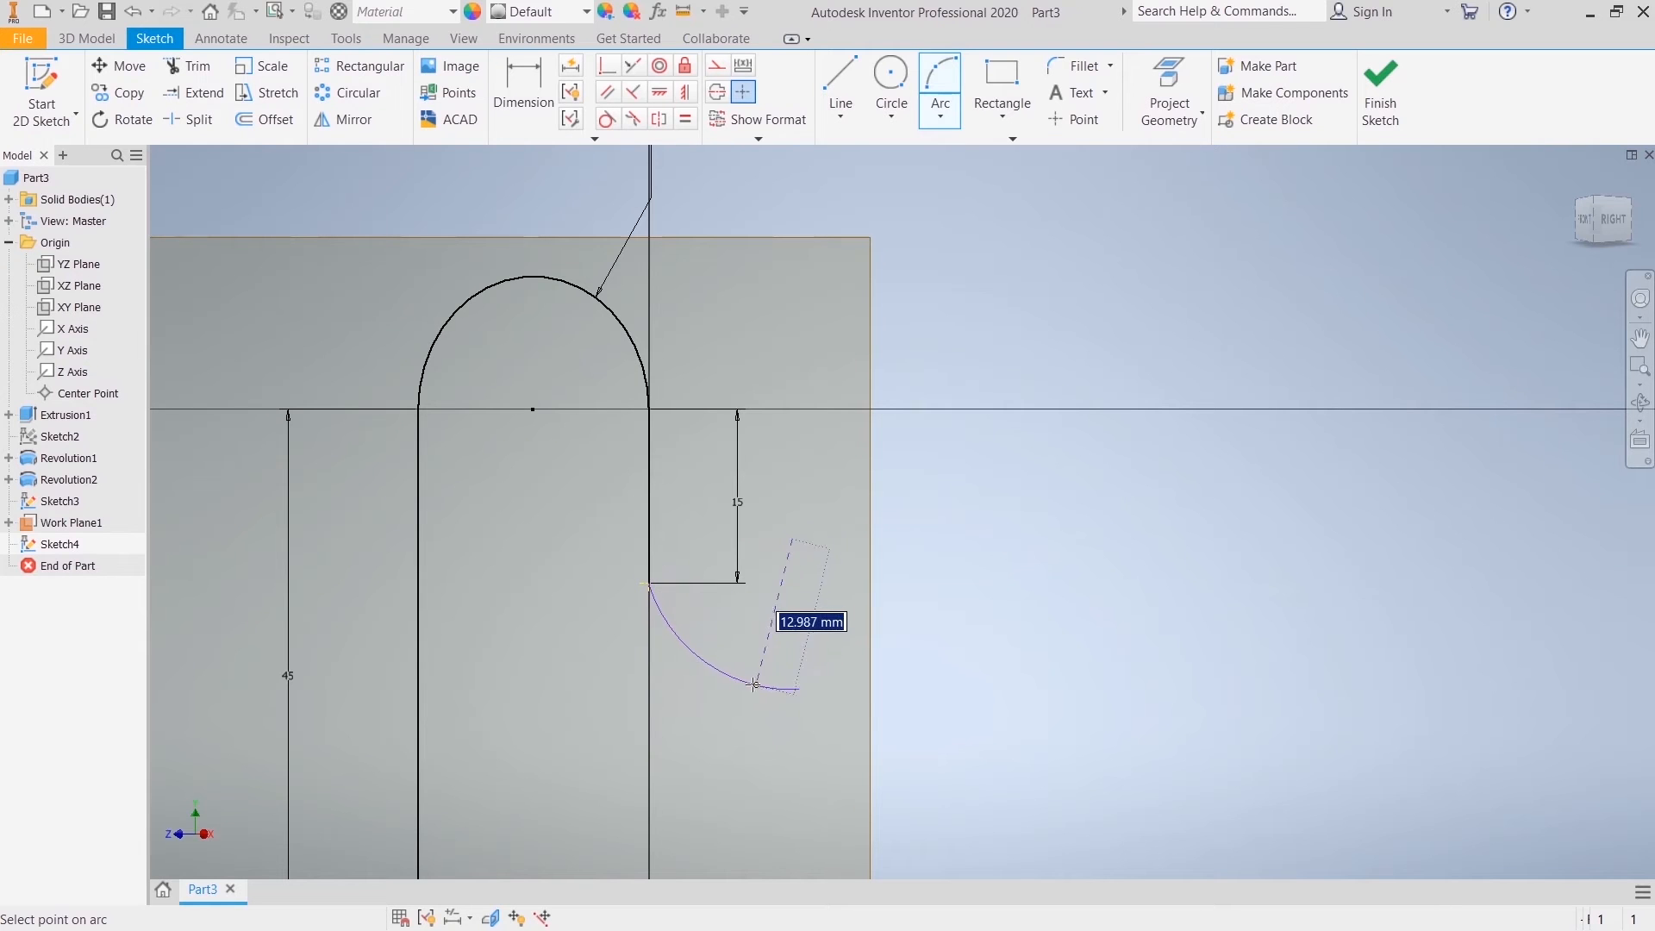
{"action": "left_click", "coordinate": [729, 670]}
{"action": "right_click", "coordinate": [783, 632]}
{"action": "left_click", "coordinate": [845, 634]}
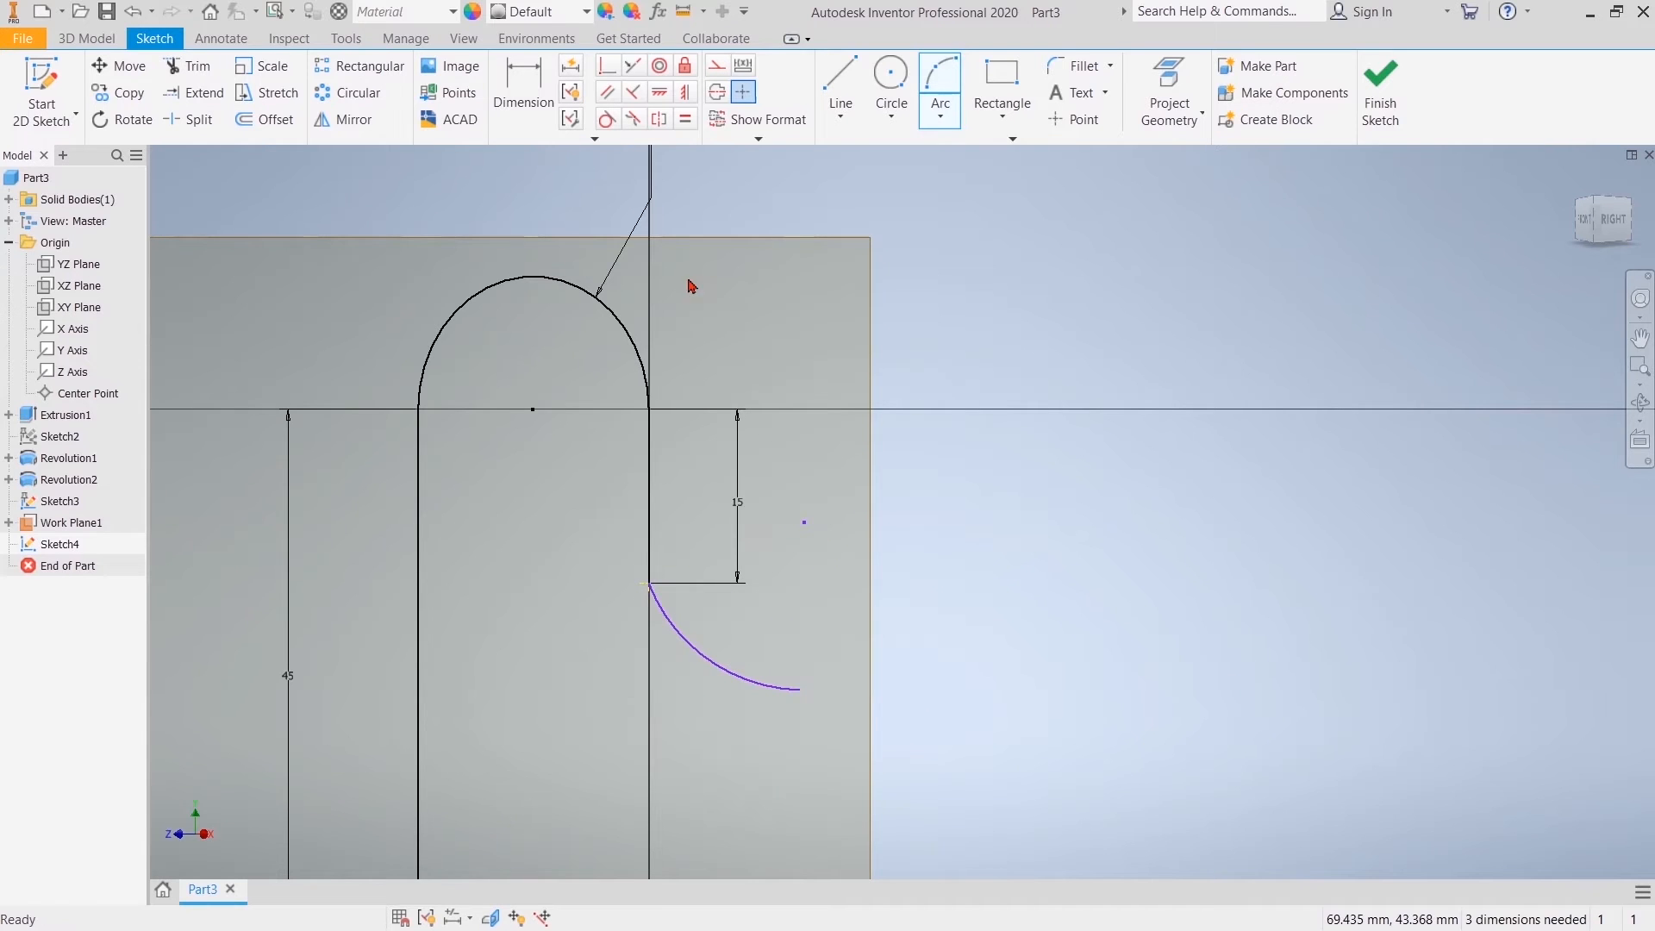
Step: Dimension the new lower arc's radius to 11.5 mm
{"action": "left_click", "coordinate": [524, 111]}
{"action": "left_click", "coordinate": [737, 679]}
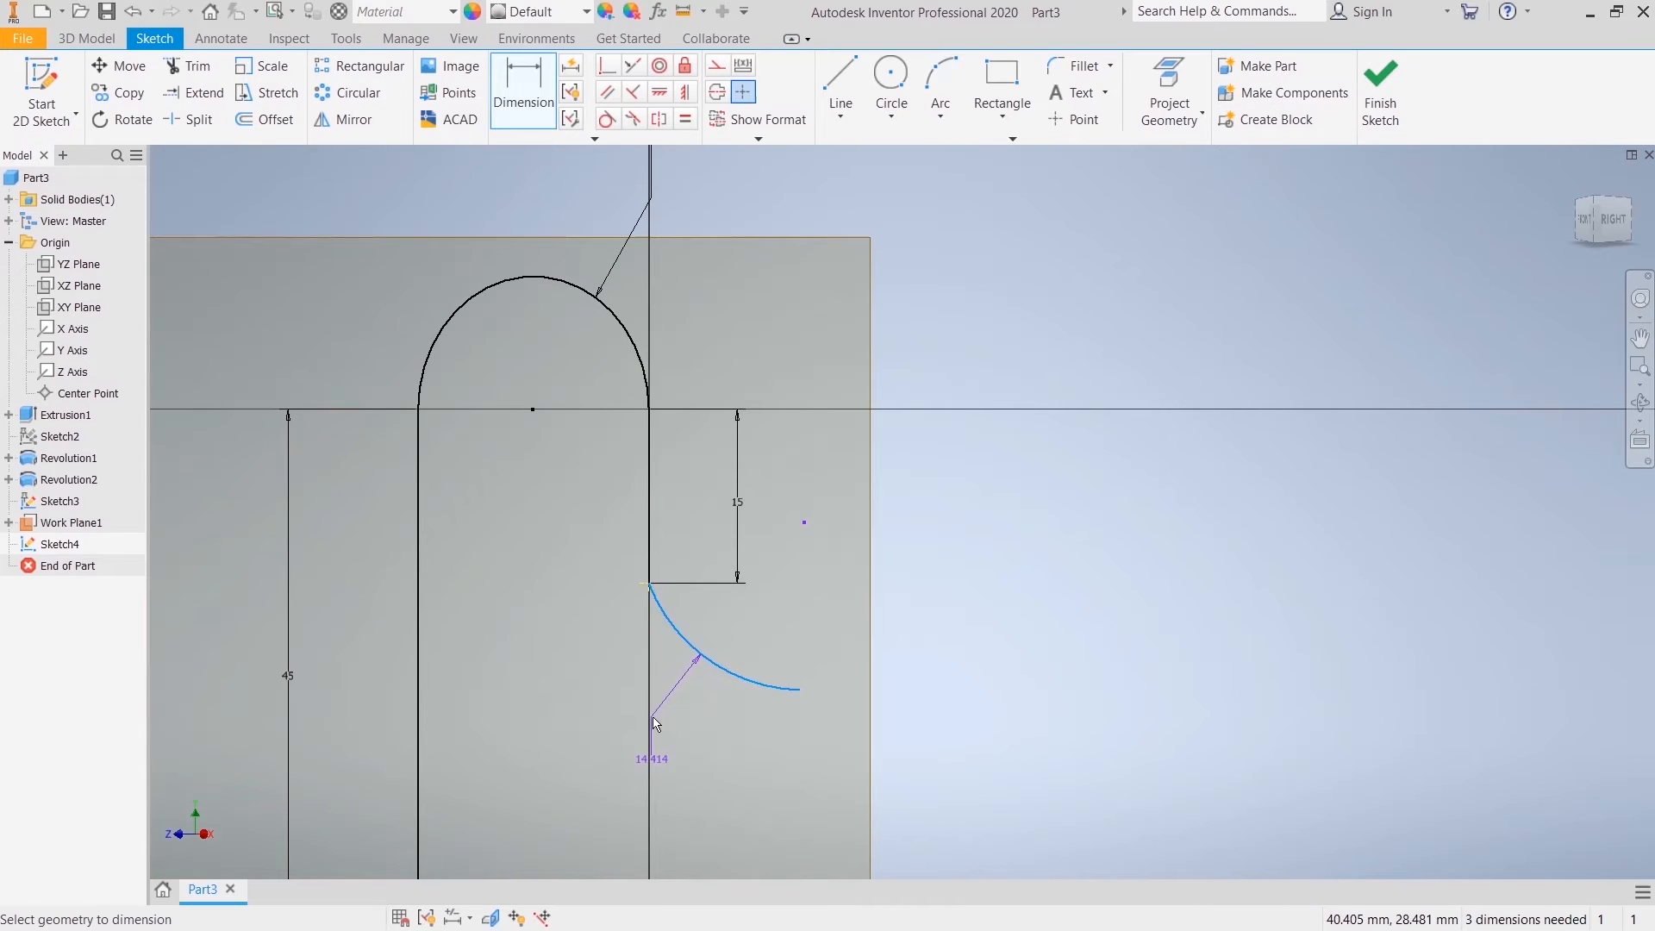
{"action": "left_click", "coordinate": [655, 763]}
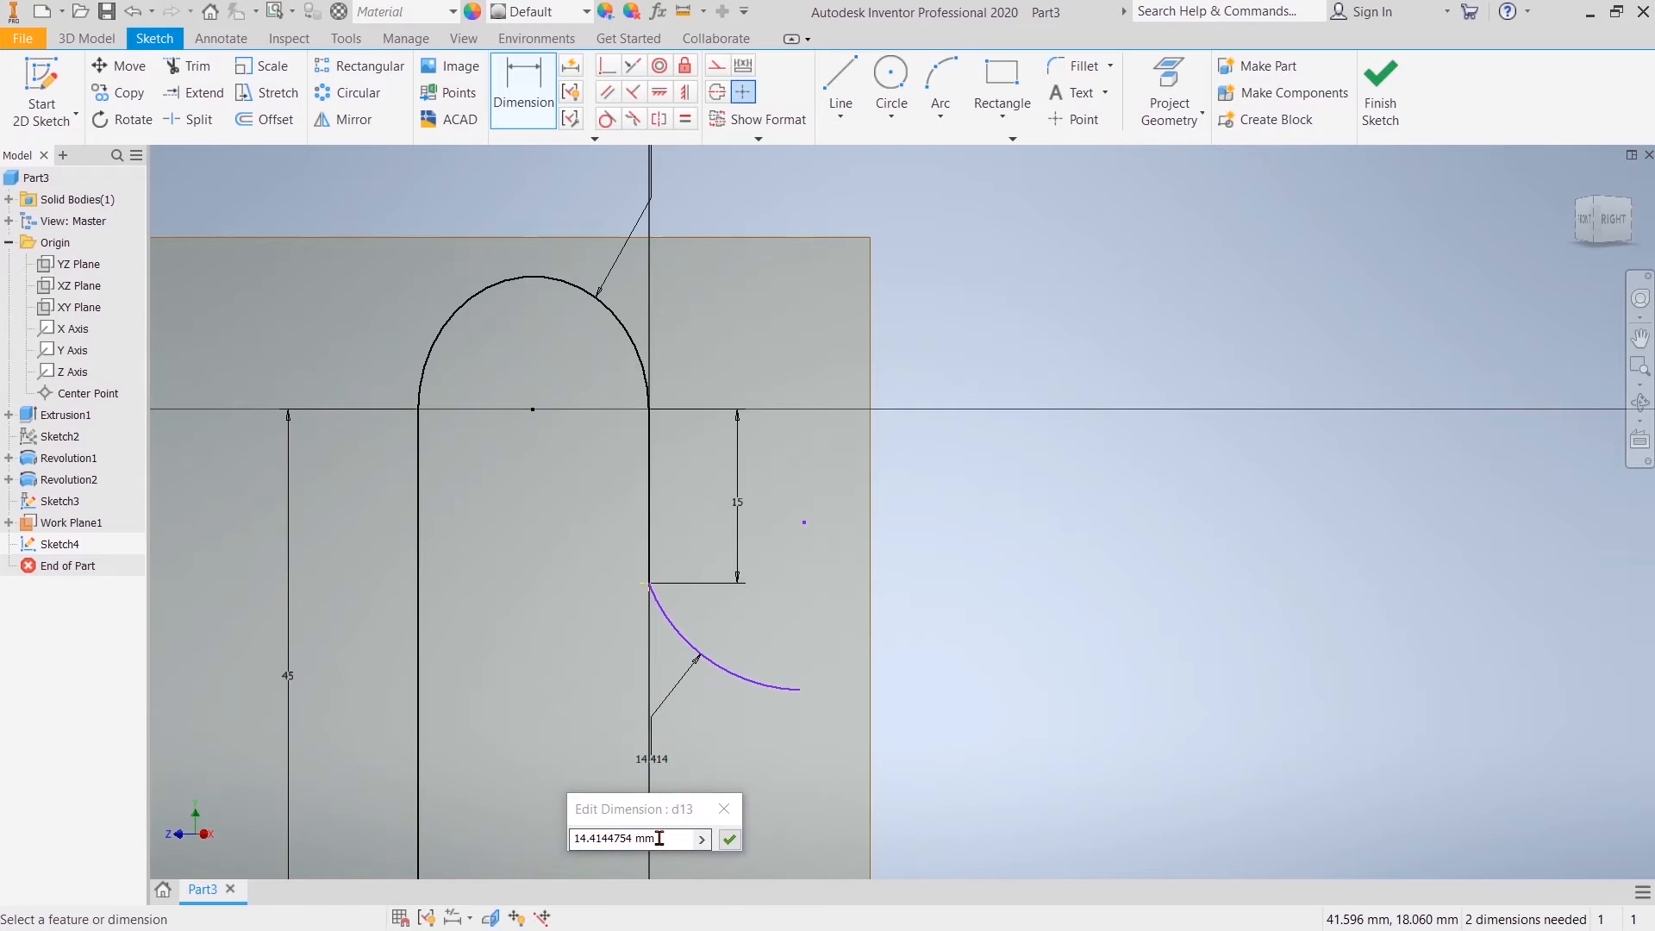
{"action": "type", "text": "11"}
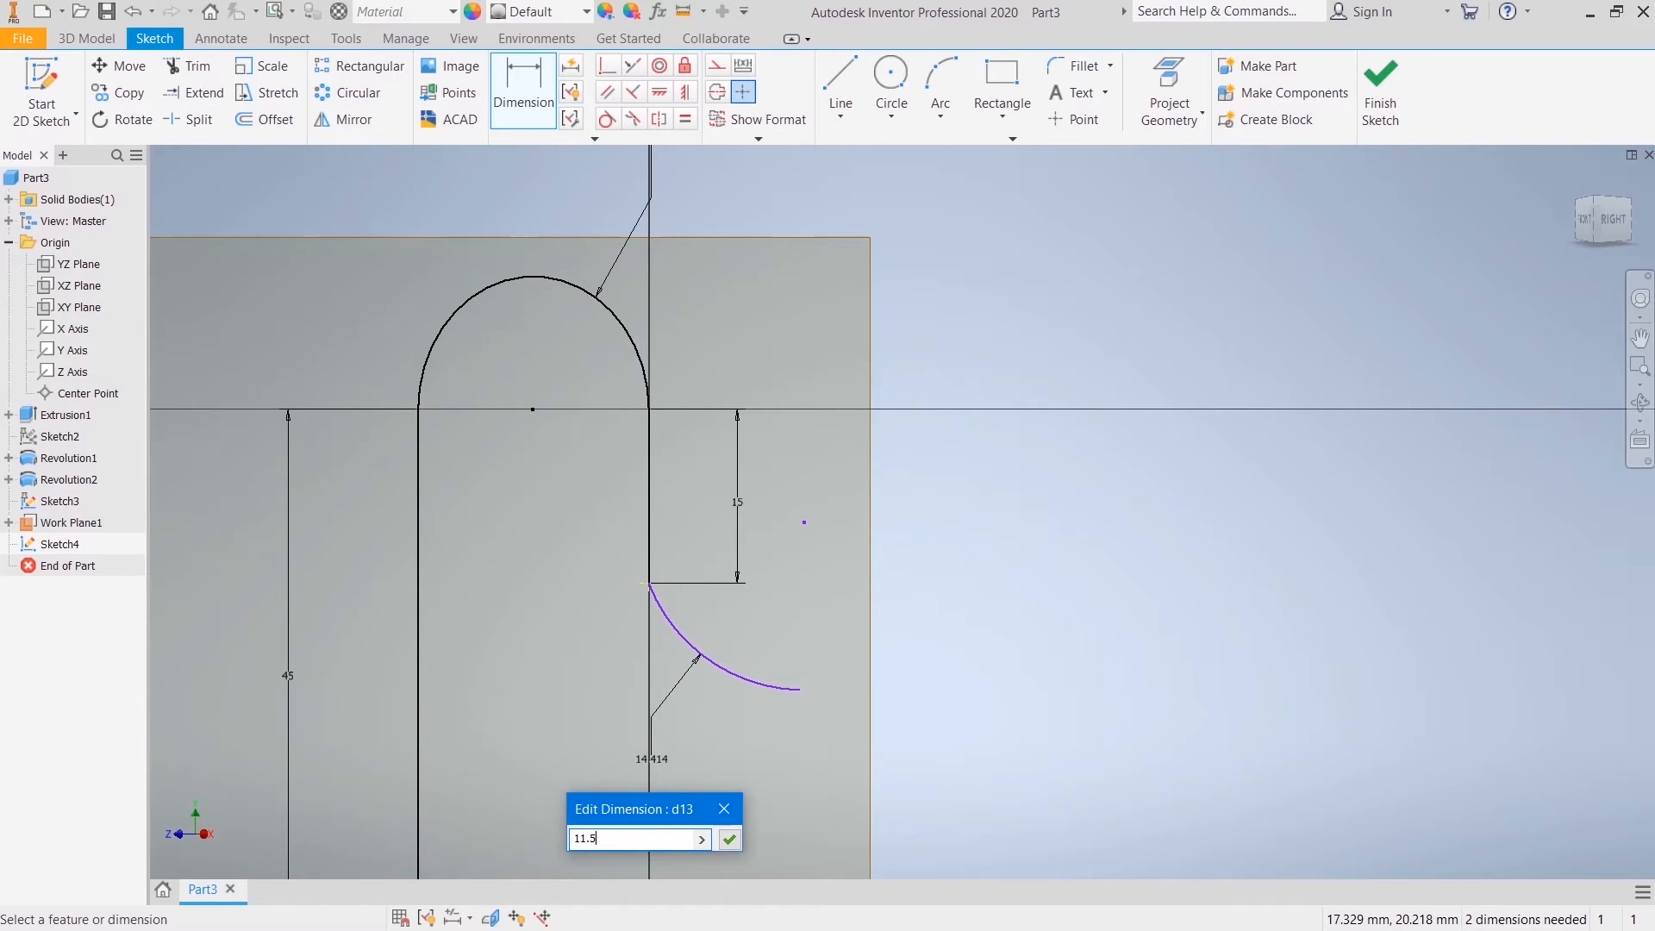
{"action": "type", "text": ".5"}
{"action": "key", "text": "Return"}
Step: Constrain the lower arc's centre point horizontally to the arc's start point
{"action": "left_click", "coordinate": [660, 93]}
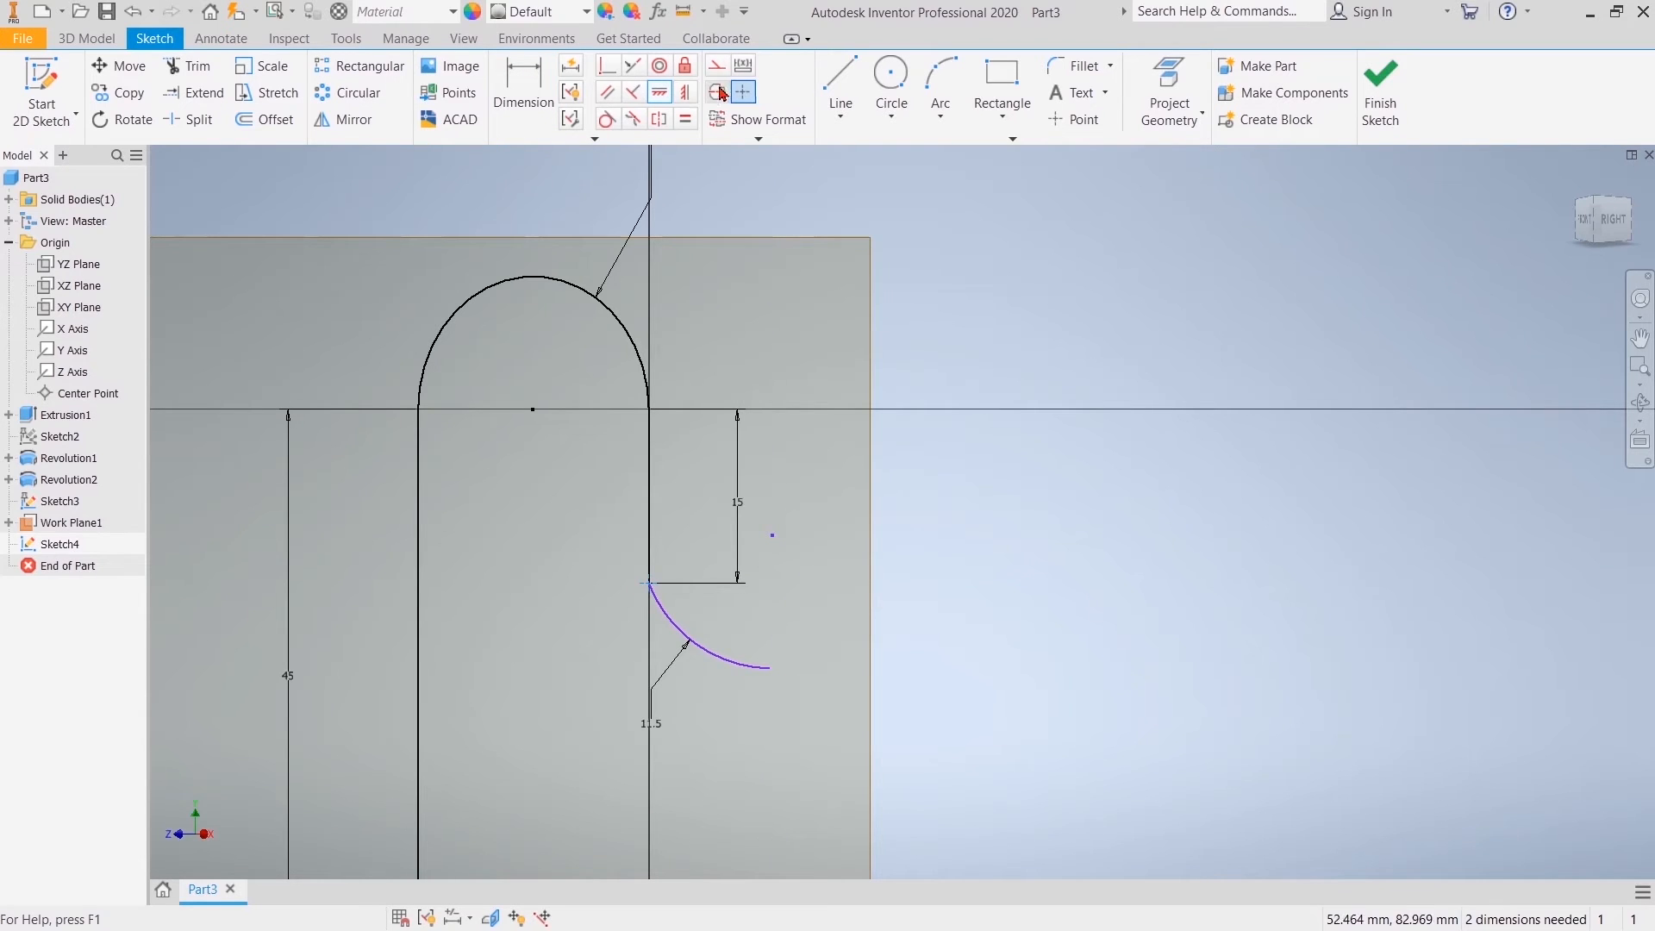
{"action": "left_click", "coordinate": [772, 536]}
{"action": "right_click", "coordinate": [1013, 550]}
{"action": "left_click", "coordinate": [1021, 552]}
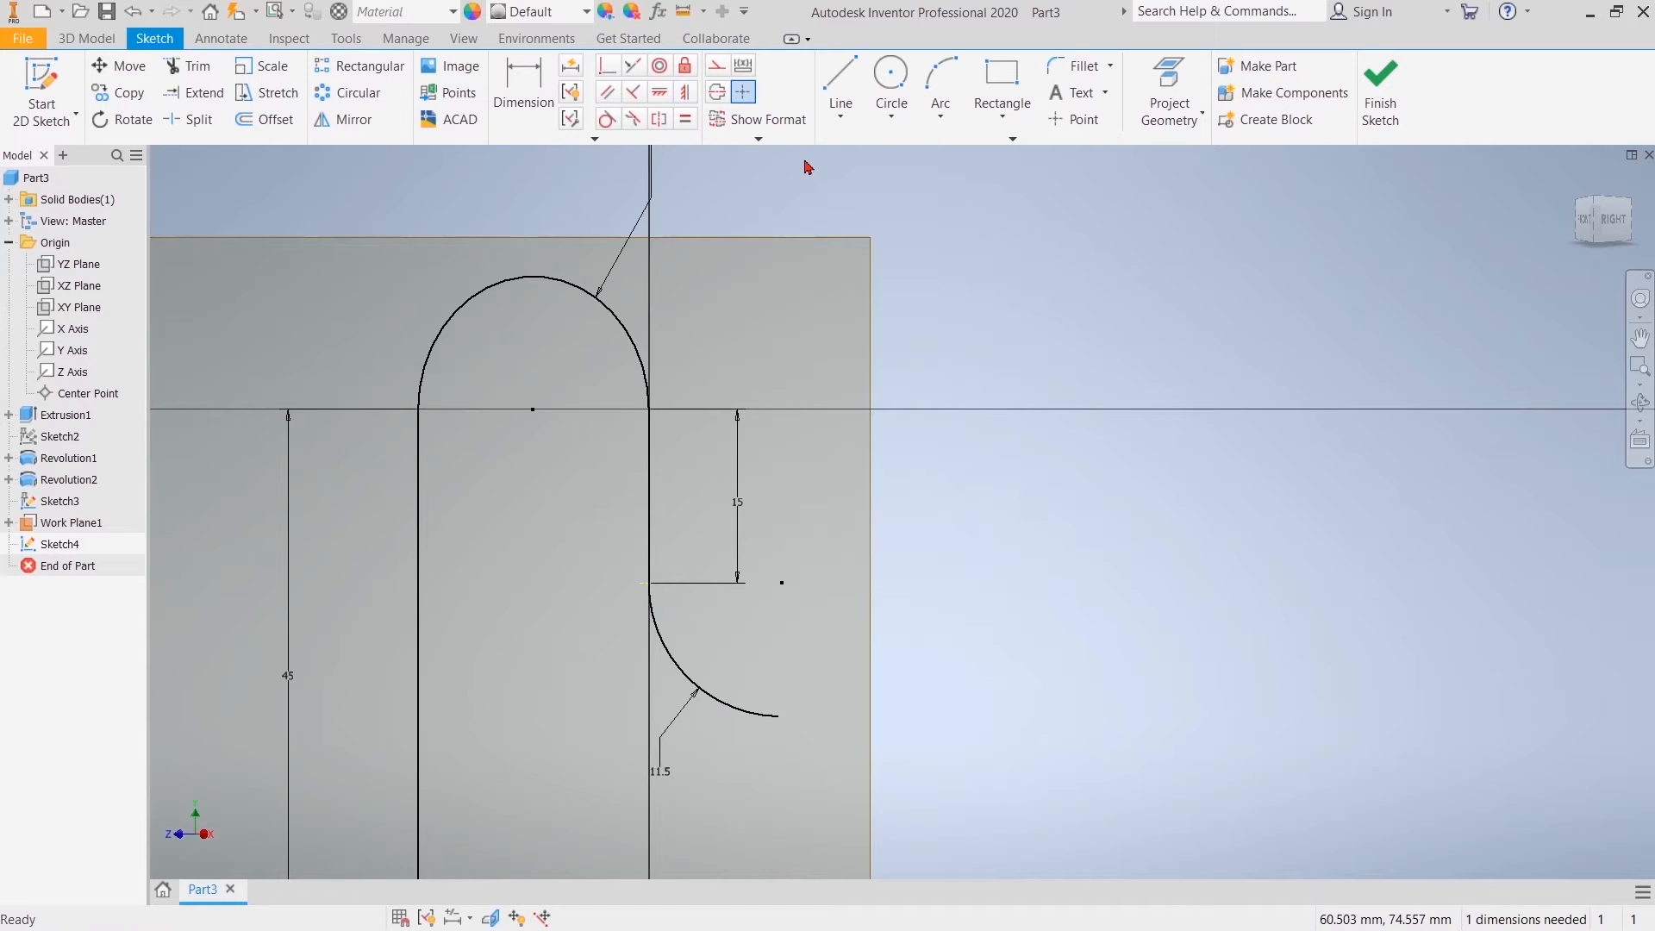
Step: Sketch a horizontal line about 15.5 mm long outward from the free end of the lower arc
{"action": "left_click", "coordinate": [841, 86]}
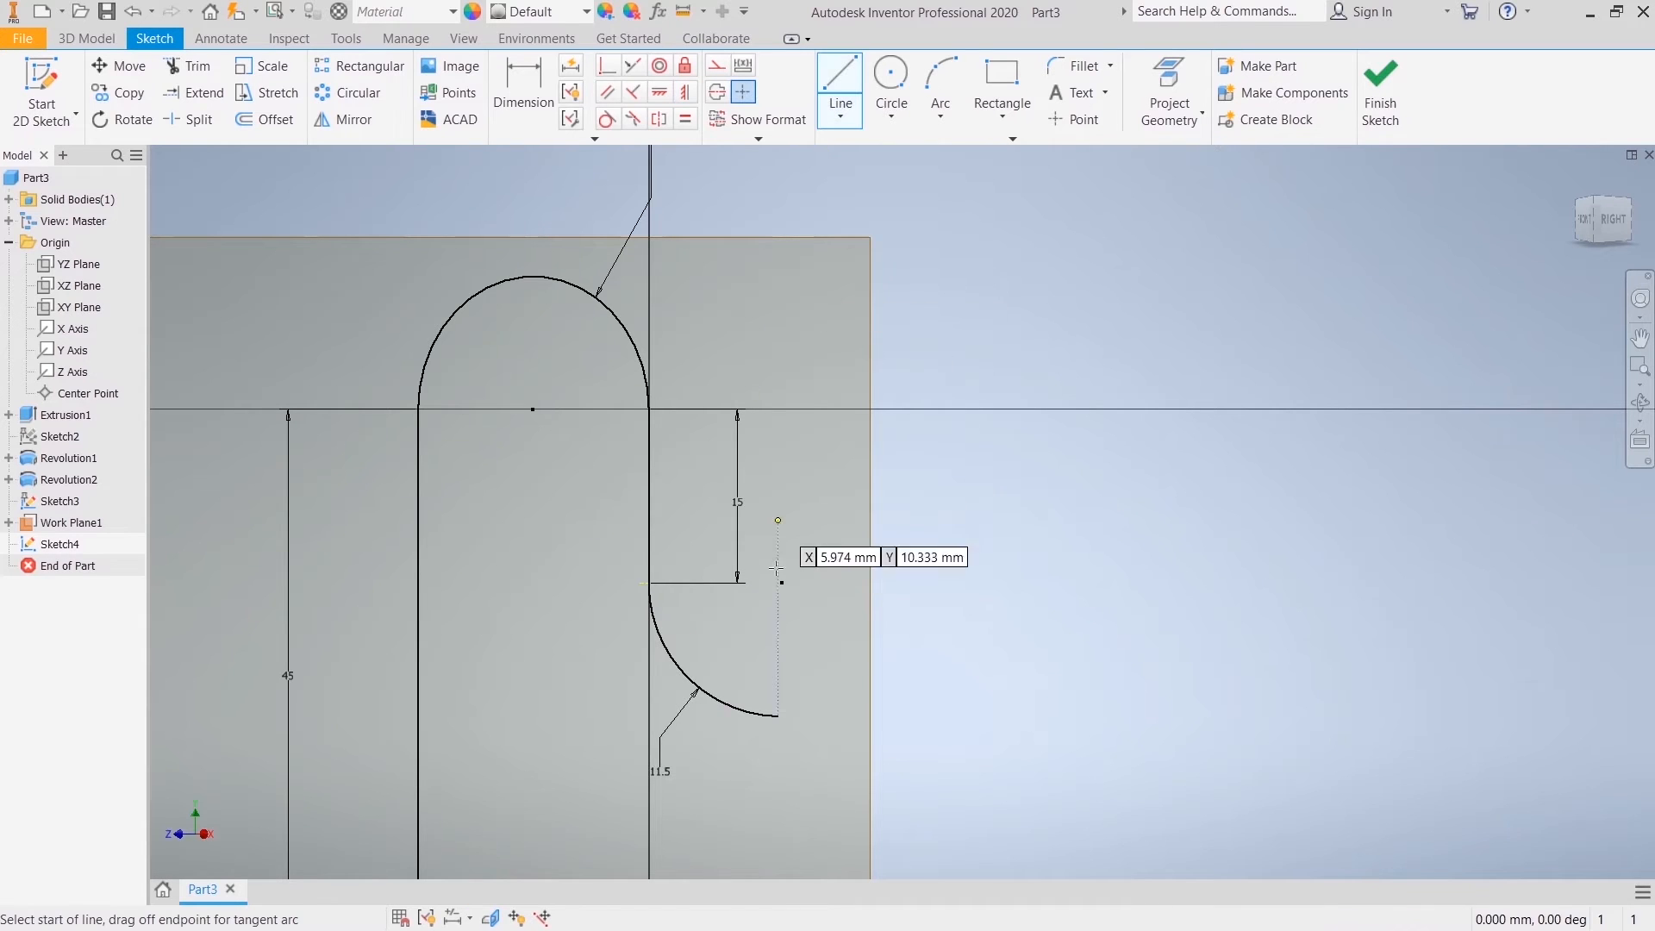
{"action": "left_click", "coordinate": [774, 714]}
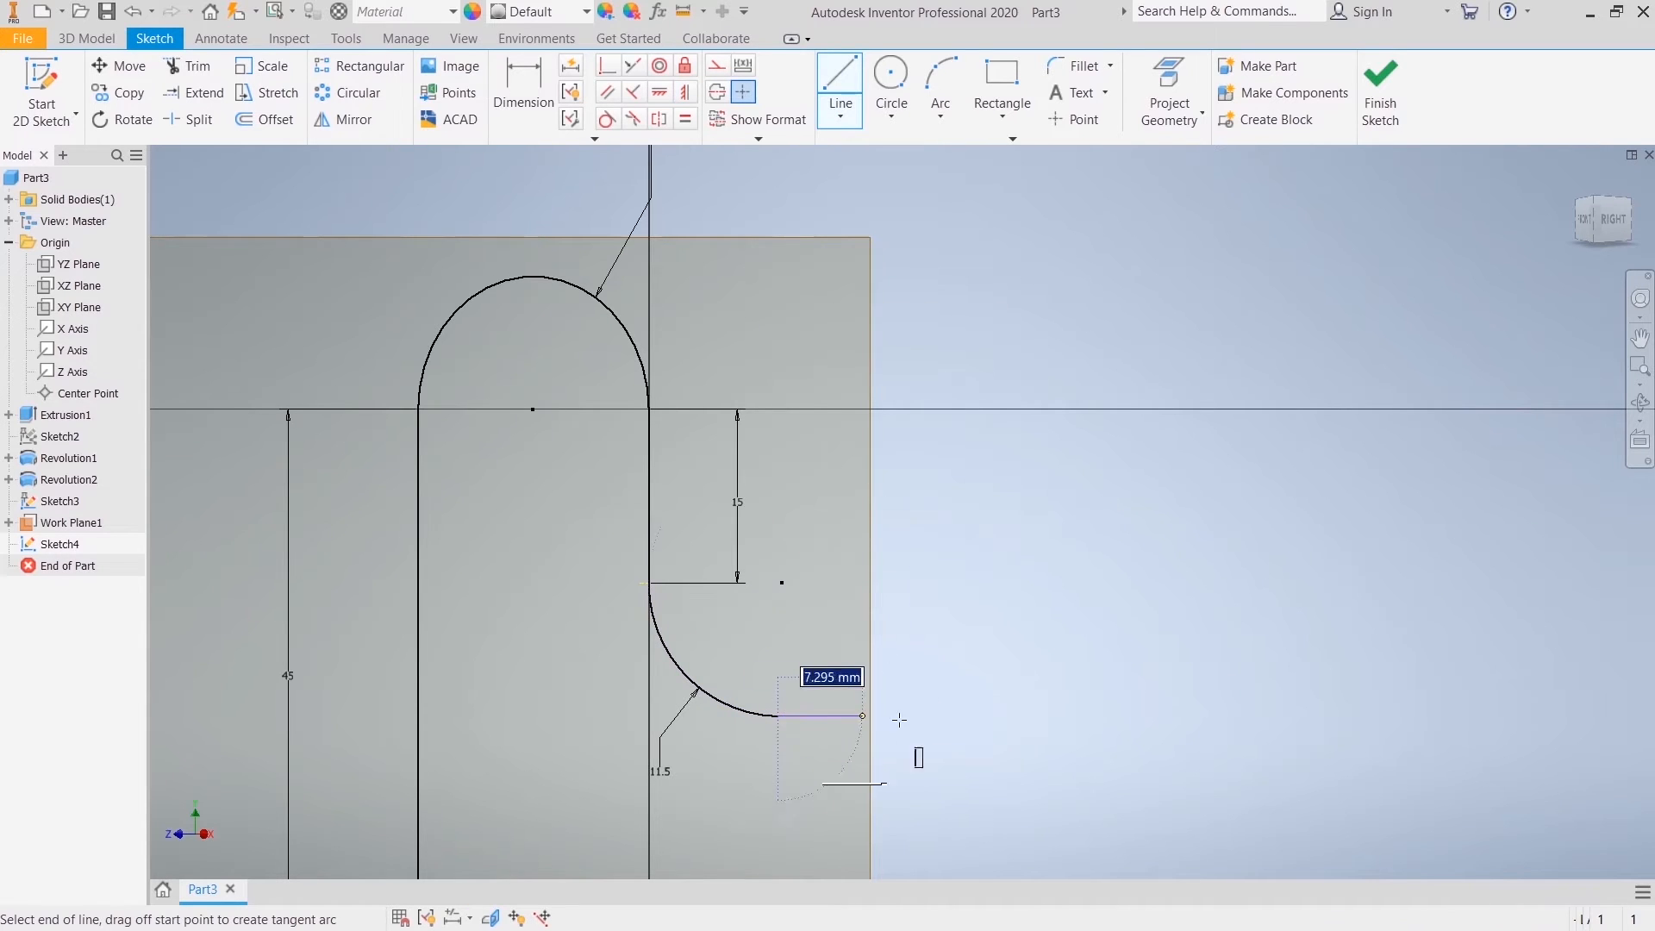
{"action": "left_click", "coordinate": [961, 716]}
{"action": "right_click", "coordinate": [964, 715]}
{"action": "left_click", "coordinate": [1007, 715]}
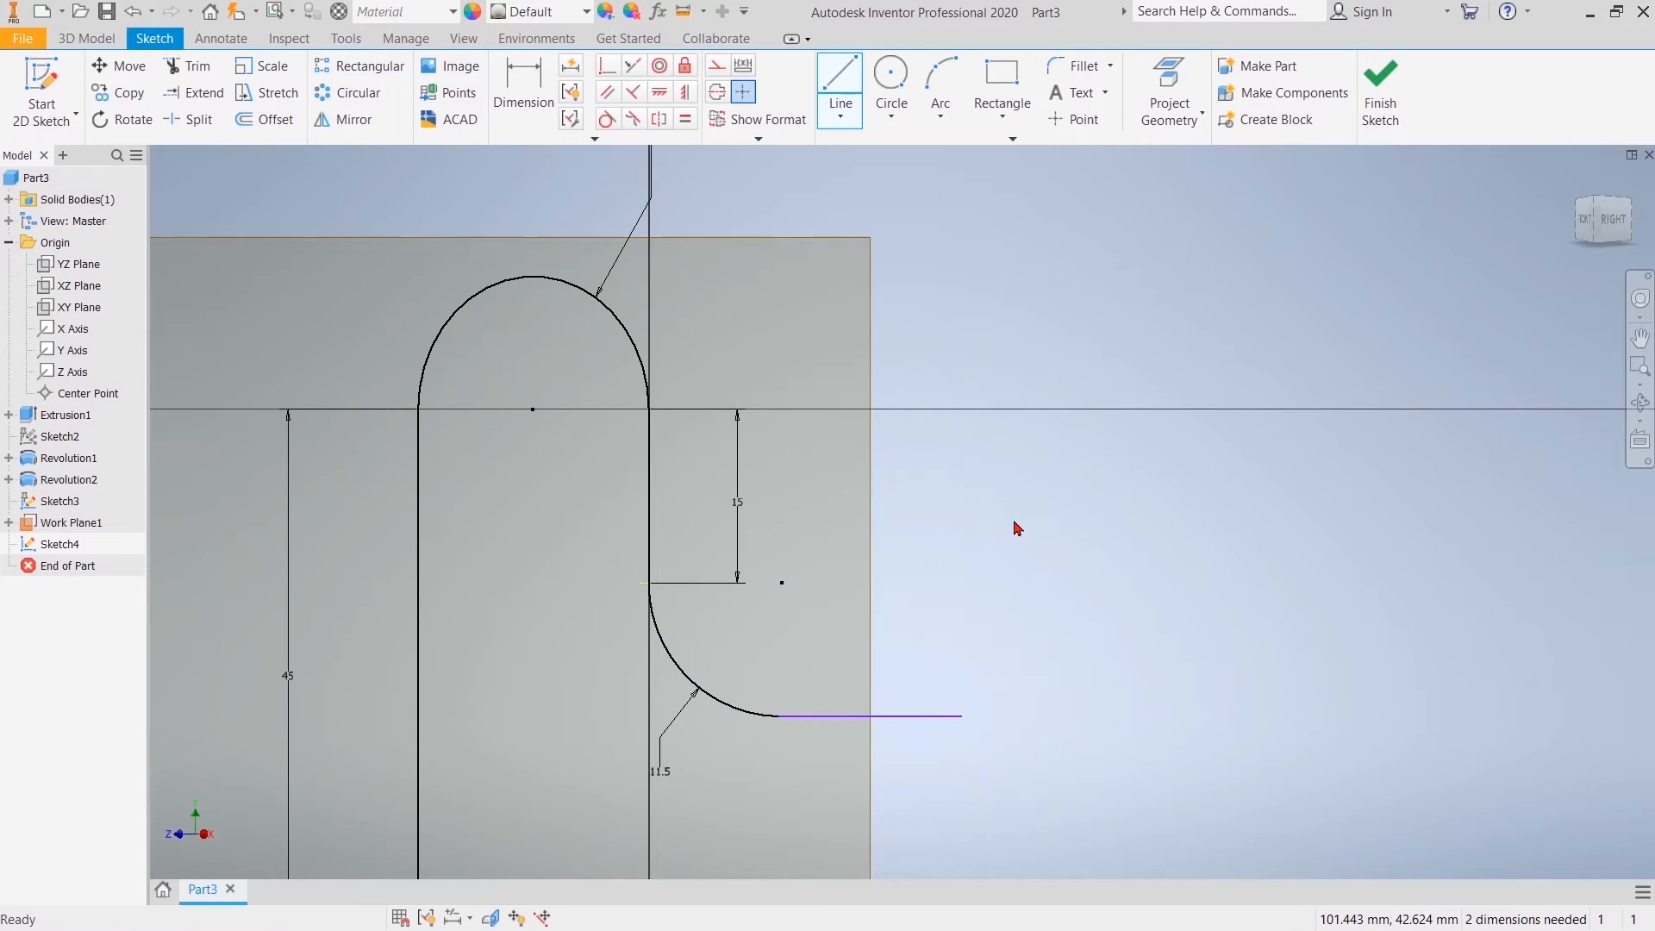
Step: Dimension the horizontal distance from the vertical line to the outer end of the horizontal line to 28 mm
{"action": "key", "text": "d"}
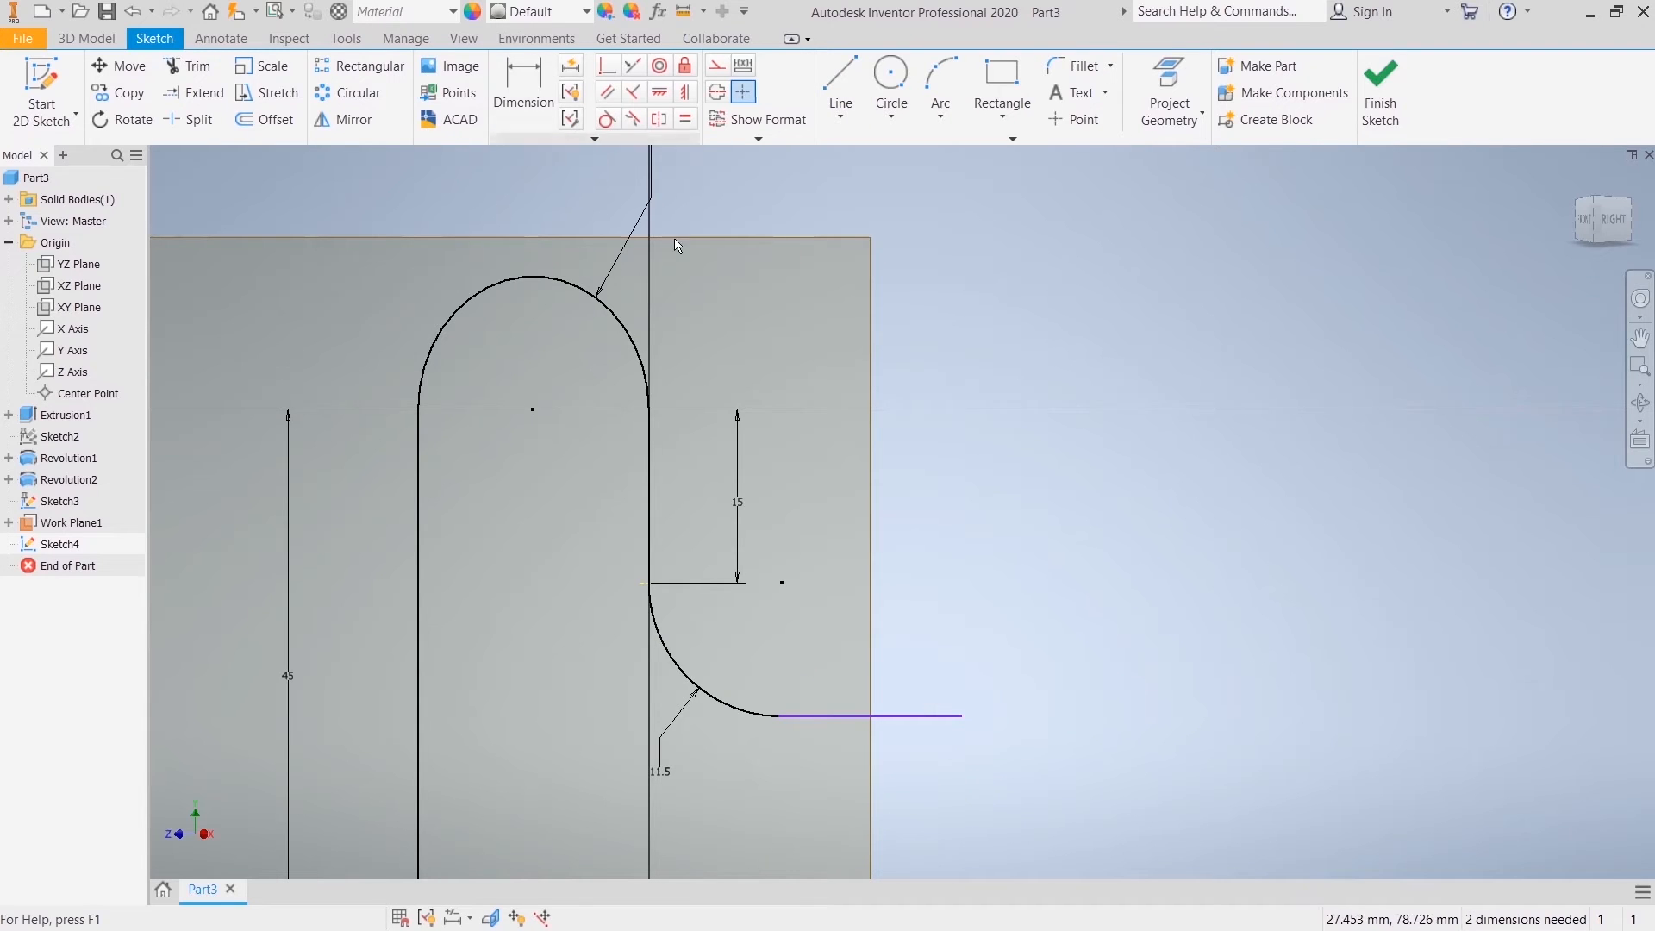
{"action": "left_click", "coordinate": [650, 584]}
{"action": "left_click", "coordinate": [773, 468]}
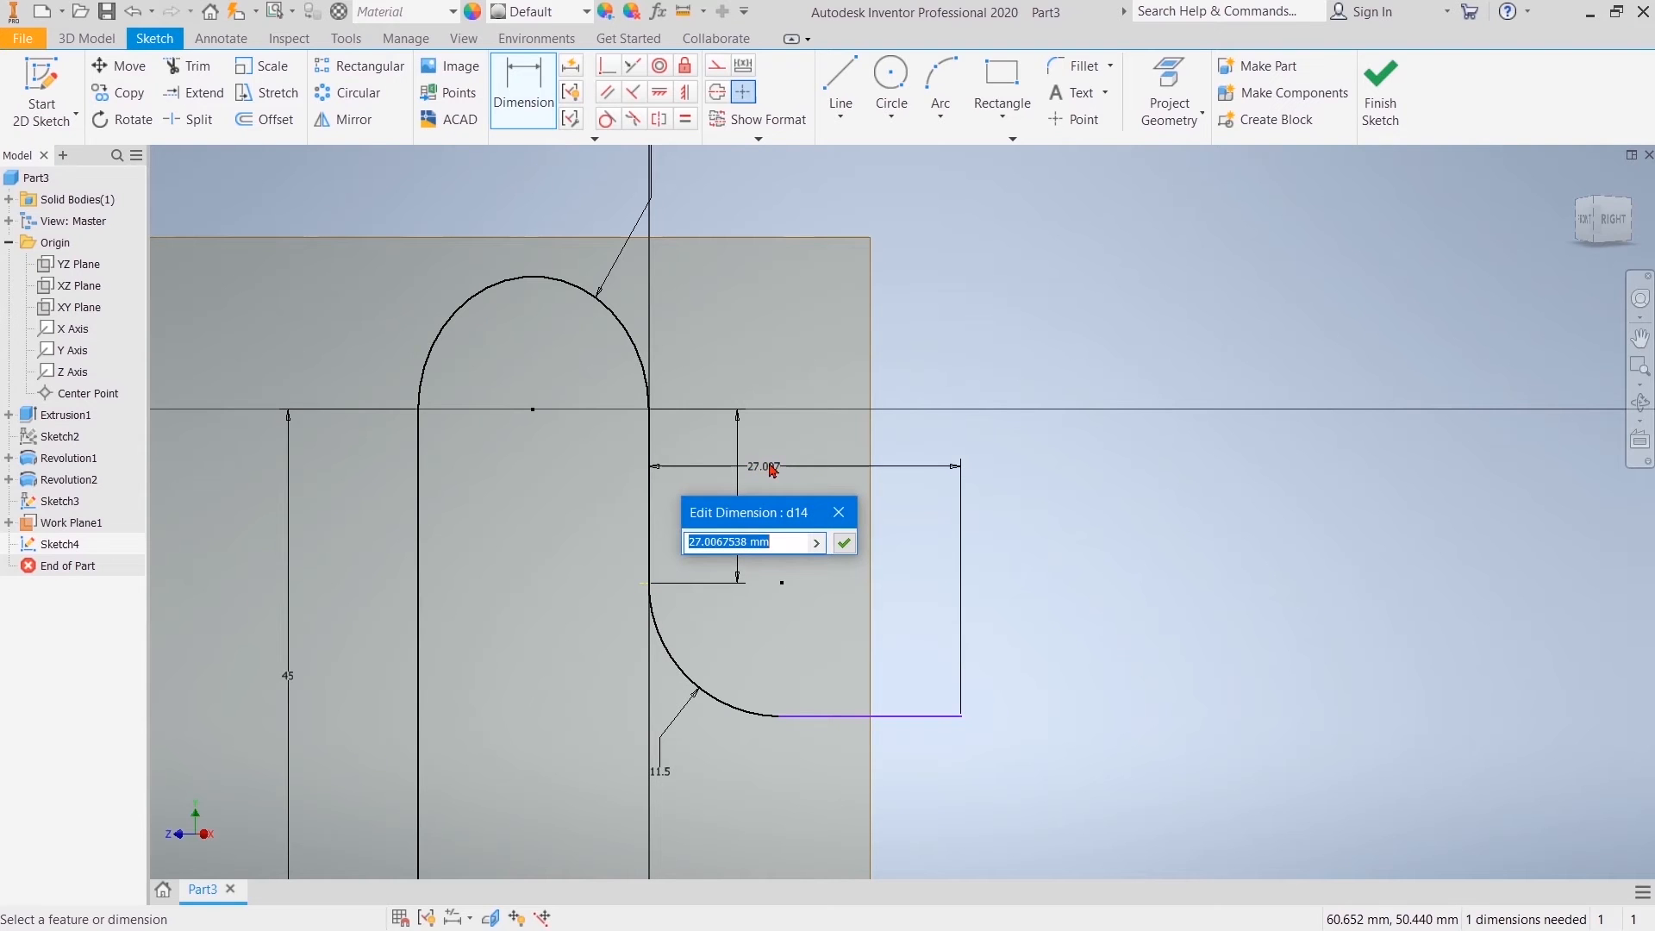
{"action": "type", "text": "28"}
{"action": "key", "text": "Return"}
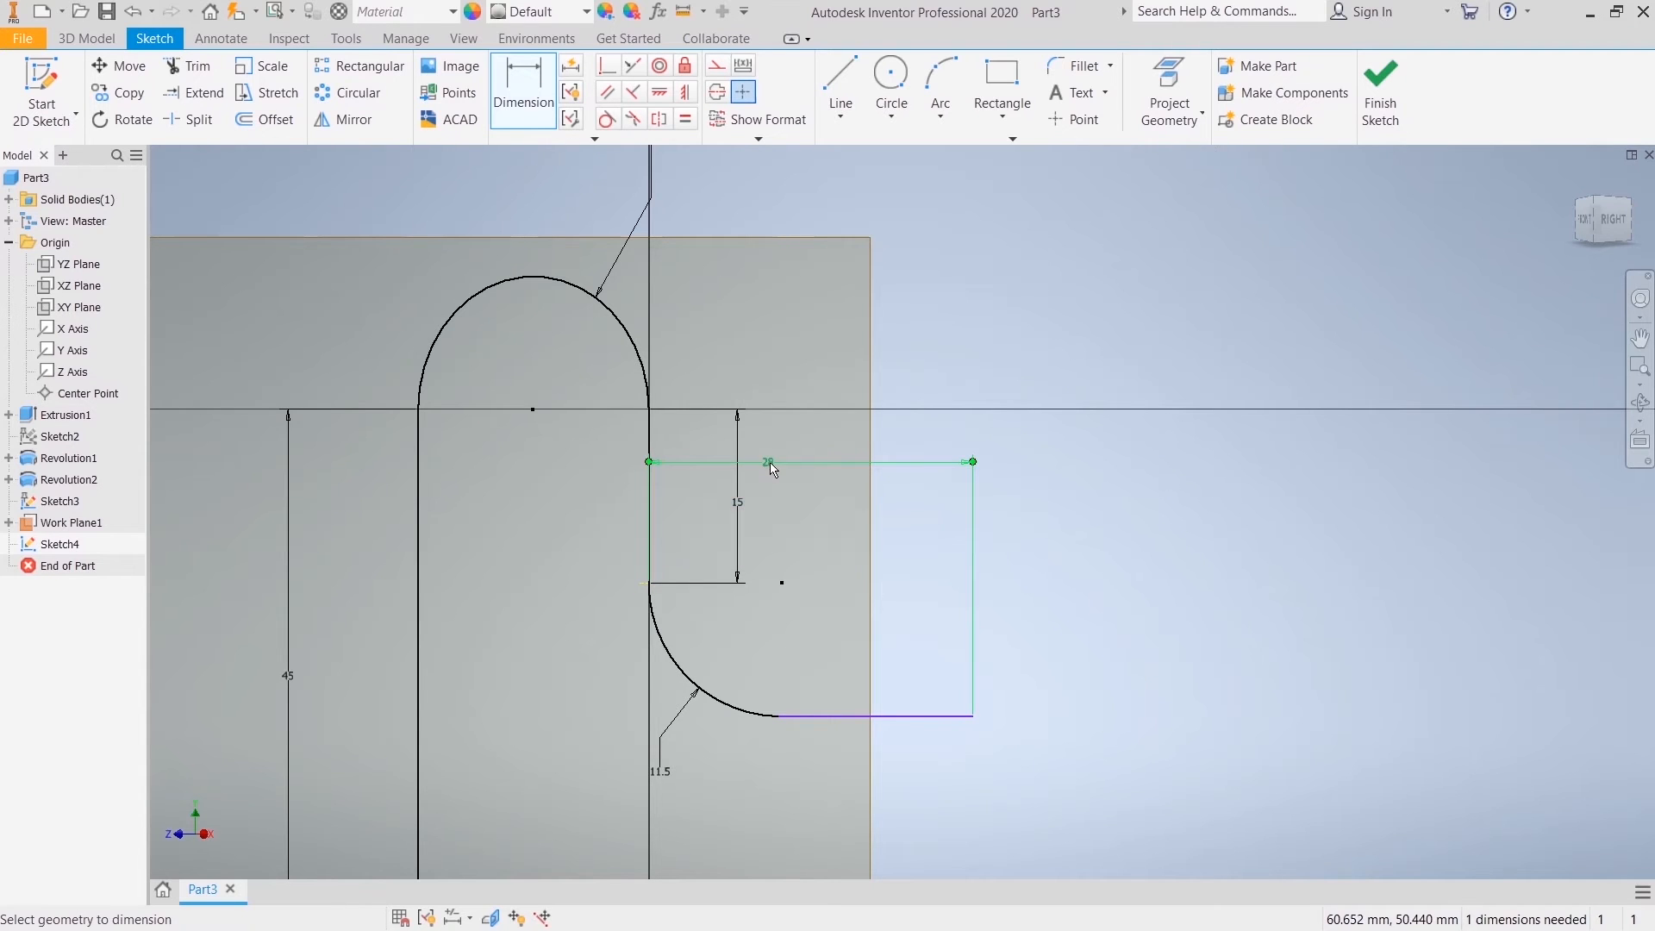
{"action": "right_click", "coordinate": [955, 385]}
{"action": "key", "text": "Escape"}
Step: Make the lower arc tangent to the horizontal line and finish the sketch
{"action": "left_click", "coordinate": [606, 119]}
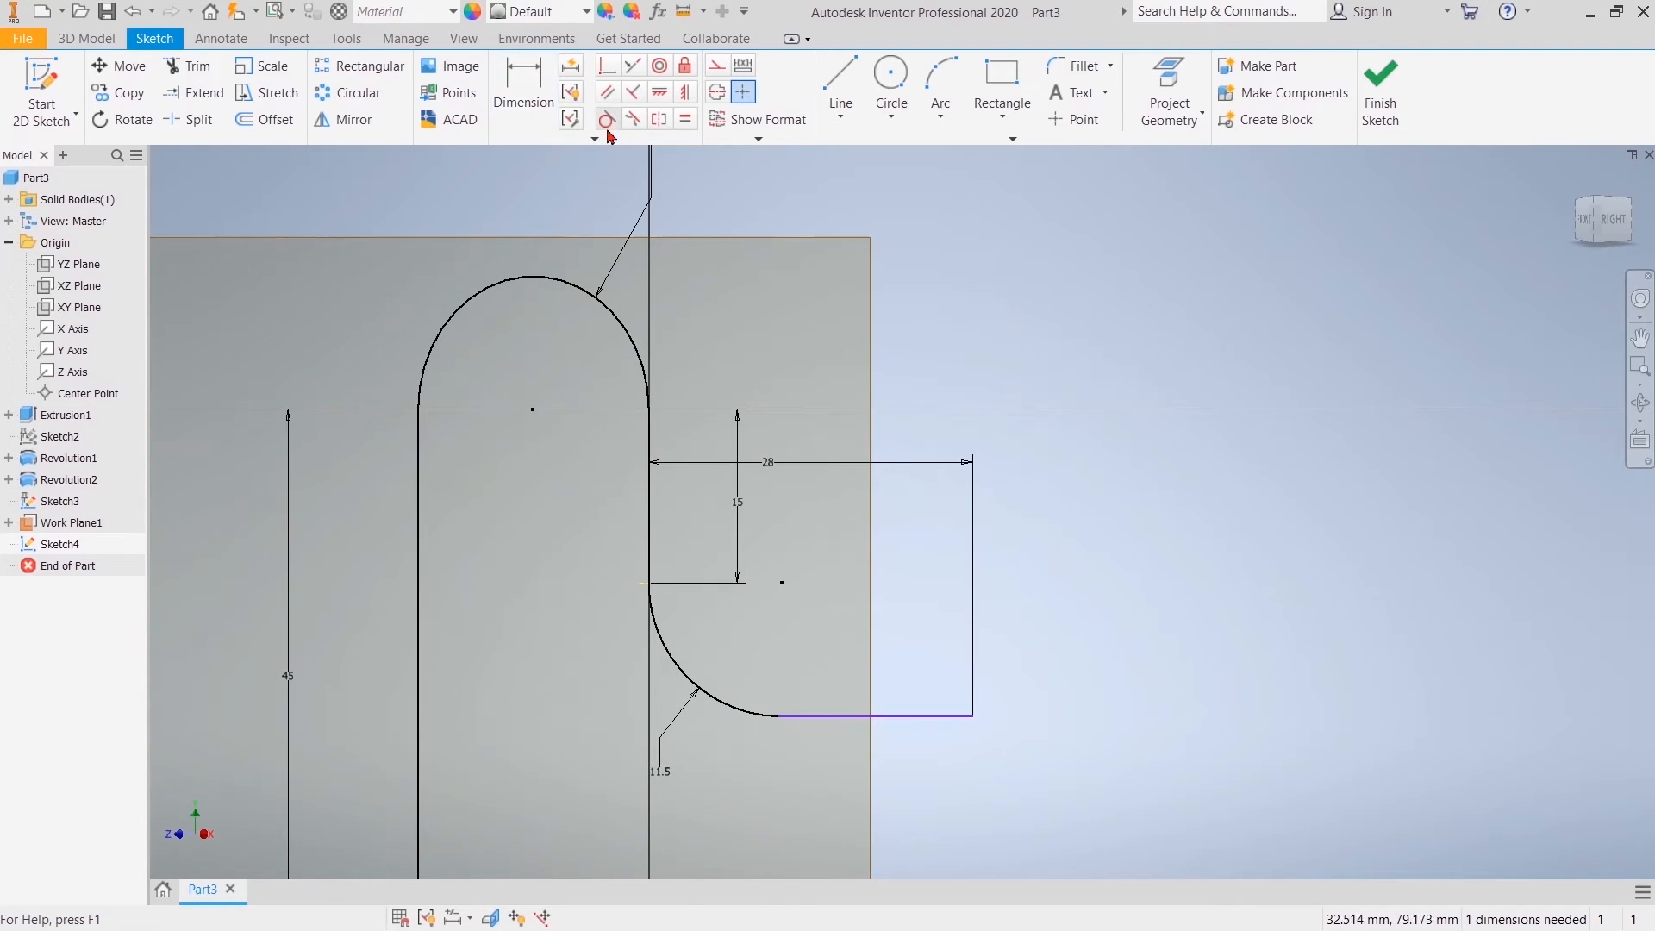
{"action": "left_click", "coordinate": [752, 714]}
{"action": "left_click", "coordinate": [830, 717]}
{"action": "right_click", "coordinate": [1004, 346]}
{"action": "left_click", "coordinate": [1100, 352]}
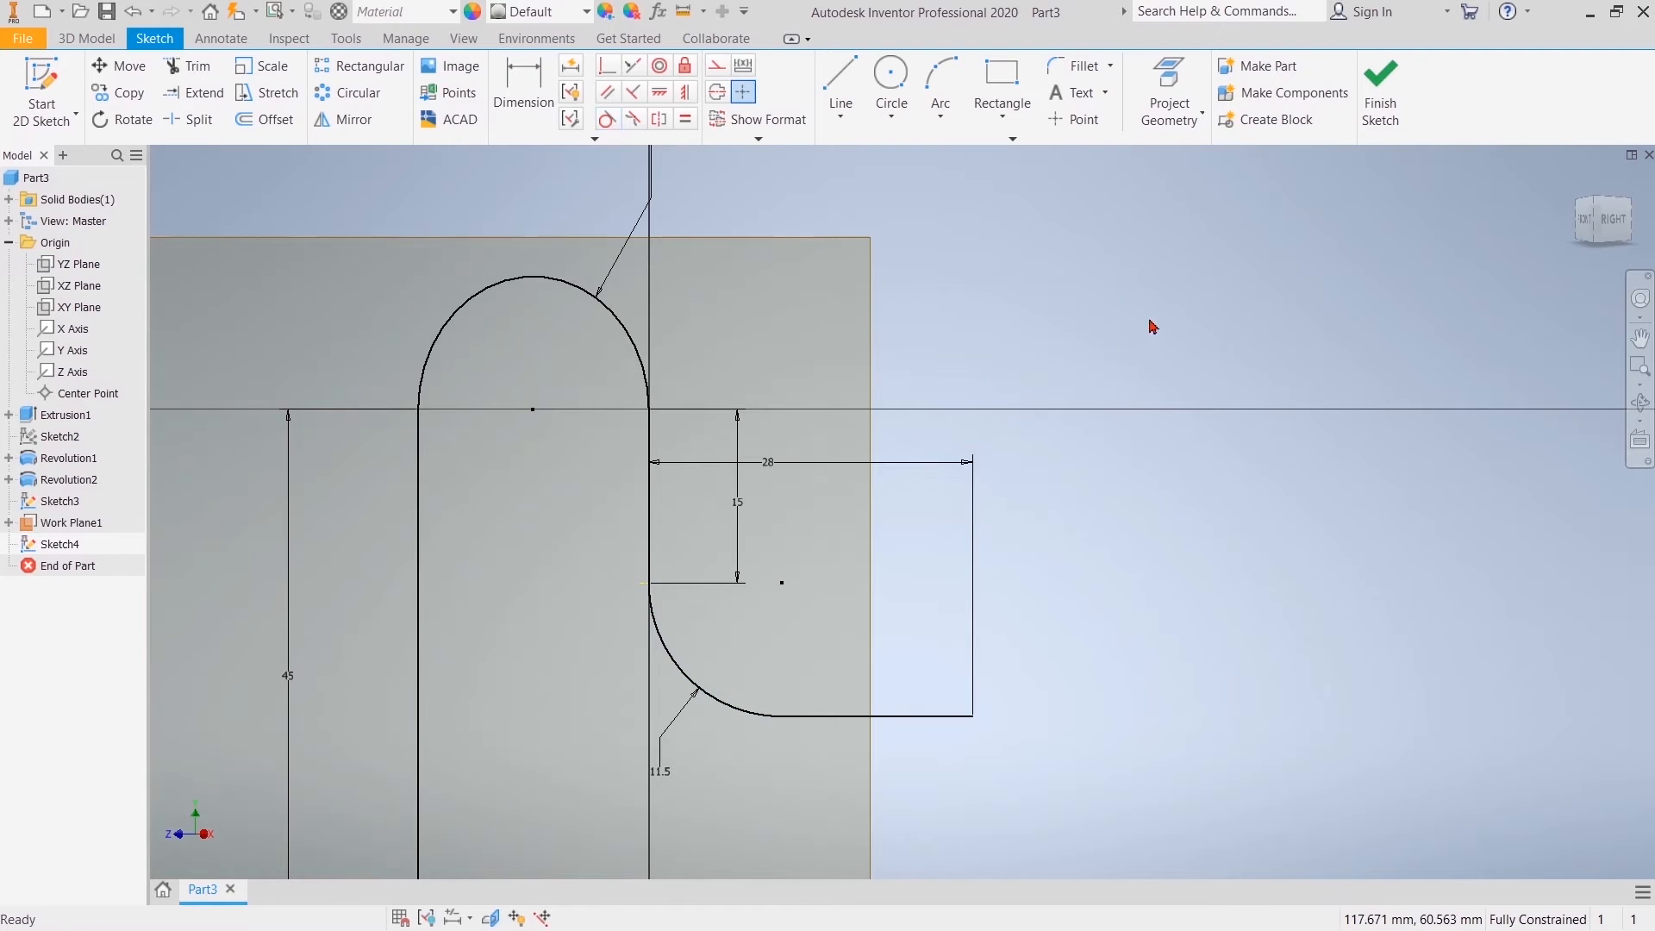
{"action": "left_click", "coordinate": [1379, 86]}
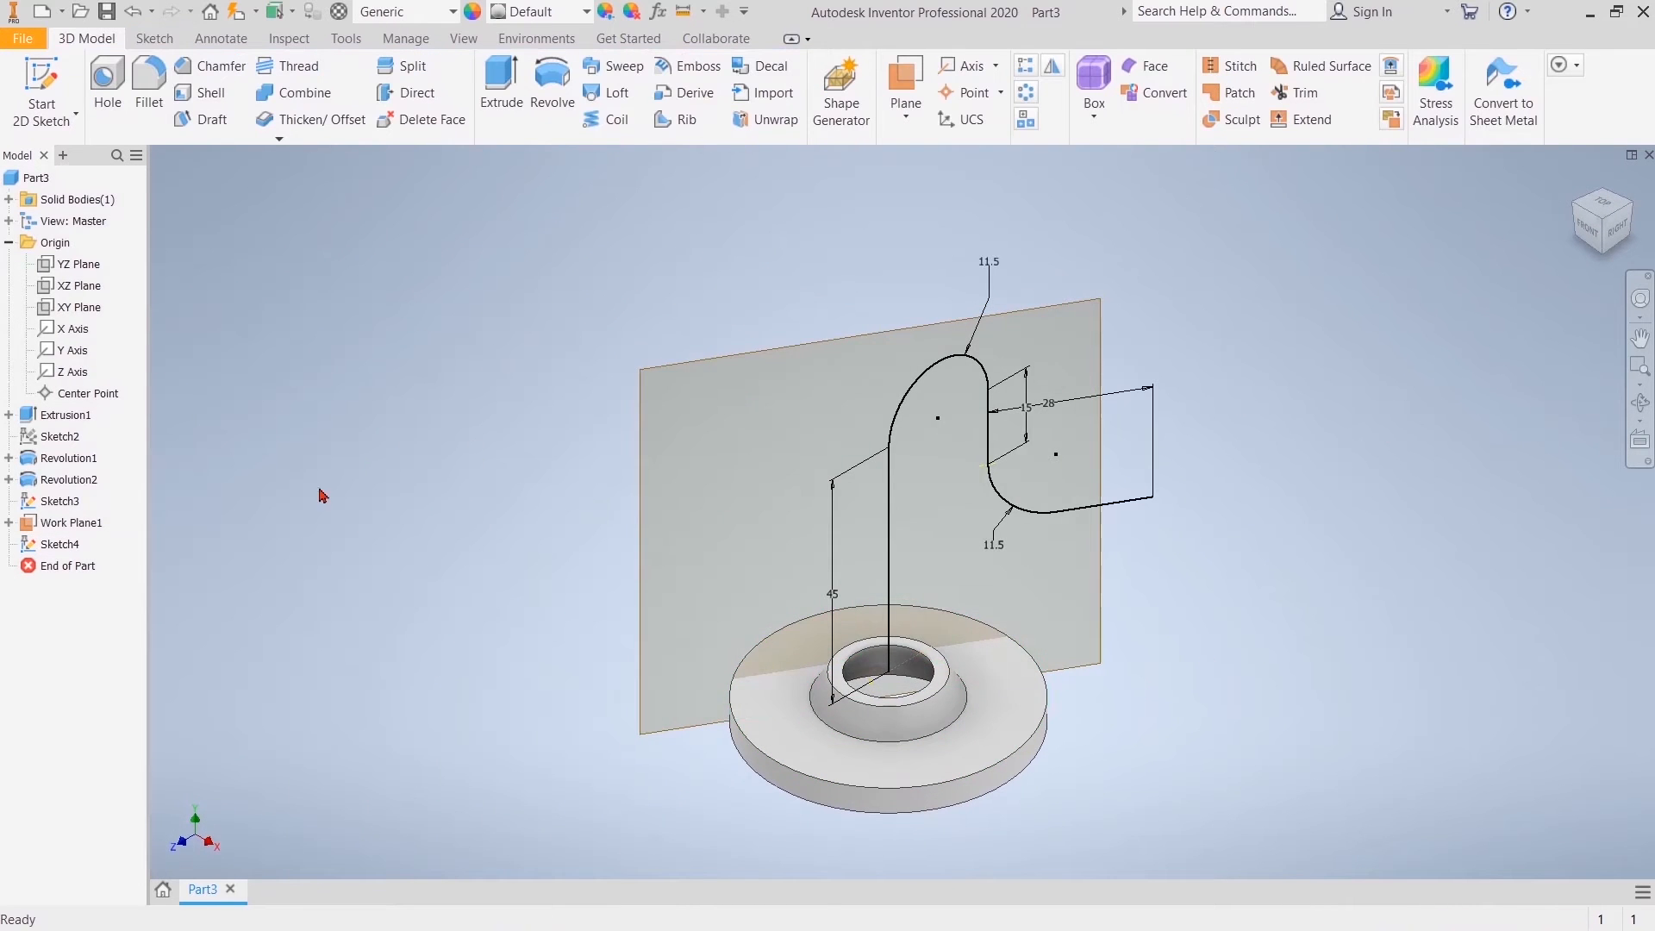
Step: Hide the angled work plane
{"action": "left_click", "coordinate": [57, 524]}
{"action": "right_click", "coordinate": [57, 527]}
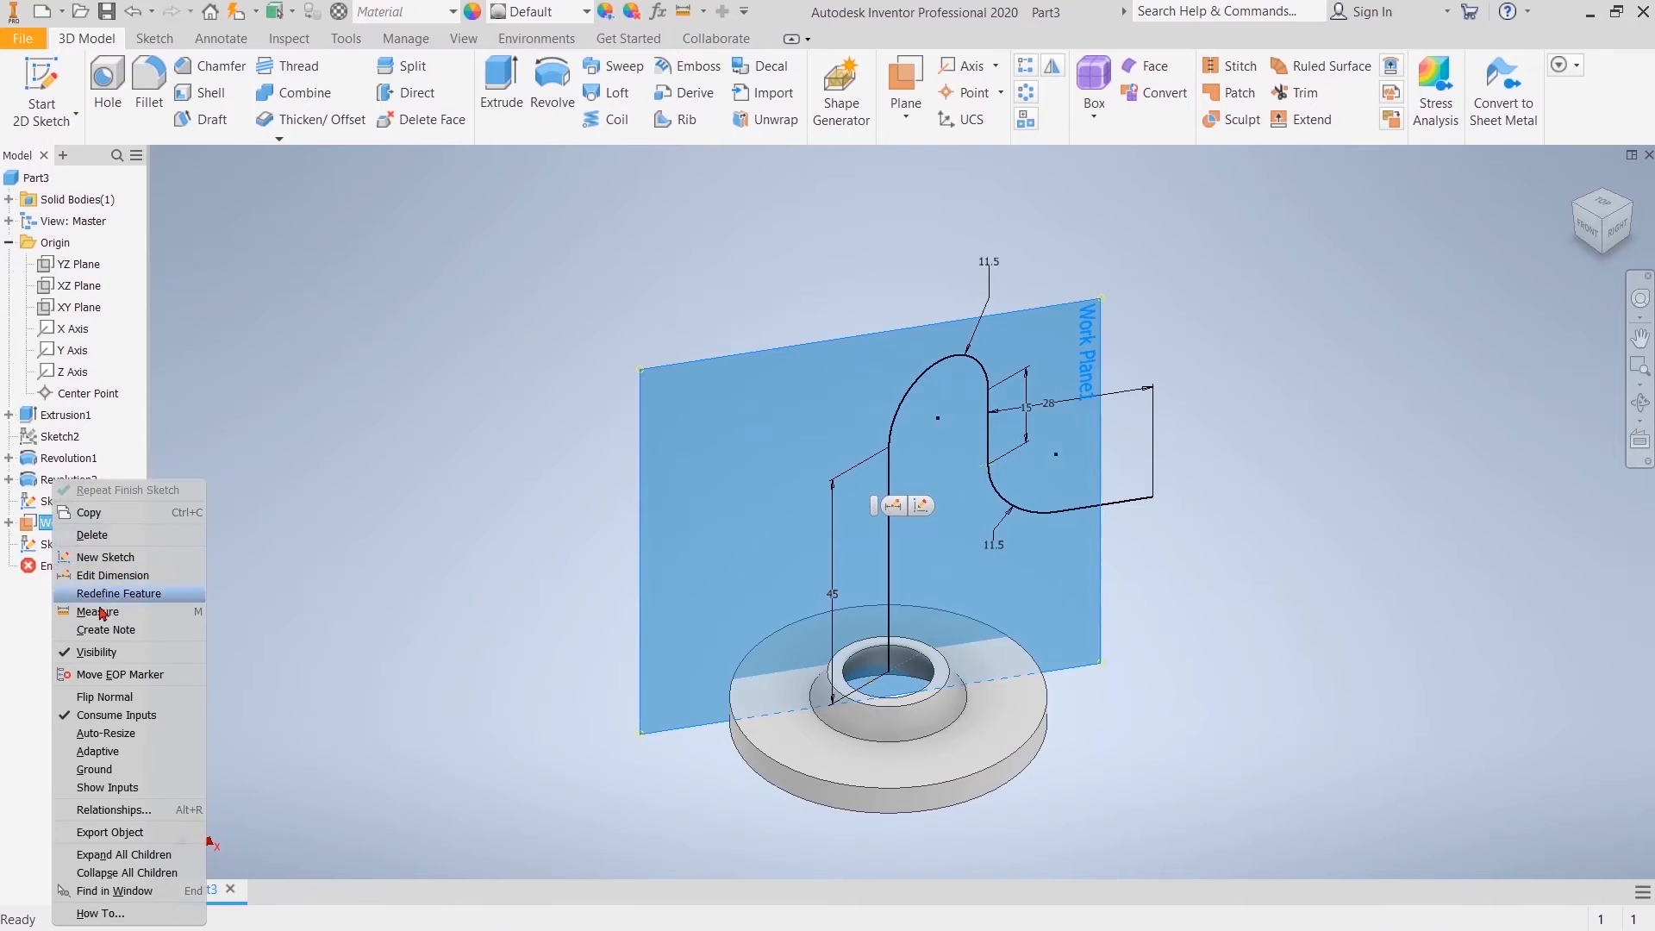
{"action": "left_click", "coordinate": [95, 662]}
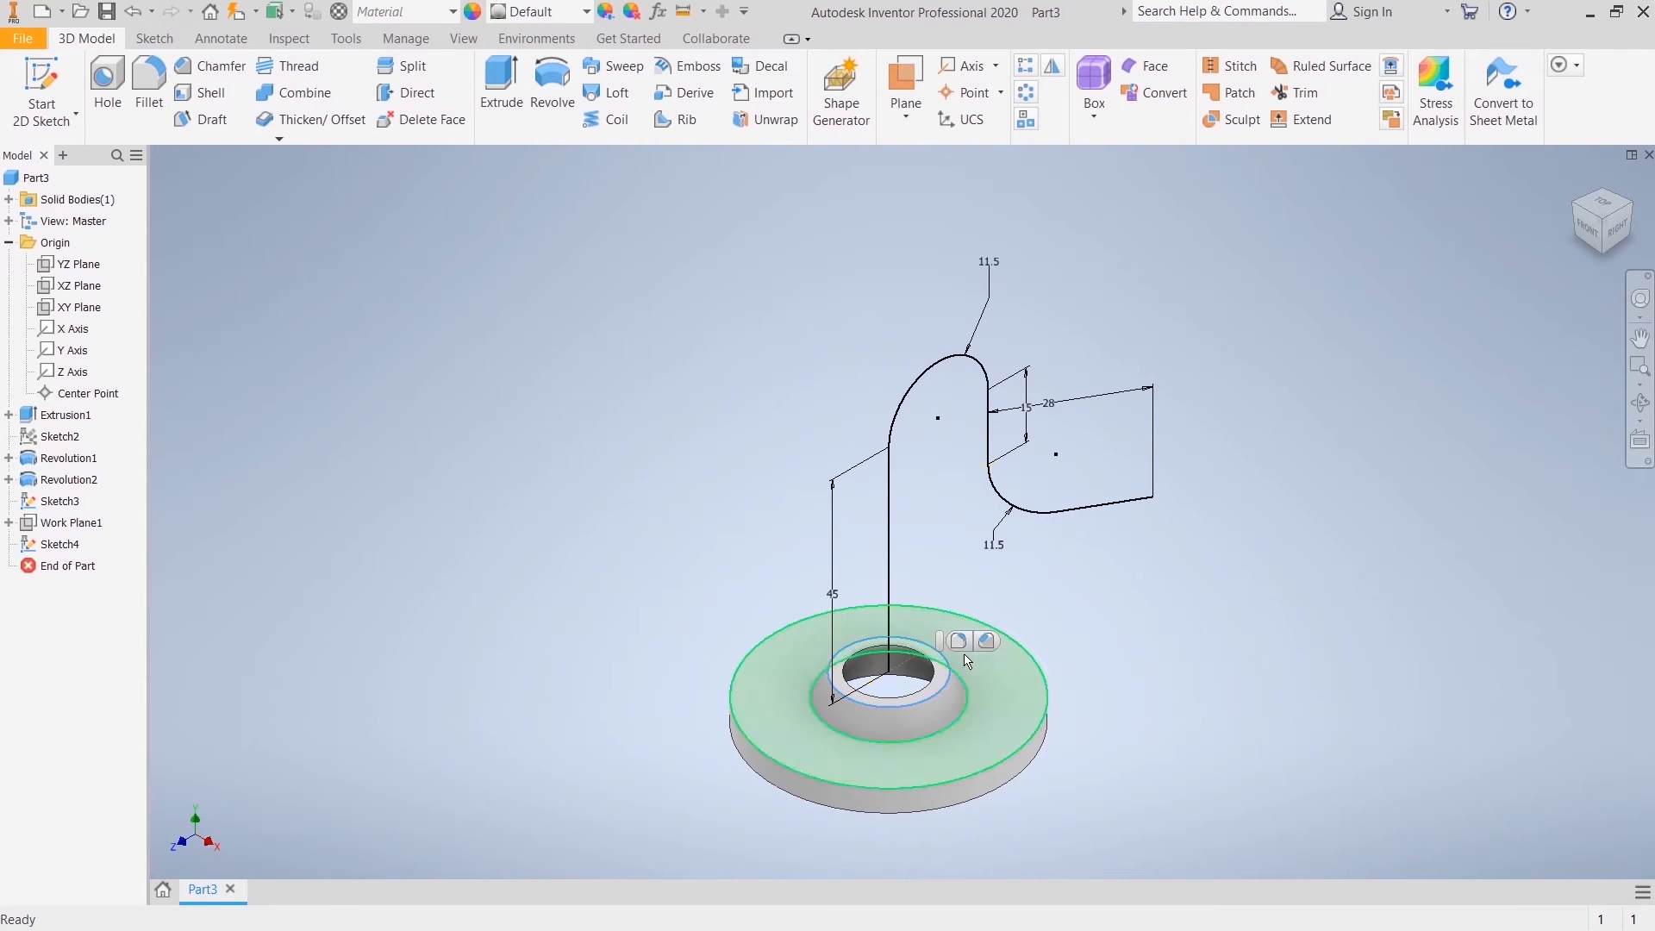
Step: Create a sketch on the conical neck's upper face with its outer circular edge projected, and finish the sketch
{"action": "scroll", "coordinate": [931, 668], "scroll_direction": "down", "scroll_amount": 3}
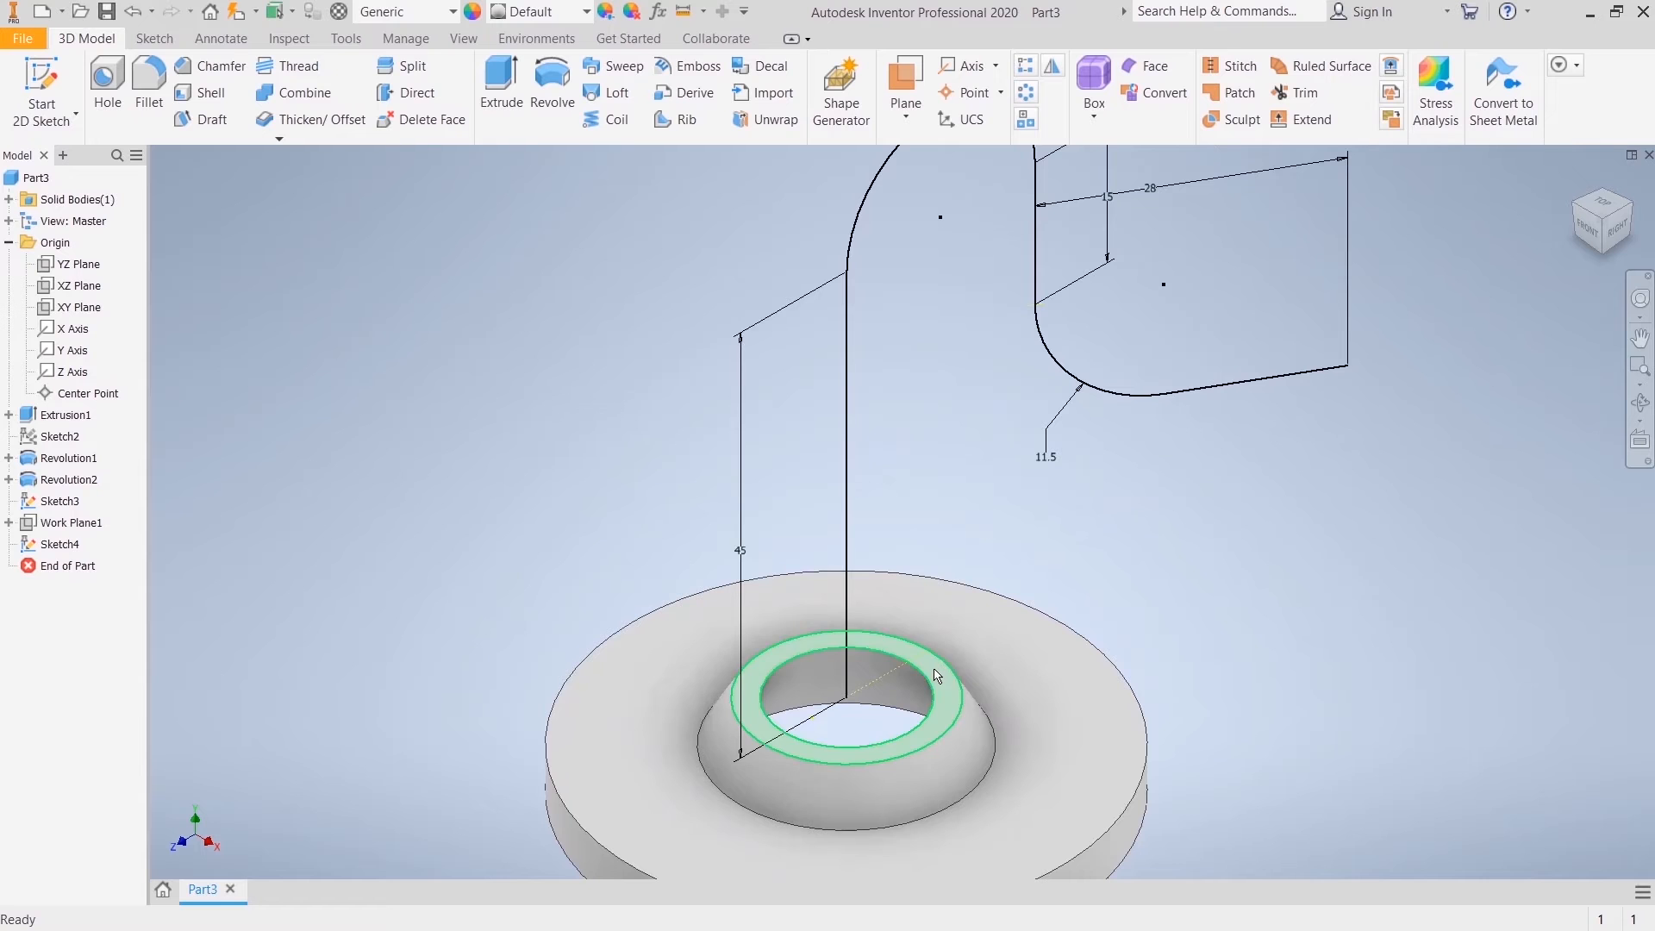
{"action": "left_click", "coordinate": [935, 673]}
{"action": "key", "text": "s"}
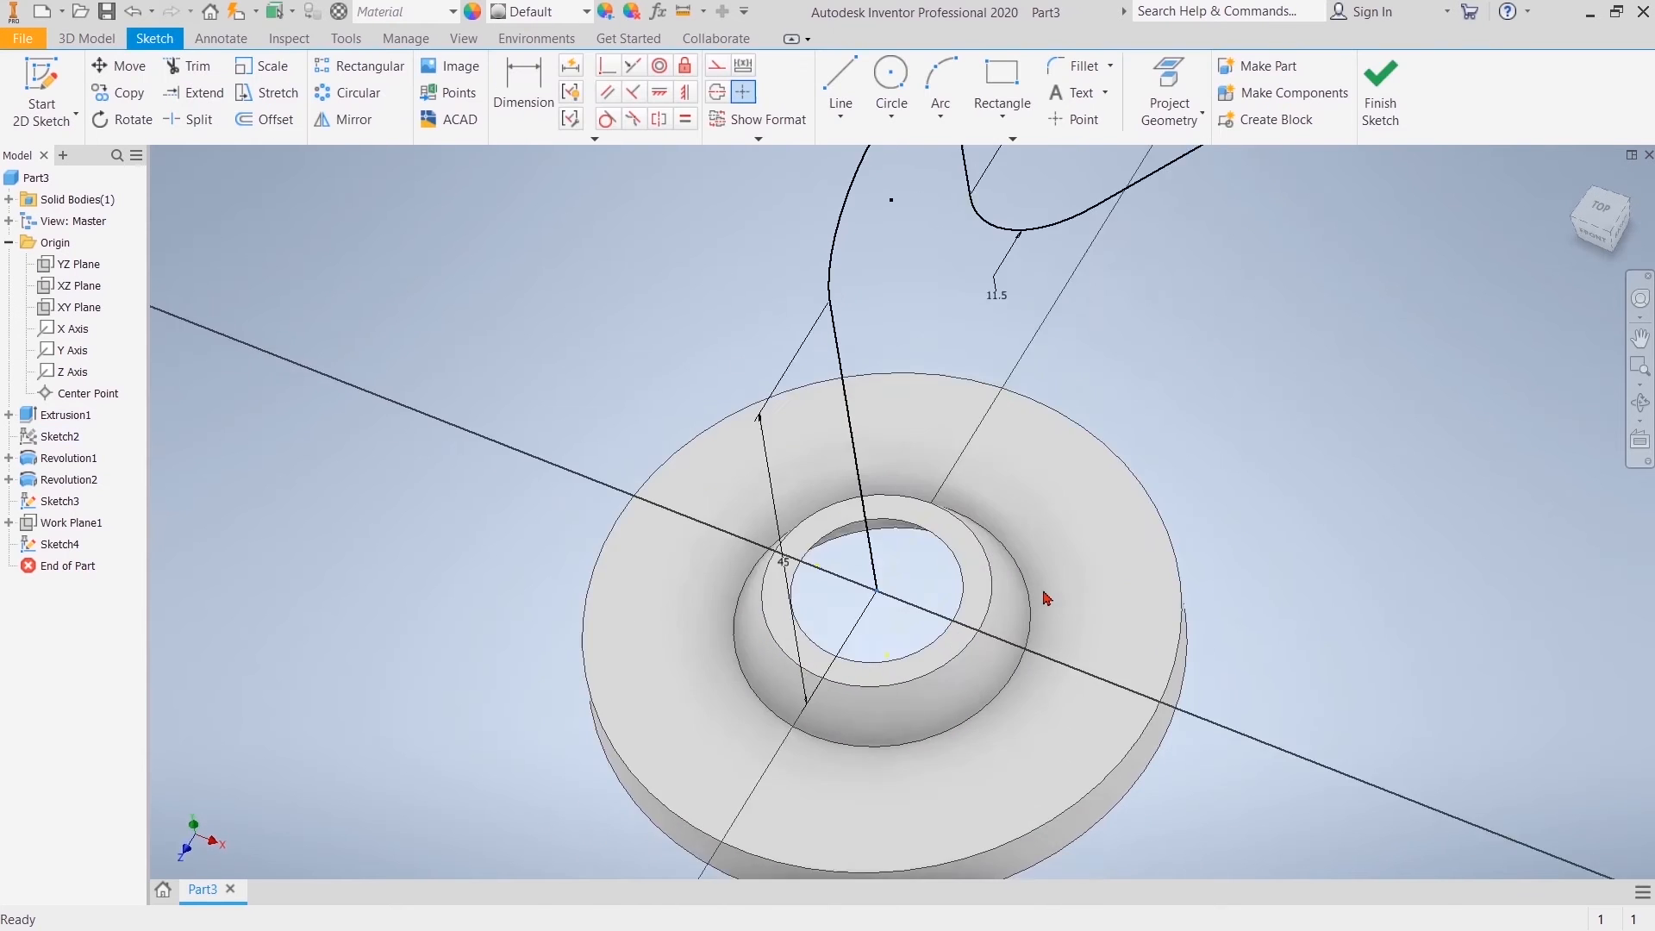
{"action": "left_click", "coordinate": [1164, 86]}
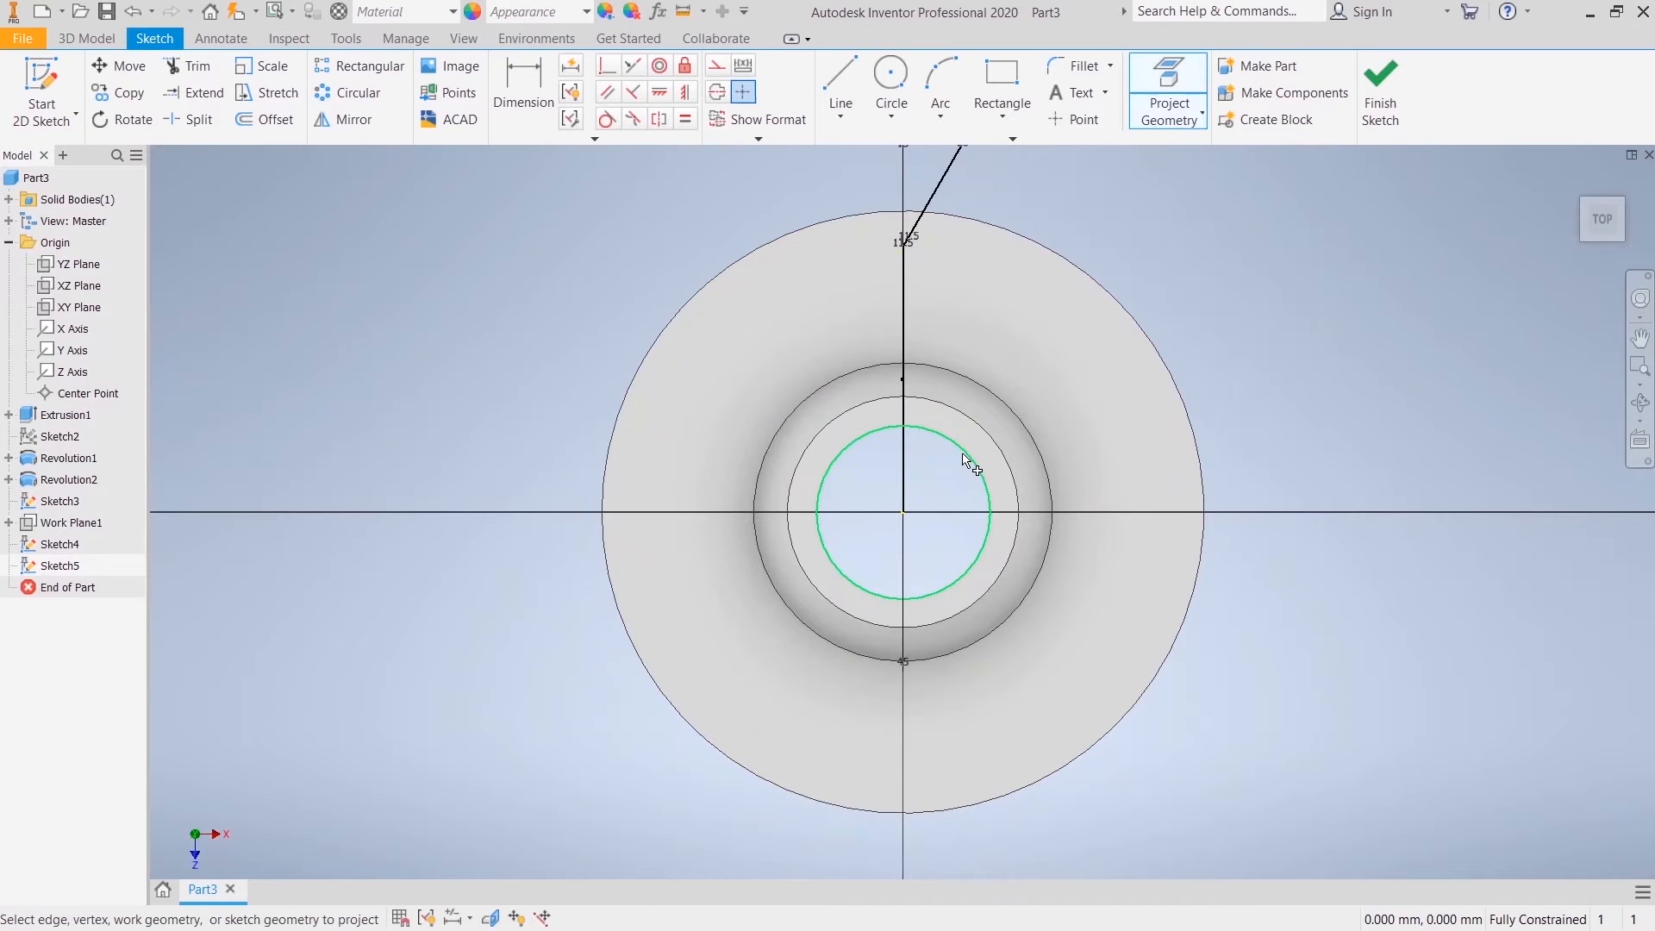
{"action": "left_click", "coordinate": [946, 412]}
{"action": "right_click", "coordinate": [945, 412]}
{"action": "left_click", "coordinate": [1095, 427]}
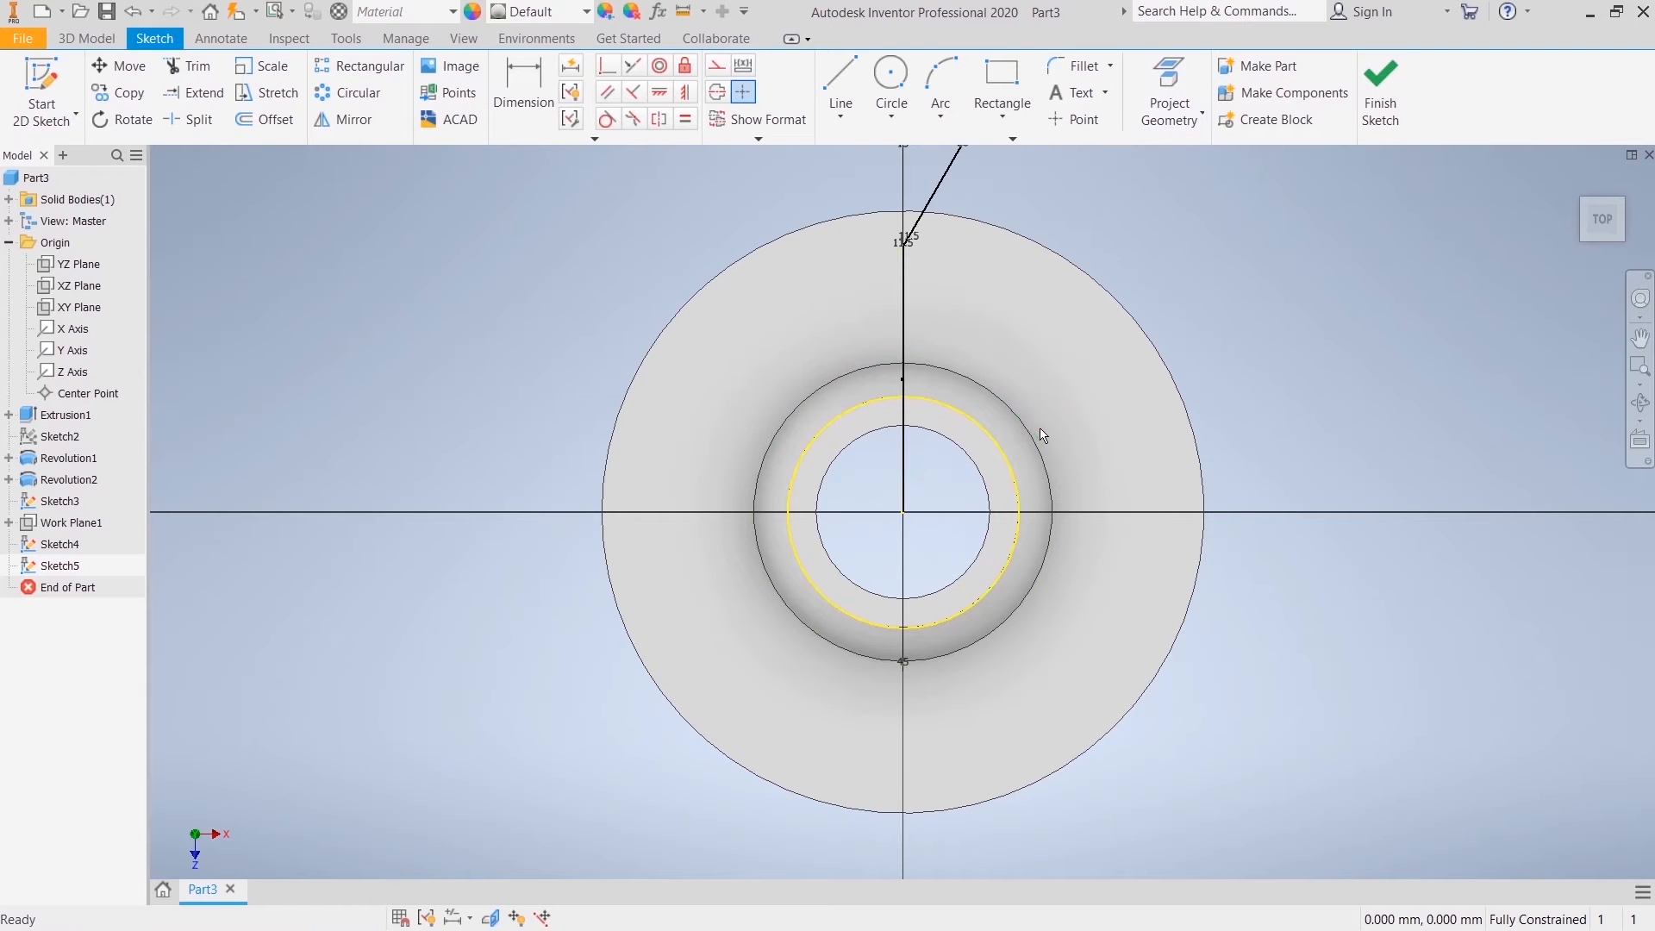
{"action": "left_click", "coordinate": [1395, 85]}
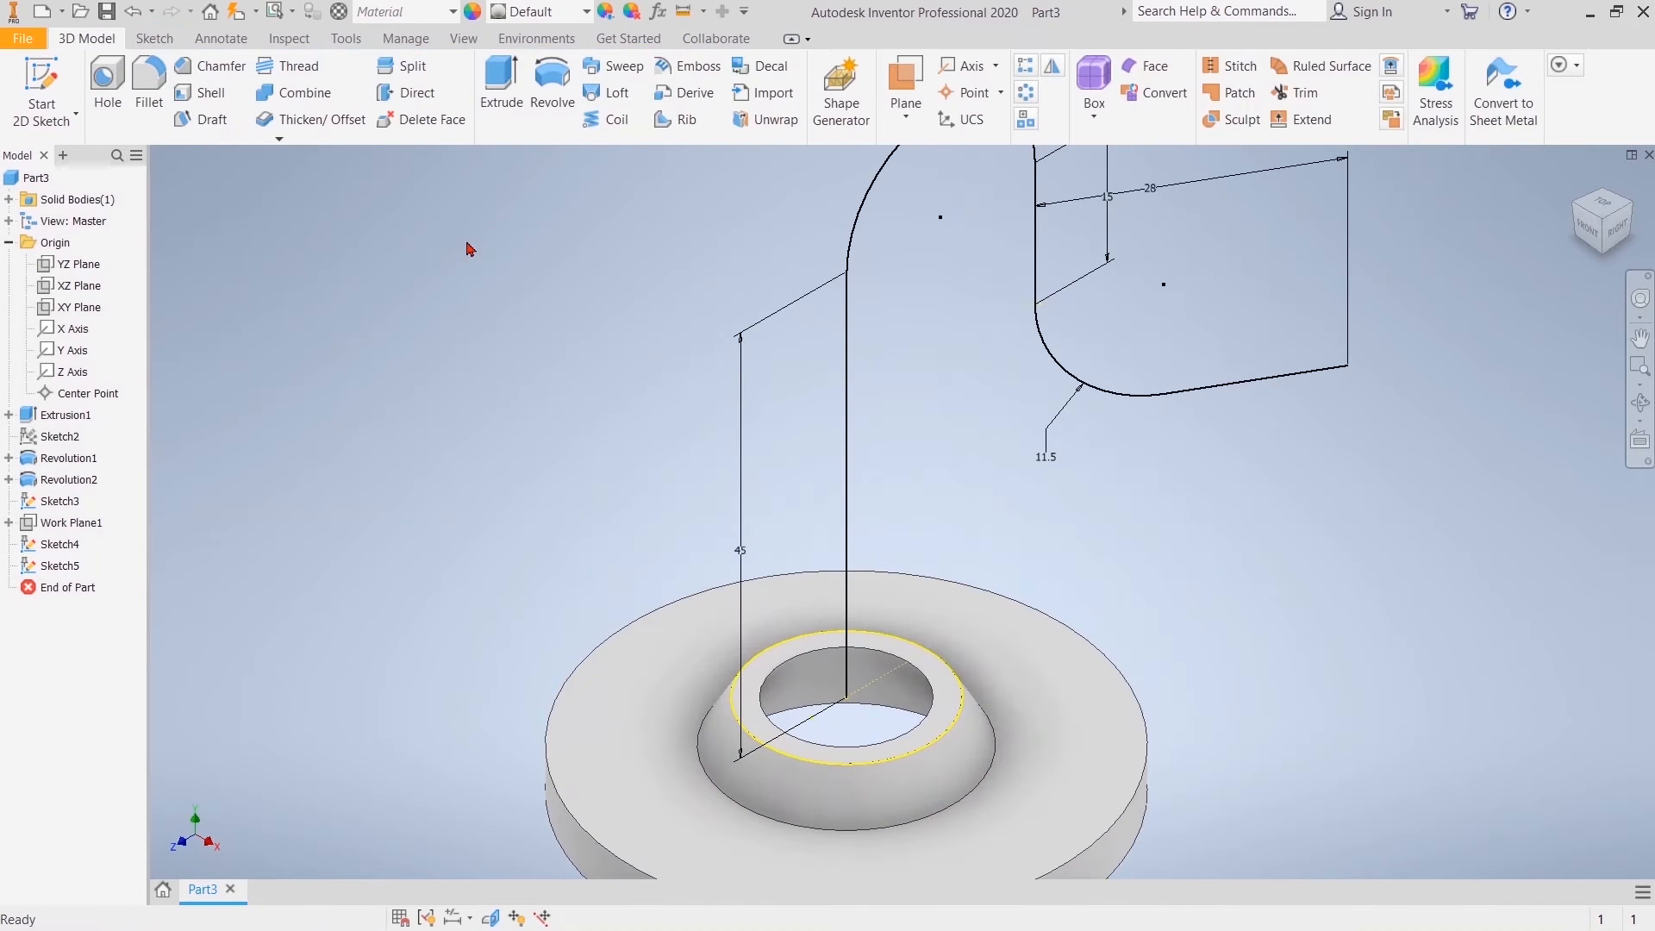
Step: Sweep the circular profile along the whole bent pipe path, joining it to the flange body
{"action": "left_click", "coordinate": [611, 67]}
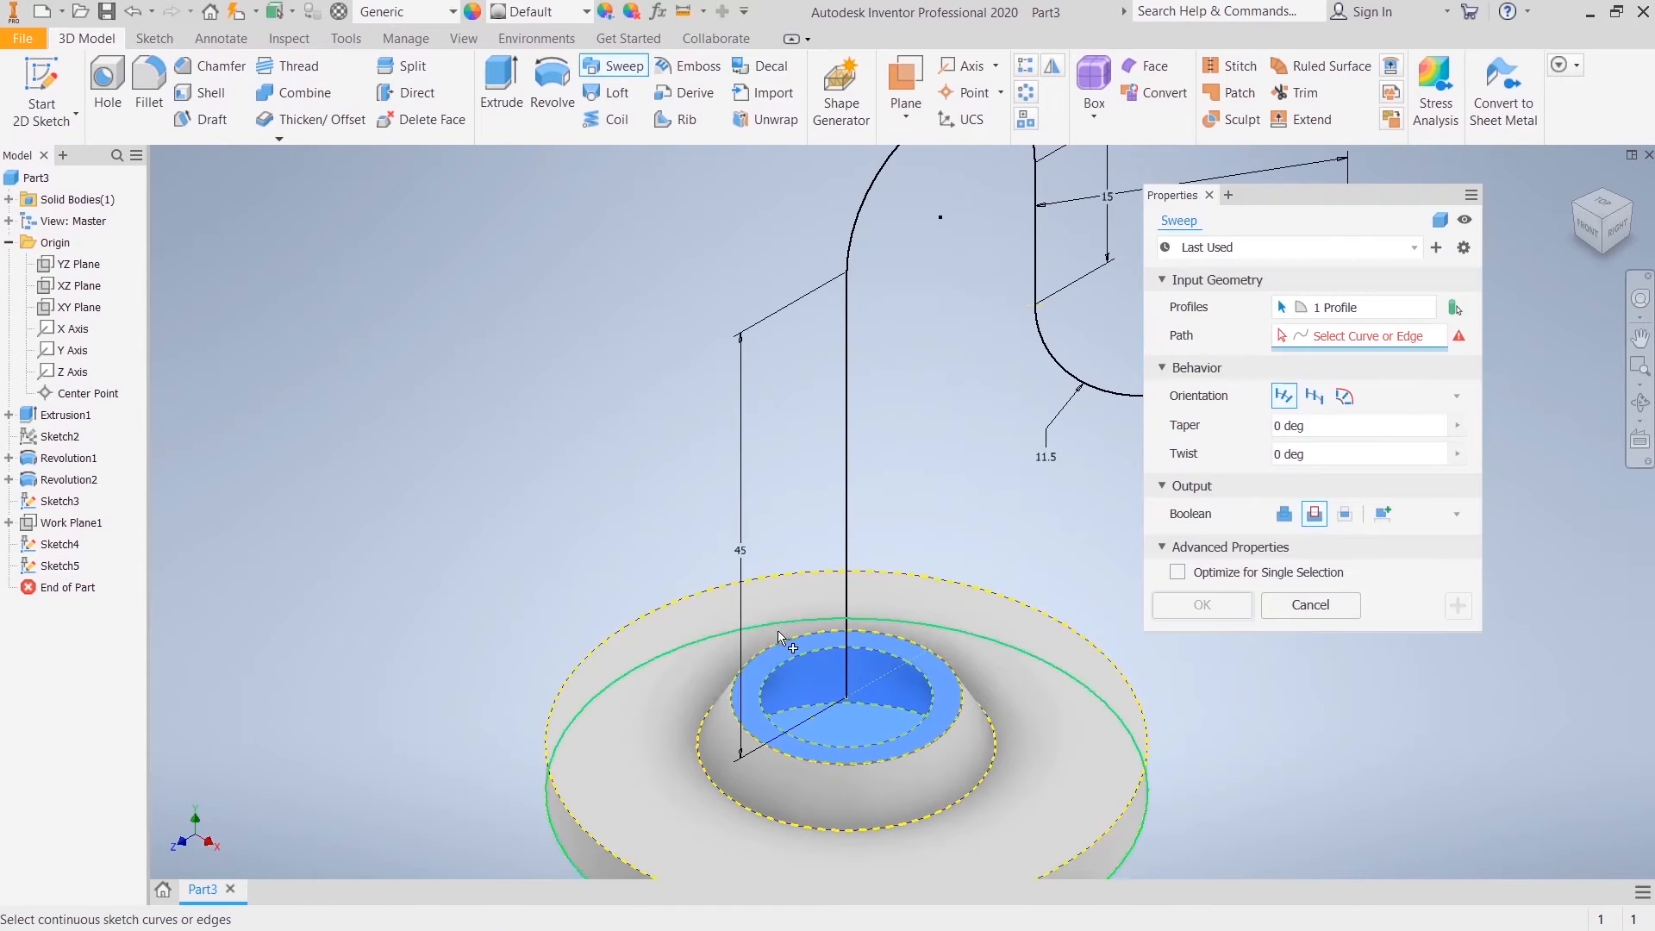
{"action": "middle_click_drag", "start_coordinate": [954, 556], "coordinate": [695, 565]}
{"action": "scroll", "coordinate": [695, 563], "scroll_direction": "up", "scroll_amount": 3}
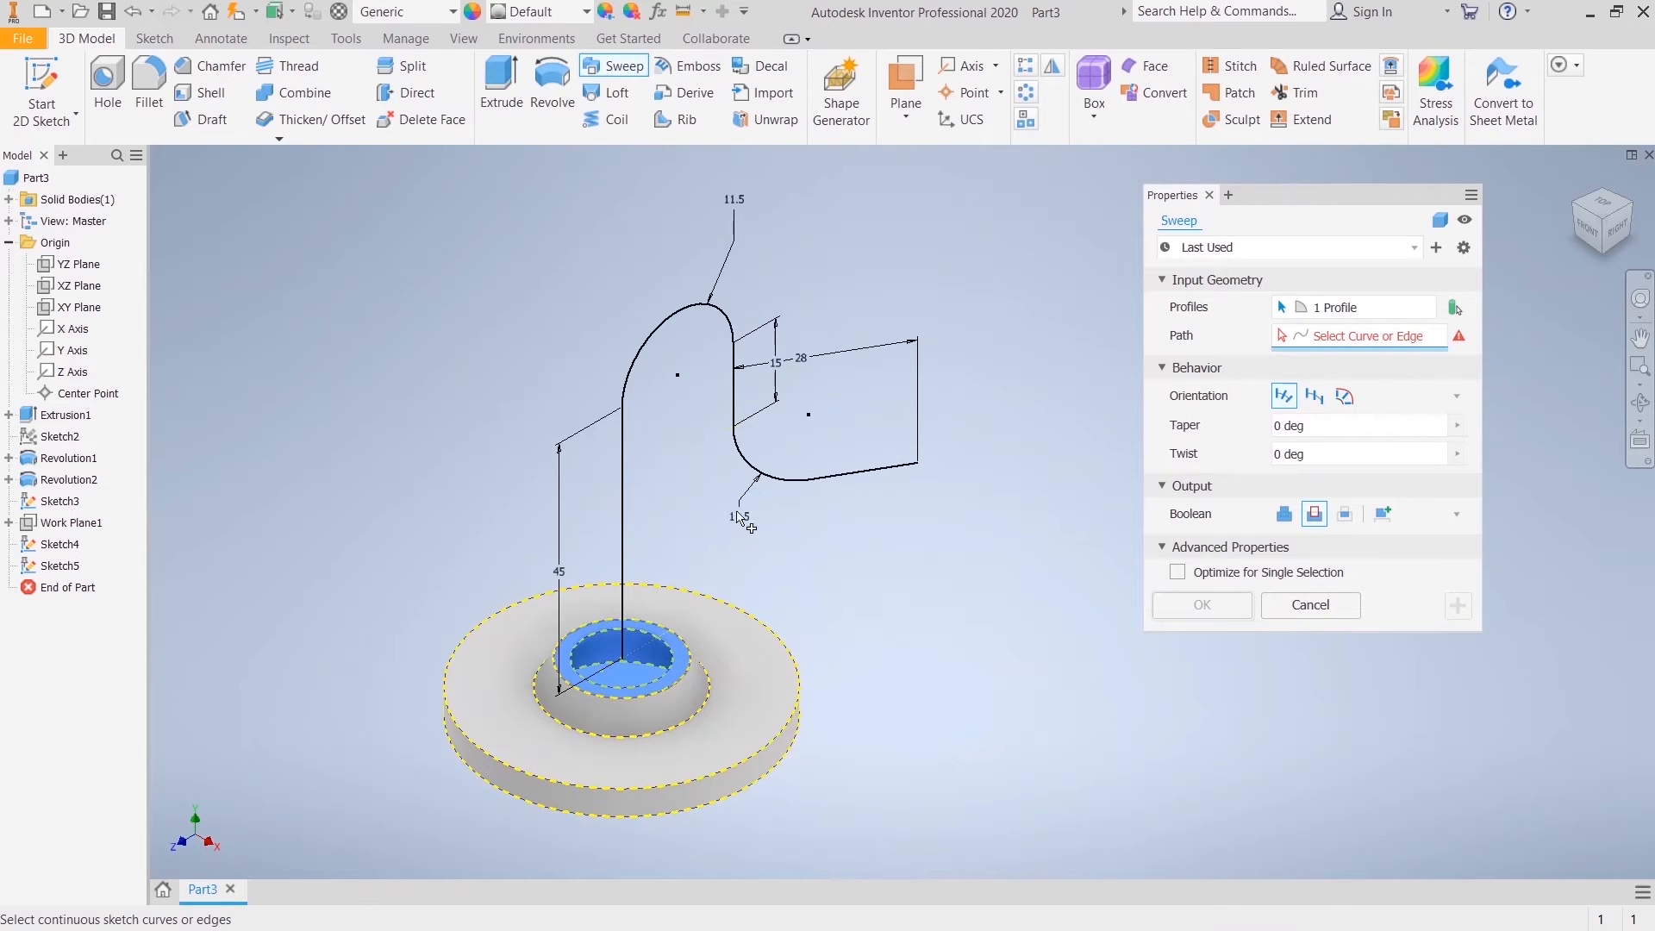
{"action": "left_click", "coordinate": [649, 348]}
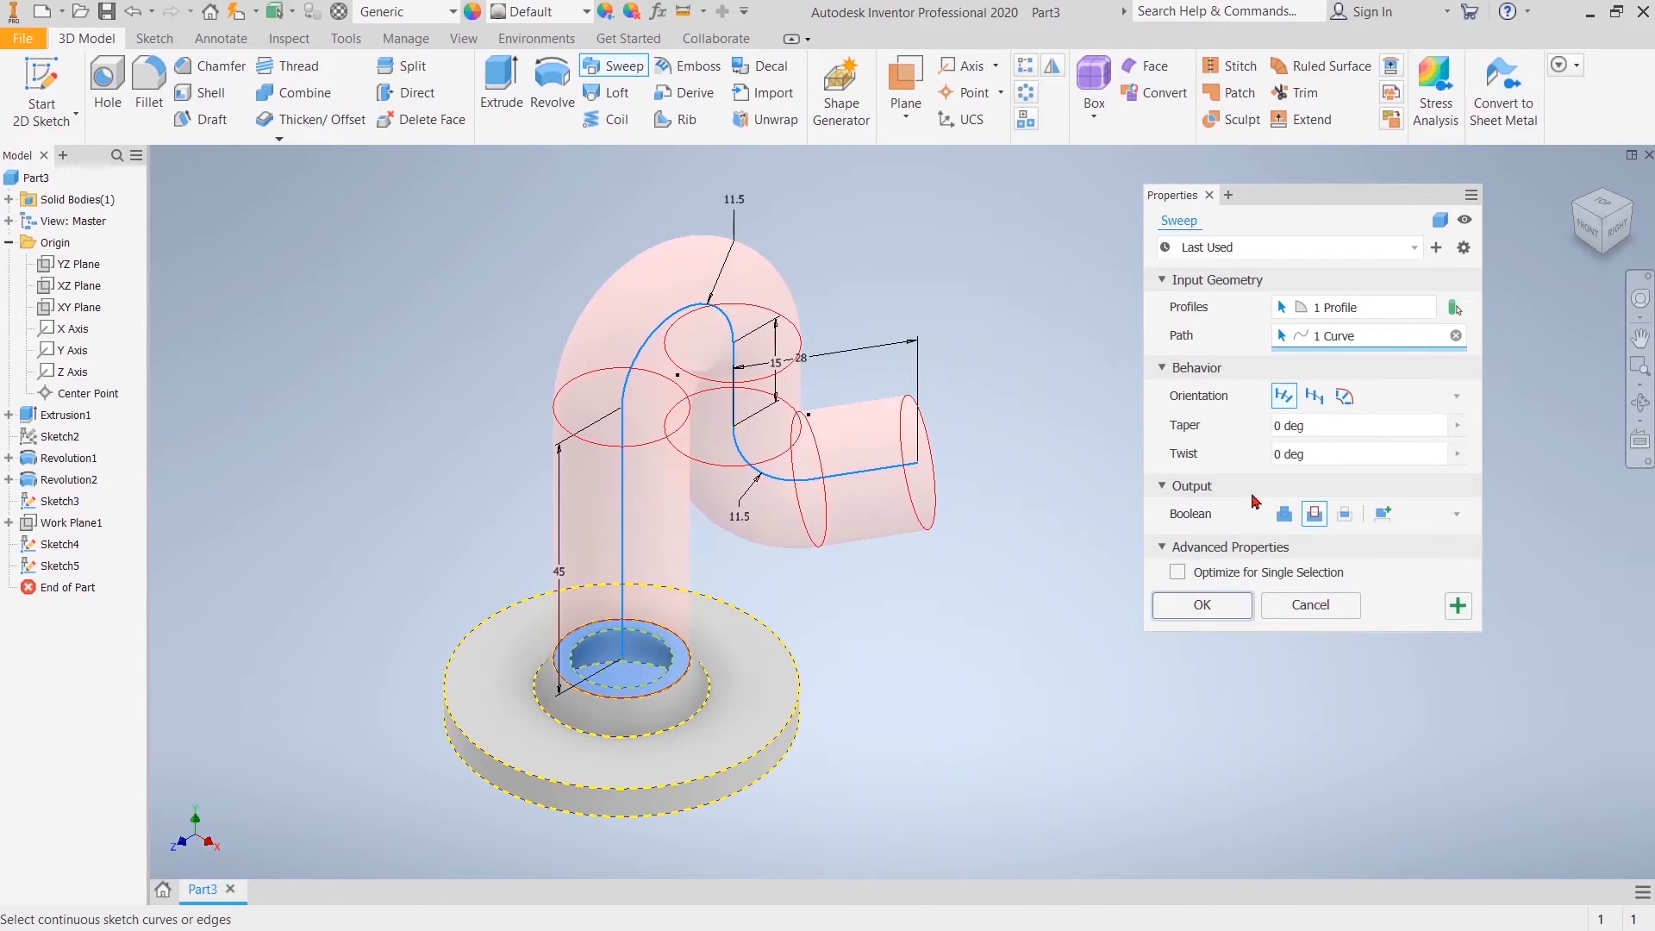
{"action": "left_click", "coordinate": [1284, 517]}
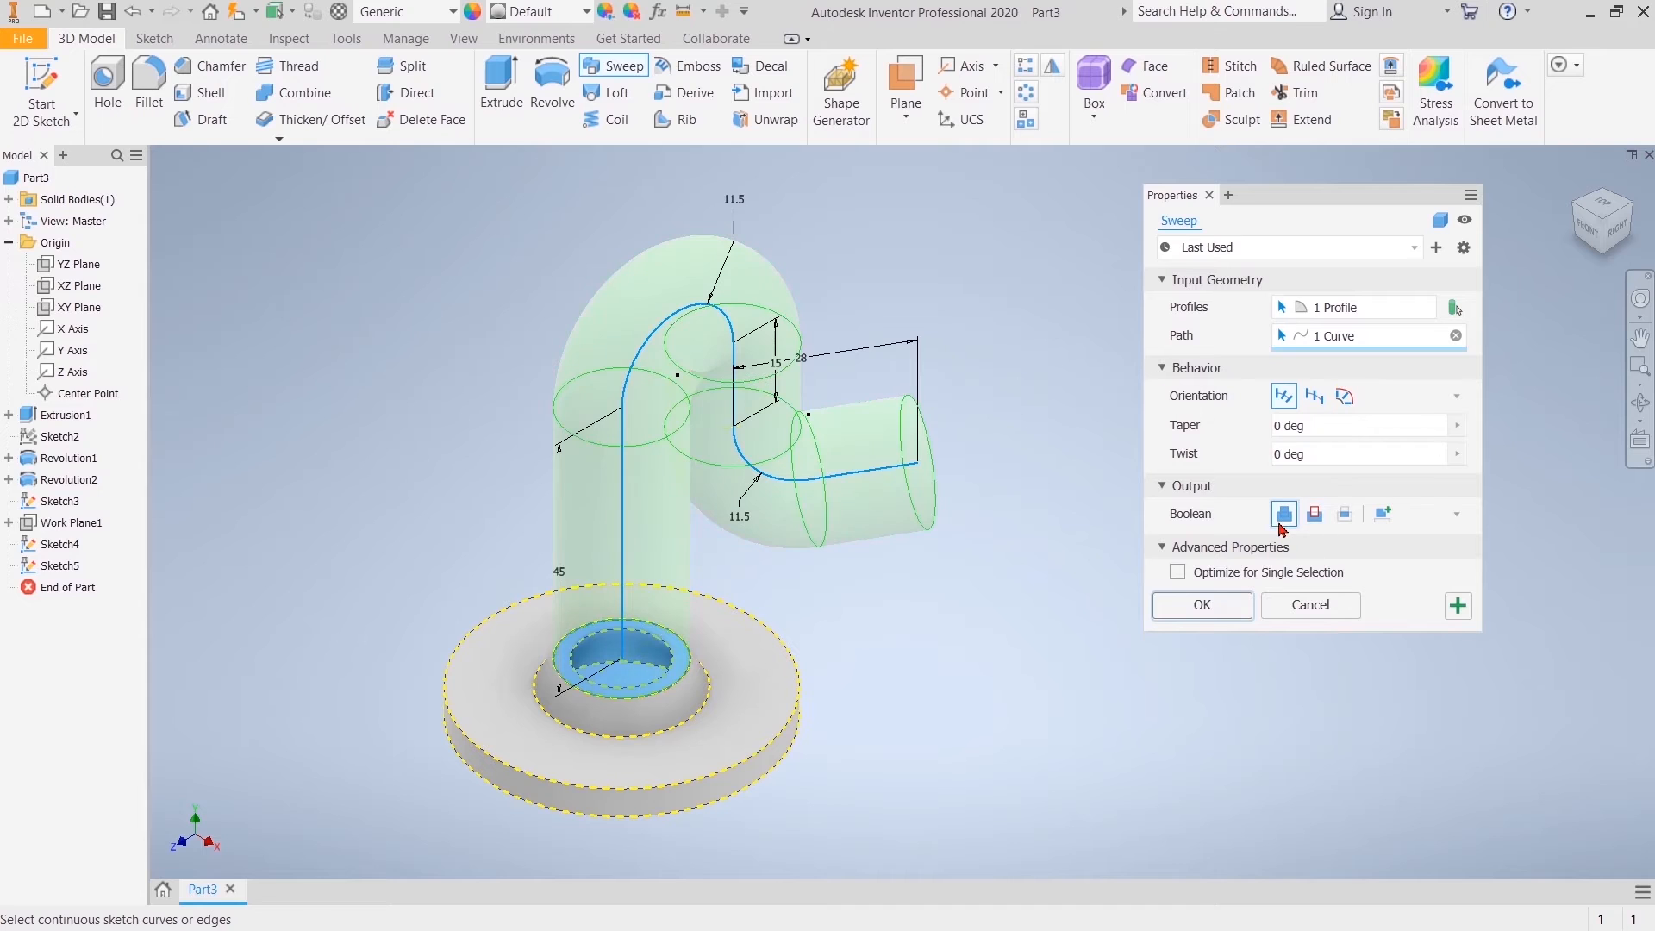
{"action": "left_click", "coordinate": [1204, 606]}
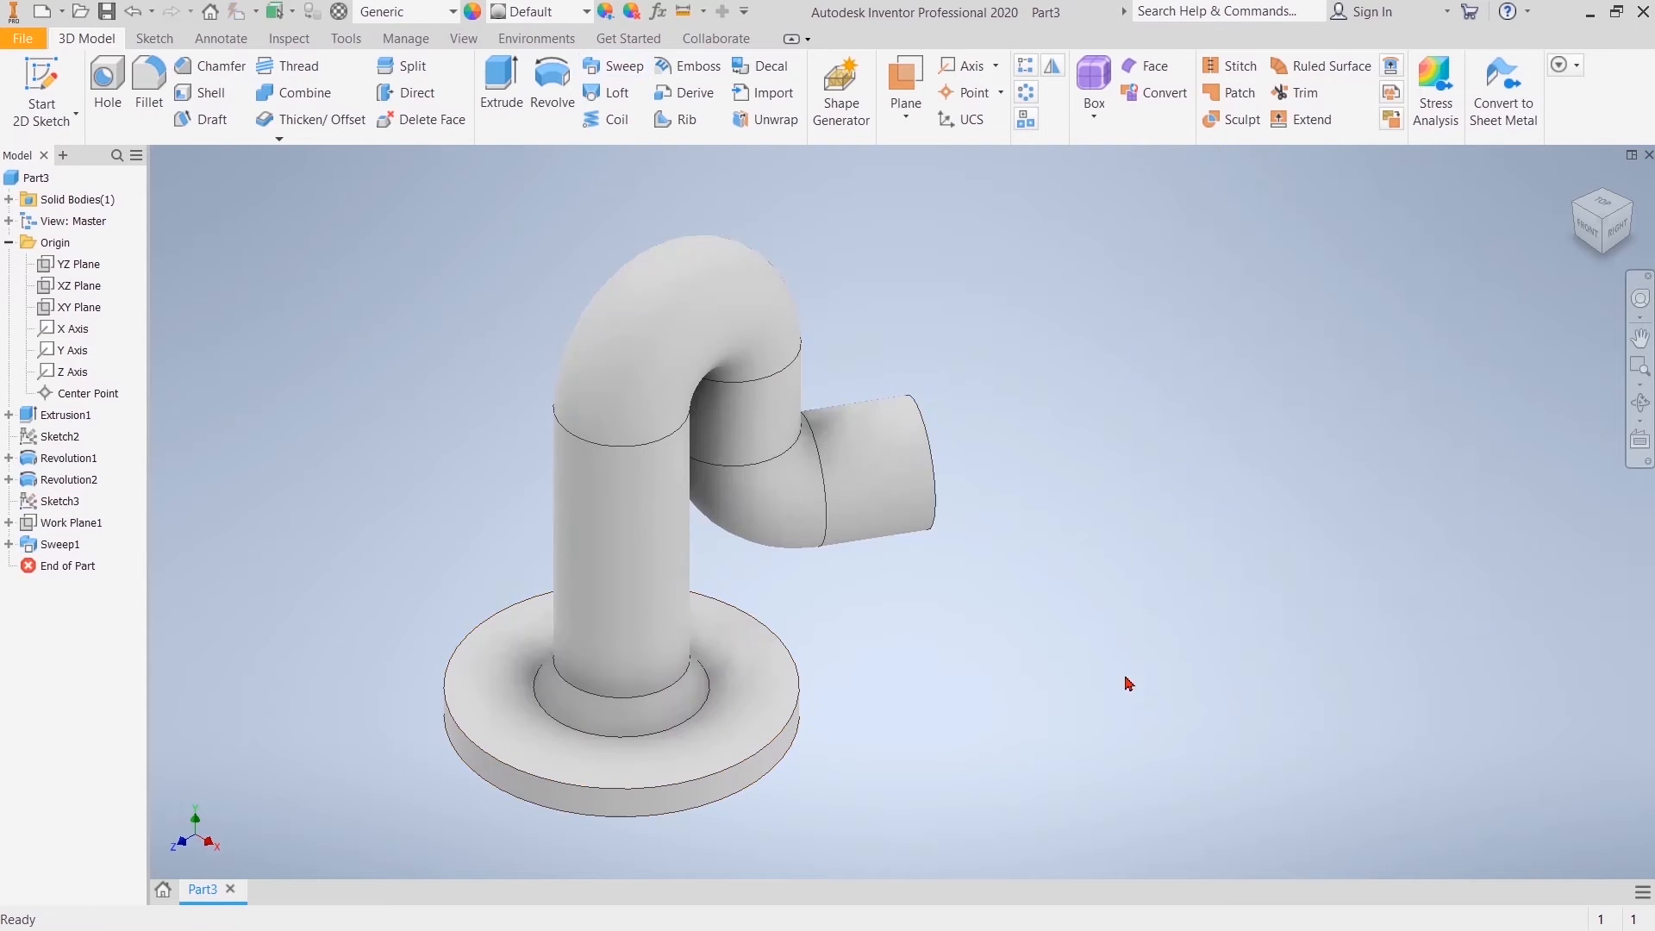
Step: Edit the sweep's circular profile sketch and project the neck's inner bore edge into it
{"action": "left_click", "coordinate": [10, 544]}
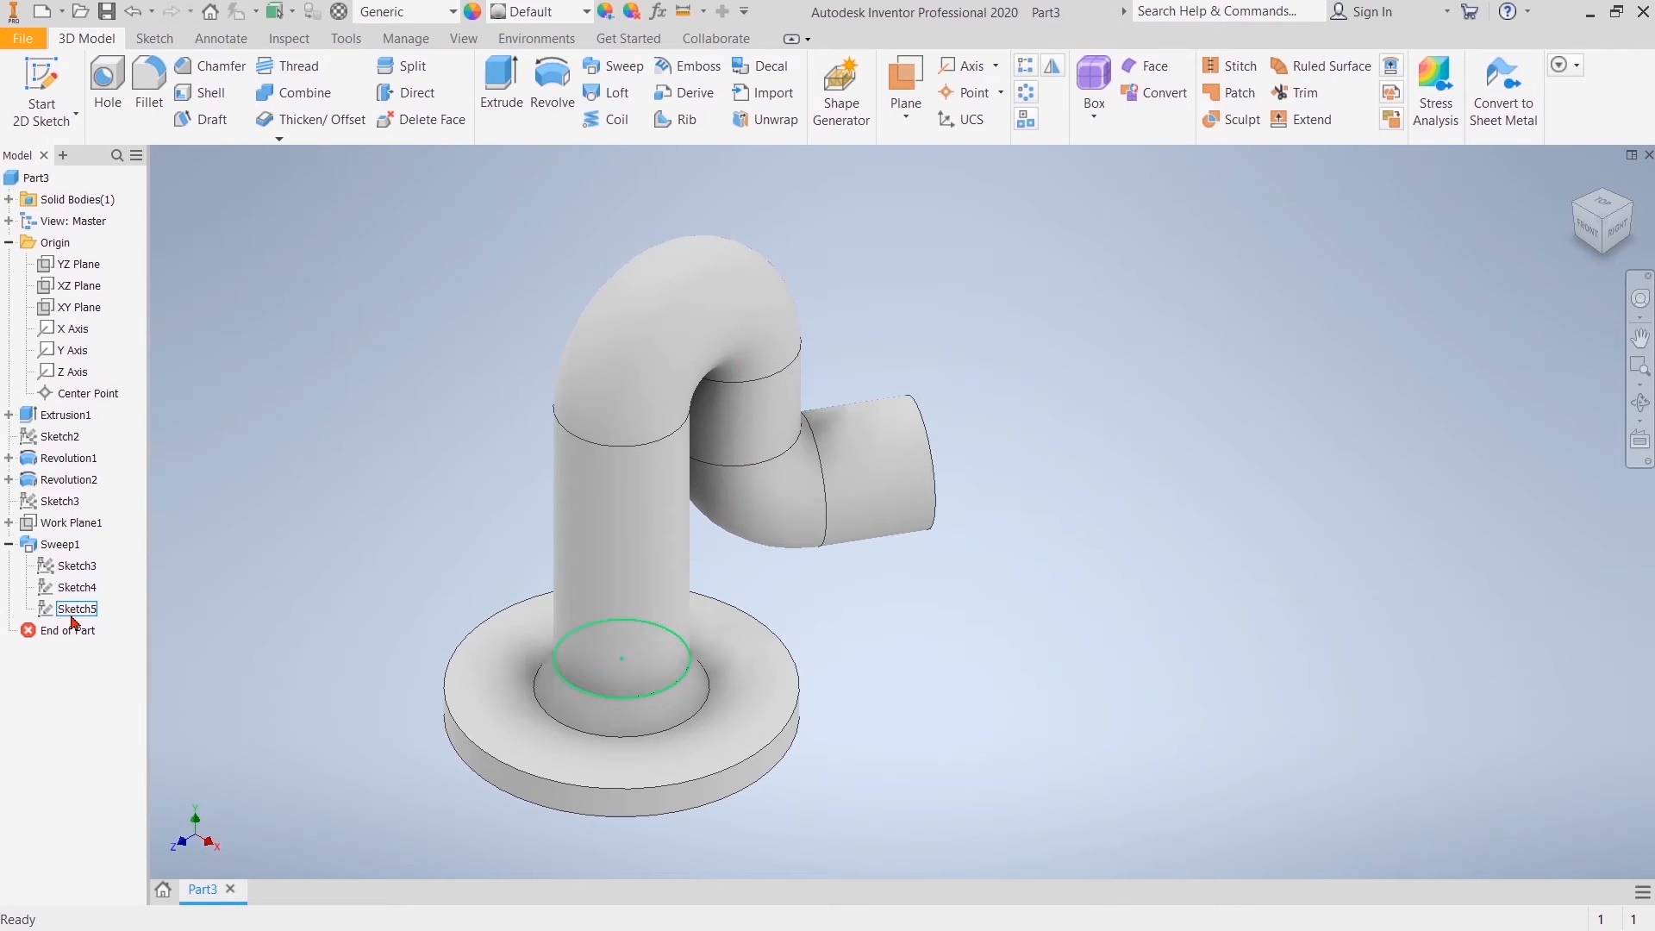
{"action": "double_click", "coordinate": [76, 610]}
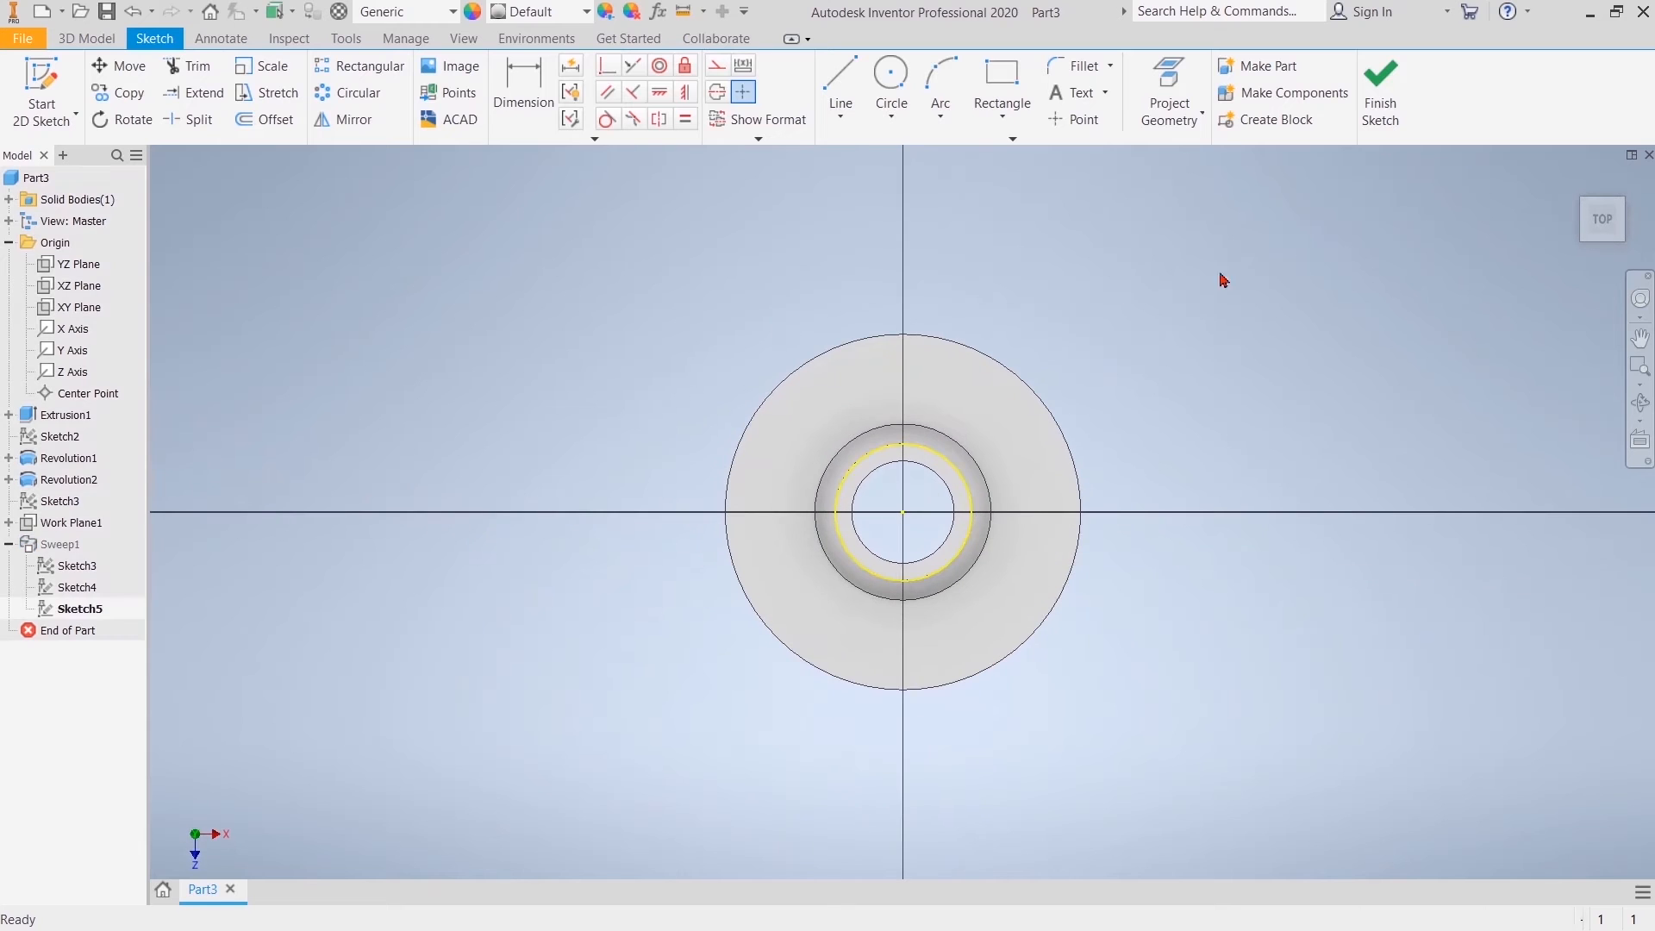
{"action": "left_click", "coordinate": [1150, 121]}
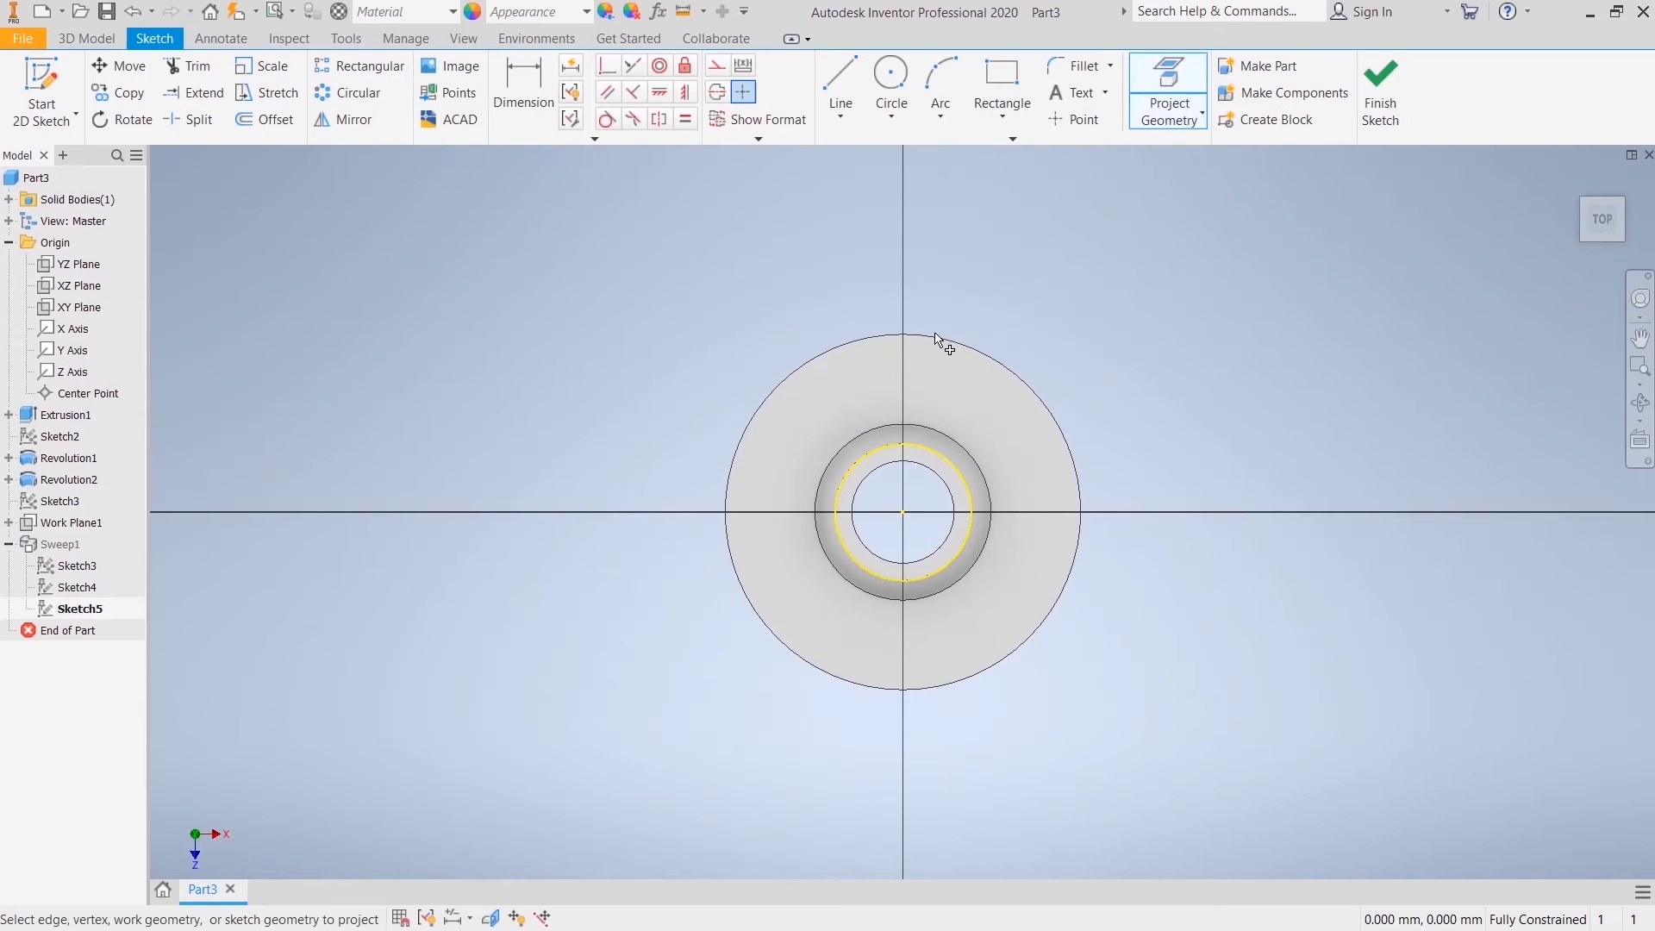
{"action": "left_click", "coordinate": [912, 463]}
{"action": "right_click", "coordinate": [917, 257]}
{"action": "left_click", "coordinate": [985, 259]}
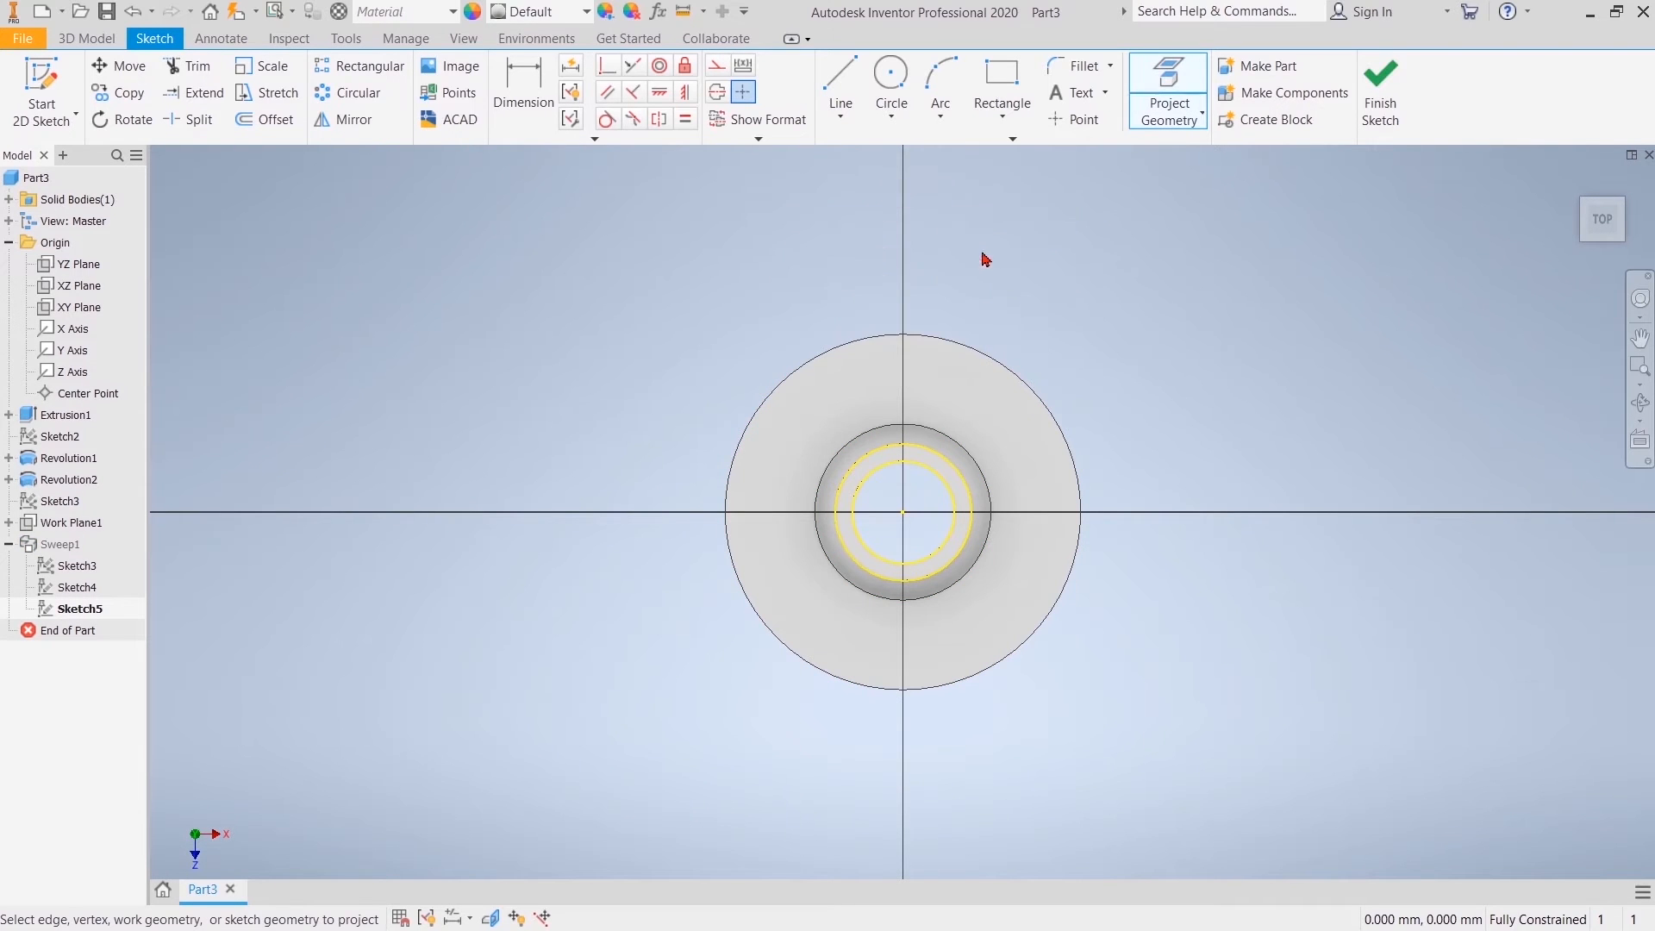
Step: Finish the profile sketch and make the lower bend's path sketch and the circular profile sketch visible
{"action": "left_click", "coordinate": [1382, 94]}
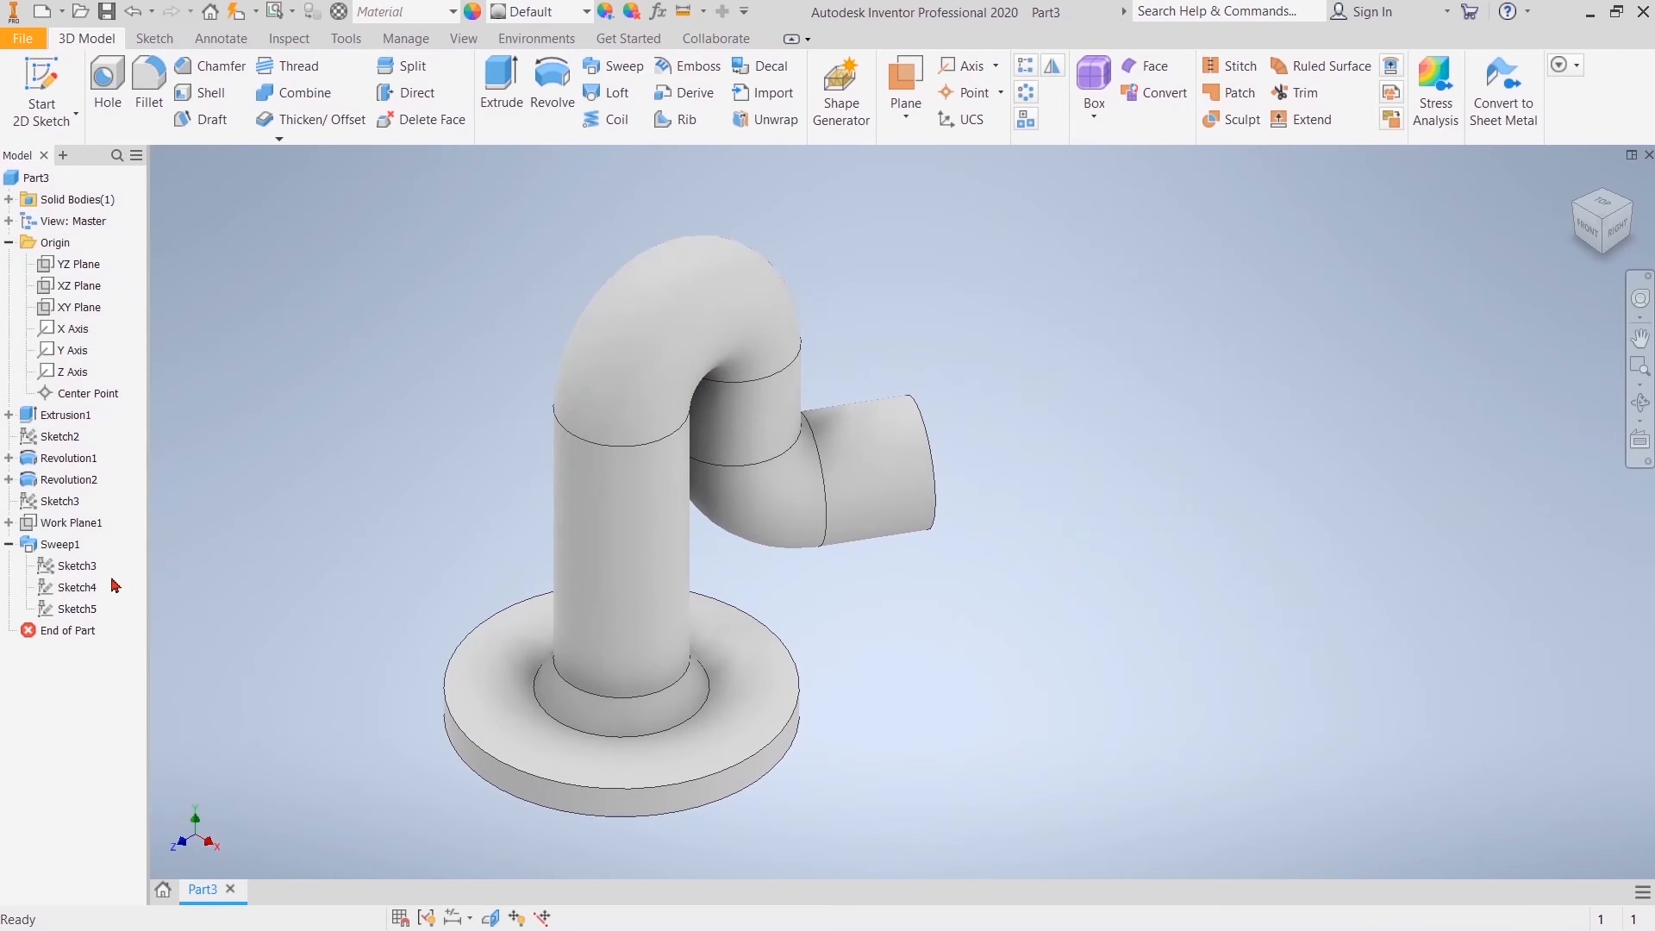
{"action": "right_click", "coordinate": [72, 565]}
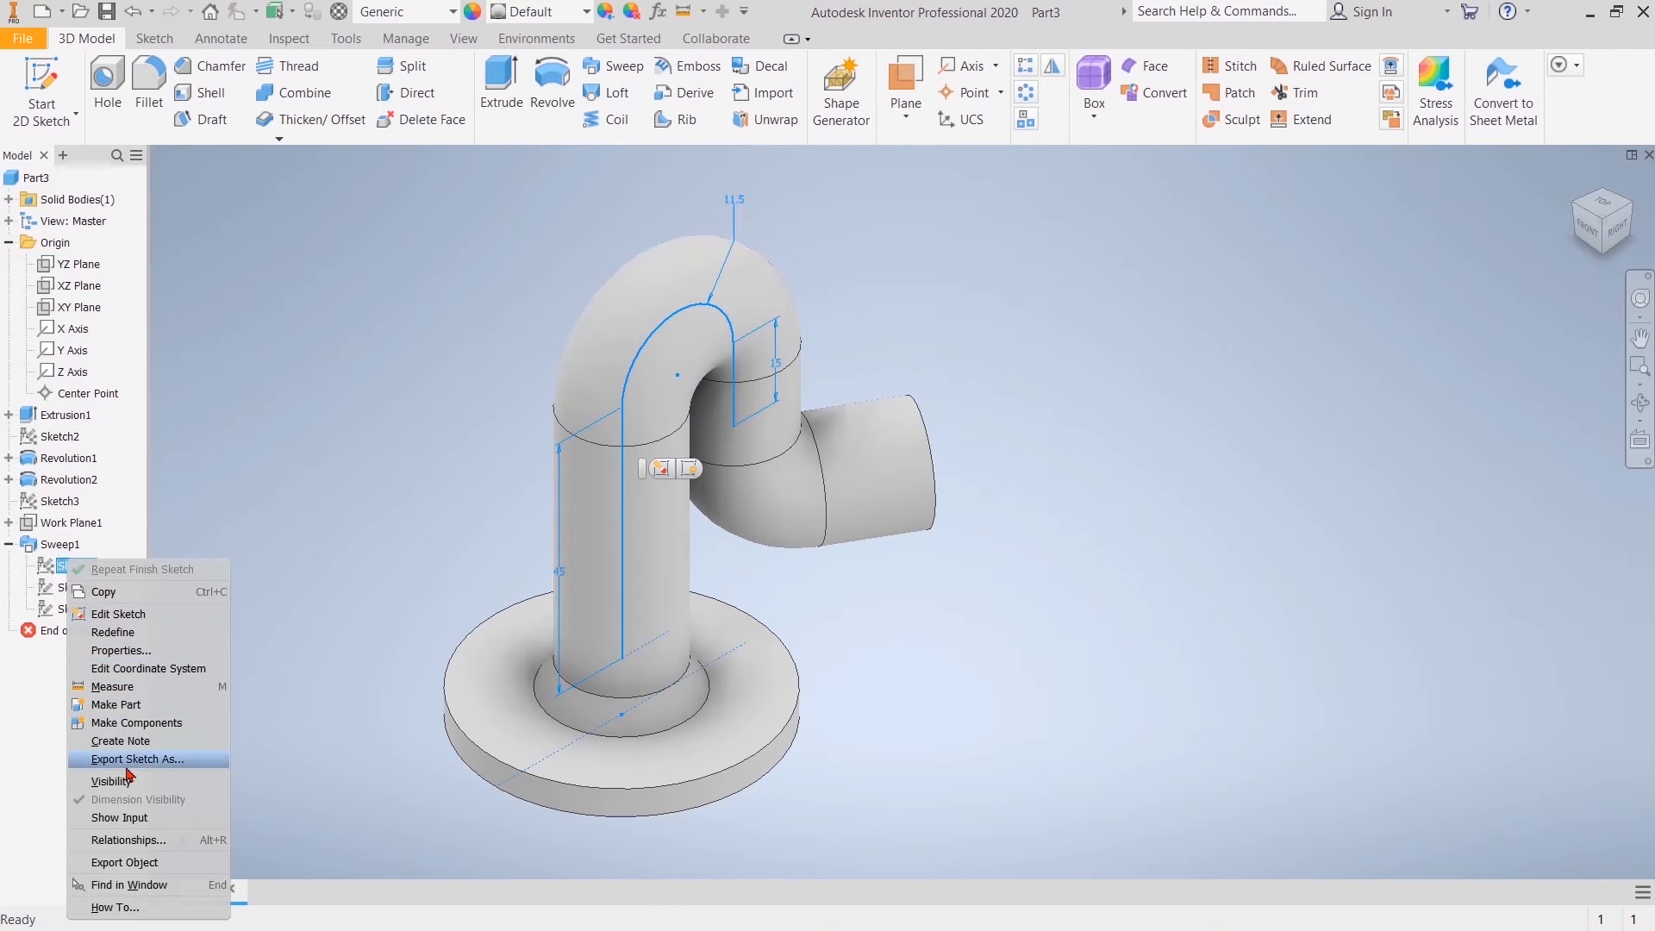
{"action": "left_click", "coordinate": [254, 590]}
{"action": "right_click", "coordinate": [69, 587]}
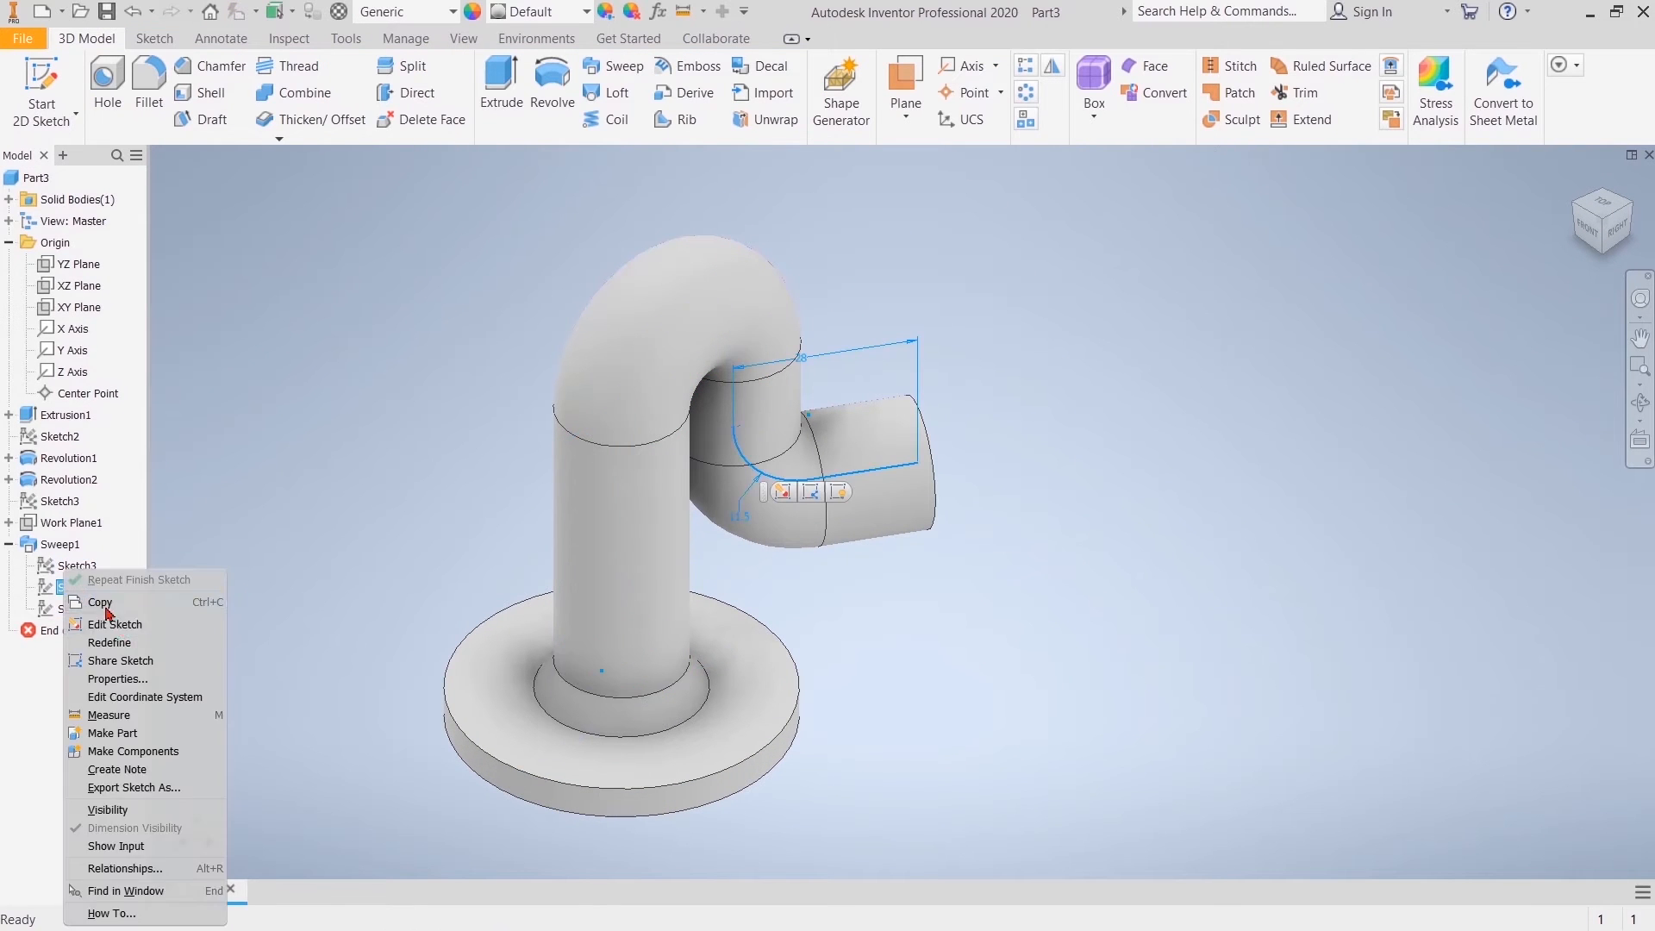
{"action": "left_click", "coordinate": [107, 809]}
{"action": "left_click", "coordinate": [84, 612]}
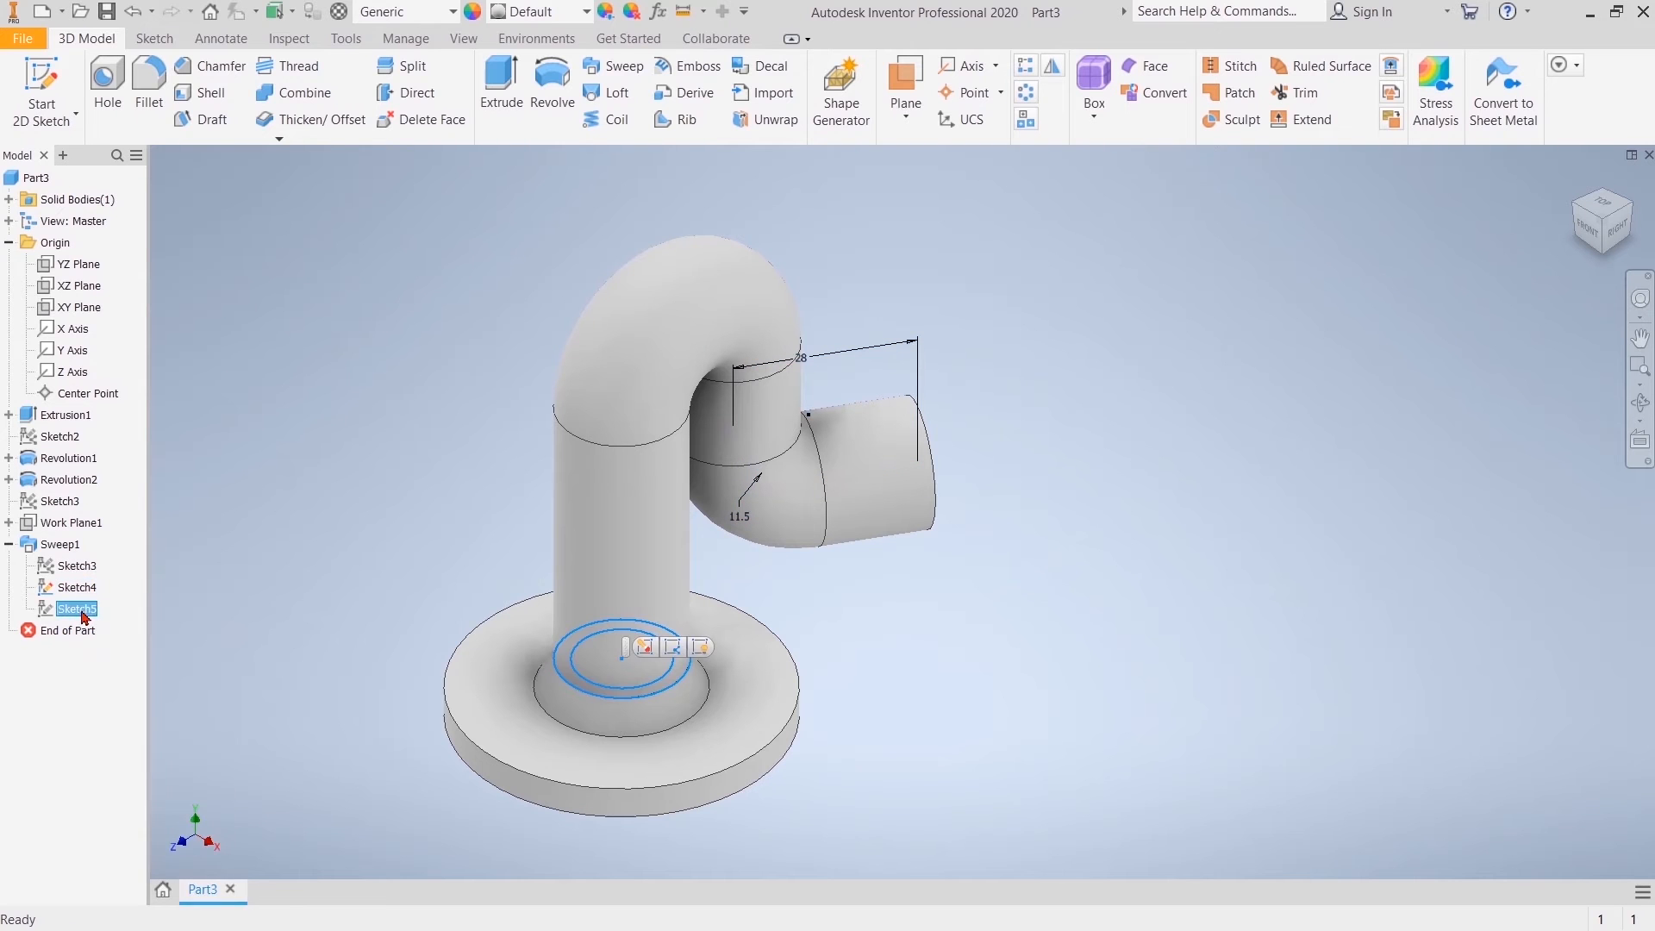
{"action": "right_click", "coordinate": [84, 612]}
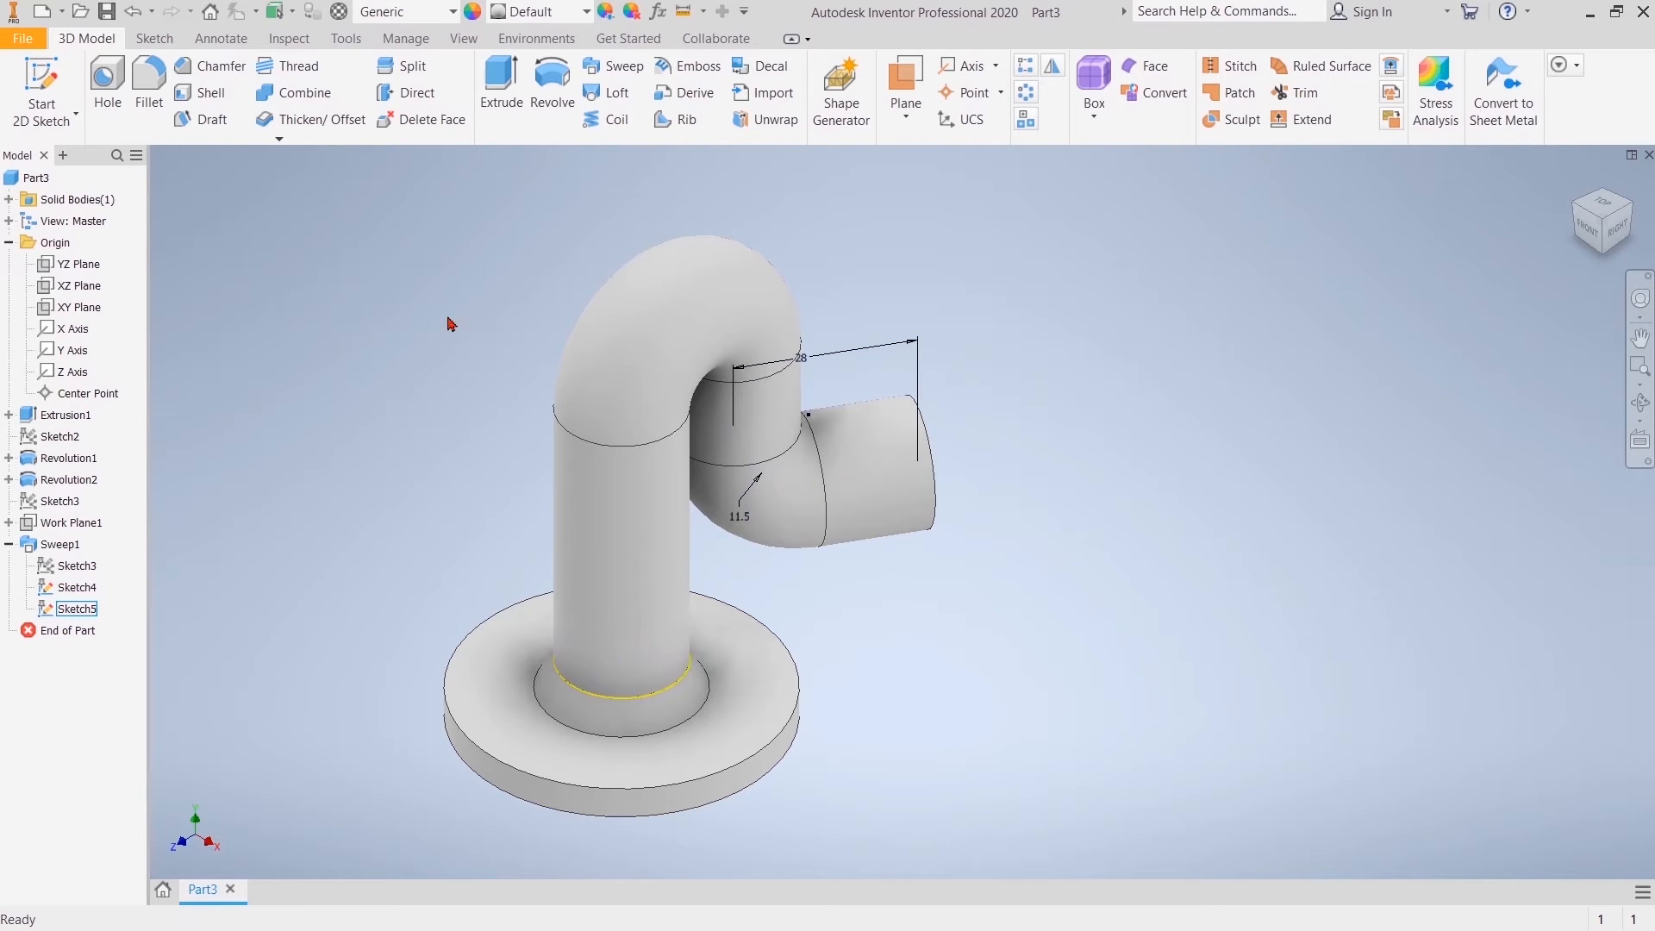
{"action": "left_click", "coordinate": [612, 66]}
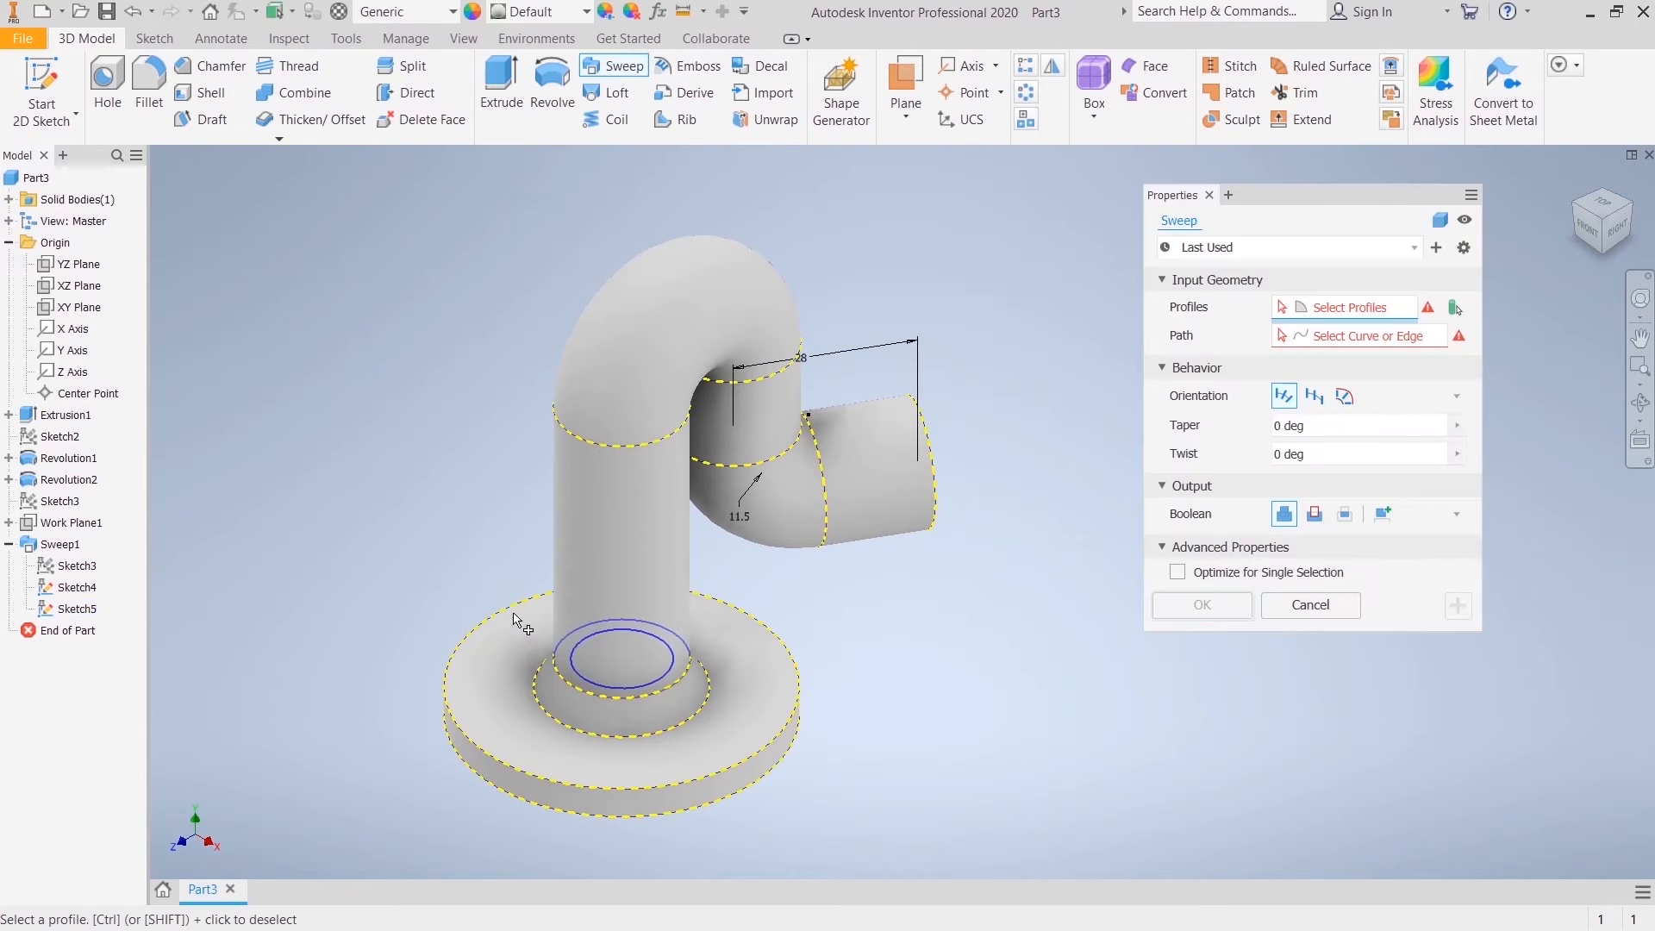
{"action": "left_click", "coordinate": [1296, 335]}
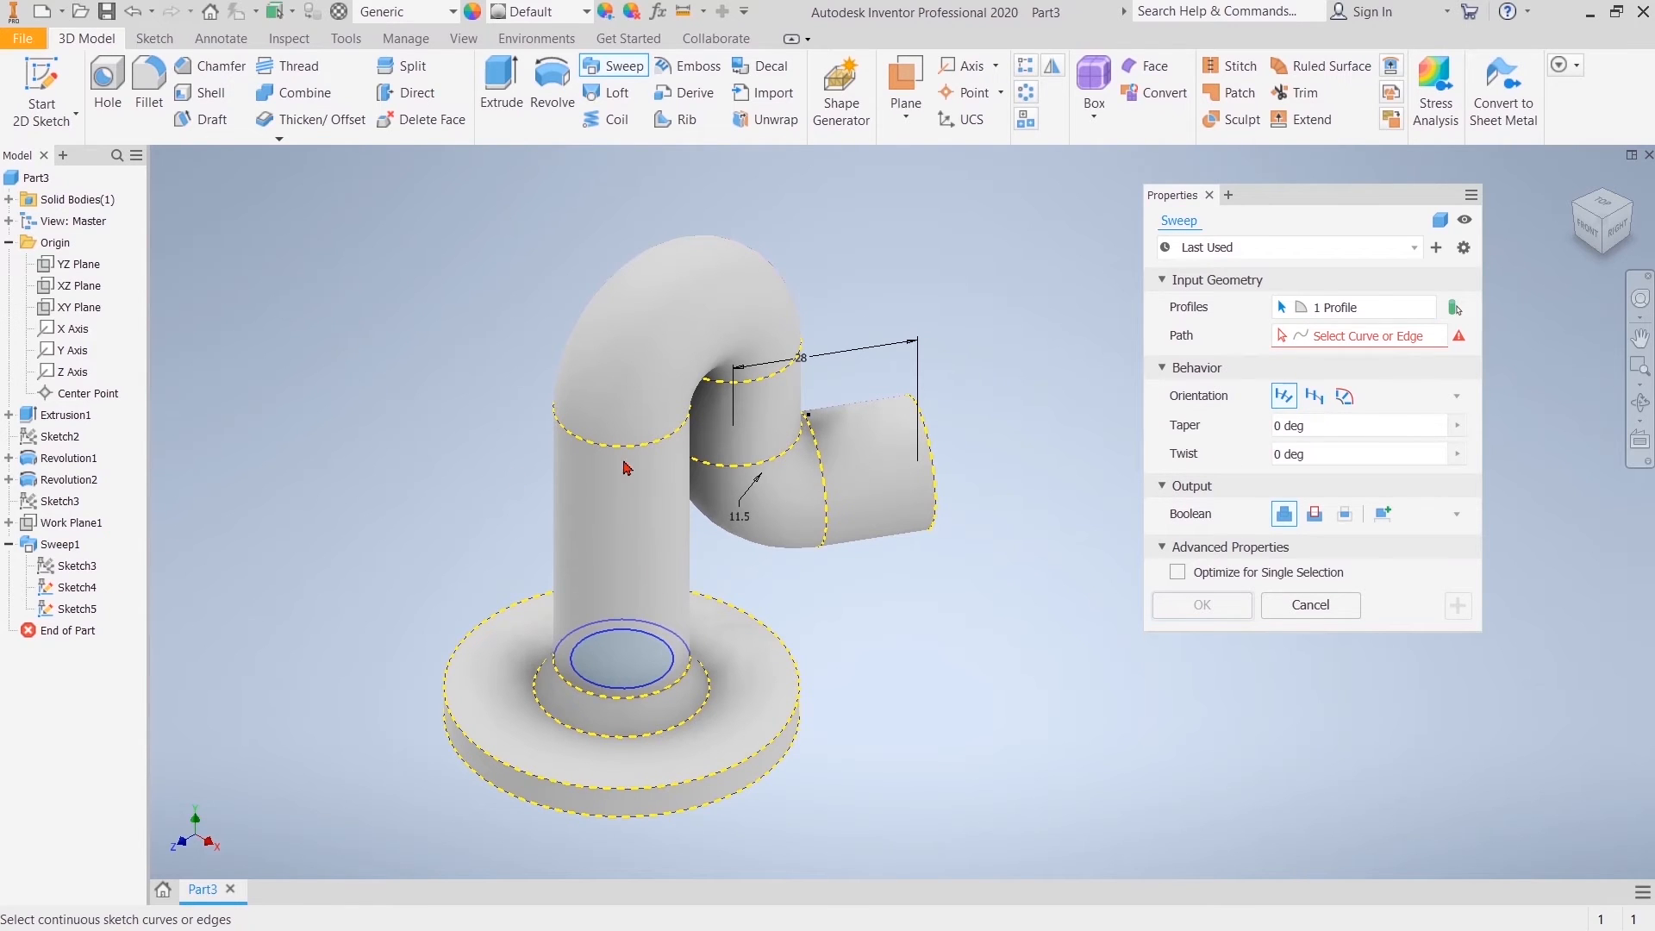
{"action": "key", "text": "Escape"}
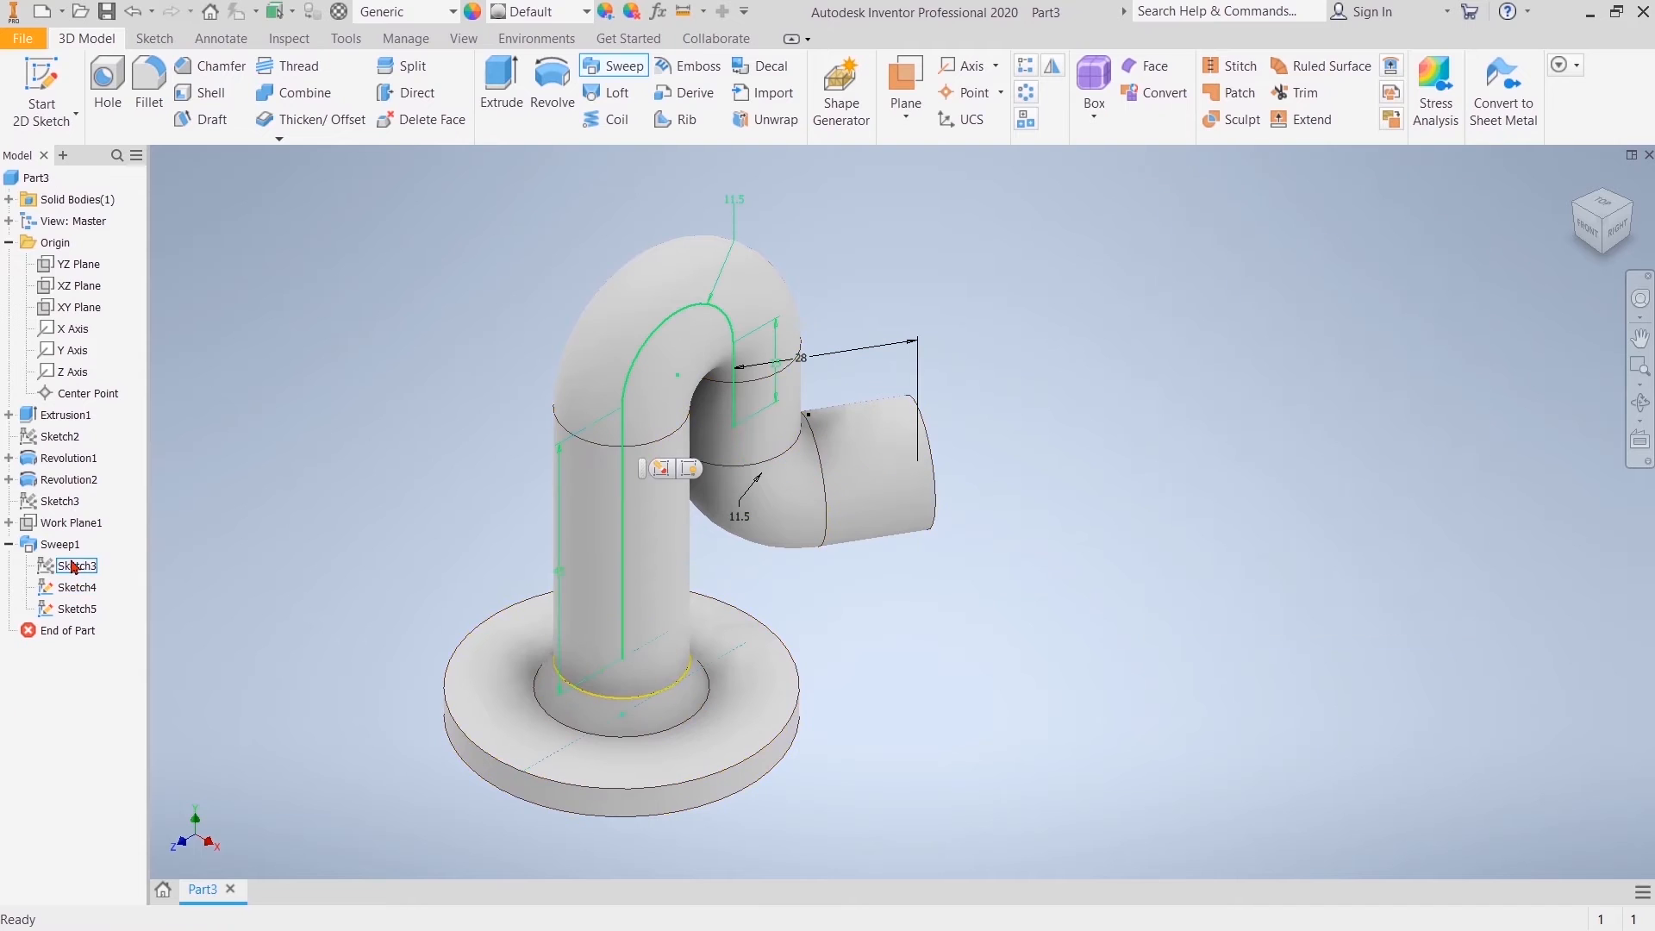
Step: Show the upright path sketch and sweep the inner bore circle along the whole bent path as a cut
{"action": "right_click", "coordinate": [65, 565]}
{"action": "left_click", "coordinate": [101, 783]}
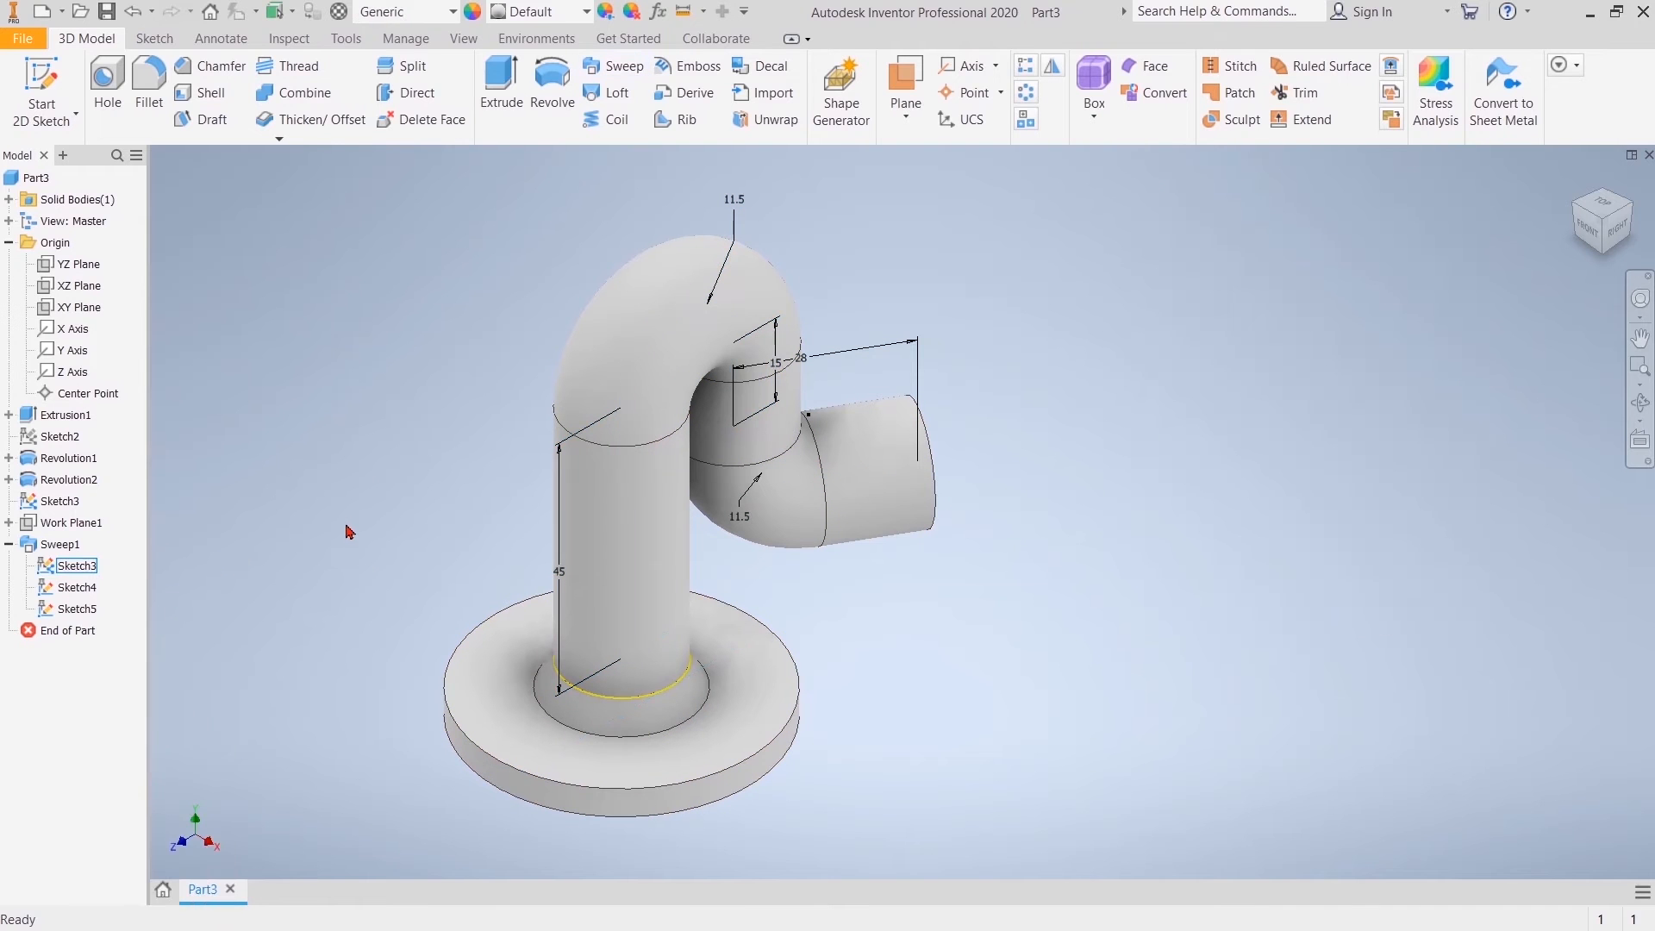
{"action": "left_click", "coordinate": [613, 65]}
{"action": "left_click", "coordinate": [624, 662]}
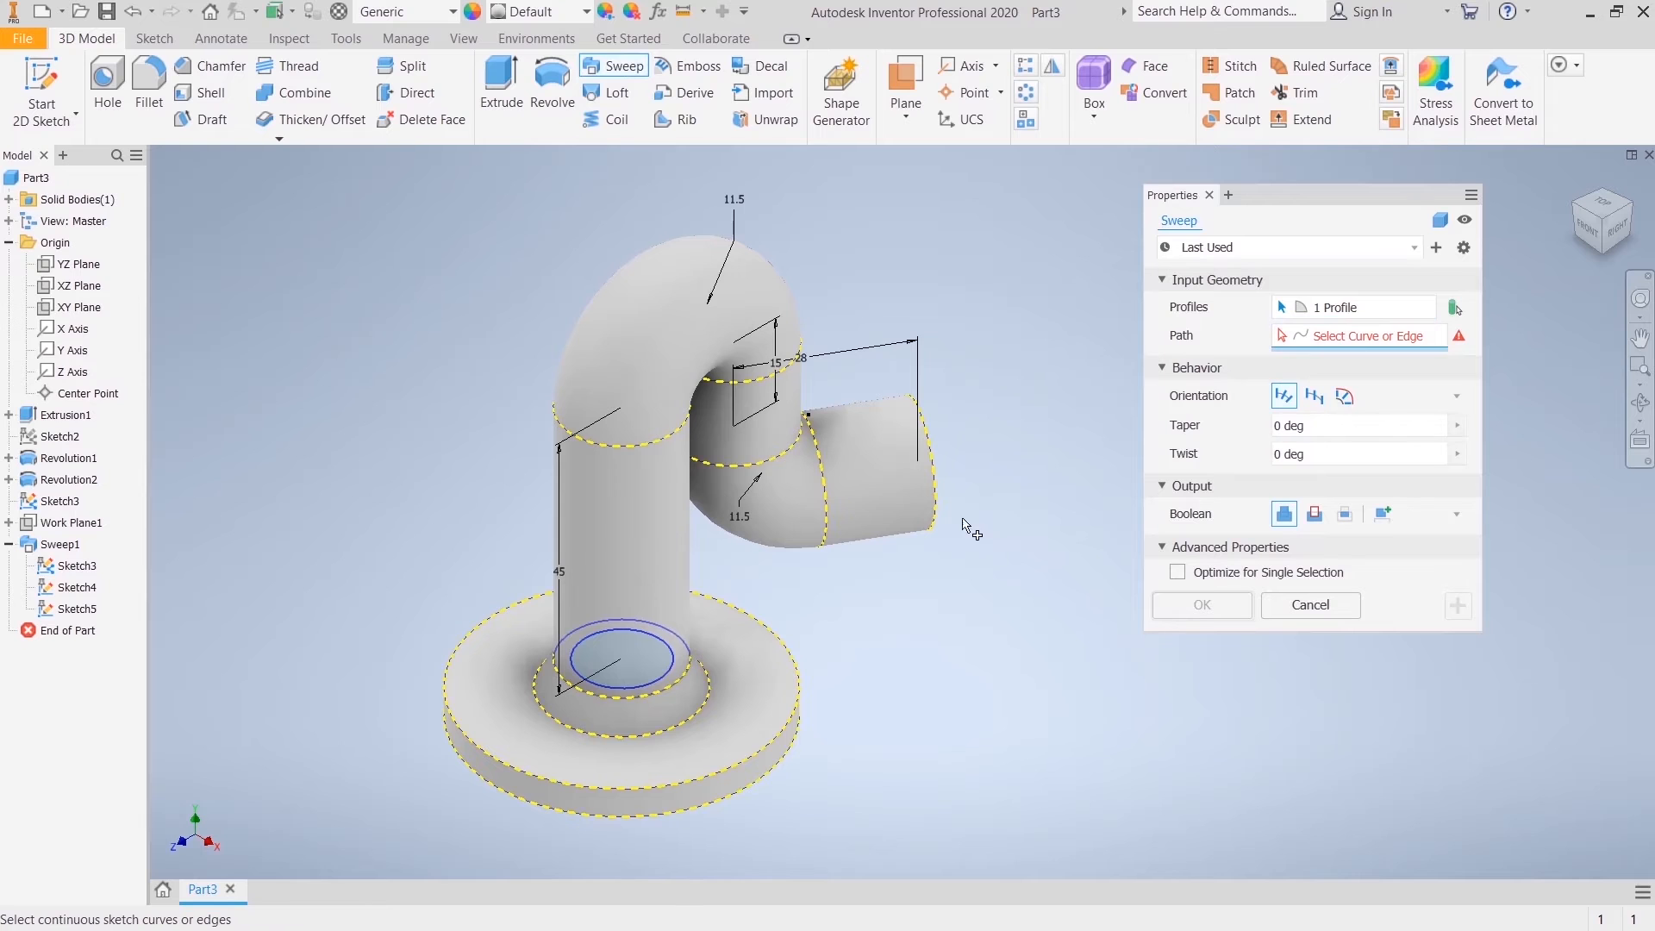
{"action": "left_click", "coordinate": [624, 410]}
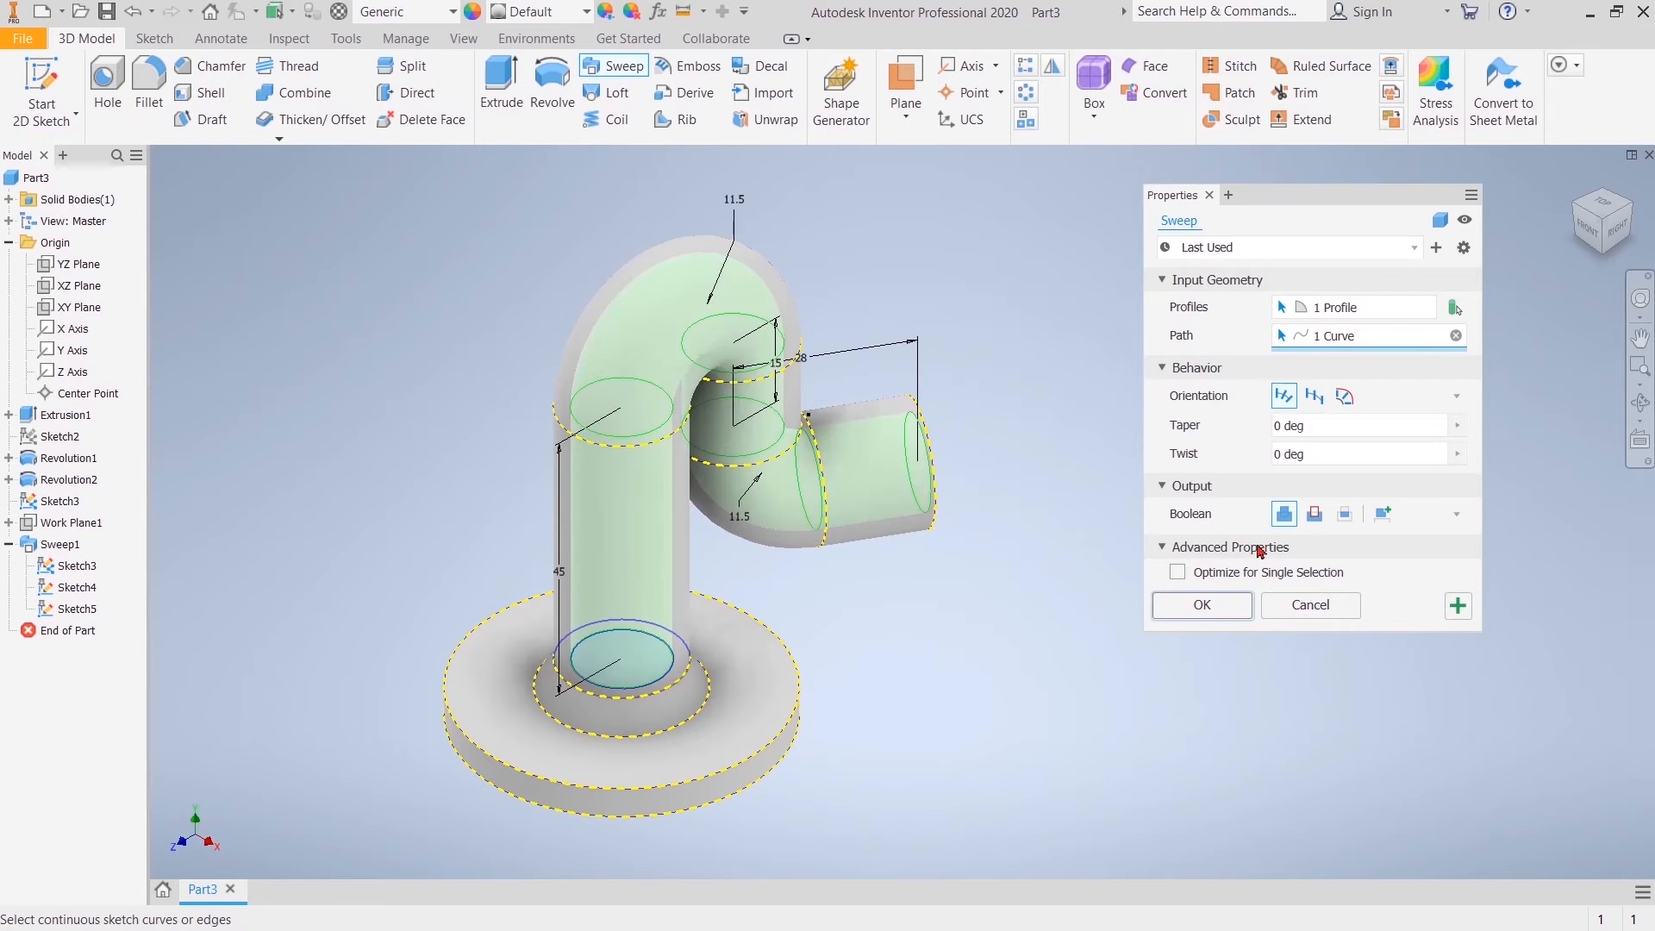
{"action": "left_click", "coordinate": [1315, 515]}
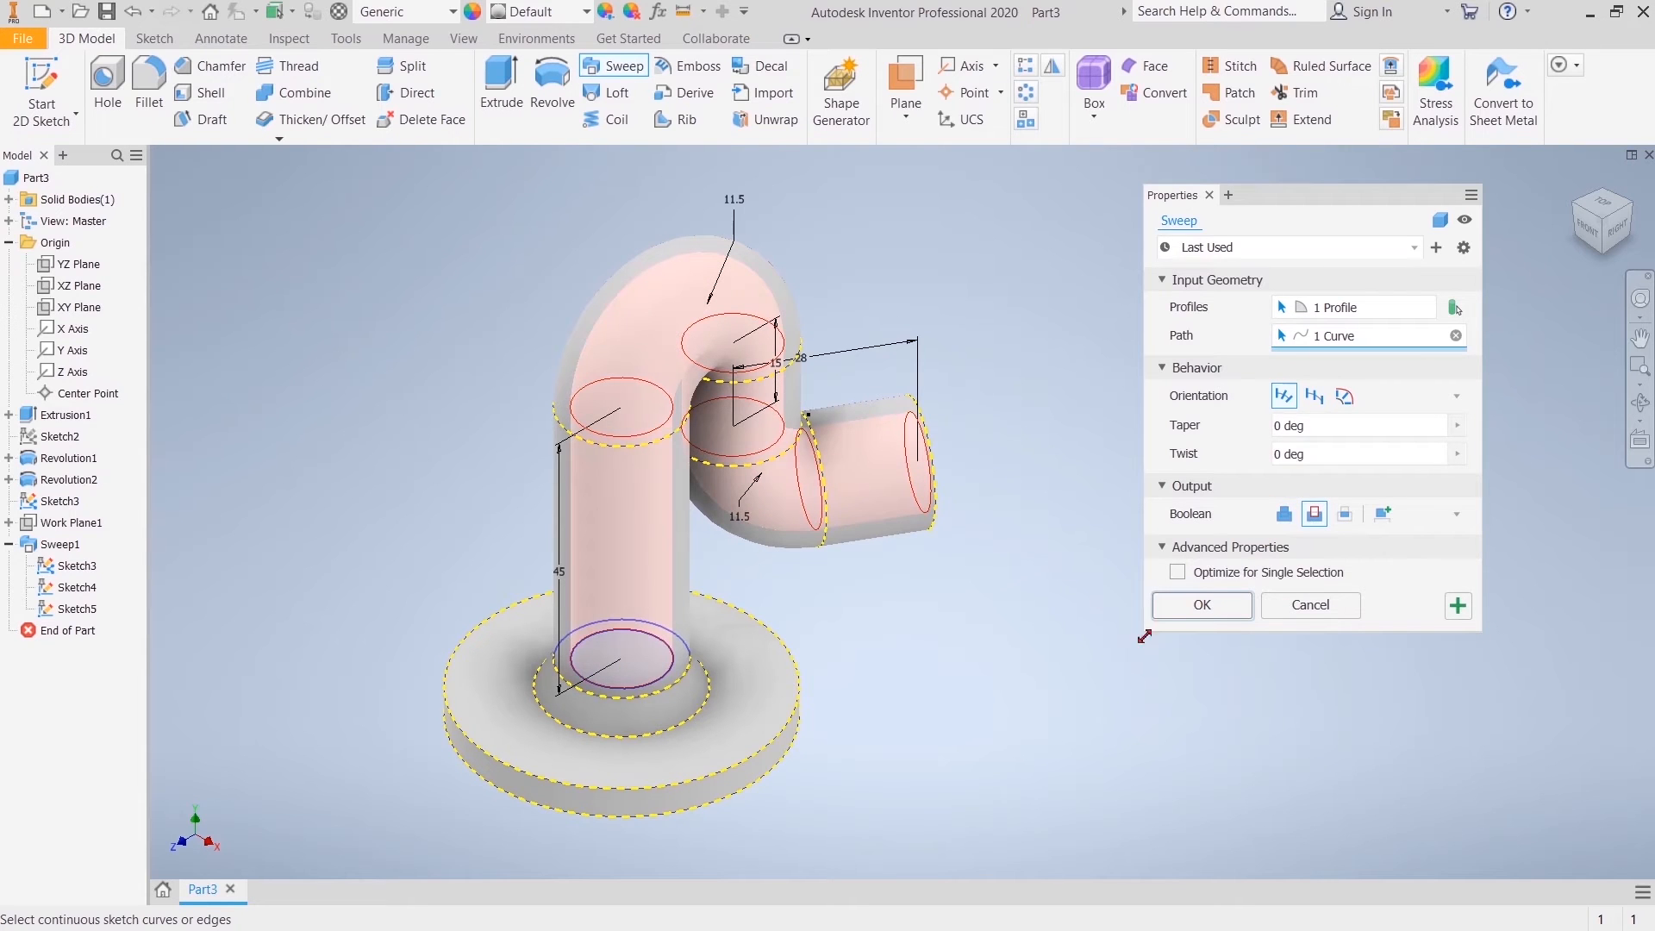
{"action": "left_click", "coordinate": [1234, 608]}
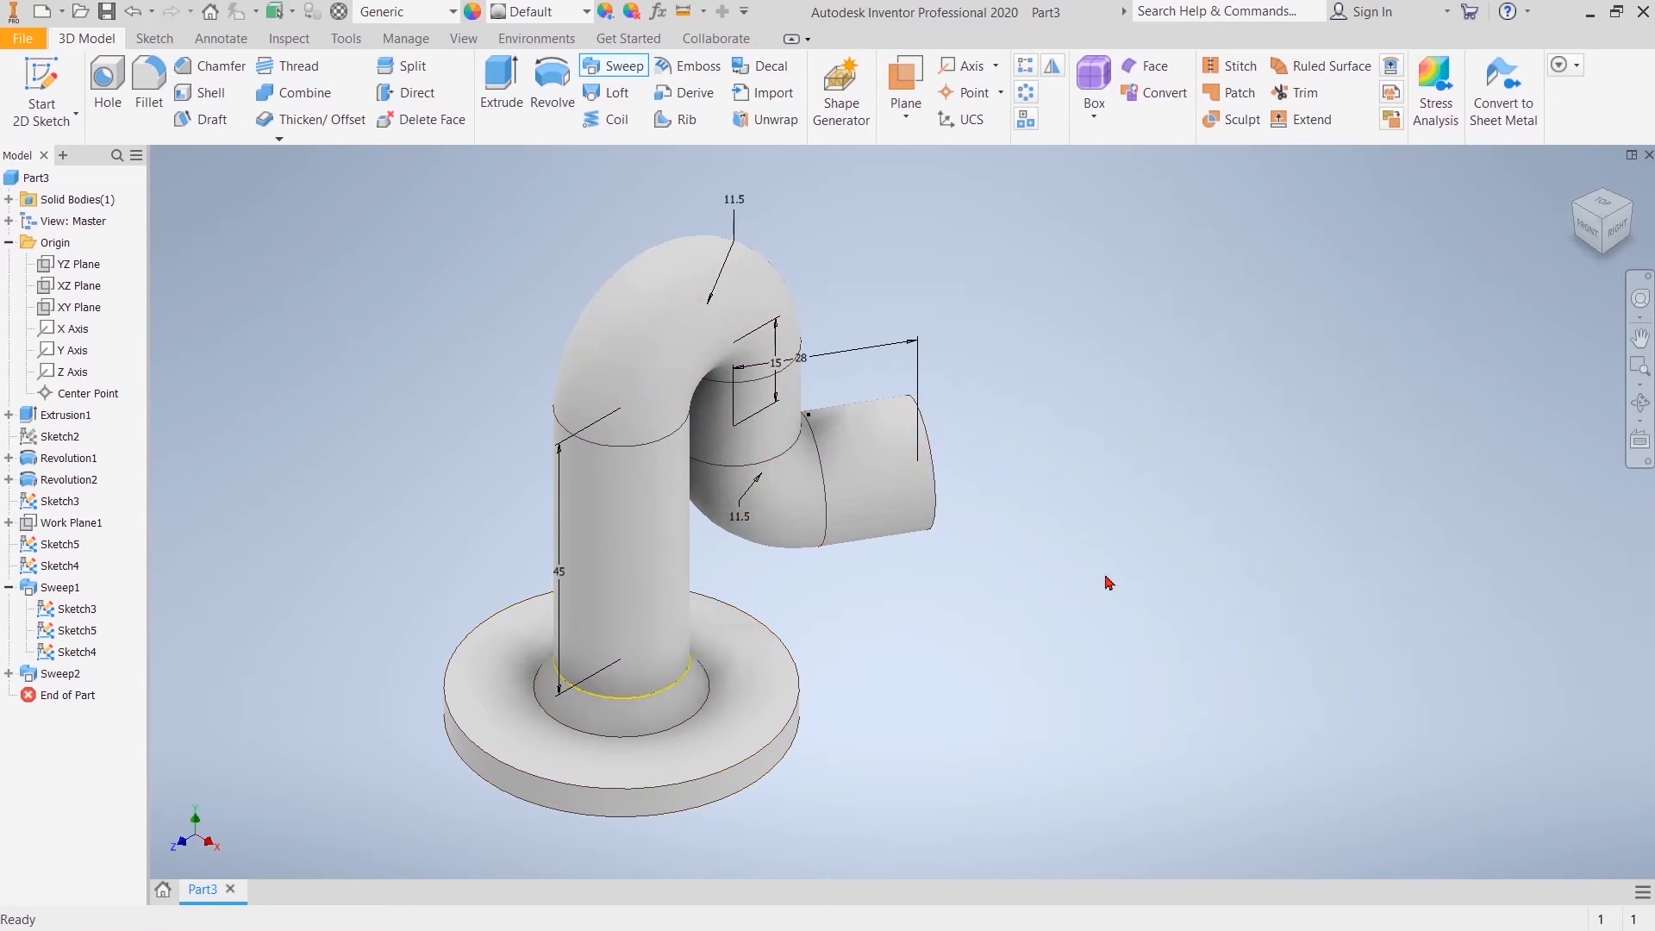
Step: Hide the two path sketches and the circular profile sketch used by the first sweep, and collapse that sweep's entry
{"action": "left_click", "coordinate": [1615, 244]}
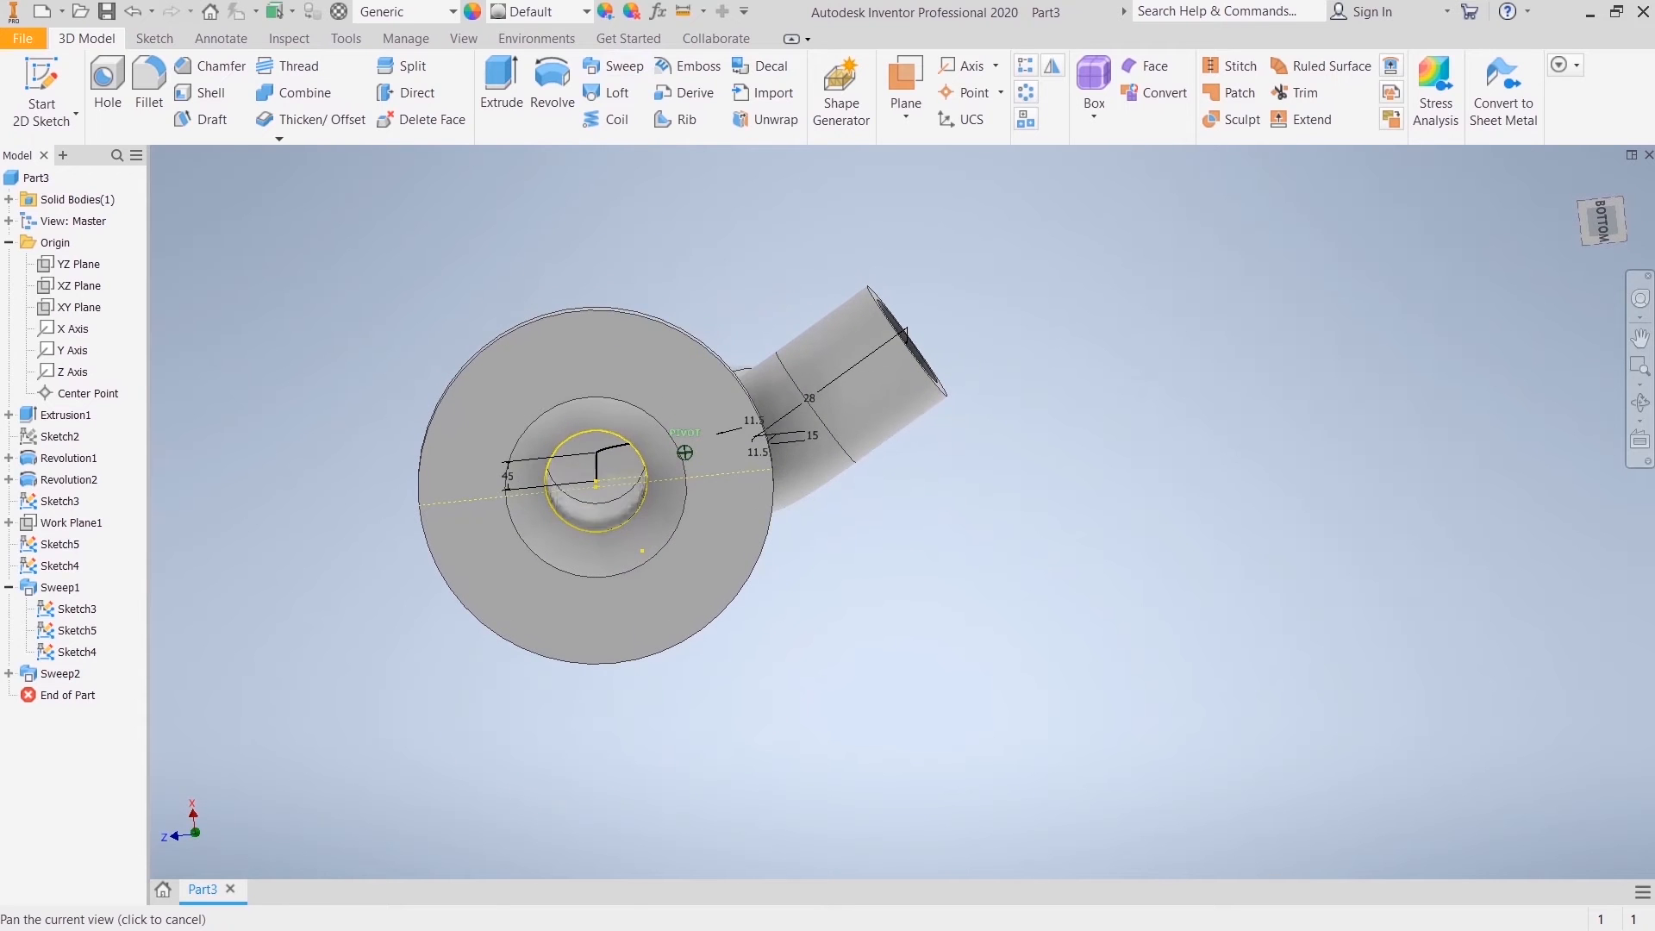
{"action": "middle_click_drag", "start_coordinate": [684, 452], "coordinate": [642, 366], "text": "shift"}
{"action": "middle_click_drag", "start_coordinate": [1259, 194], "coordinate": [1260, 350], "text": "shift"}
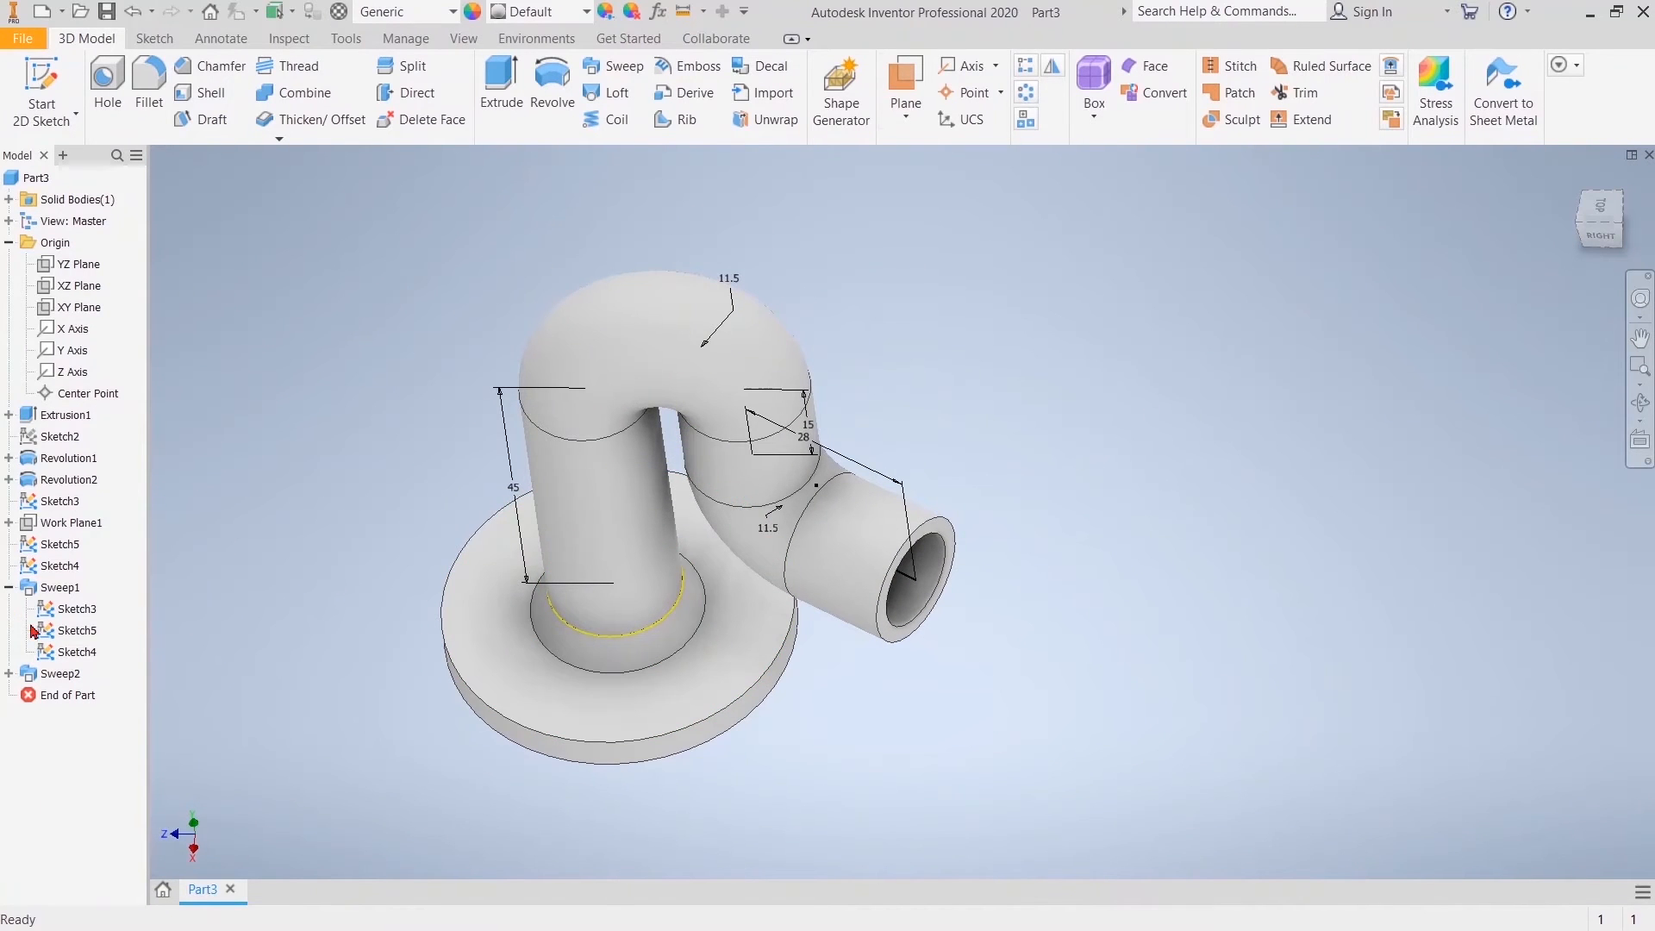
{"action": "left_click", "coordinate": [69, 608]}
{"action": "right_click", "coordinate": [76, 608]}
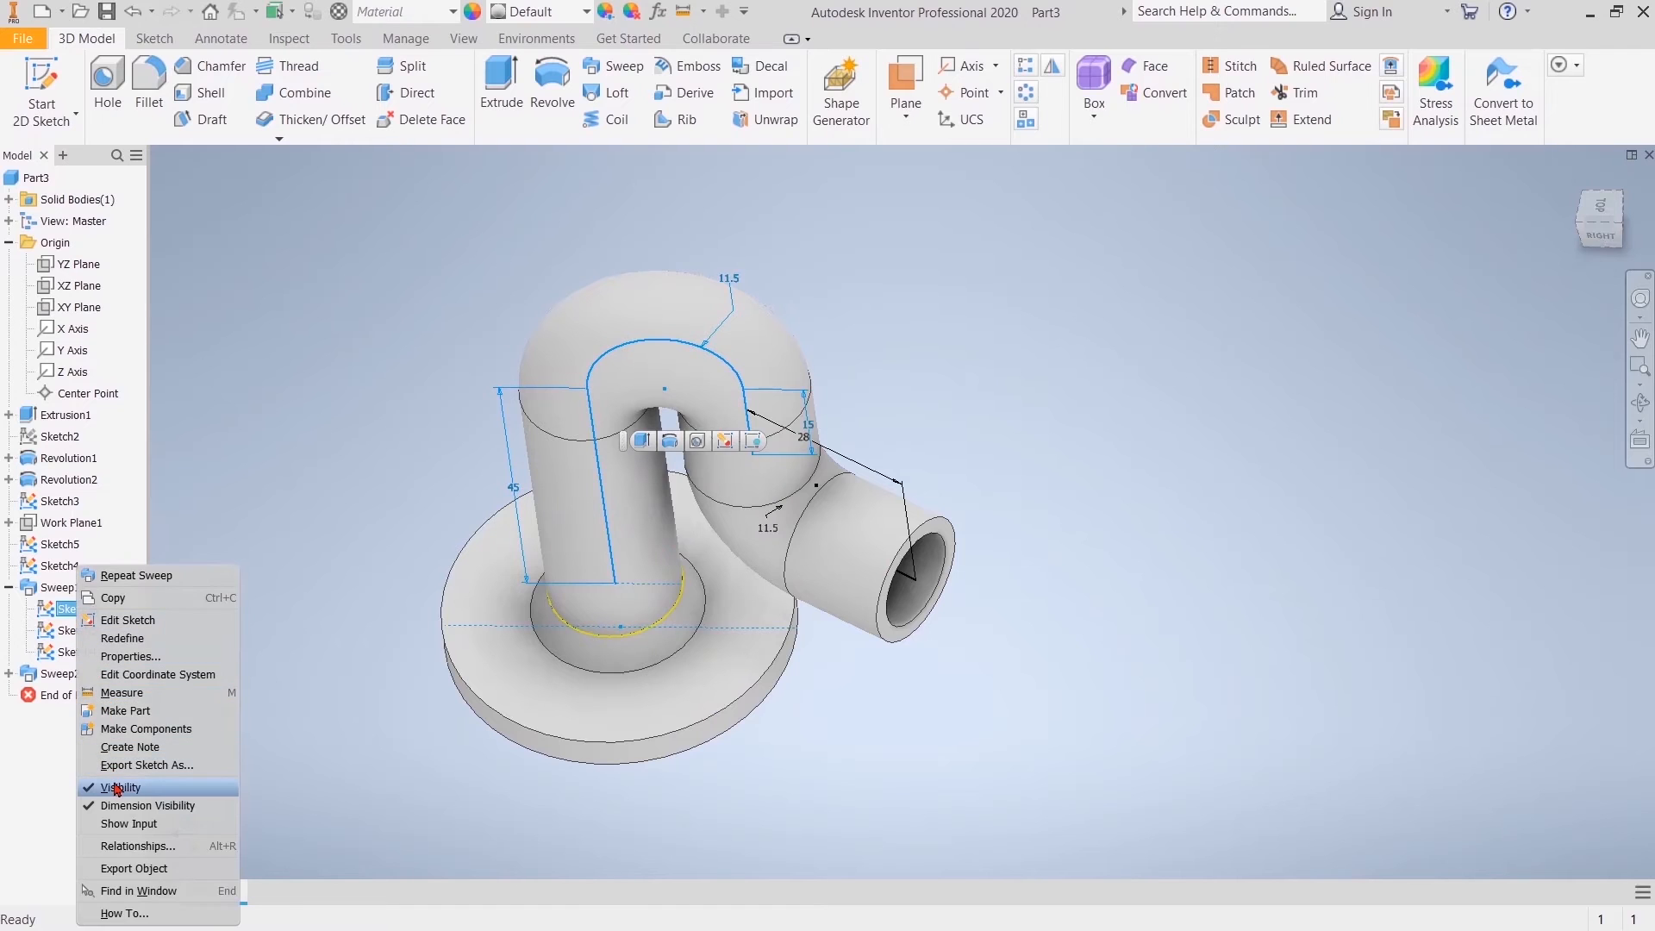
{"action": "left_click", "coordinate": [74, 635]}
{"action": "left_click", "coordinate": [74, 632]}
{"action": "right_click", "coordinate": [84, 638]}
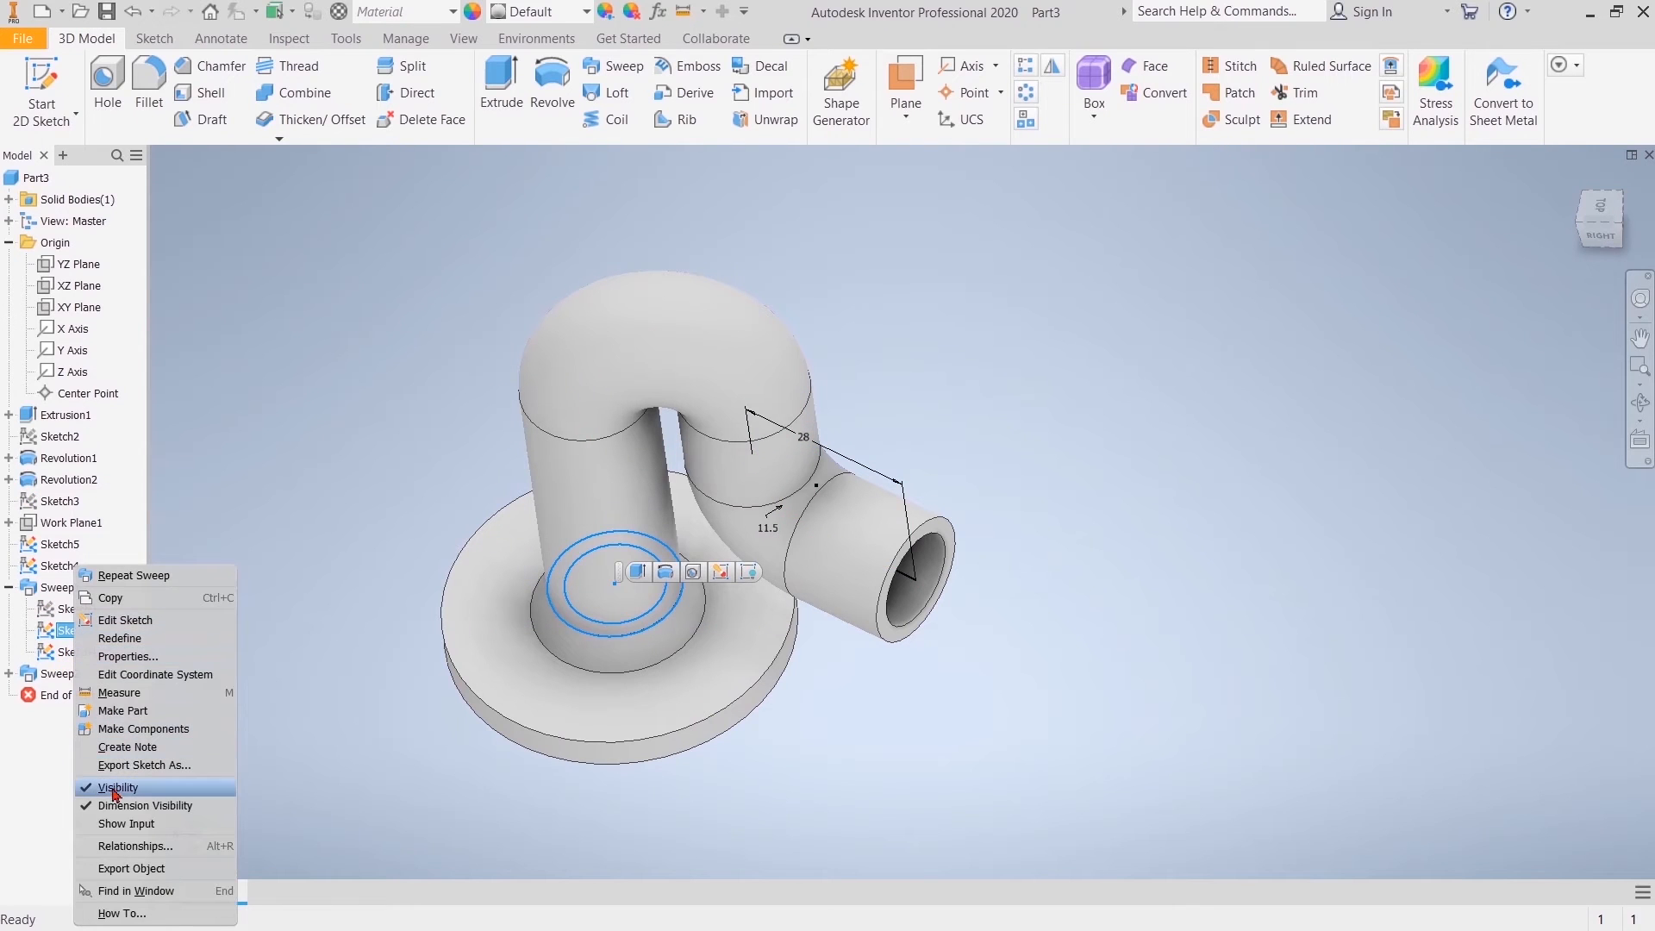
{"action": "left_click", "coordinate": [115, 787]}
{"action": "left_click", "coordinate": [67, 652]}
{"action": "right_click", "coordinate": [77, 652]}
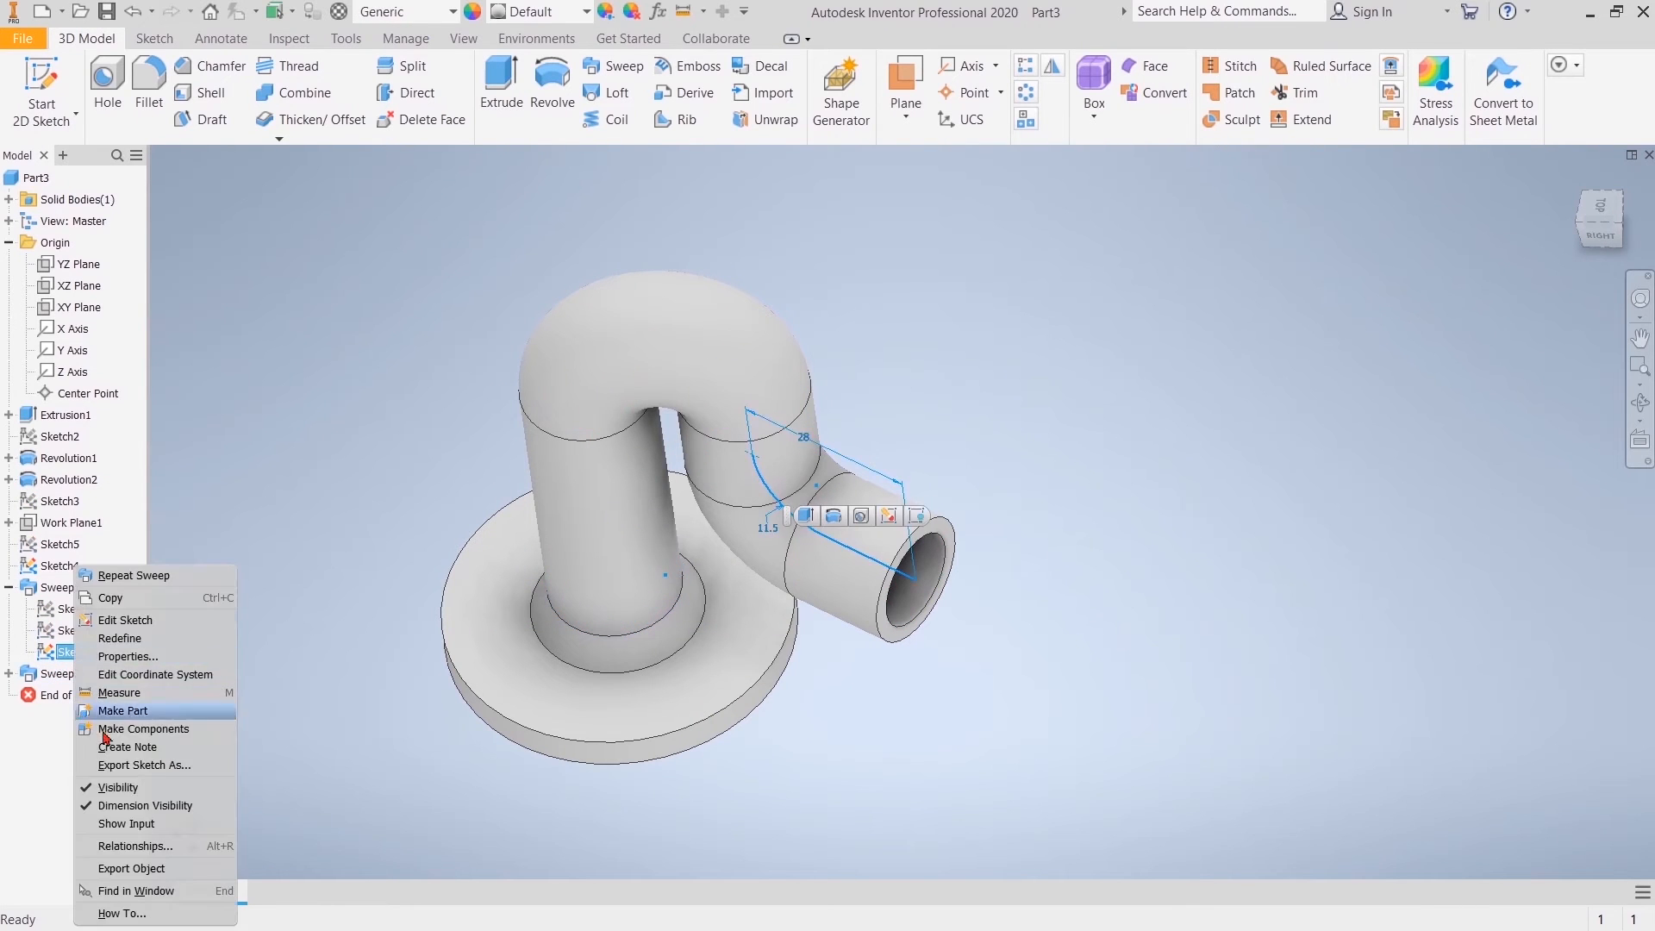
{"action": "left_click", "coordinate": [114, 784]}
{"action": "left_click", "coordinate": [57, 584]}
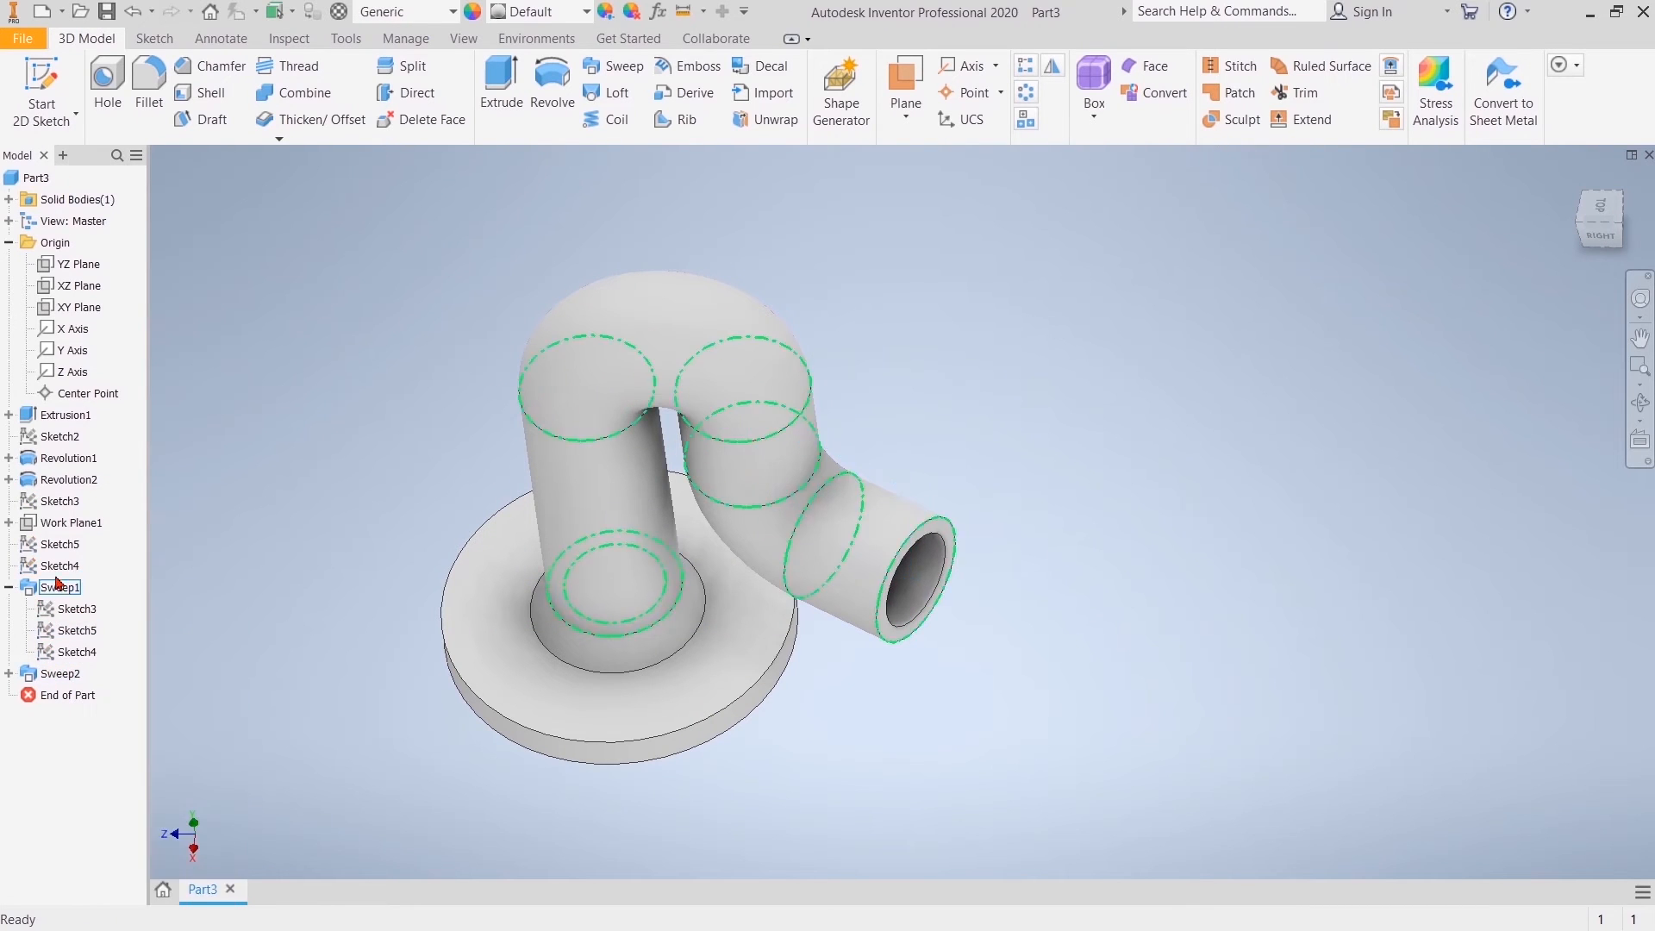
{"action": "left_click", "coordinate": [8, 588]}
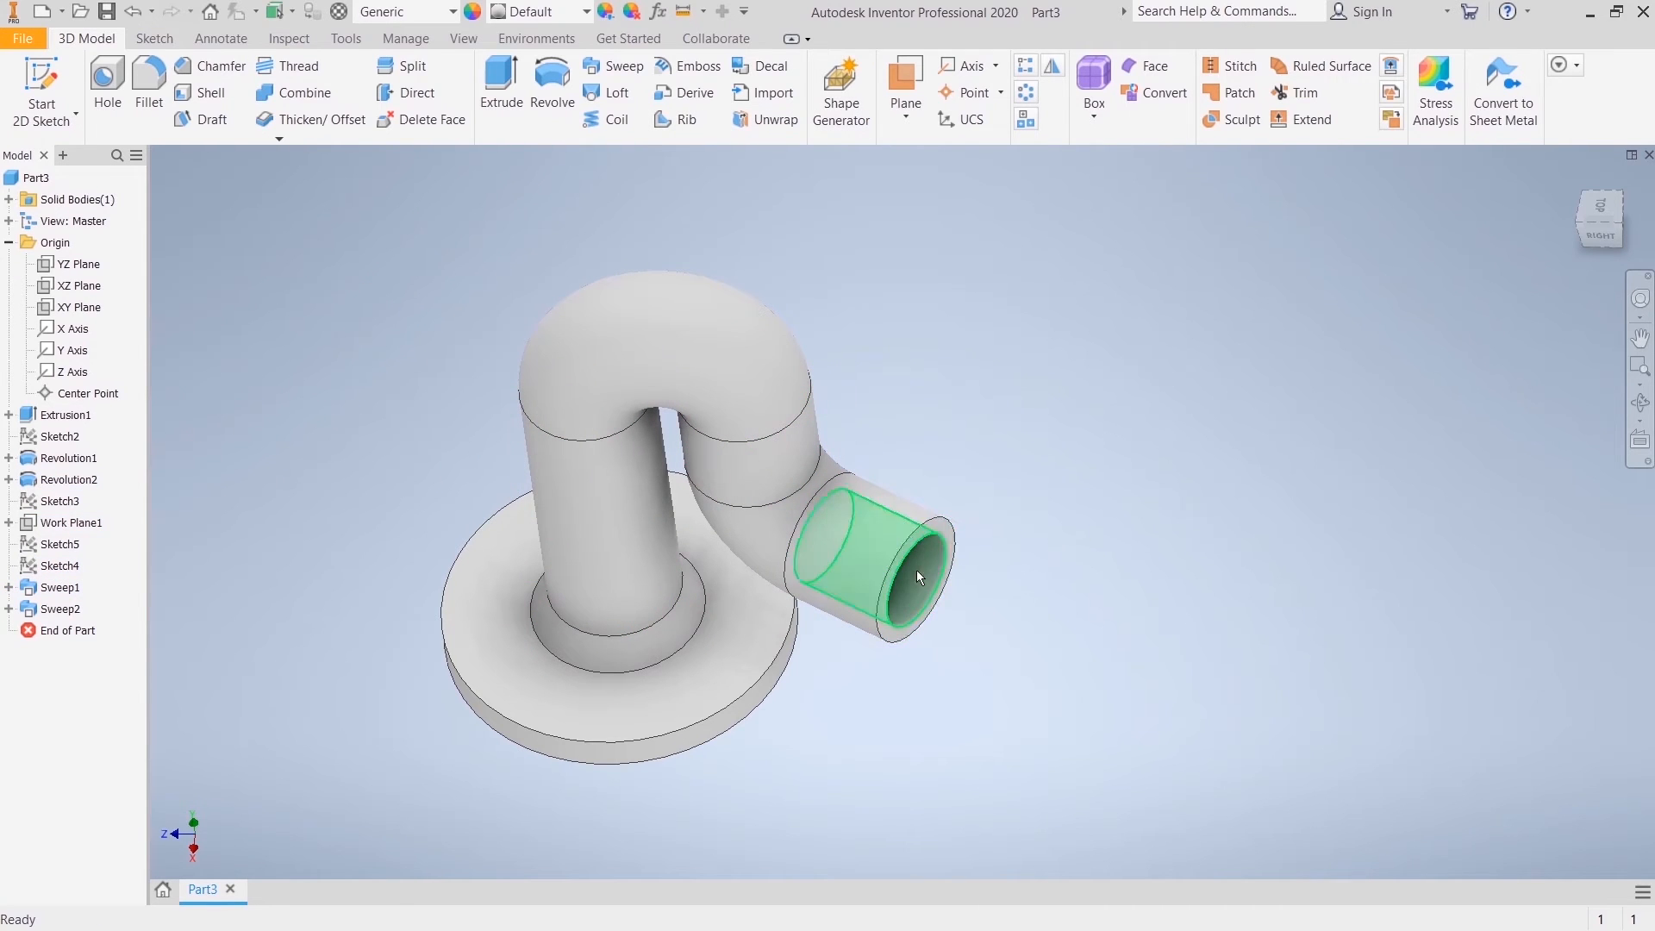
Step: Create a work plane offset 10 mm outward from the pipe's open end face
{"action": "left_click", "coordinate": [905, 101]}
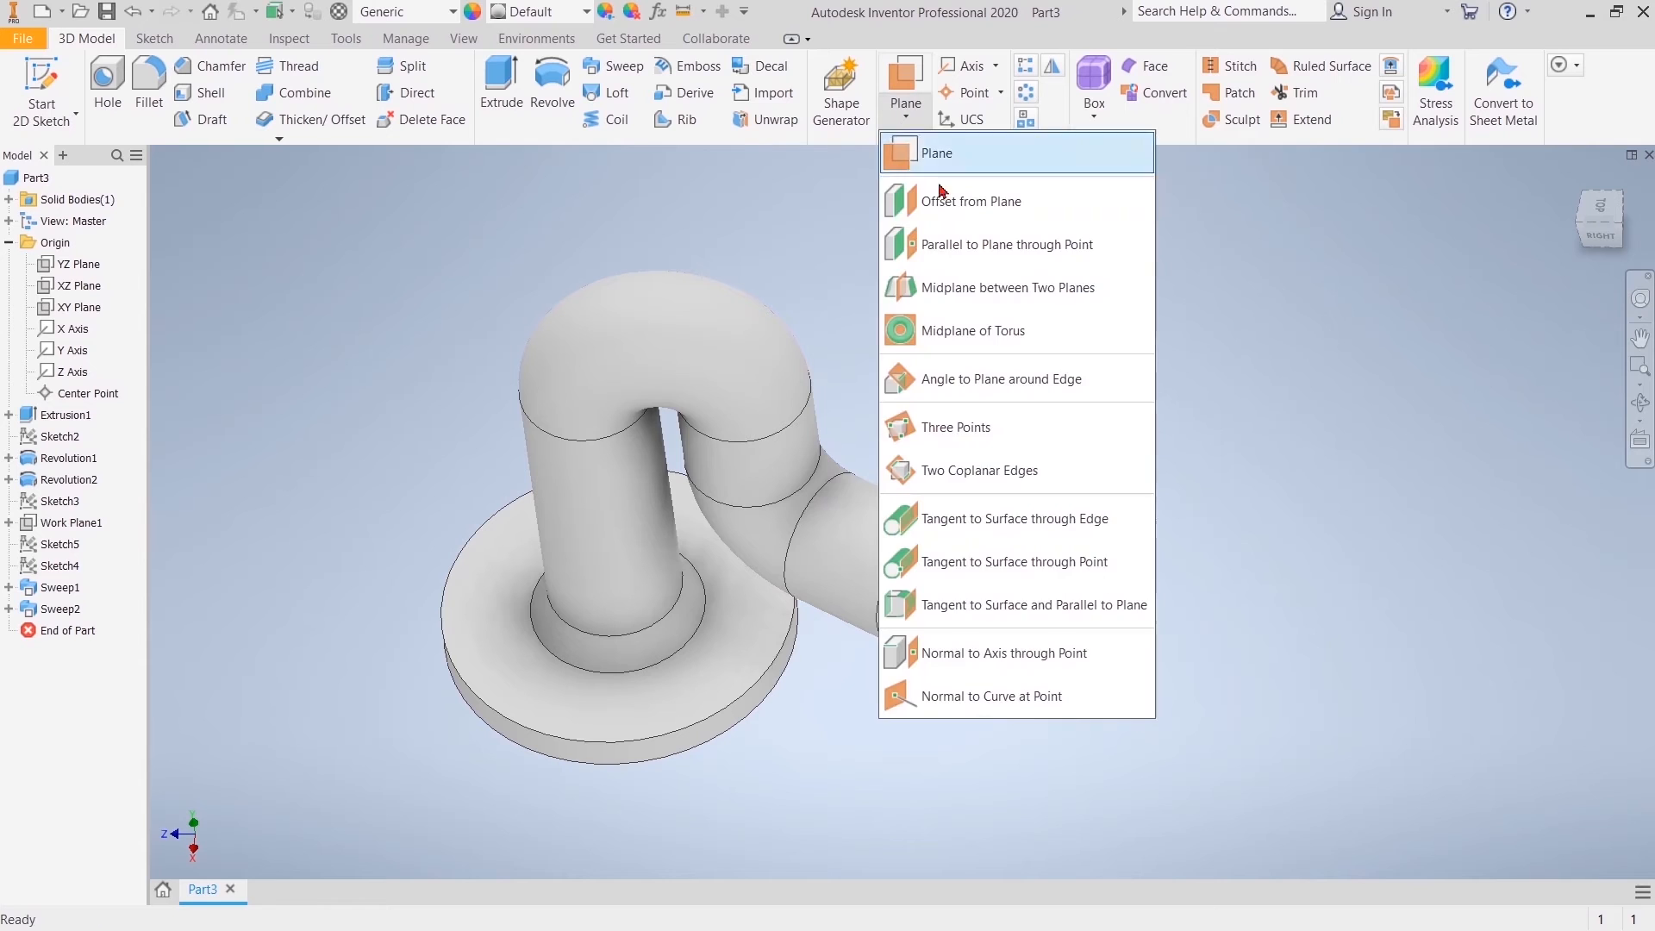
{"action": "left_click", "coordinate": [944, 197]}
{"action": "left_click", "coordinate": [953, 542]}
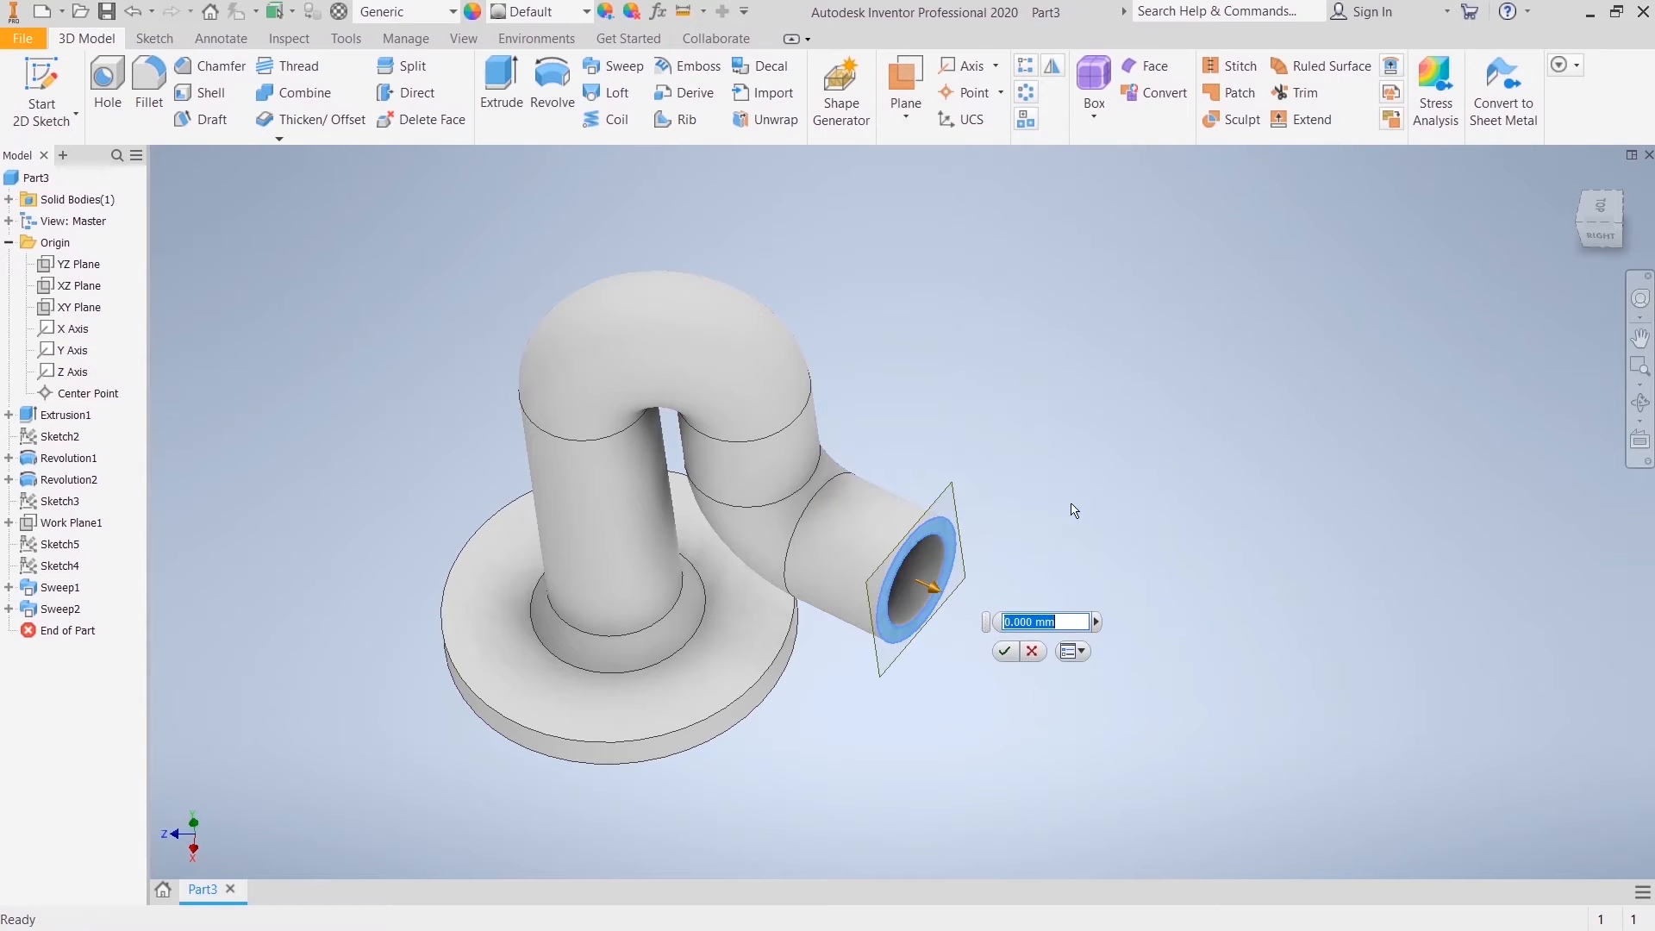
{"action": "type", "text": "10"}
{"action": "key", "text": "Return"}
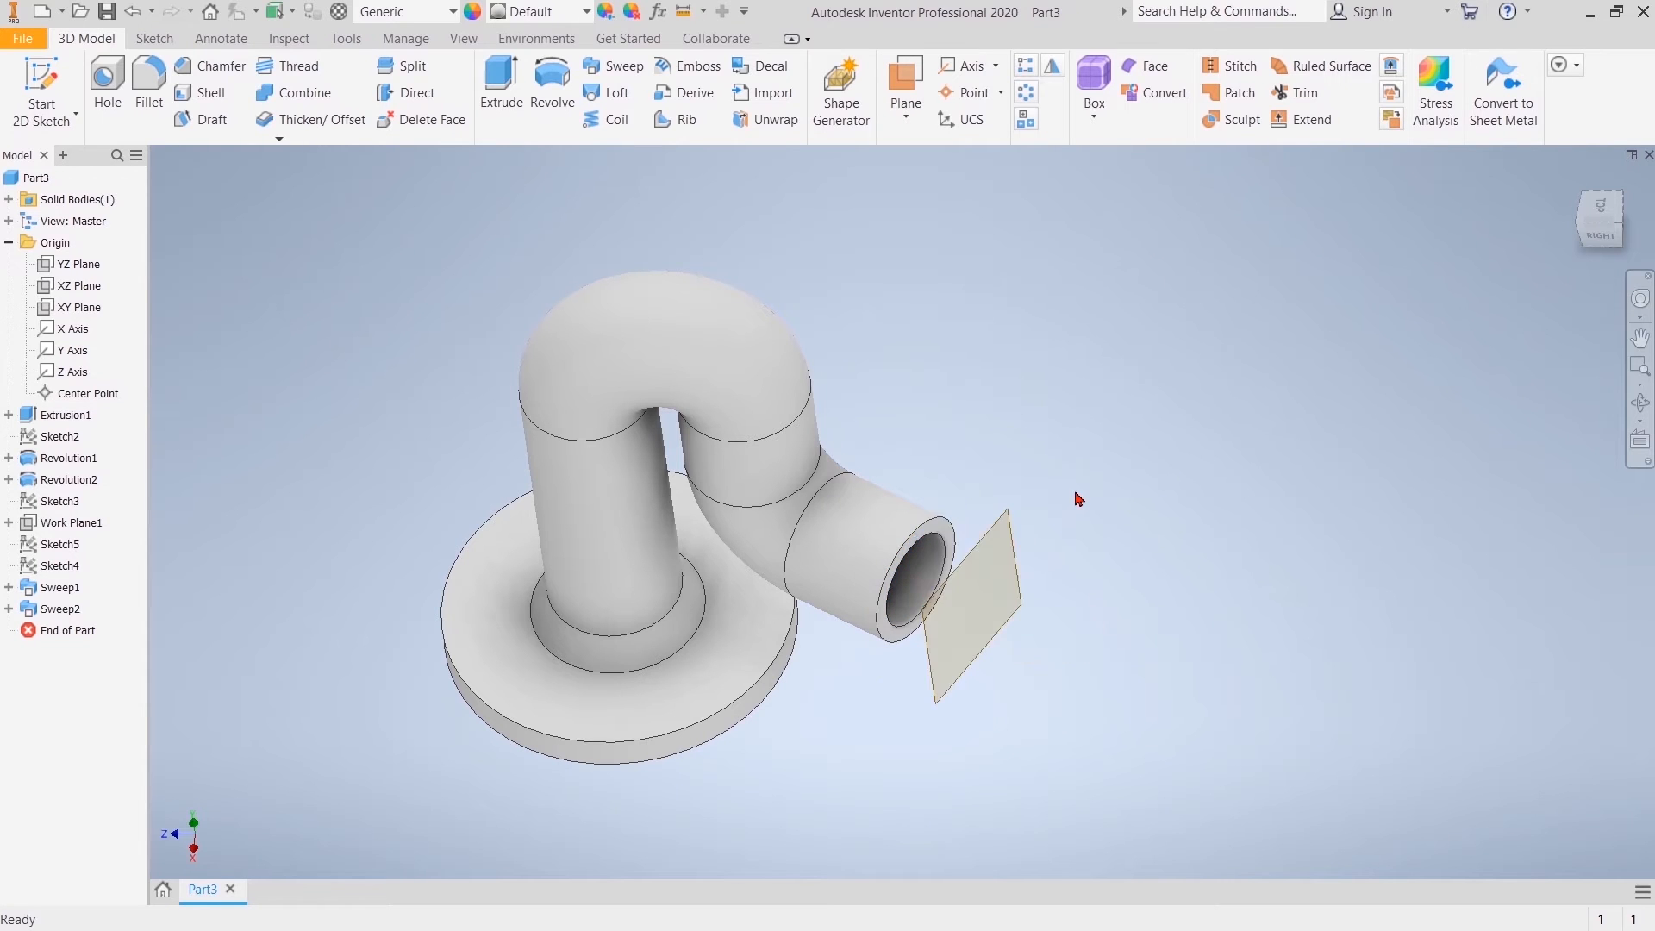
Step: Create a sketch on the offset work plane and project the pipe's inner bore edge as construction geometry
{"action": "left_click", "coordinate": [1017, 590]}
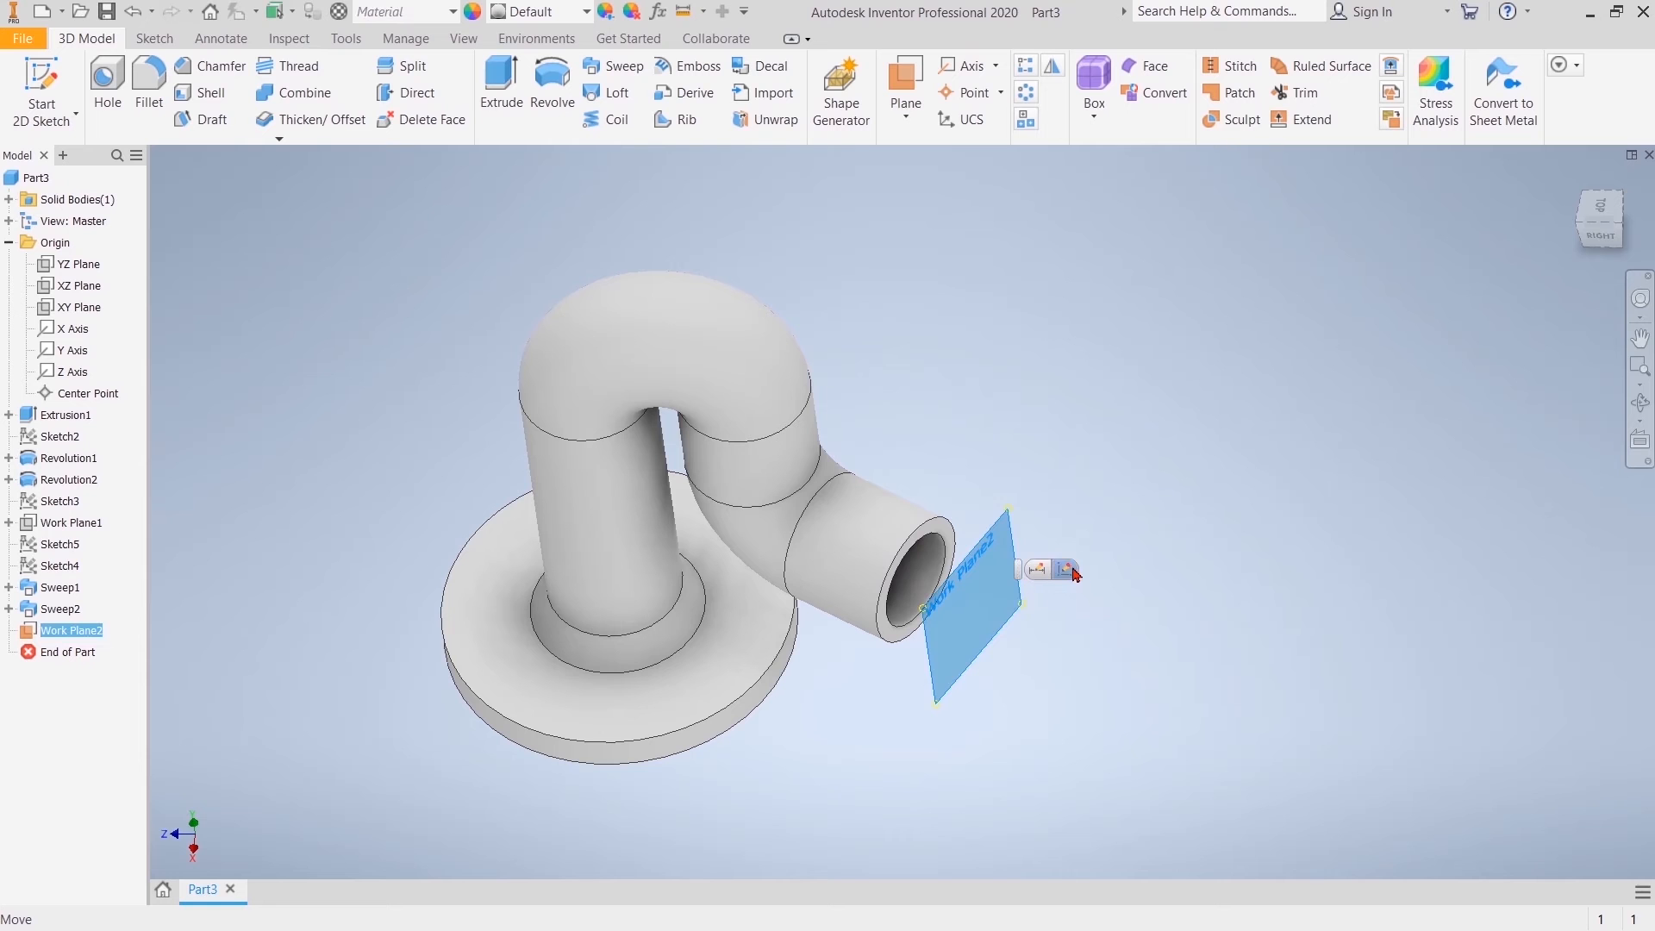
{"action": "left_click", "coordinate": [1079, 574]}
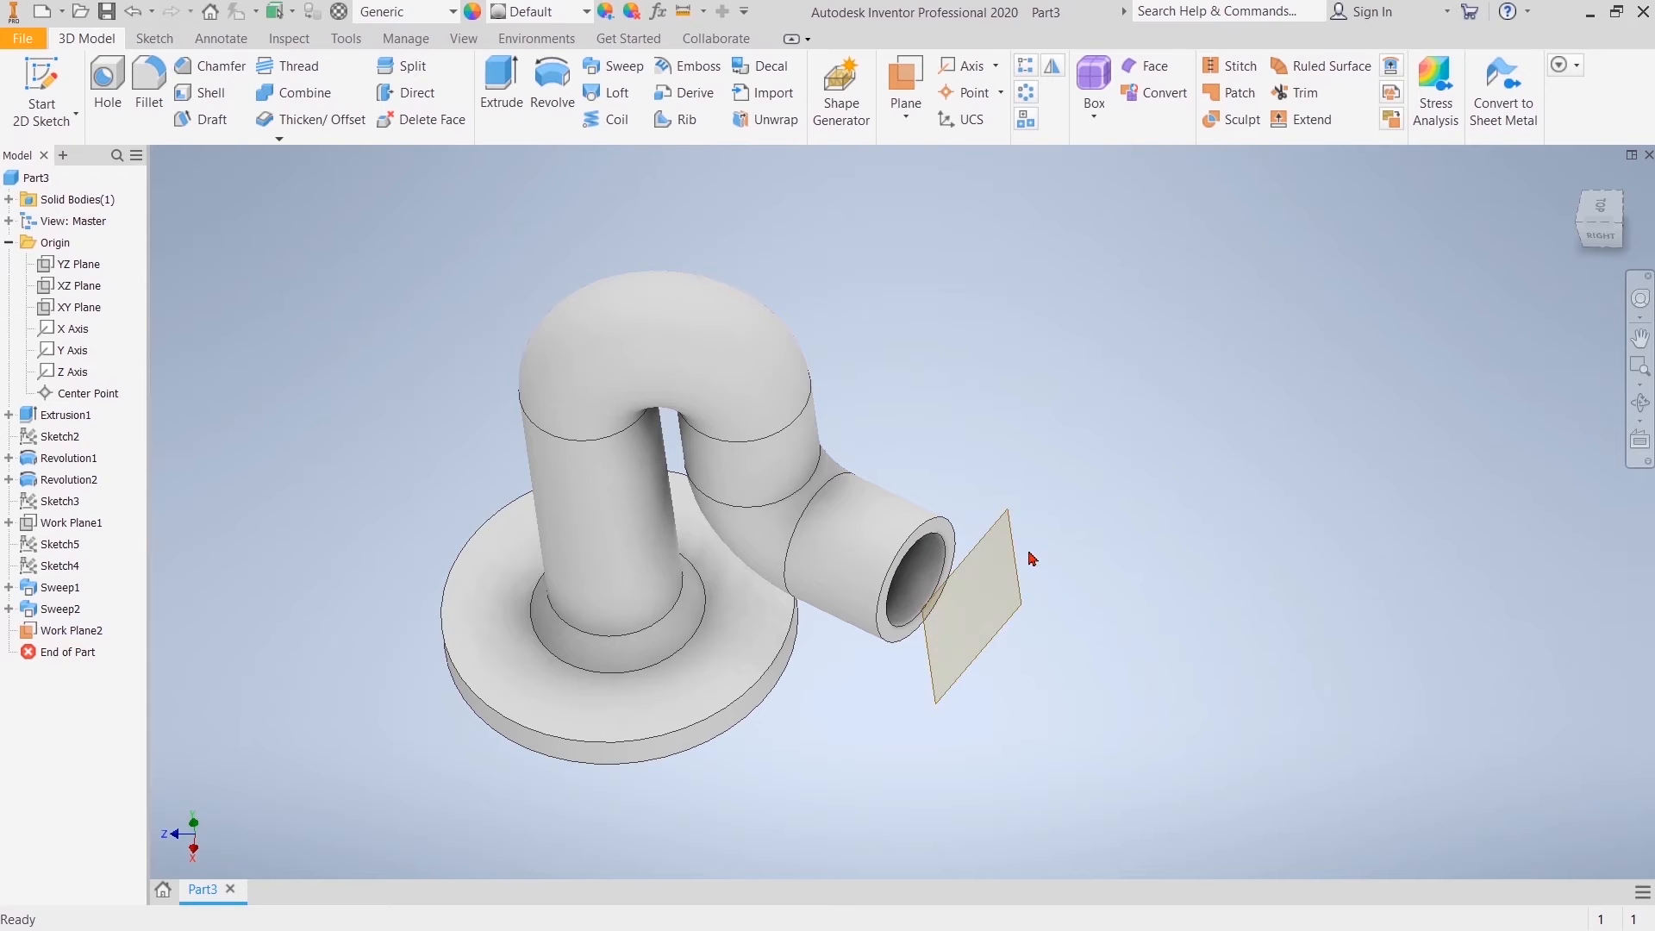
{"action": "left_click", "coordinate": [1018, 559]}
{"action": "left_click", "coordinate": [1066, 541]}
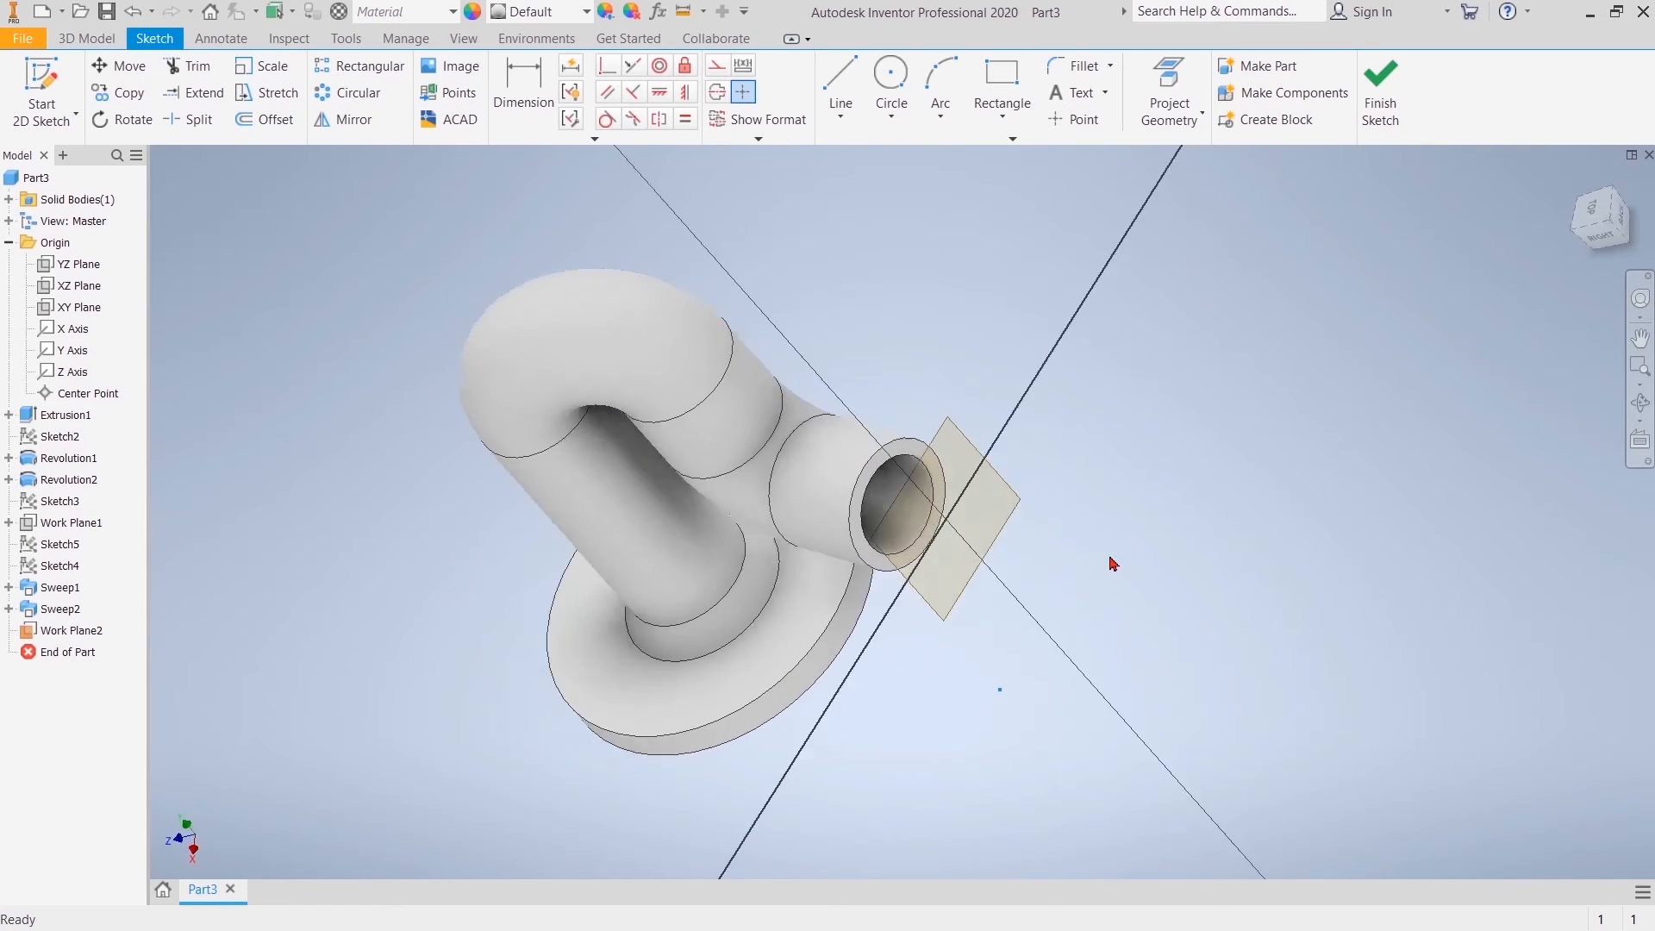
{"action": "scroll", "coordinate": [823, 291], "scroll_direction": "down", "scroll_amount": 3}
{"action": "middle_click_drag", "start_coordinate": [829, 293], "coordinate": [1079, 199]}
{"action": "left_click", "coordinate": [1176, 83]}
{"action": "left_click", "coordinate": [708, 72]}
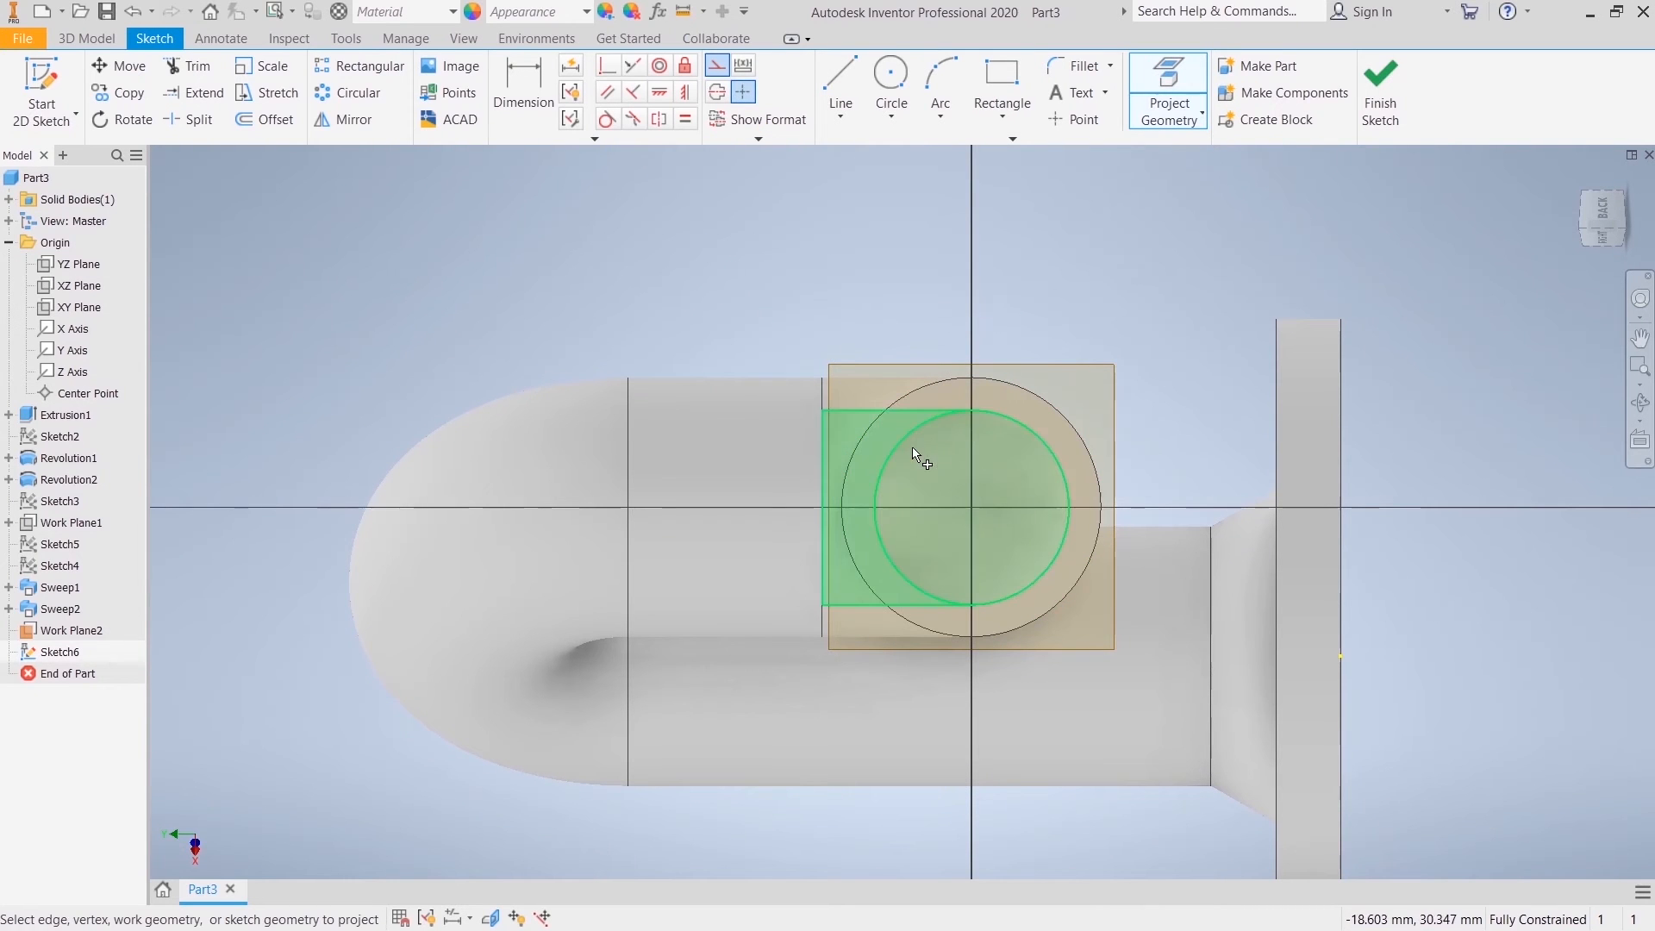
{"action": "left_click", "coordinate": [943, 415]}
{"action": "right_click", "coordinate": [1026, 301]}
{"action": "left_click", "coordinate": [1103, 299]}
Step: Draw a 52 mm diameter circle centred on the projected bore, convert it to normal geometry, and finish the sketch
{"action": "left_click", "coordinate": [909, 93]}
{"action": "left_click", "coordinate": [972, 506]}
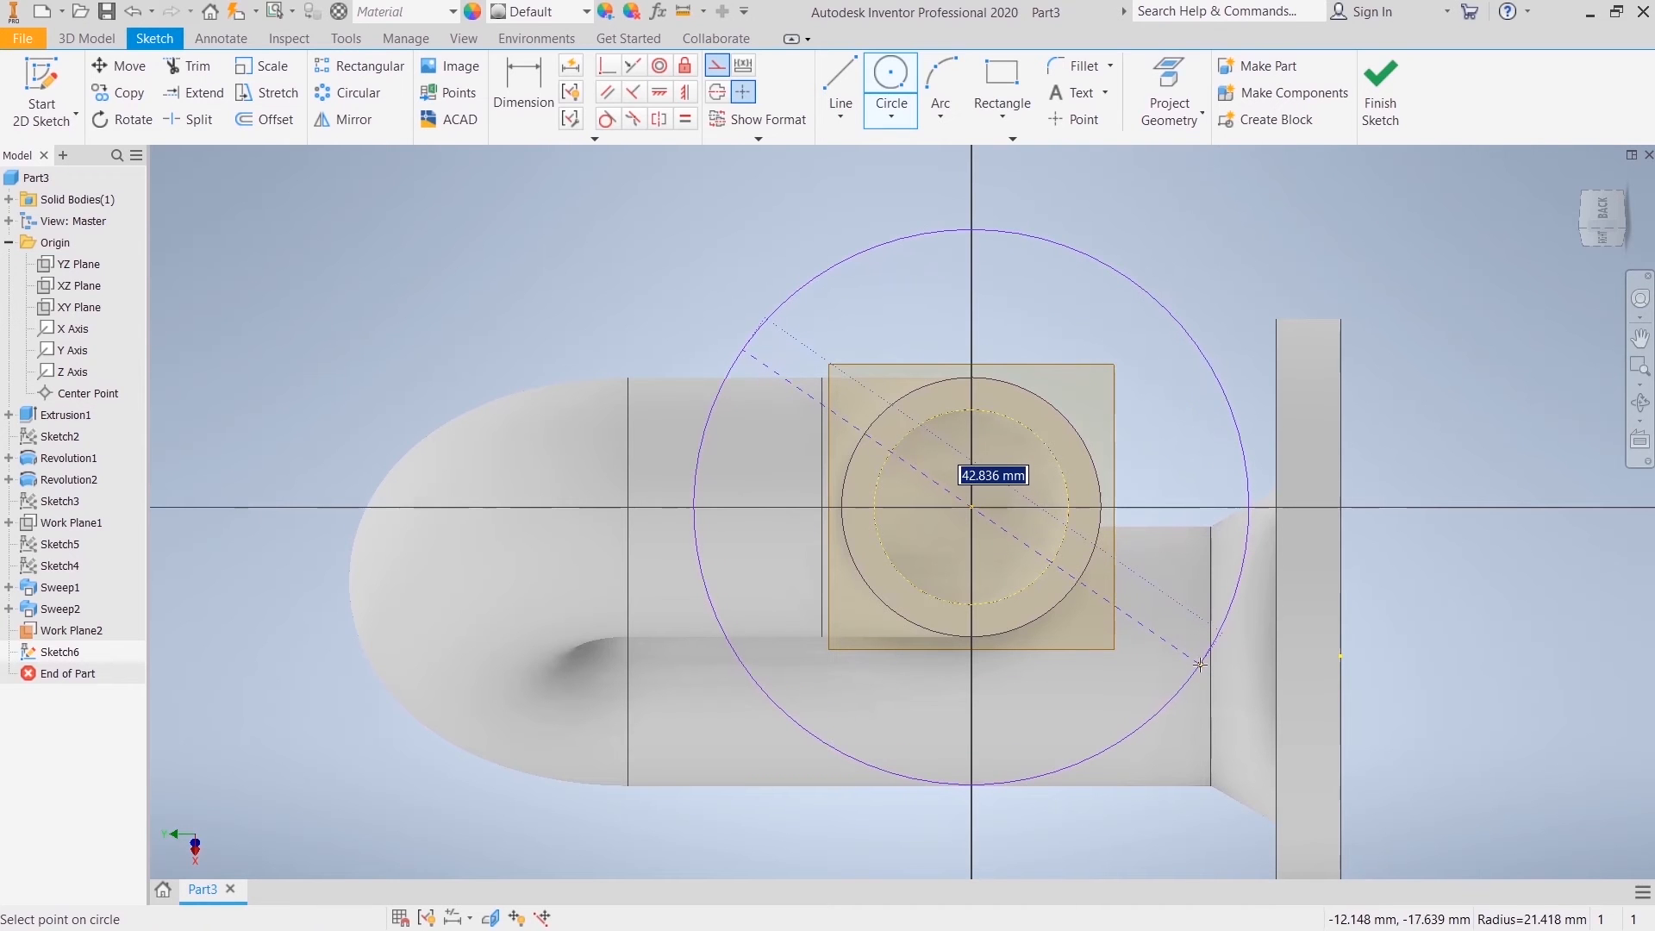
{"action": "key", "text": "Return"}
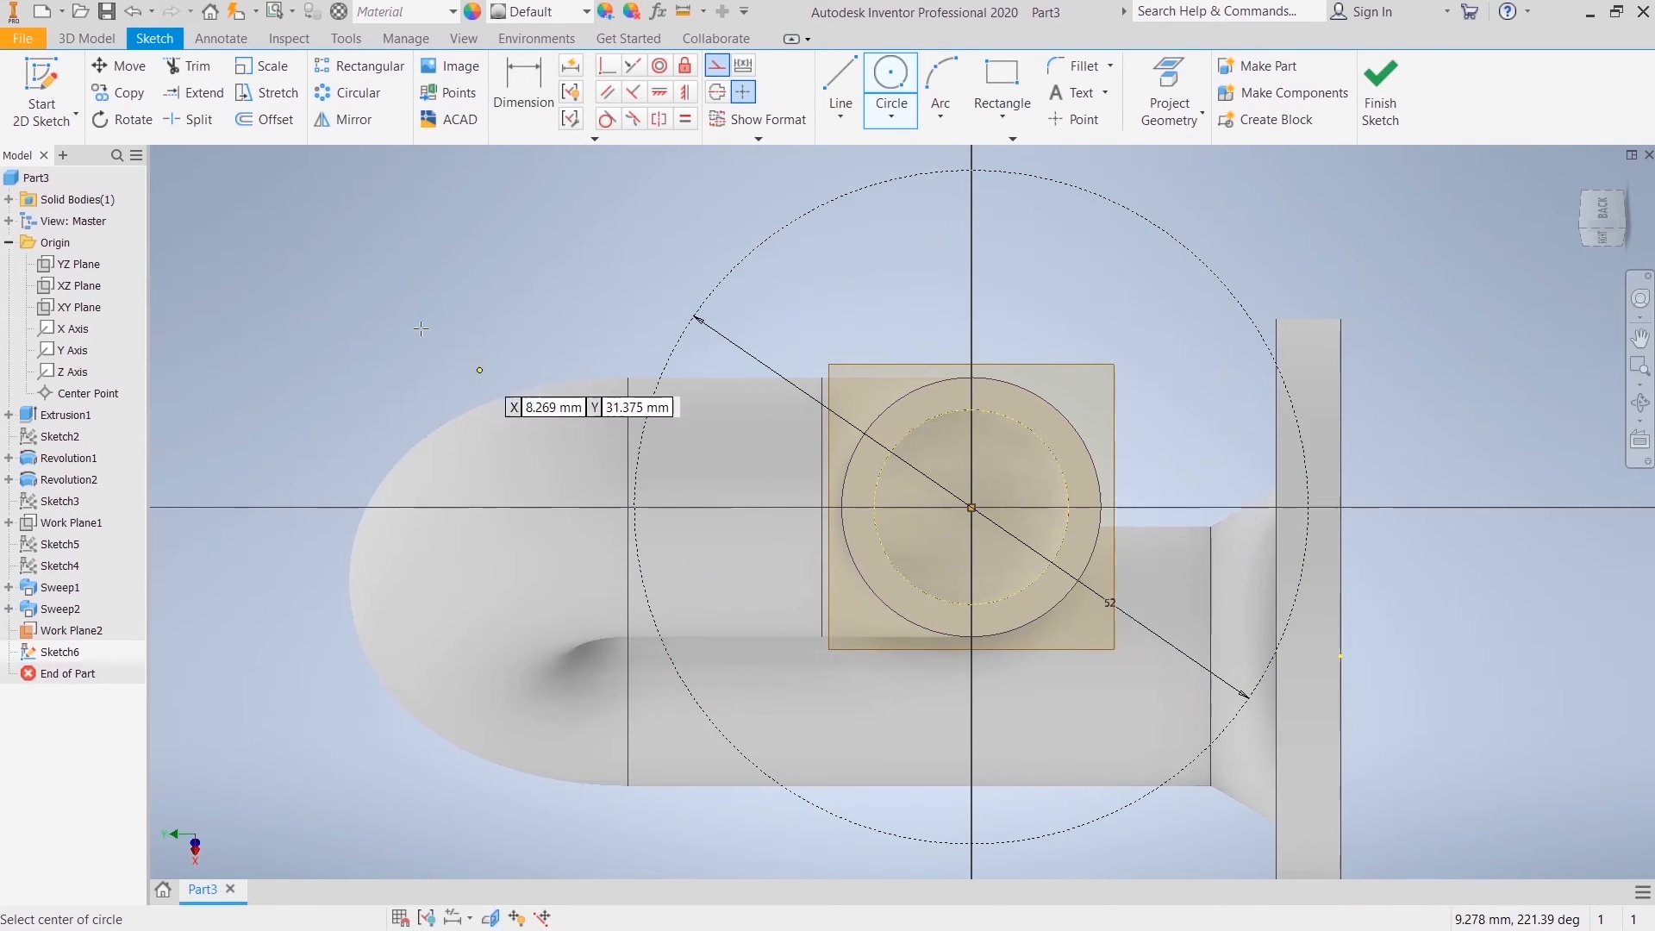
{"action": "right_click", "coordinate": [362, 246]}
{"action": "left_click", "coordinate": [441, 254]}
{"action": "right_click", "coordinate": [750, 255]}
{"action": "left_click", "coordinate": [849, 252]}
{"action": "key", "text": "Escape"}
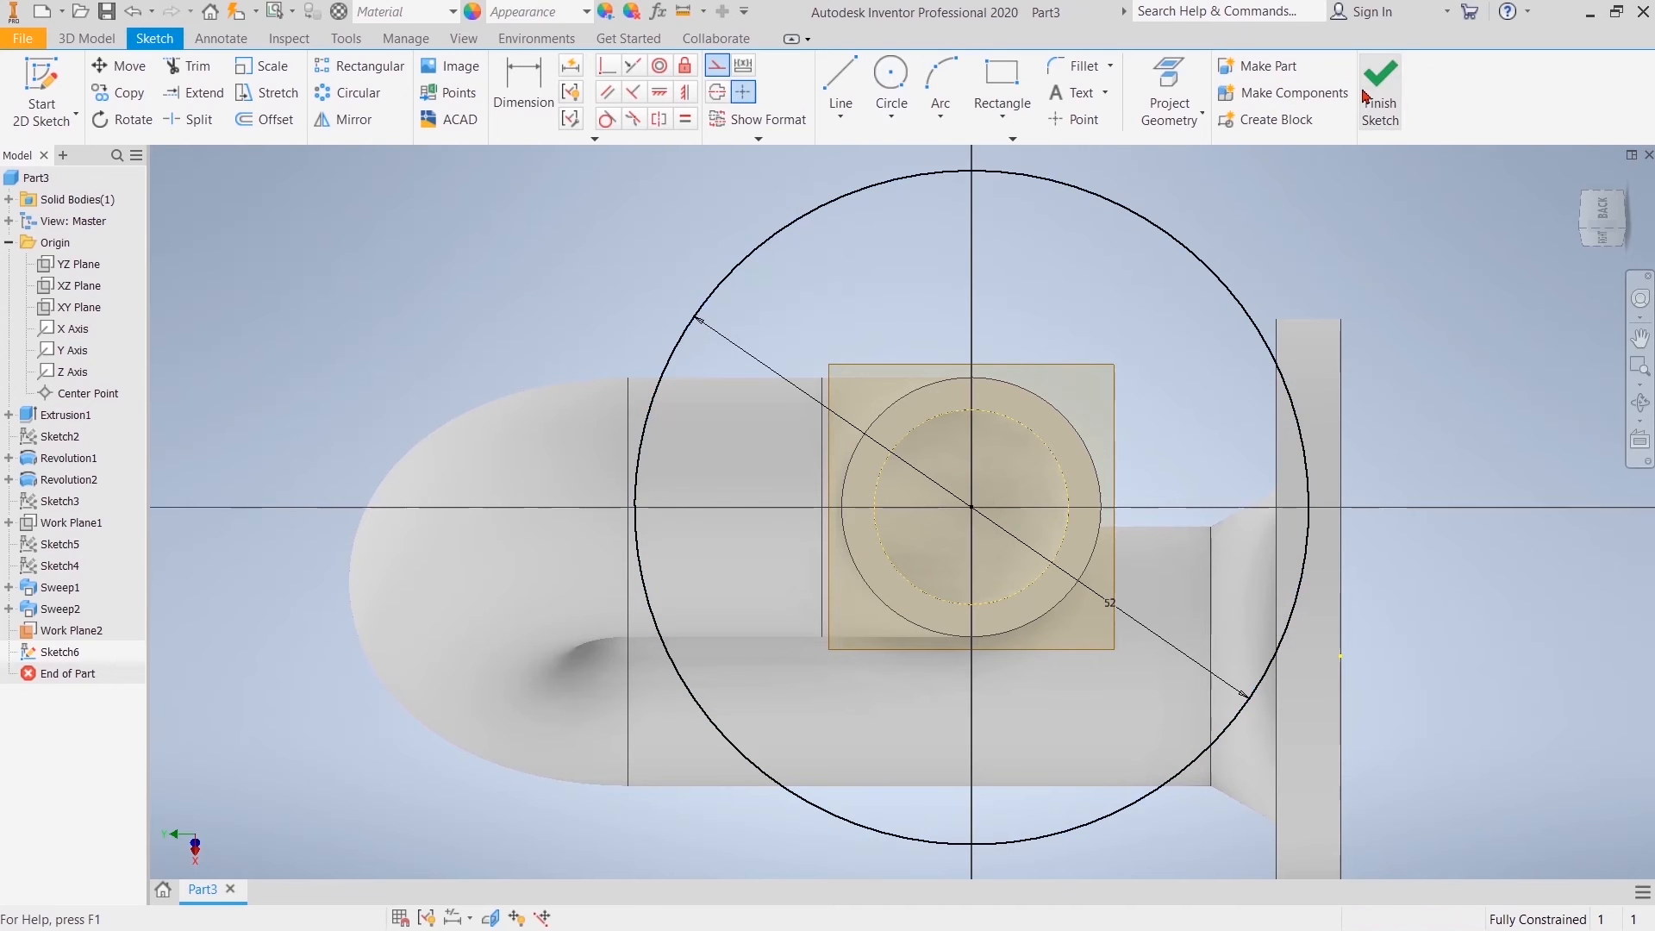
{"action": "left_click", "coordinate": [1380, 90]}
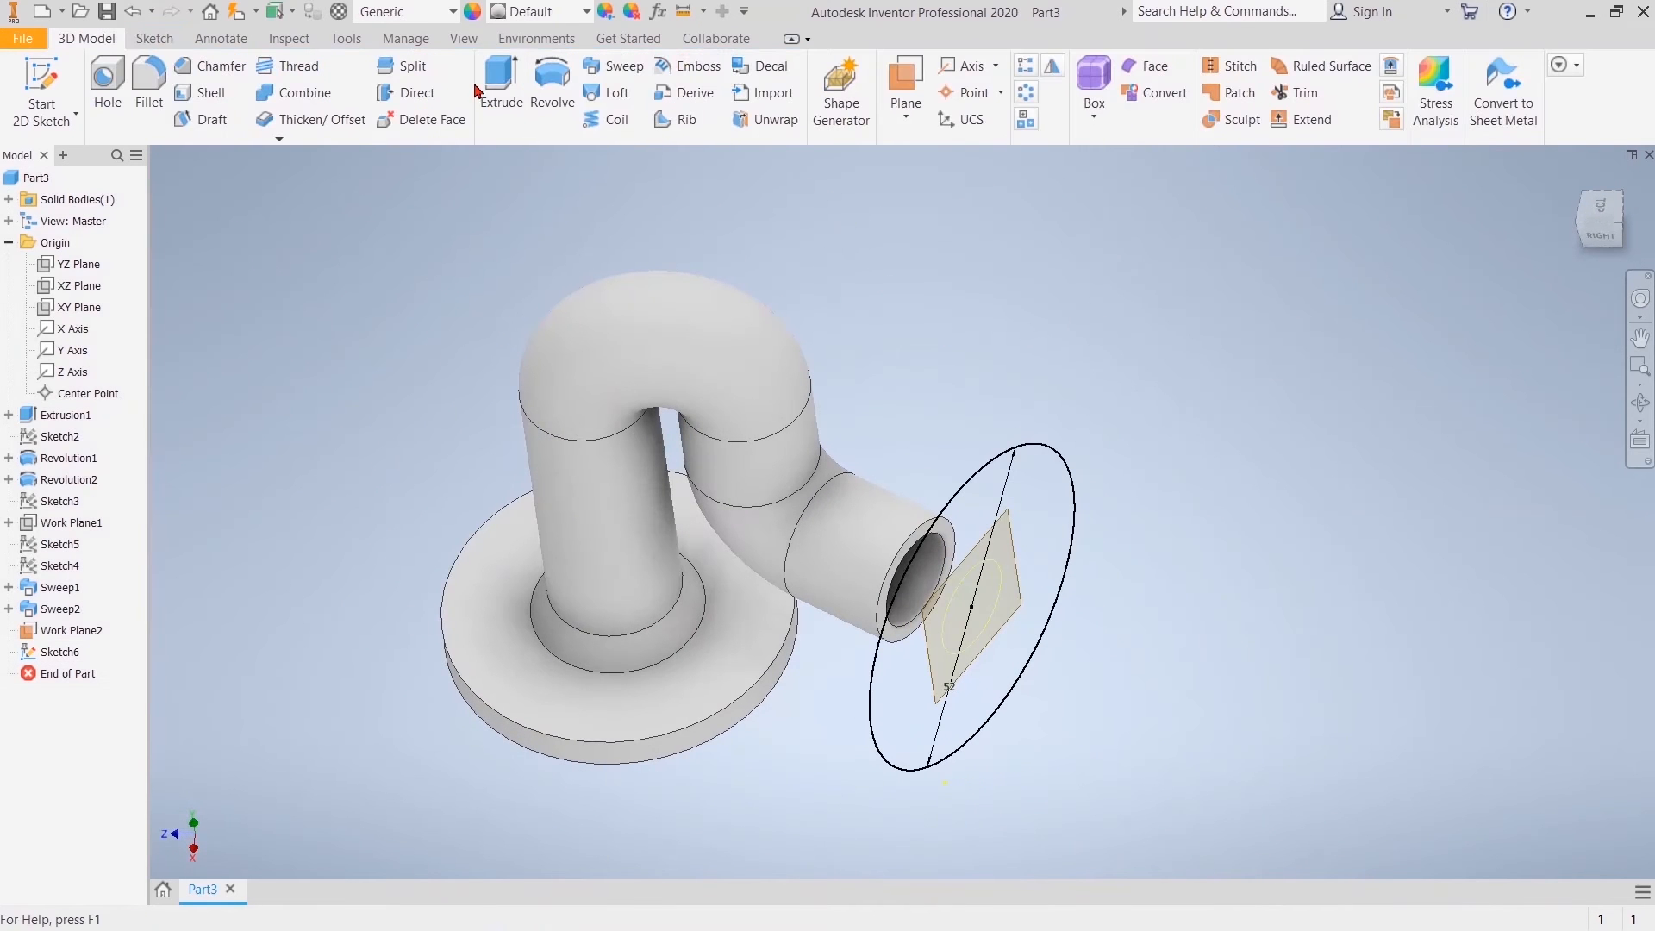
Step: Extrude the 52 mm circle 5 mm toward the pipe end as a join to form the second flange disc
{"action": "left_click", "coordinate": [500, 87]}
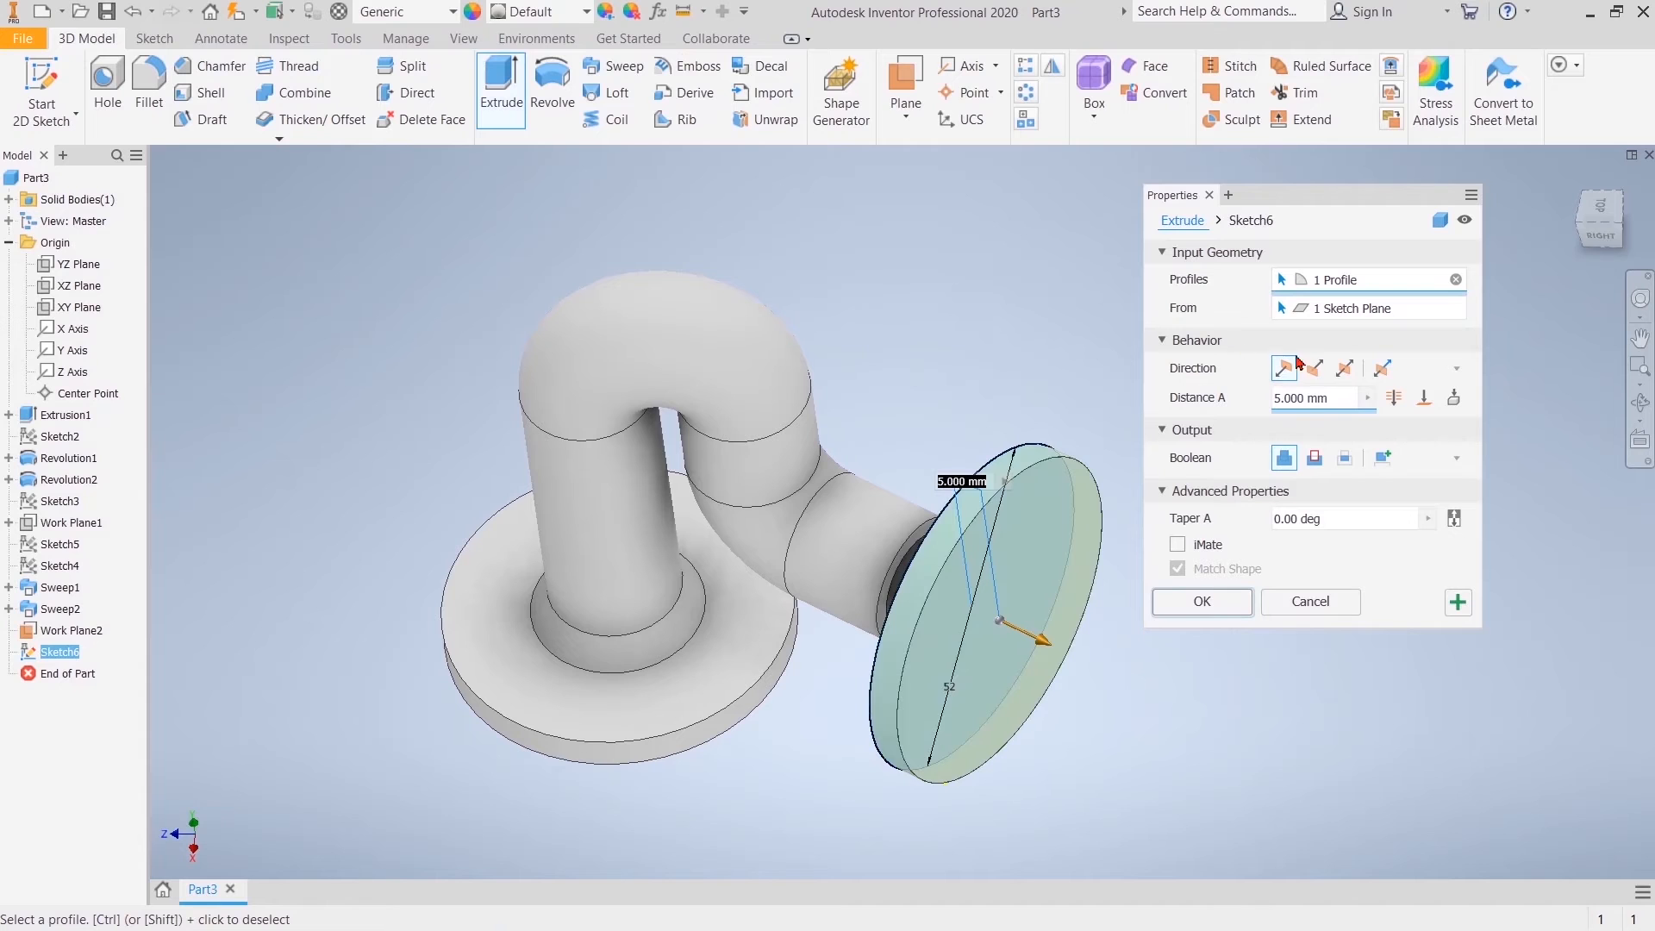
{"action": "left_click", "coordinate": [1323, 371]}
{"action": "left_click", "coordinate": [1221, 602]}
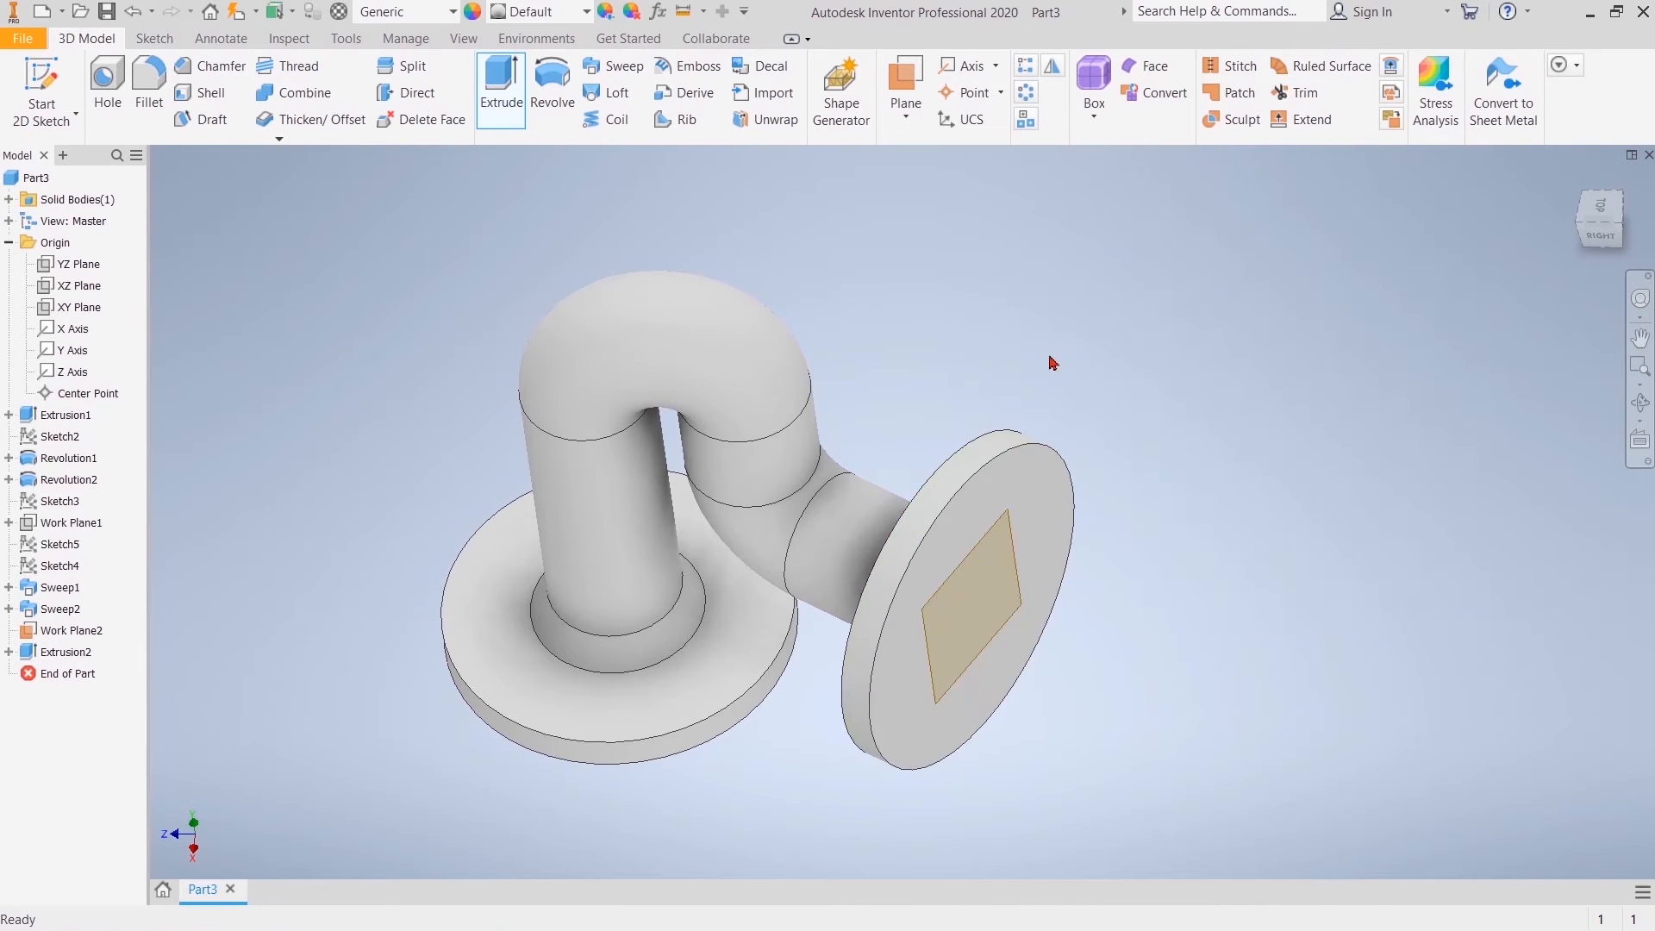
Step: Hide the offset work plane on the second flange disc
{"action": "right_click", "coordinate": [73, 630]}
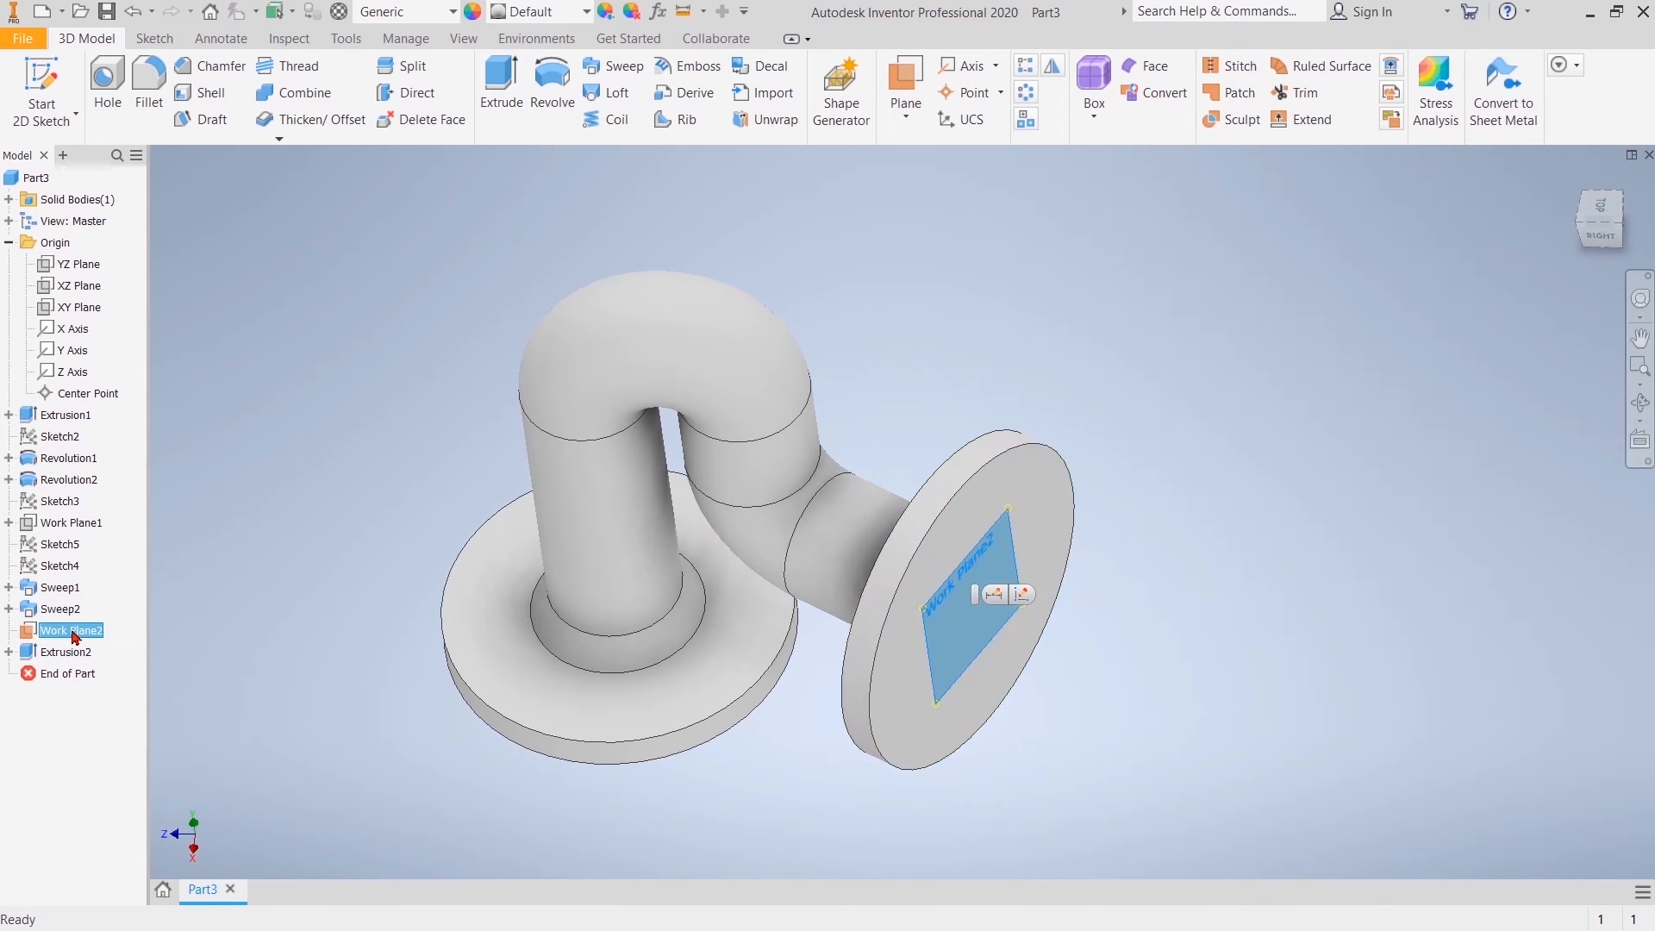
{"action": "left_click", "coordinate": [127, 712]}
{"action": "middle_click_drag", "start_coordinate": [741, 496], "coordinate": [738, 502], "text": "shift"}
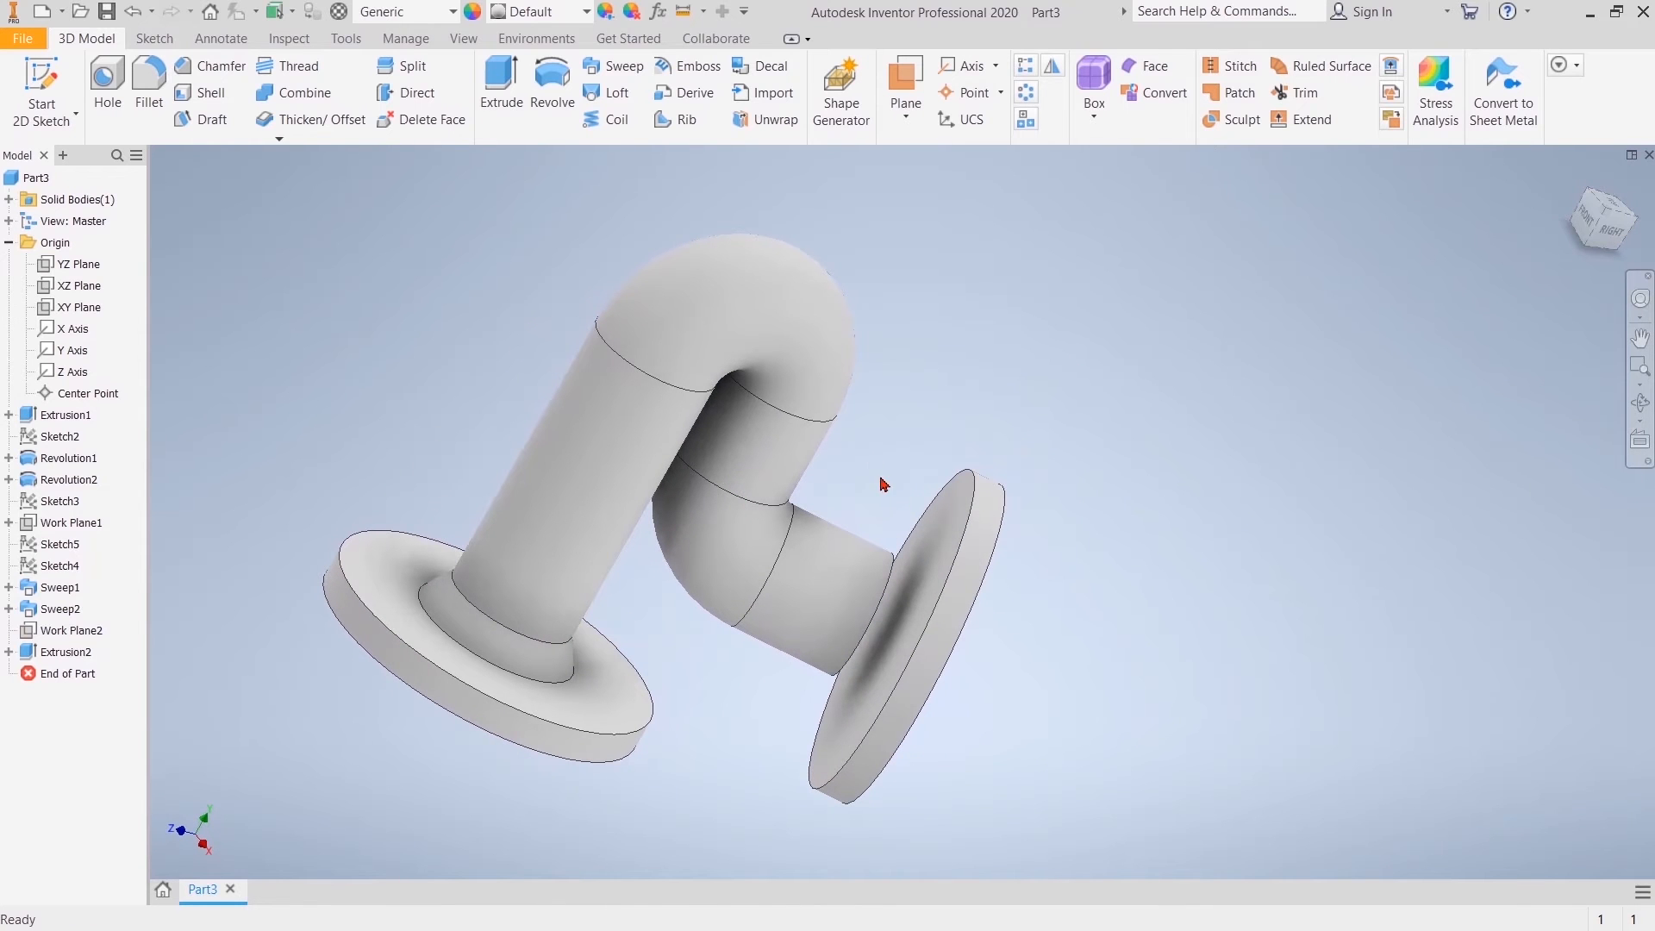
Step: Create a sketch on the second flange's pipe-side face, project its outer circular edge, and slice the graphics at the sketch plane
{"action": "left_click", "coordinate": [955, 525]}
{"action": "left_click", "coordinate": [1083, 507]}
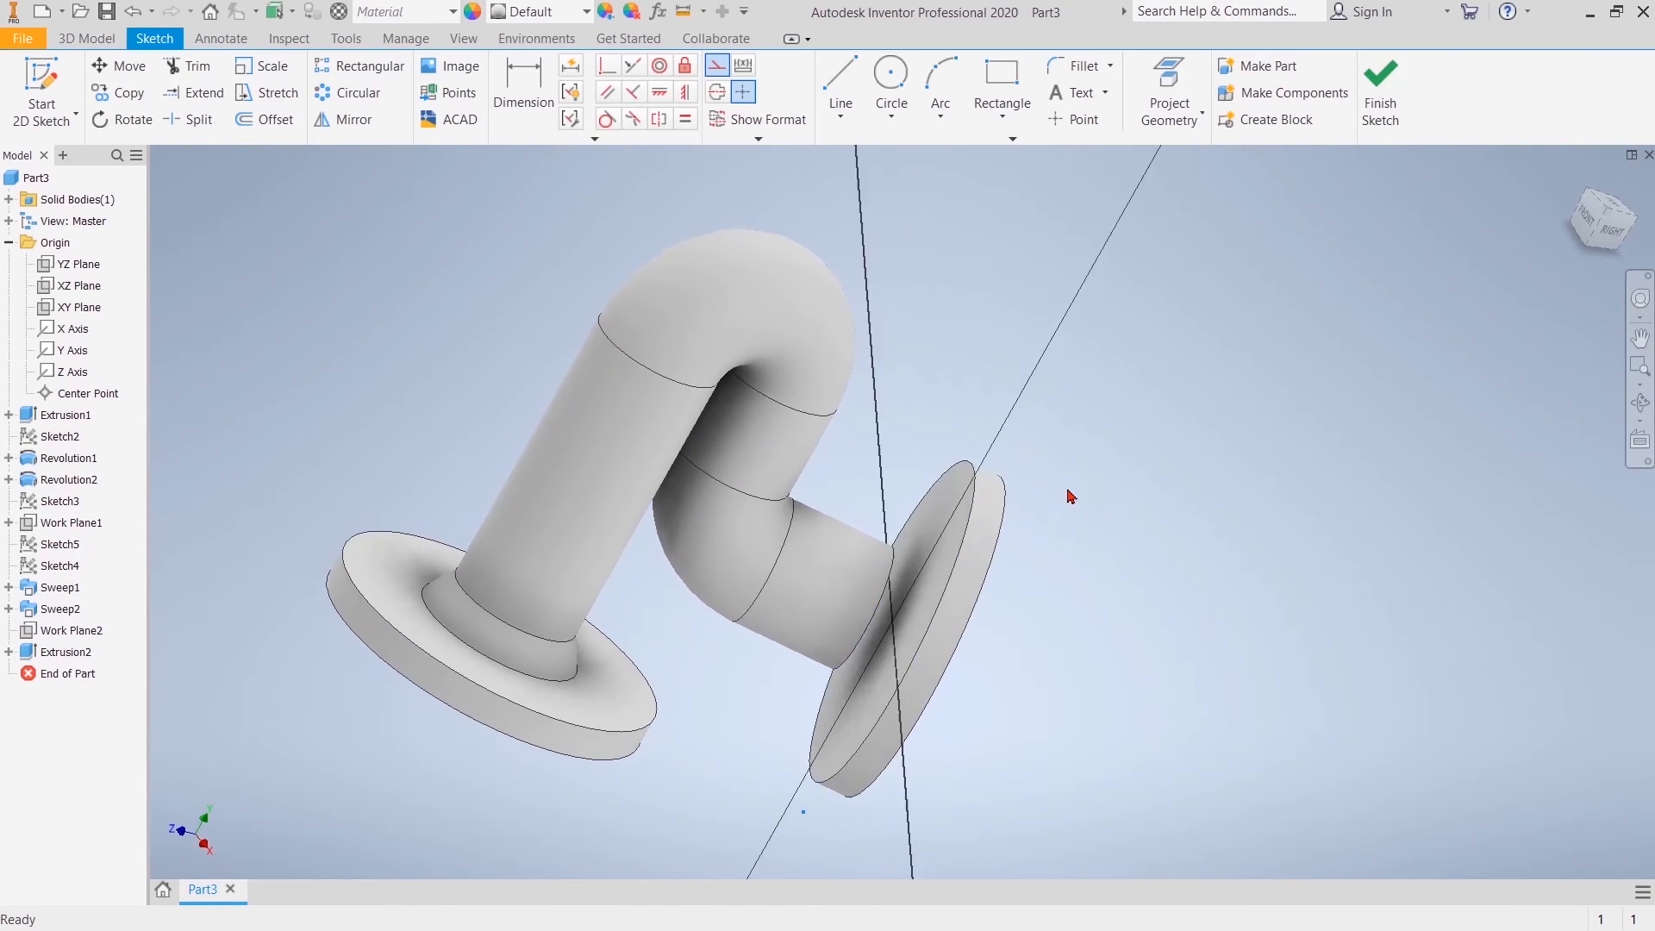
{"action": "middle_click_drag", "start_coordinate": [1285, 273], "coordinate": [1208, 356]}
{"action": "key", "text": "p"}
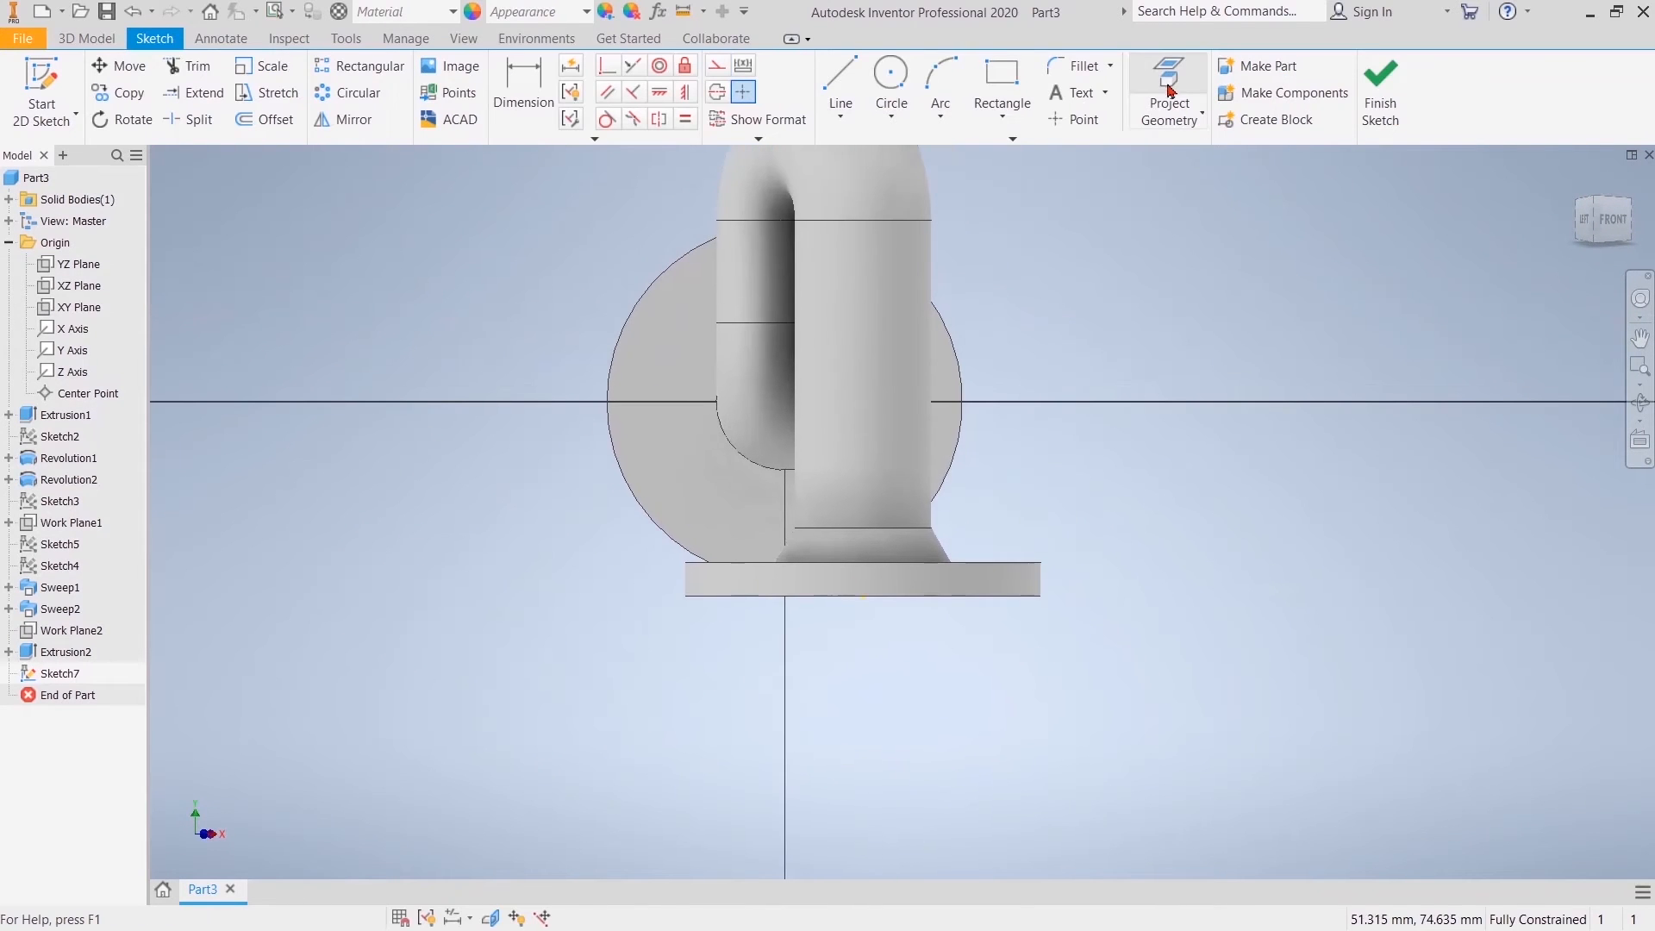
{"action": "left_click", "coordinate": [952, 339]}
{"action": "right_click", "coordinate": [994, 295]}
{"action": "left_click", "coordinate": [1056, 295]}
{"action": "right_click", "coordinate": [1136, 285]}
{"action": "left_click", "coordinate": [1112, 582]}
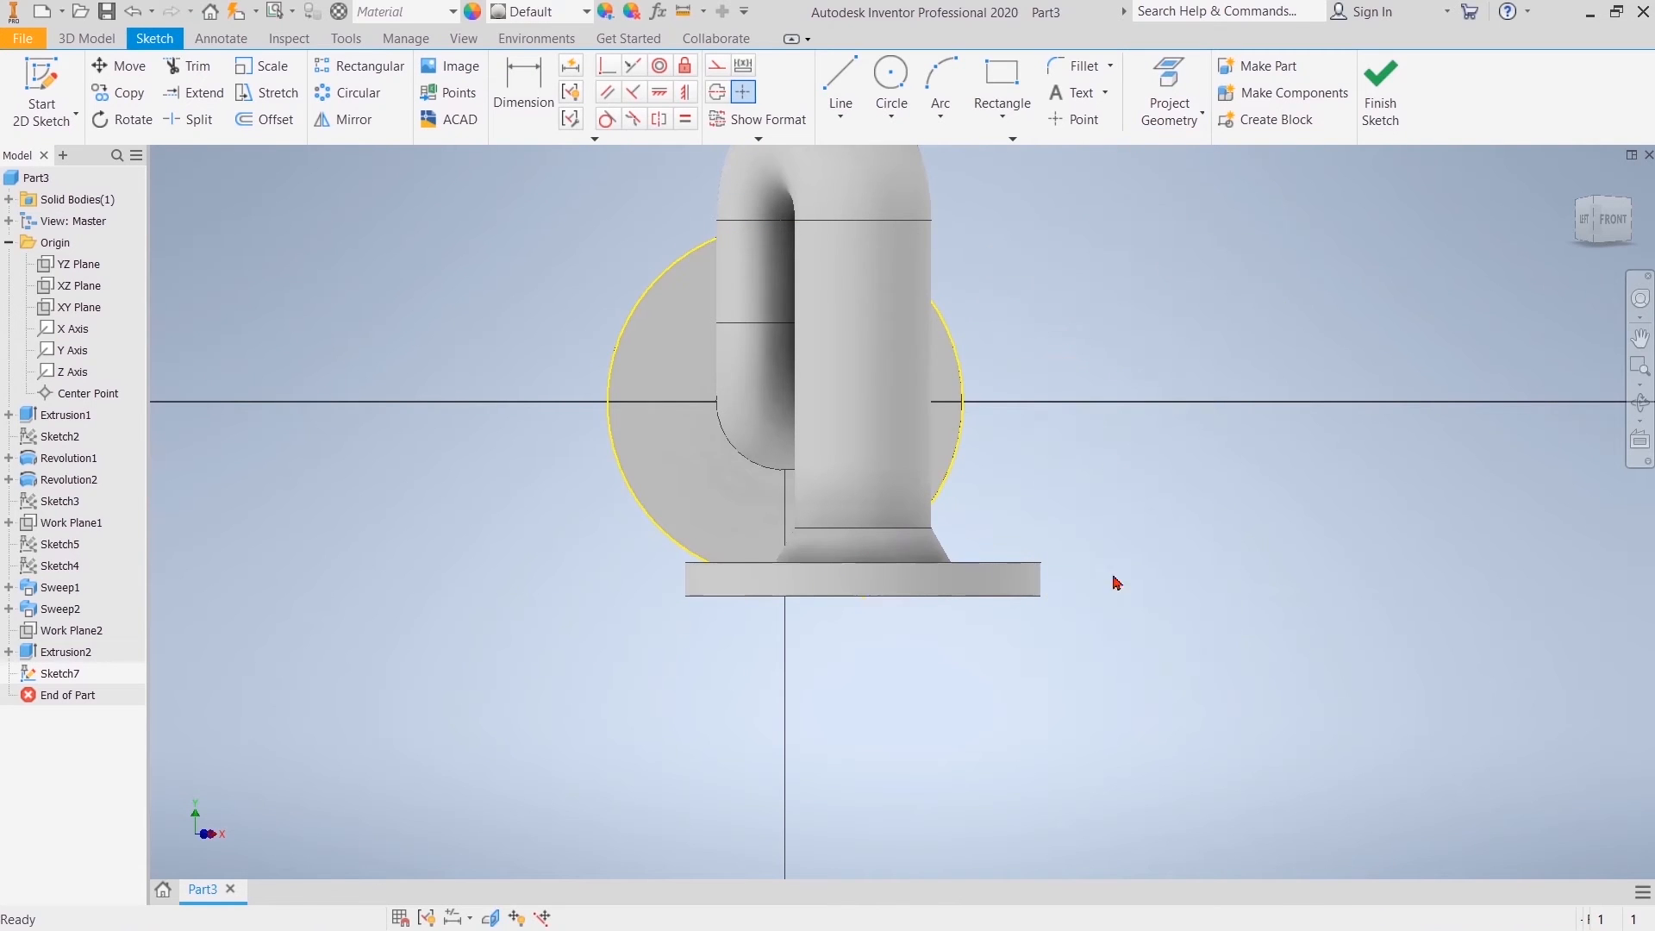
Step: Draw a vertical 52 mm construction line across the full diameter of the projected flange circle
{"action": "key", "text": "l"}
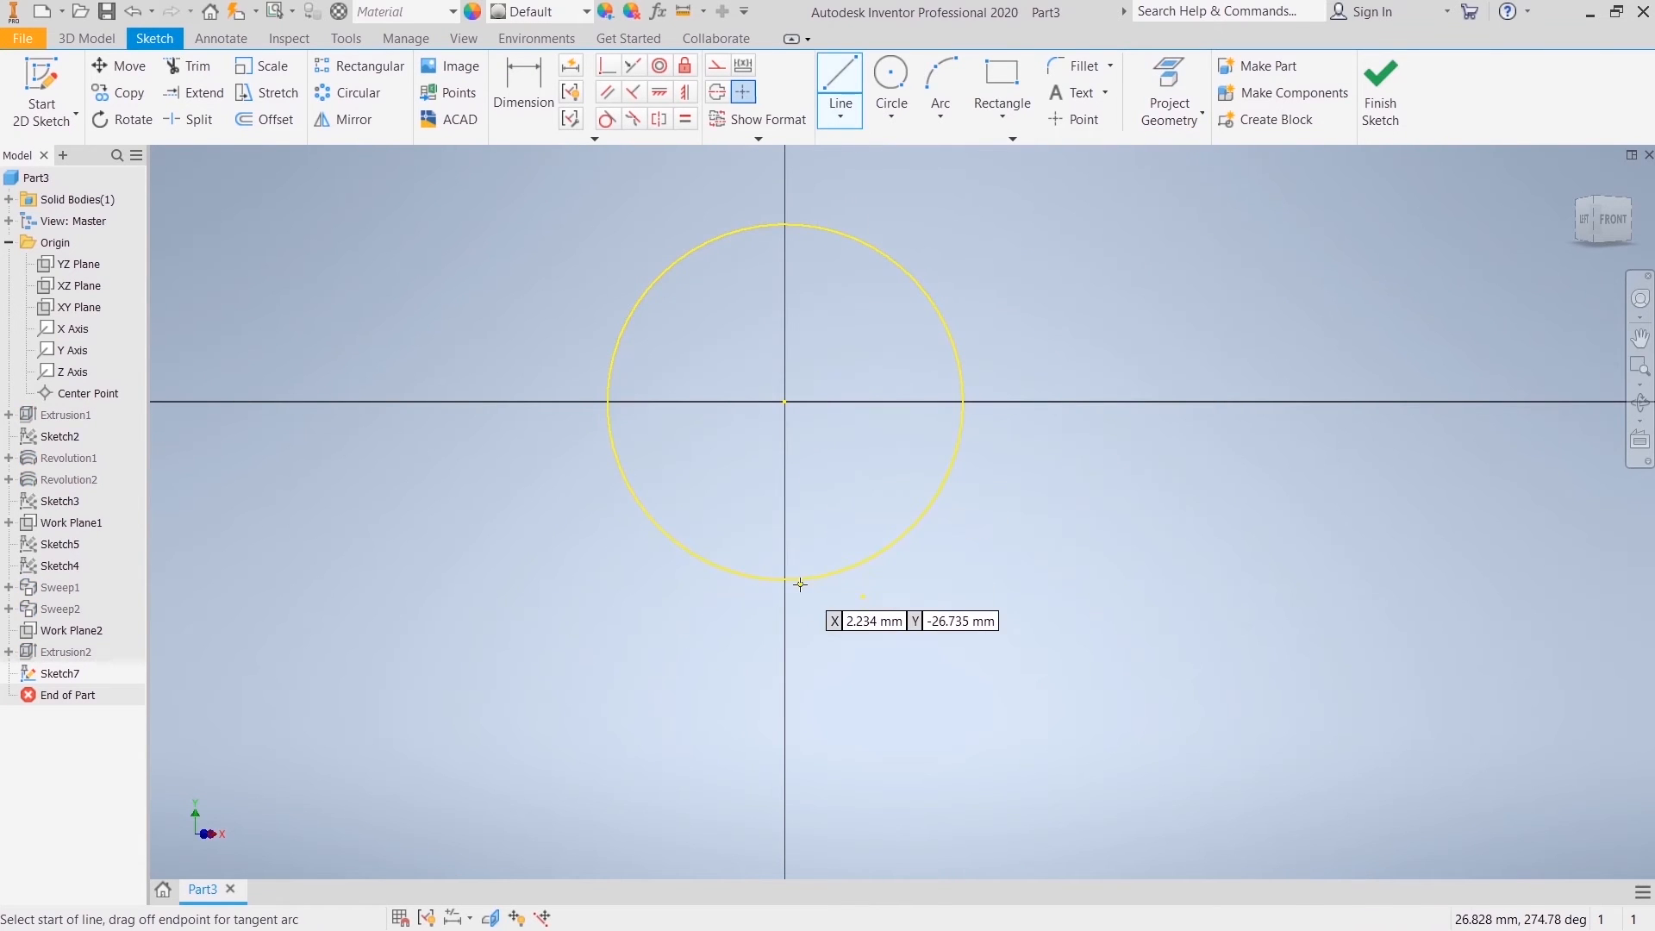
{"action": "left_click", "coordinate": [721, 69]}
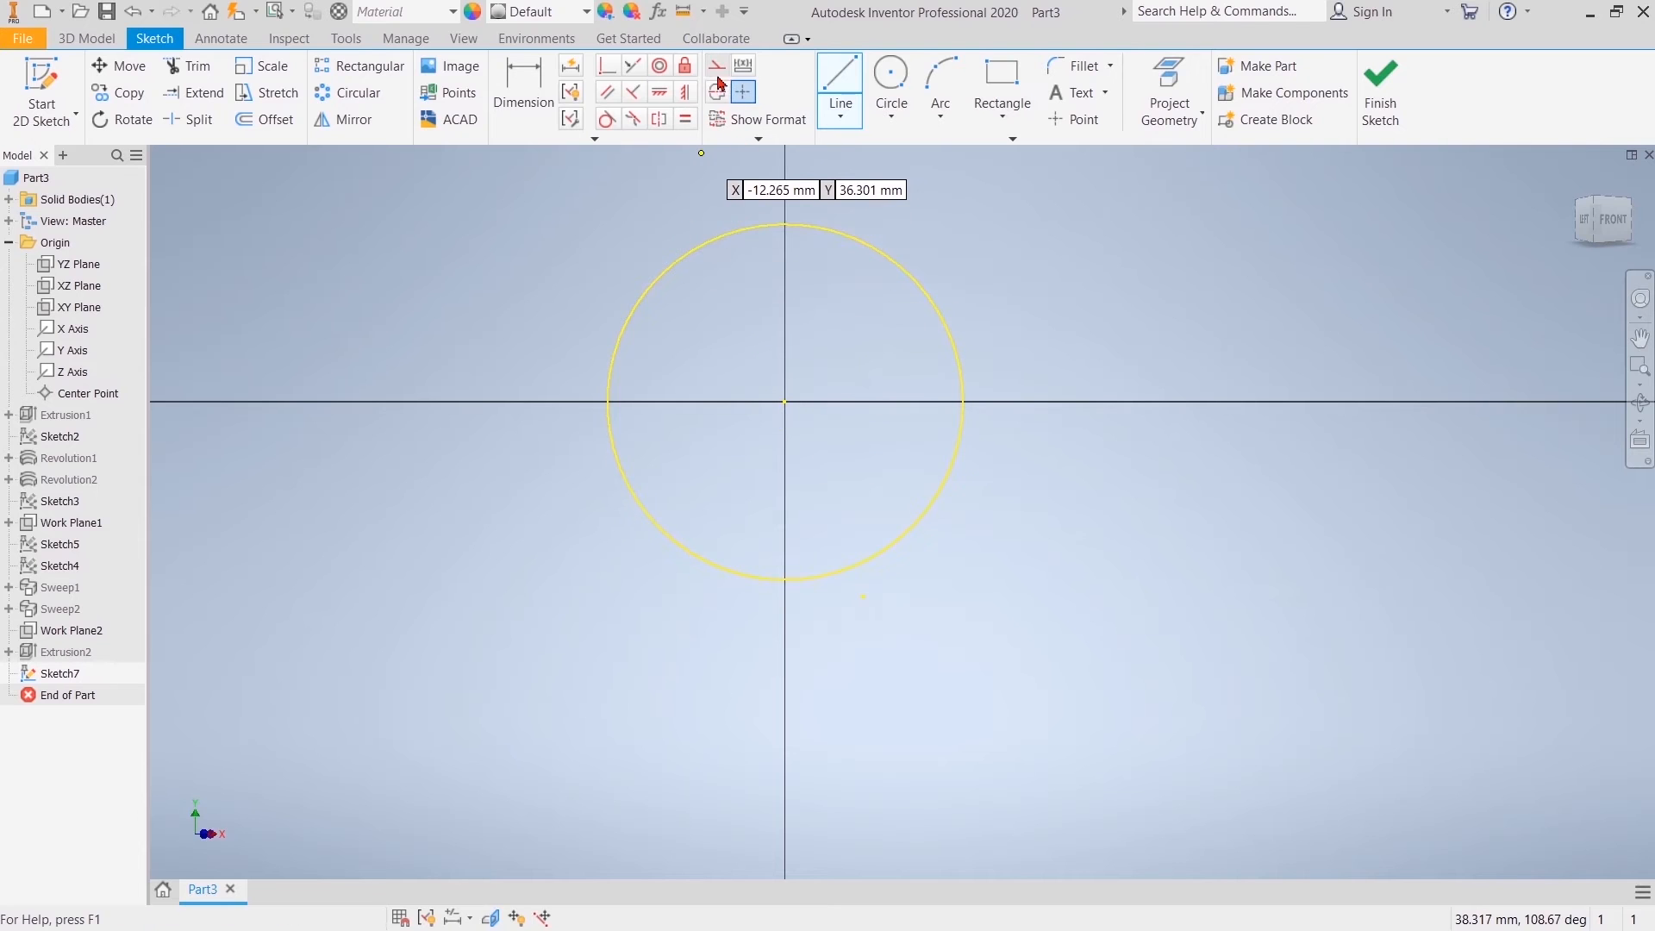
{"action": "left_click", "coordinate": [783, 578]}
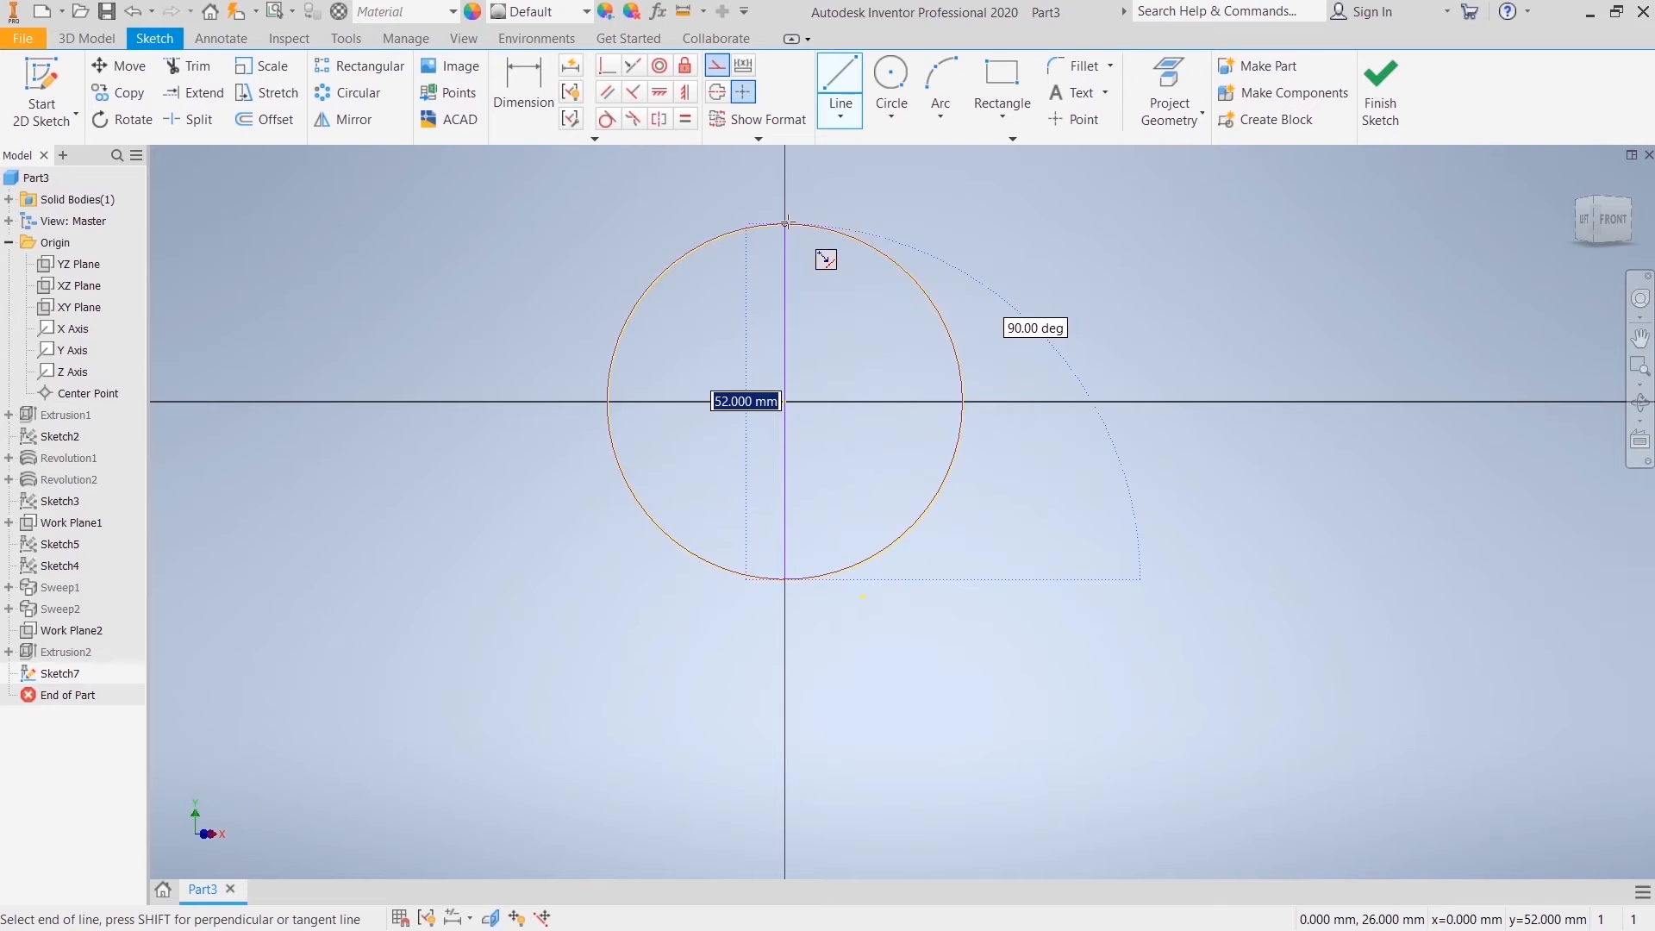
{"action": "left_click", "coordinate": [786, 222]}
{"action": "right_click", "coordinate": [892, 207]}
{"action": "left_click", "coordinate": [957, 199]}
Step: Convert the projected flange circle to construction geometry and finish the sketch with graphics slicing turned off
{"action": "left_click", "coordinate": [907, 266]}
{"action": "right_click", "coordinate": [908, 269]}
{"action": "left_click", "coordinate": [972, 273]}
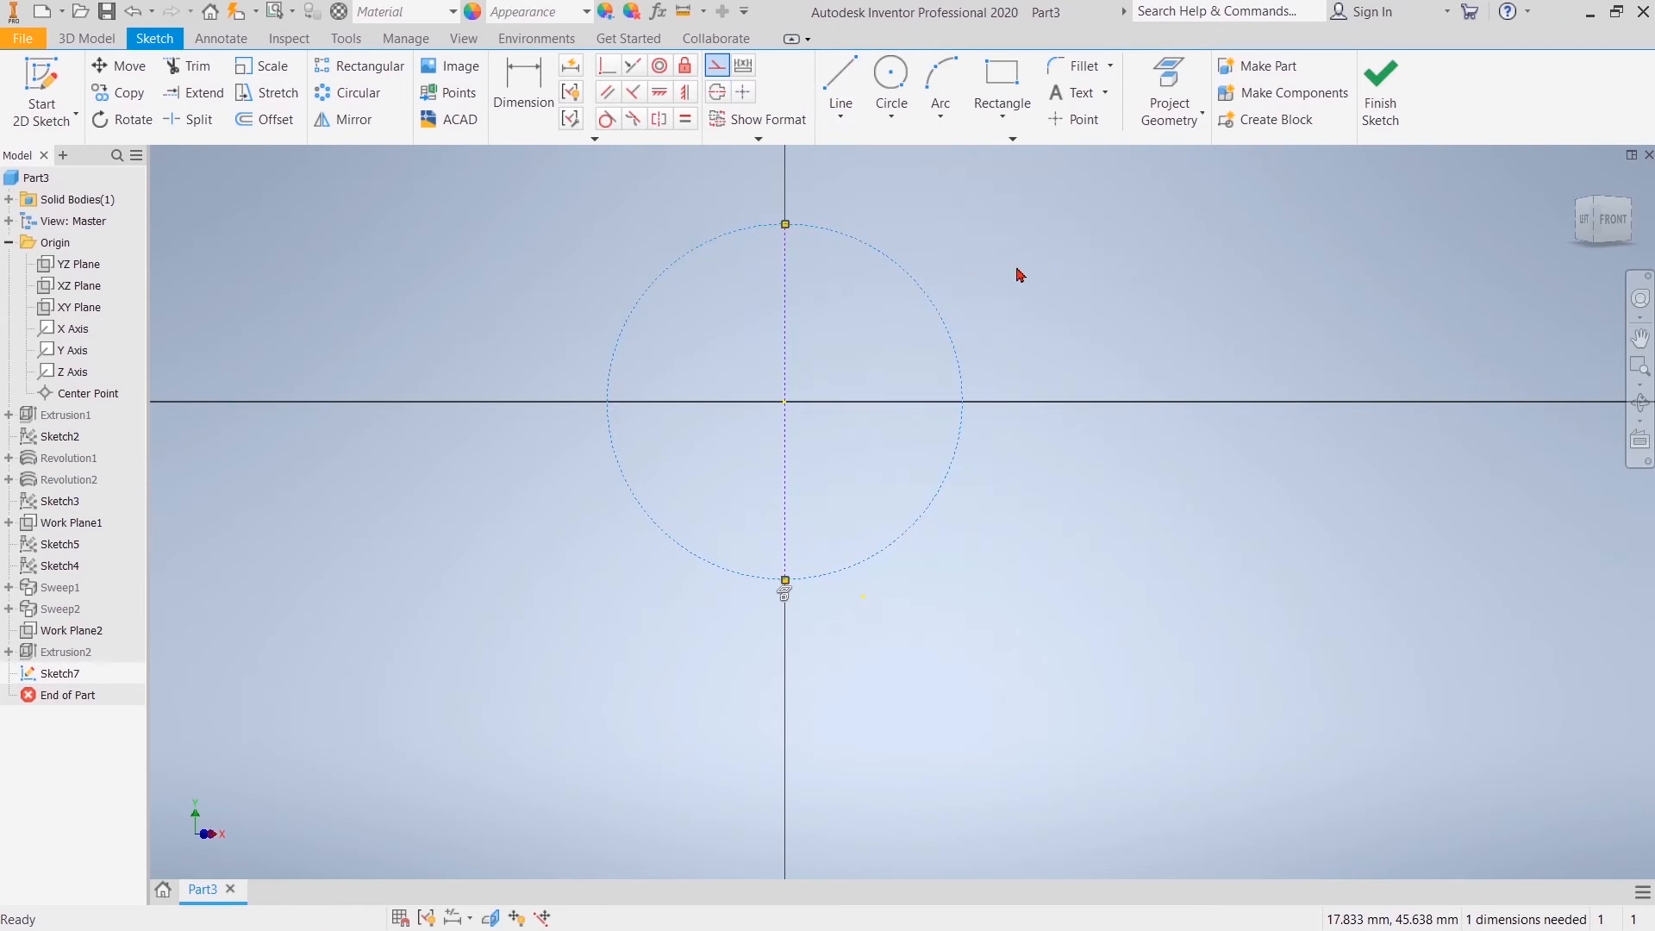
{"action": "left_click", "coordinate": [1378, 94]}
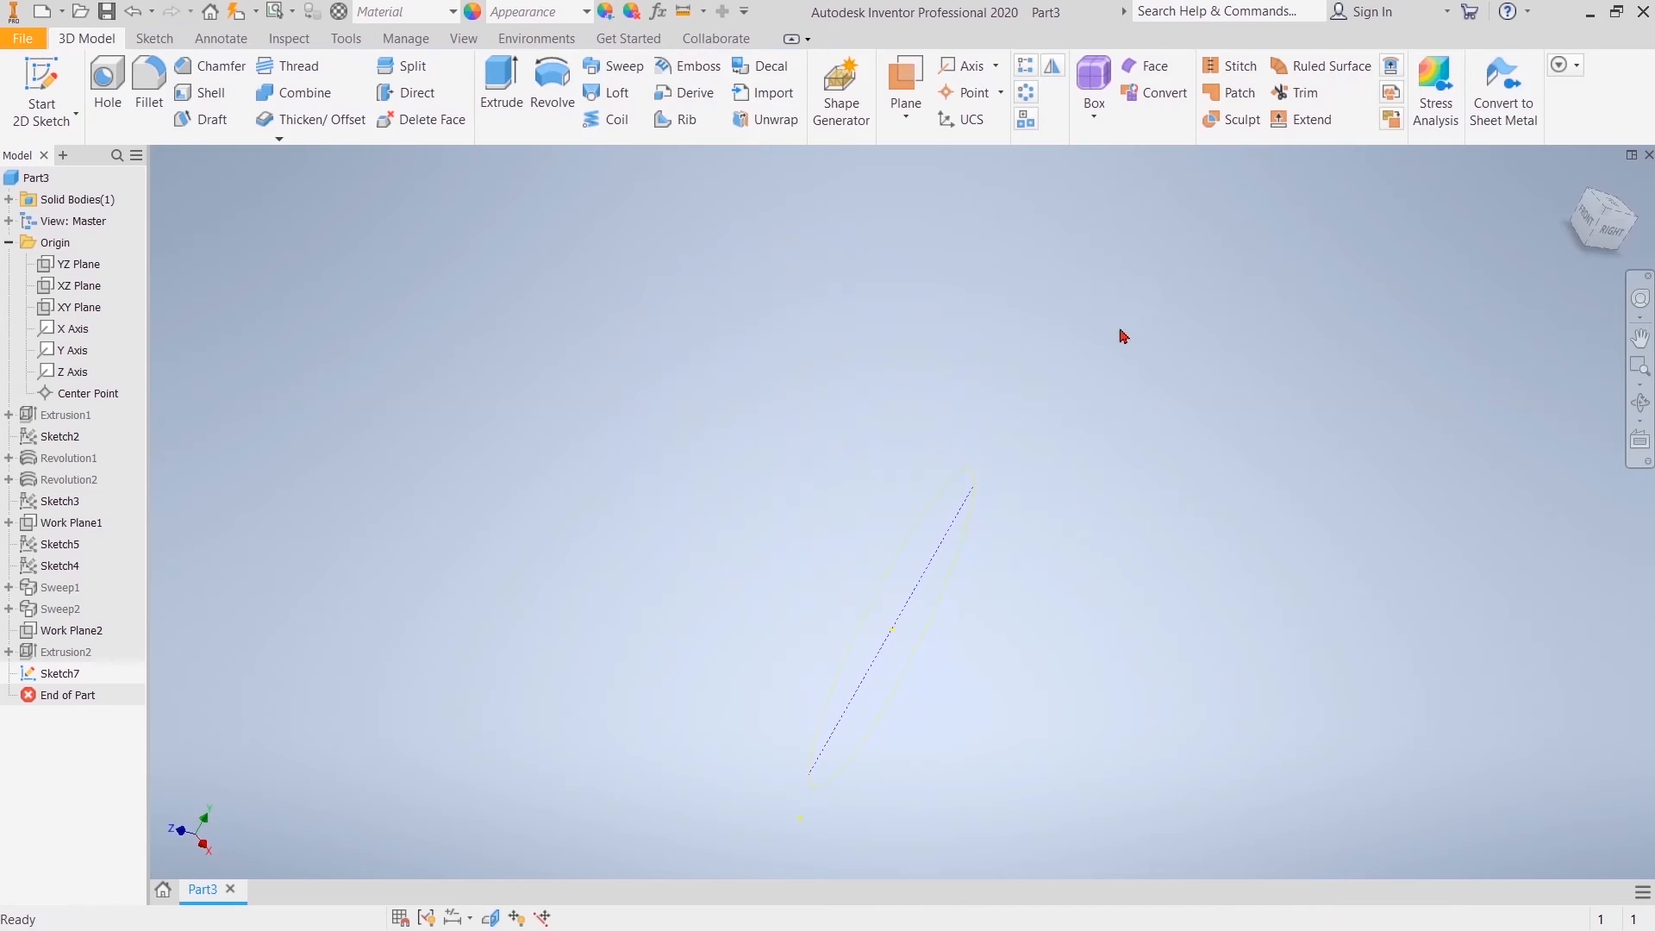
{"action": "right_click", "coordinate": [1057, 278]}
{"action": "left_click", "coordinate": [1071, 477]}
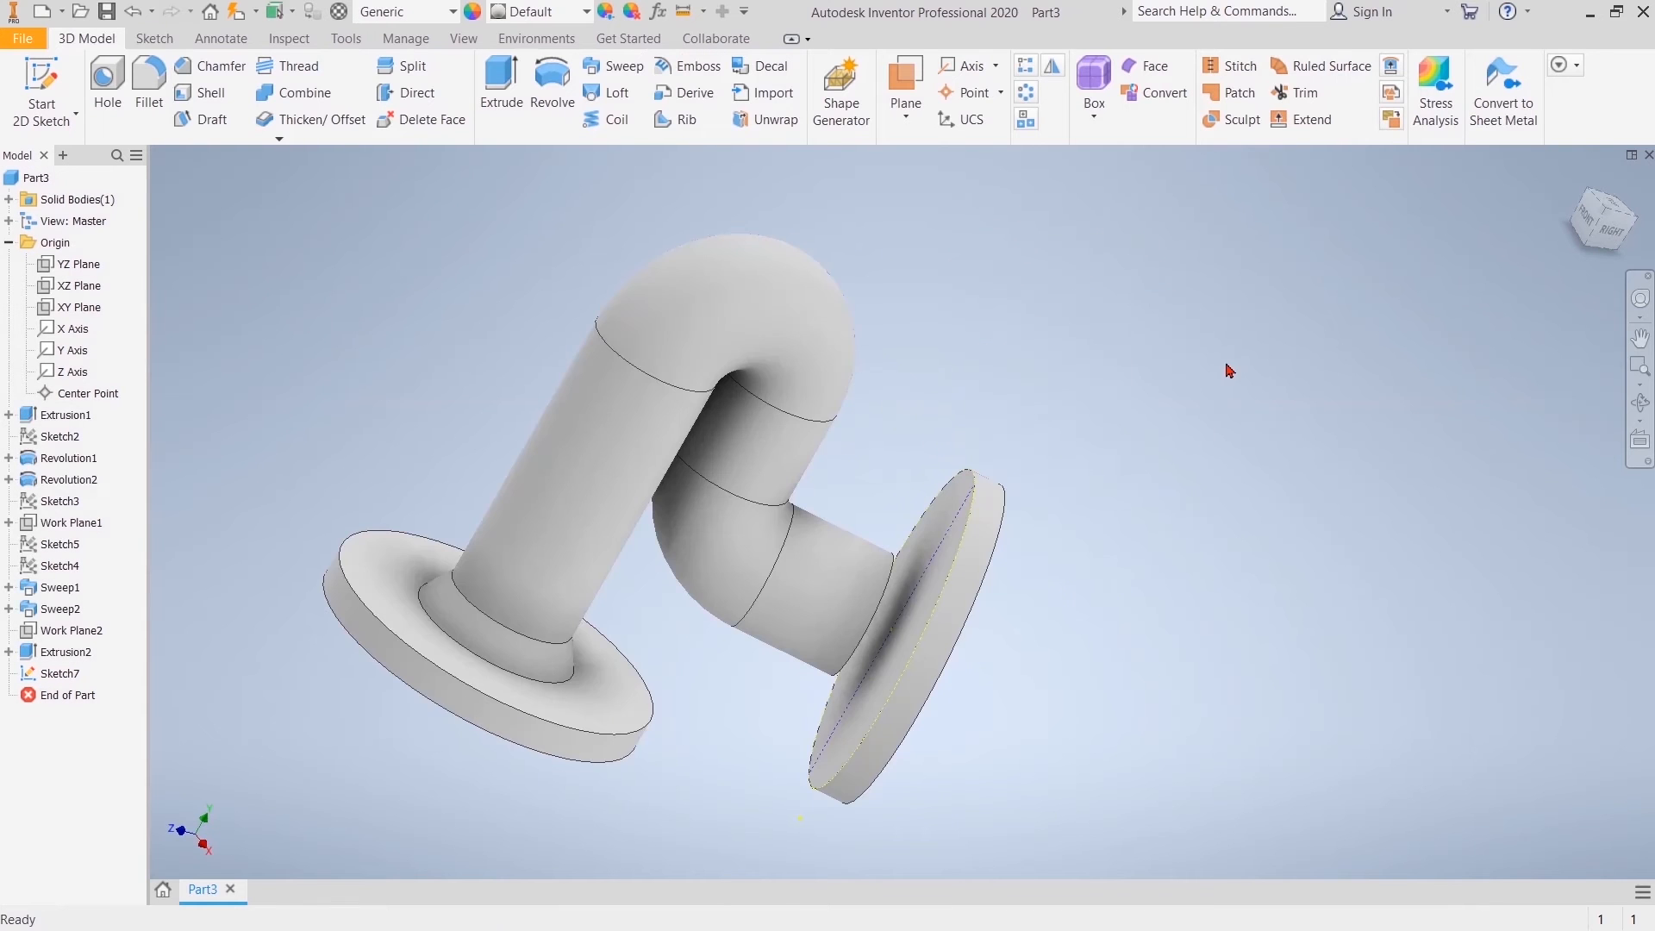
Step: Create a work plane through the vertical diameter line at 90 degrees to the second flange's pipe-side face
{"action": "left_click", "coordinate": [1596, 227]}
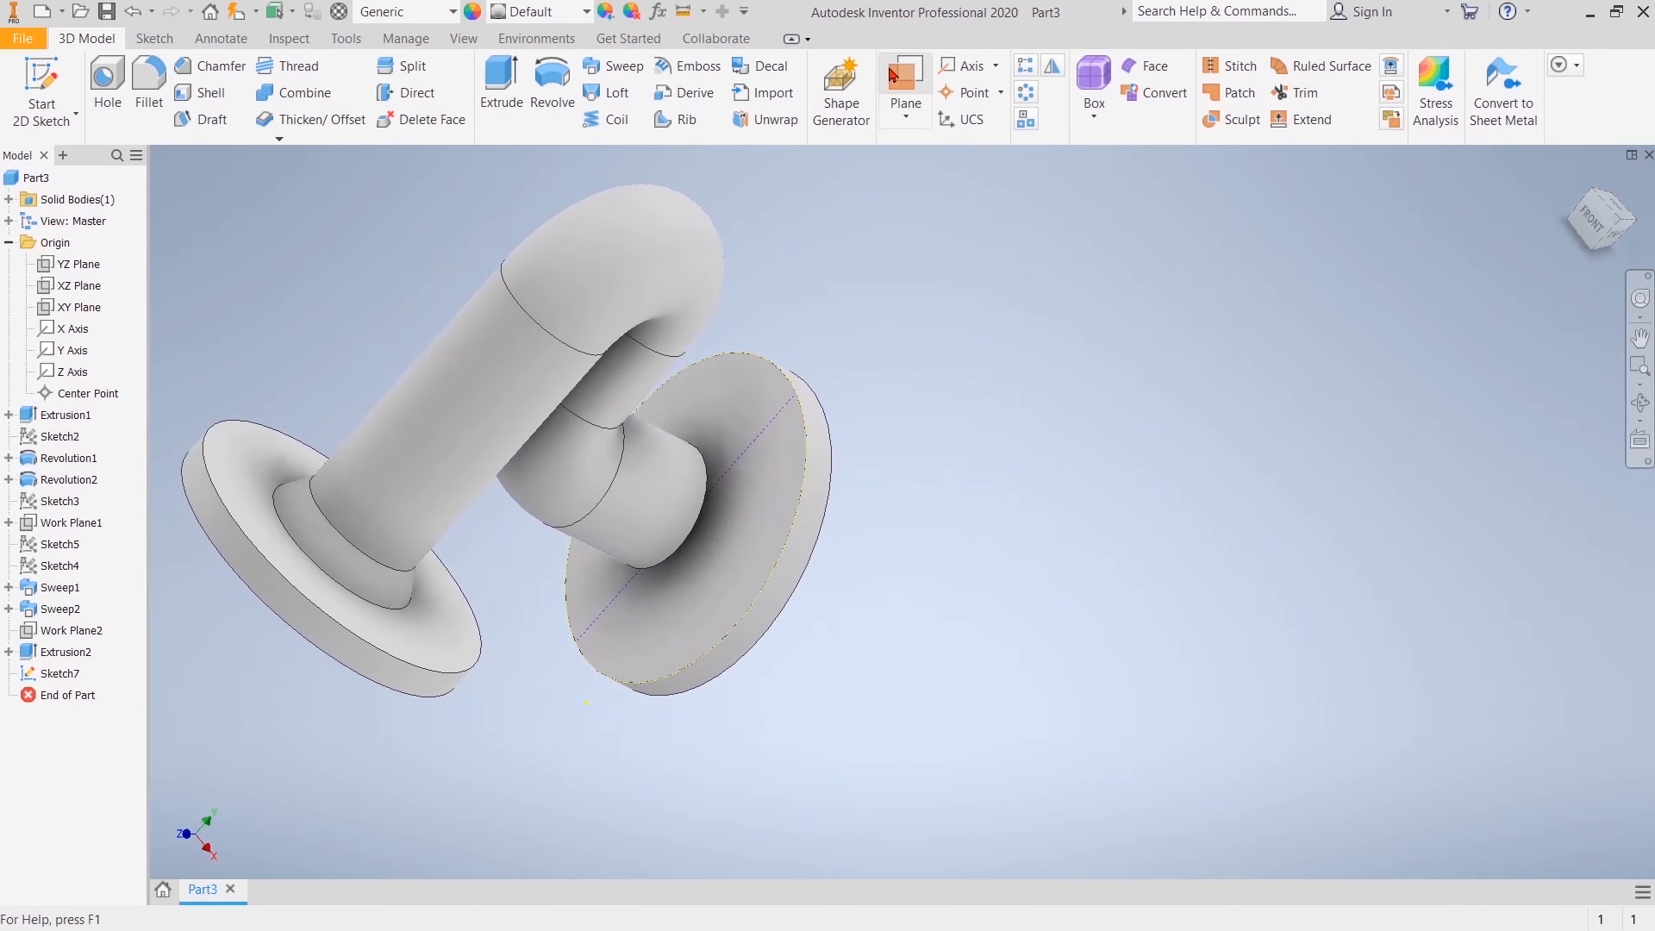
{"action": "left_click", "coordinate": [894, 77]}
{"action": "left_click", "coordinate": [748, 437]}
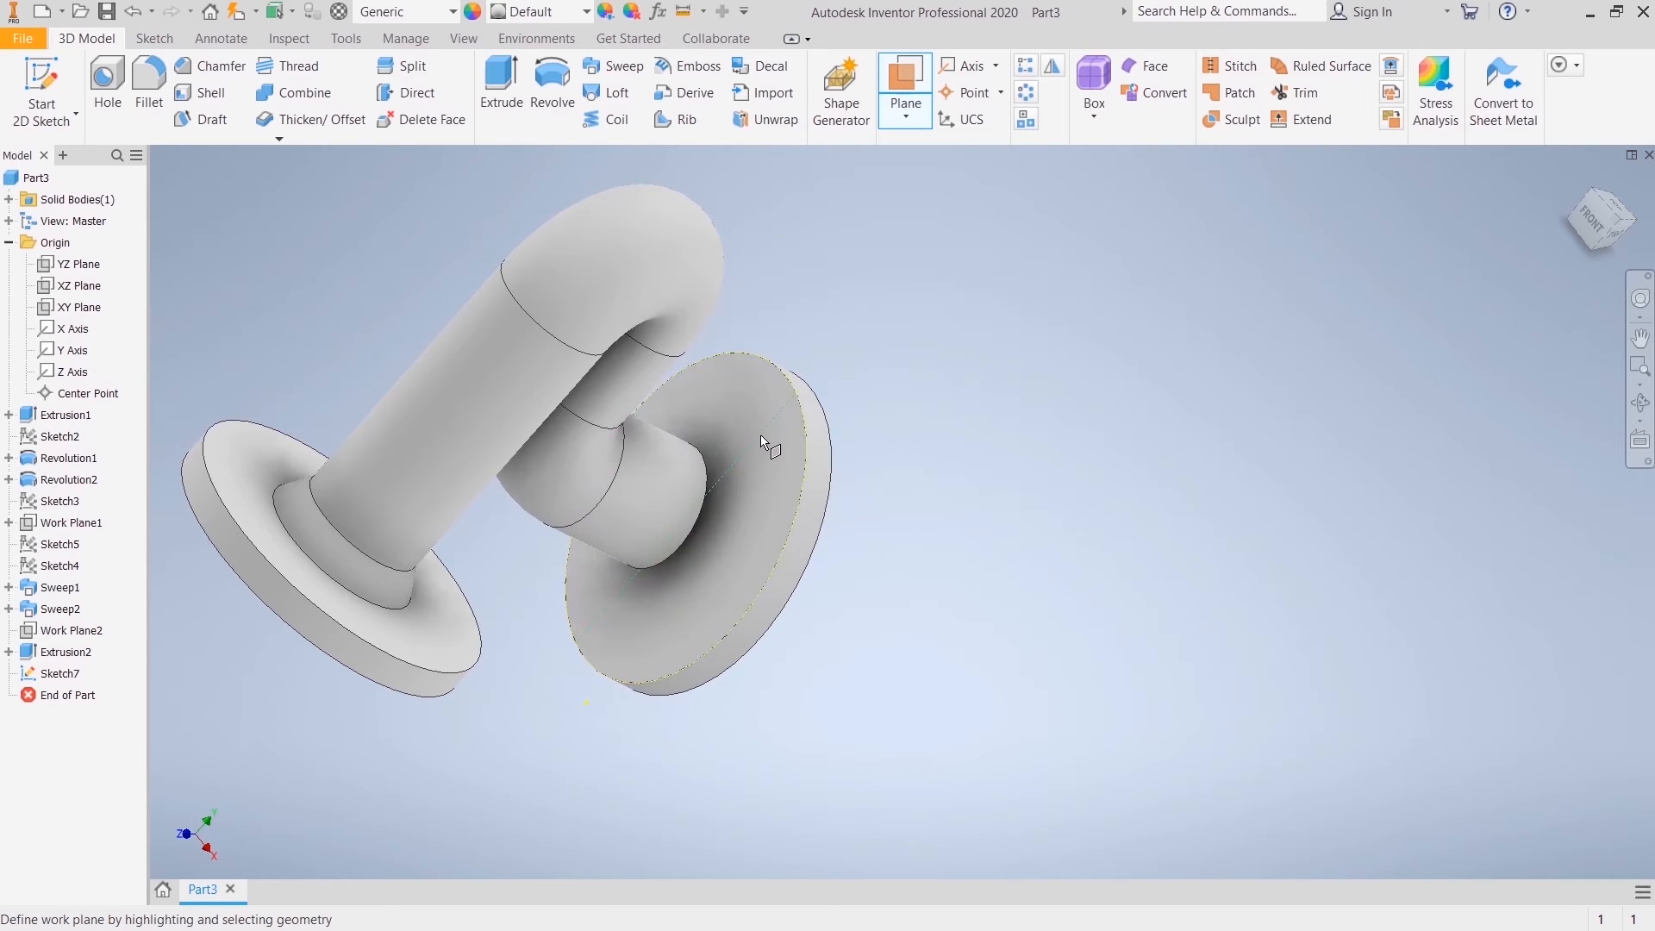
{"action": "left_click", "coordinate": [762, 434]}
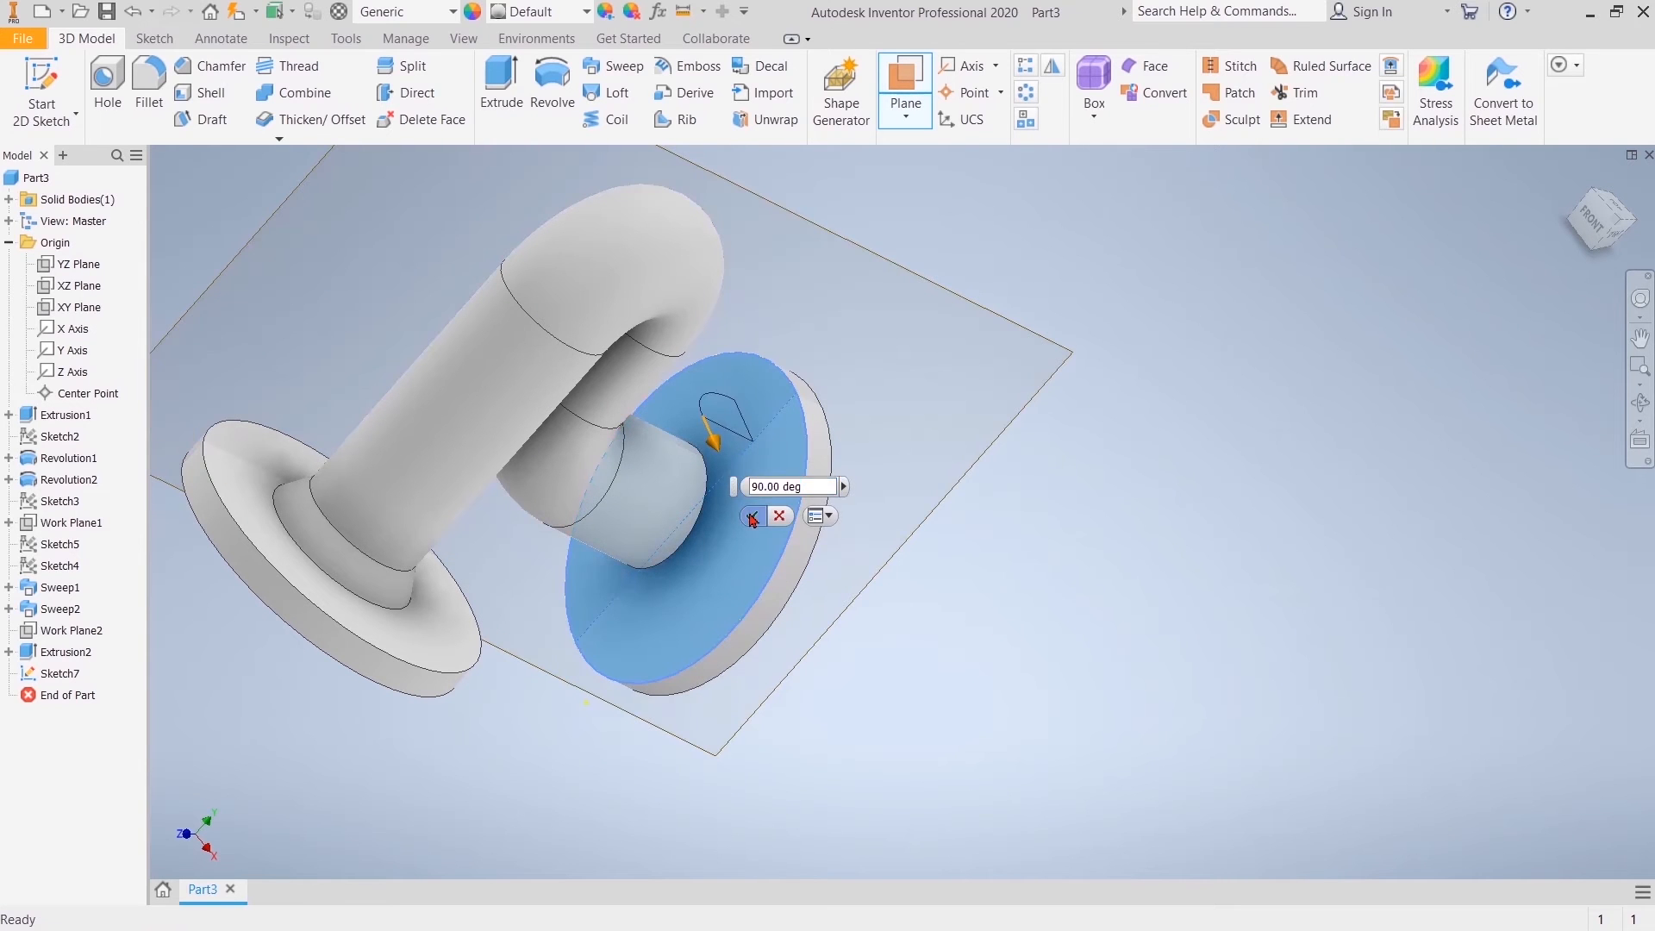
{"action": "left_click", "coordinate": [751, 515]}
Step: Create a sketch on the new perpendicular work plane and project the second flange's outer face edge as construction geometry
{"action": "left_click", "coordinate": [1014, 312]}
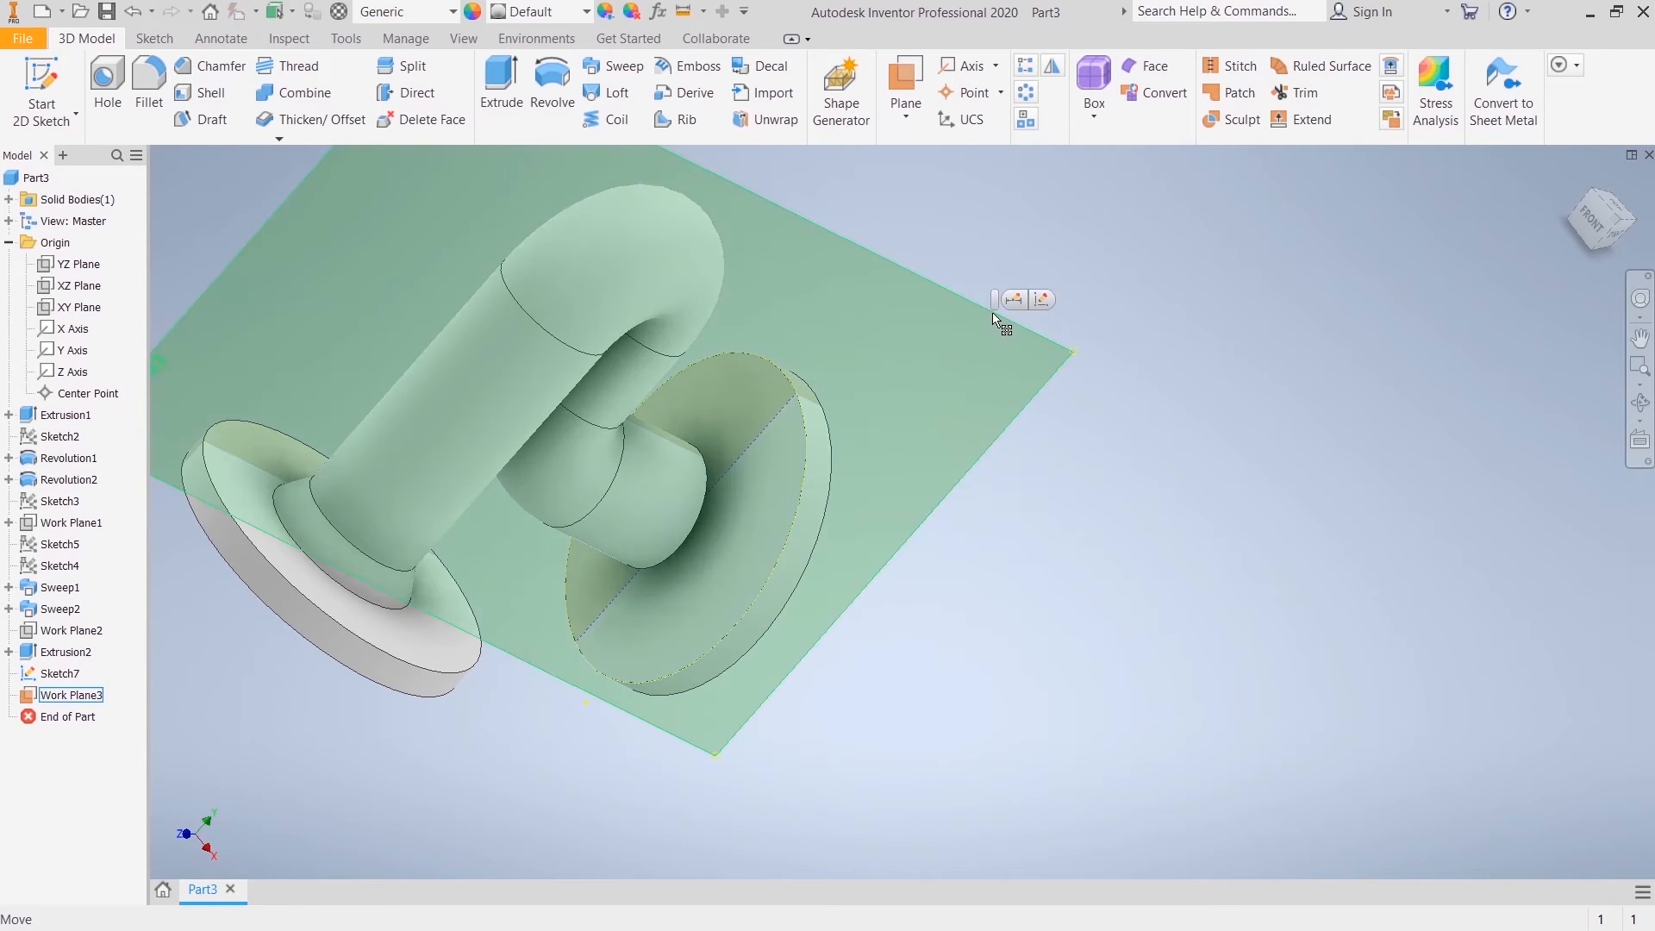
{"action": "left_click", "coordinate": [1046, 299]}
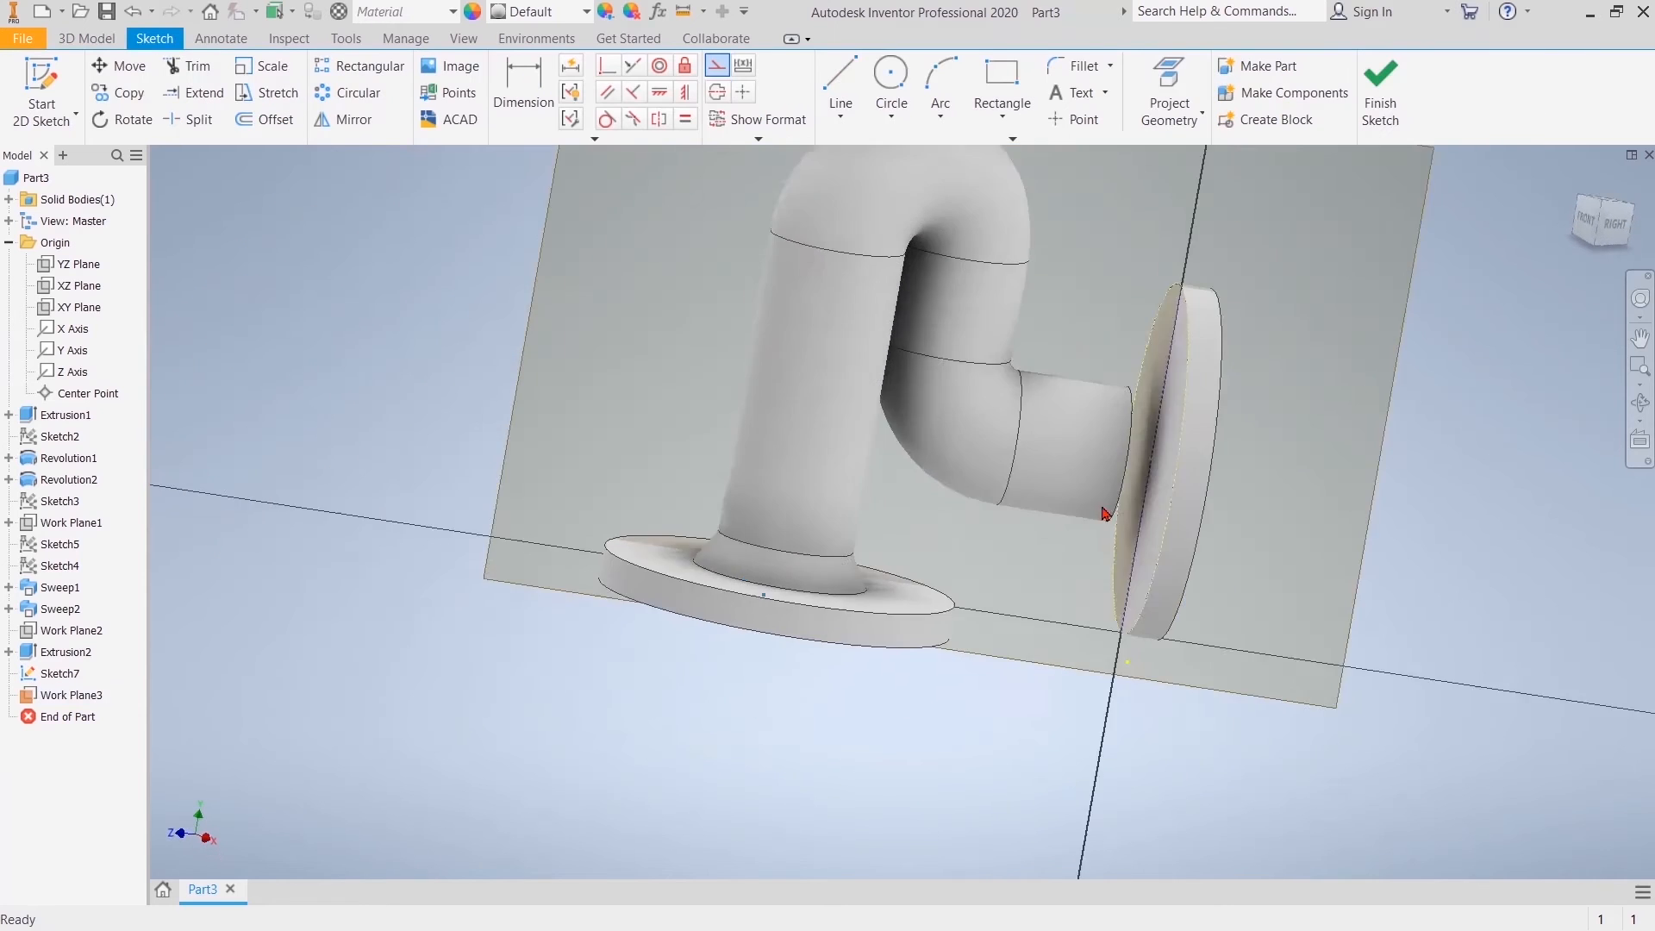
{"action": "middle_click_drag", "start_coordinate": [1207, 436], "coordinate": [777, 592]}
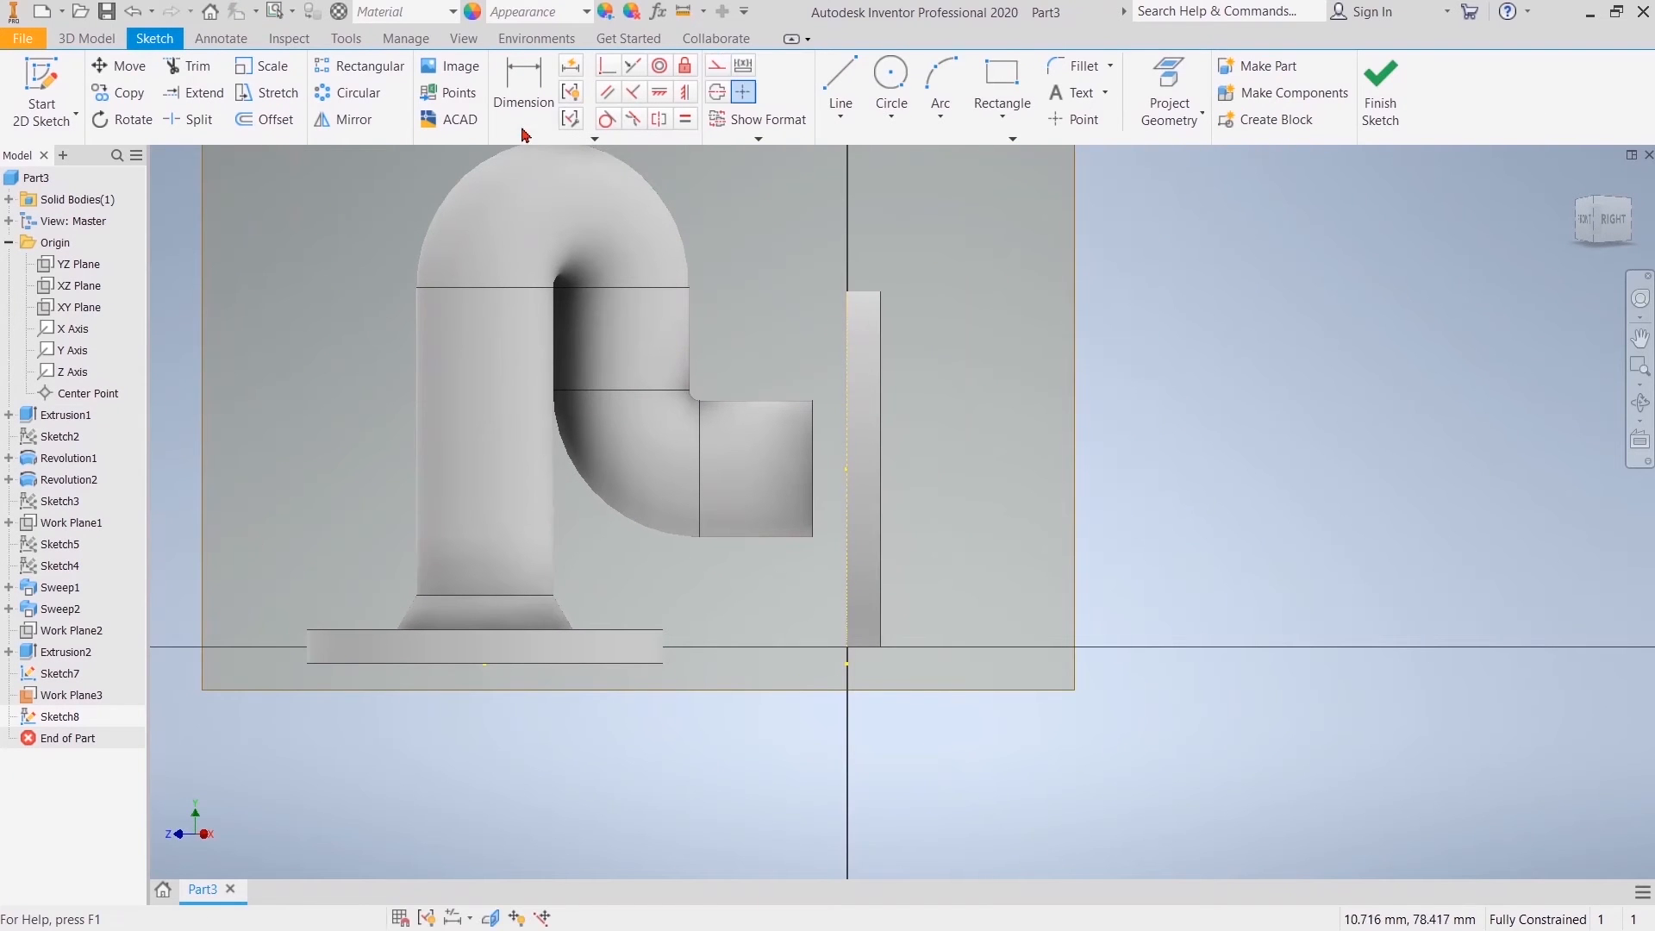
{"action": "left_click", "coordinate": [1169, 94]}
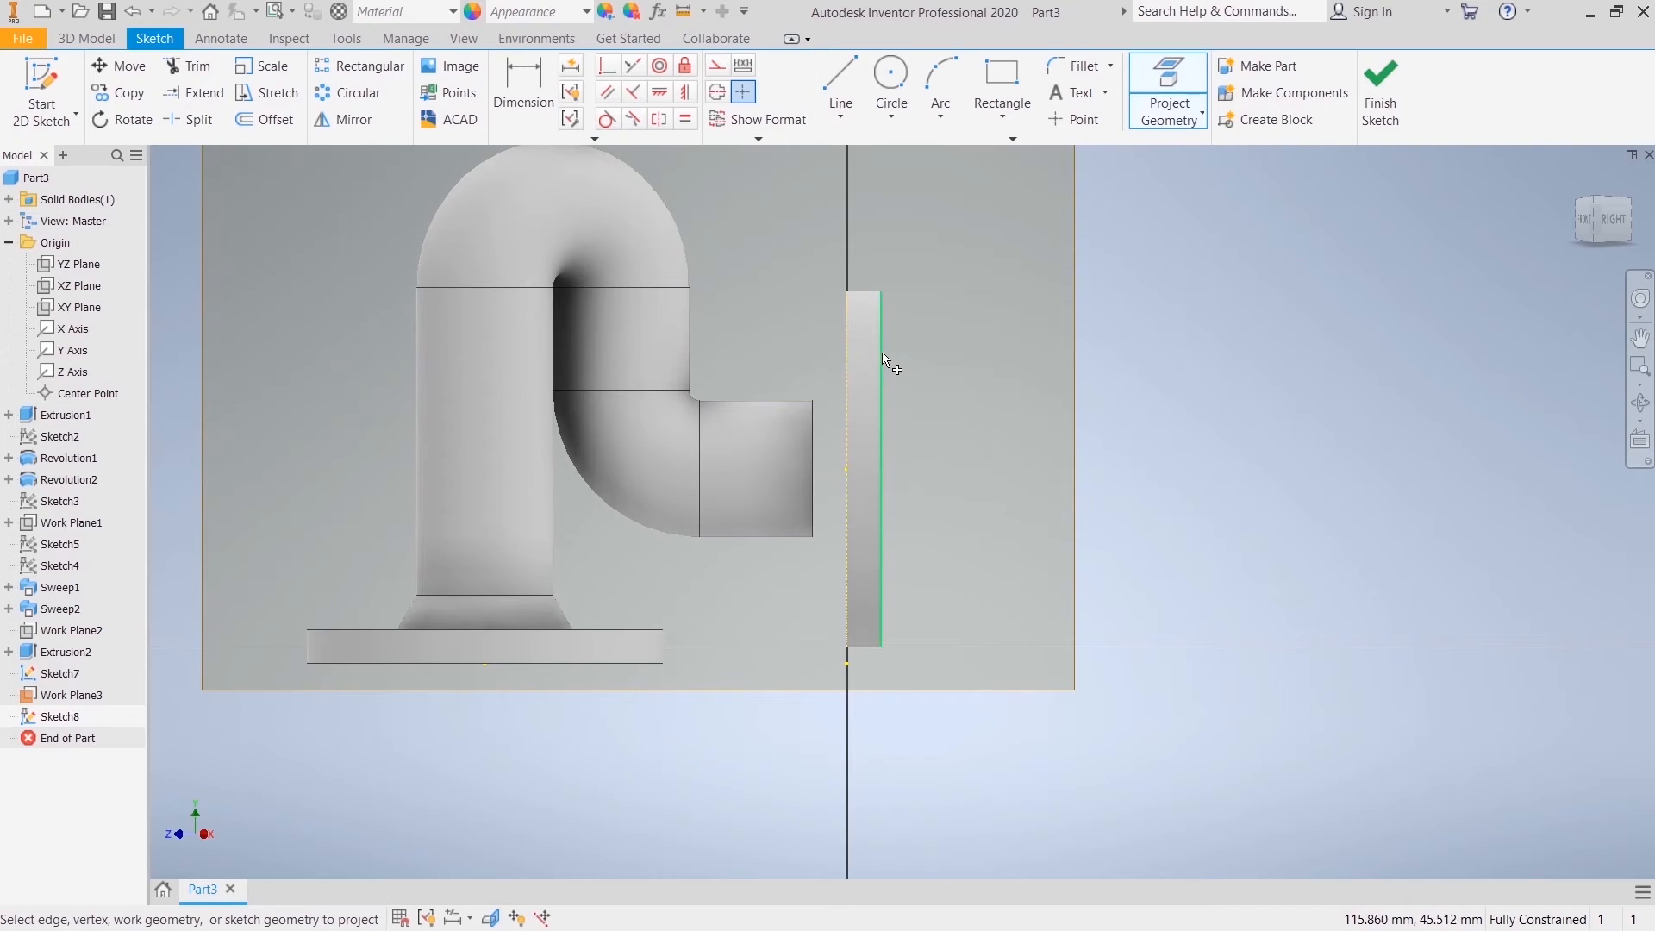
{"action": "left_click", "coordinate": [716, 65]}
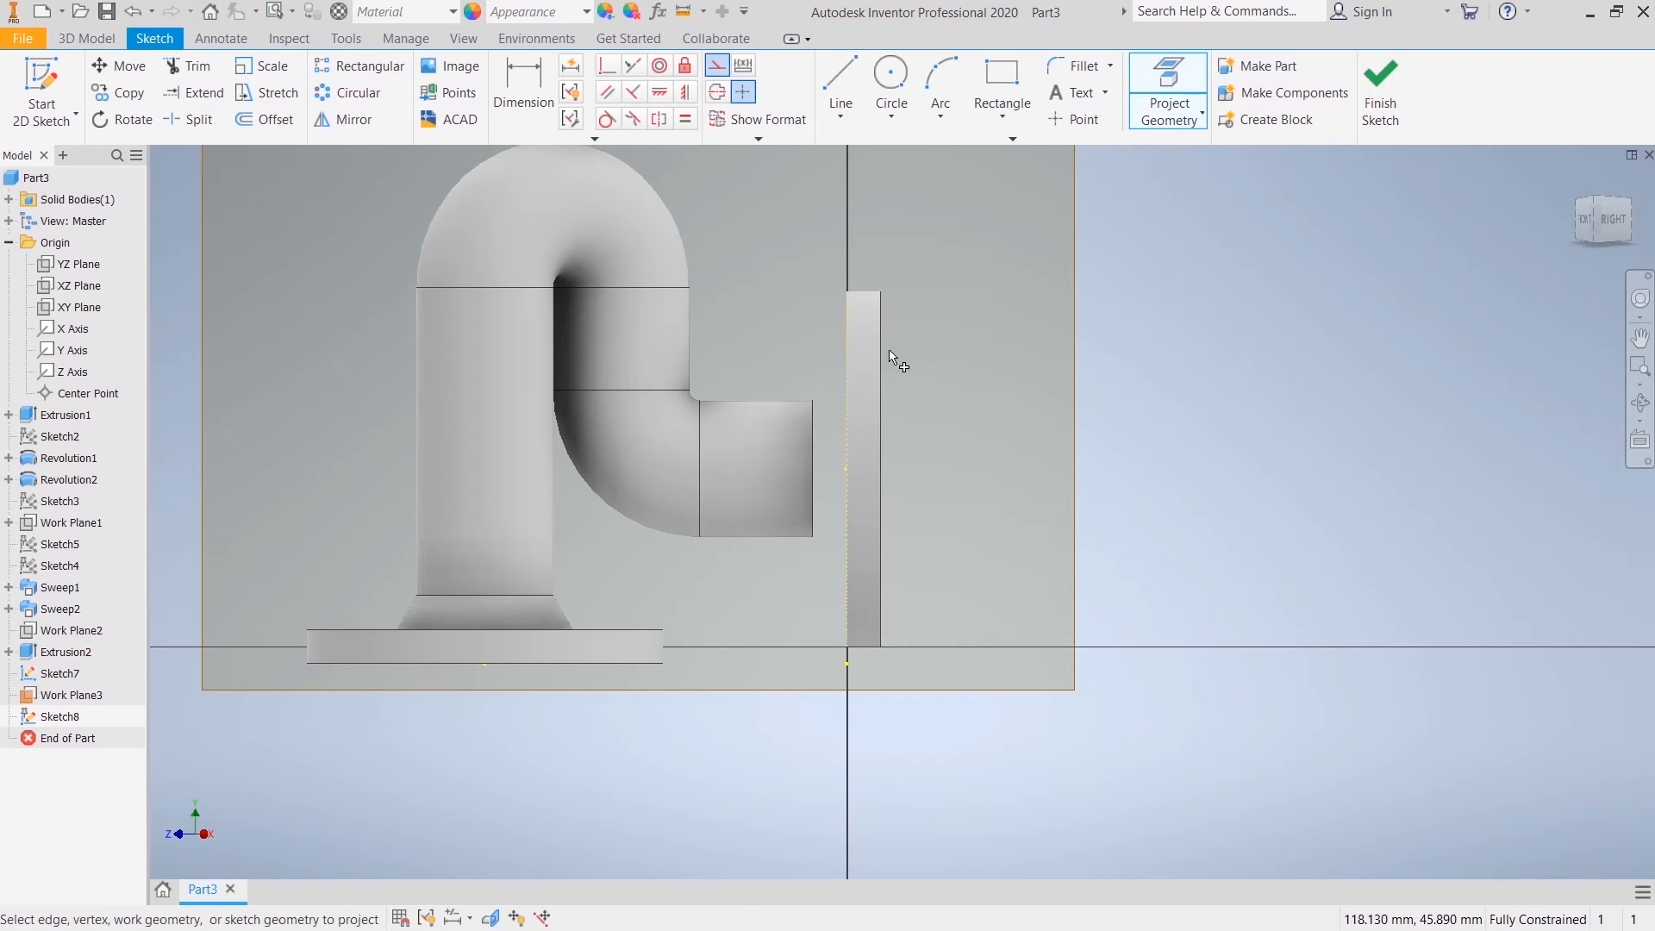
{"action": "right_click", "coordinate": [1002, 304]}
{"action": "left_click", "coordinate": [1071, 306]}
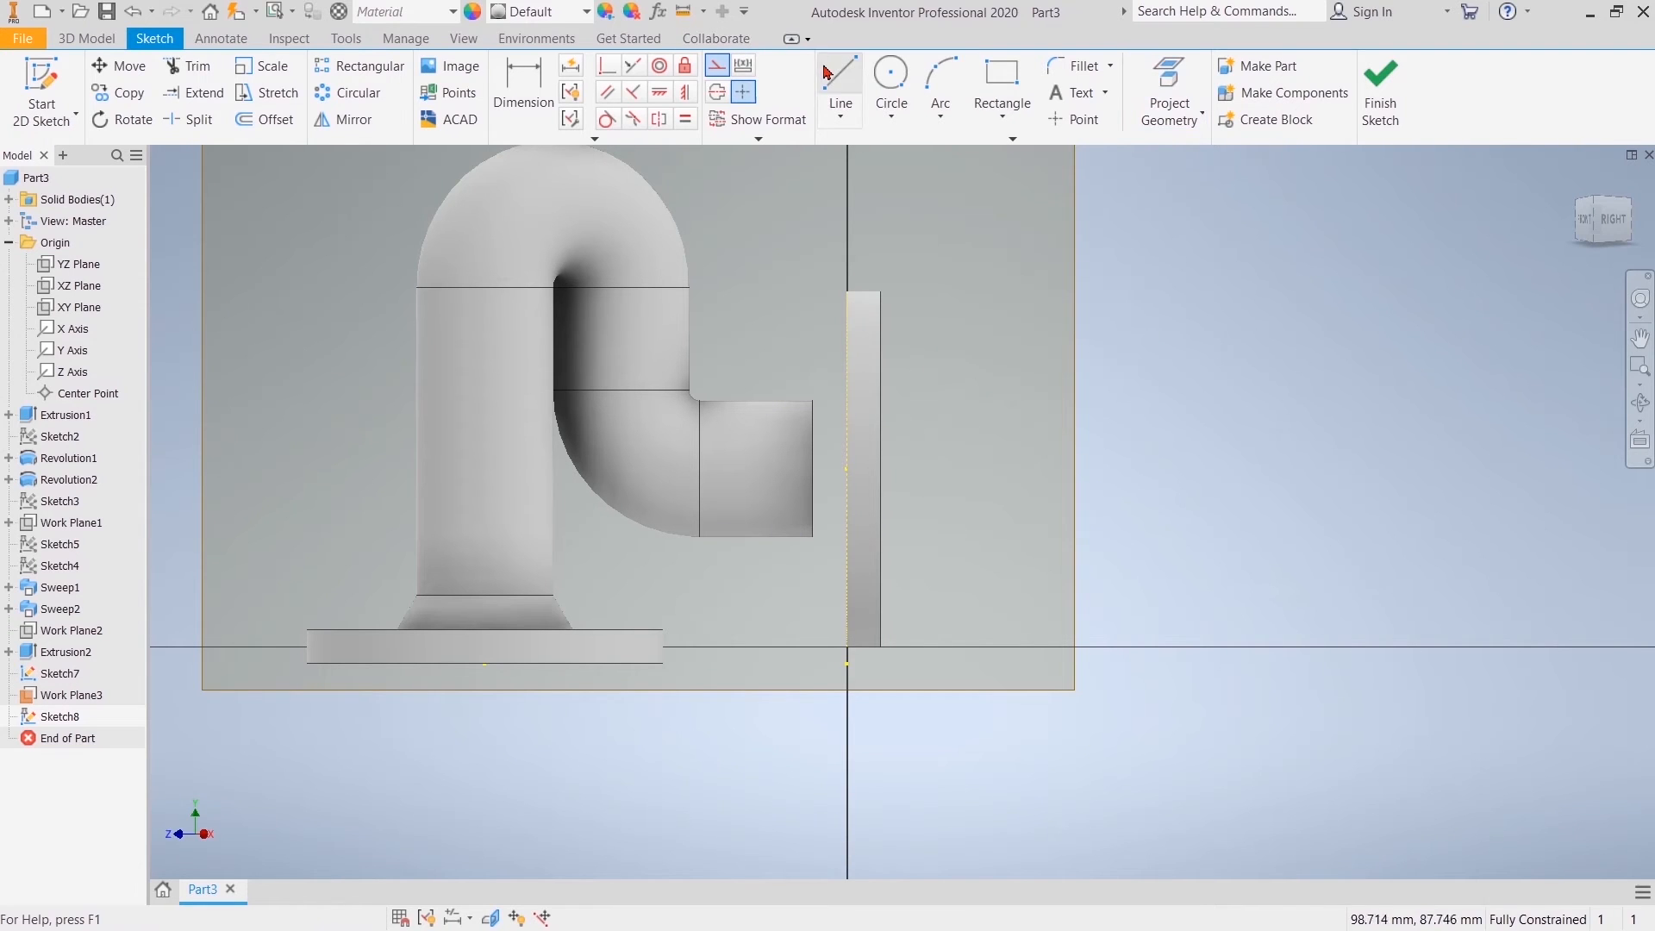
{"action": "scroll", "coordinate": [869, 465], "scroll_direction": "up", "scroll_amount": 3}
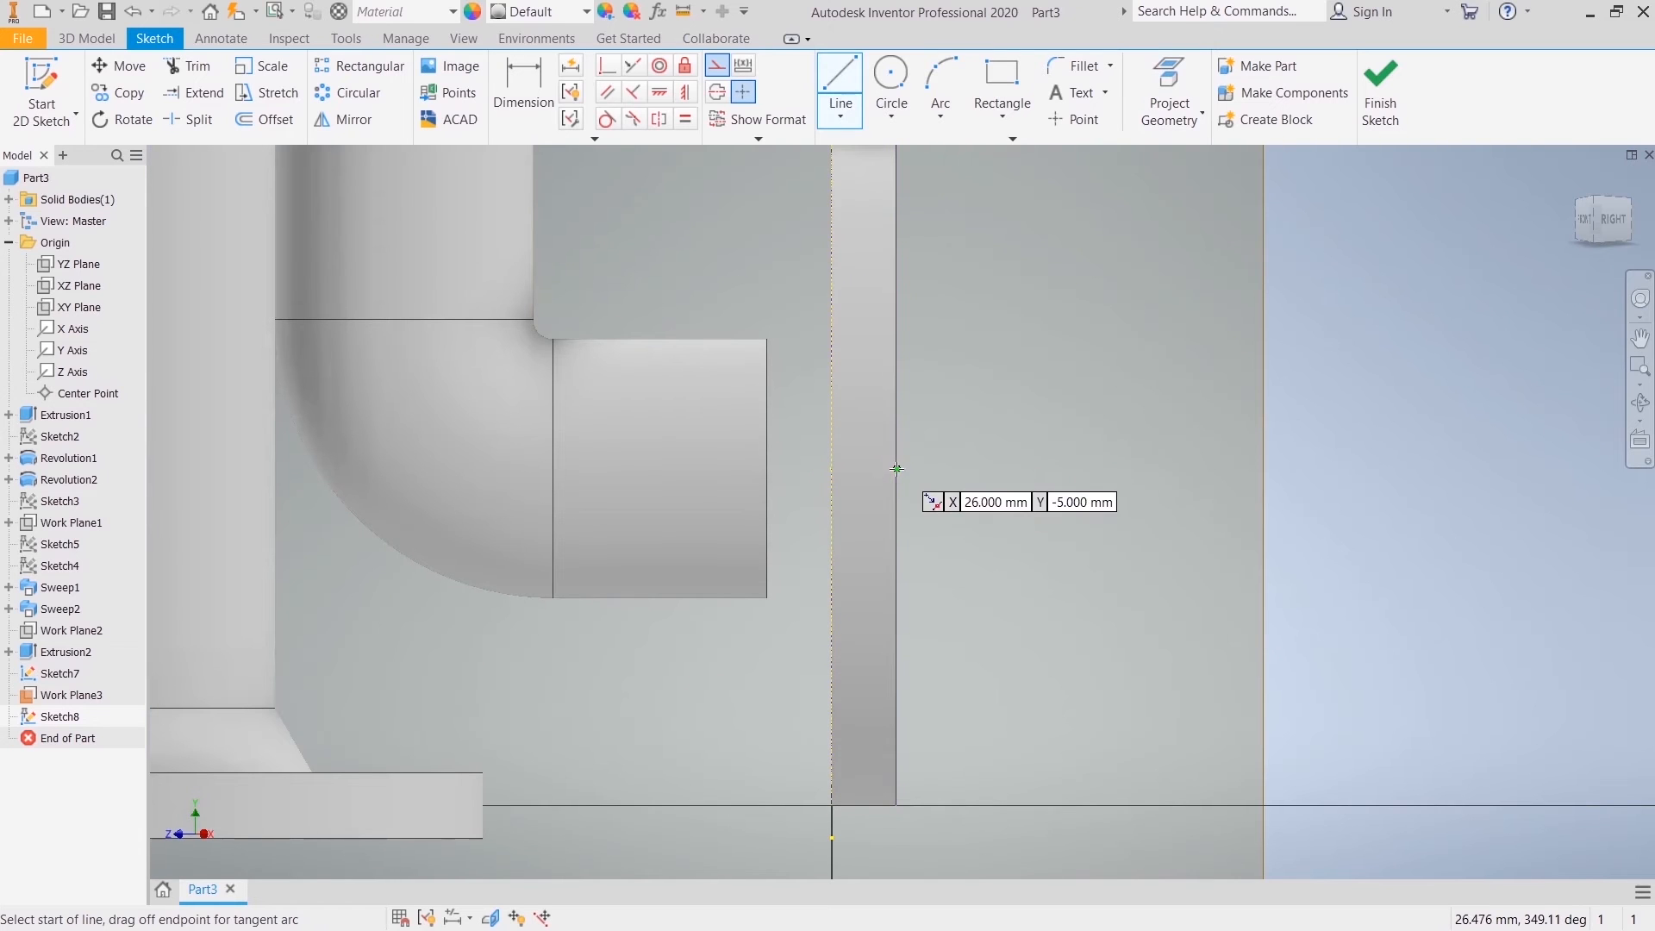
{"action": "left_click", "coordinate": [895, 469]}
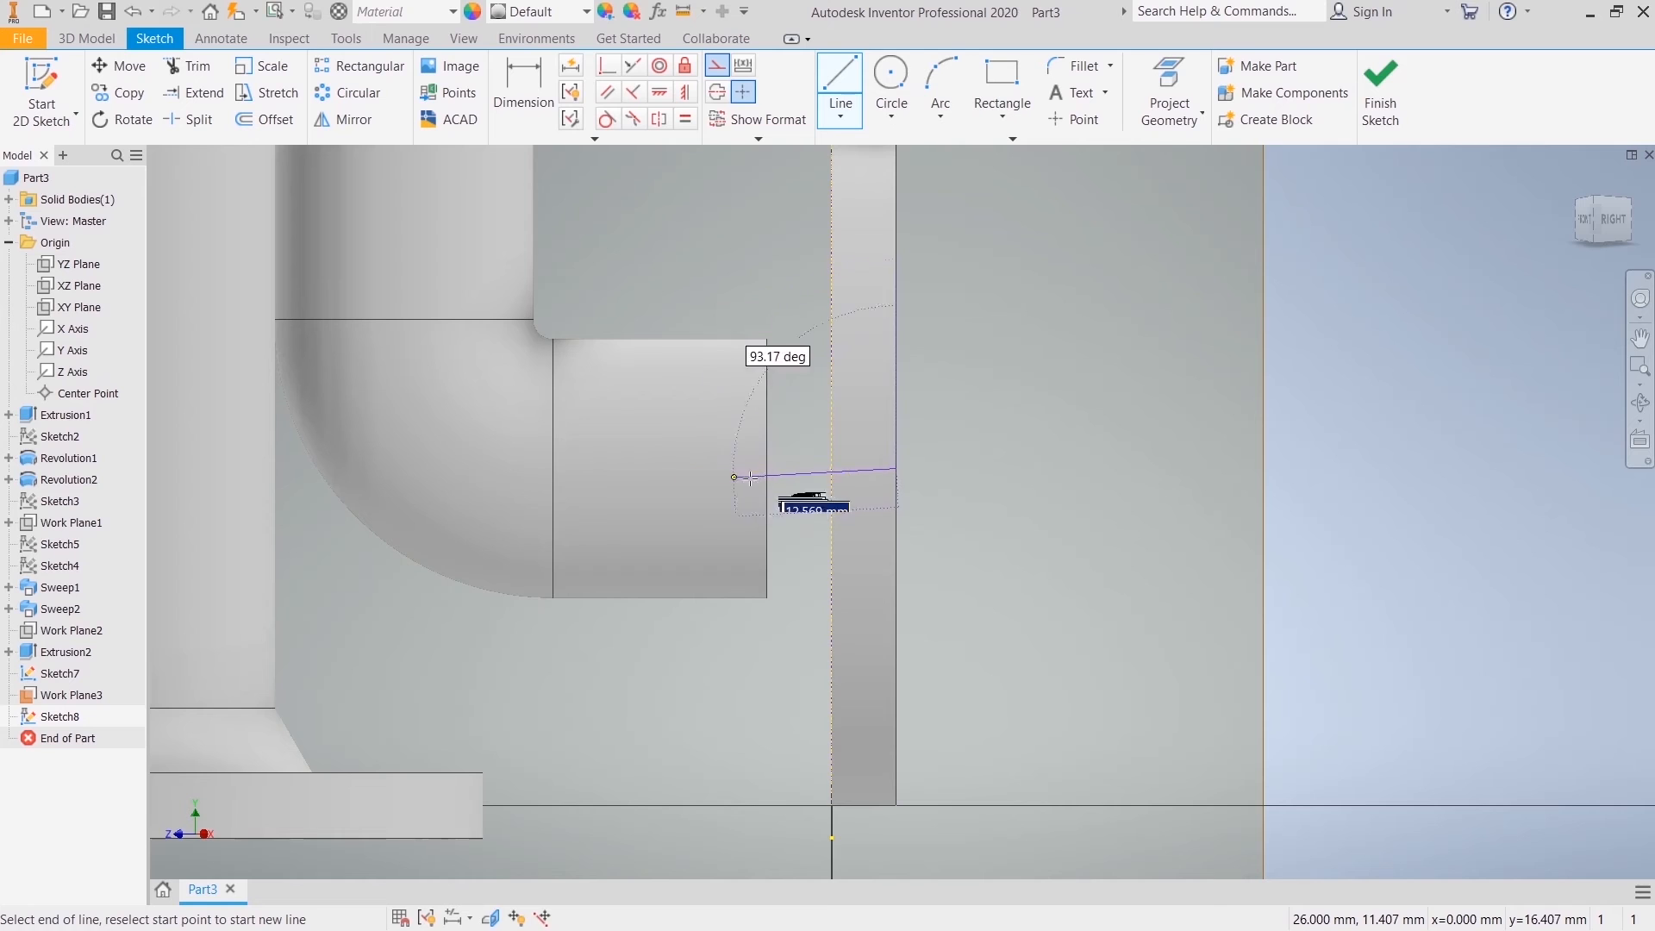
{"action": "right_click", "coordinate": [814, 400]}
{"action": "left_click", "coordinate": [898, 398]}
Step: Project the pipe's open end edge into the sketch as construction geometry
{"action": "left_click", "coordinate": [1166, 76]}
{"action": "right_click", "coordinate": [1088, 381]}
{"action": "left_click", "coordinate": [1161, 381]}
Step: Draw connected lines from the flange's outer face midpoint: 10 mm horizontally to the pipe end, 10 mm up, and a slope back to the outer face
{"action": "left_click", "coordinate": [846, 81]}
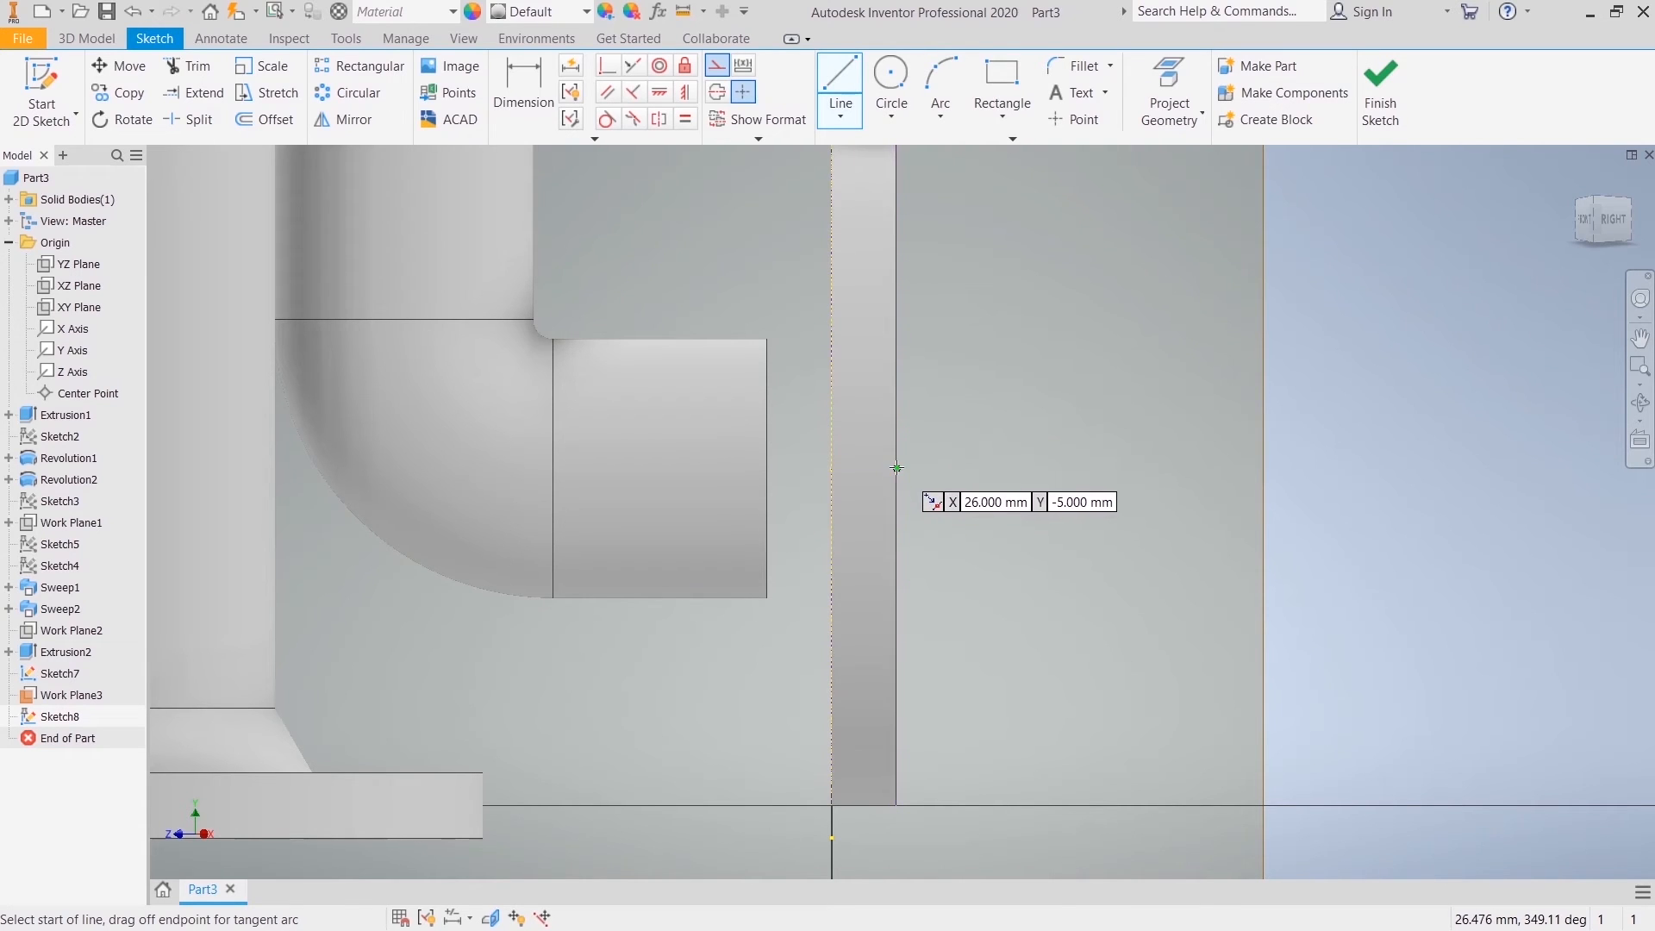
{"action": "left_click", "coordinate": [896, 469]}
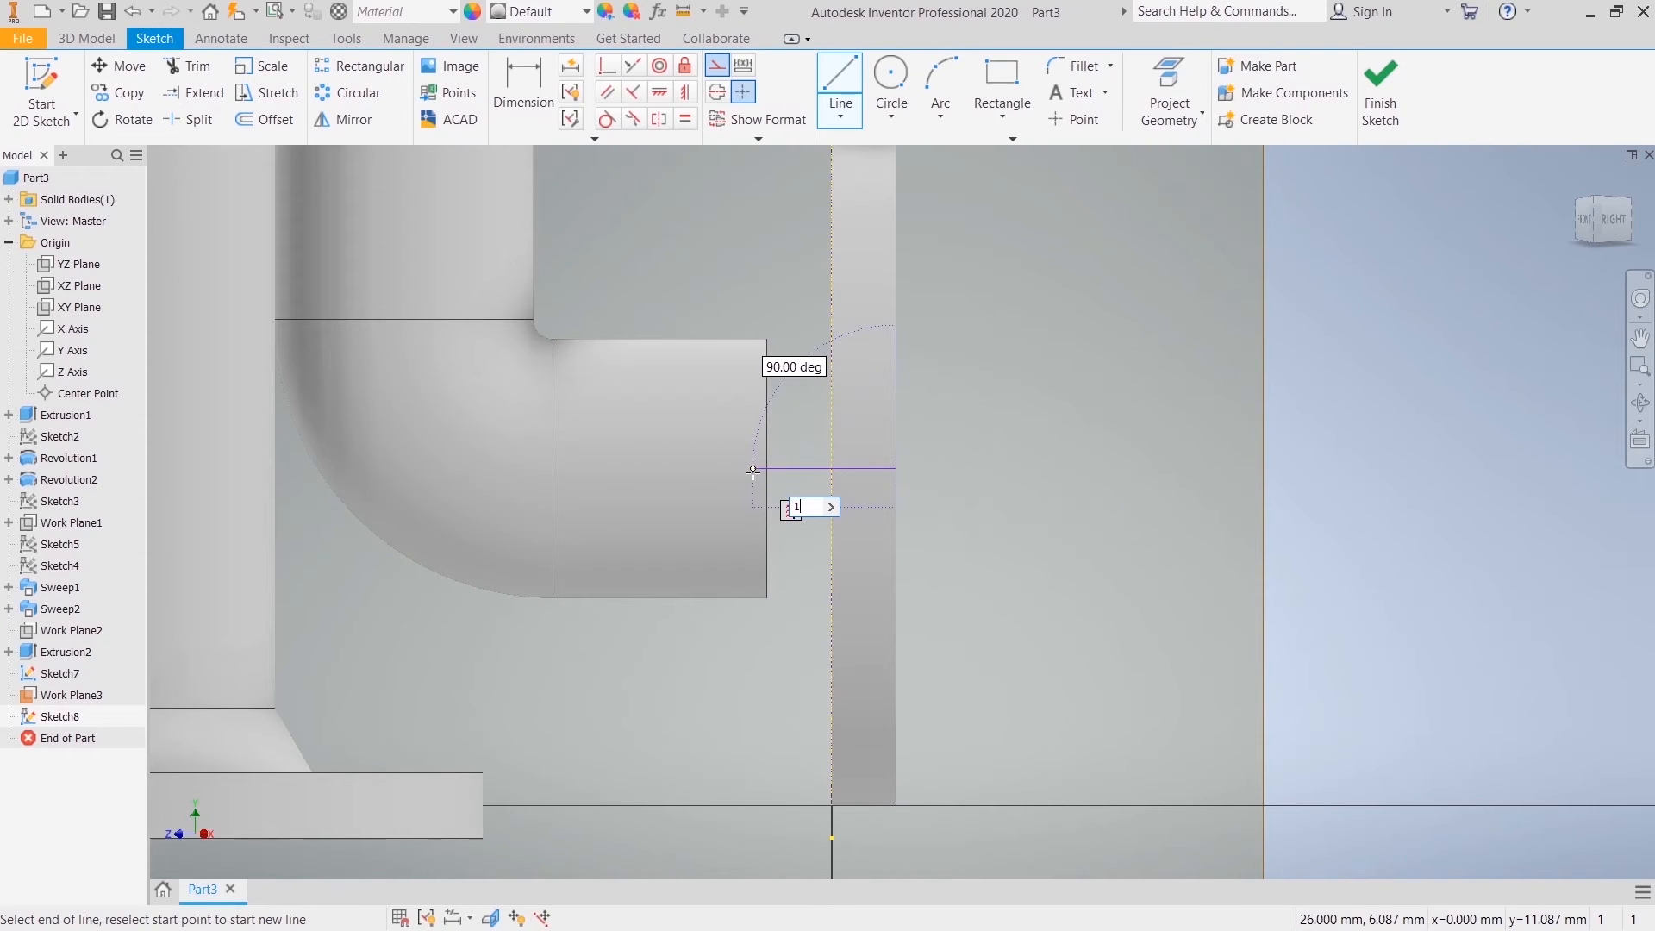
{"action": "type", "text": "10"}
{"action": "key", "text": "Return"}
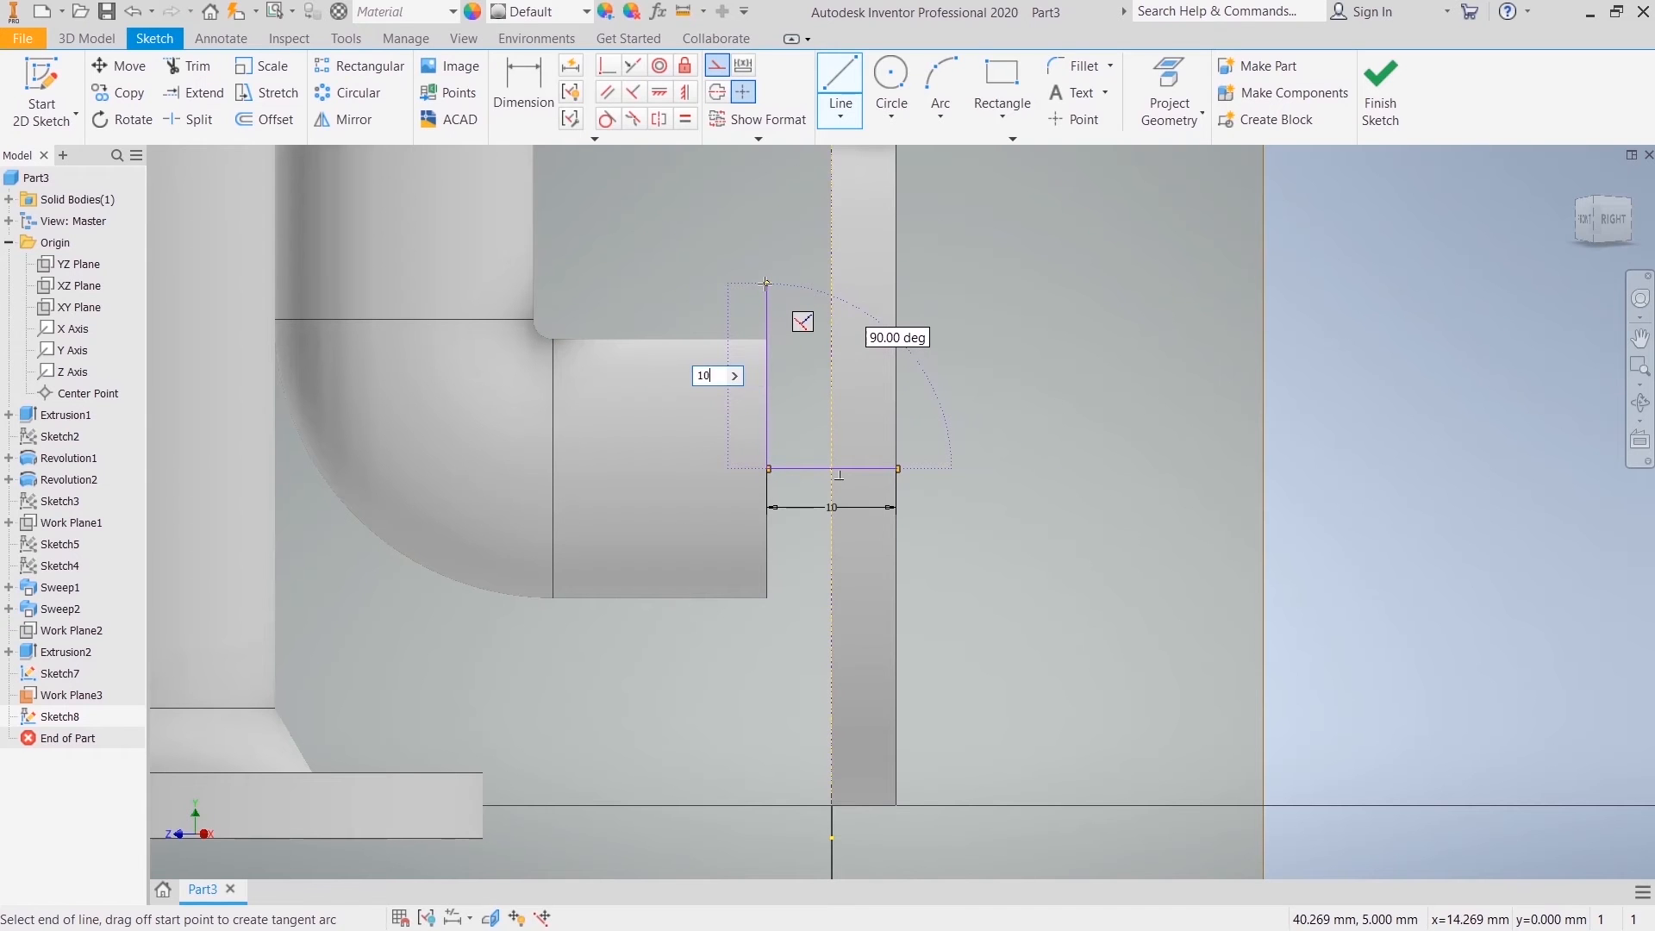
{"action": "type", "text": "10"}
{"action": "key", "text": "Return"}
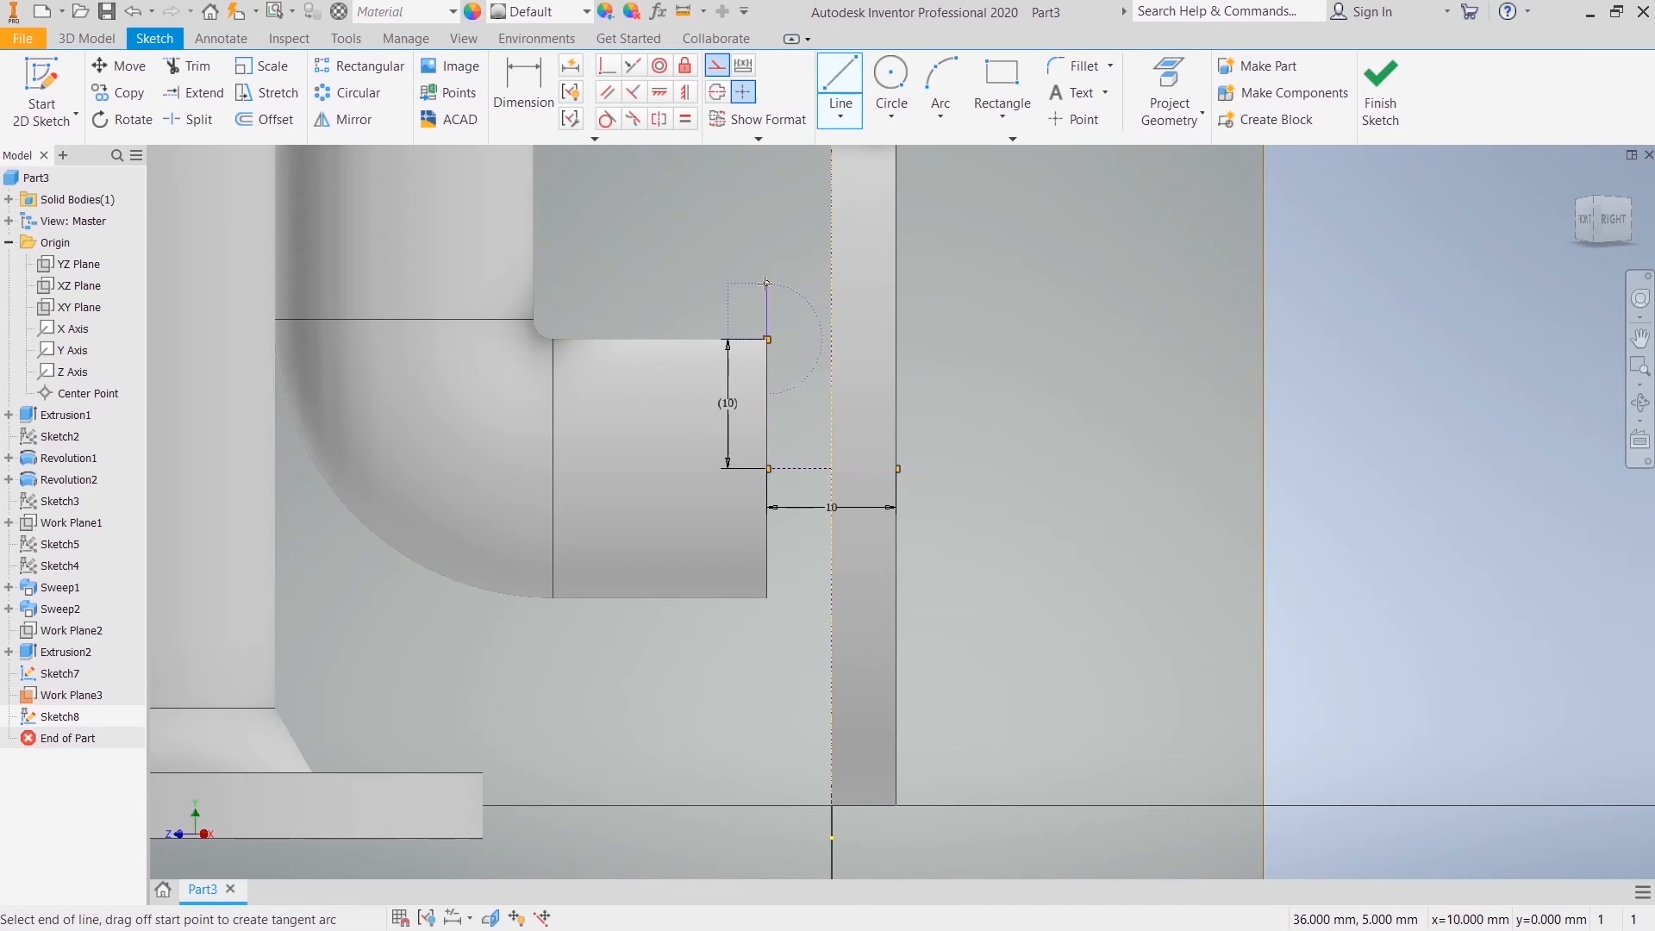
{"action": "right_click", "coordinate": [906, 254]}
{"action": "left_click", "coordinate": [803, 273]}
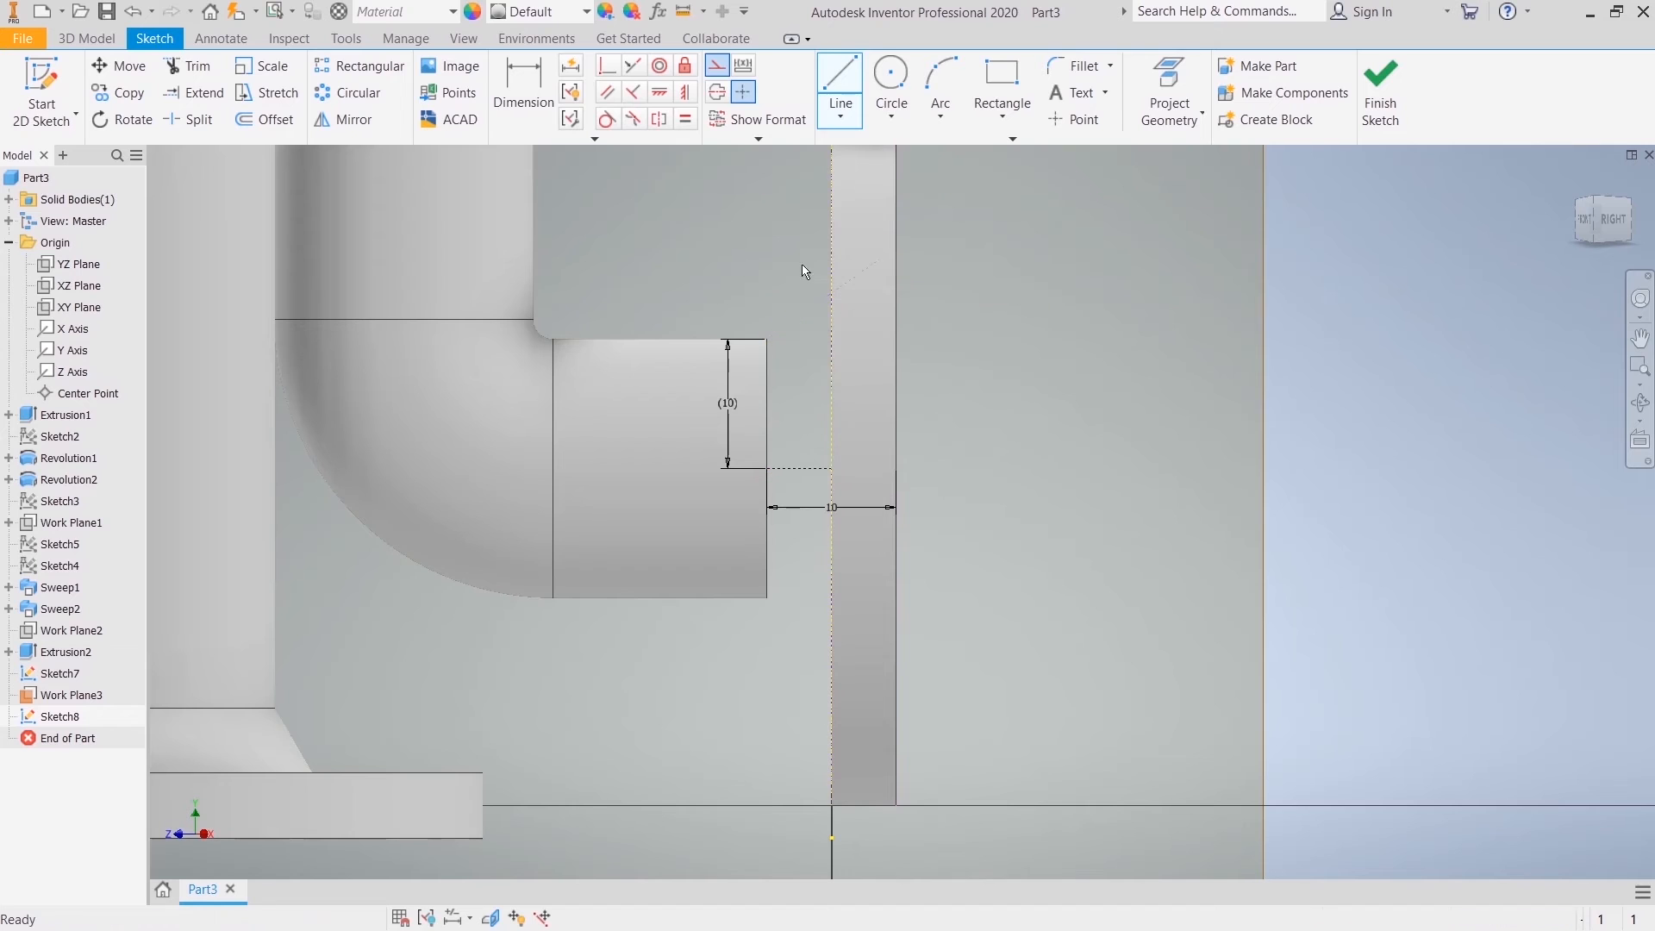
Step: Convert the sloped line, the pipe-end edge and the 10 mm horizontal line from construction to normal geometry
{"action": "right_click", "coordinate": [801, 318]}
{"action": "left_click", "coordinate": [899, 318]}
{"action": "right_click", "coordinate": [772, 389]}
{"action": "left_click", "coordinate": [845, 381]}
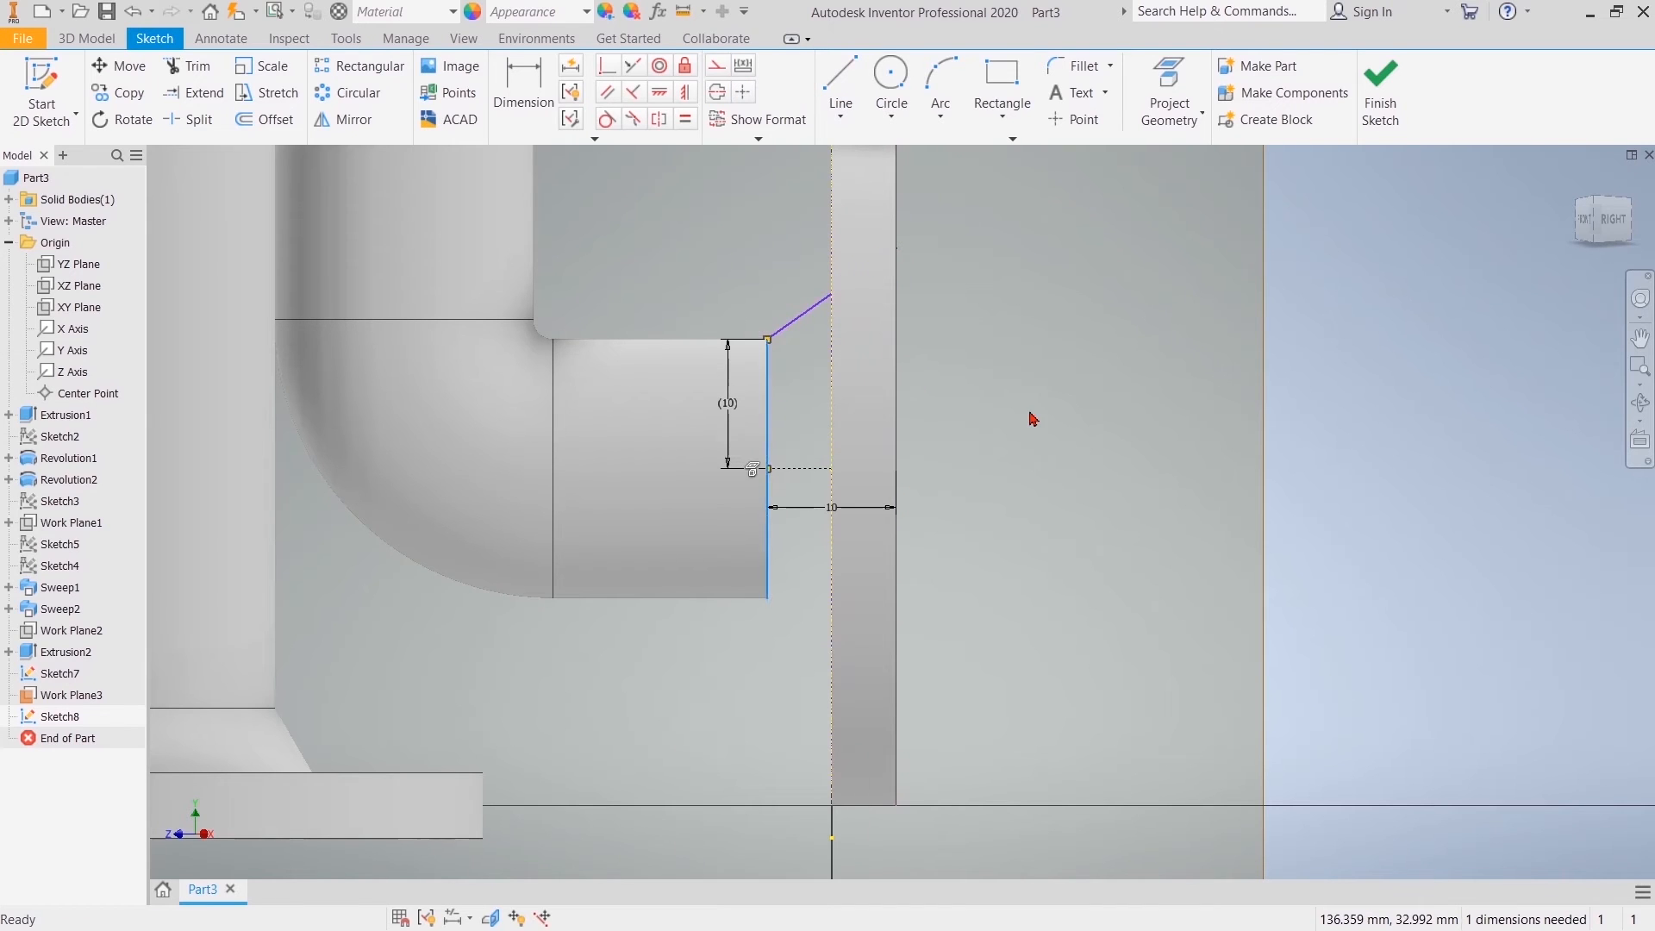
{"action": "right_click", "coordinate": [800, 478]}
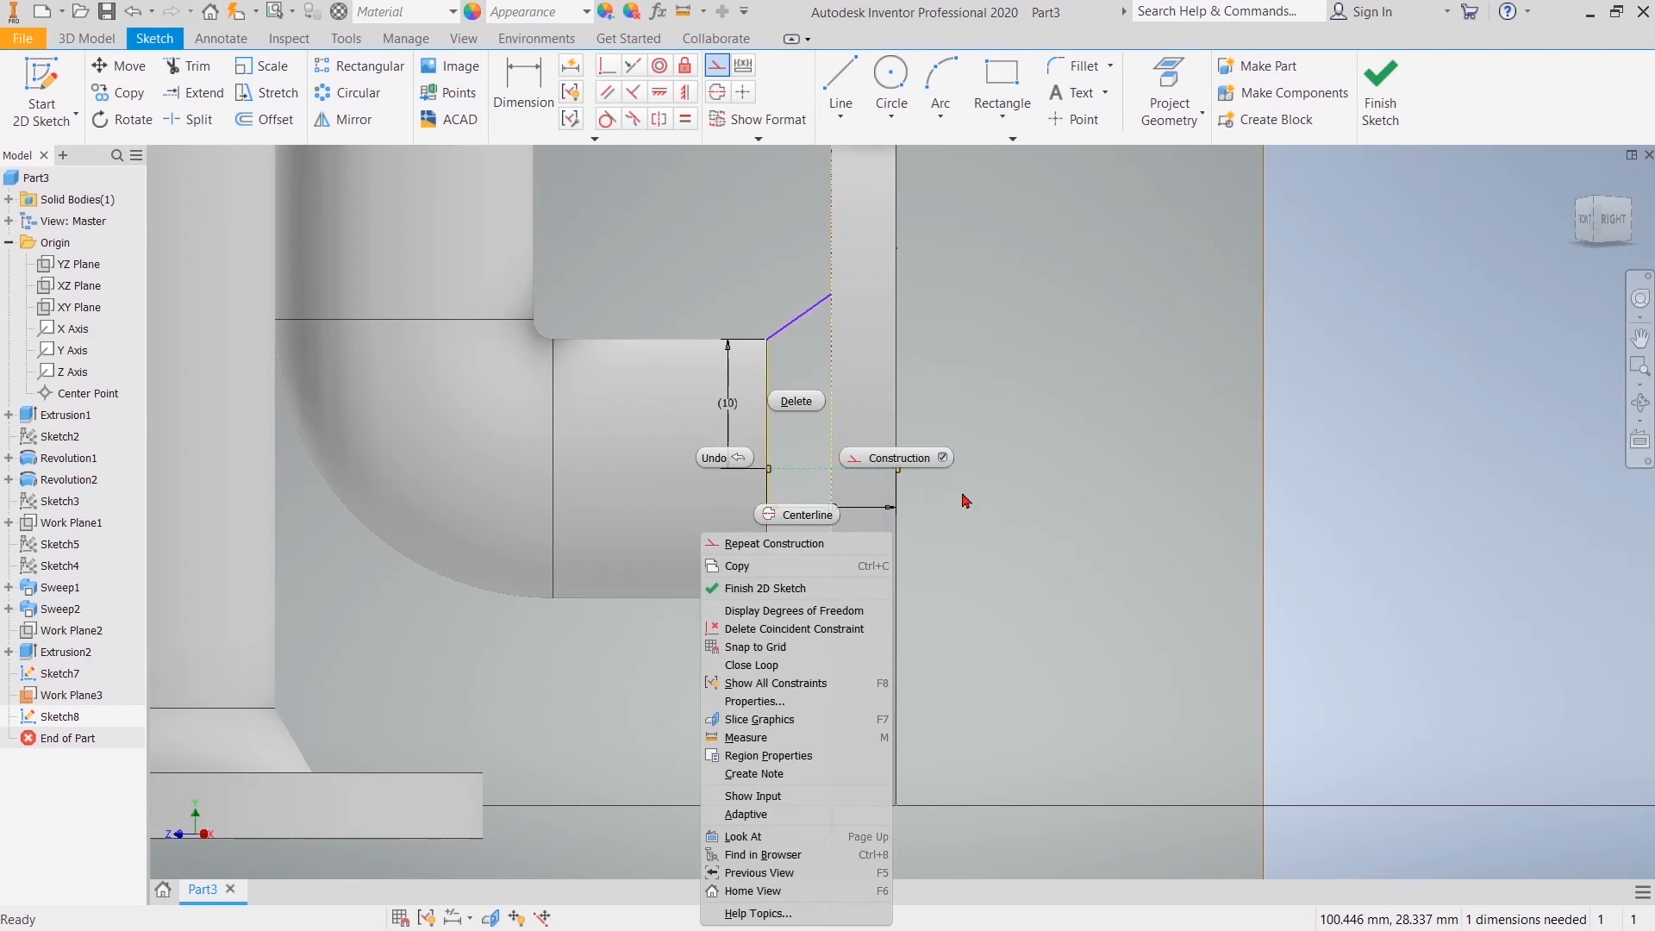
{"action": "left_click", "coordinate": [899, 458]}
Step: Dimension the angle between the sloped line and the flange's outer face edge as 60.08 degrees
{"action": "left_click", "coordinate": [523, 89]}
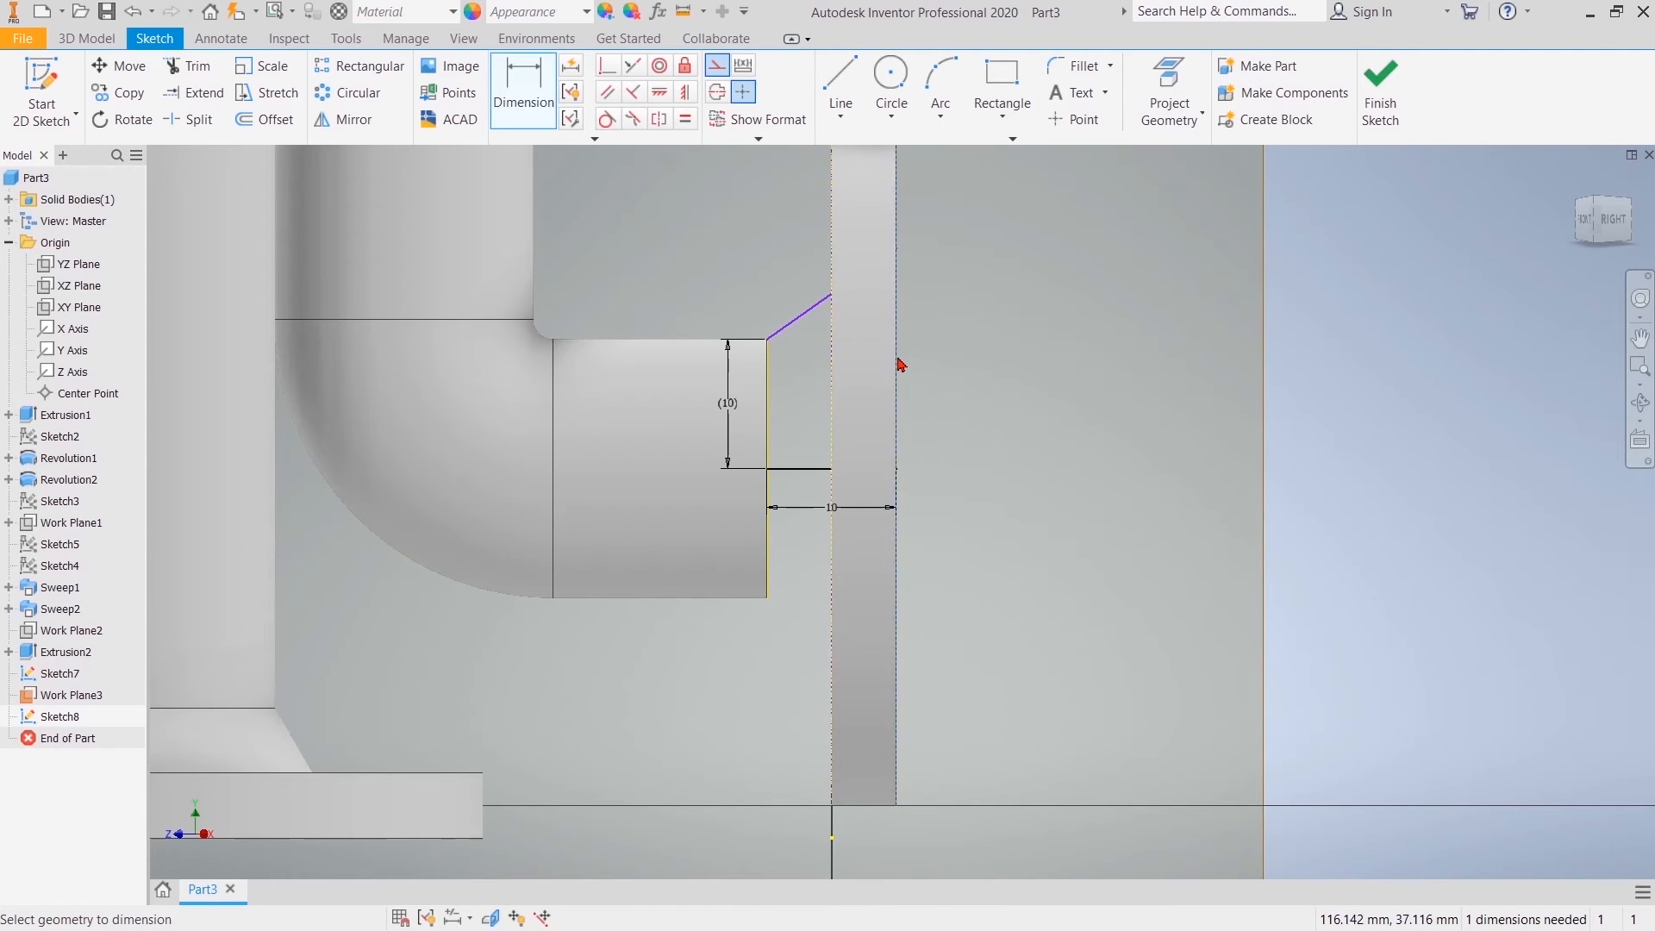
{"action": "left_click", "coordinate": [825, 353]}
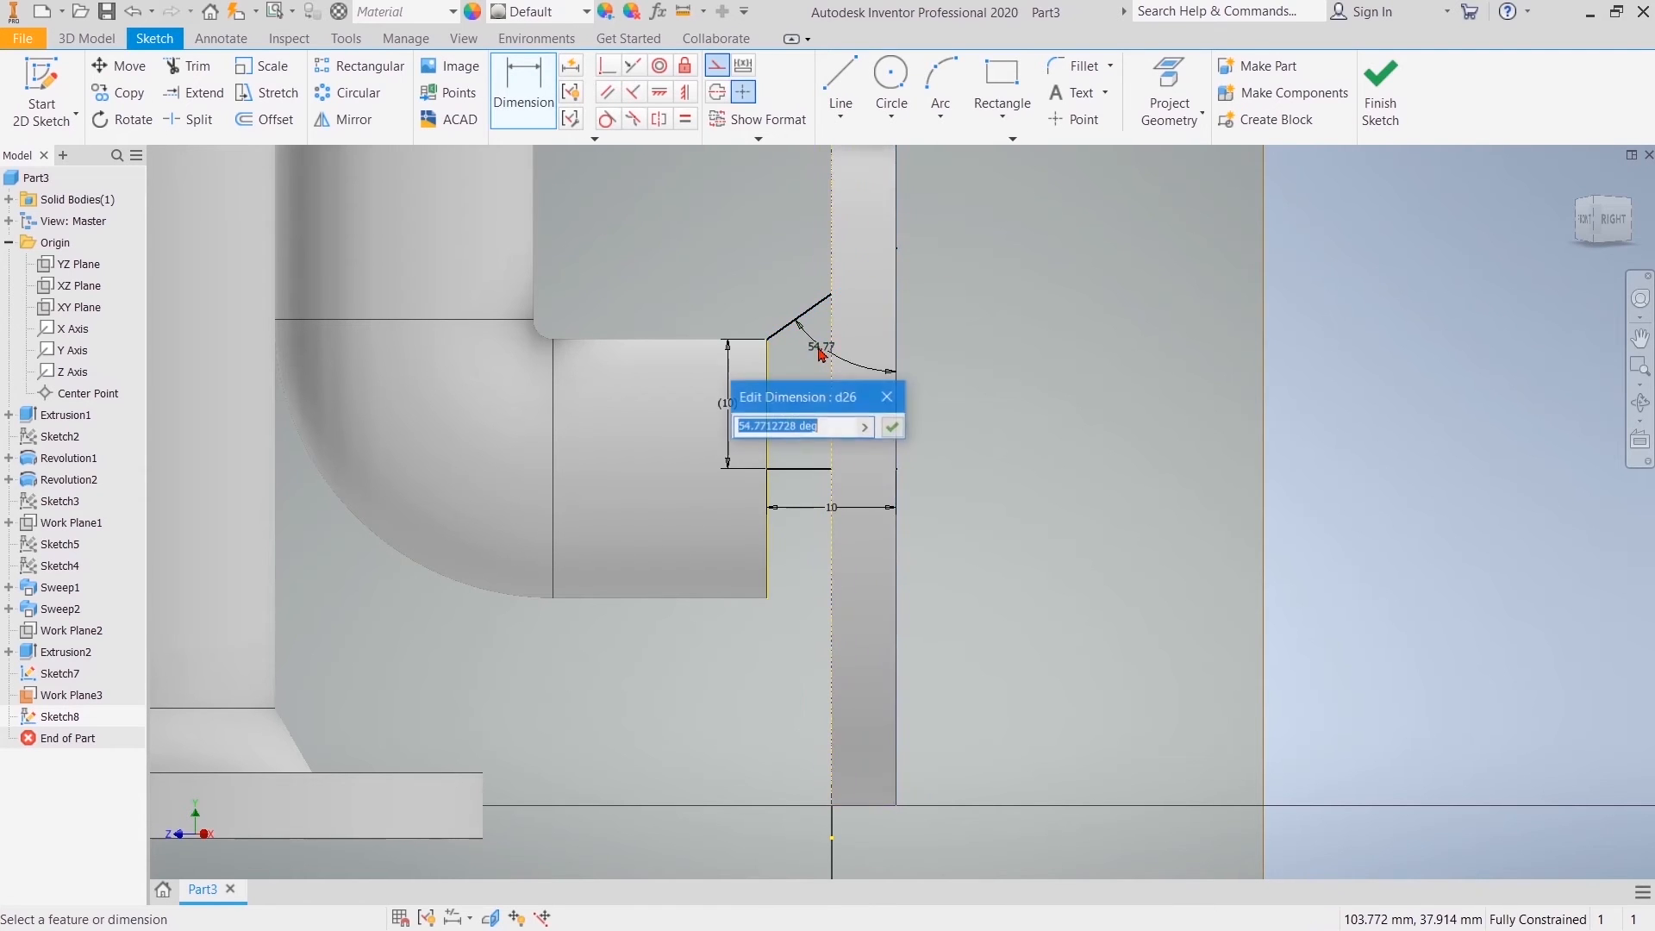
{"action": "key", "text": "Return"}
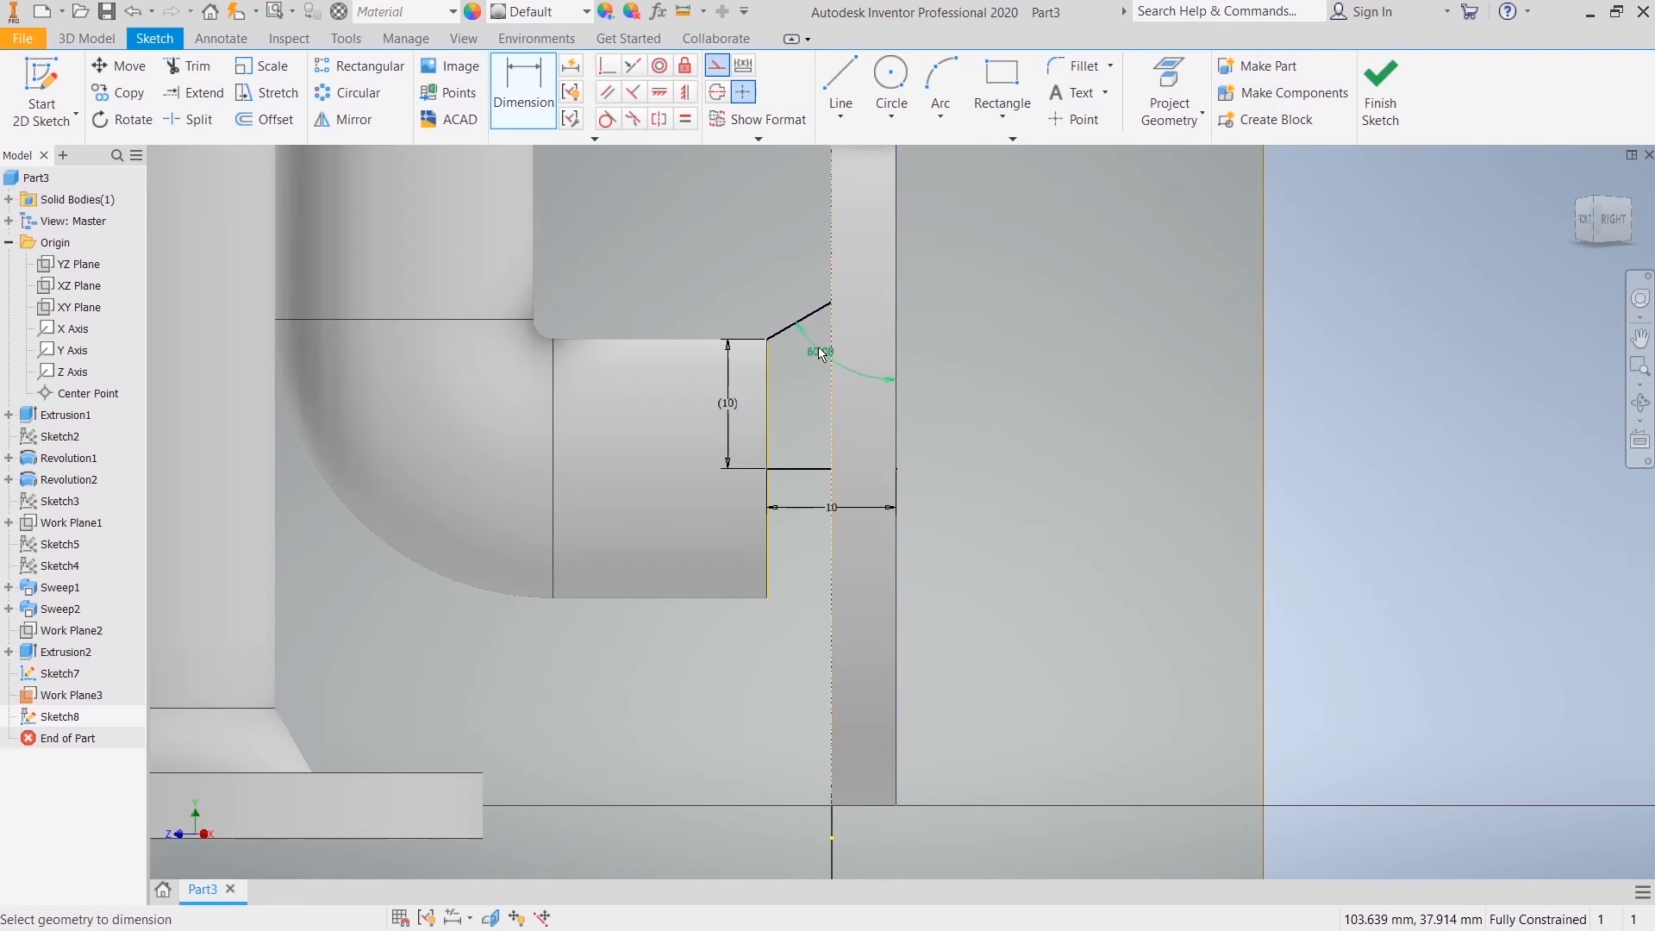
Step: Draw a vertical line along the flange's outer face from its midpoint up to the end of the sloped line
{"action": "left_click", "coordinate": [840, 86]}
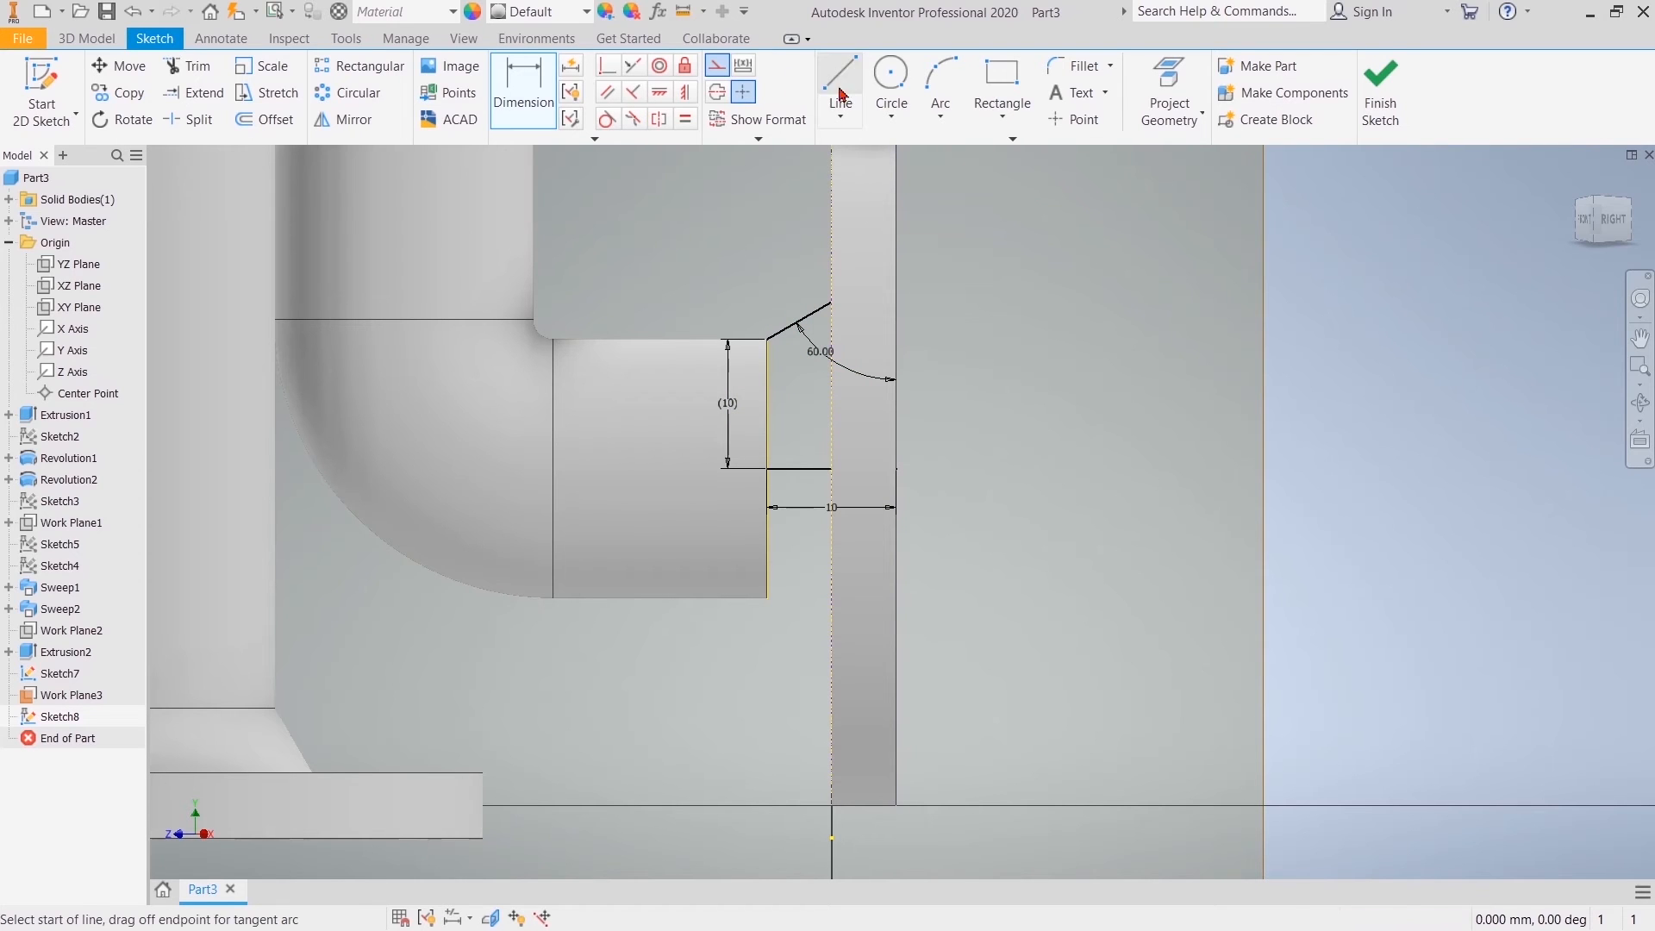
{"action": "left_click", "coordinate": [897, 468]}
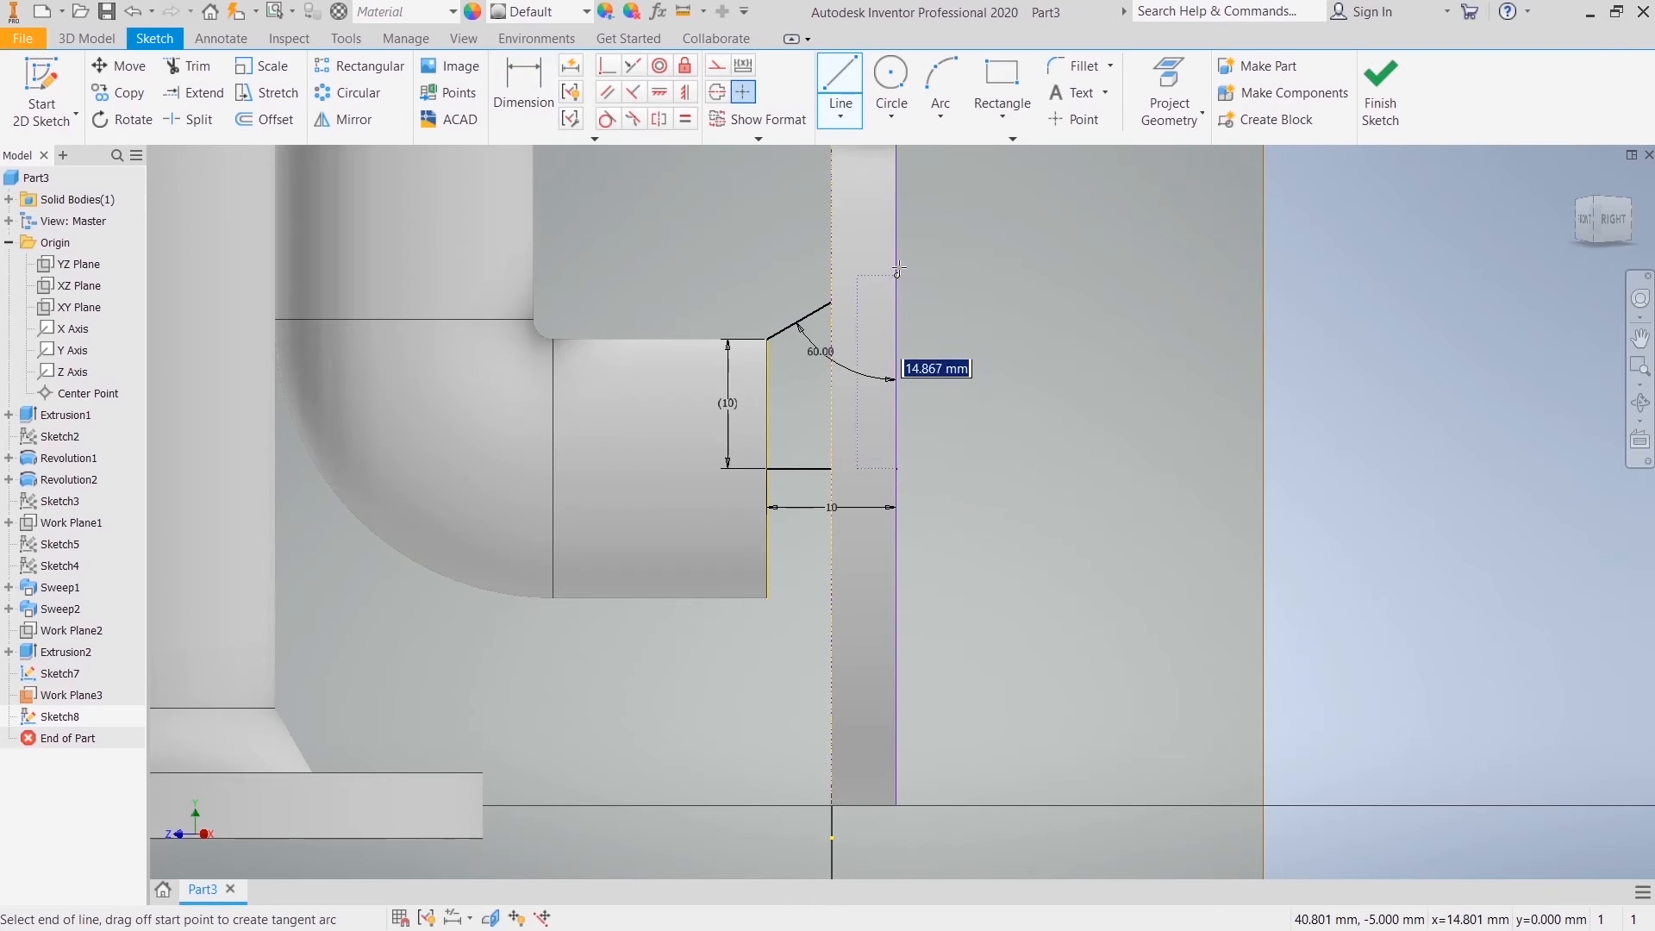
{"action": "left_click", "coordinate": [897, 261]}
{"action": "right_click", "coordinate": [1017, 281]}
{"action": "left_click", "coordinate": [1098, 283]}
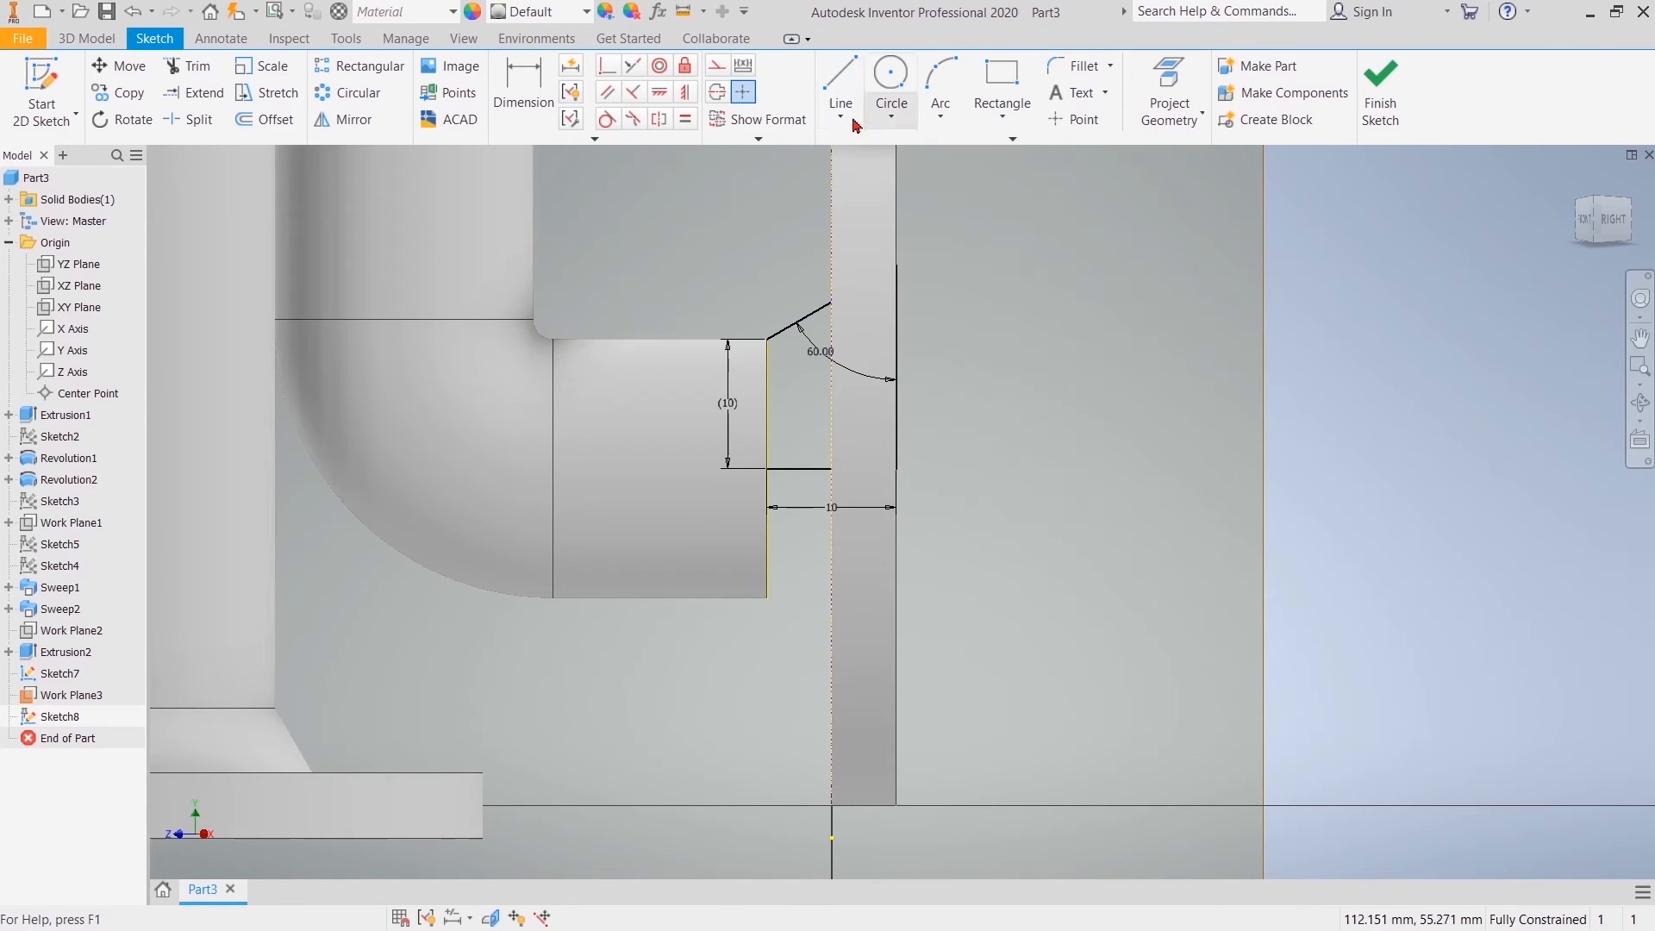
Step: Draw a second sloped line below the first, from the pipe-end edge to the flange's outer face, and make both slopes parallel
{"action": "left_click", "coordinate": [766, 376]}
{"action": "left_click", "coordinate": [897, 298]}
{"action": "key", "text": "Escape"}
{"action": "key", "text": "Escape"}
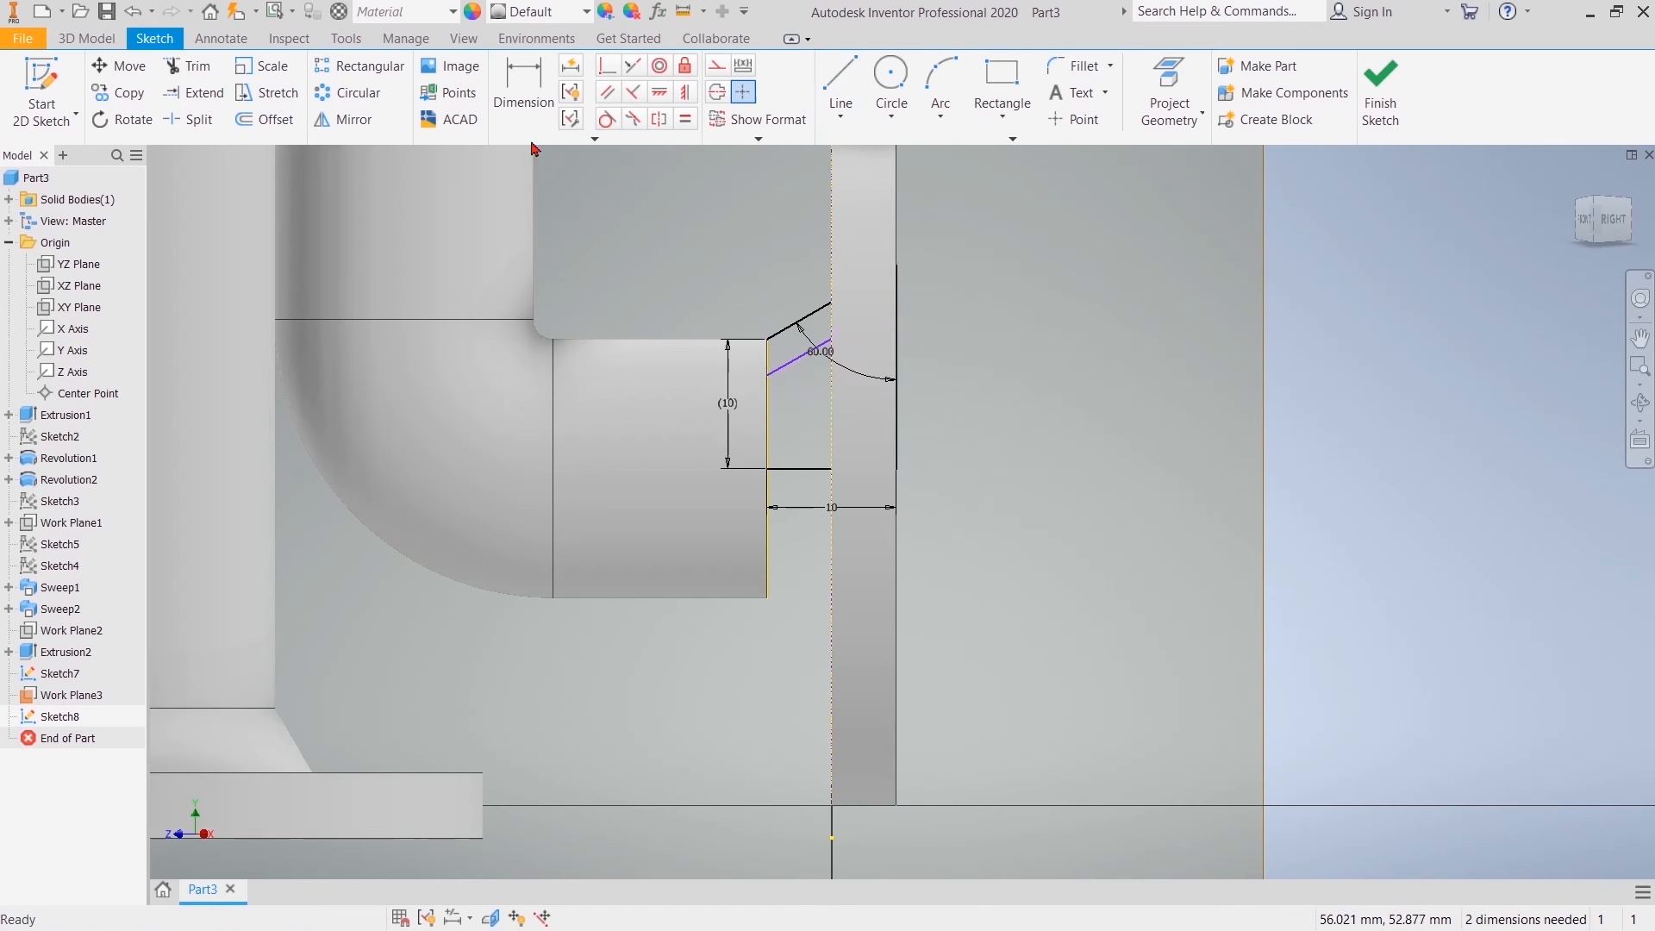
{"action": "left_click", "coordinate": [798, 359]}
{"action": "left_click", "coordinate": [787, 327]}
{"action": "right_click", "coordinate": [748, 268]}
{"action": "left_click", "coordinate": [780, 266]}
Step: Dimension the lower sloped line's start at the pipe-end edge to 7.5 mm from the horizontal axis line
{"action": "left_click", "coordinate": [510, 97]}
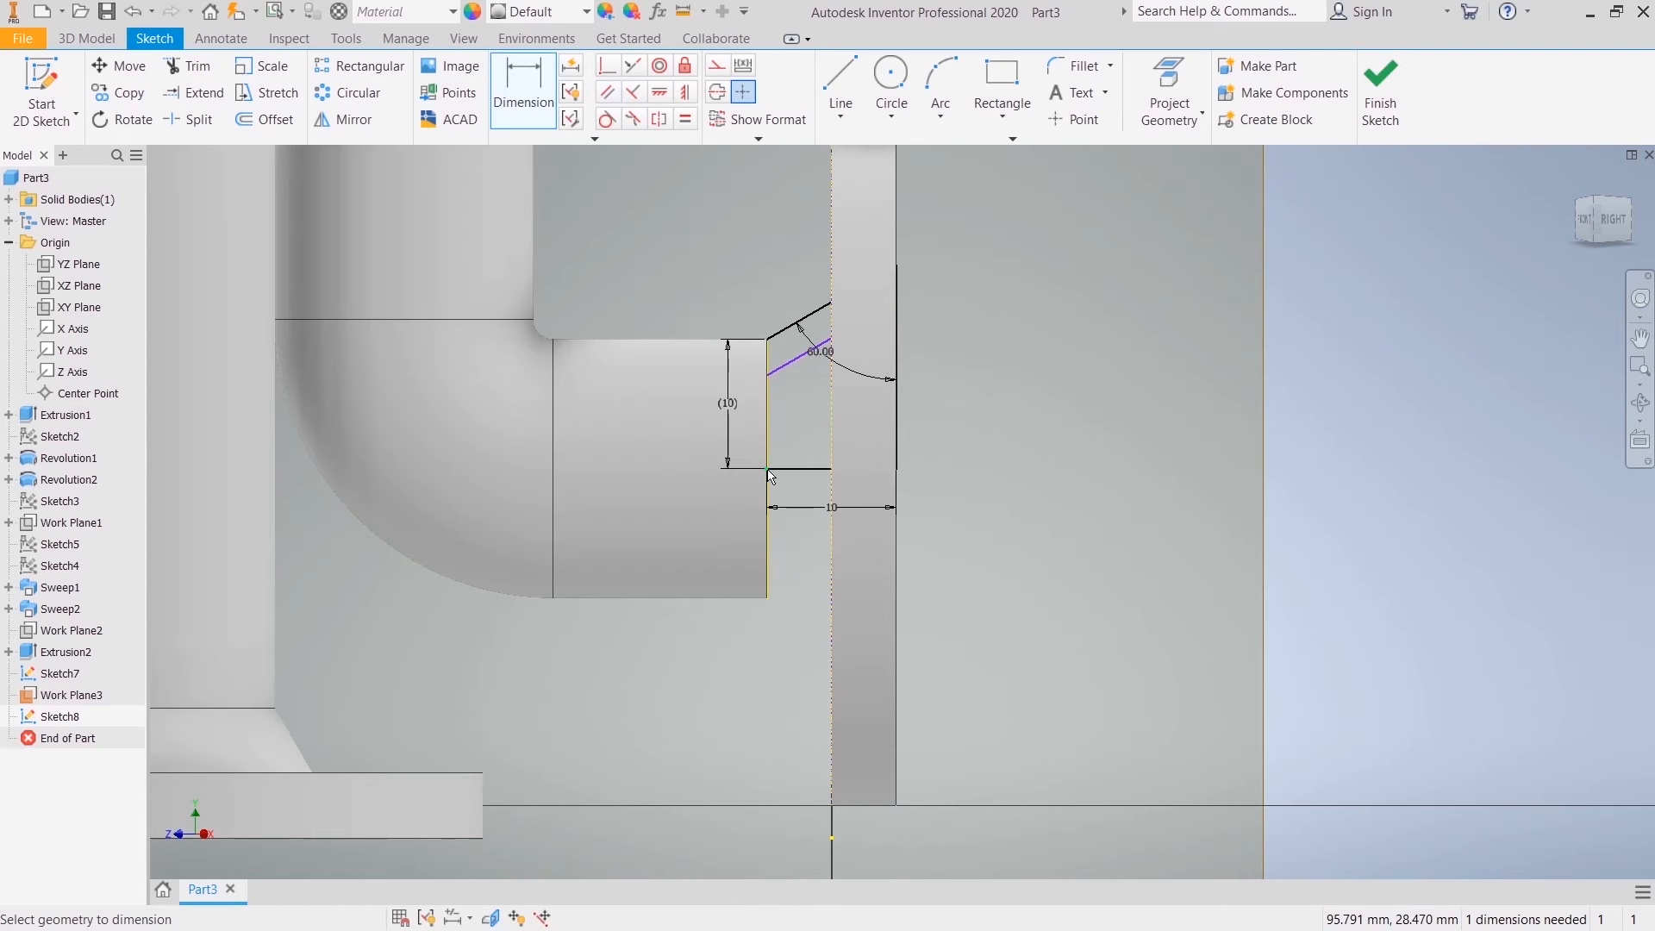
{"action": "left_click", "coordinate": [767, 433]}
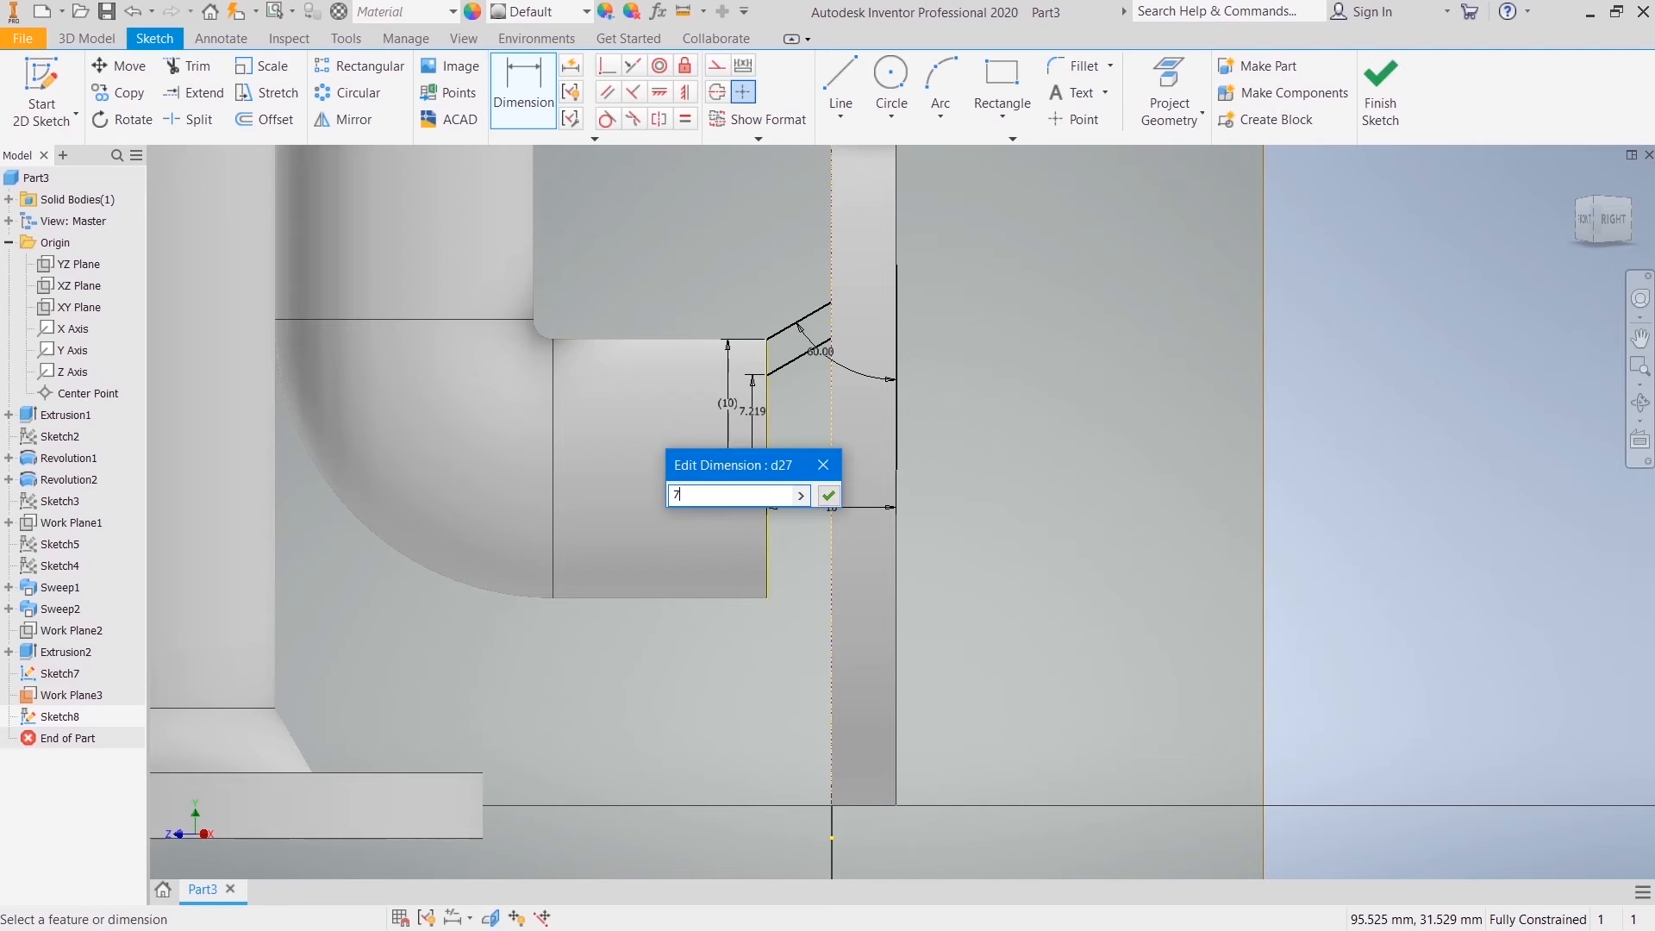
{"action": "key", "text": "Return"}
{"action": "right_click", "coordinate": [1000, 364]}
{"action": "left_click", "coordinate": [1045, 364]}
{"action": "right_click", "coordinate": [1026, 364]}
{"action": "left_click", "coordinate": [1086, 365]}
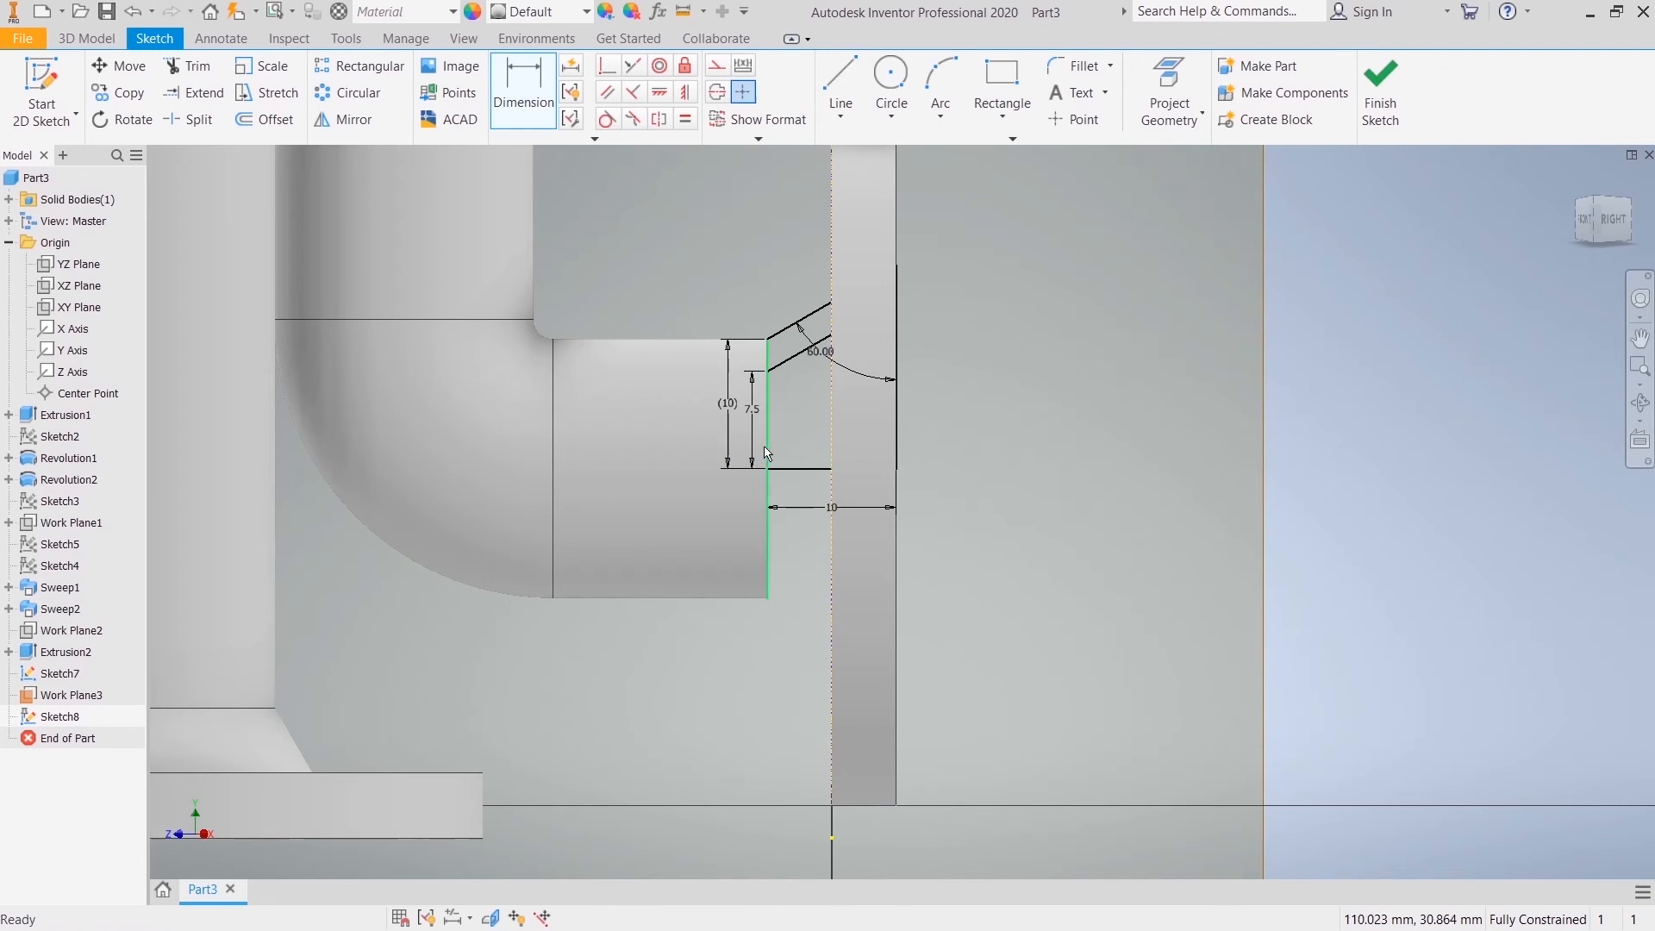
Step: Convert the lower sloped line to construction geometry and finish the sketch
{"action": "right_click", "coordinate": [786, 373]}
{"action": "left_click", "coordinate": [884, 366]}
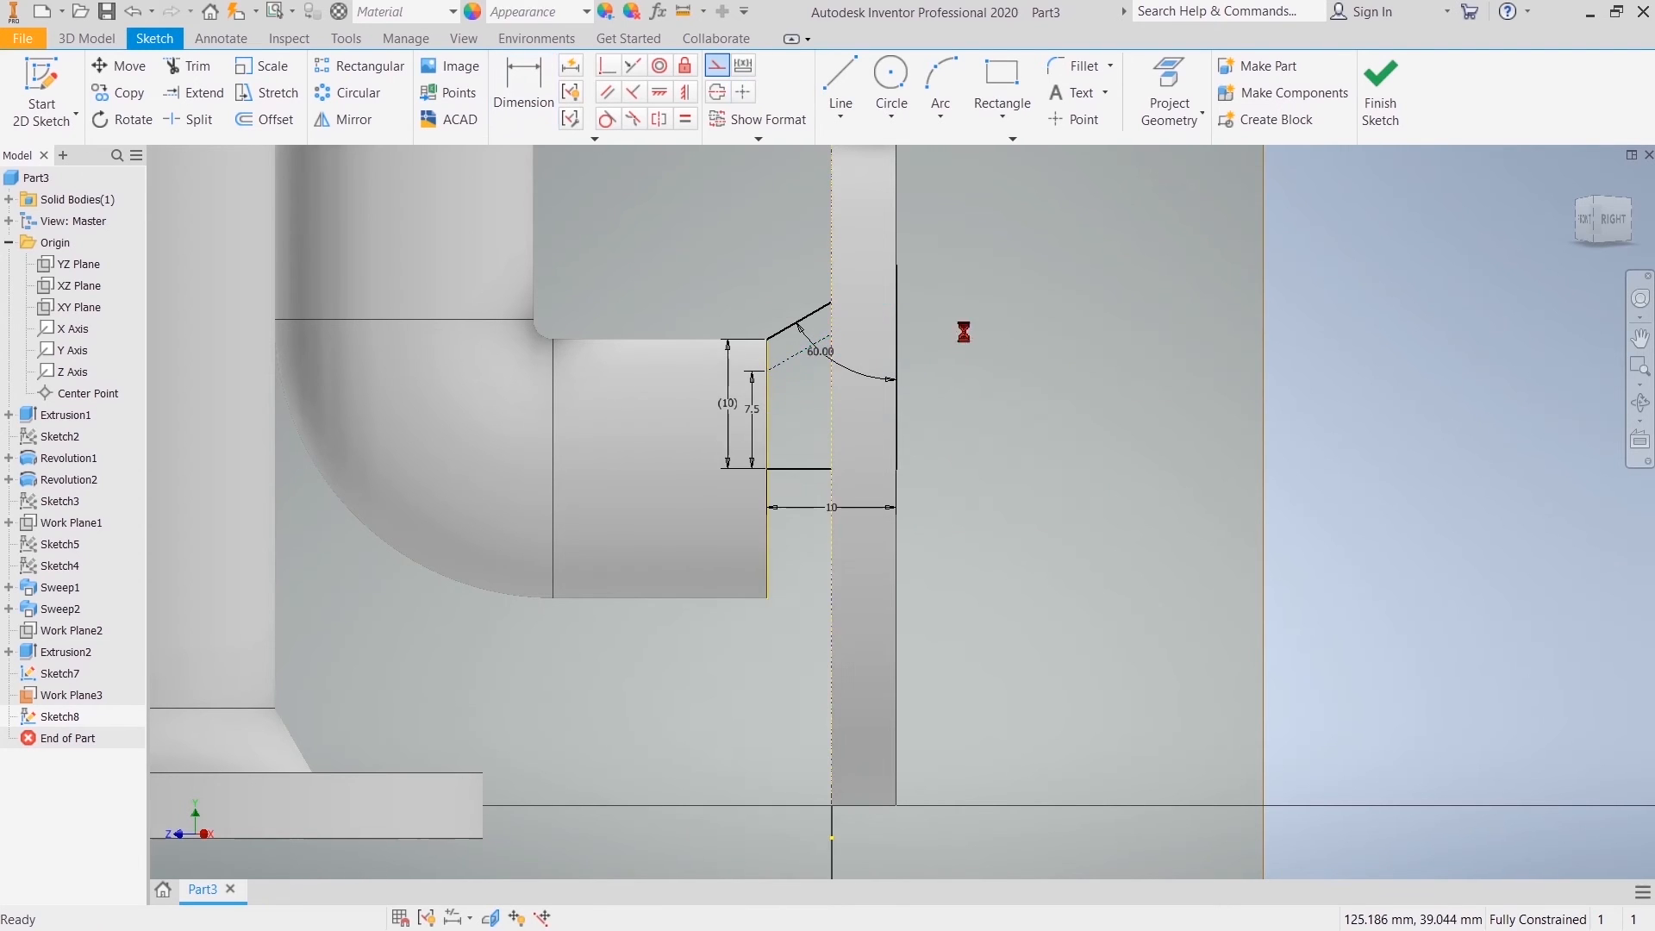
{"action": "left_click", "coordinate": [1382, 121]}
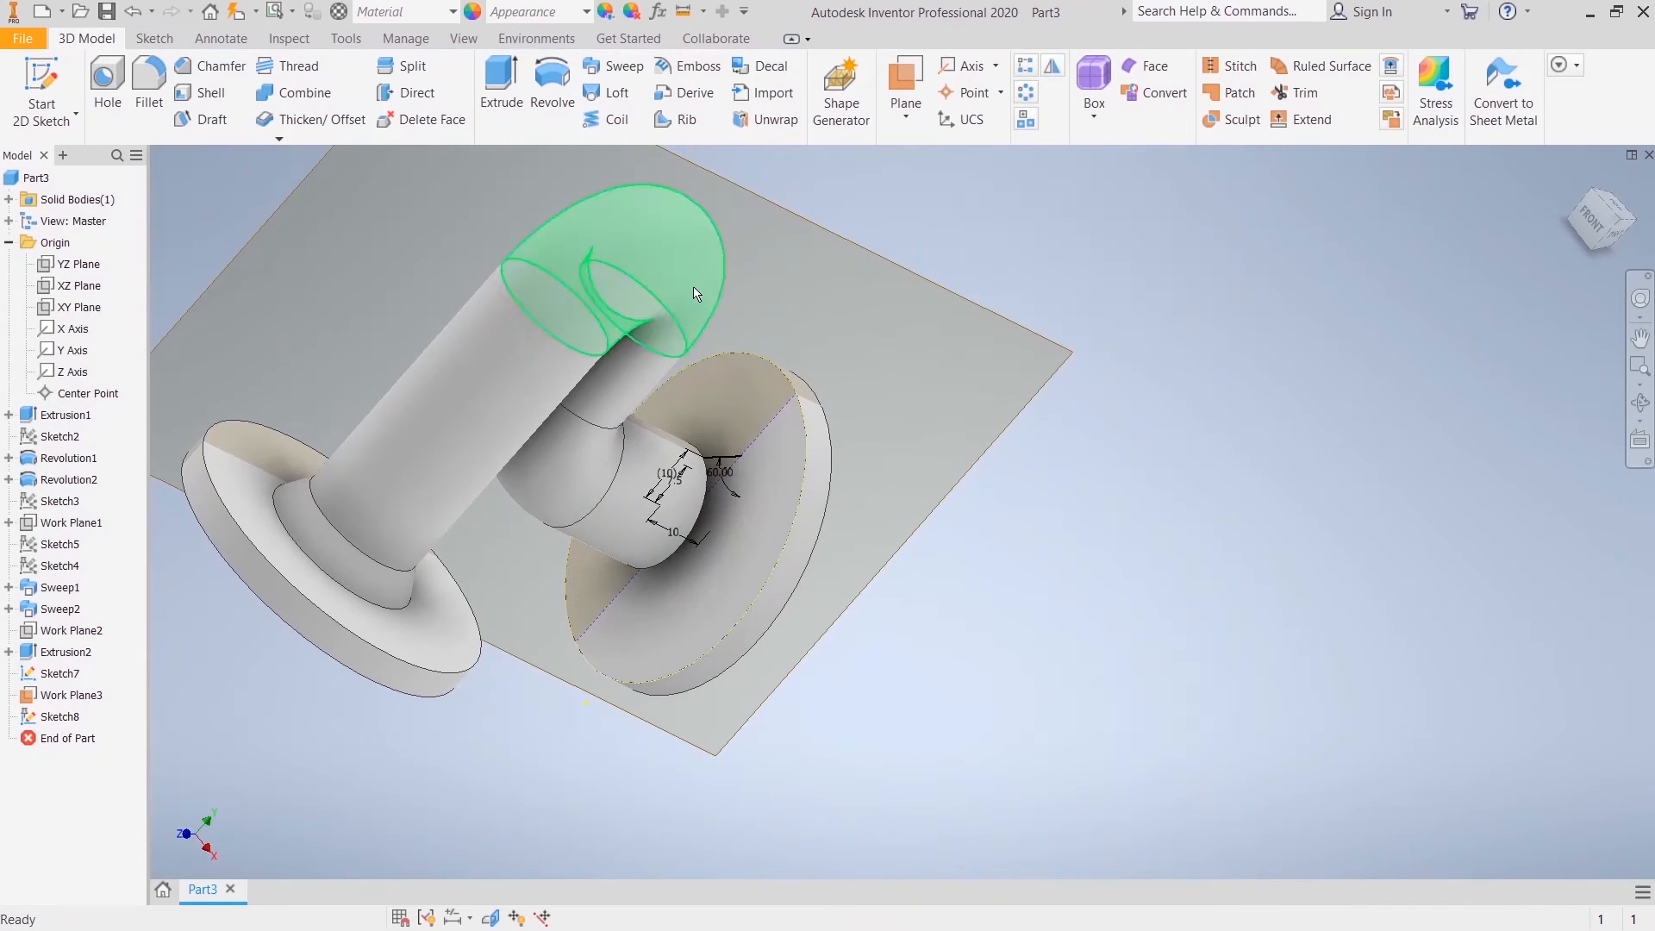
Step: Revolve the outer neck profile 360 degrees around the 10 mm horizontal line, joined to the body
{"action": "left_click", "coordinate": [549, 78]}
{"action": "scroll", "coordinate": [697, 535], "scroll_direction": "up", "scroll_amount": 5}
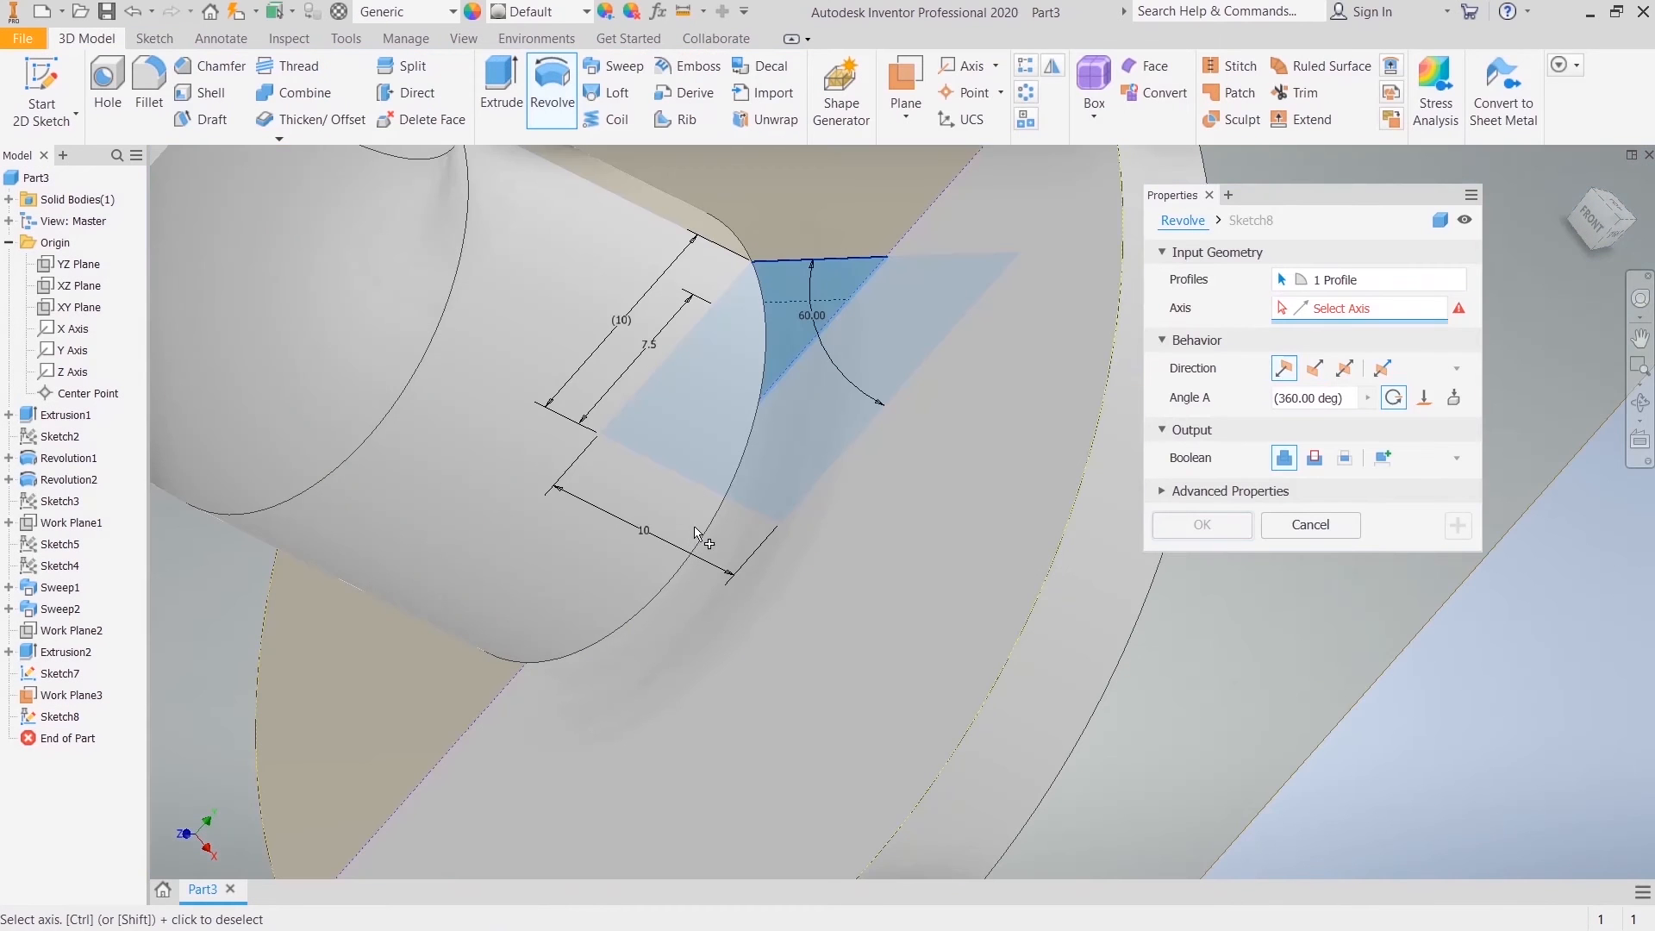
{"action": "left_click", "coordinate": [742, 517]}
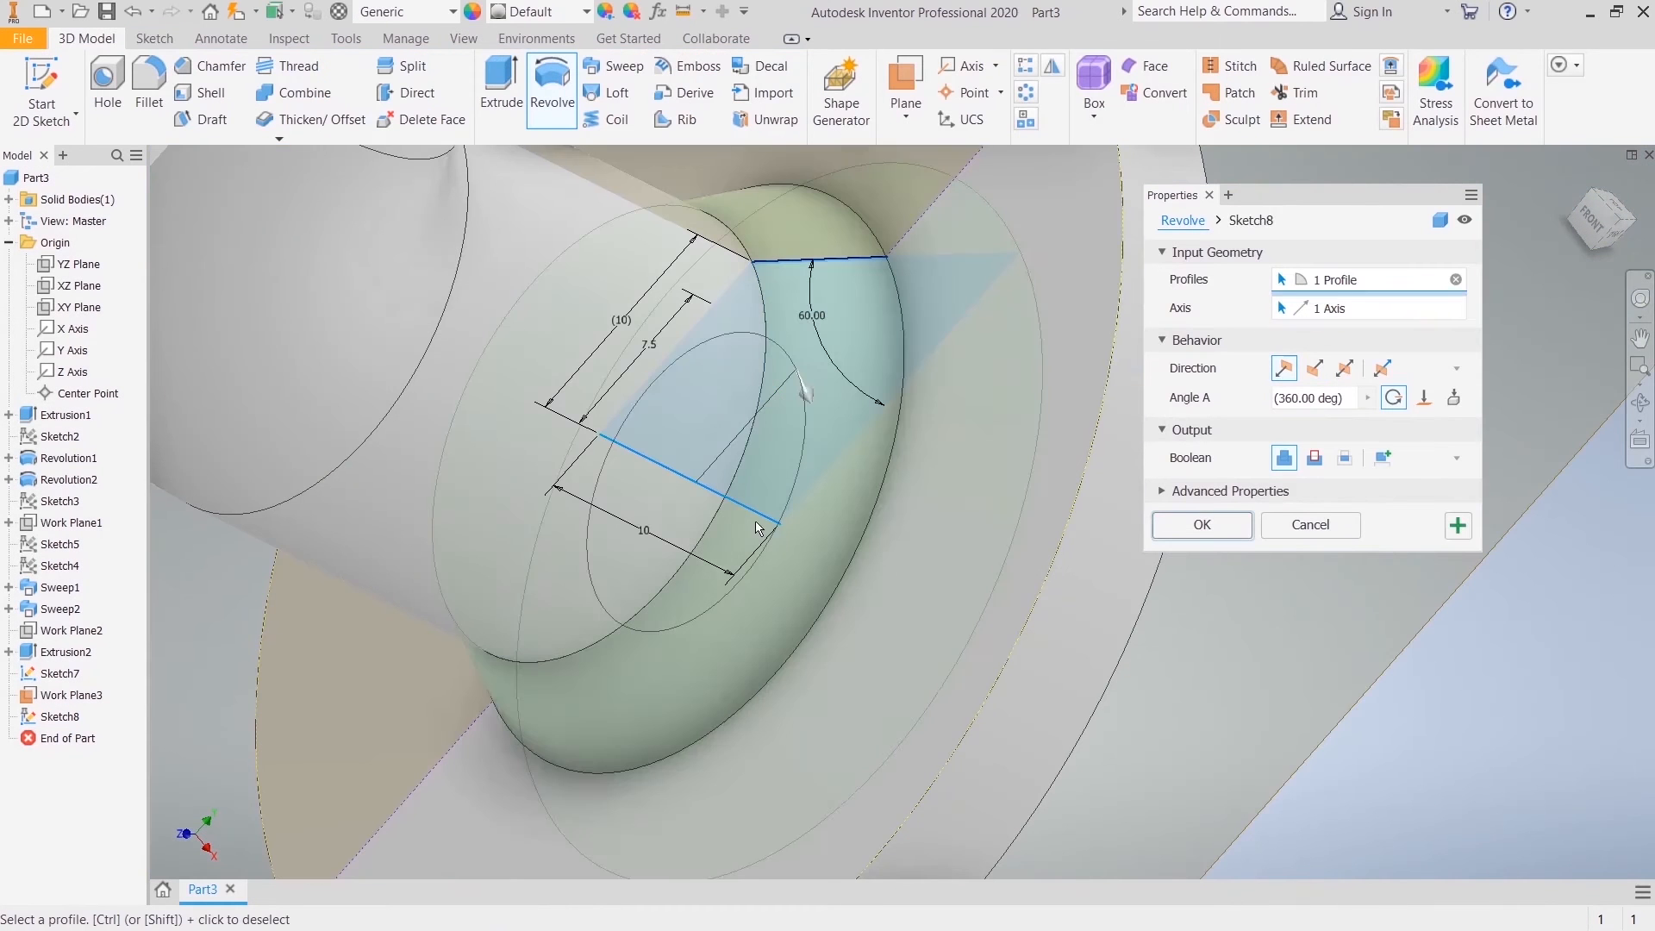
{"action": "left_click", "coordinate": [1194, 528]}
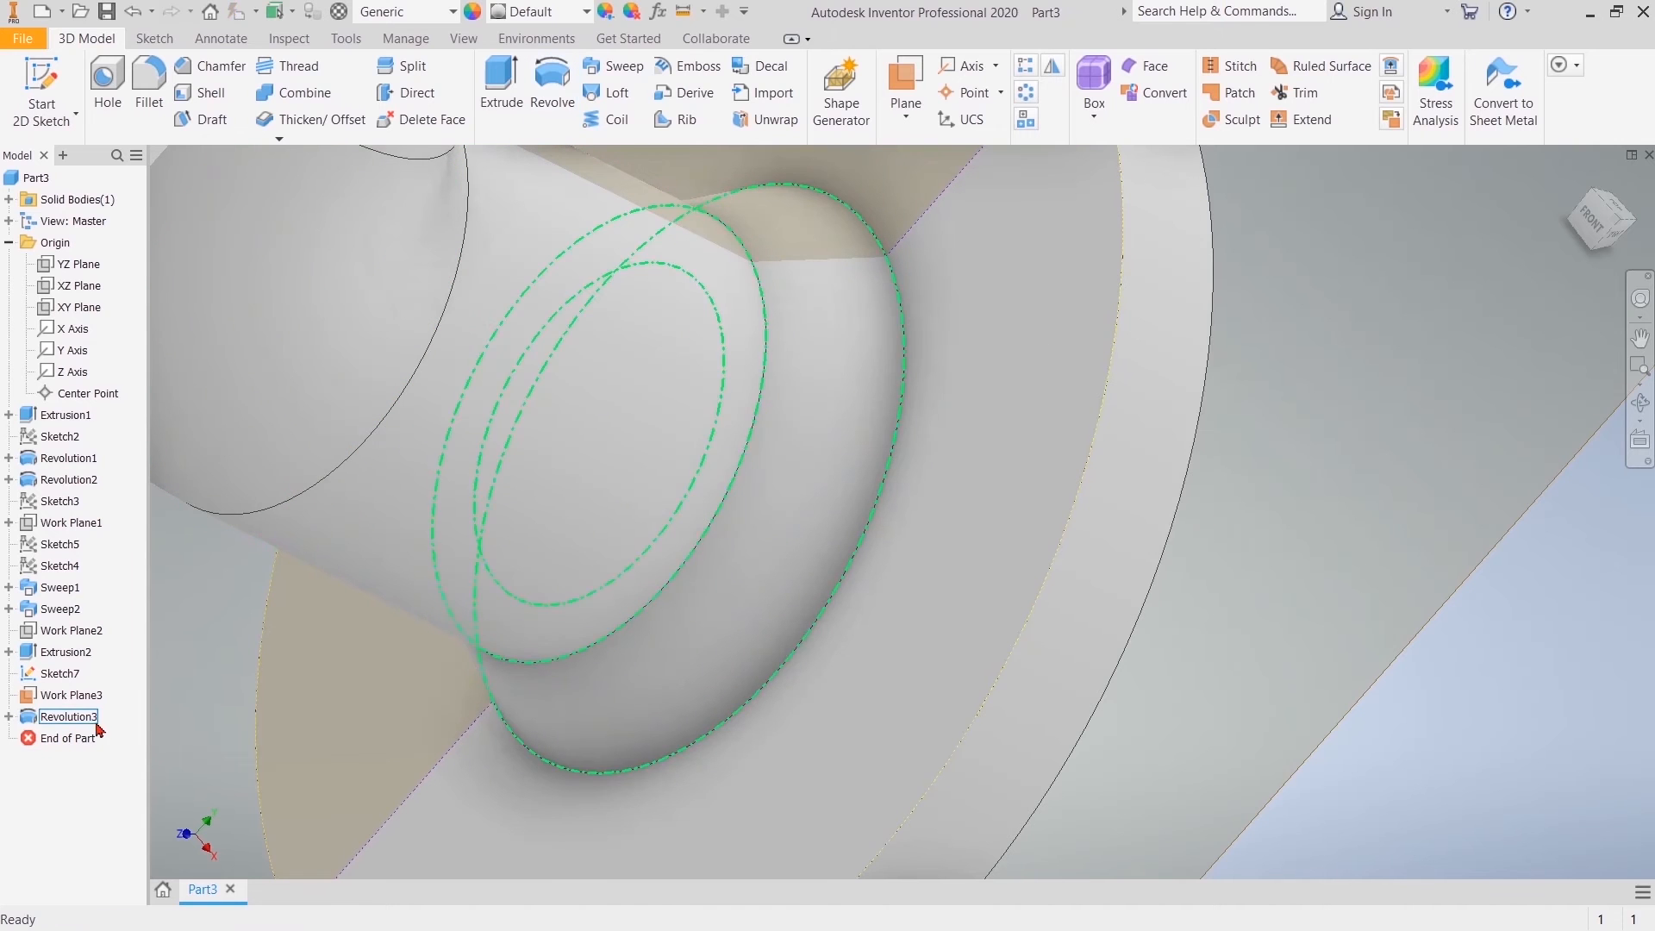
Step: Reopen the revolved neck's sketch, convert the lower sloped line back to normal geometry and finish the sketch
{"action": "left_click", "coordinate": [7, 716]}
{"action": "double_click", "coordinate": [60, 738]}
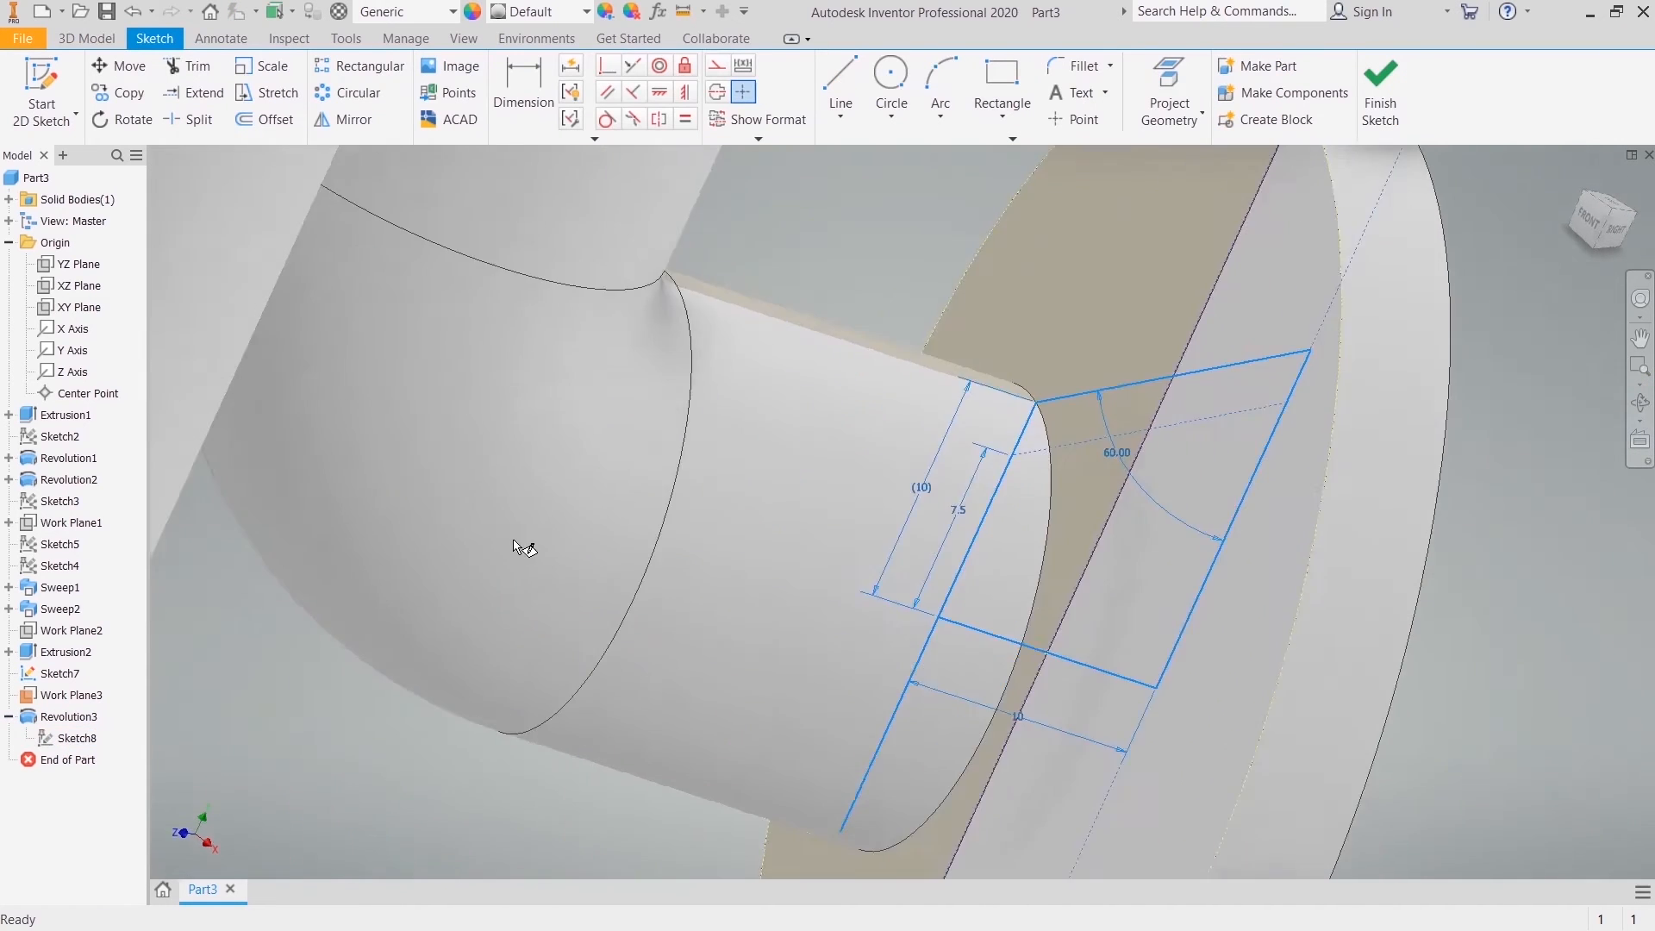
{"action": "left_click", "coordinate": [1403, 280]}
{"action": "right_click", "coordinate": [1403, 282]}
{"action": "left_click", "coordinate": [1464, 286]}
{"action": "left_click", "coordinate": [1384, 116]}
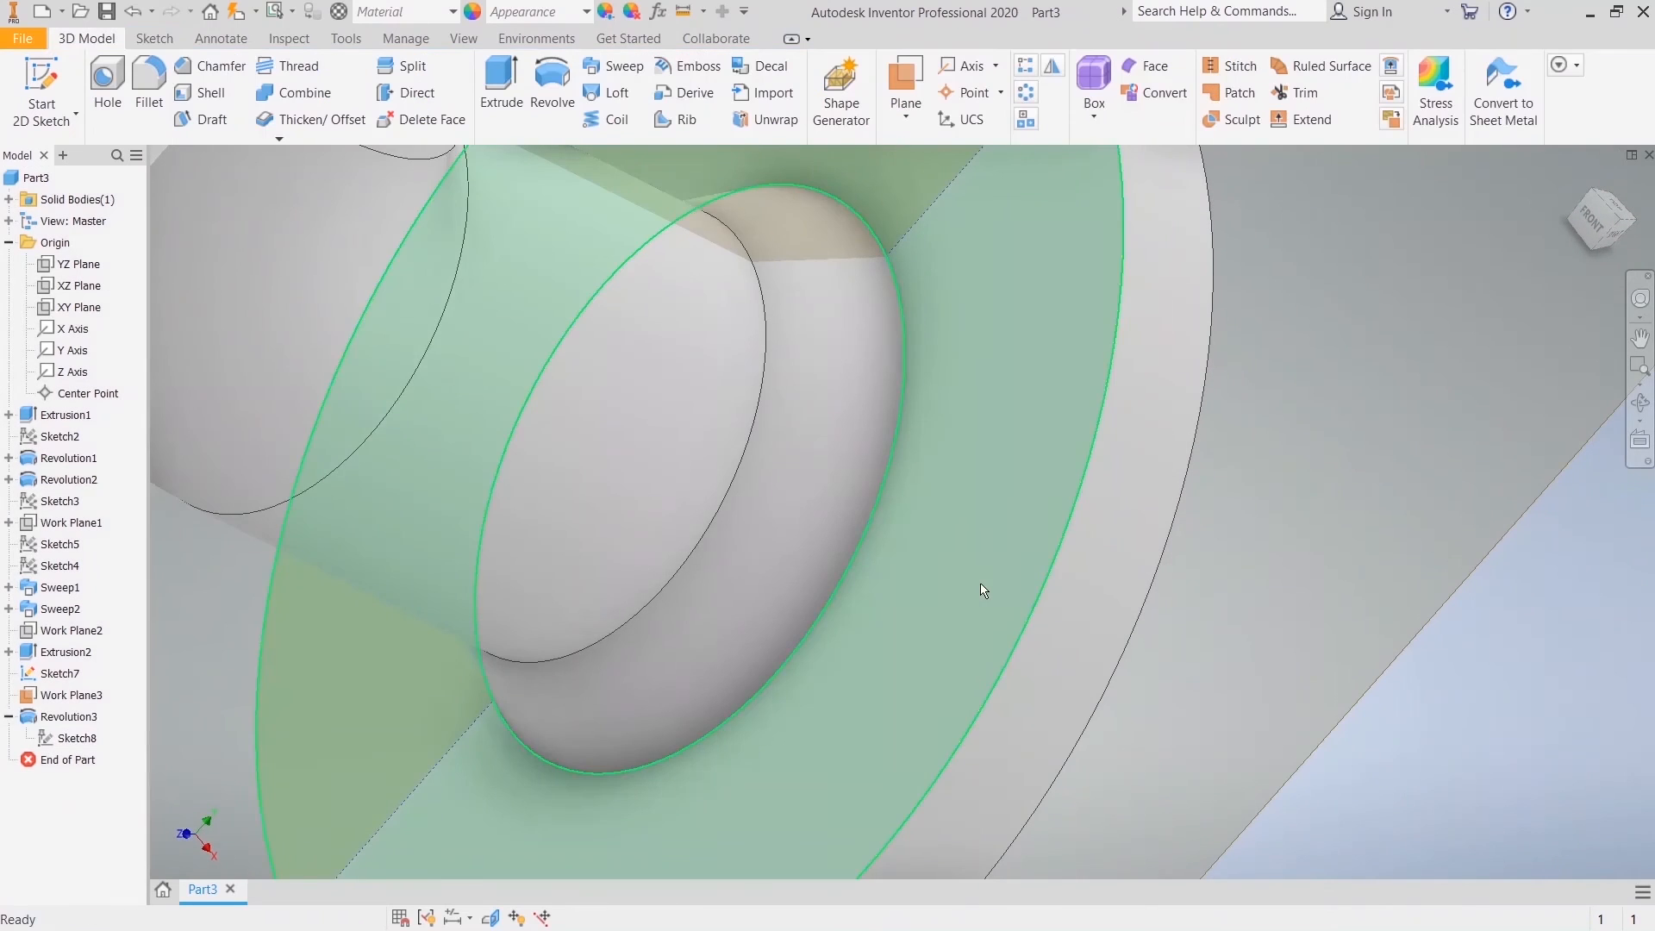
Step: Make the neck sketch visible and revolve its inner profile 360 degrees around the 10 mm line as a cut
{"action": "right_click", "coordinate": [69, 738]}
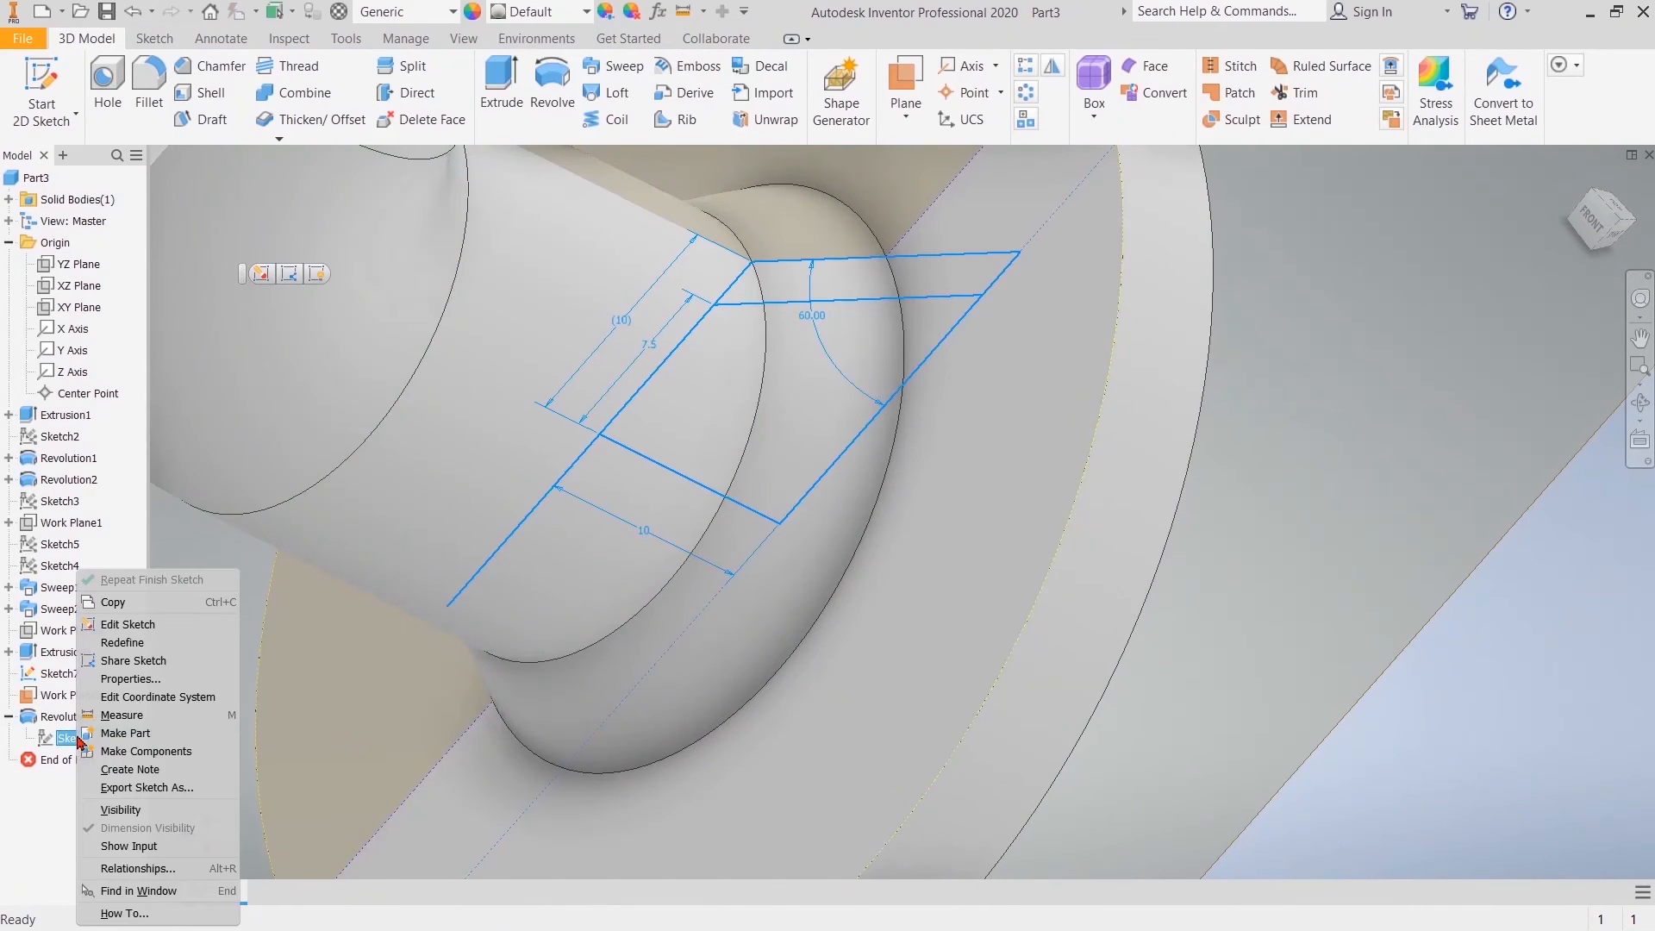
{"action": "left_click", "coordinate": [126, 810]}
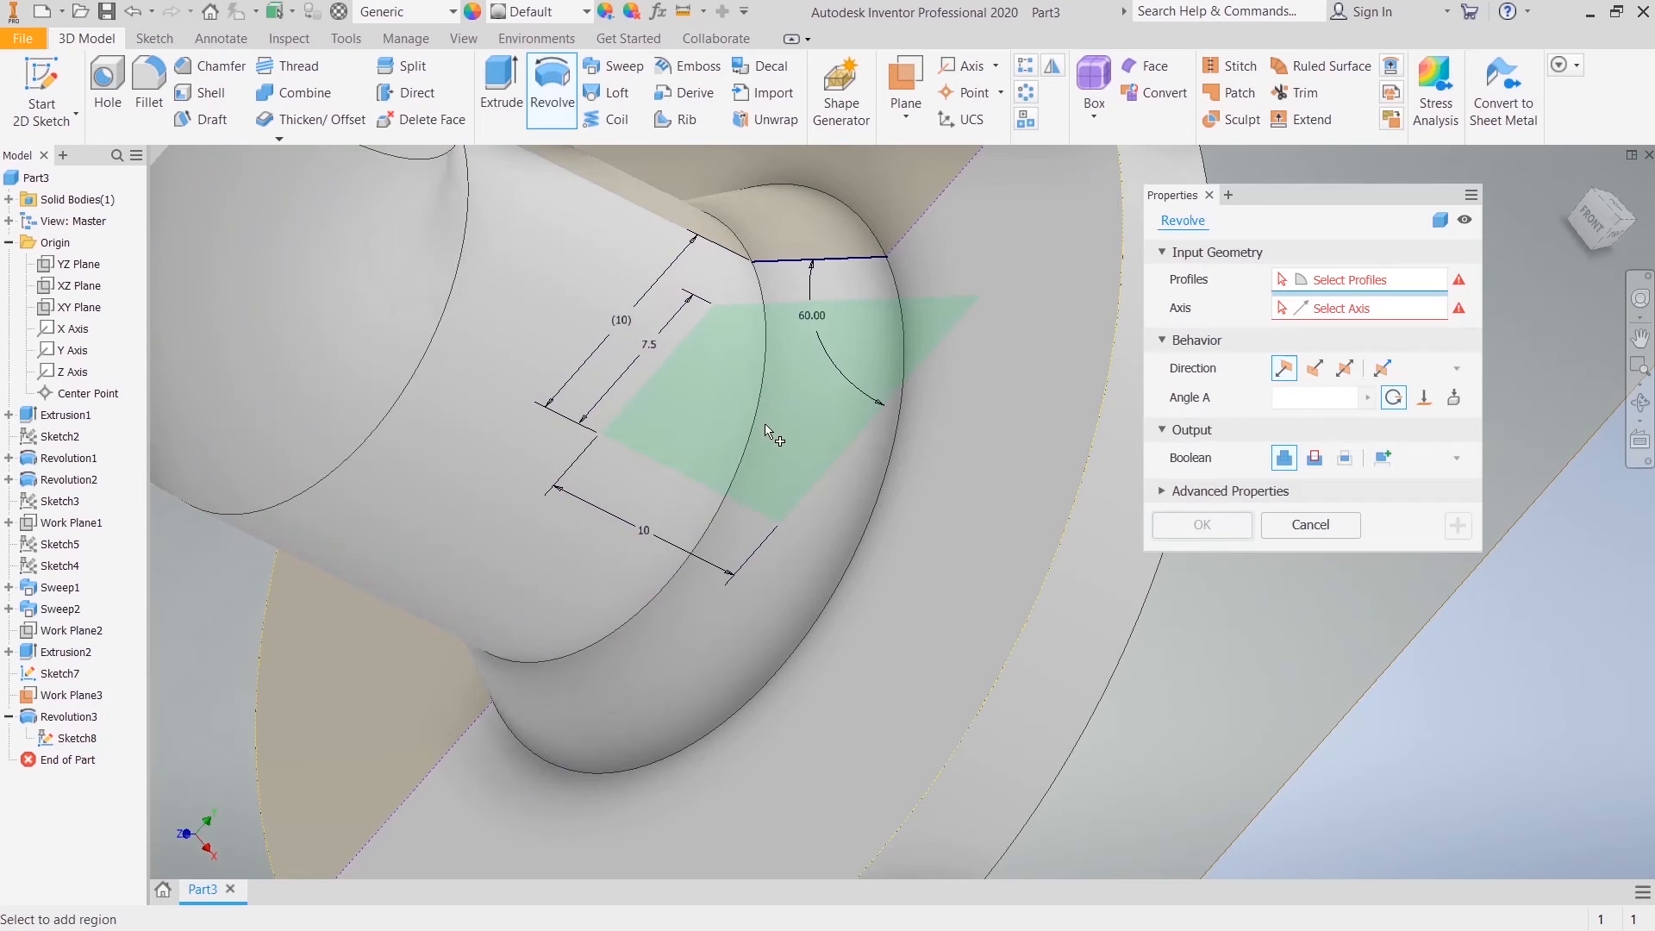
{"action": "left_click", "coordinate": [1332, 307]}
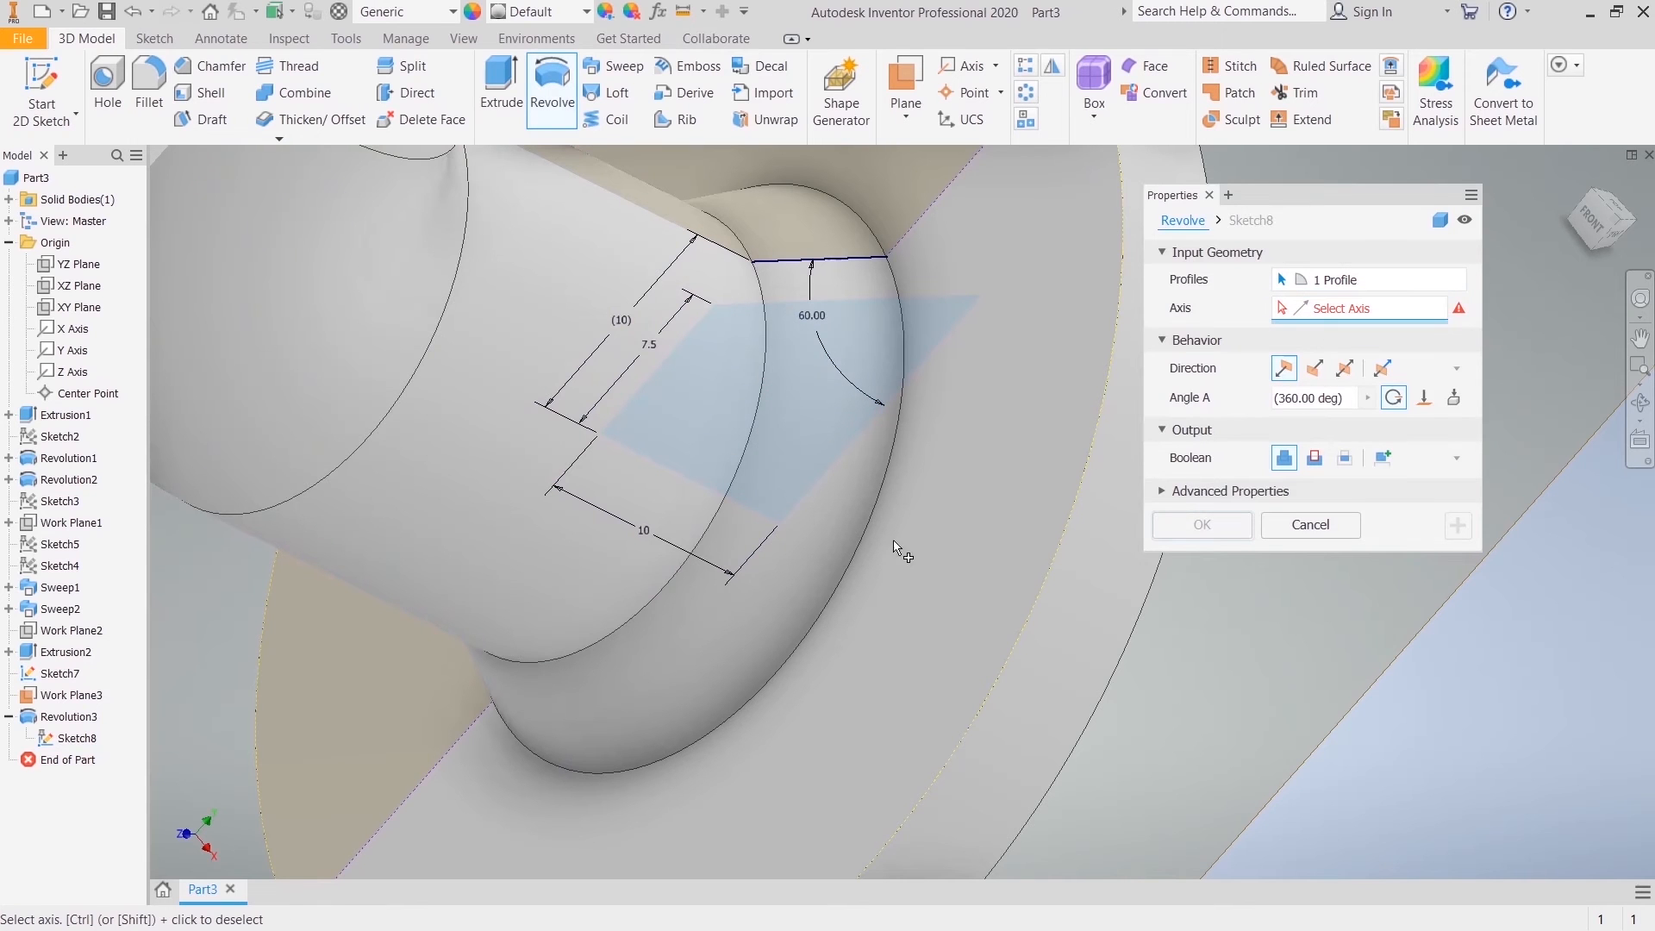
{"action": "left_click", "coordinate": [648, 464]}
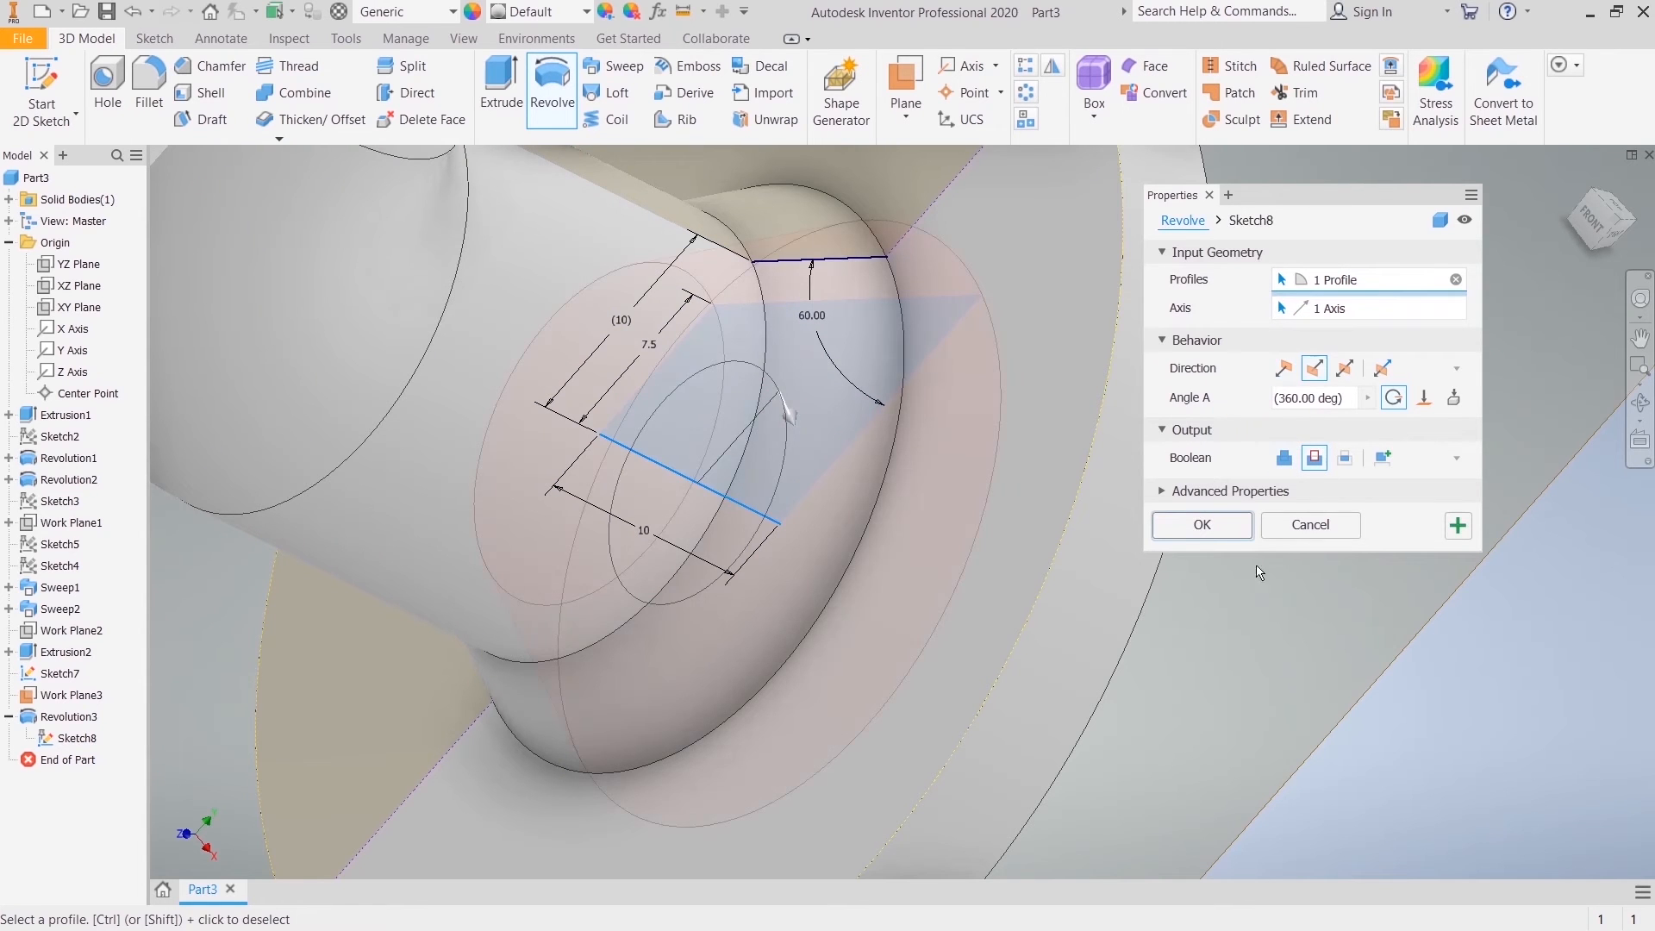
{"action": "left_click", "coordinate": [1202, 526]}
Step: Hide the large work plane running lengthwise through the pipe fitting
{"action": "key", "text": "F6"}
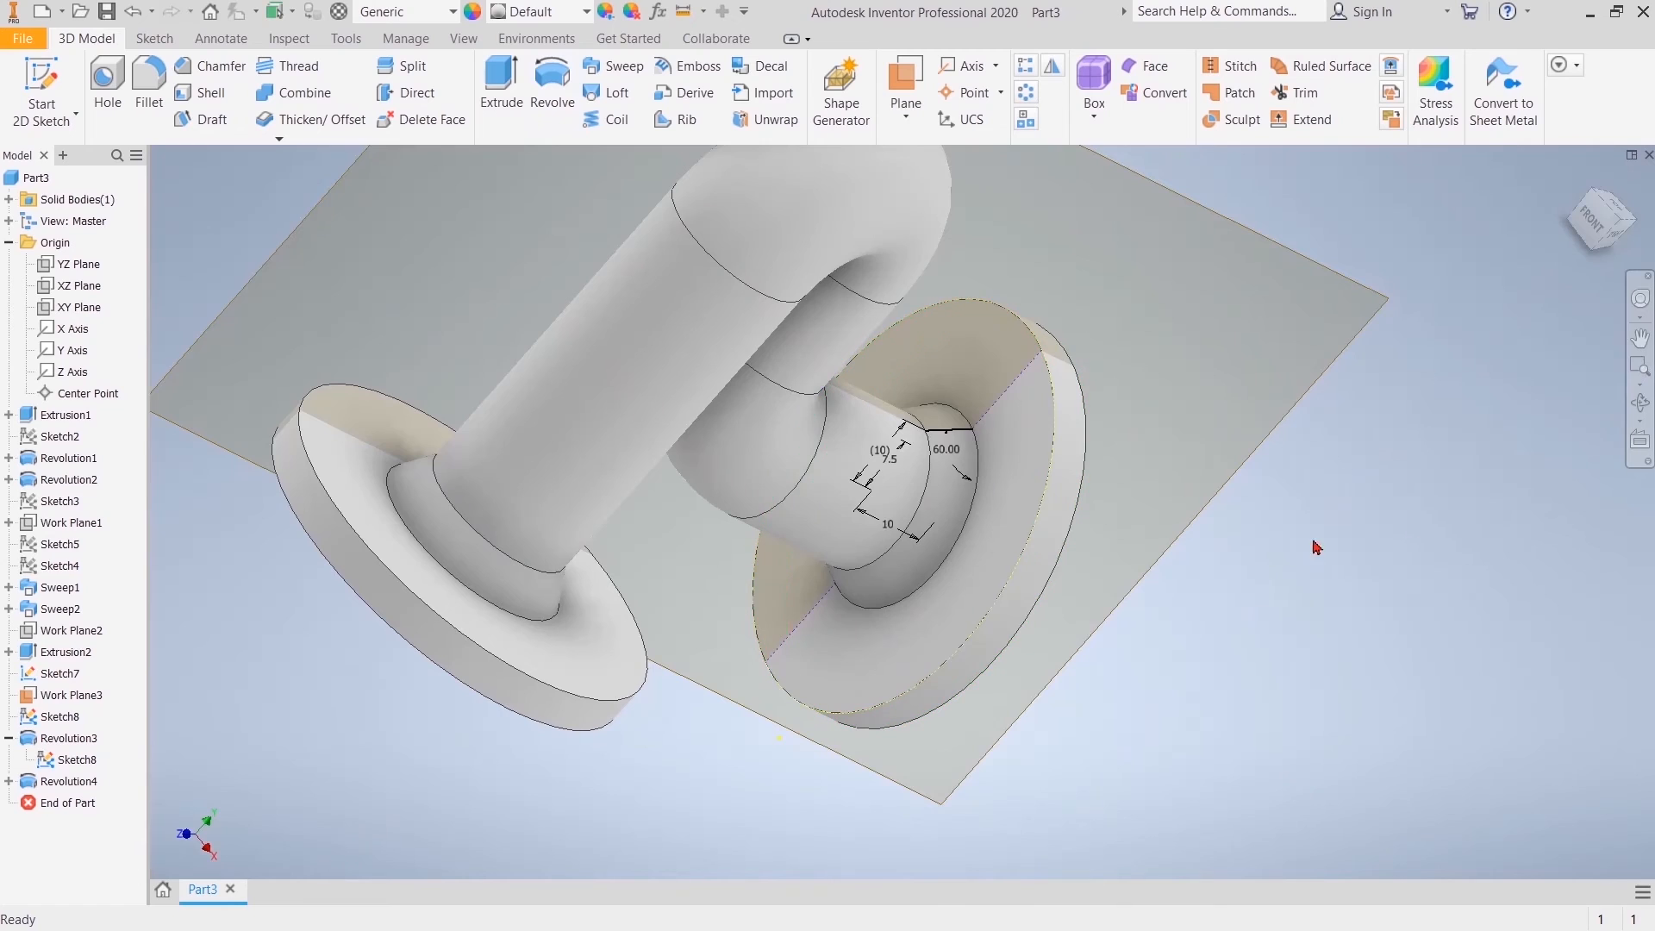
{"action": "left_click_drag", "start_coordinate": [1594, 242], "coordinate": [1448, 234]}
{"action": "mouse_move", "coordinate": [638, 689]}
{"action": "middle_mouse_down", "text": "shift"}
{"action": "mouse_move", "coordinate": [901, 802]}
{"action": "mouse_move", "coordinate": [937, 757]}
{"action": "middle_mouse_up", "text": "shift"}
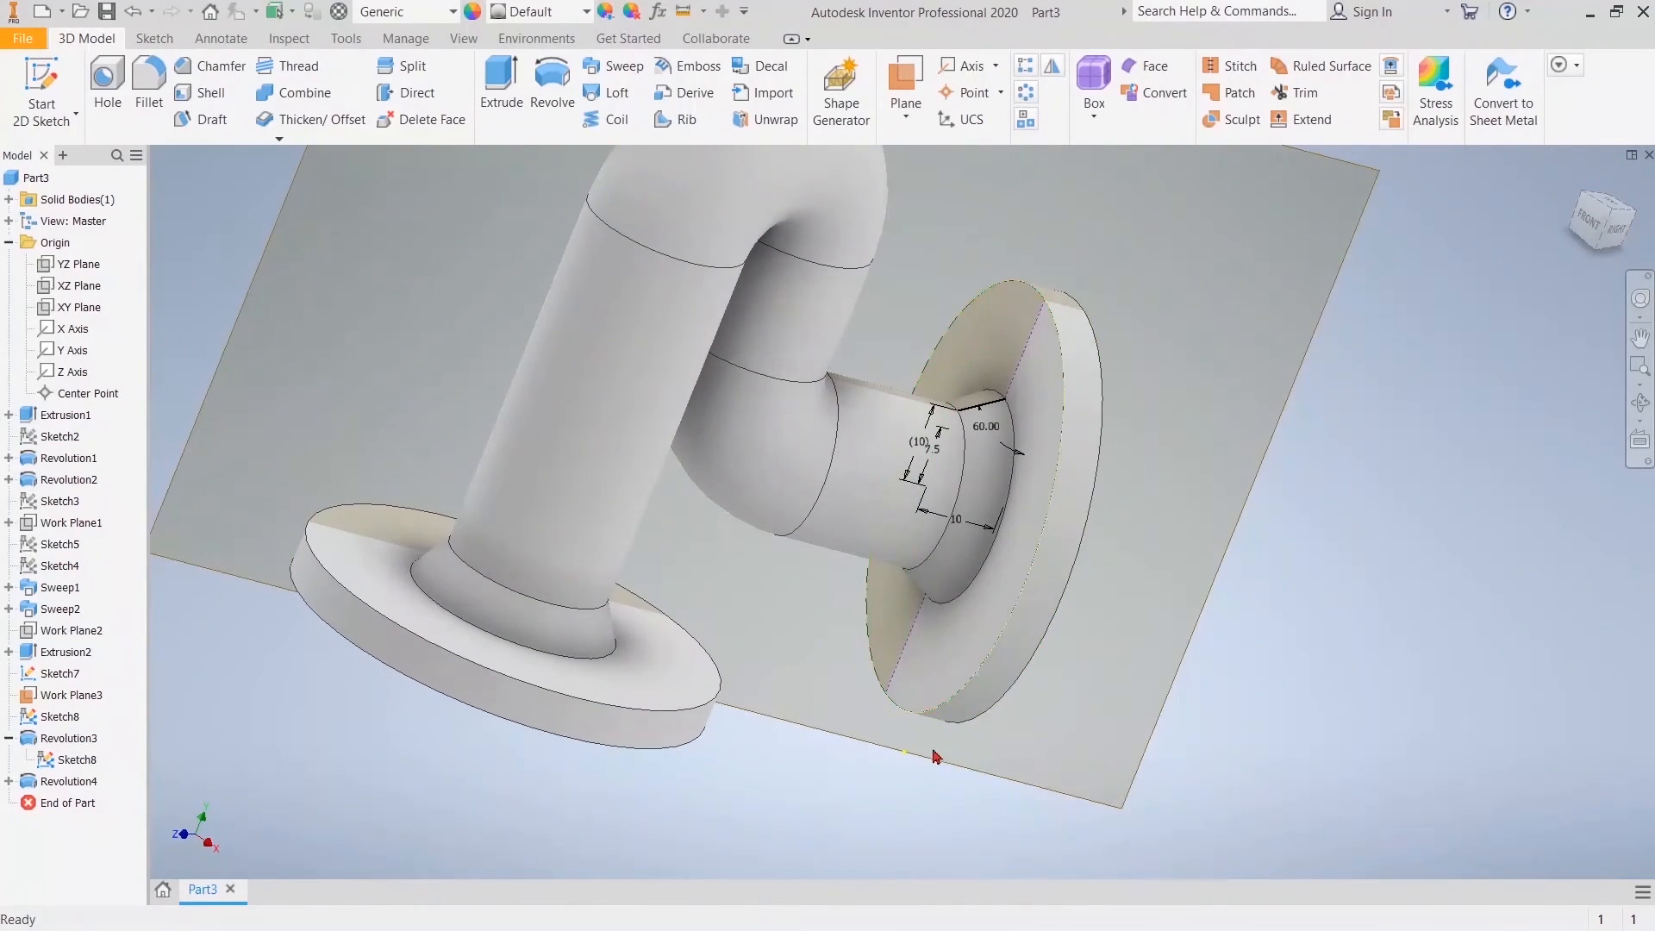
{"action": "scroll", "coordinate": [787, 743], "scroll_direction": "up", "scroll_amount": 2}
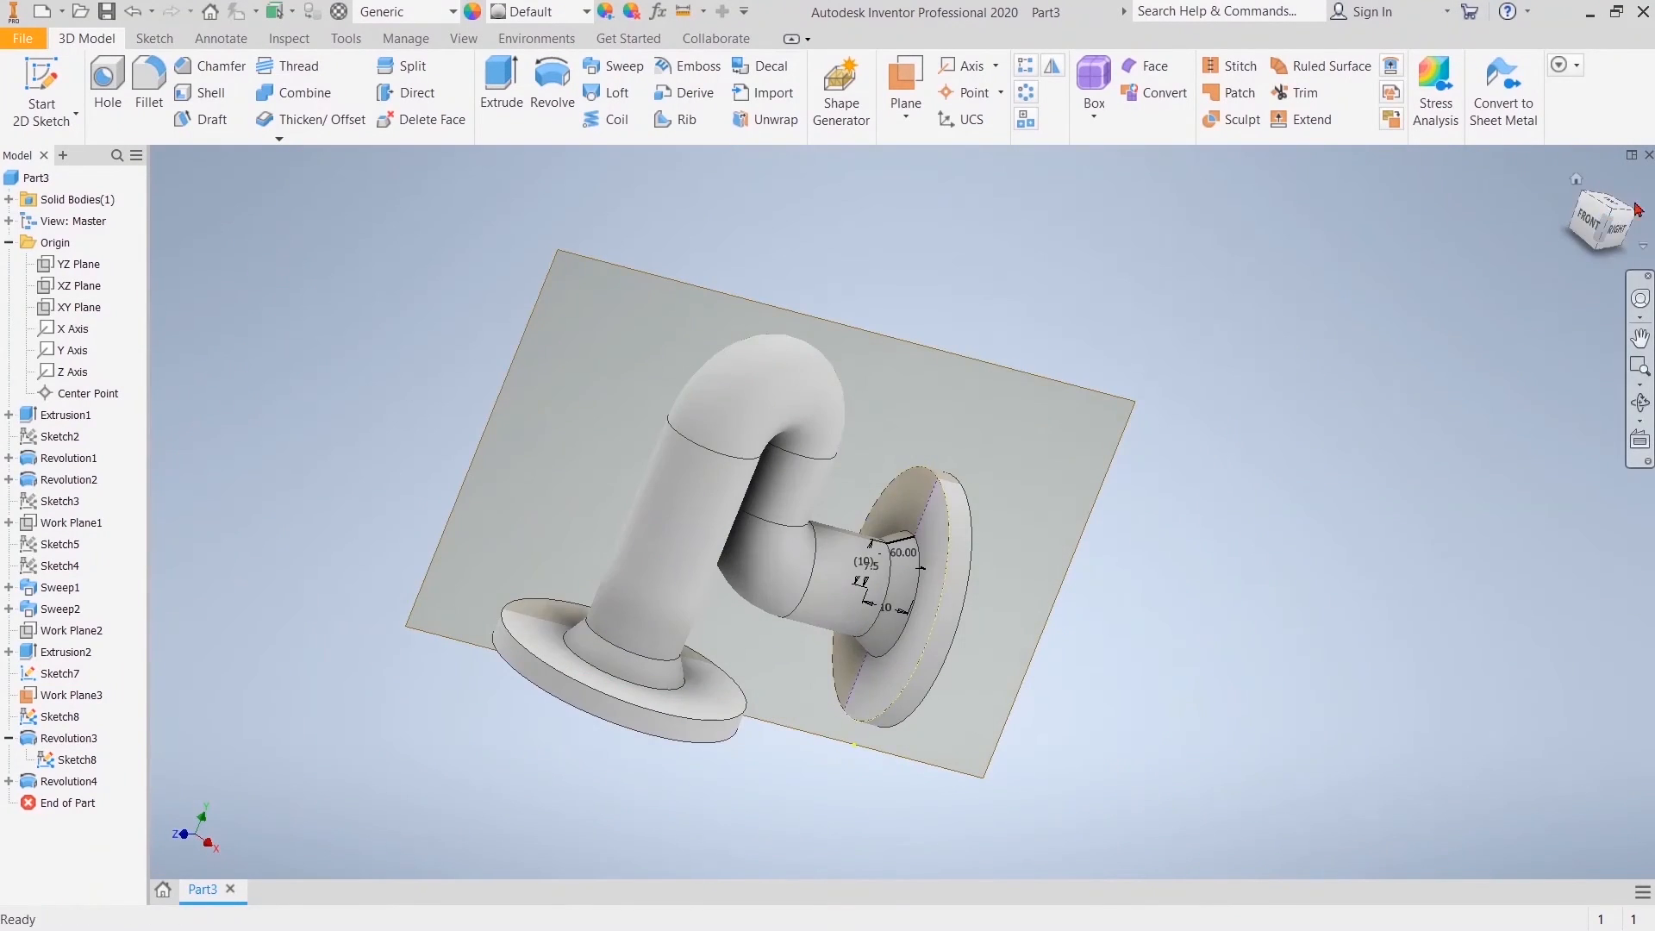
{"action": "left_click_drag", "start_coordinate": [1600, 224], "coordinate": [1583, 188]}
{"action": "right_click", "coordinate": [1113, 419]}
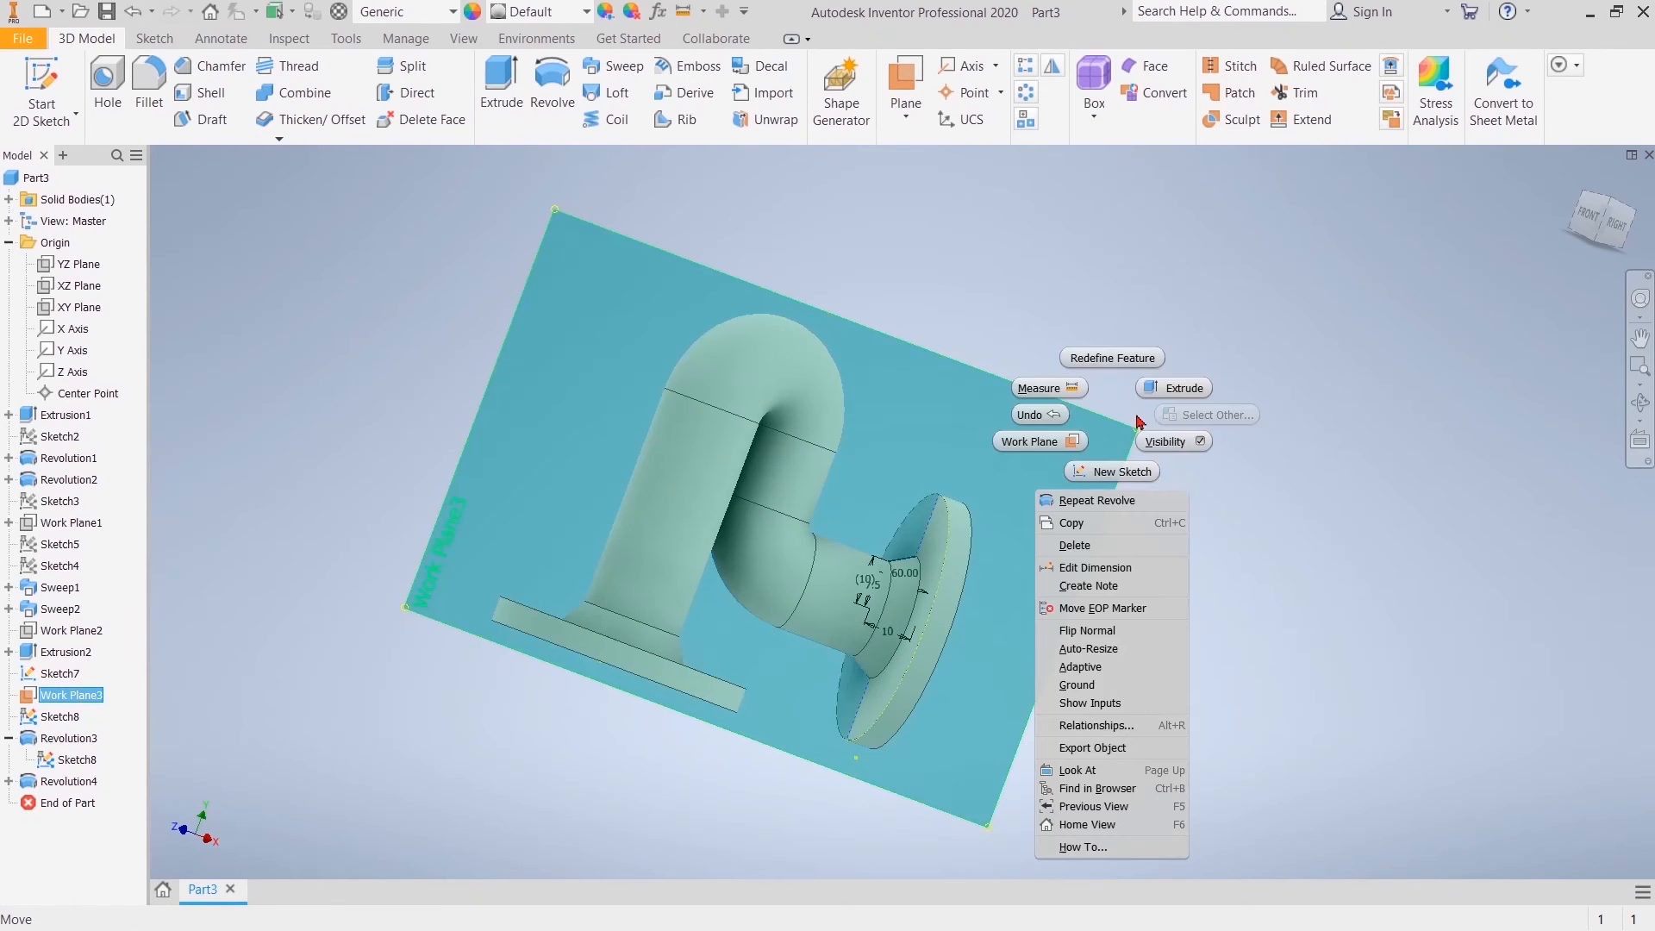
{"action": "left_click", "coordinate": [1174, 442]}
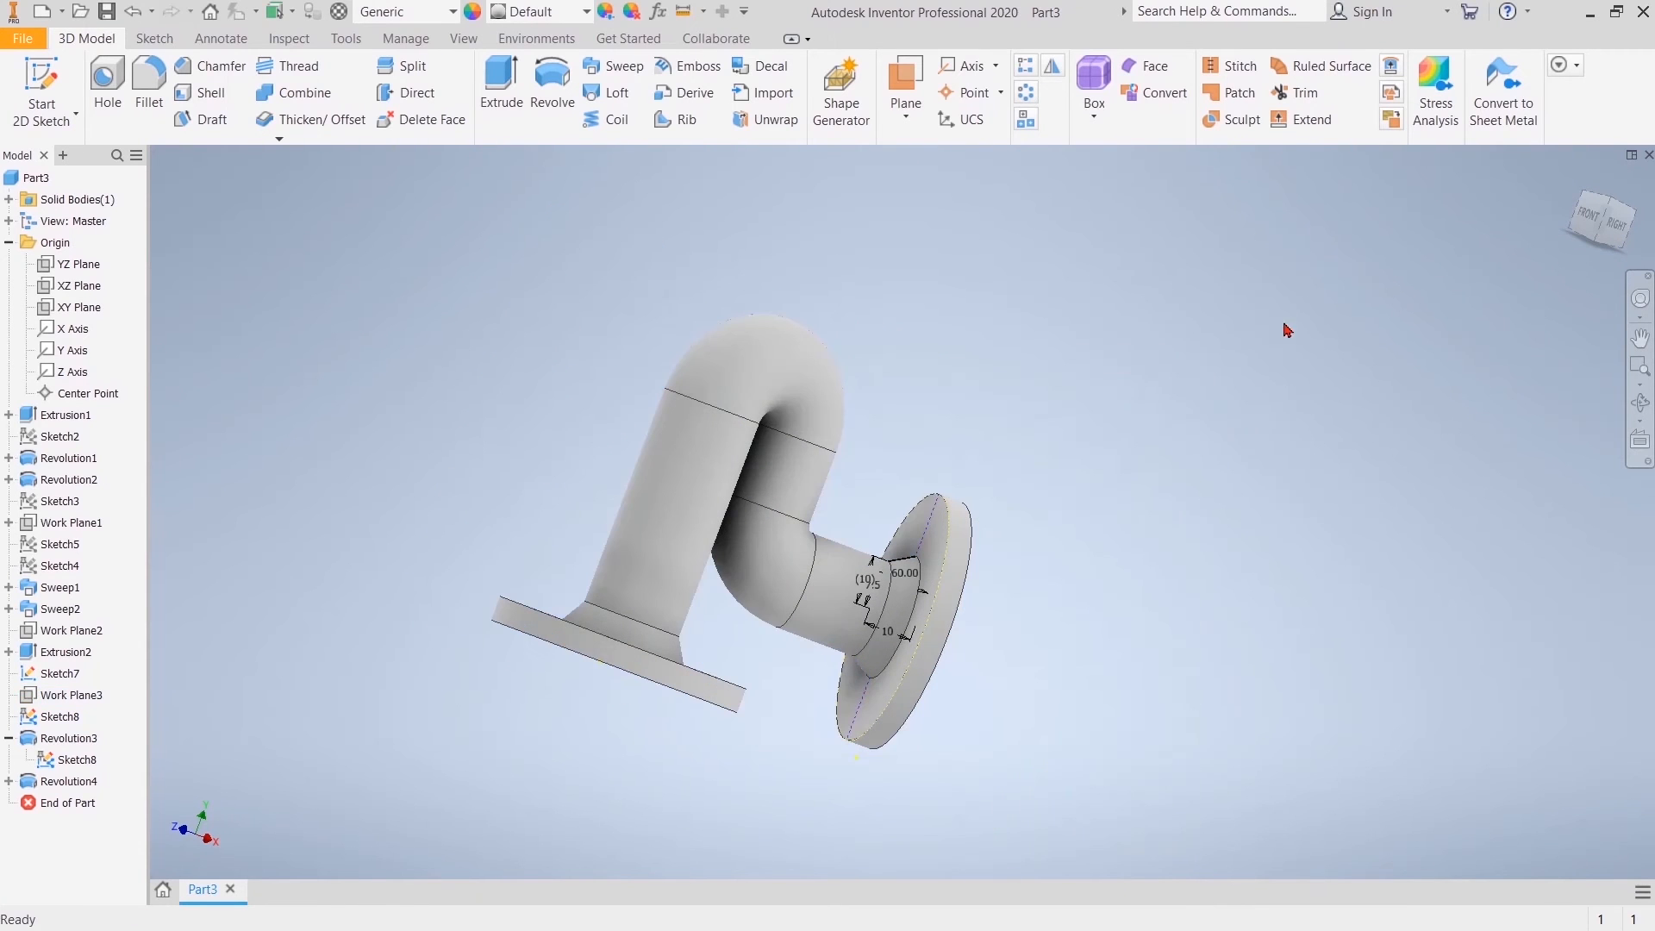
Step: Create a work plane offset -55-23 mm from the first flange's outer face, above the pipe's upper bend
{"action": "left_click", "coordinate": [906, 117]}
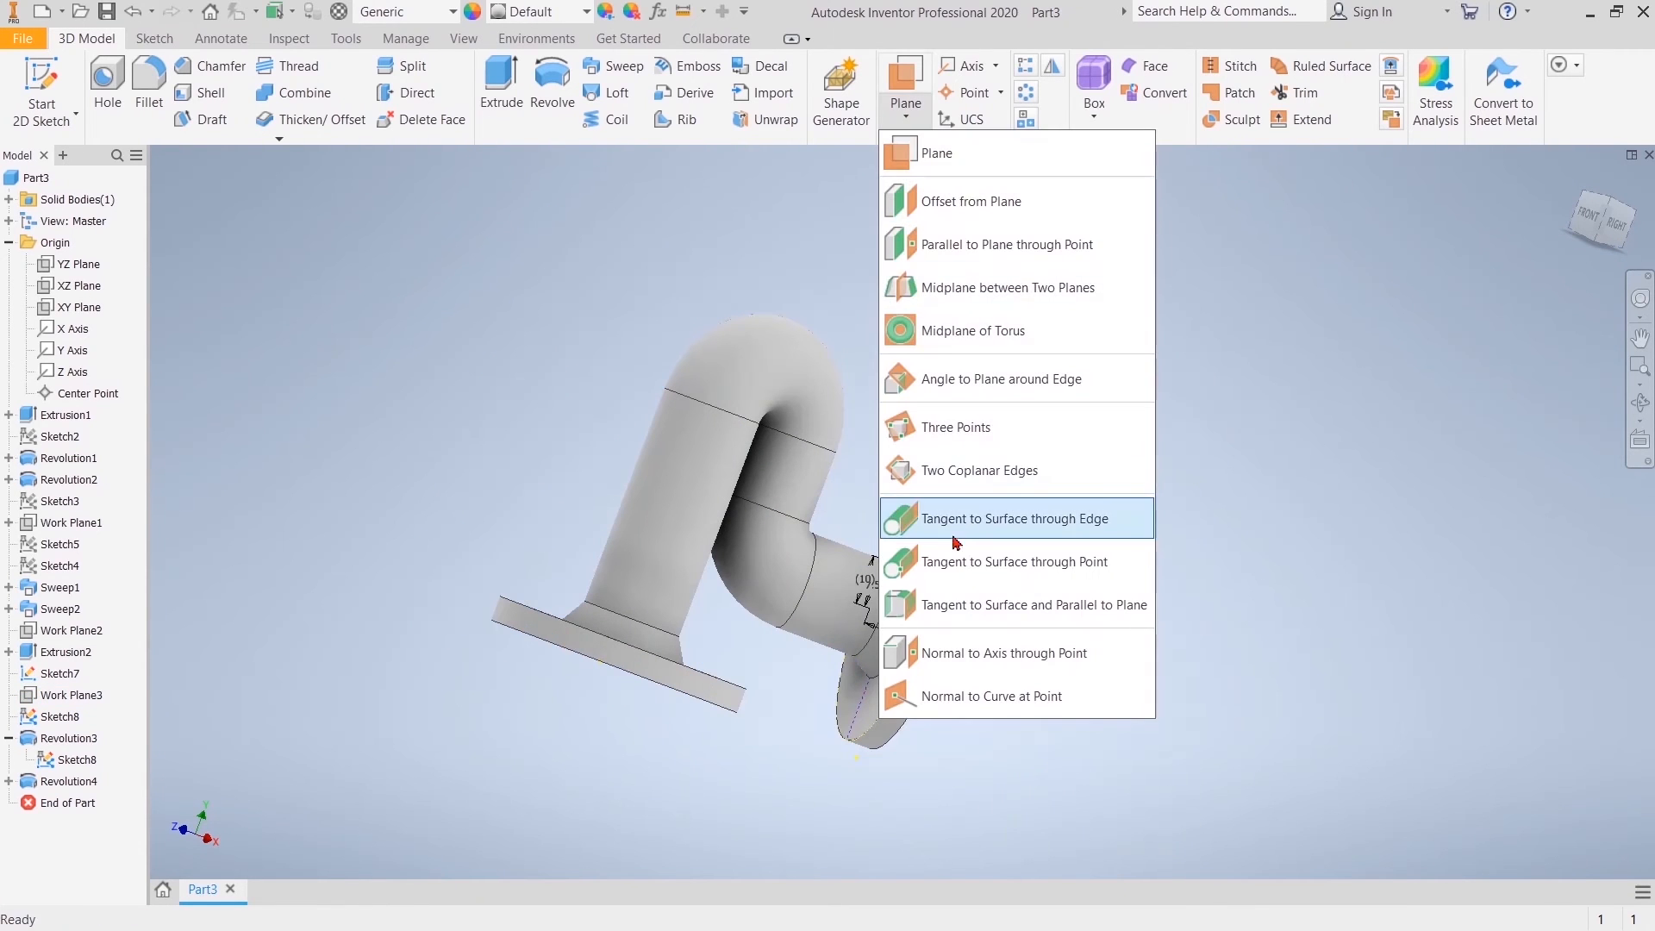
{"action": "left_click", "coordinate": [978, 151]}
{"action": "mouse_move", "coordinate": [599, 757]}
{"action": "middle_mouse_down"}
{"action": "mouse_move", "coordinate": [639, 618]}
{"action": "mouse_move", "coordinate": [657, 700]}
{"action": "middle_mouse_up"}
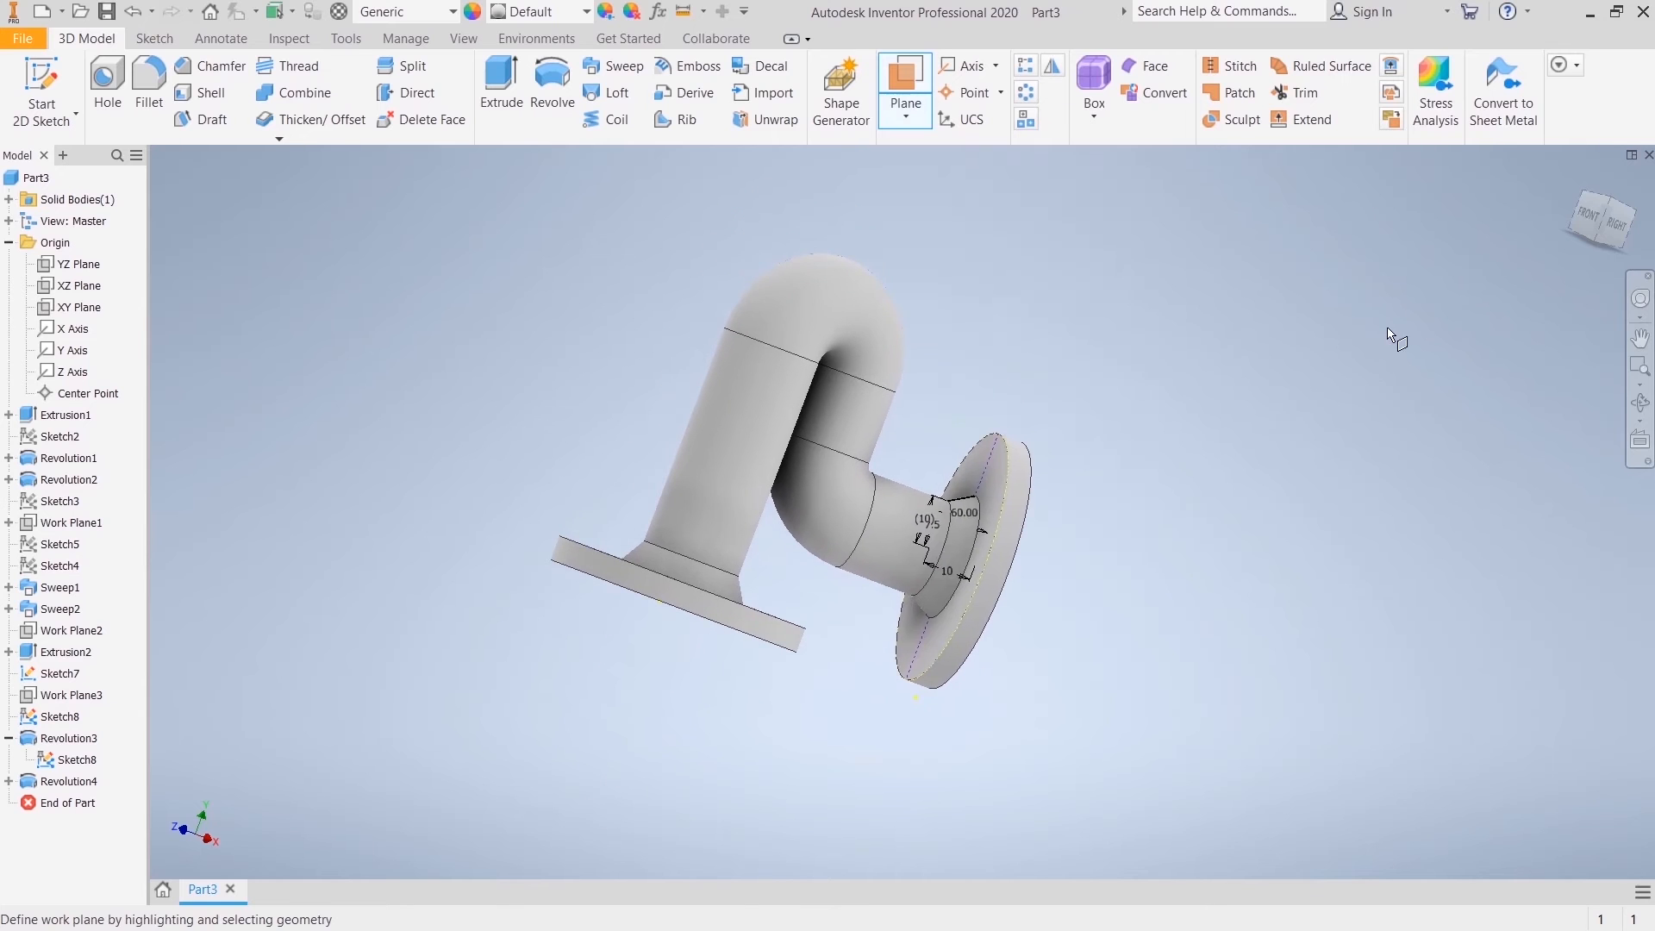
{"action": "left_click_drag", "start_coordinate": [1595, 230], "coordinate": [1616, 152]}
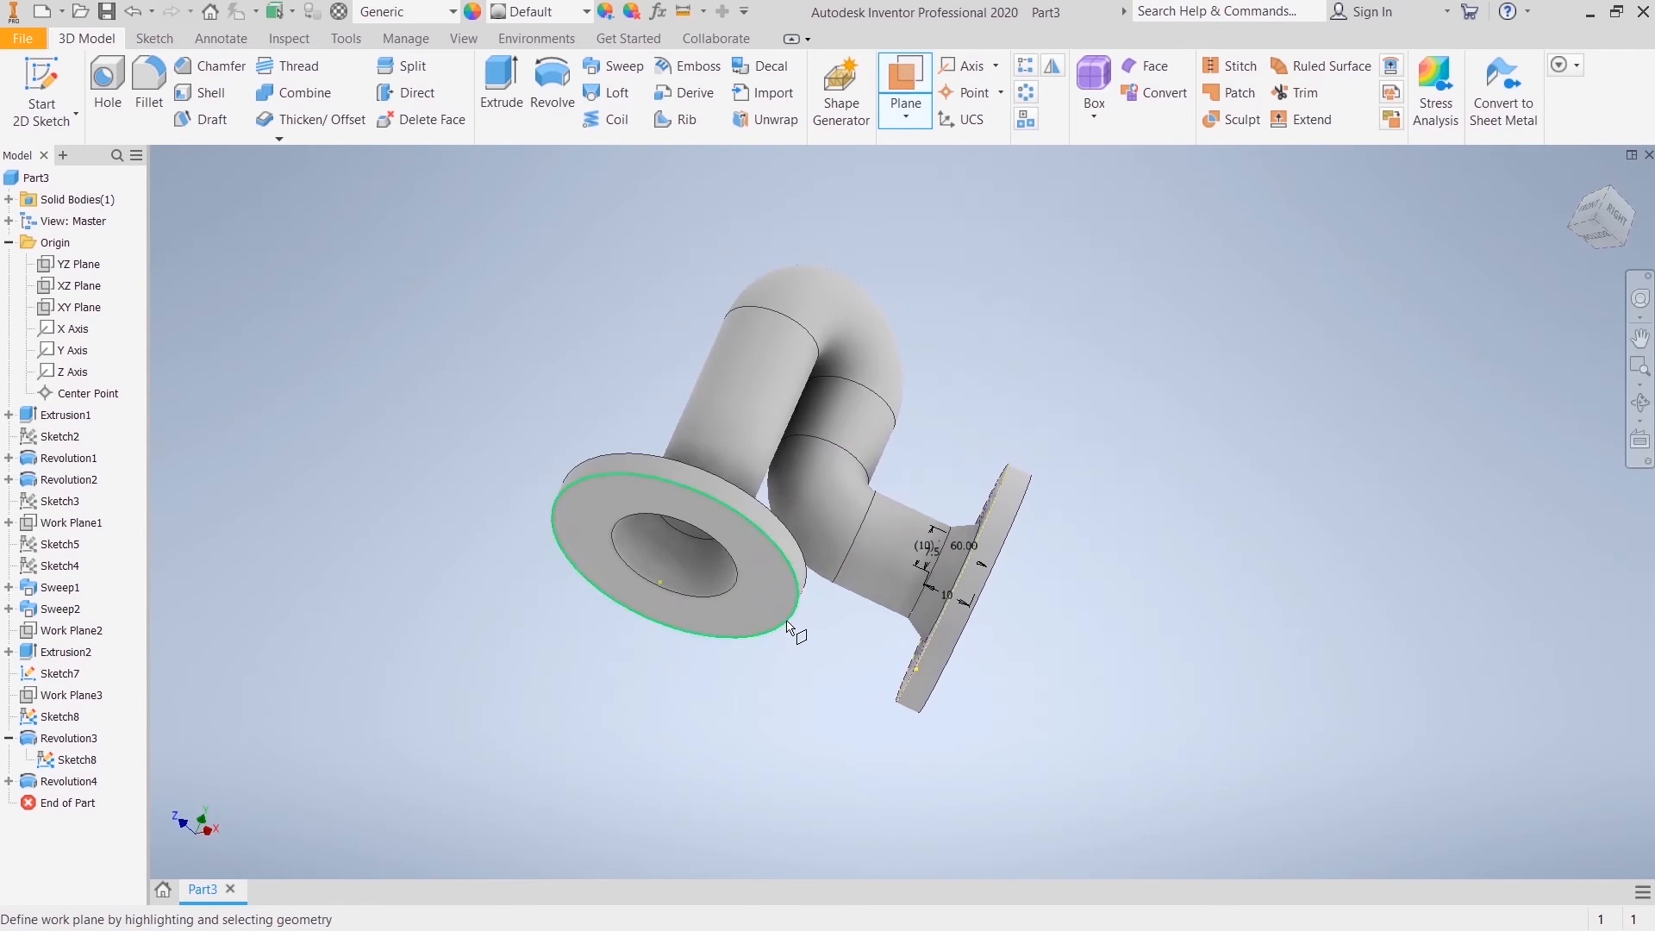
{"action": "left_click", "coordinate": [906, 112]}
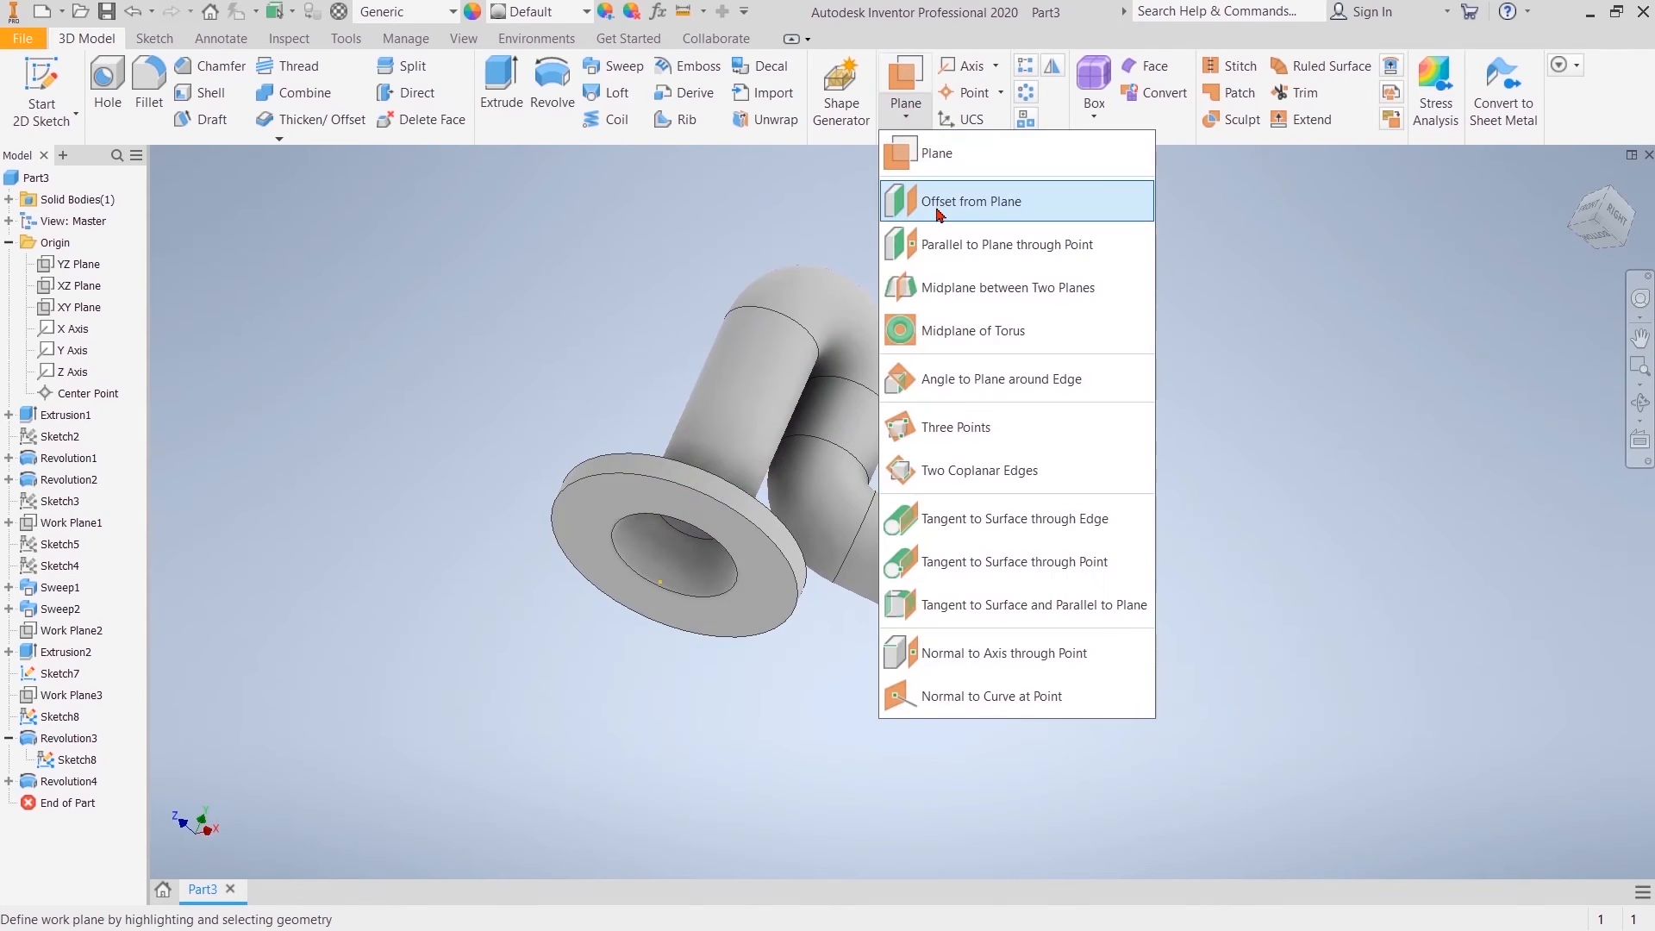
{"action": "left_click", "coordinate": [939, 211]}
{"action": "left_click", "coordinate": [569, 515]}
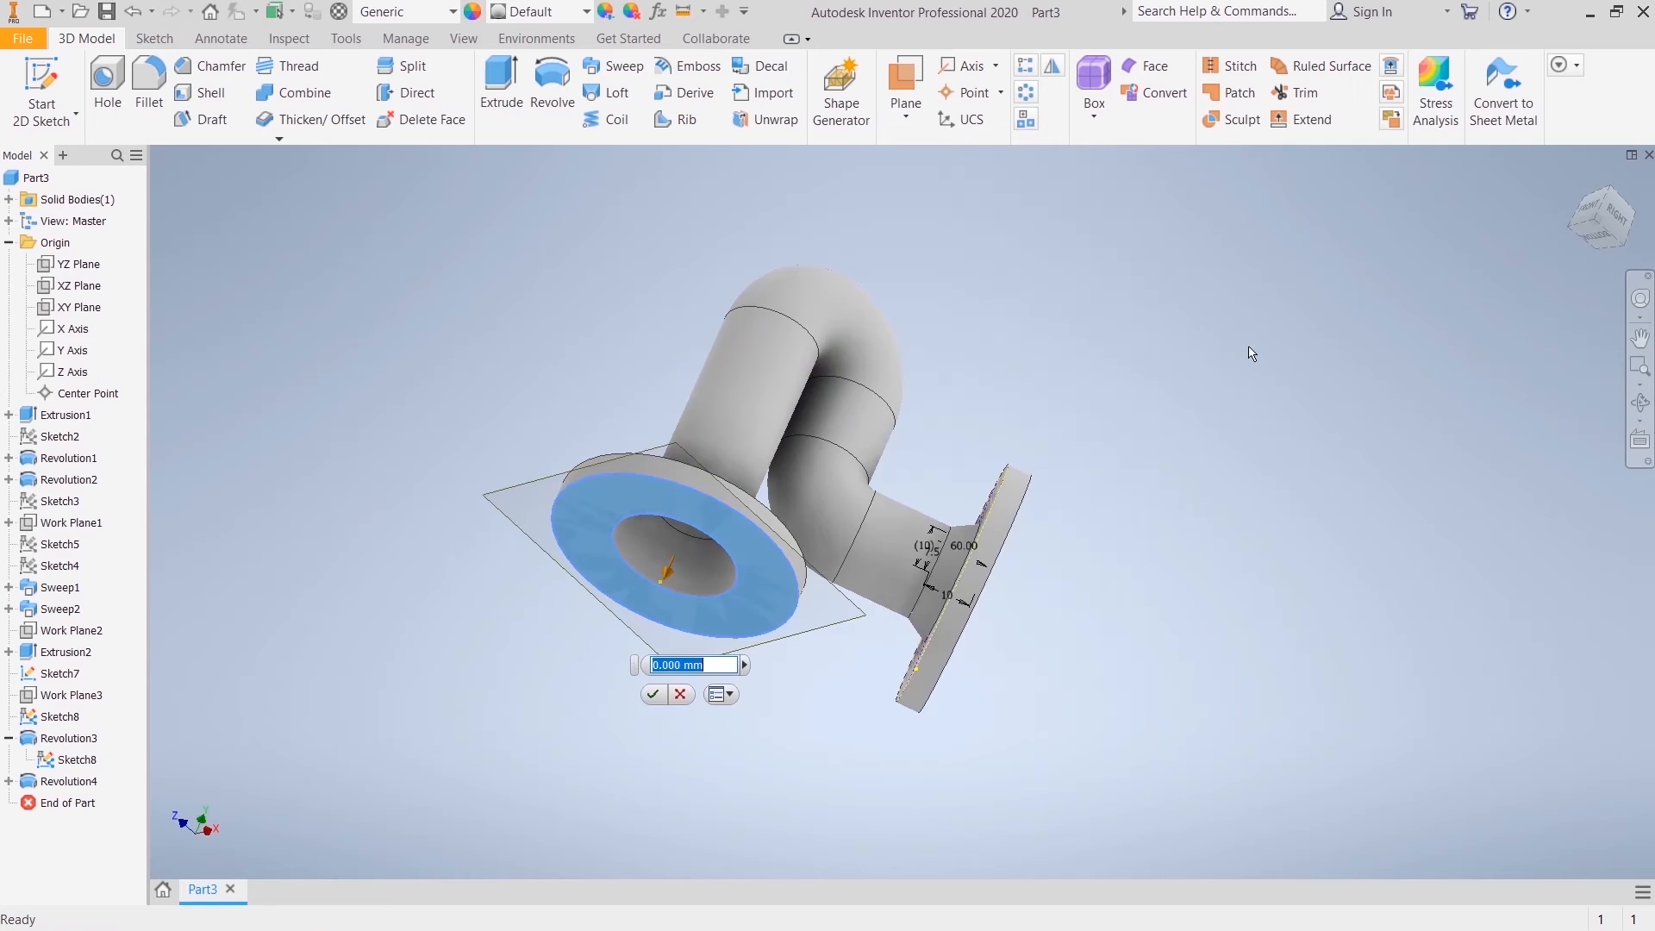
{"action": "left_click", "coordinate": [1623, 216]}
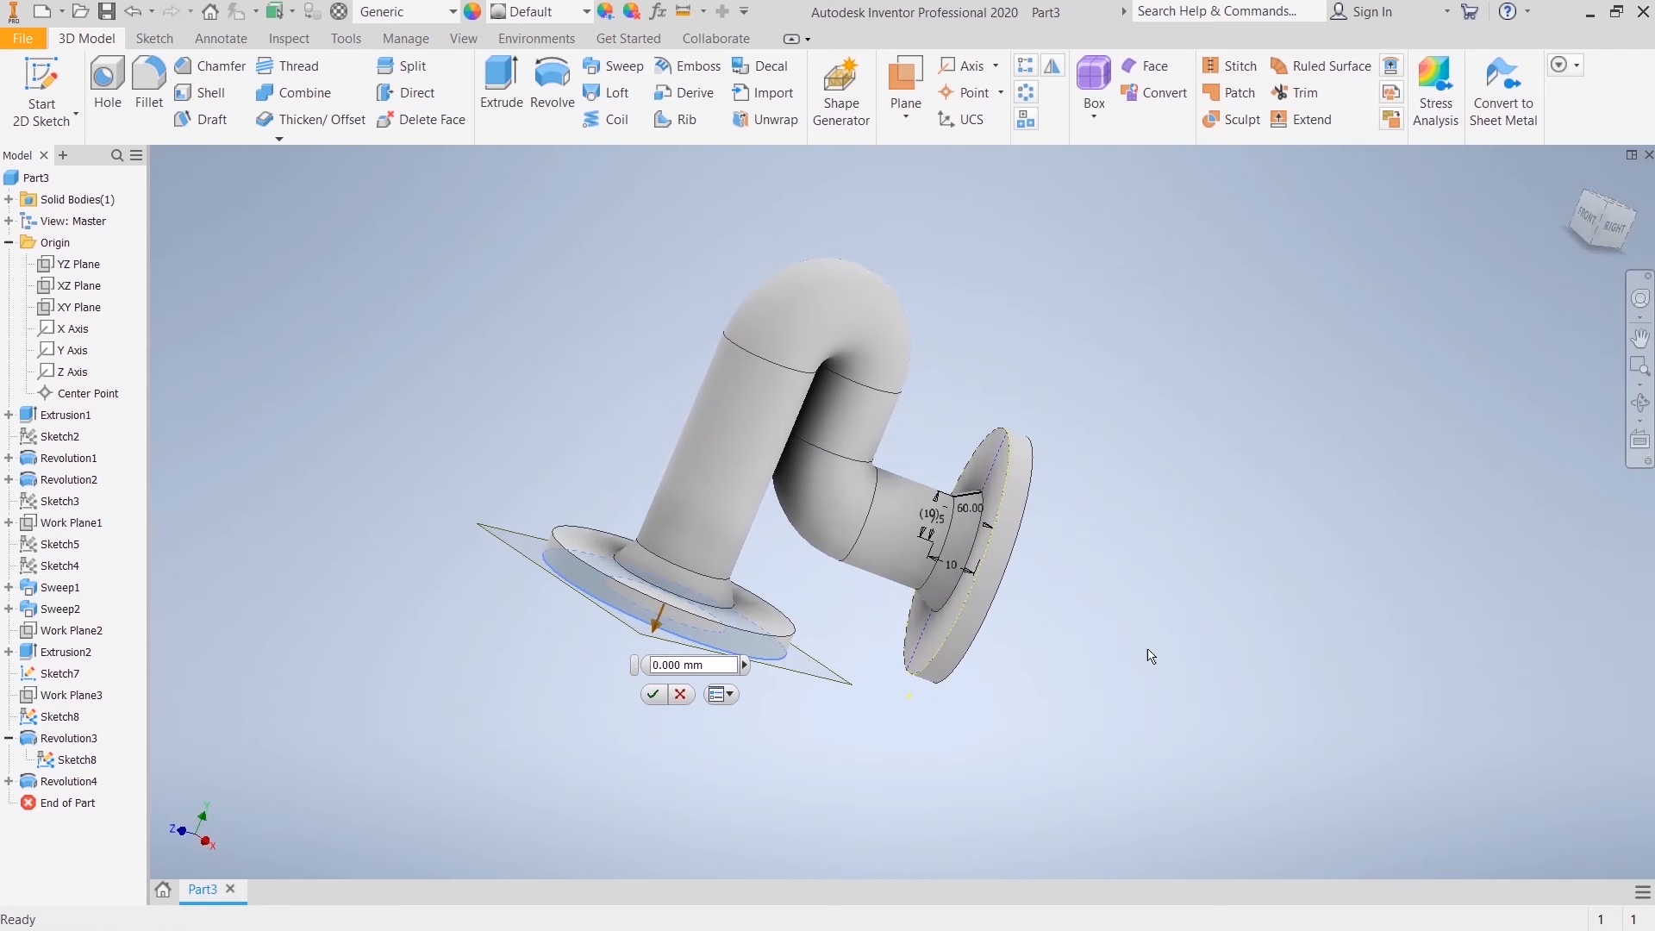
{"action": "left_click", "coordinate": [653, 694]}
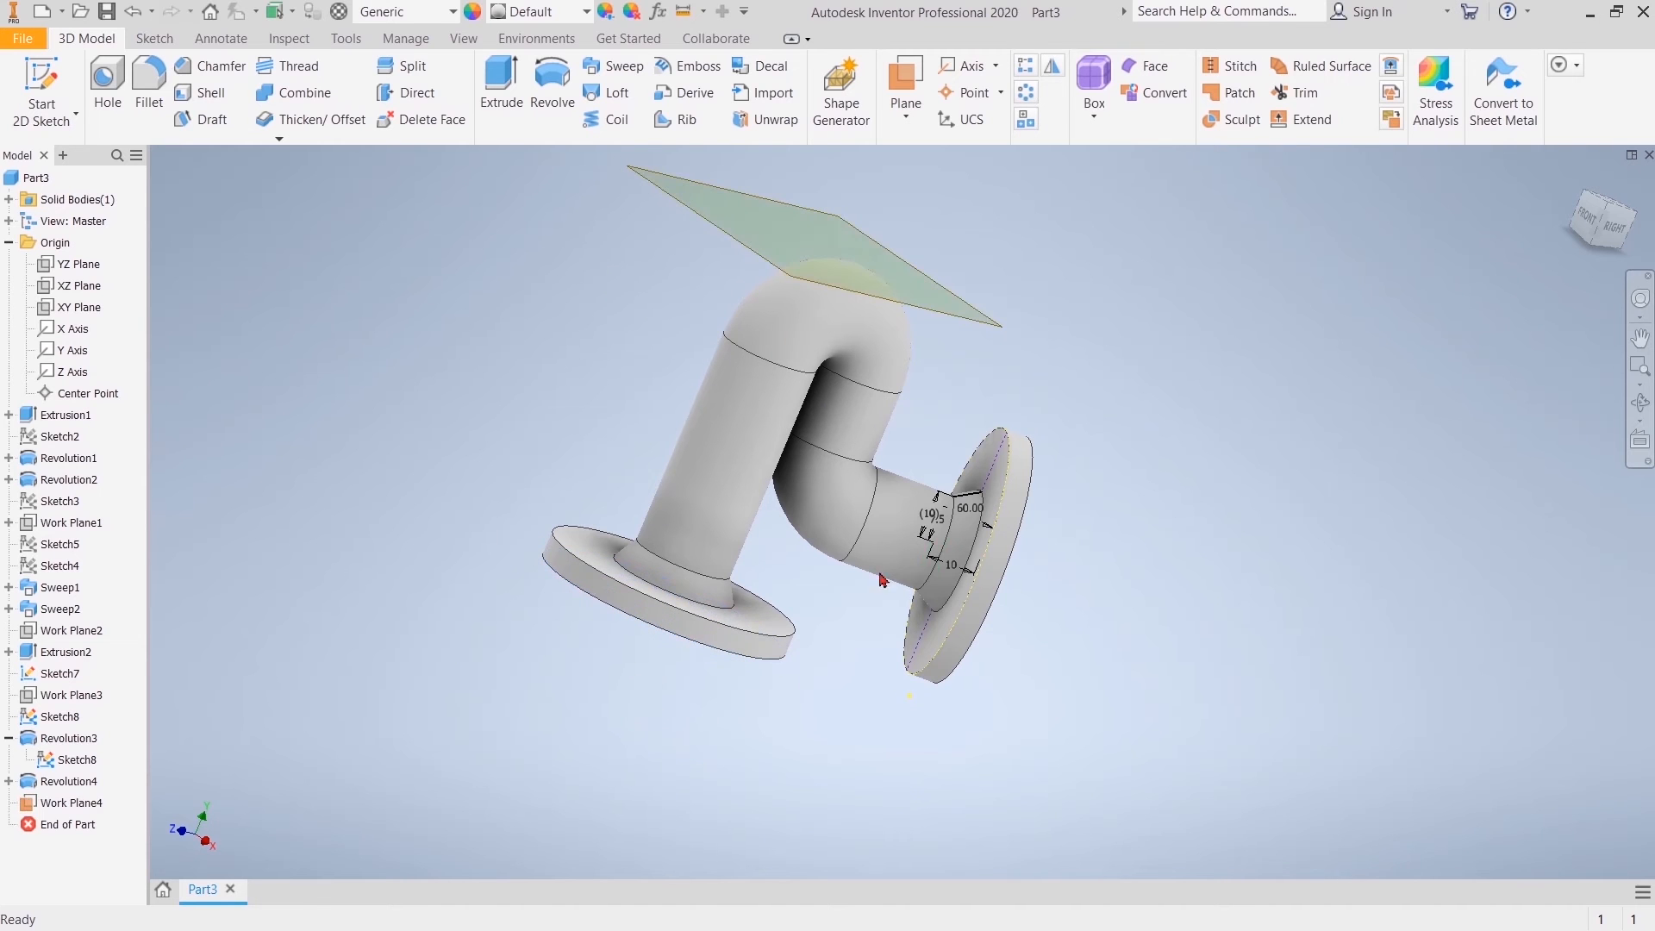
Step: Start a sketch on the offset work plane above the bend and project the two circular pipe edges onto it
{"action": "left_click_drag", "start_coordinate": [1618, 241], "coordinate": [1551, 238]}
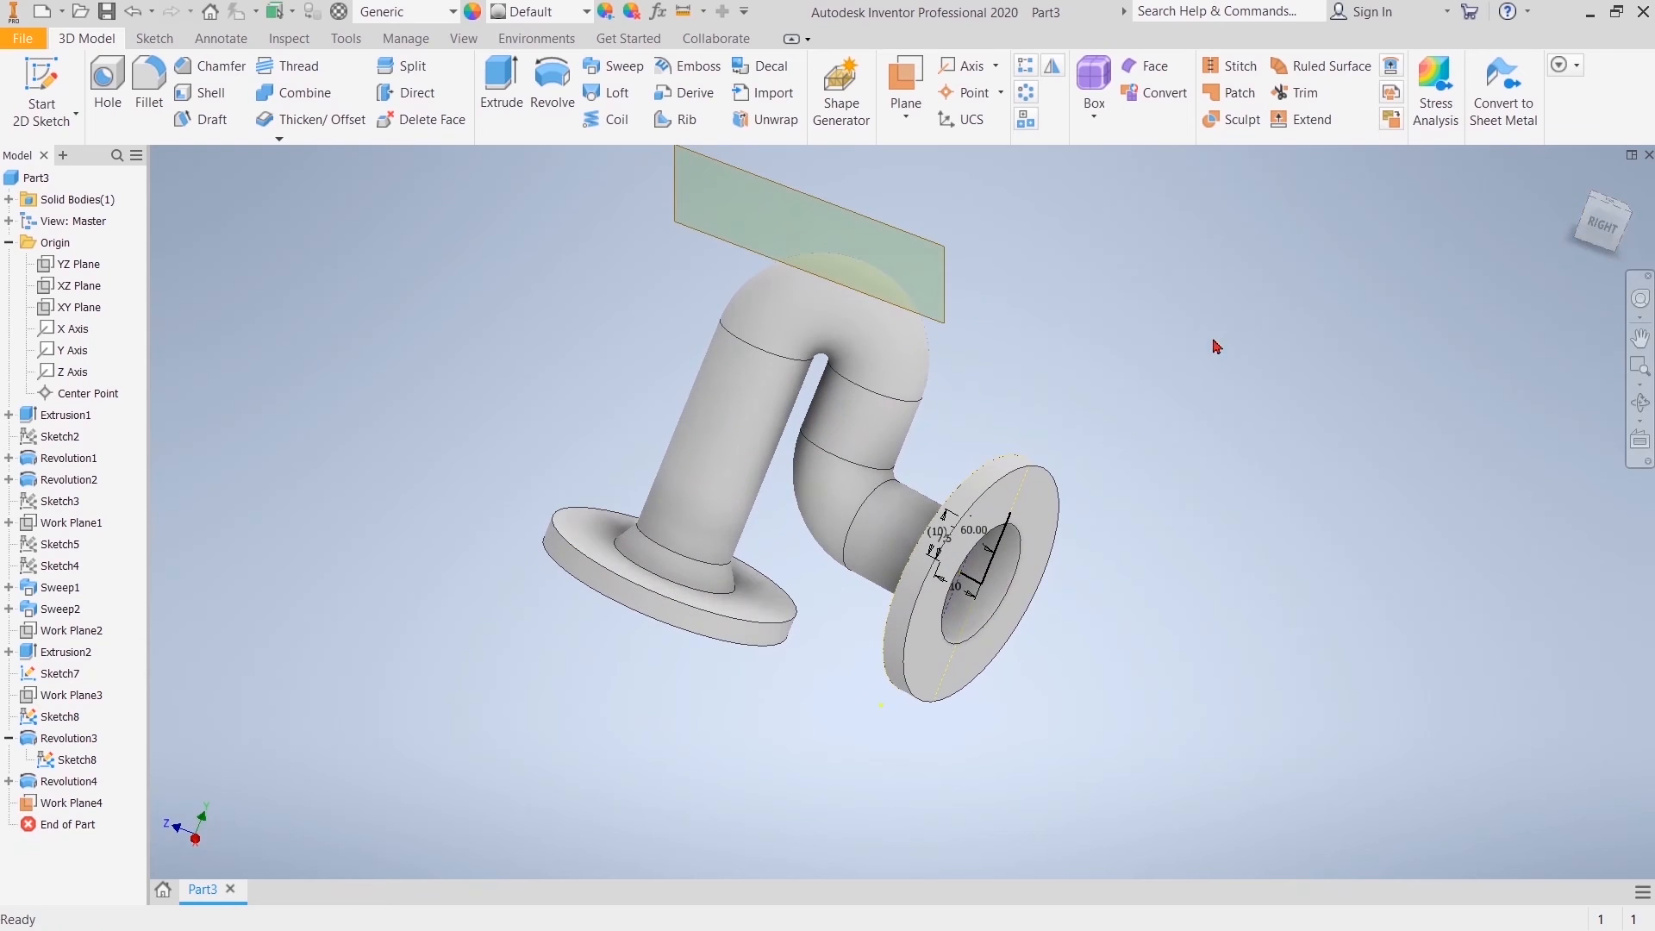
{"action": "left_click", "coordinate": [942, 297]}
{"action": "key", "text": "s"}
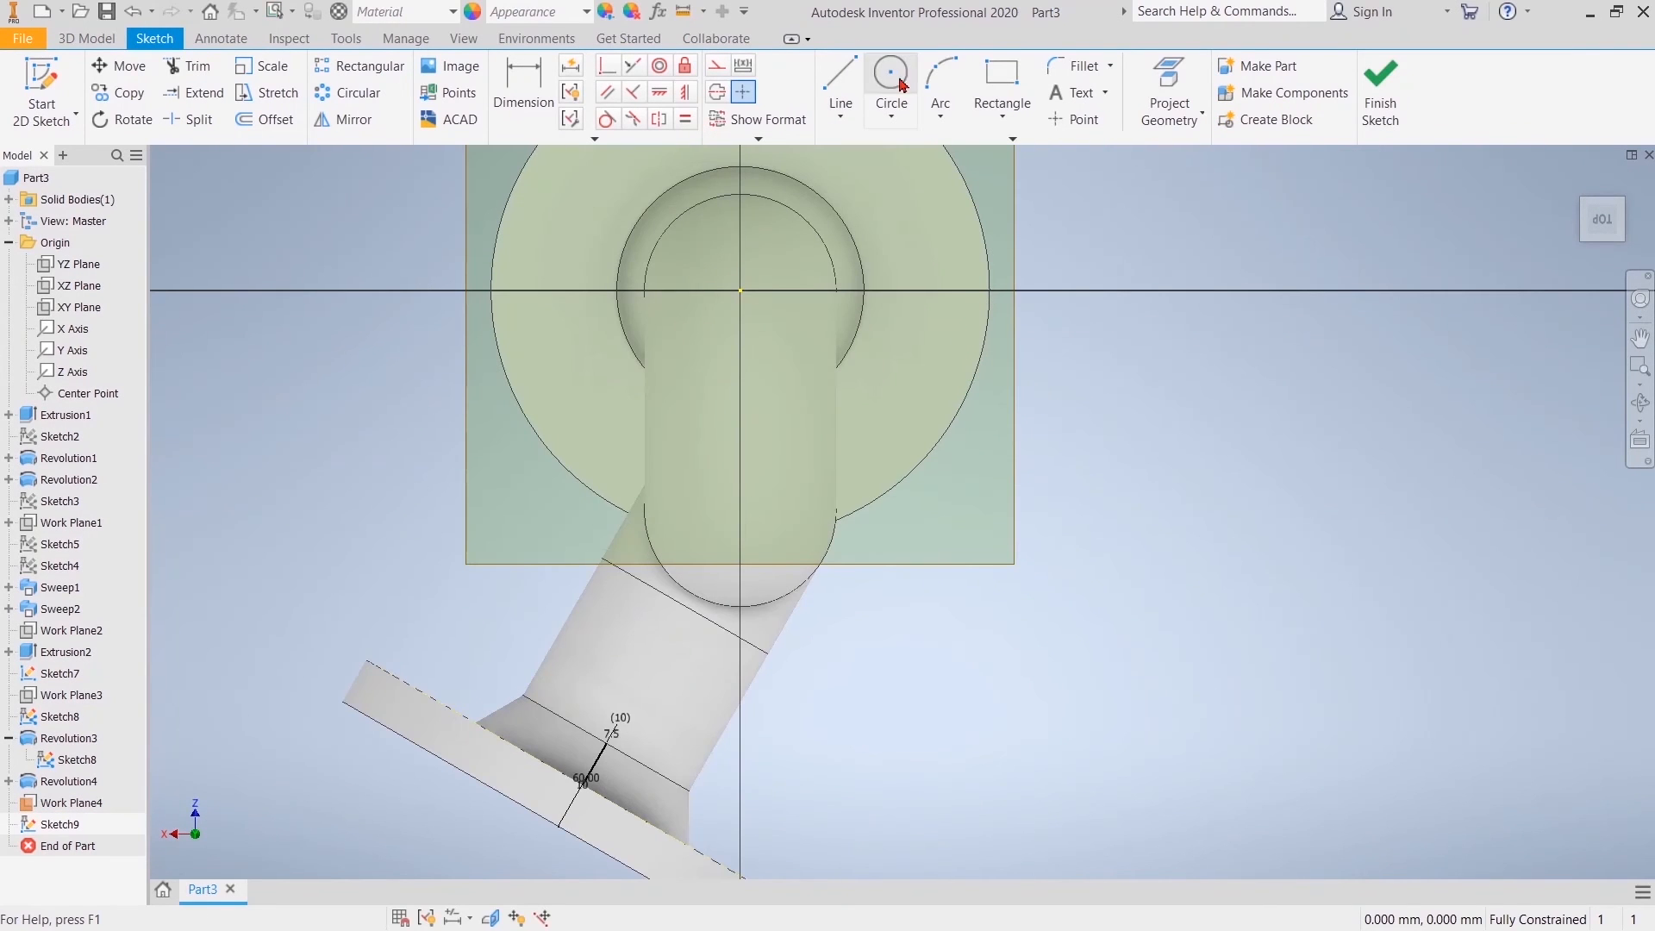
{"action": "left_click", "coordinate": [1168, 82]}
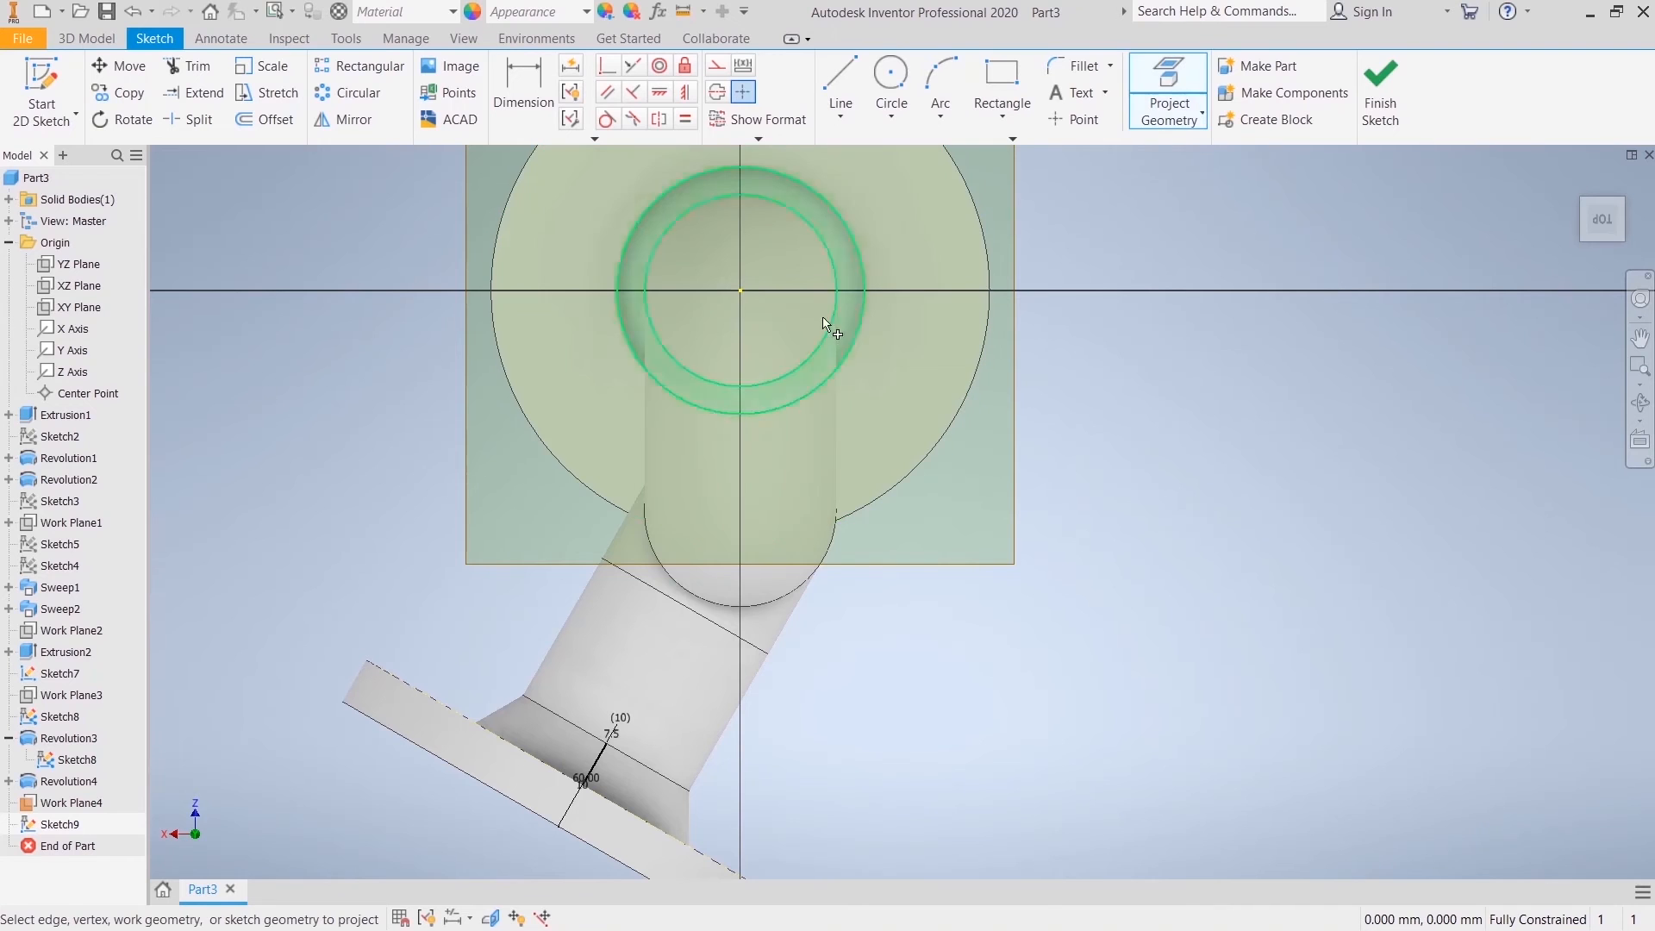
{"action": "left_click", "coordinate": [814, 228]}
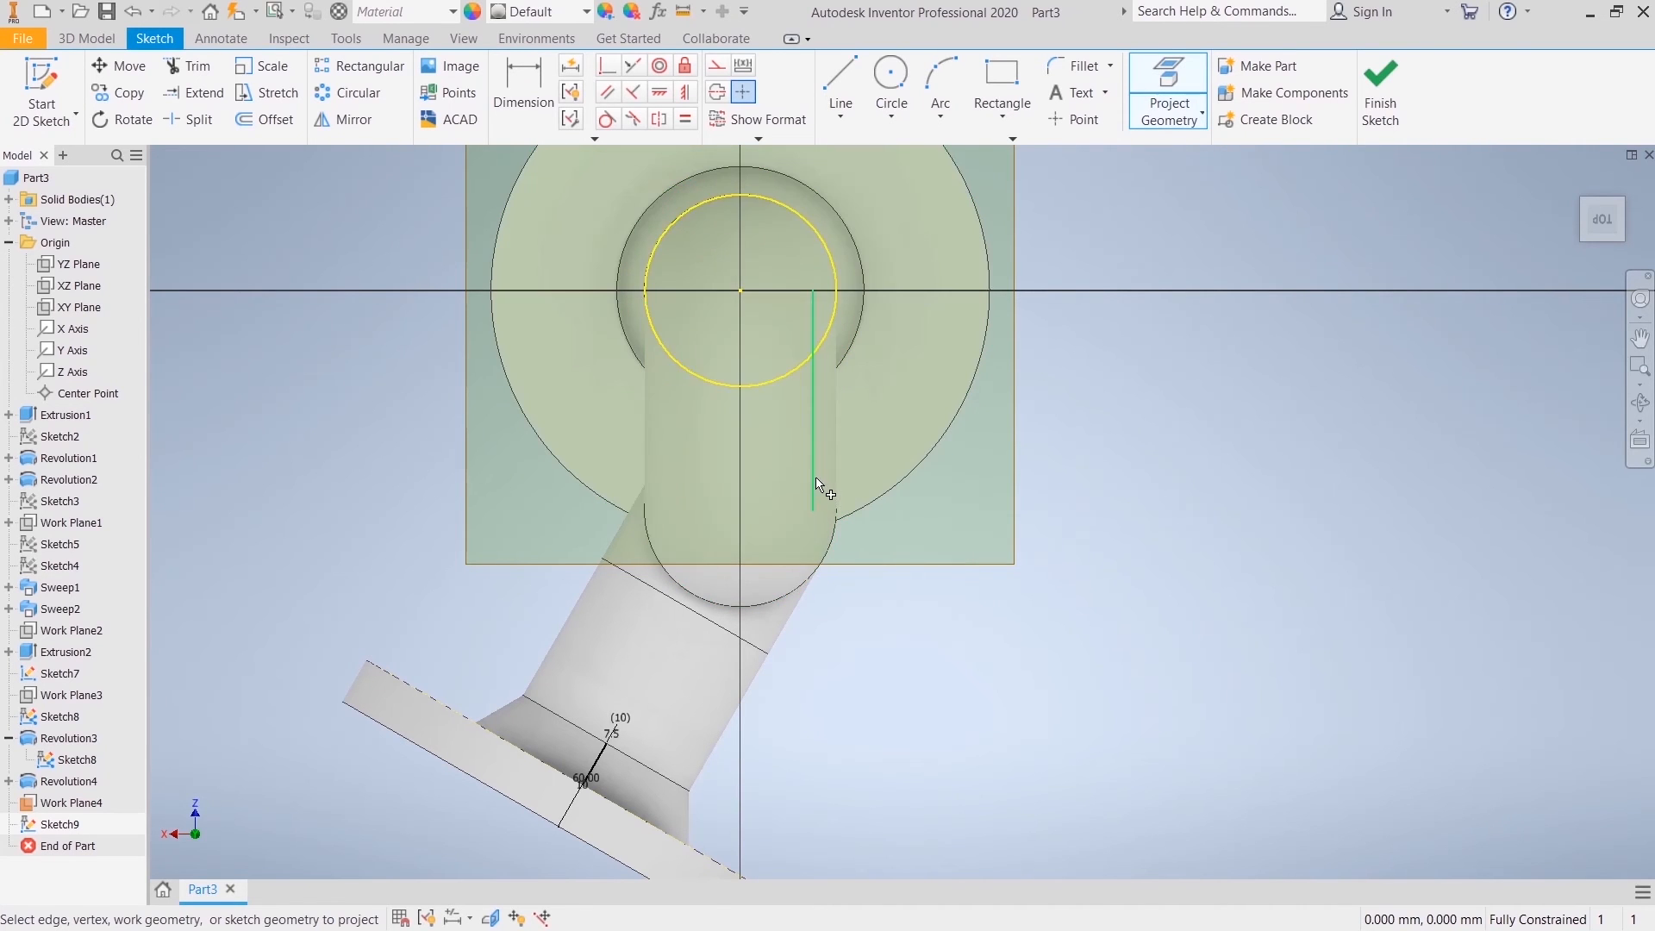
{"action": "left_click", "coordinate": [838, 485]}
{"action": "right_click", "coordinate": [1198, 379]}
{"action": "left_click", "coordinate": [1257, 380]}
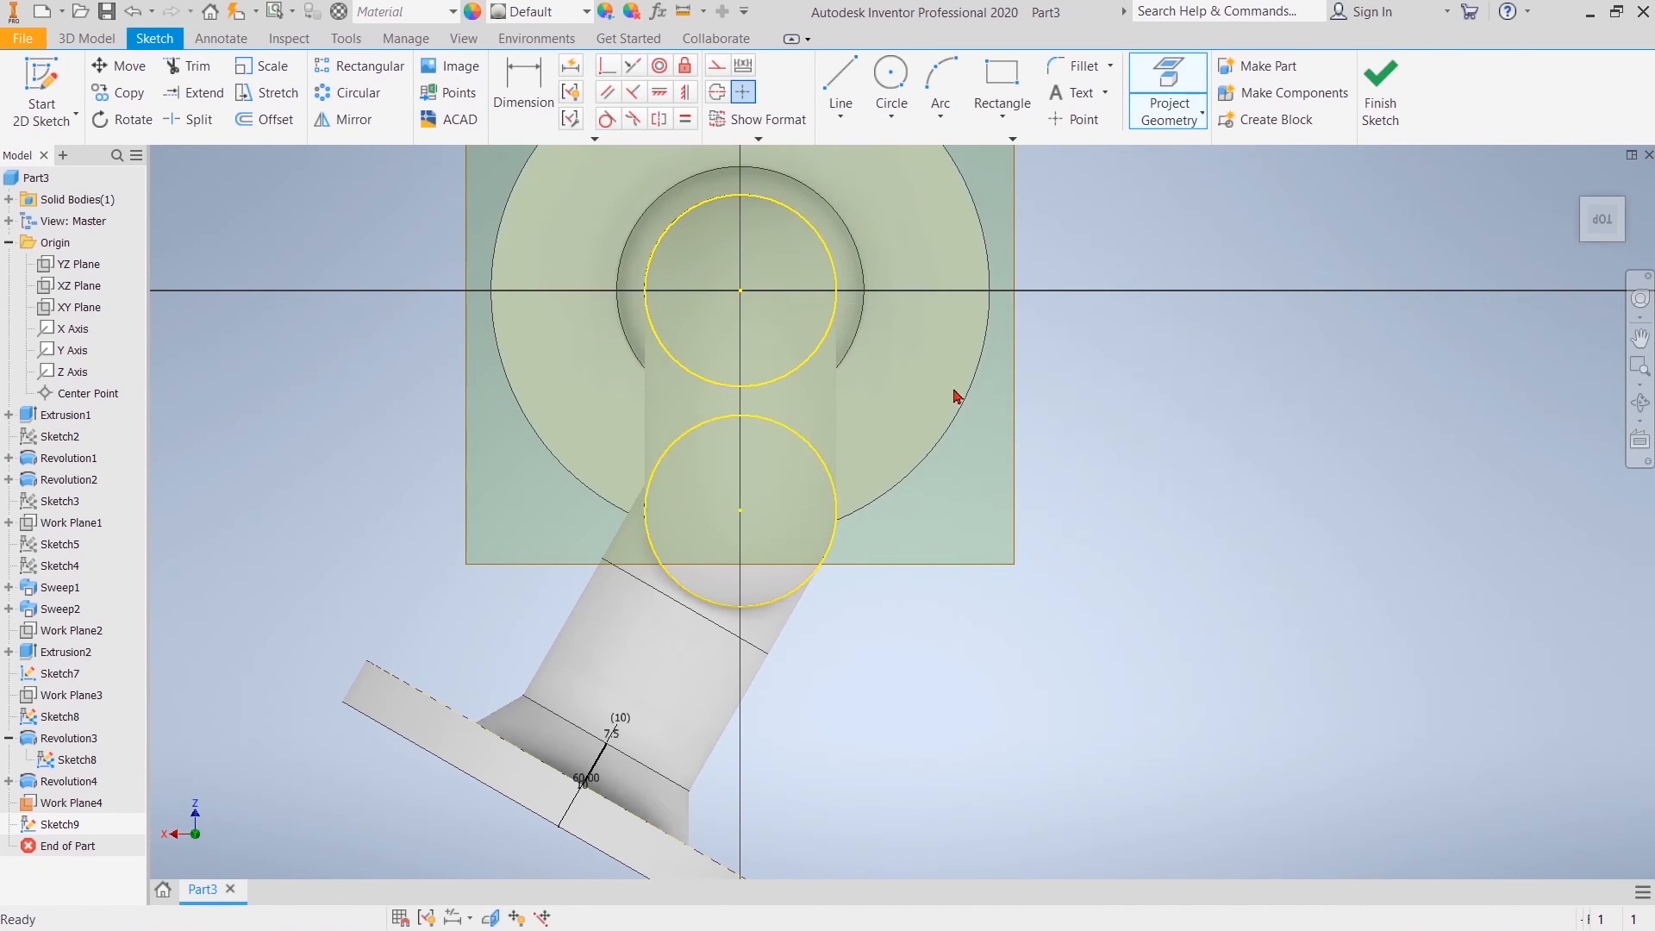
Step: Draw a construction line connecting the centres of the two projected circles
{"action": "left_click", "coordinate": [841, 86]}
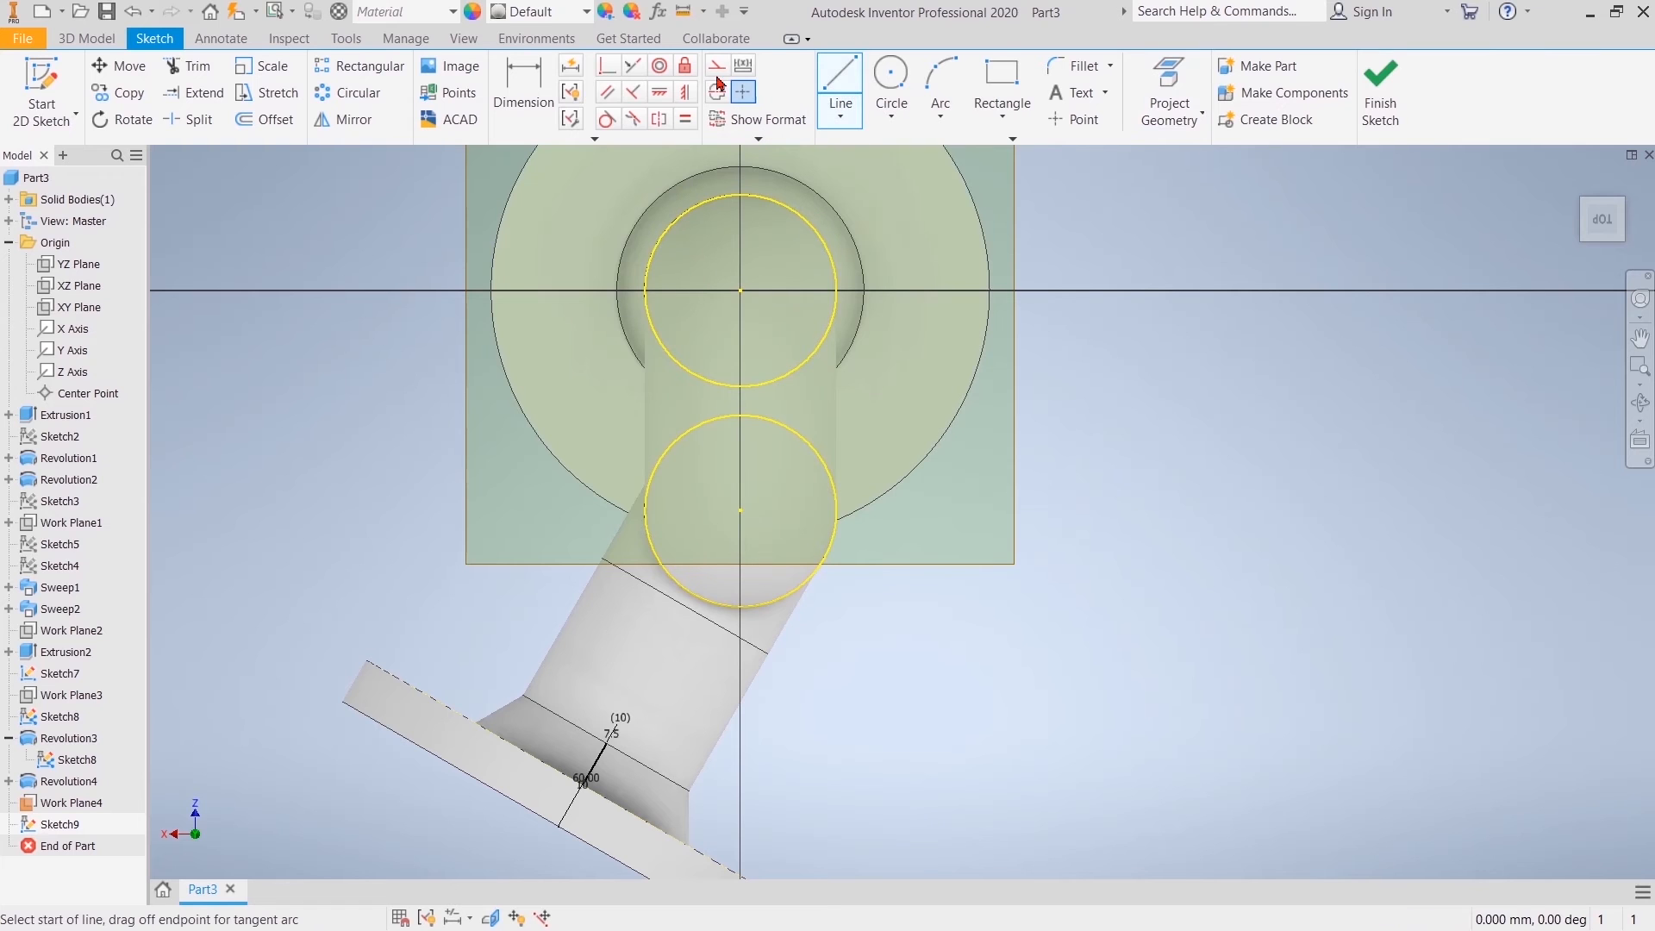
{"action": "left_click", "coordinate": [741, 513]}
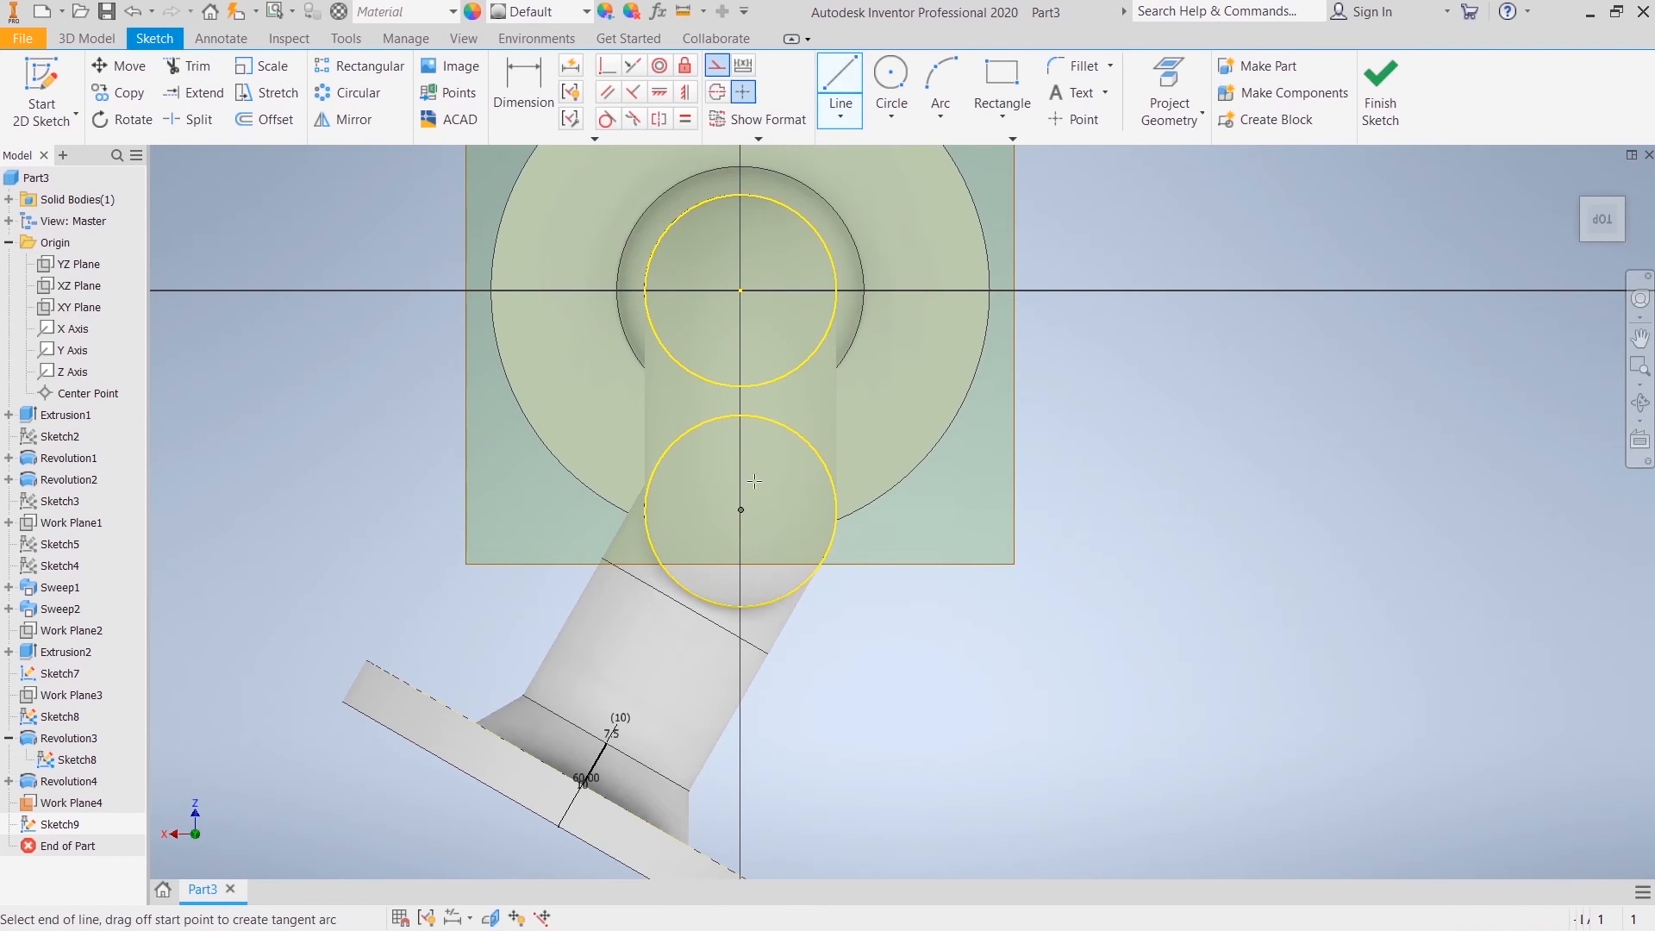
{"action": "left_click", "coordinate": [741, 291]}
{"action": "right_click", "coordinate": [1187, 321]}
{"action": "left_click", "coordinate": [1207, 291]}
Step: Draw an 8 mm diameter circle centred on the midpoint of the construction line between the two projected circles
{"action": "left_click", "coordinate": [891, 82]}
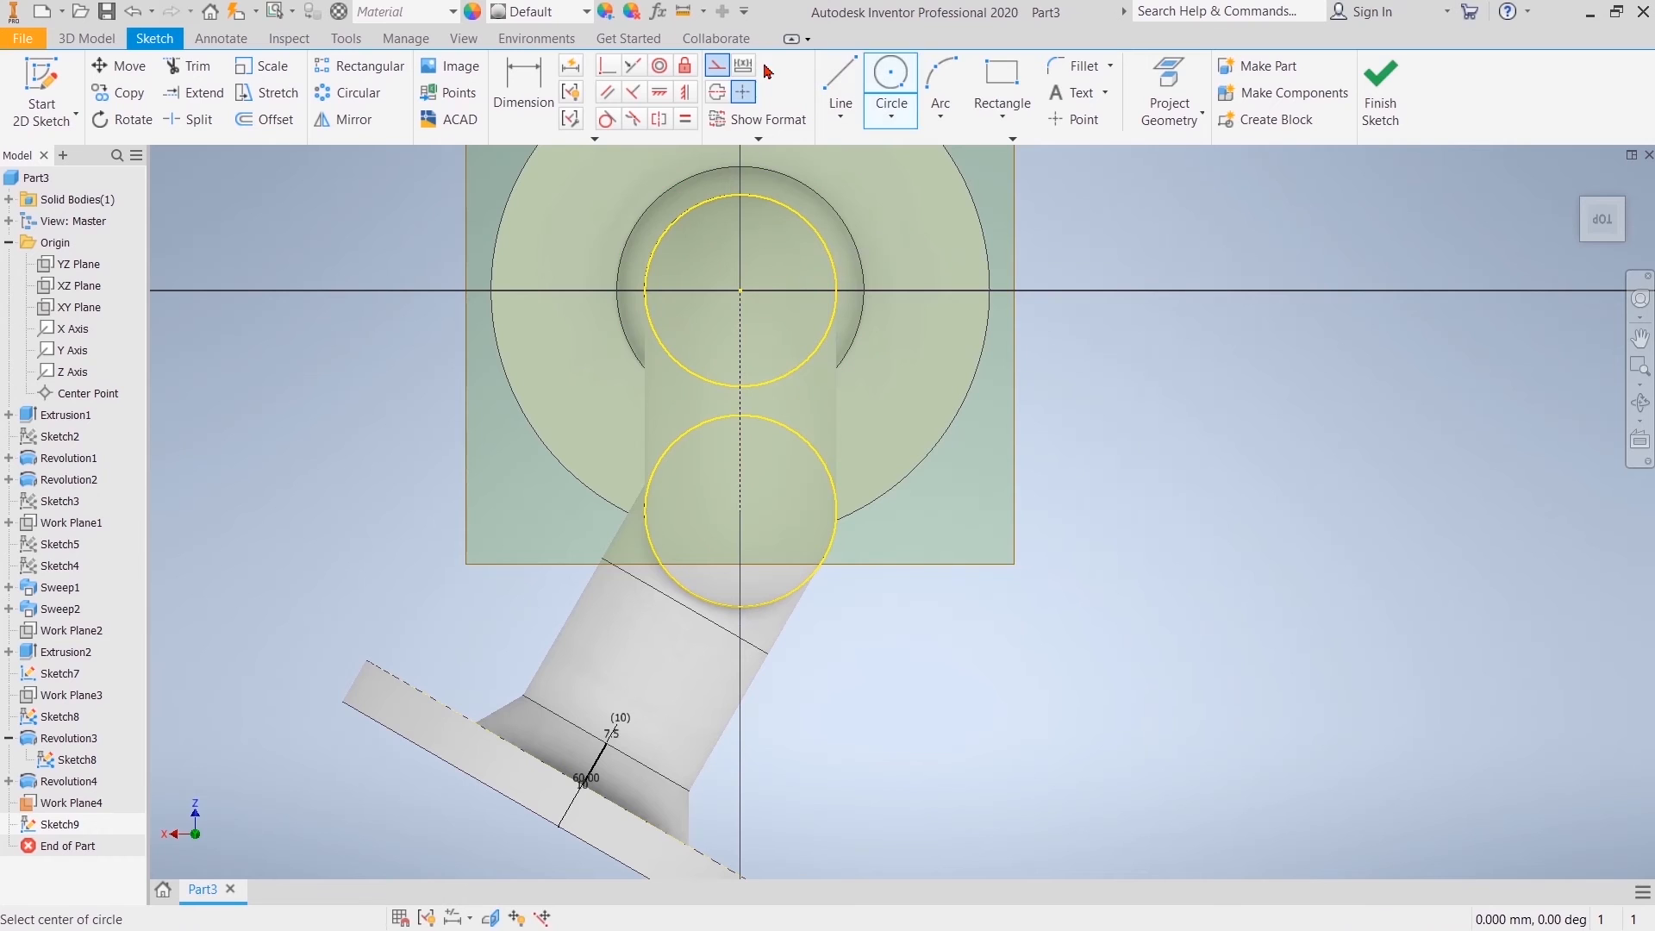
{"action": "left_click", "coordinate": [740, 400]}
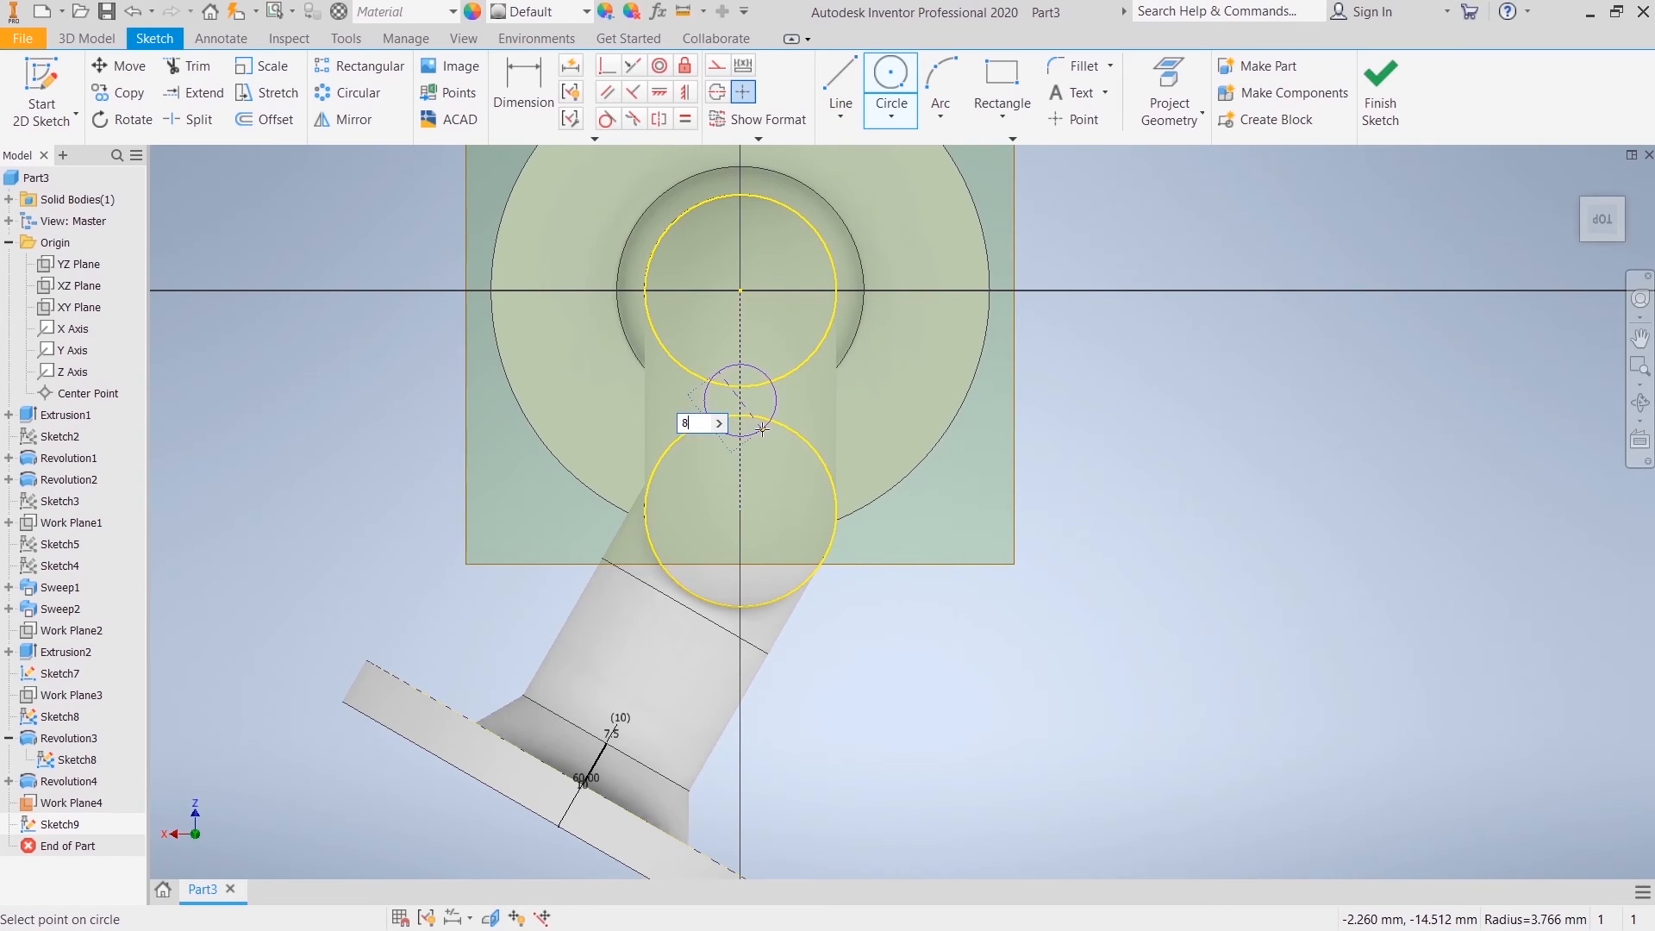
{"action": "key", "text": "Return"}
{"action": "key", "text": "Escape"}
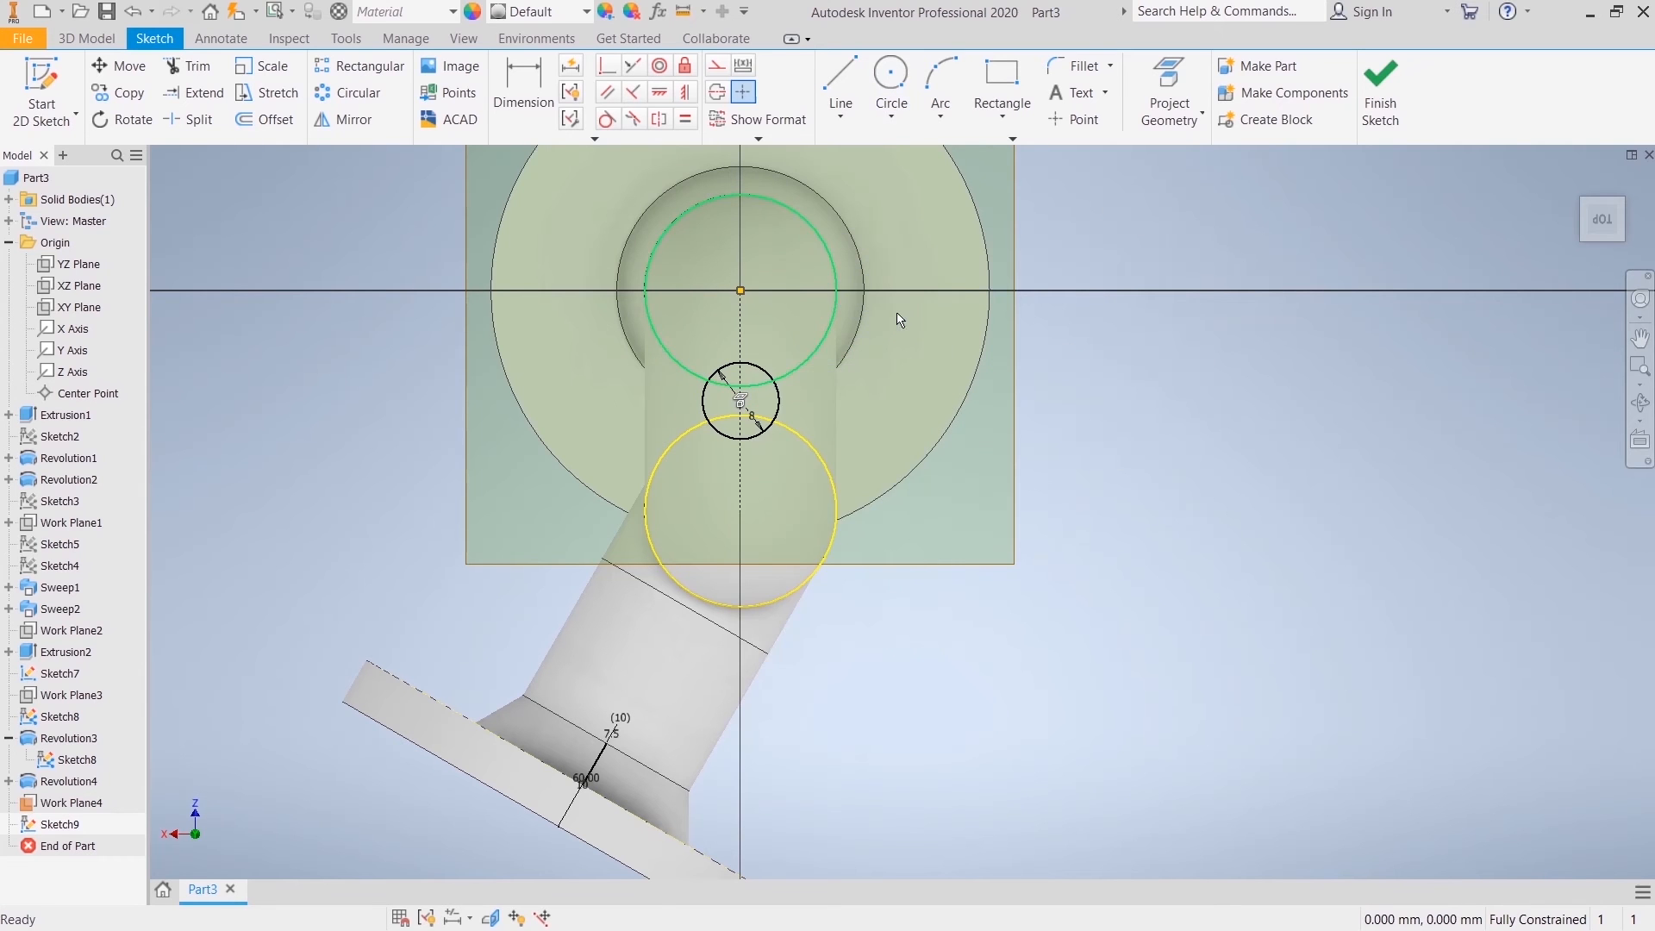
Step: Convert the two projected pipe circles to construction geometry and finish the sketch
{"action": "left_click", "coordinate": [805, 591]}
{"action": "right_click", "coordinate": [803, 586]}
{"action": "left_click", "coordinate": [898, 571]}
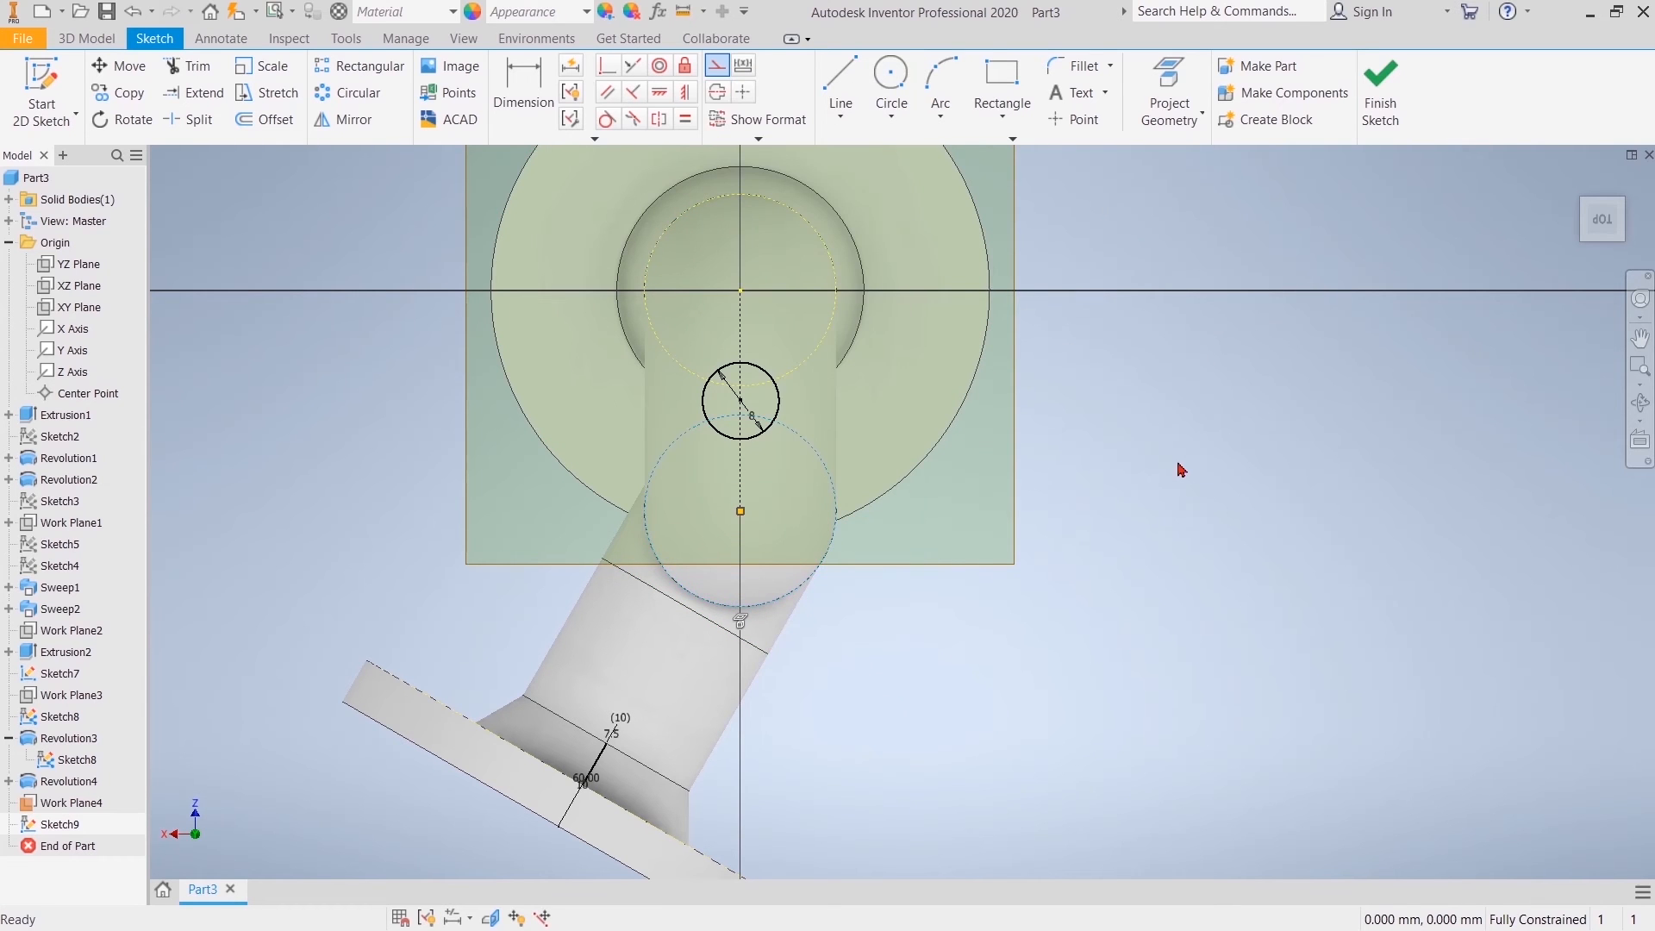
{"action": "left_click", "coordinate": [1380, 86]}
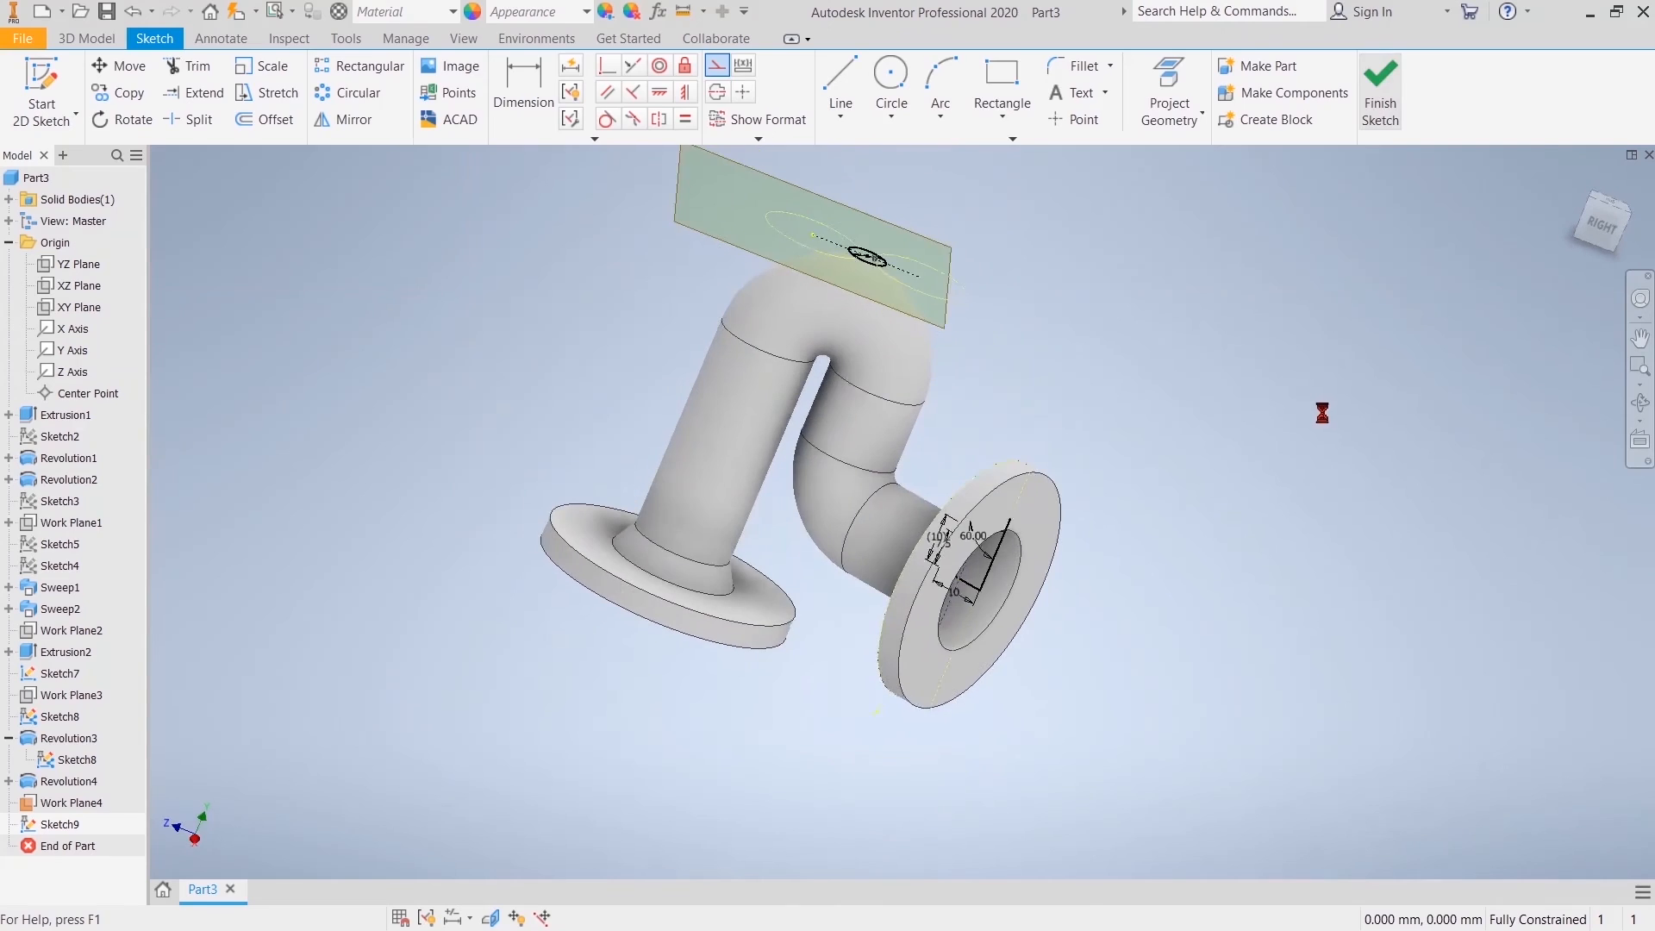
Step: Show a half section view of the pipe fitting cut at the YZ plane, seen from the right
{"action": "scroll", "coordinate": [1060, 358], "scroll_direction": "up", "scroll_amount": 3}
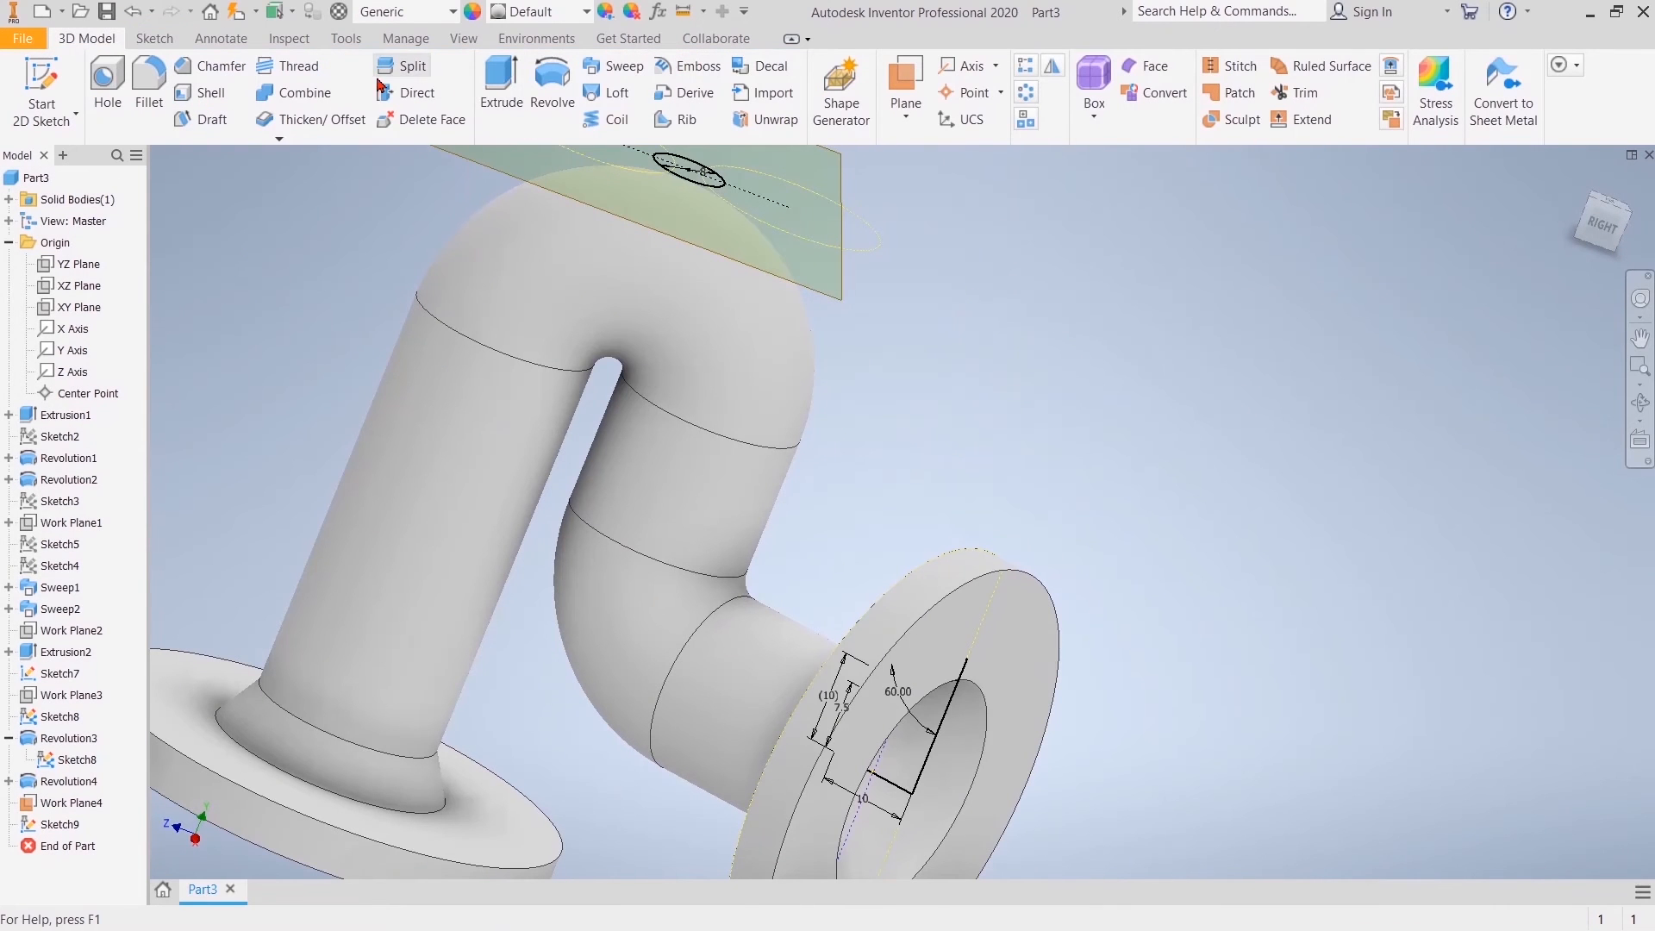
{"action": "left_click", "coordinate": [464, 39]}
{"action": "left_click", "coordinate": [271, 92]}
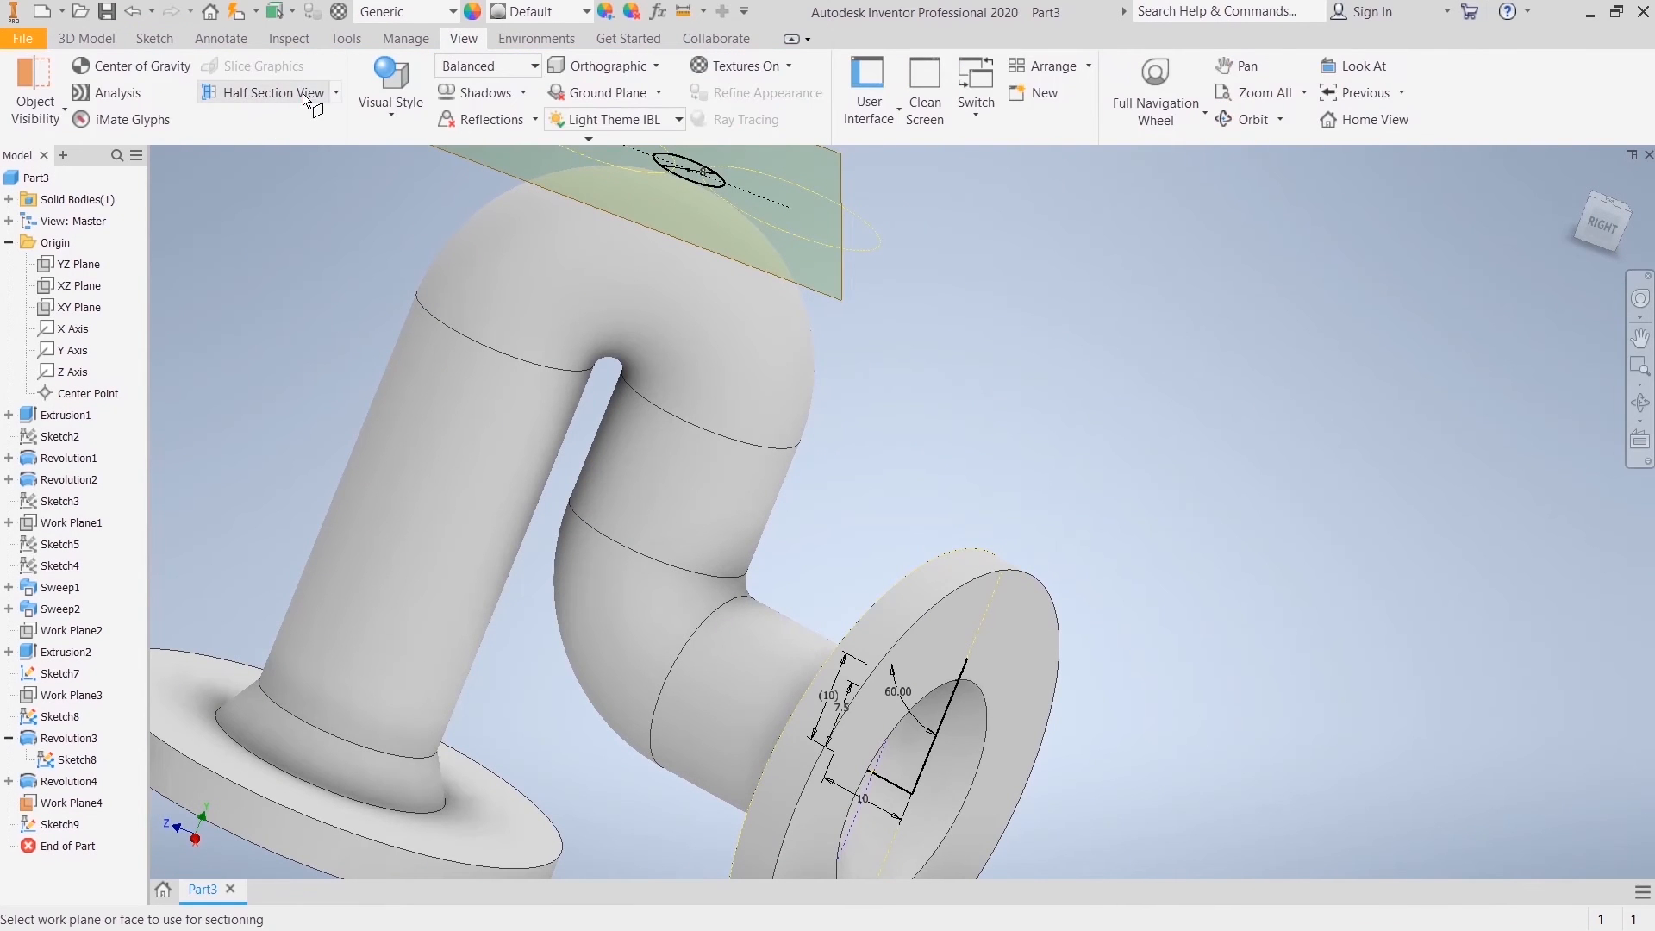
{"action": "left_click", "coordinate": [97, 271]}
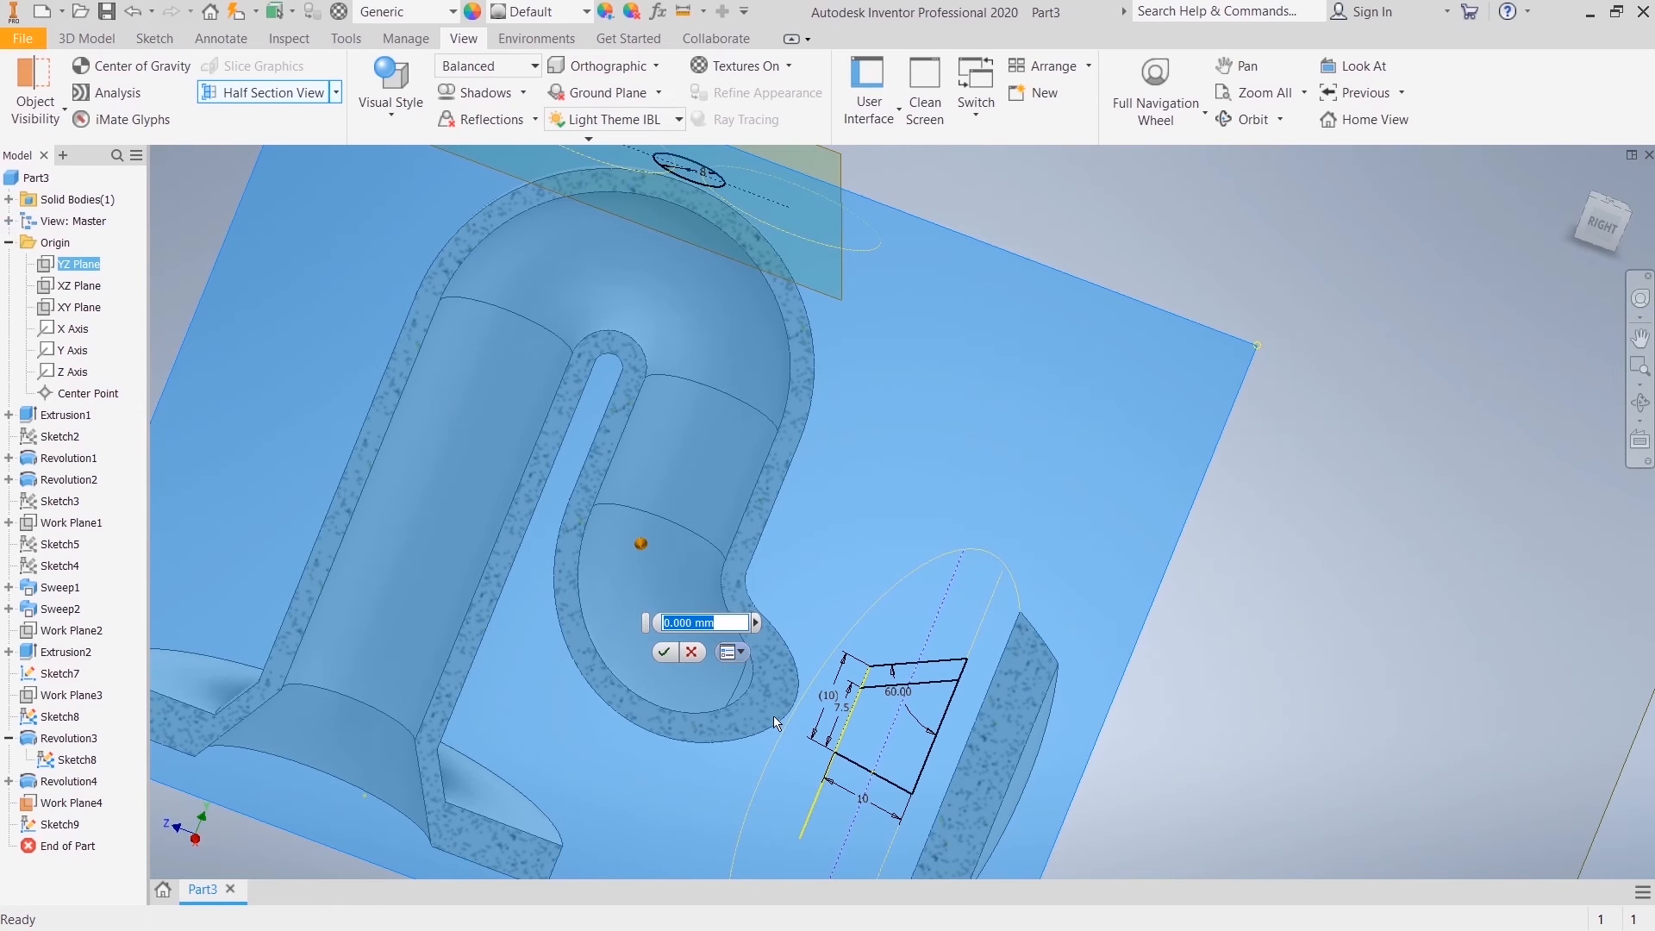
{"action": "left_click", "coordinate": [664, 652]}
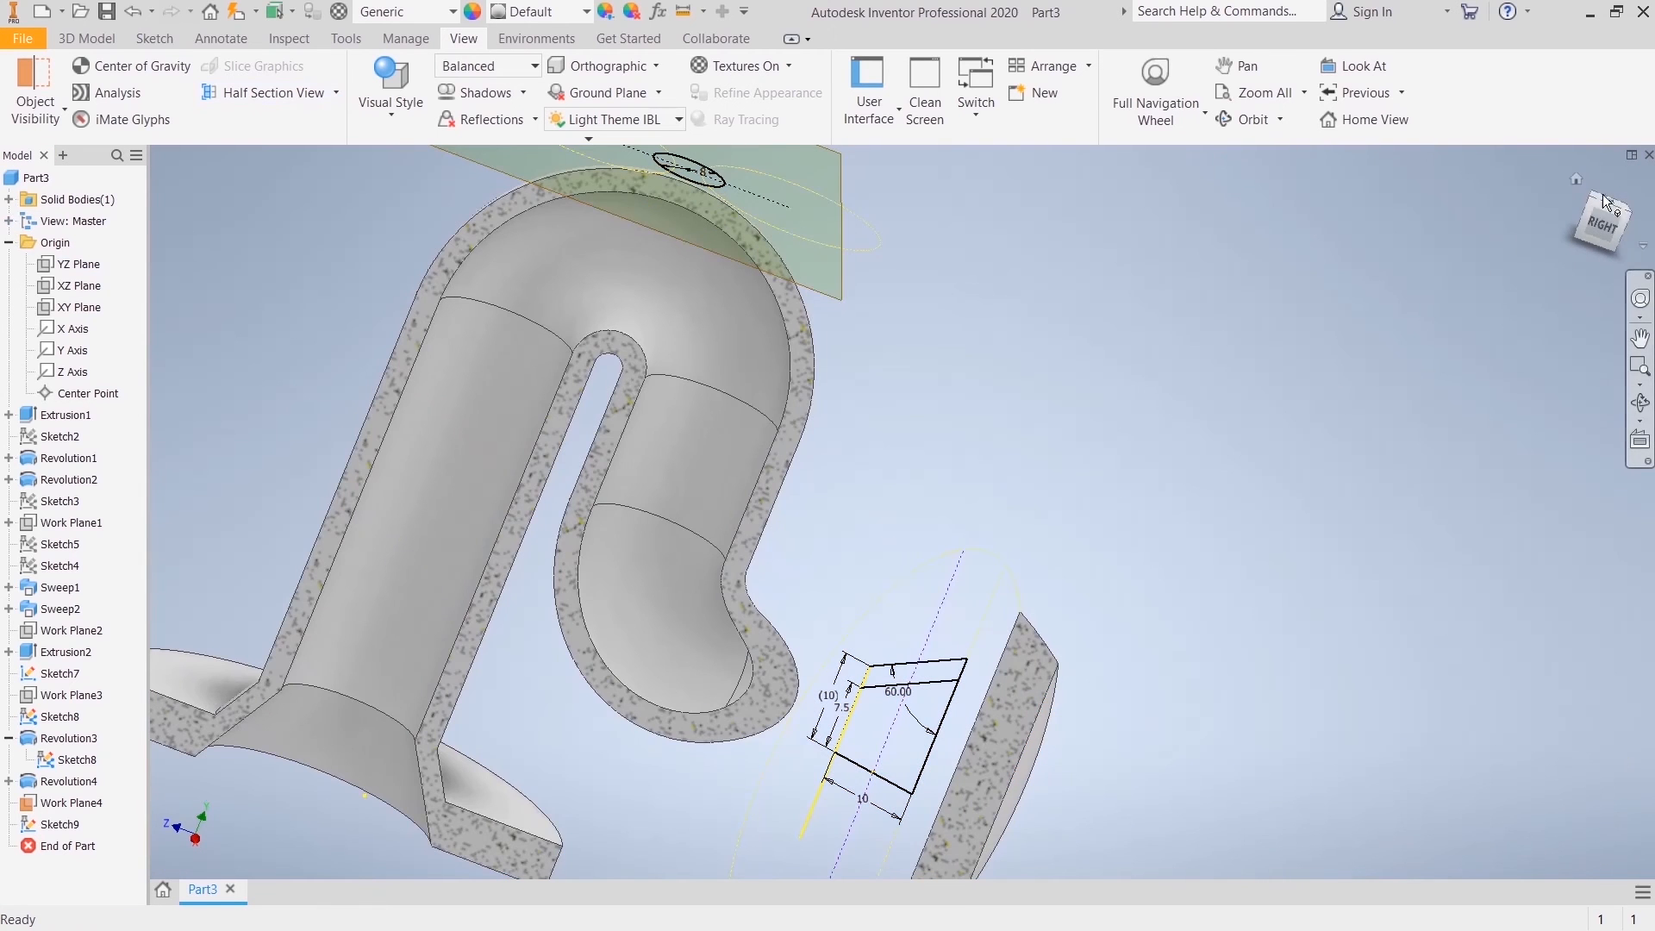
{"action": "left_click", "coordinate": [1605, 226]}
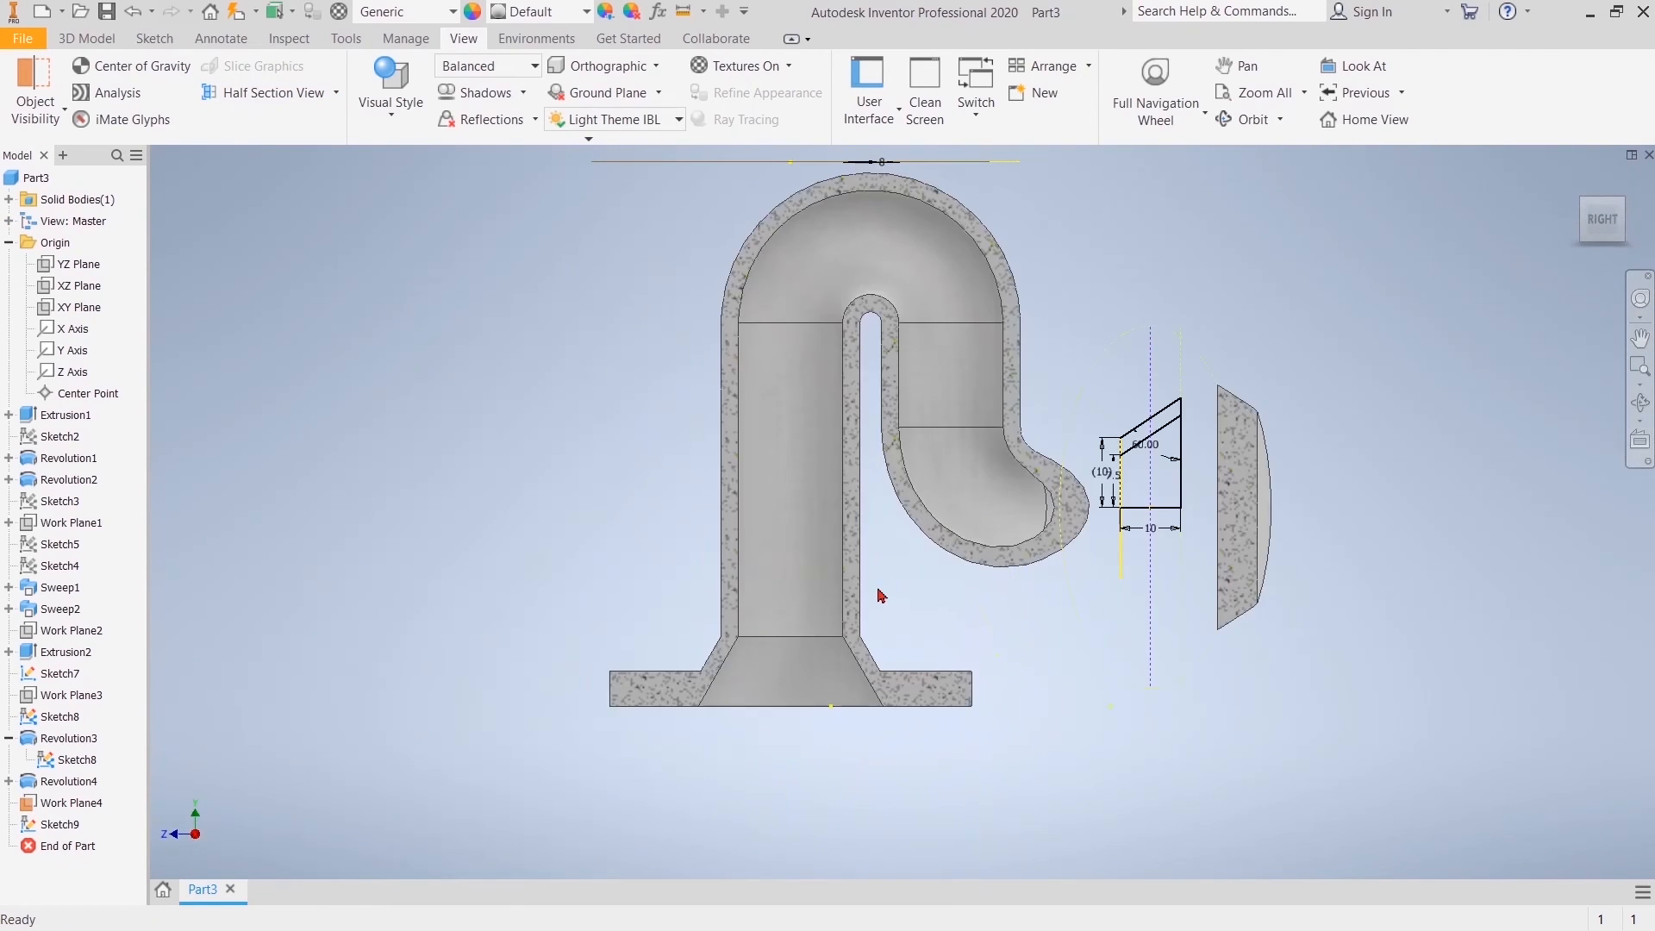
{"action": "middle_click_drag", "start_coordinate": [912, 494], "coordinate": [871, 661]}
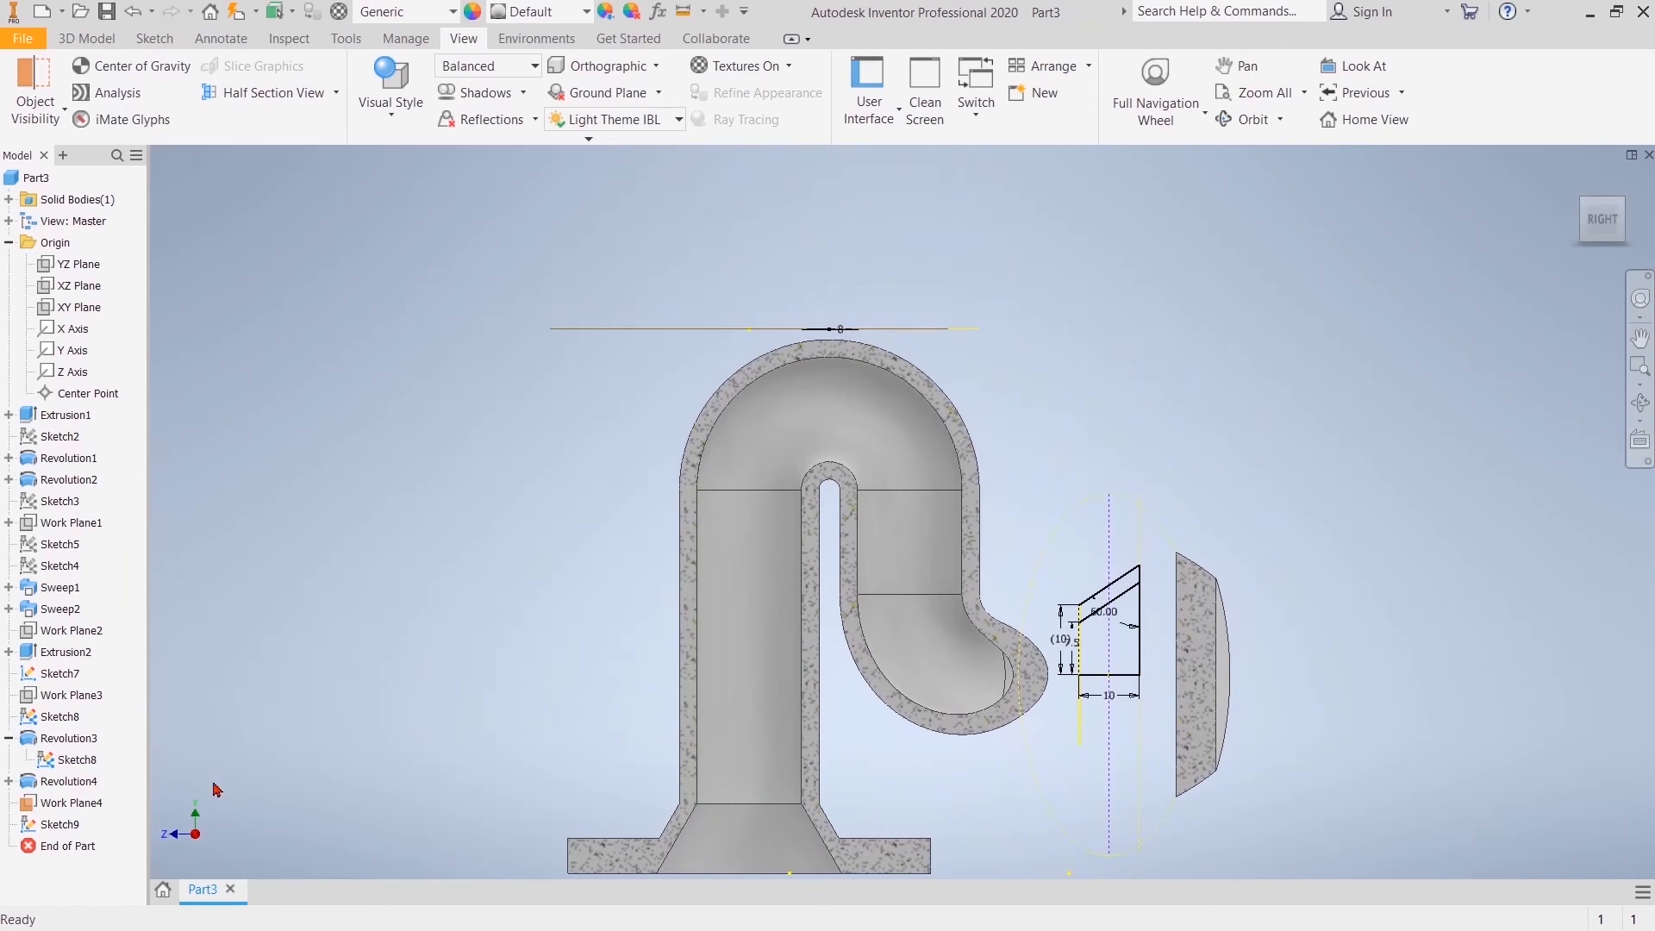
Step: Hide the dimensioned flange profile sketch under Revolution3
{"action": "left_click", "coordinate": [76, 760]}
{"action": "right_click", "coordinate": [76, 759]}
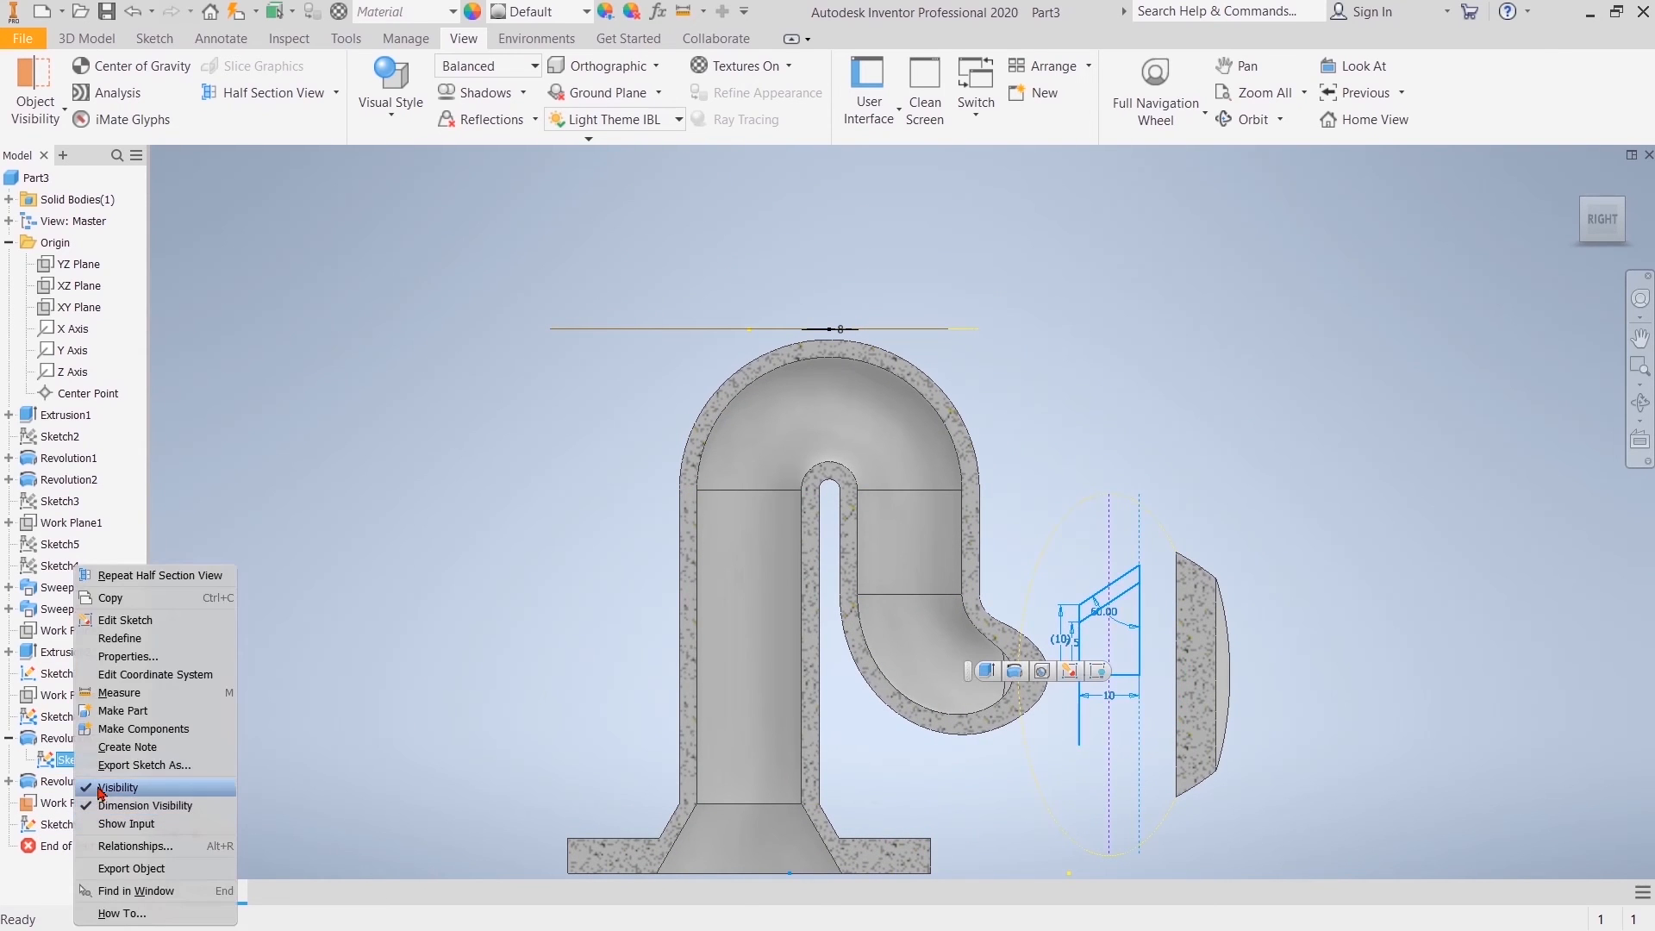
{"action": "left_click", "coordinate": [101, 788]}
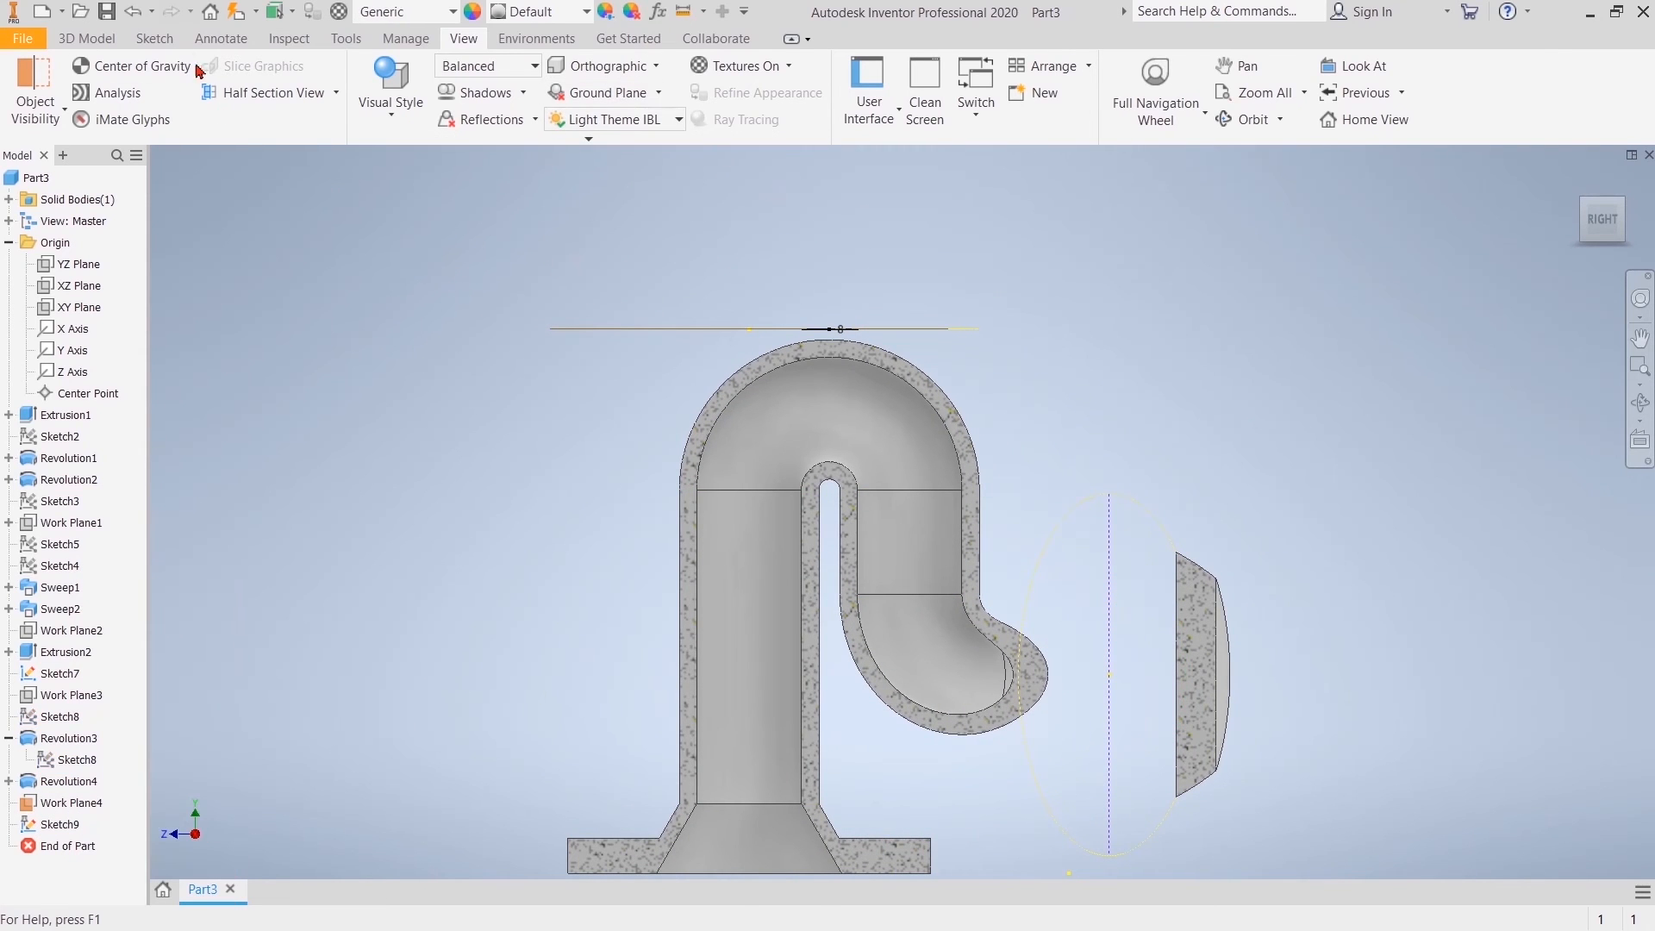
Step: Extrude the 8 mm circle as a joined boss down to the inner face of the upper bend
{"action": "left_click", "coordinate": [88, 39]}
{"action": "key", "text": "e"}
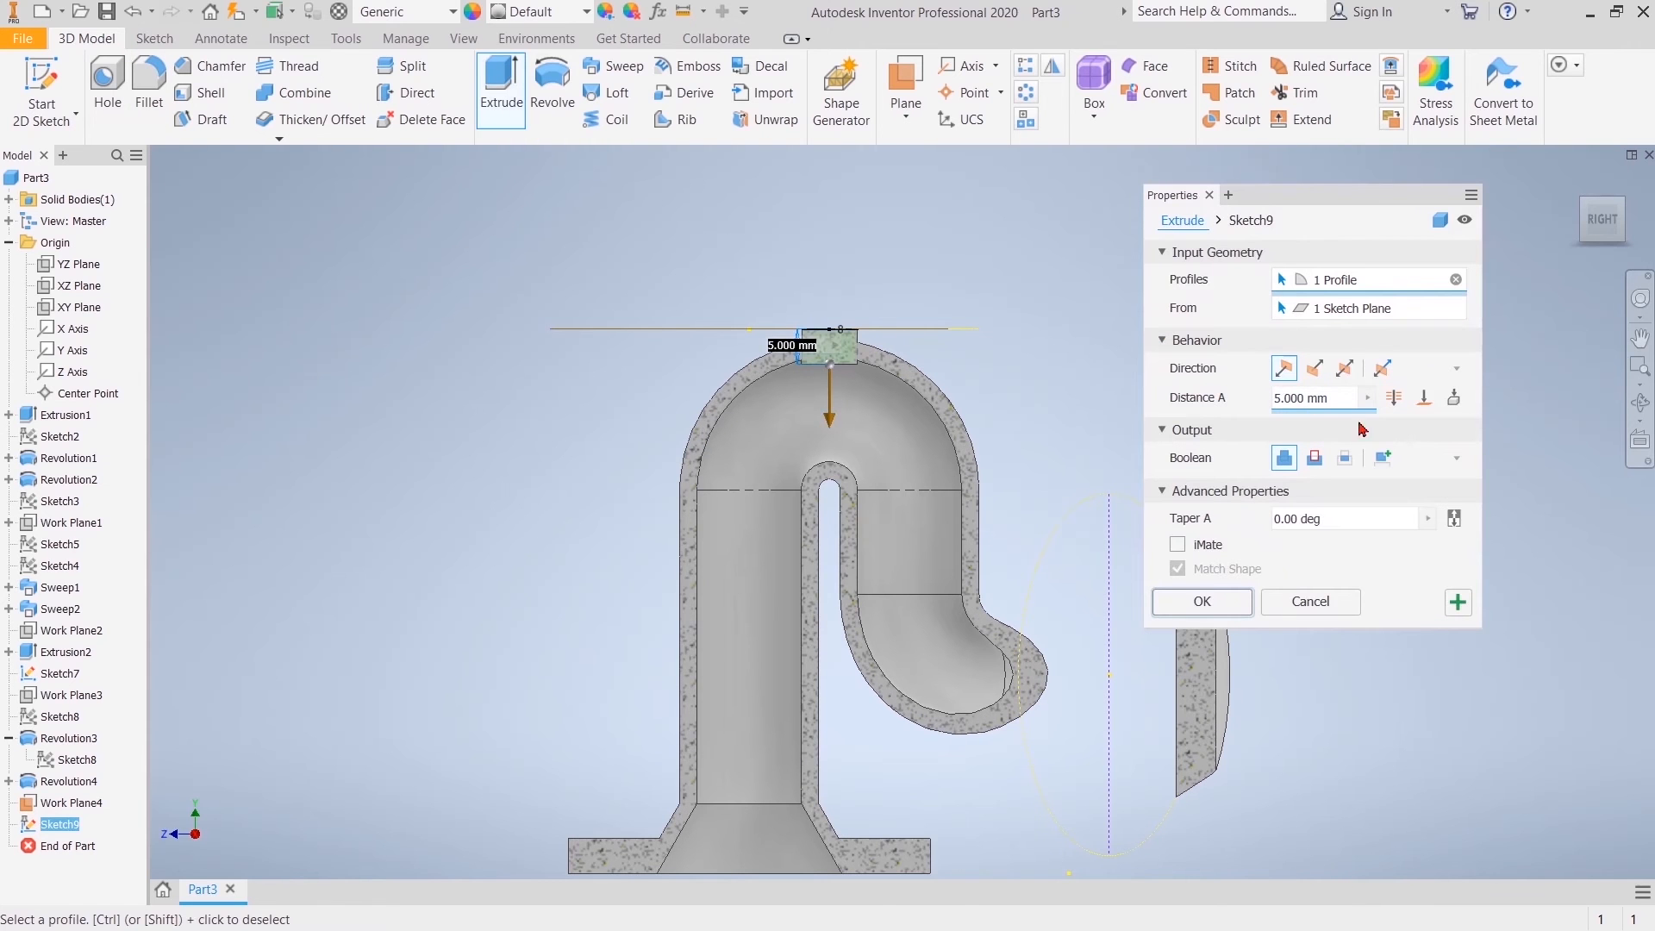
{"action": "left_click", "coordinate": [1424, 398]}
{"action": "left_click", "coordinate": [837, 380]}
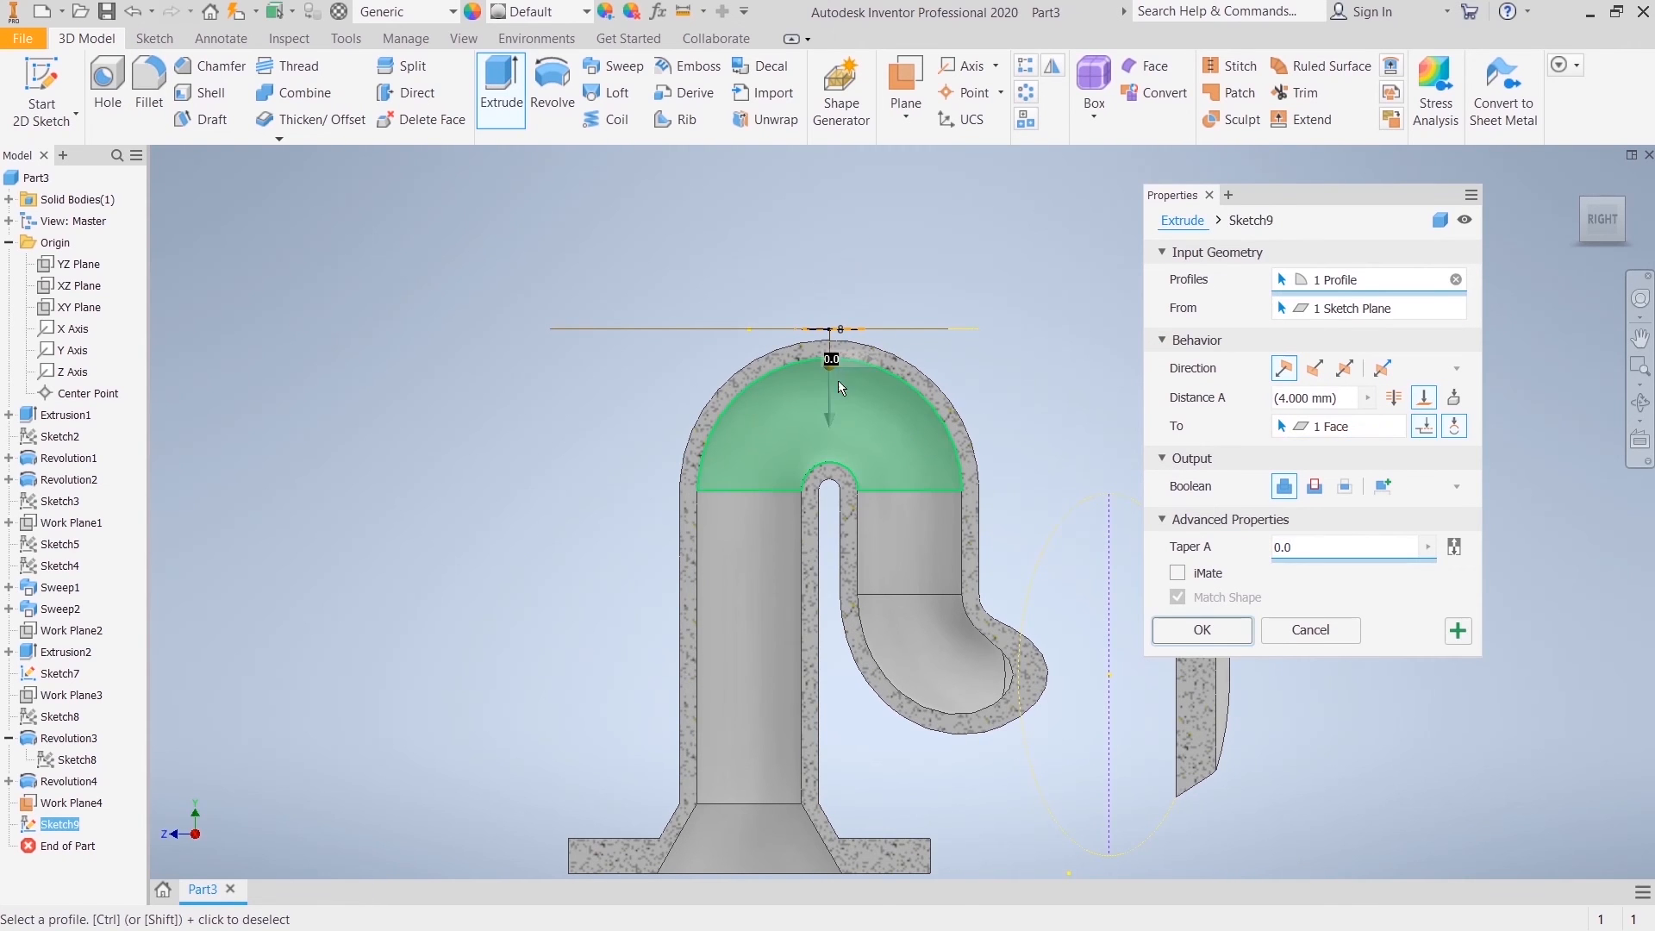
{"action": "left_click", "coordinate": [1205, 630]}
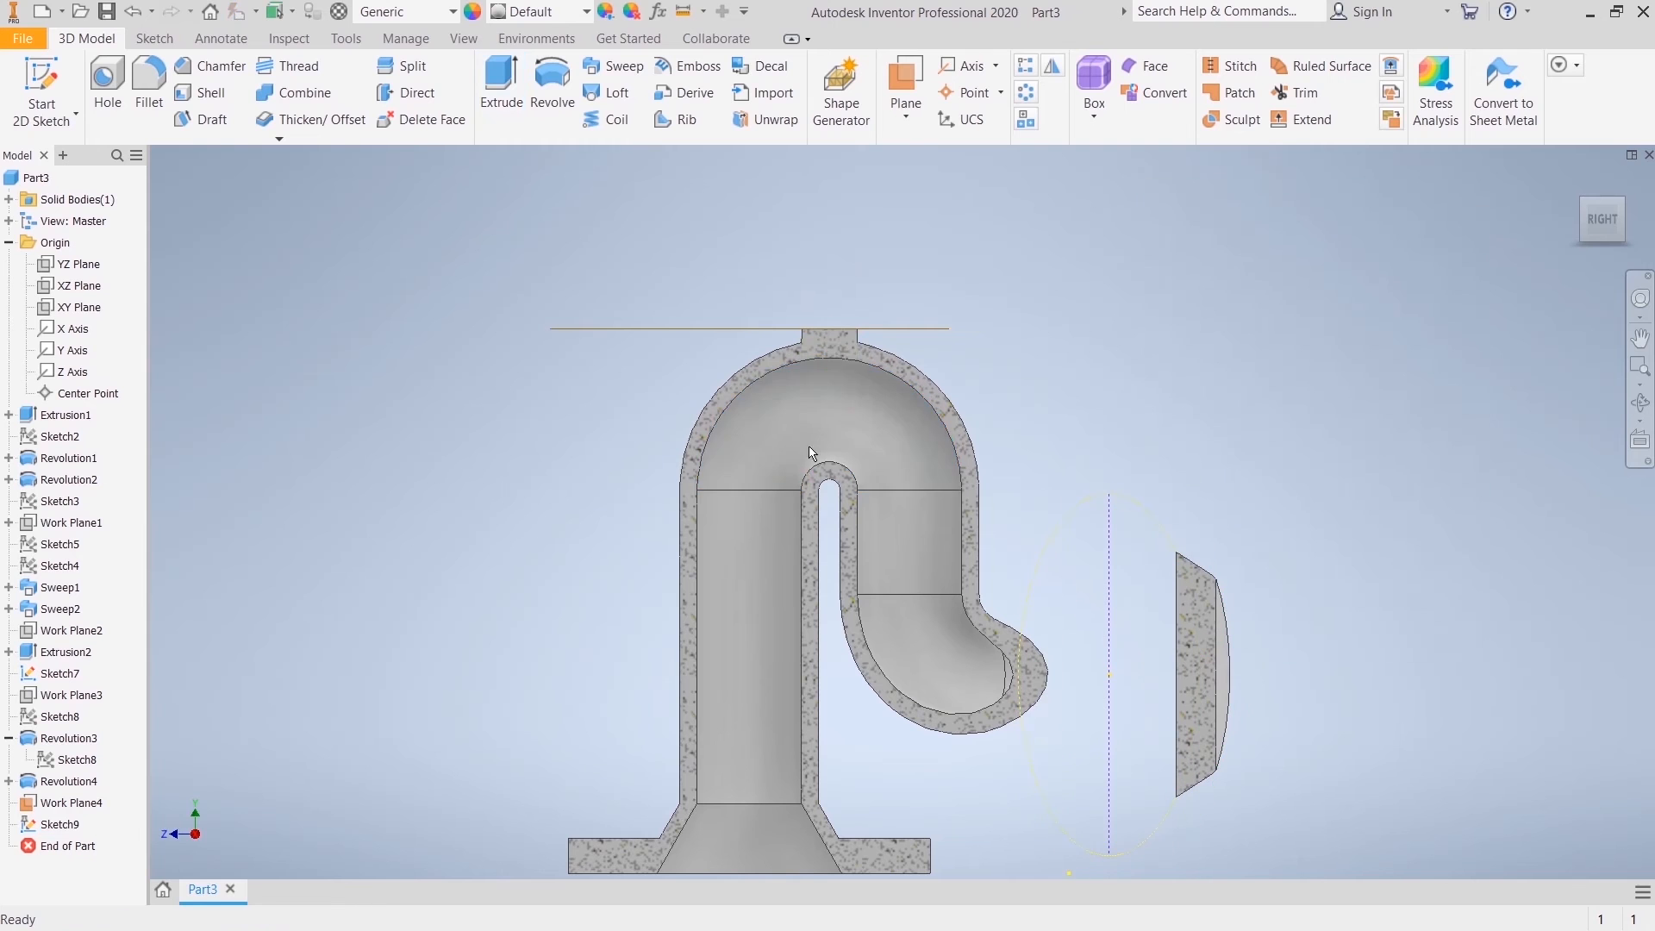
Step: Sketch a 5 mm diameter circle centred on the top face of the new boss and finish the sketch
{"action": "left_click", "coordinate": [1575, 181]}
{"action": "scroll", "coordinate": [843, 361], "scroll_direction": "up", "scroll_amount": 5}
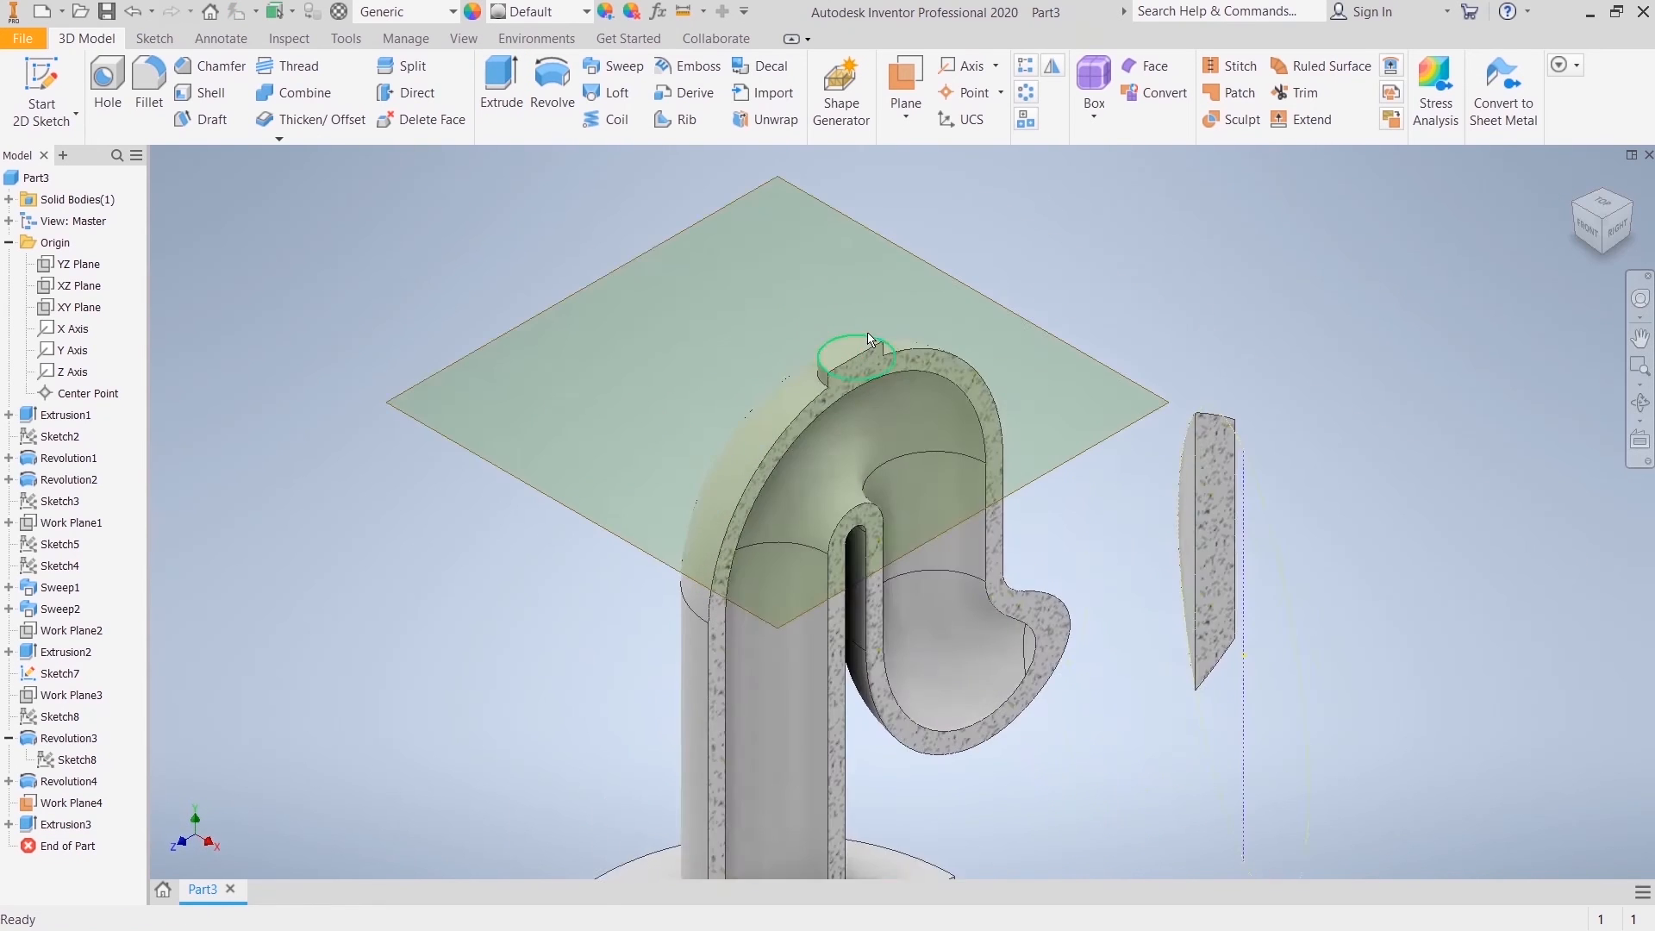
{"action": "left_click", "coordinate": [937, 385]}
{"action": "left_click", "coordinate": [949, 362]}
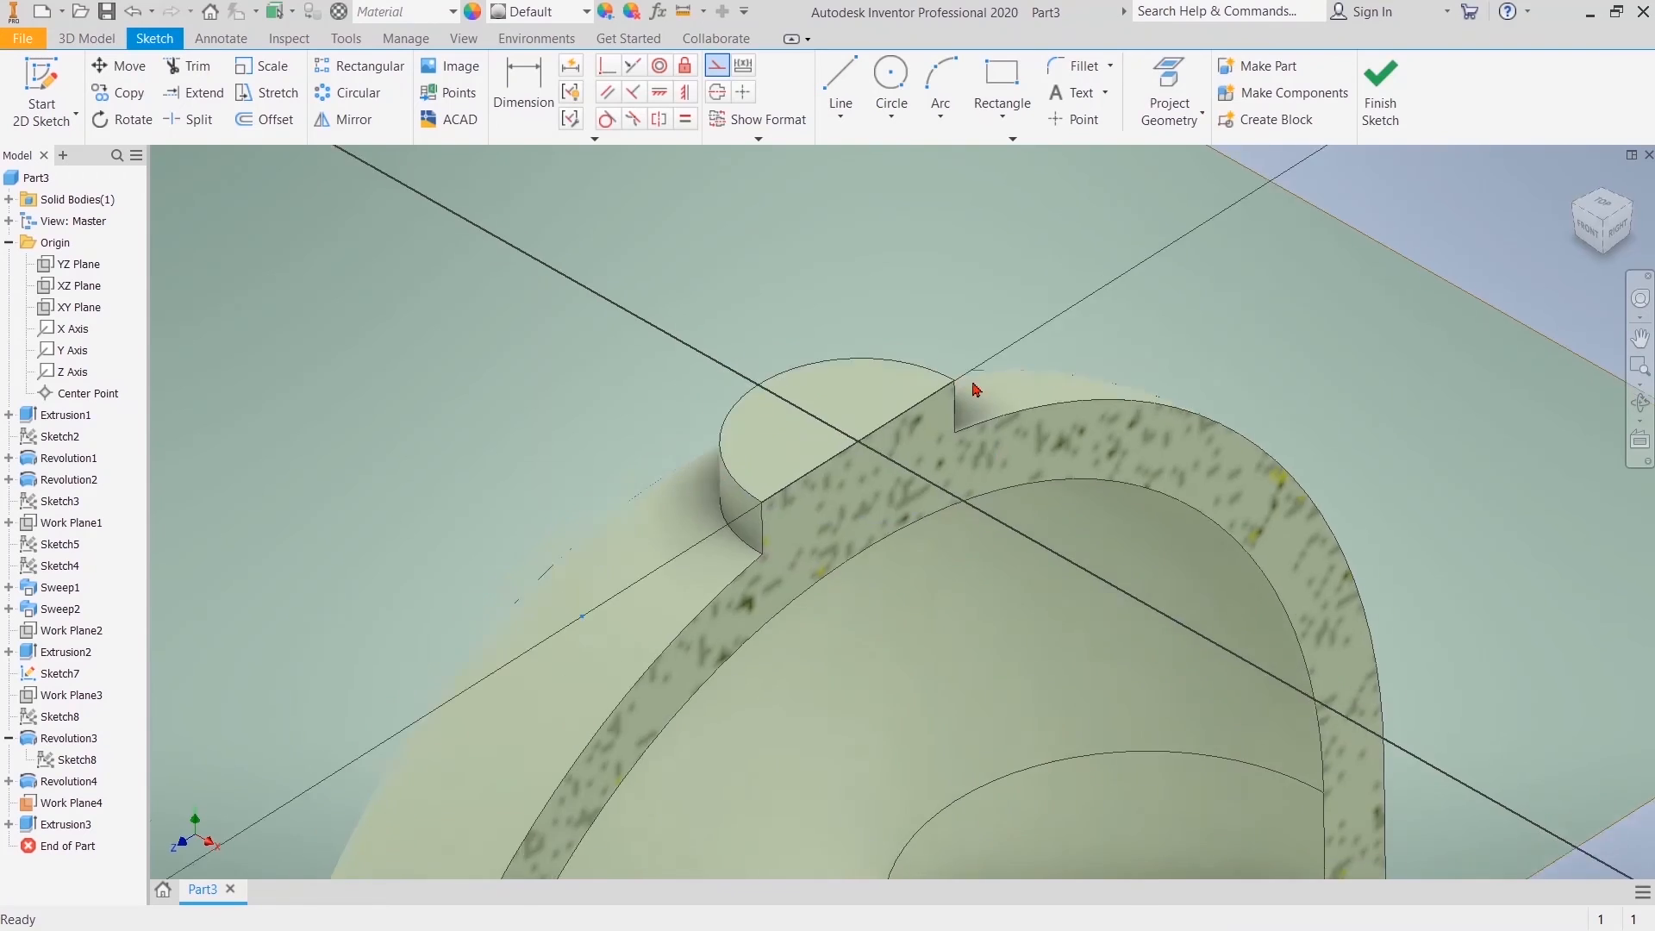
{"action": "left_click", "coordinate": [891, 82]}
{"action": "left_click", "coordinate": [811, 389]}
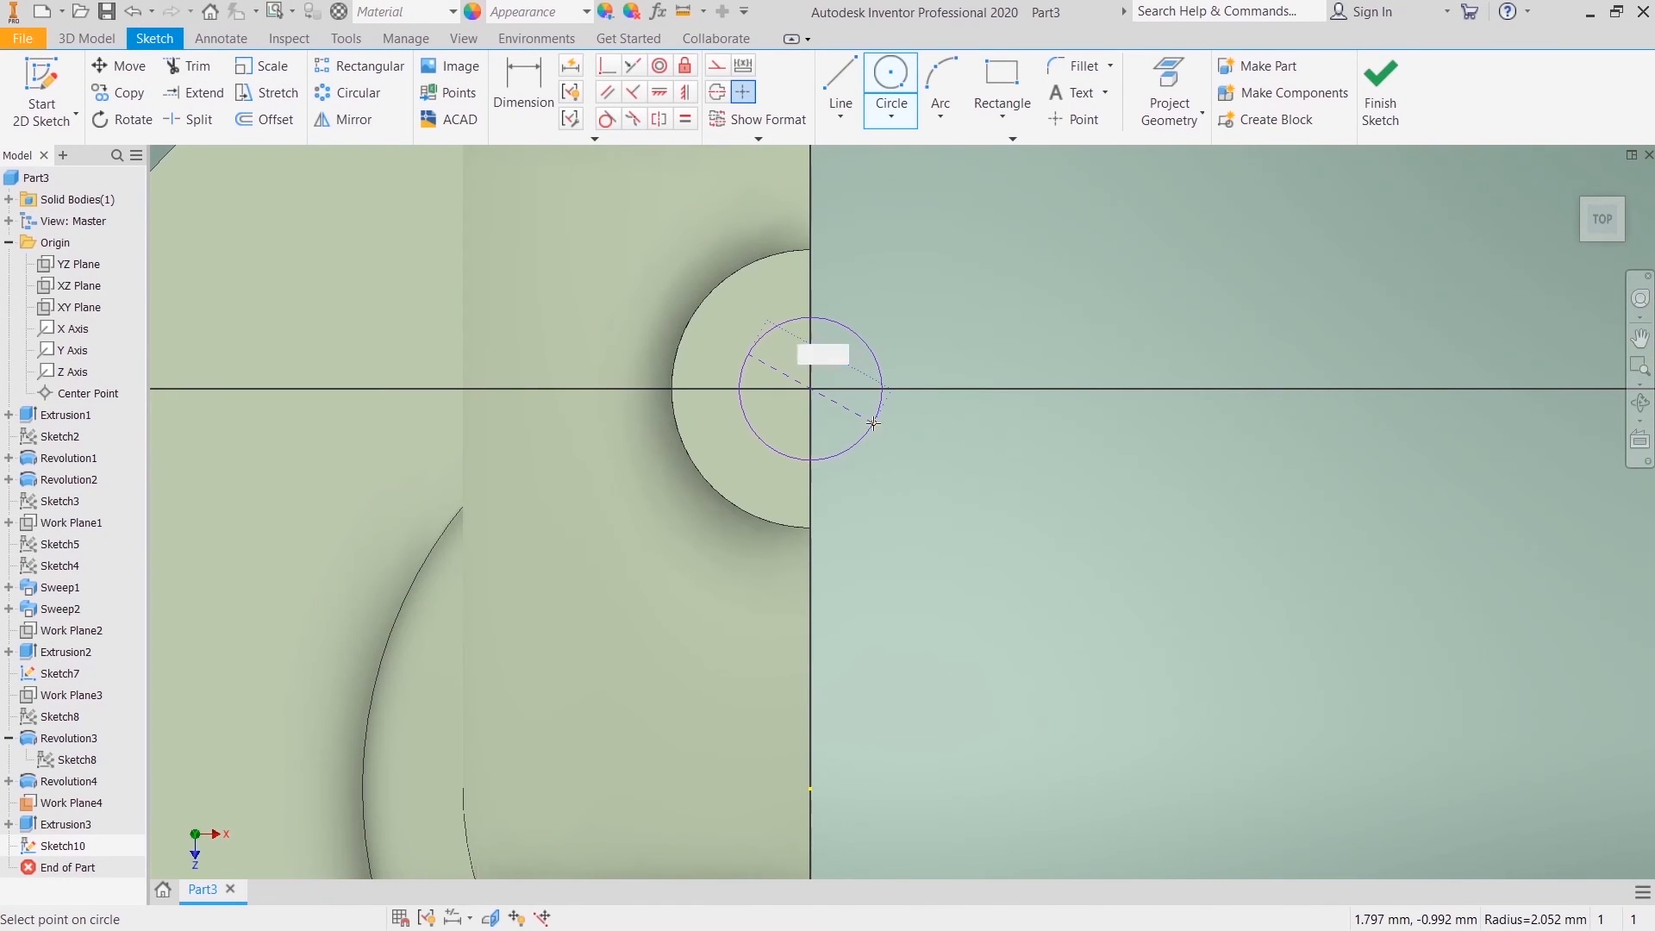
{"action": "type", "text": "5"}
{"action": "key", "text": "Return"}
{"action": "right_click", "coordinate": [1046, 233]}
{"action": "left_click", "coordinate": [1113, 231]}
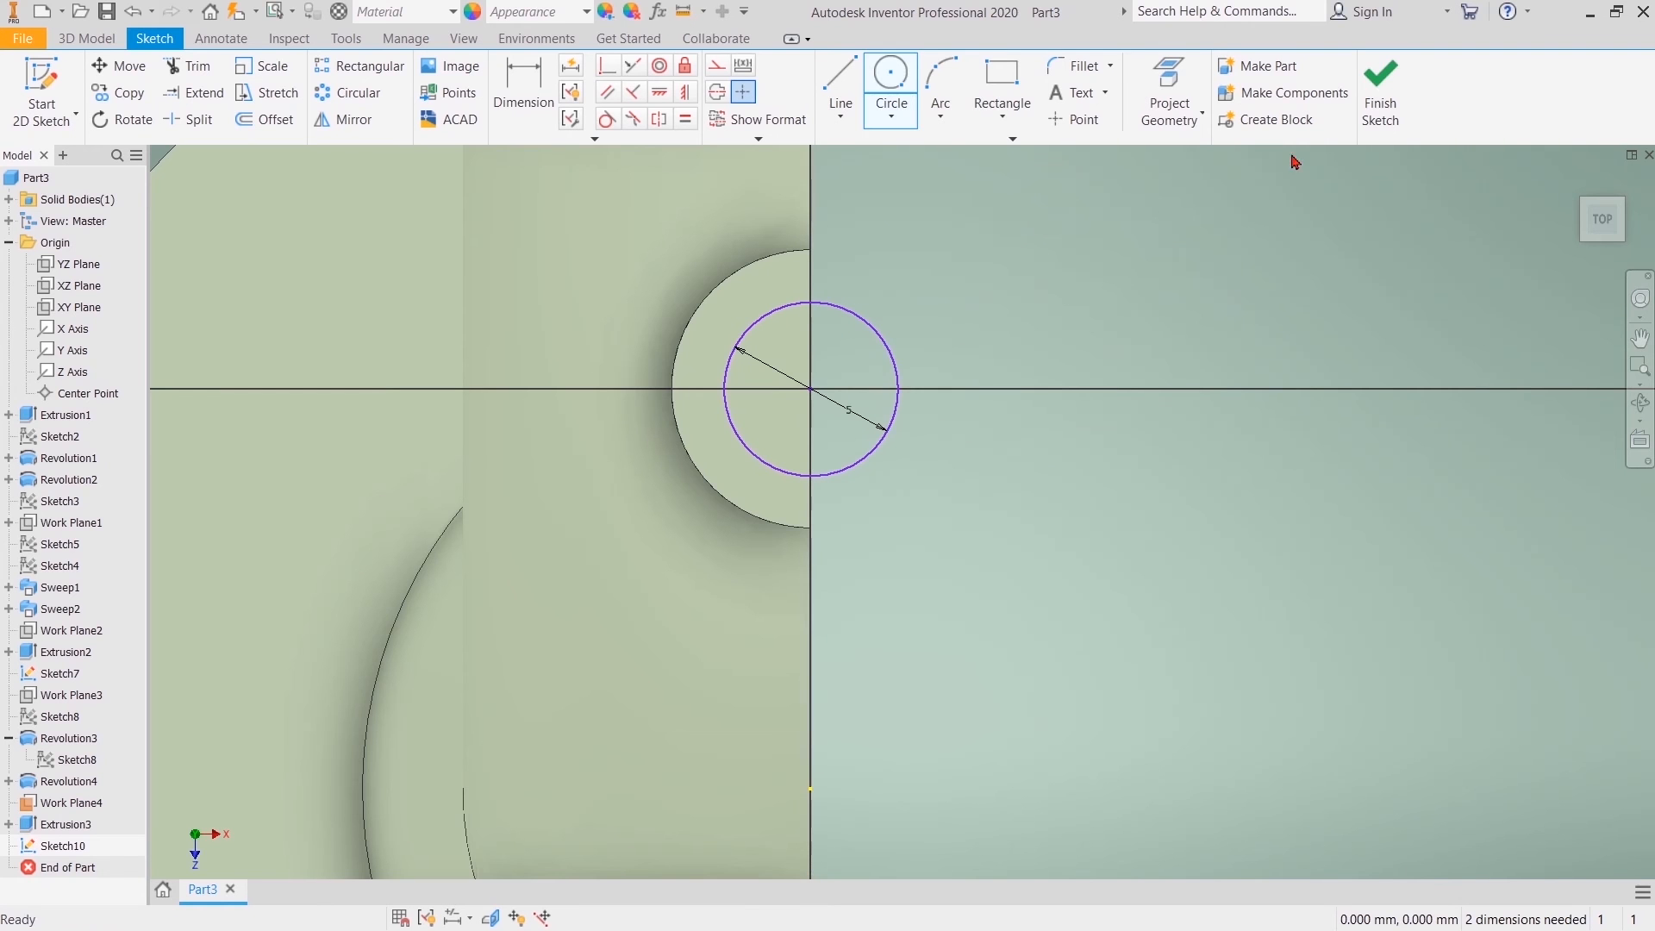
{"action": "left_click", "coordinate": [1374, 97]}
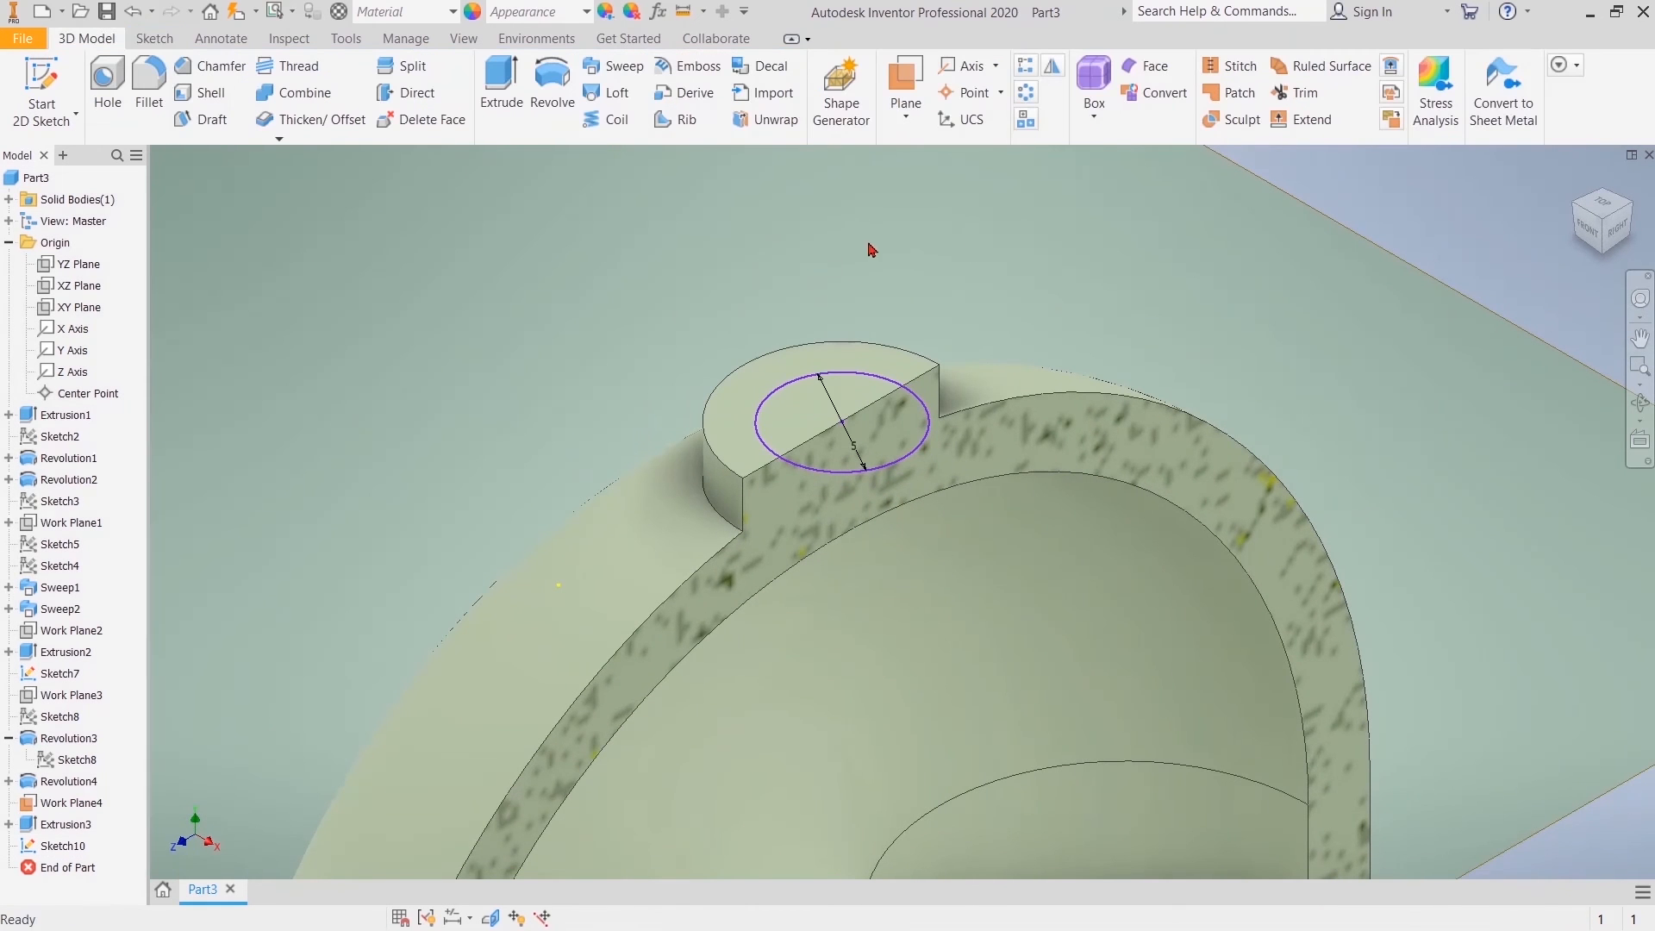
Step: Cut the 5 mm circle through the boss down to the inner face of the upper bend
{"action": "left_click", "coordinate": [499, 105]}
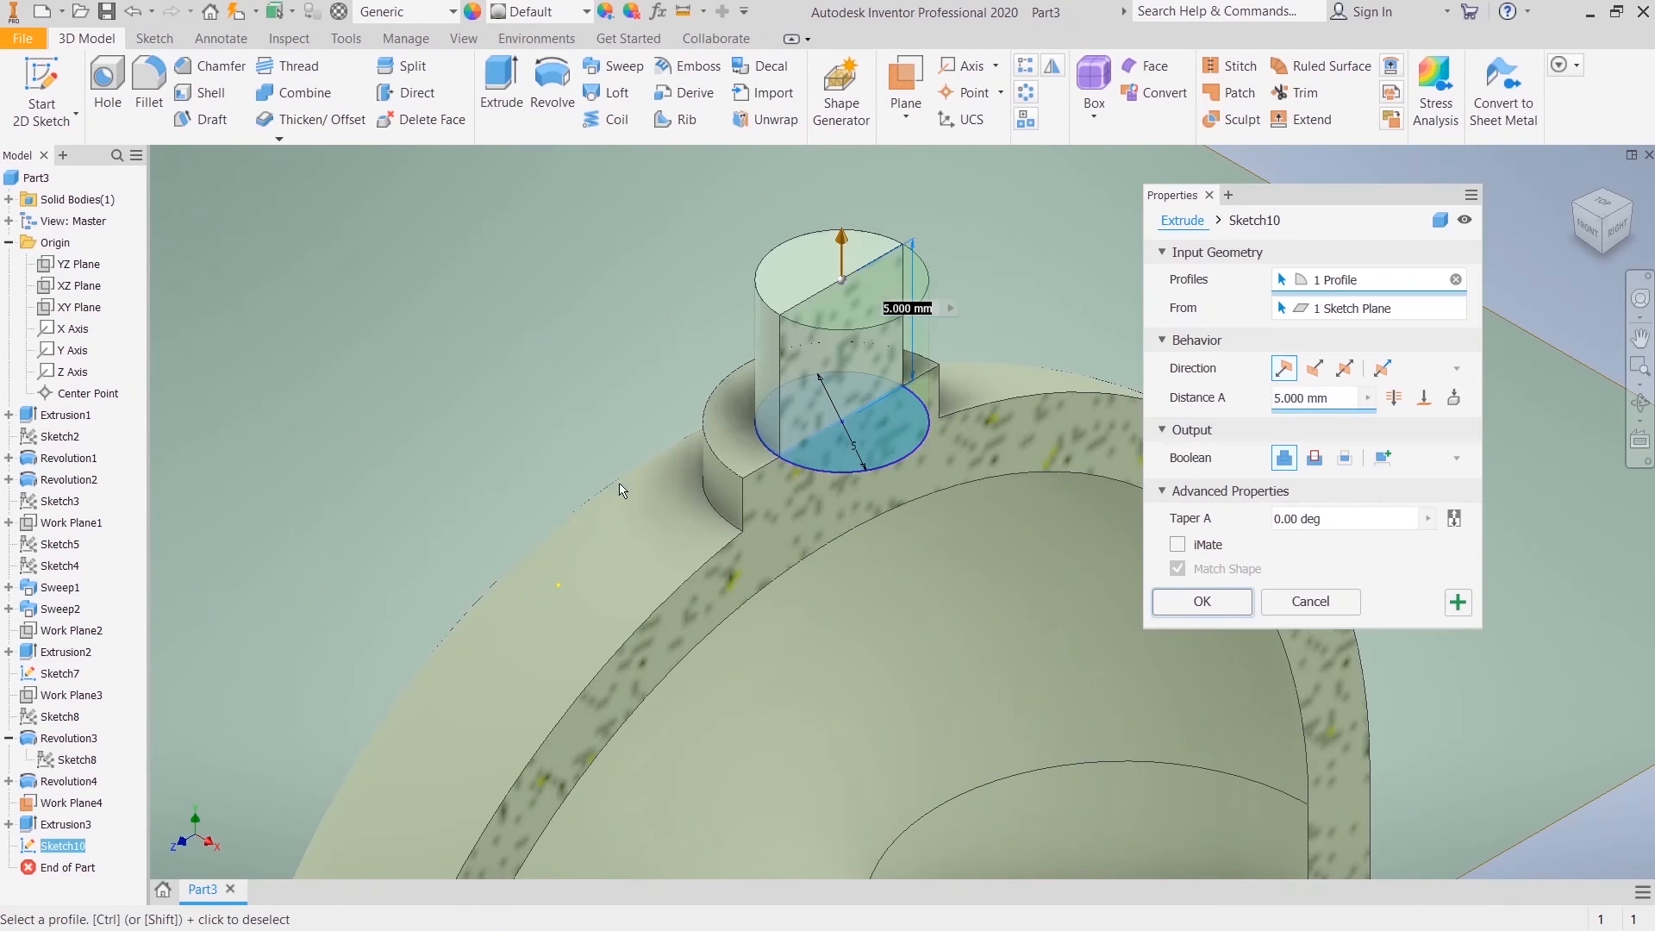
{"action": "left_click", "coordinate": [1323, 373]}
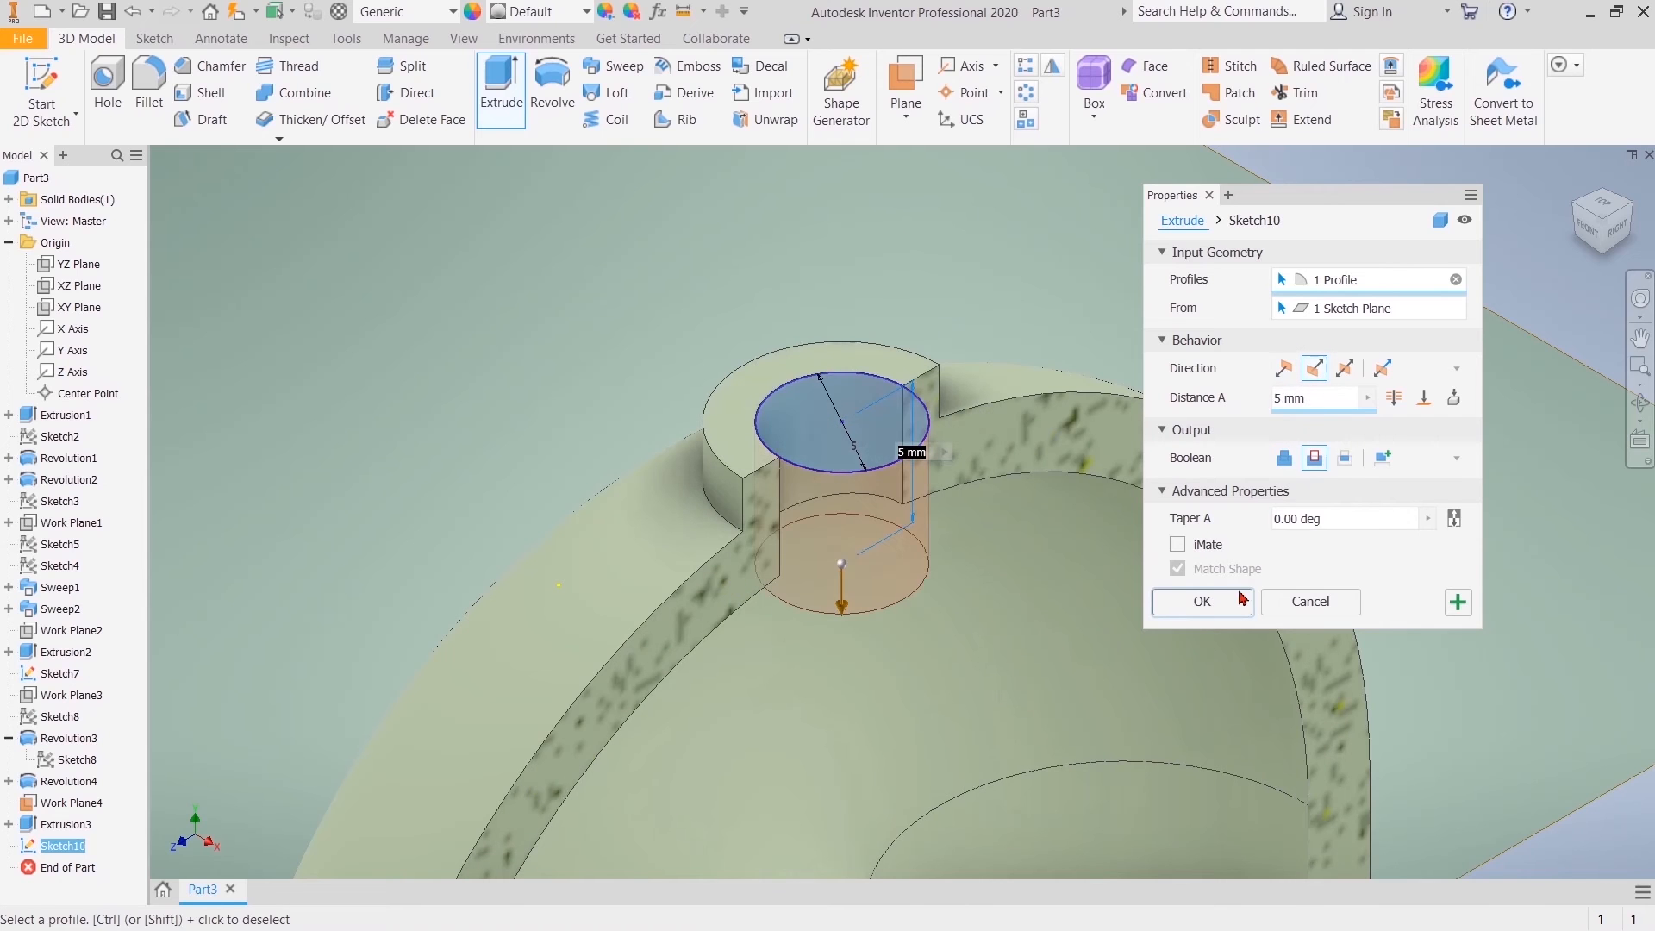
{"action": "left_click", "coordinate": [1397, 397]}
{"action": "middle_click_drag", "start_coordinate": [1028, 572], "coordinate": [908, 340]}
{"action": "left_click", "coordinate": [1424, 402]}
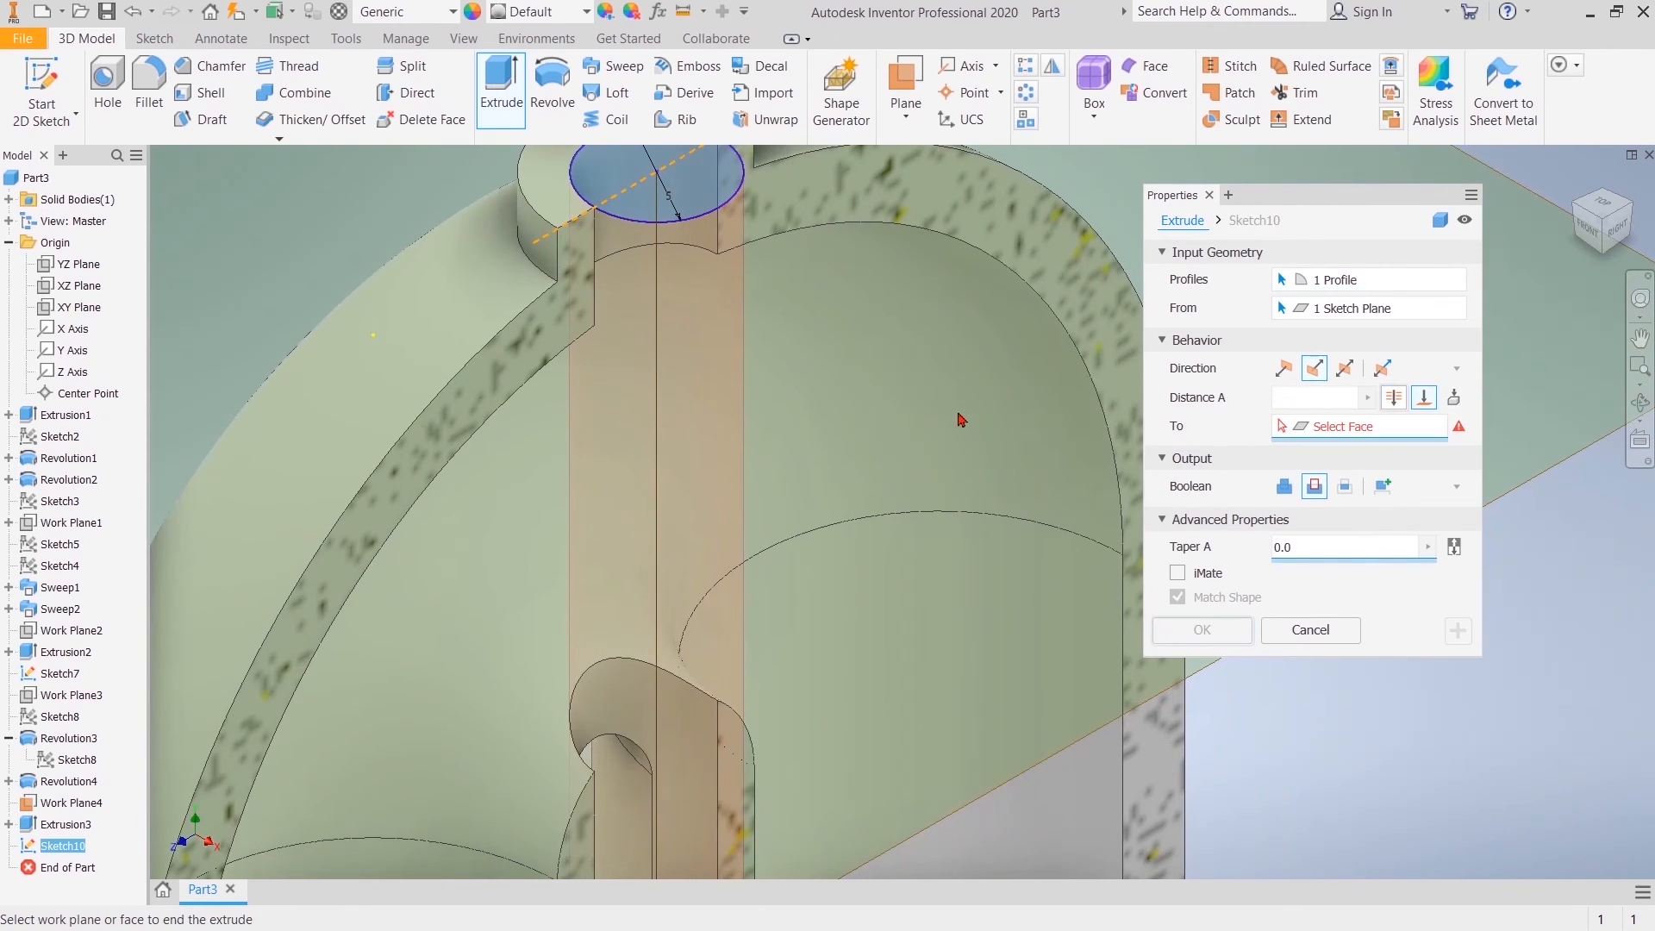
{"action": "left_click", "coordinate": [918, 394]}
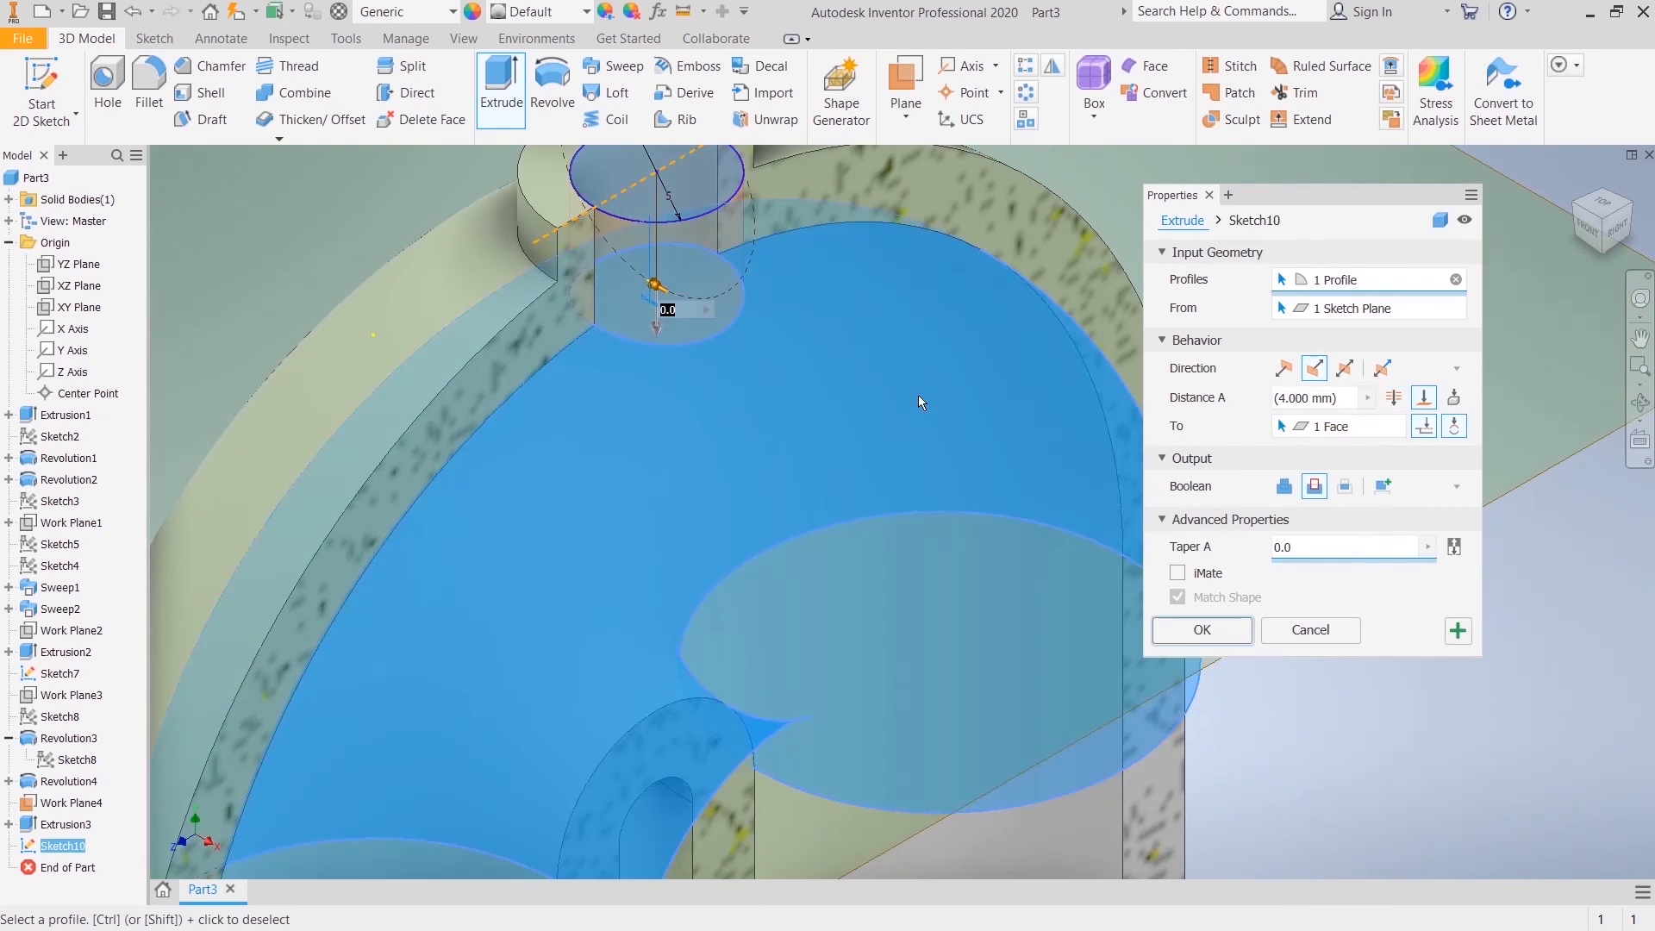
{"action": "left_click", "coordinate": [1203, 630]}
{"action": "key", "text": "F6"}
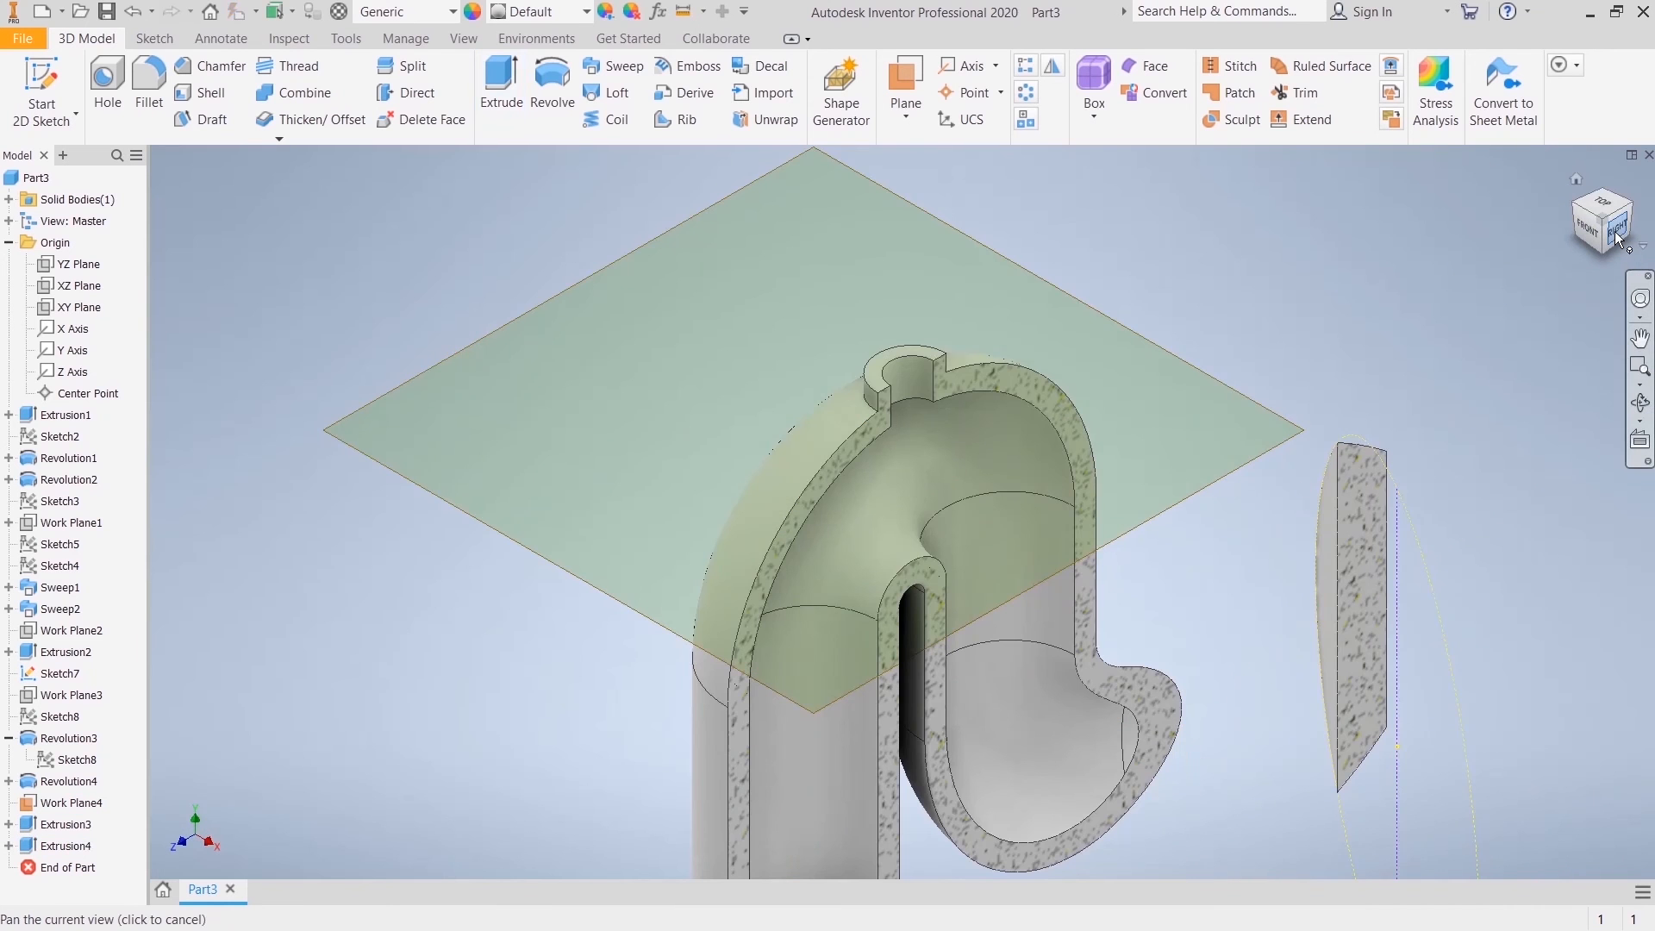
{"action": "left_click", "coordinate": [1619, 240]}
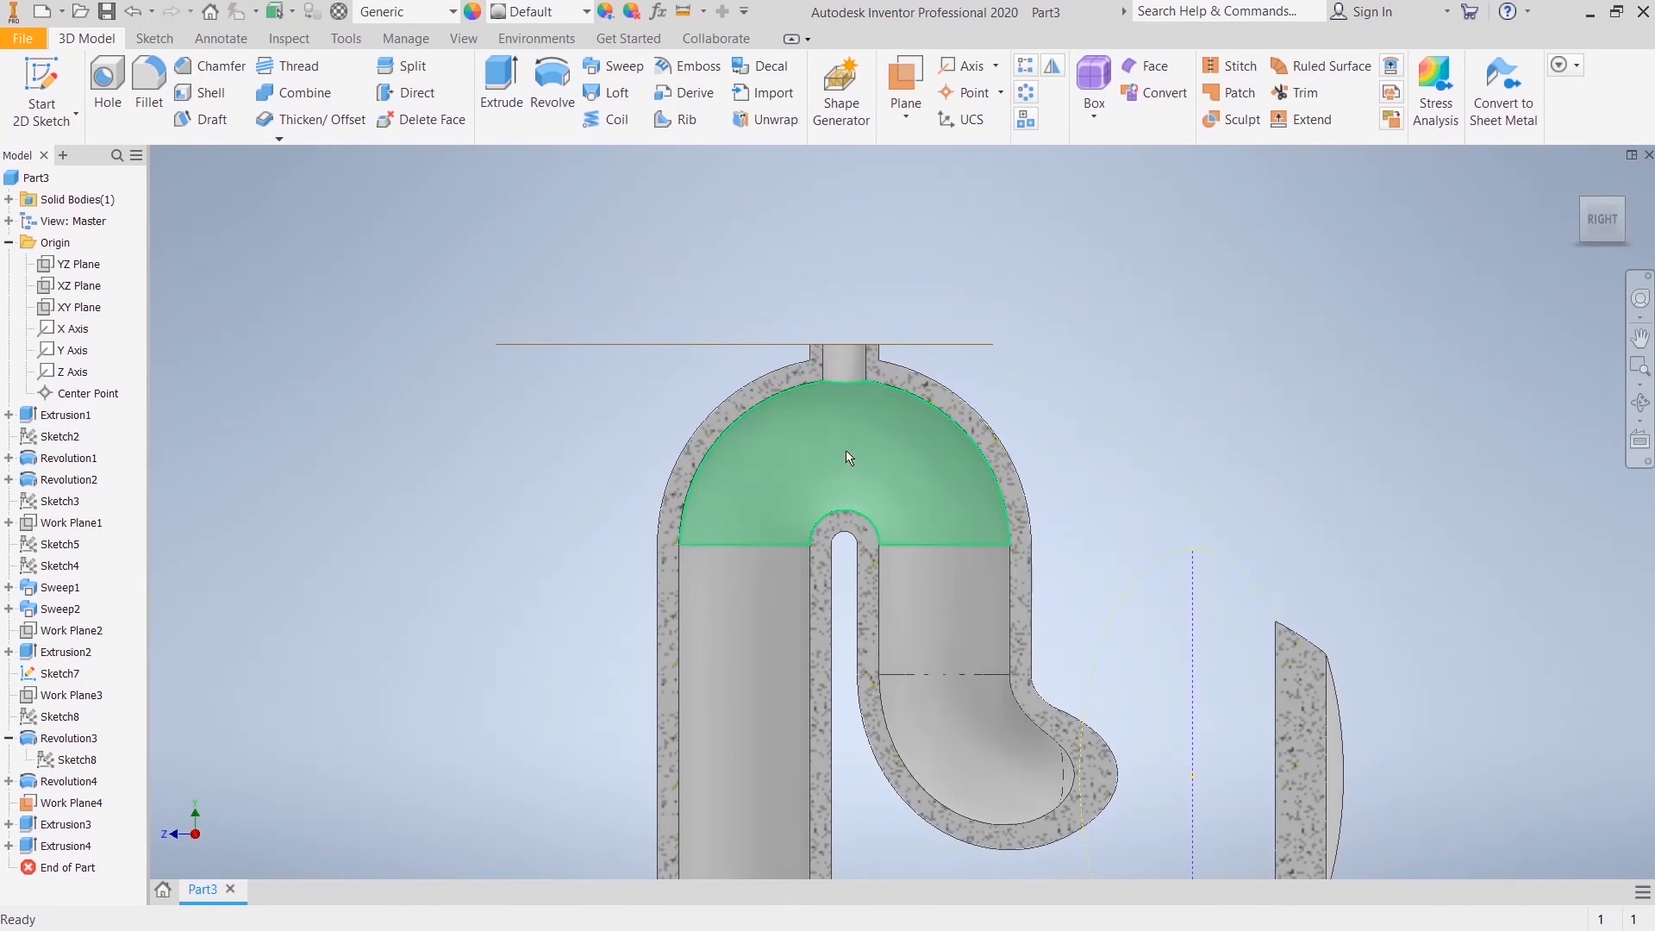
{"action": "middle_click_drag", "start_coordinate": [914, 580], "coordinate": [847, 298]}
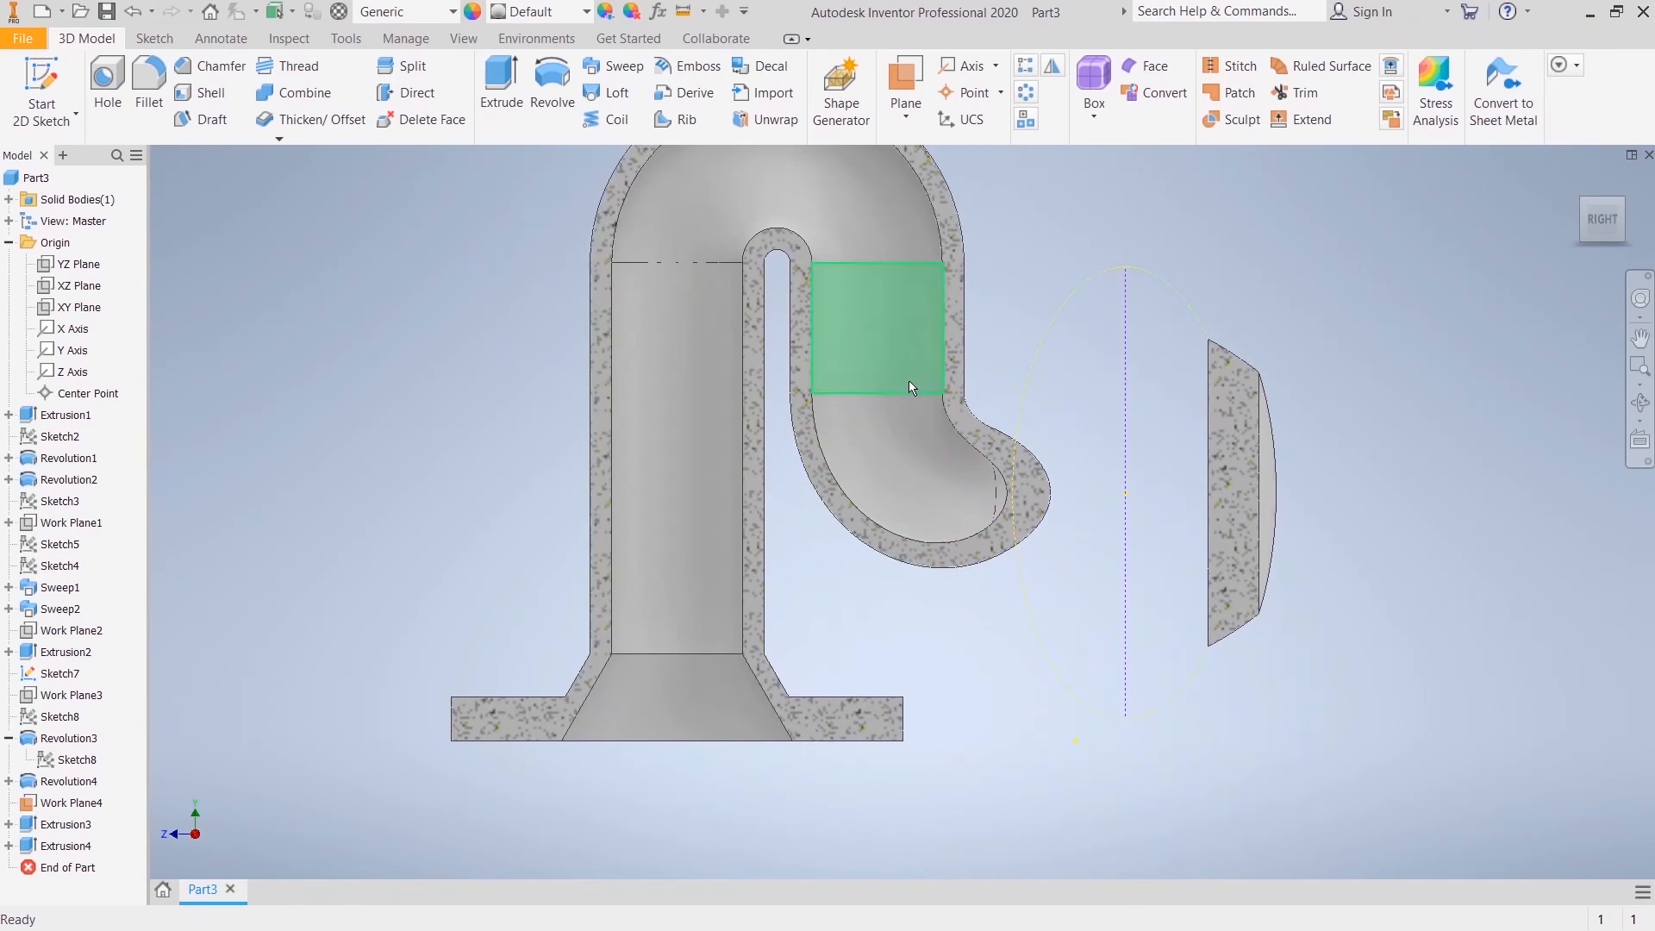
{"action": "scroll", "coordinate": [875, 380], "scroll_direction": "down", "scroll_amount": 3}
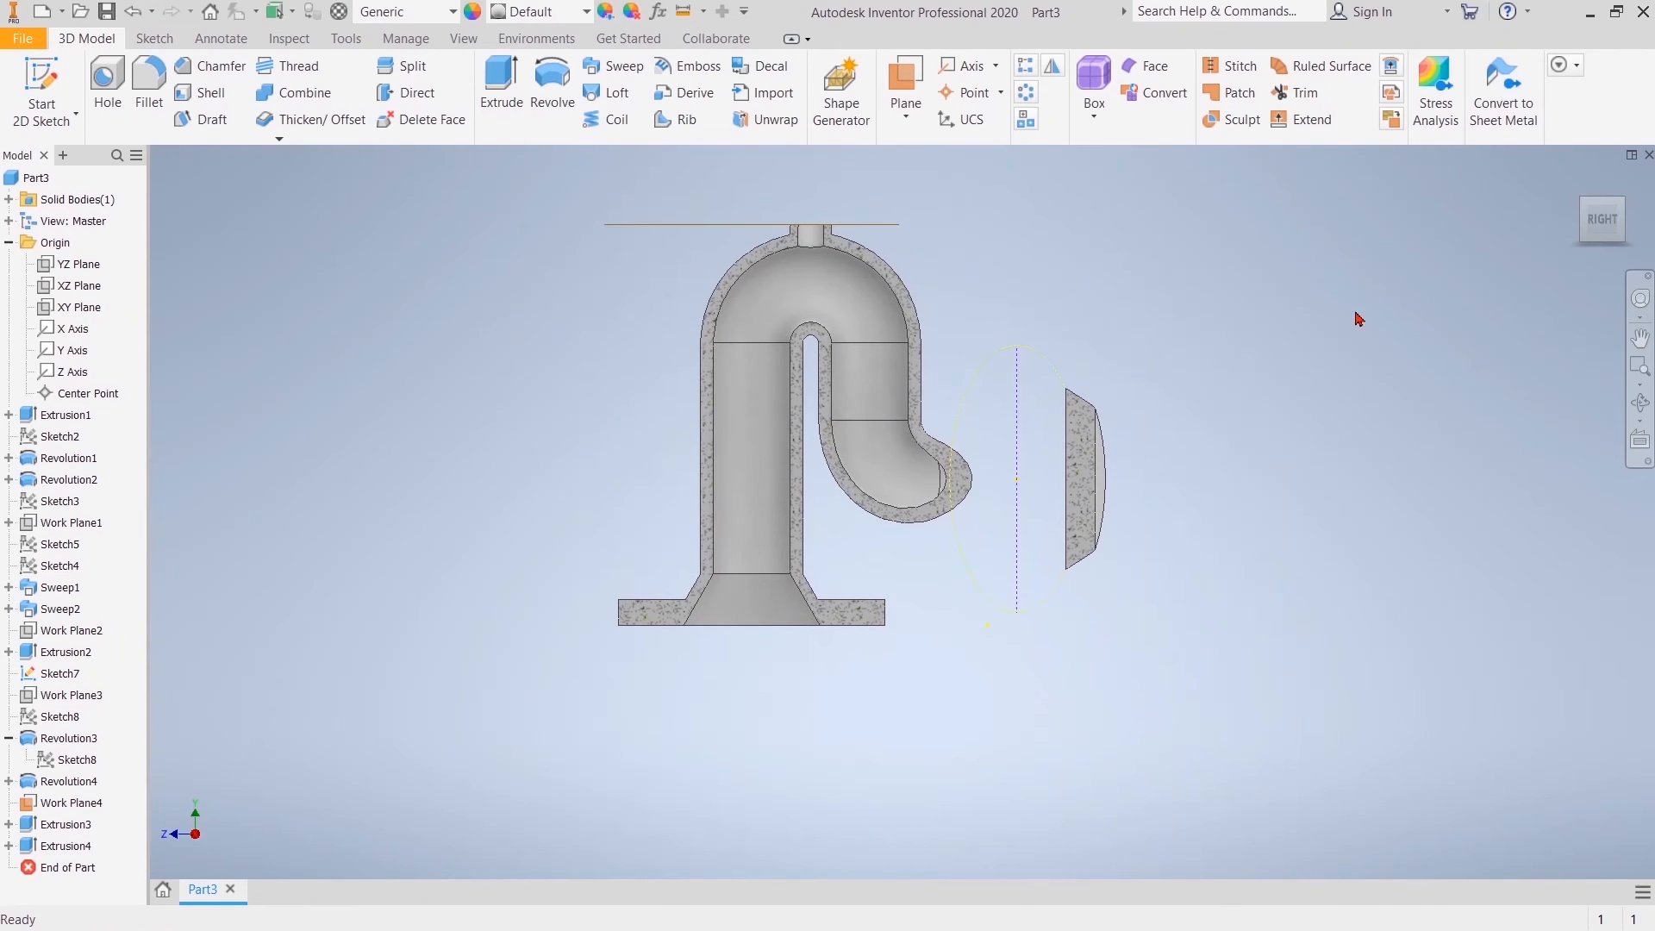
{"action": "left_click", "coordinate": [471, 43]}
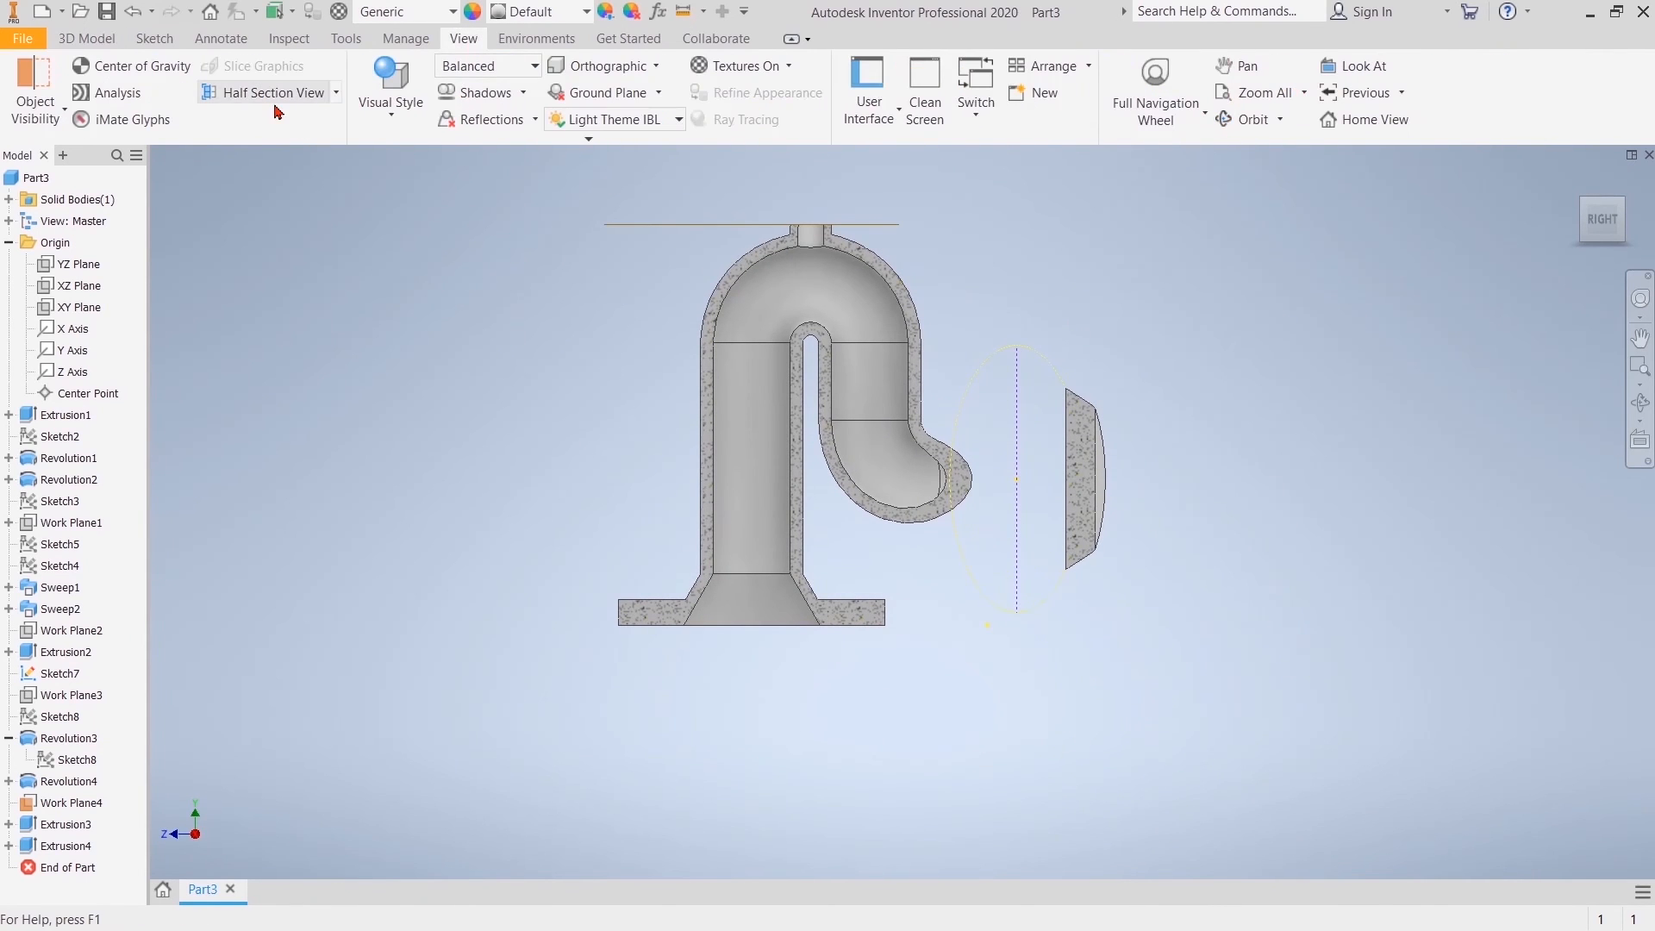
{"action": "left_click", "coordinate": [267, 93]}
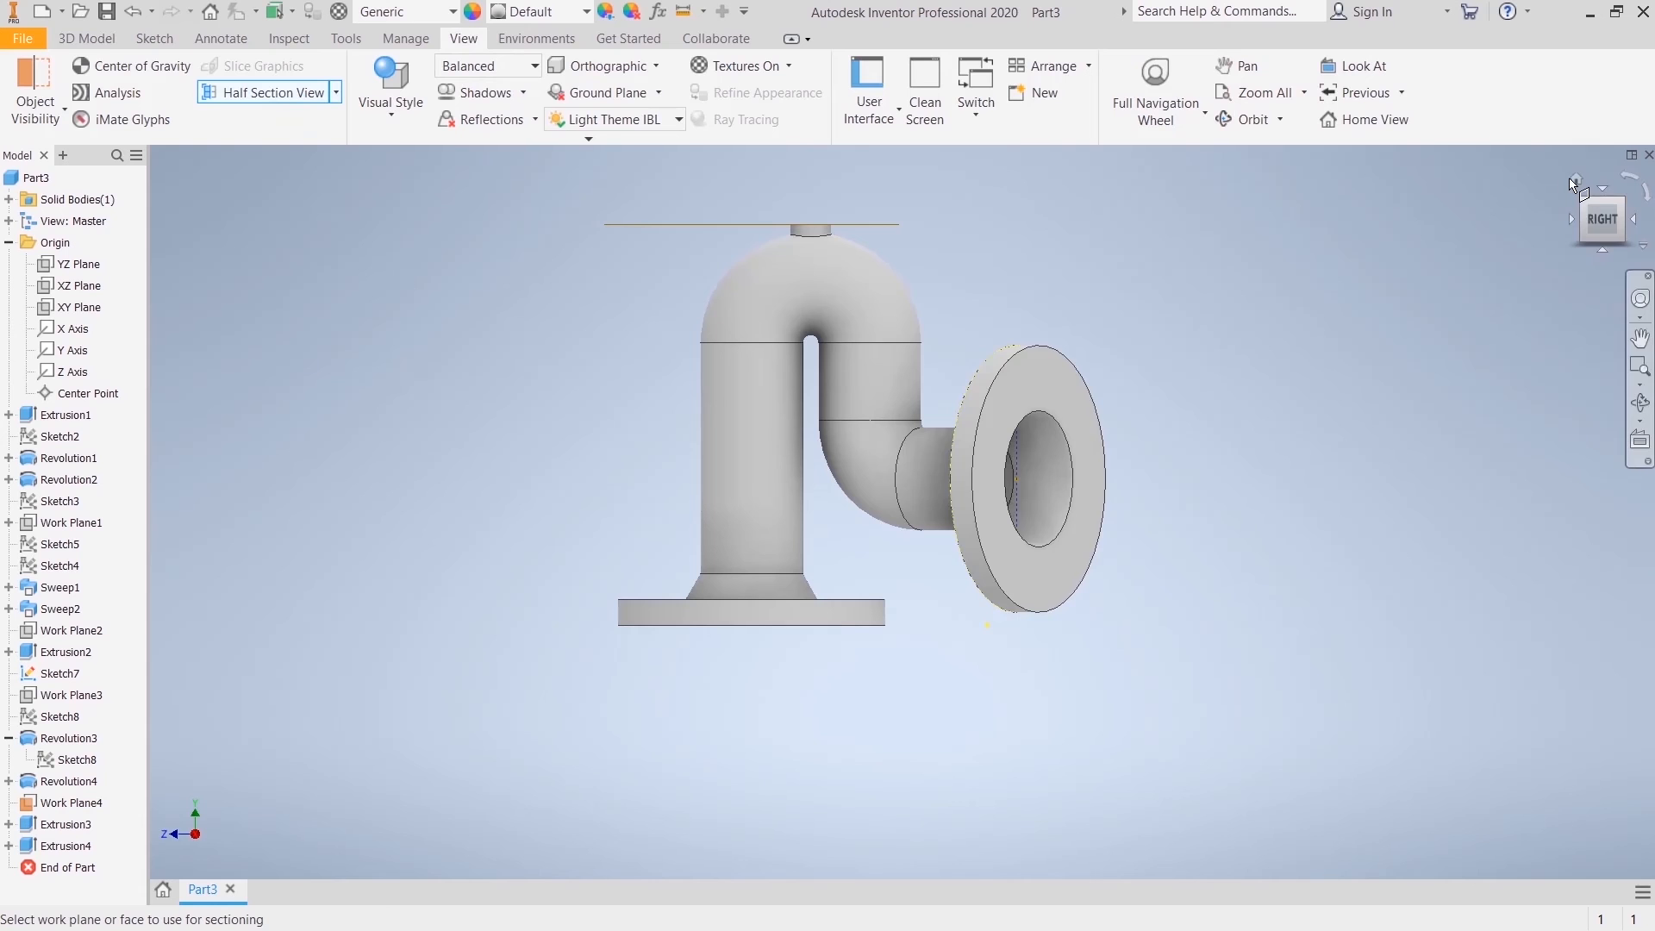
{"action": "left_click", "coordinate": [155, 38]}
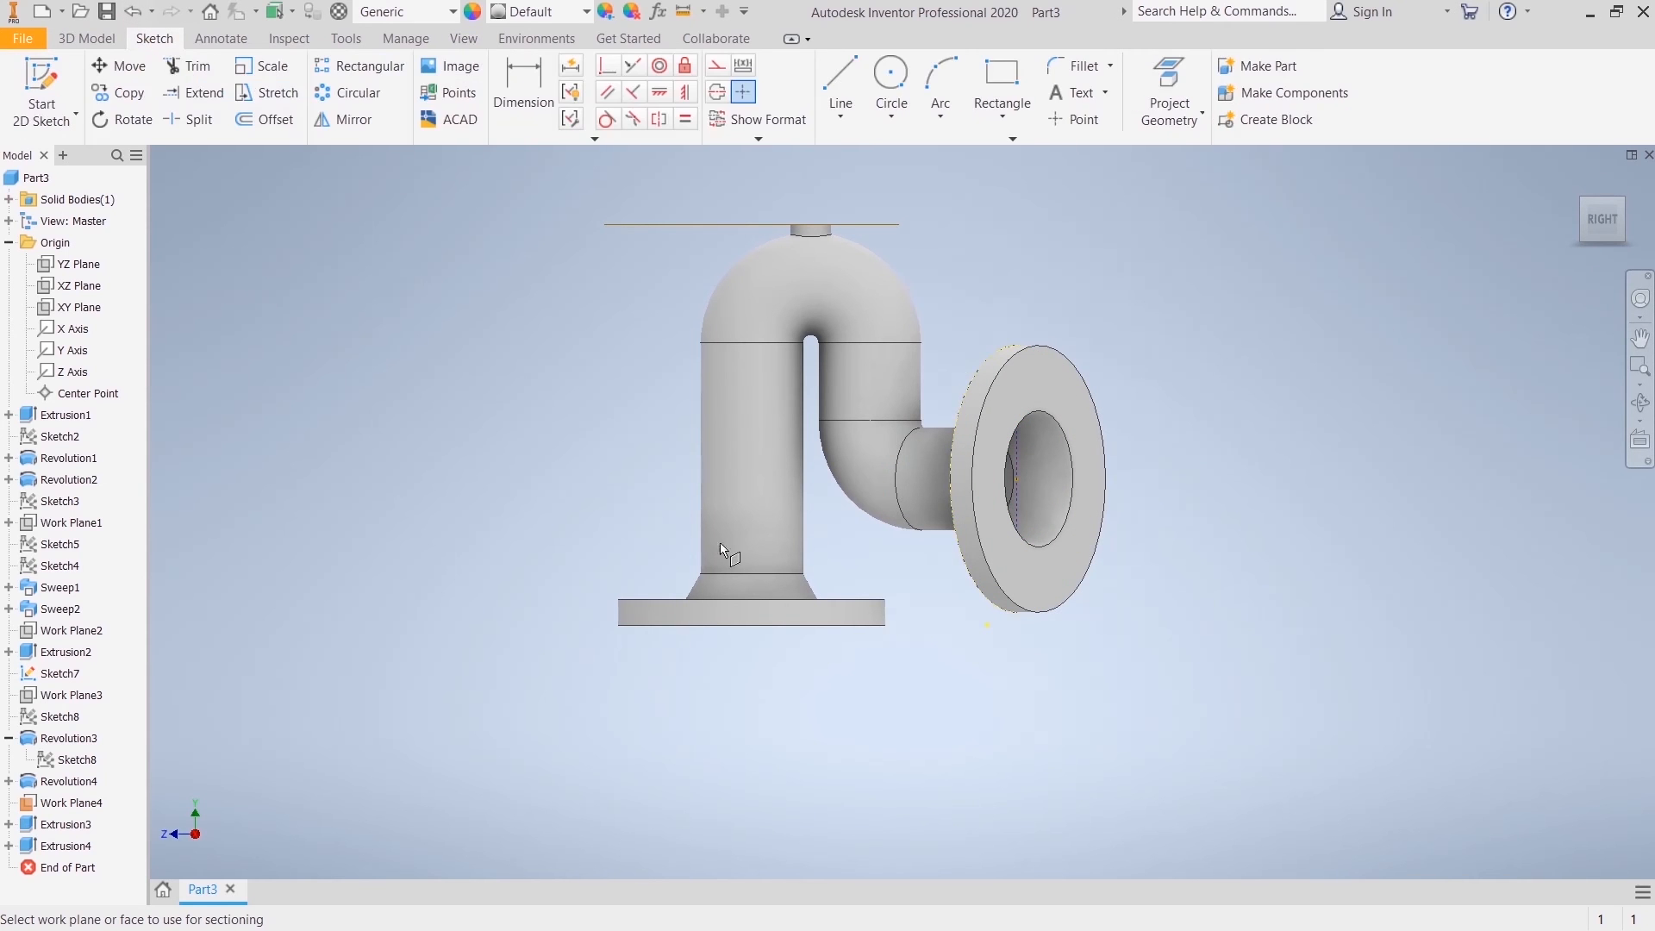
{"action": "left_click", "coordinate": [1576, 180]}
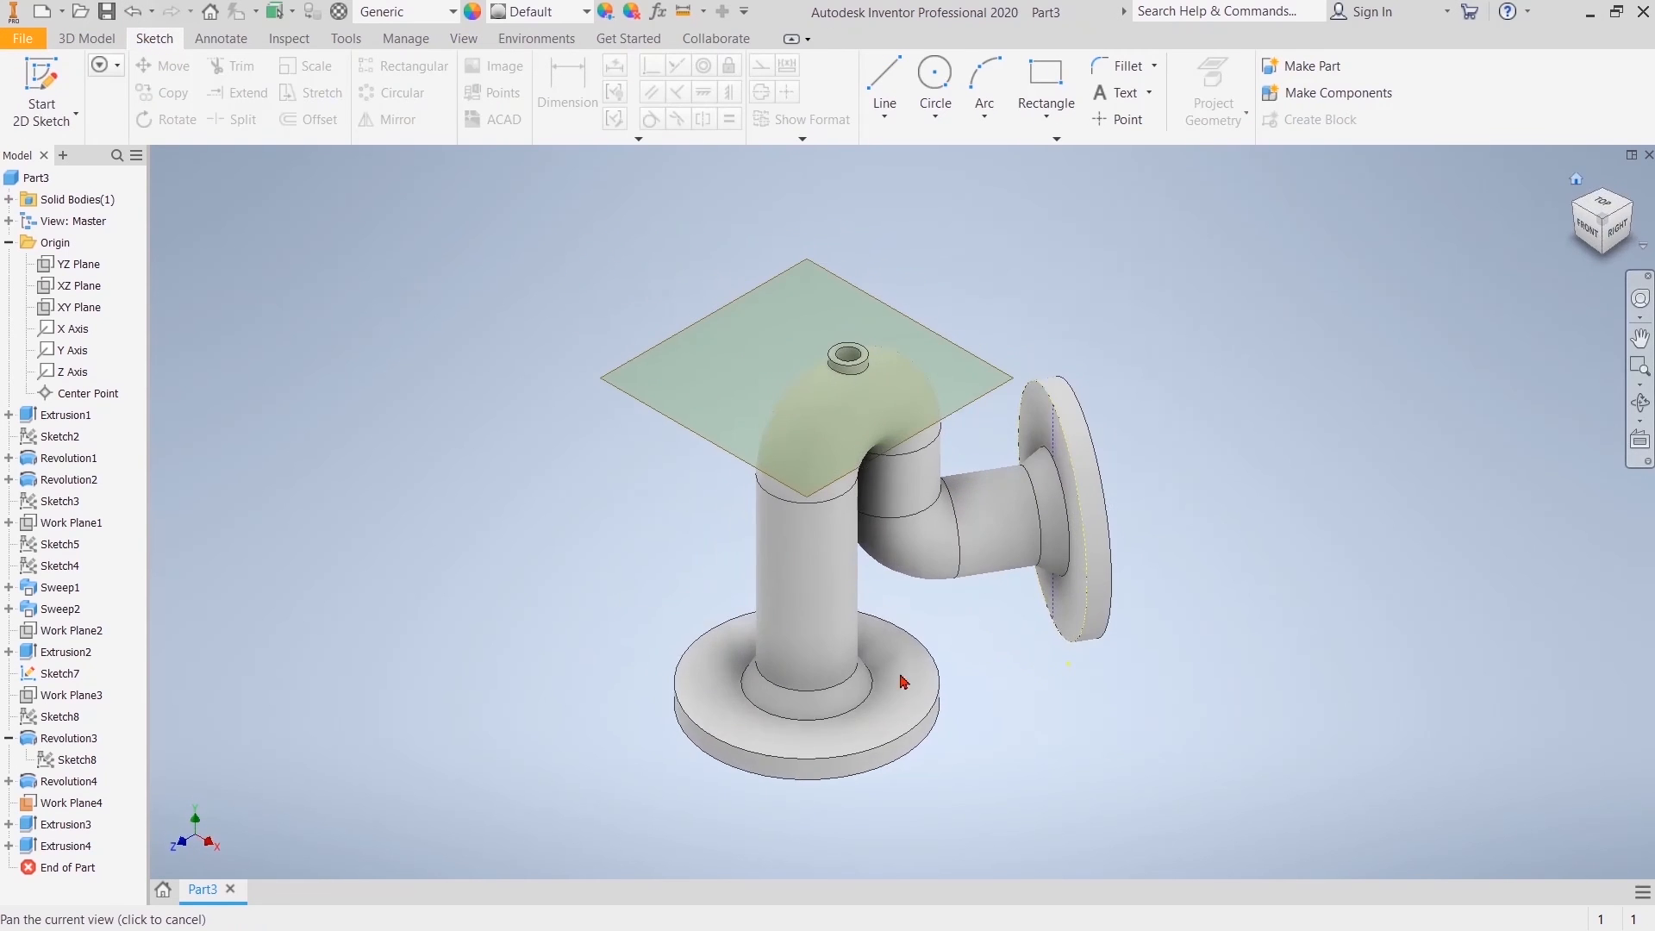
{"action": "left_click", "coordinate": [902, 682]}
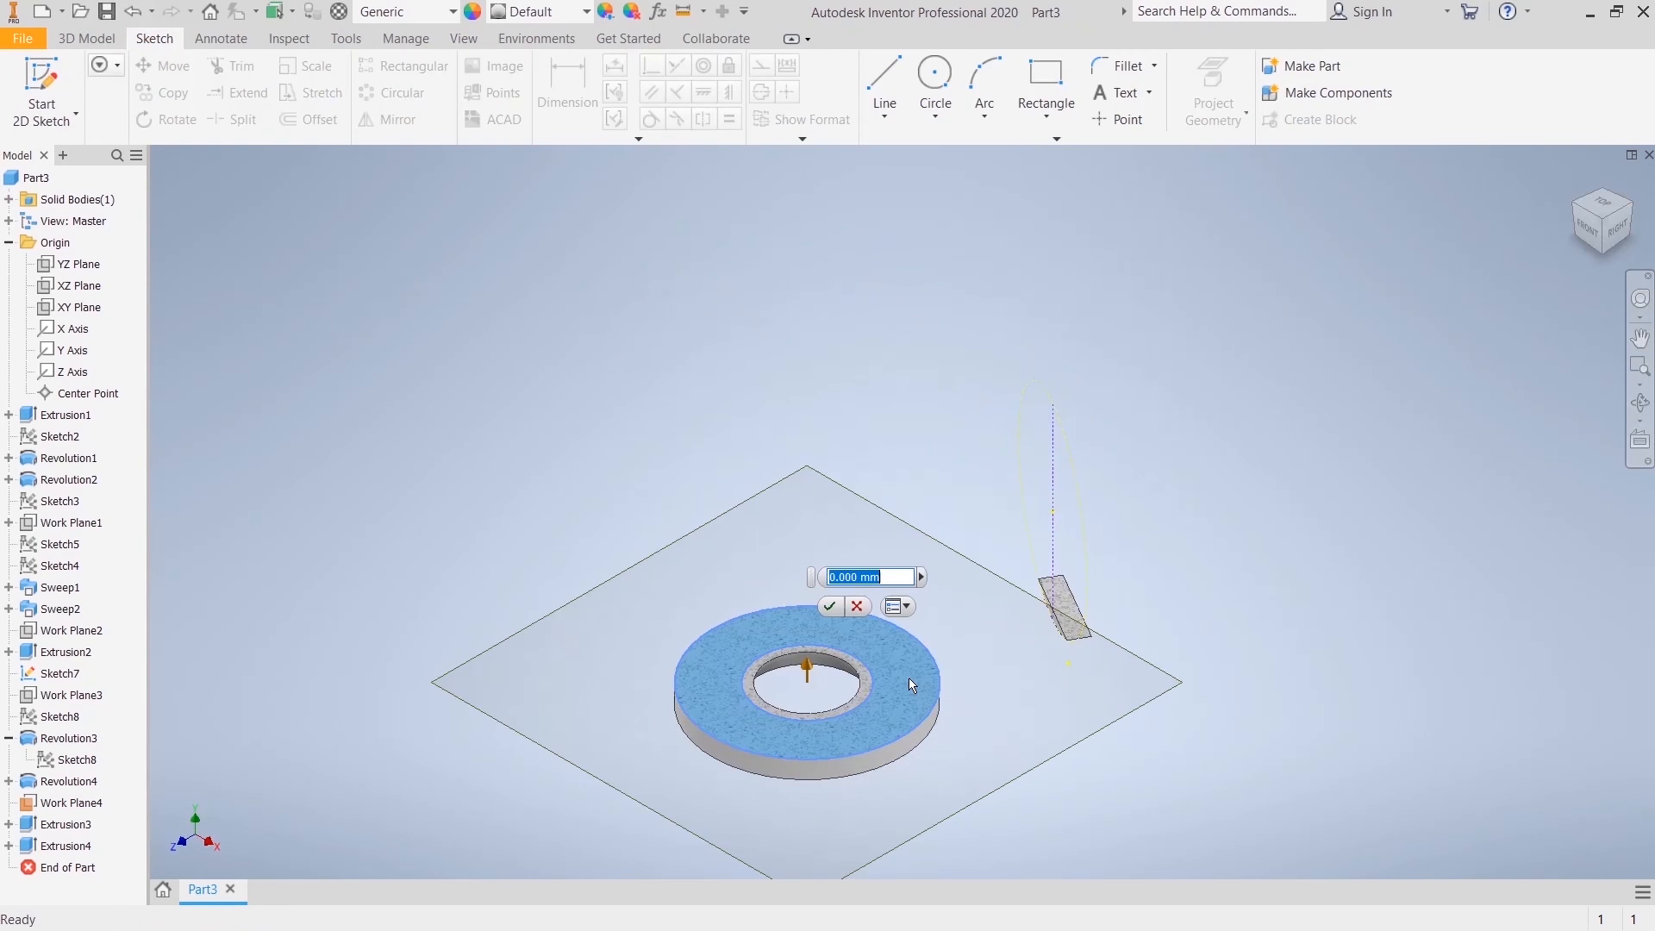
{"action": "left_click", "coordinate": [859, 609]}
{"action": "right_click", "coordinate": [515, 331]}
{"action": "key", "text": "Escape"}
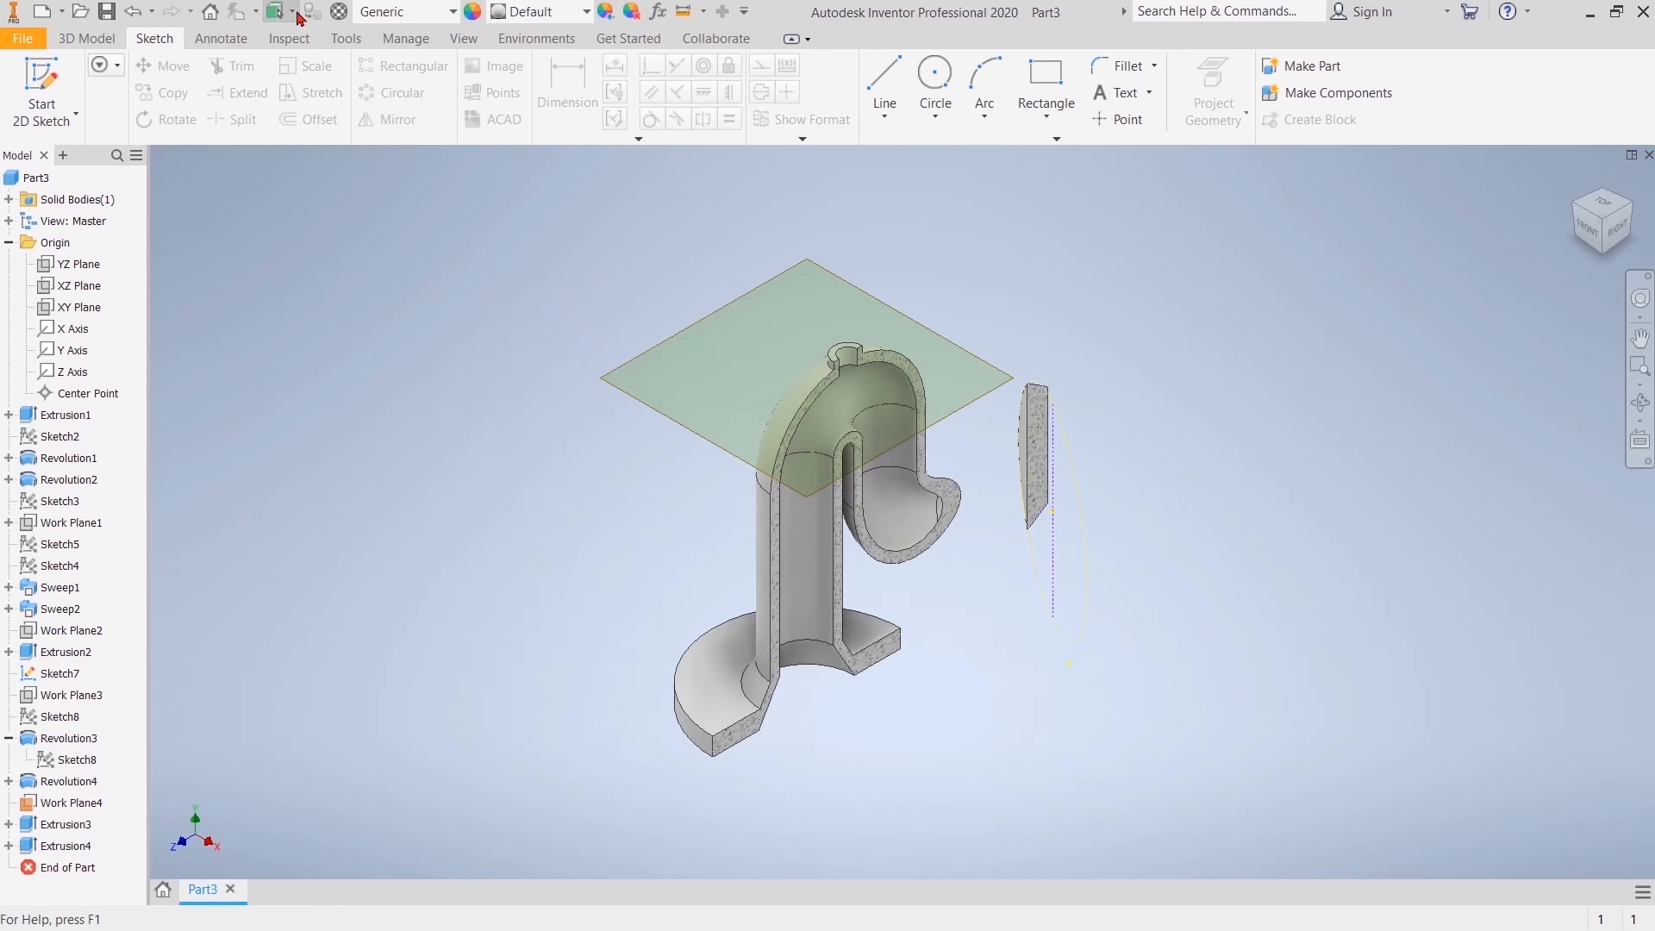
Step: End the half section view of the fitting
{"action": "left_click", "coordinate": [464, 38]}
{"action": "left_click", "coordinate": [276, 92]}
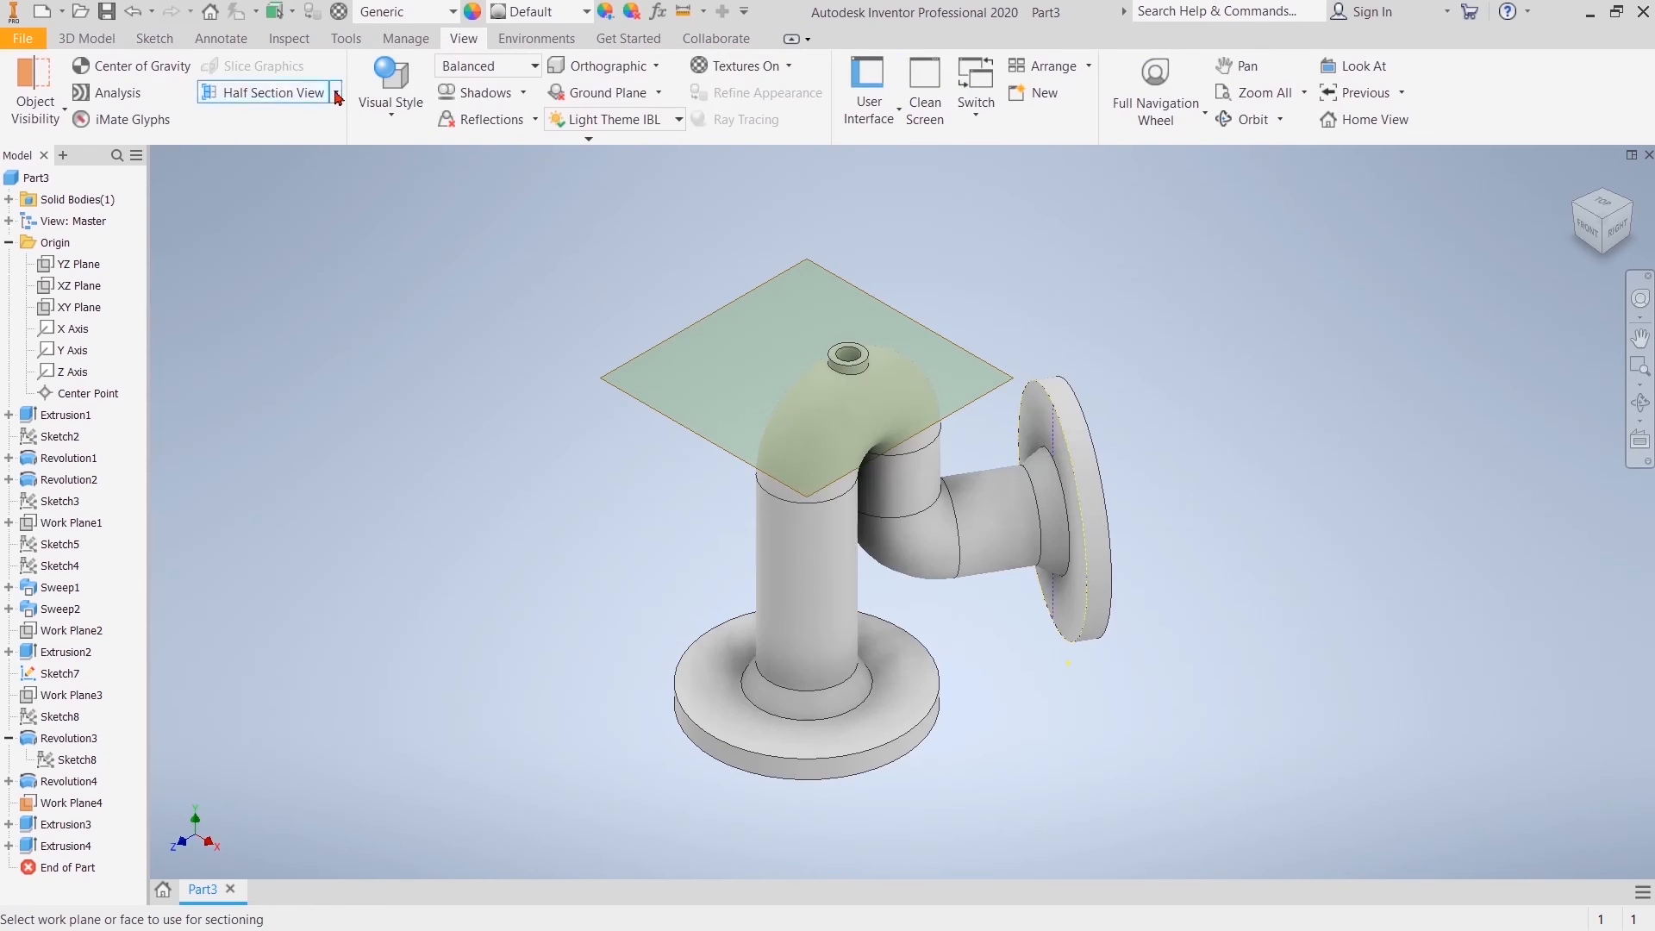
{"action": "left_click", "coordinate": [337, 93]}
{"action": "left_click", "coordinate": [310, 166]}
{"action": "right_click", "coordinate": [318, 161]}
{"action": "left_click", "coordinate": [353, 219]}
{"action": "right_click", "coordinate": [417, 328]}
{"action": "left_click", "coordinate": [406, 327]}
Step: Start a new 2D sketch on the upper face of the lower flange
{"action": "left_click", "coordinate": [105, 39]}
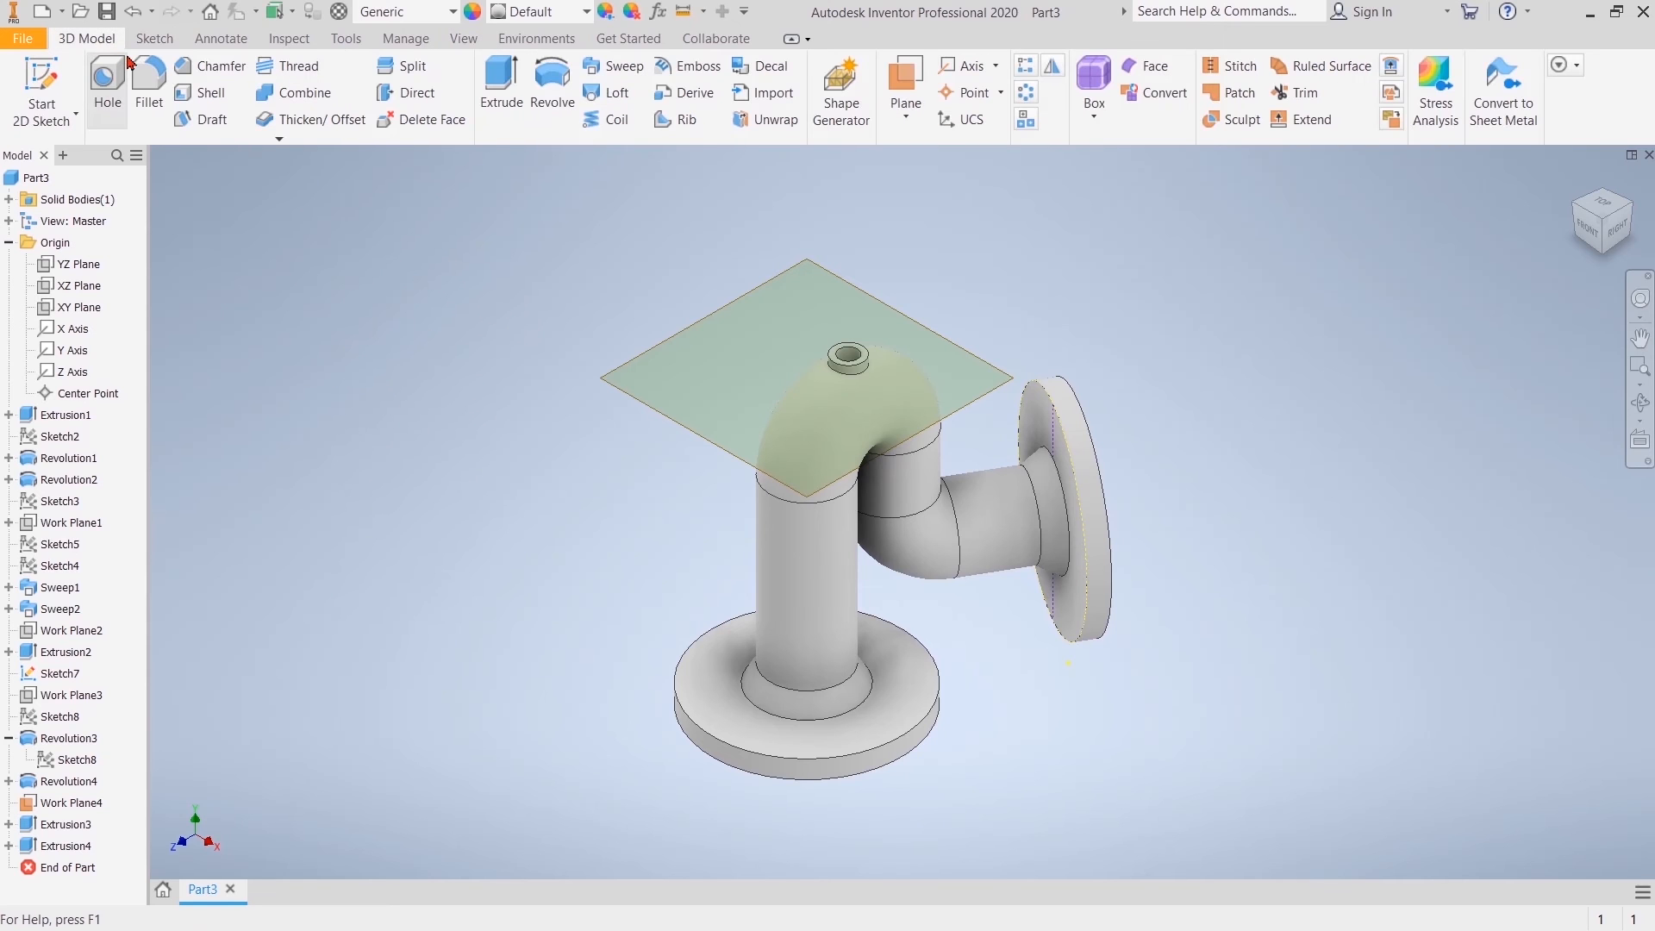
{"action": "left_click", "coordinate": [151, 39]}
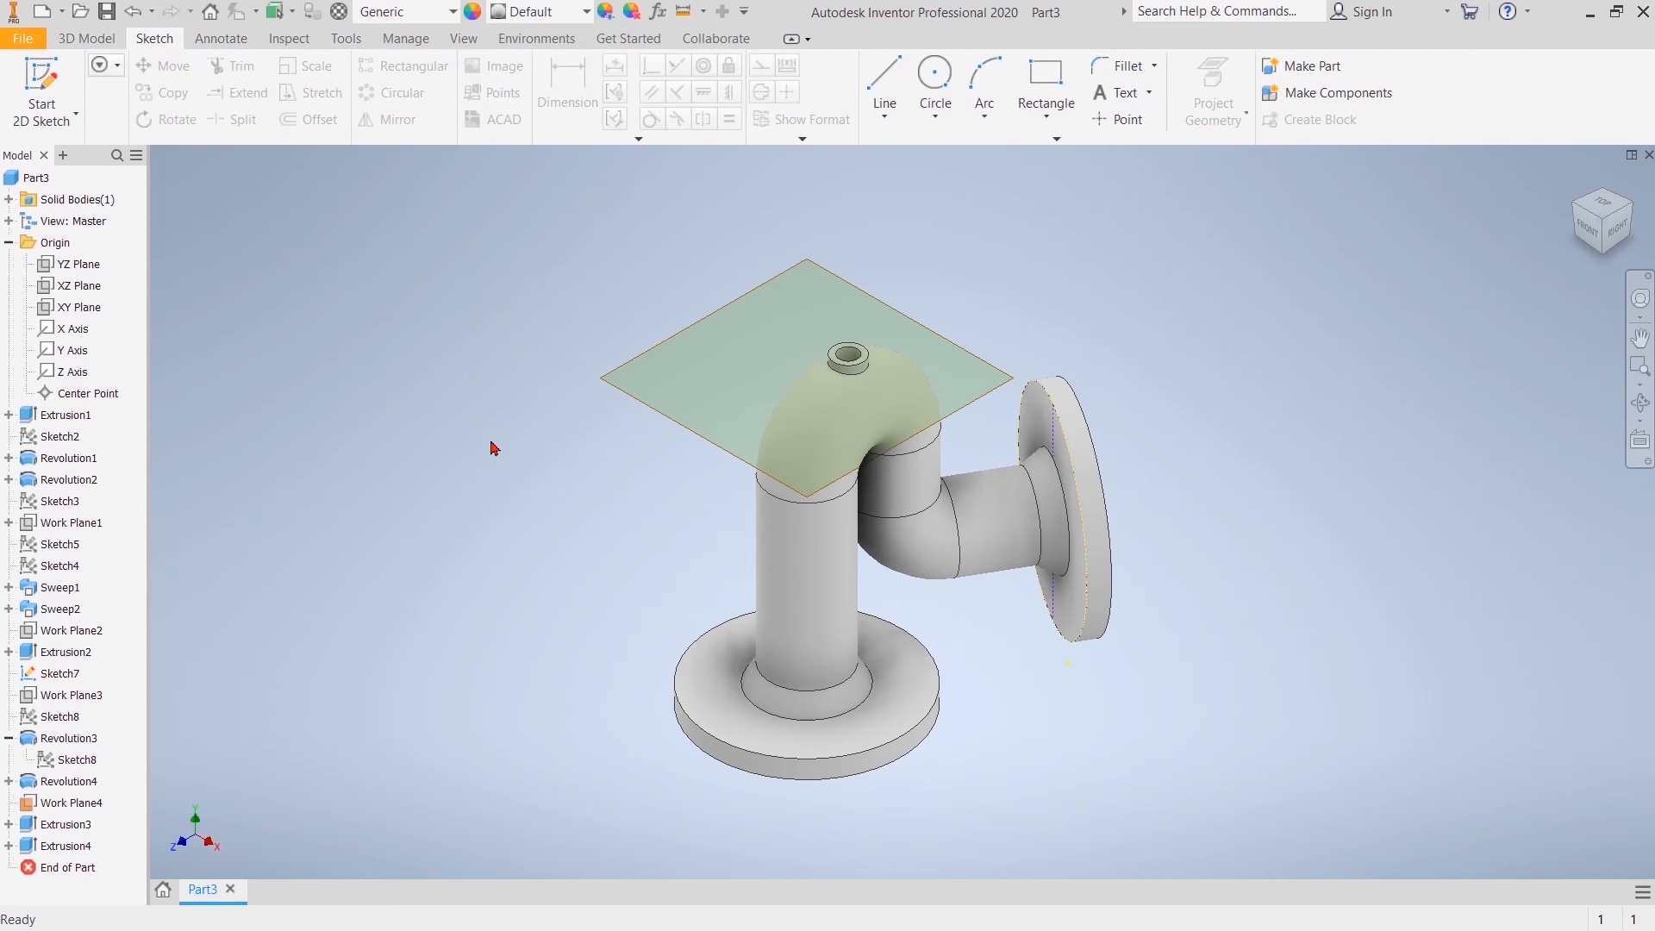
{"action": "left_click", "coordinate": [899, 705]}
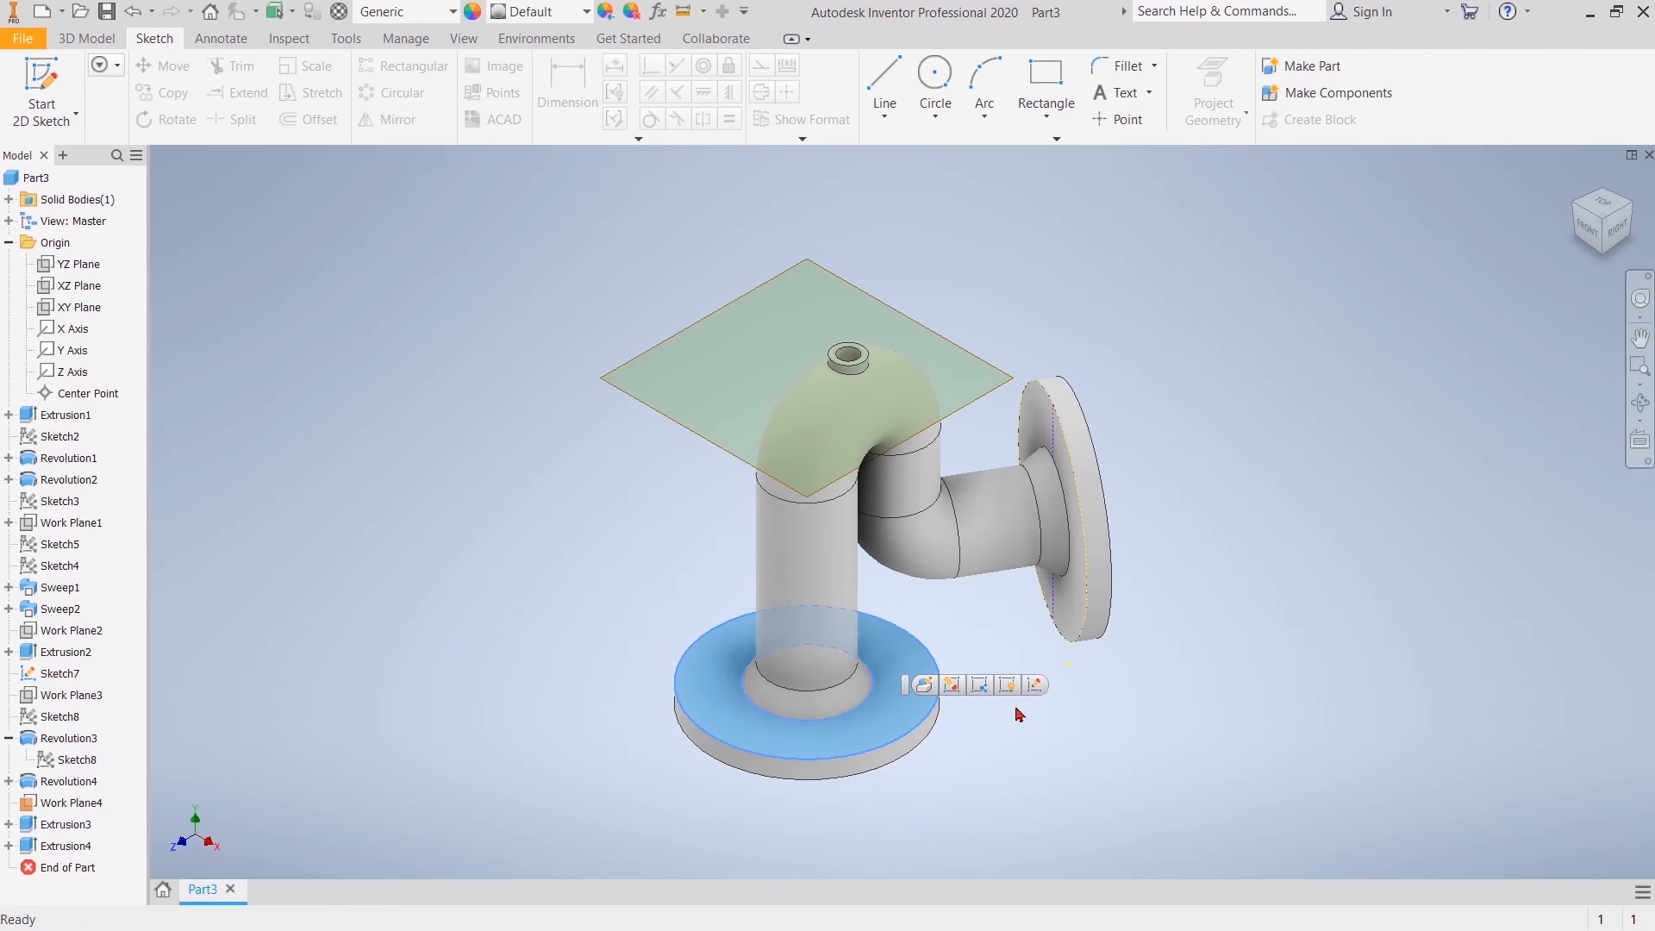
{"action": "left_click", "coordinate": [1037, 687]}
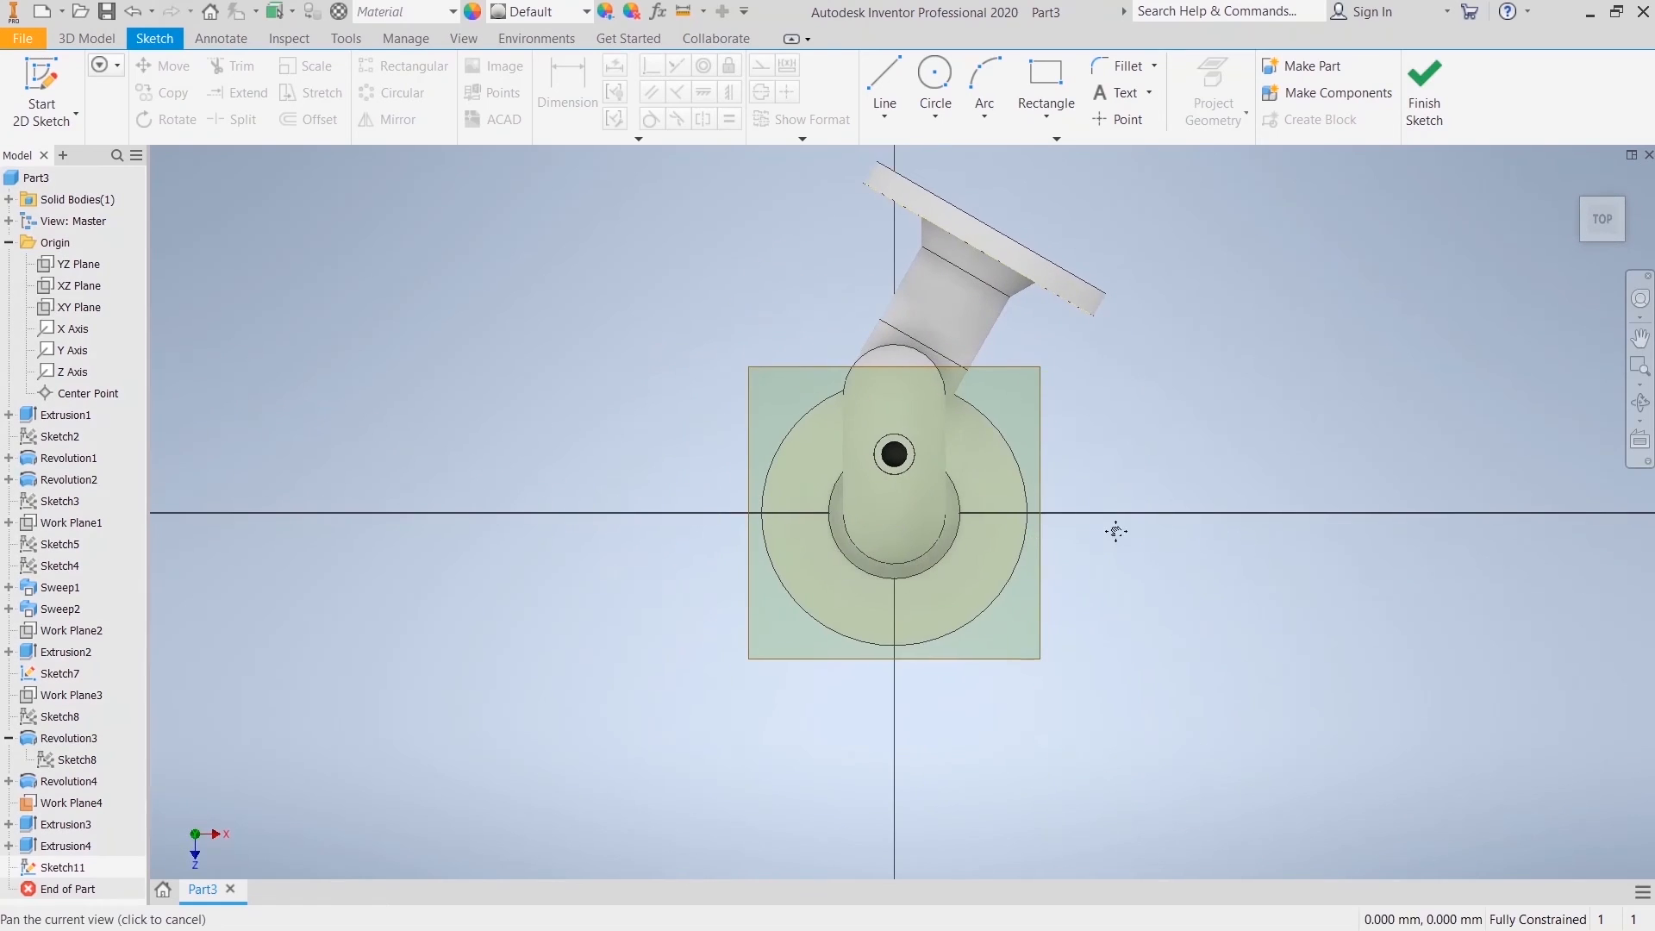
Step: Hide Work Plane4, which covers the flange in the top view
{"action": "right_click", "coordinate": [957, 399]}
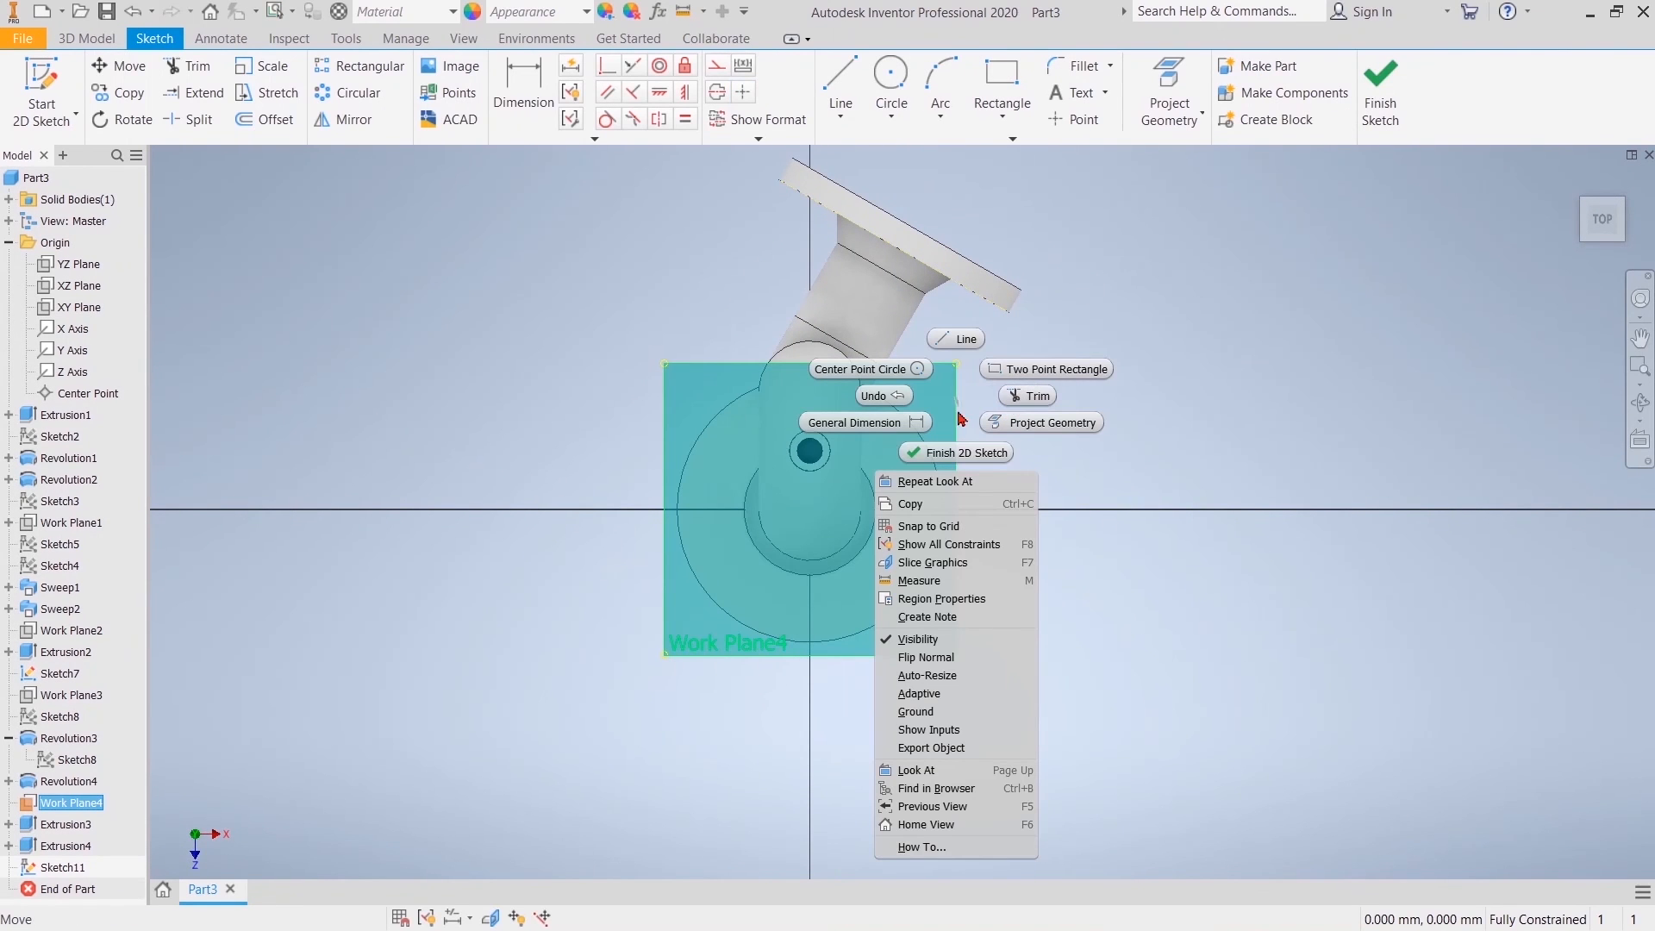
{"action": "left_click", "coordinate": [1044, 528]}
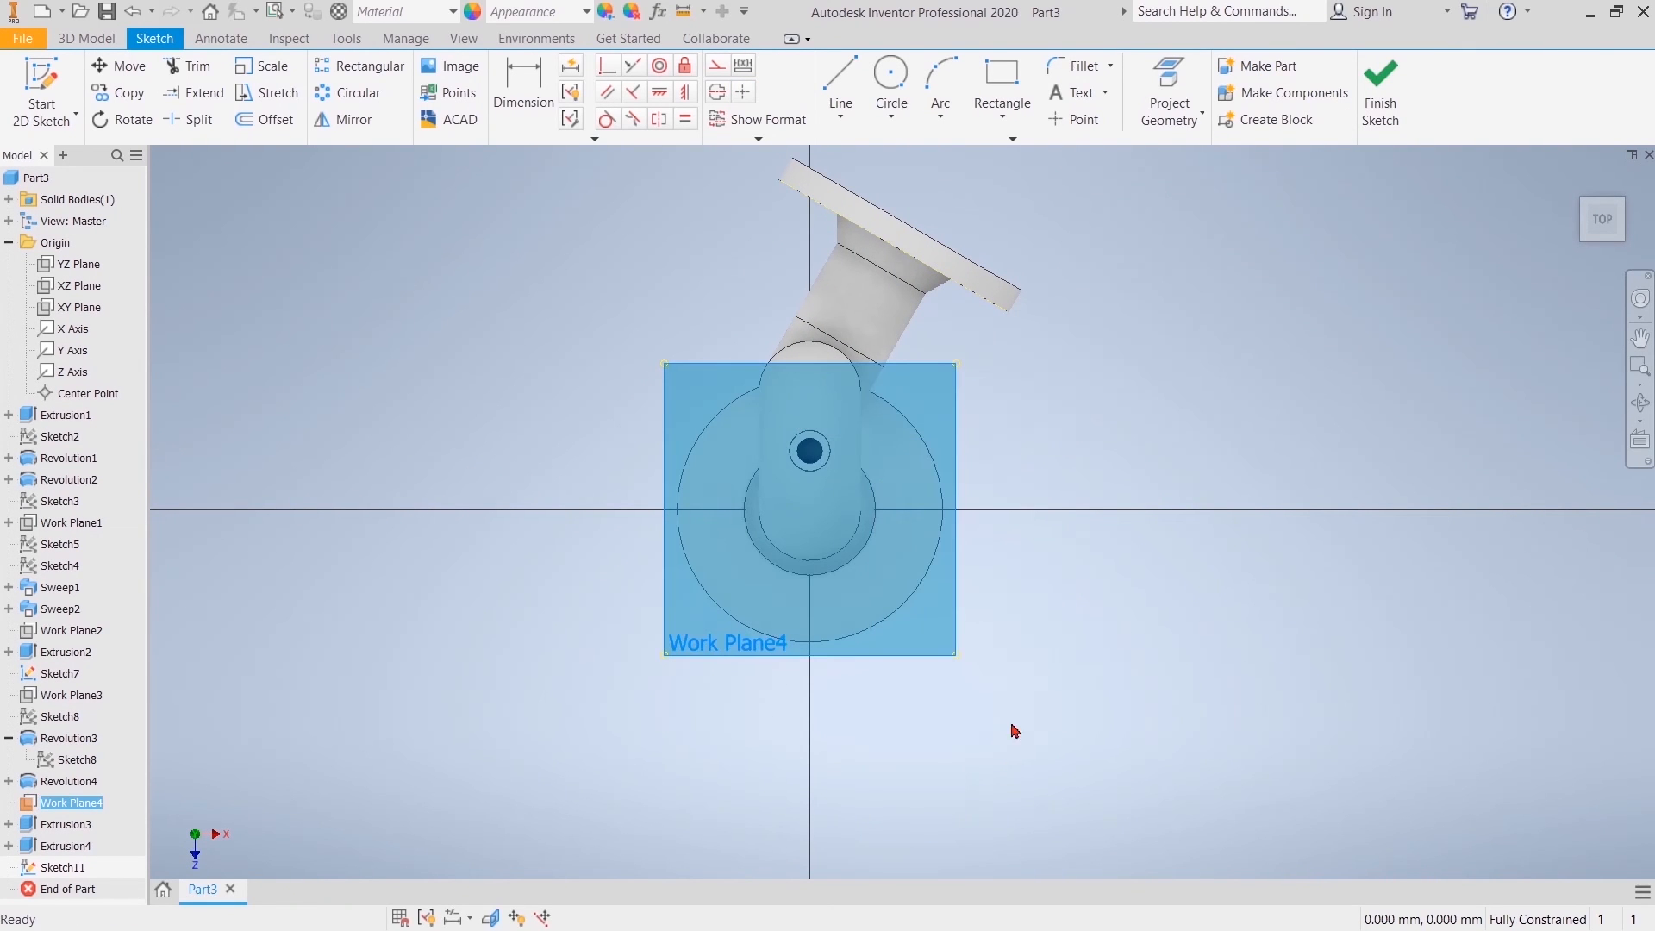
{"action": "left_click", "coordinate": [270, 736]}
{"action": "right_click", "coordinate": [73, 803]}
{"action": "left_click", "coordinate": [121, 761]}
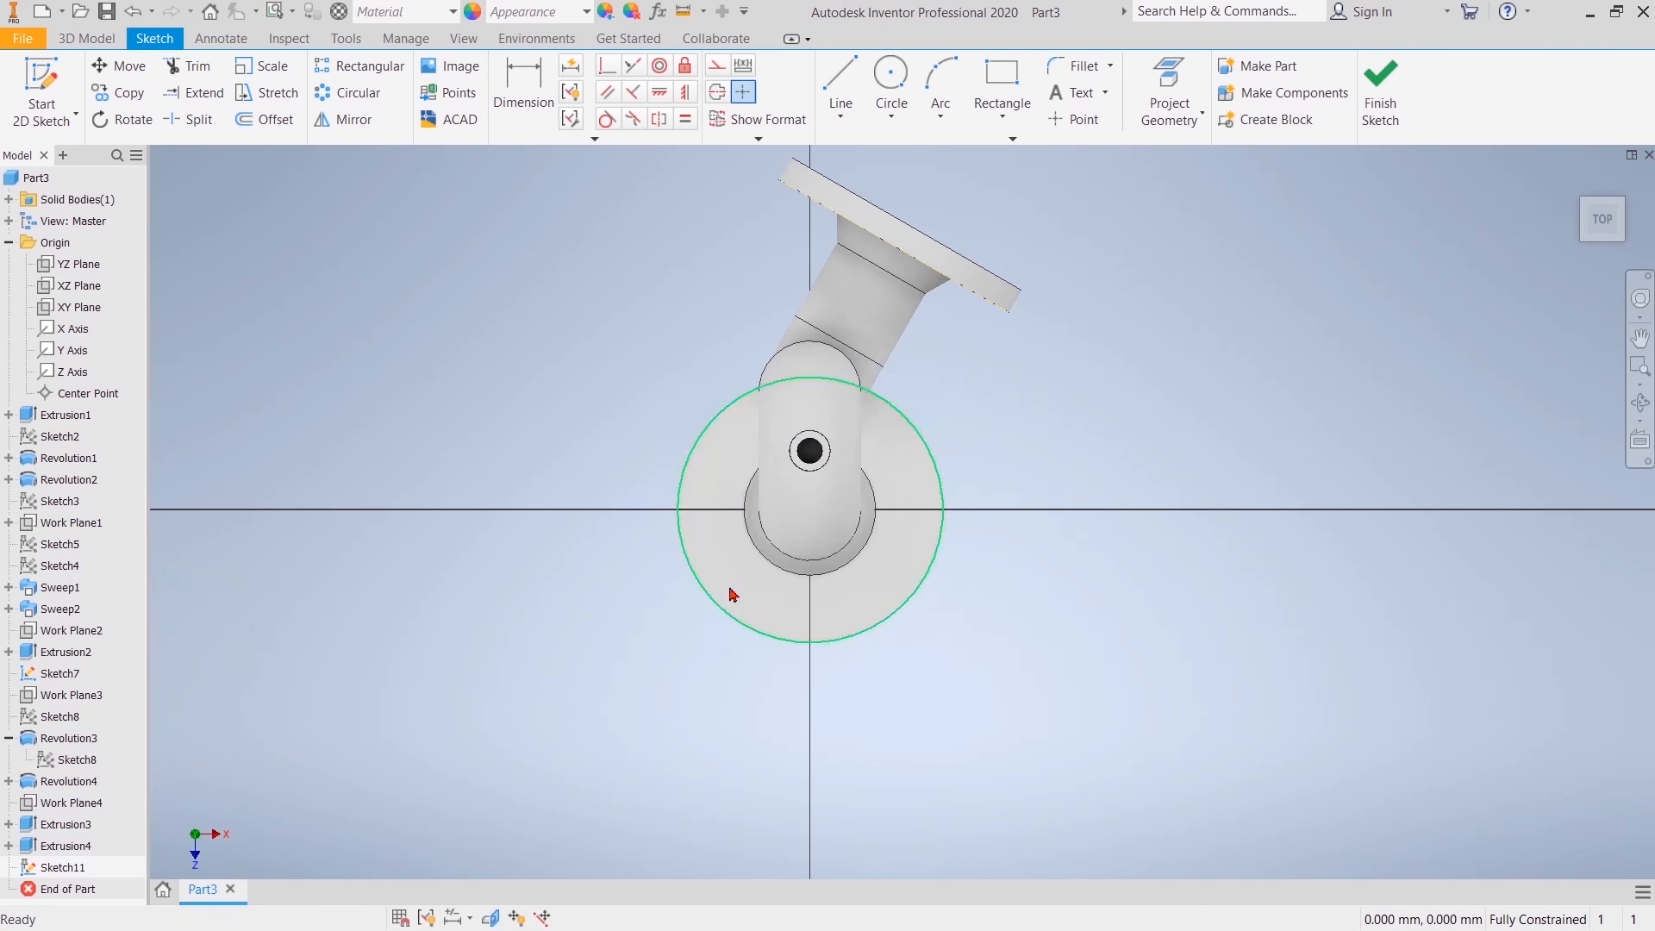
Step: Sketch a 45 mm diameter circle centred on the lower flange and convert it to construction geometry
{"action": "left_click", "coordinate": [892, 78]}
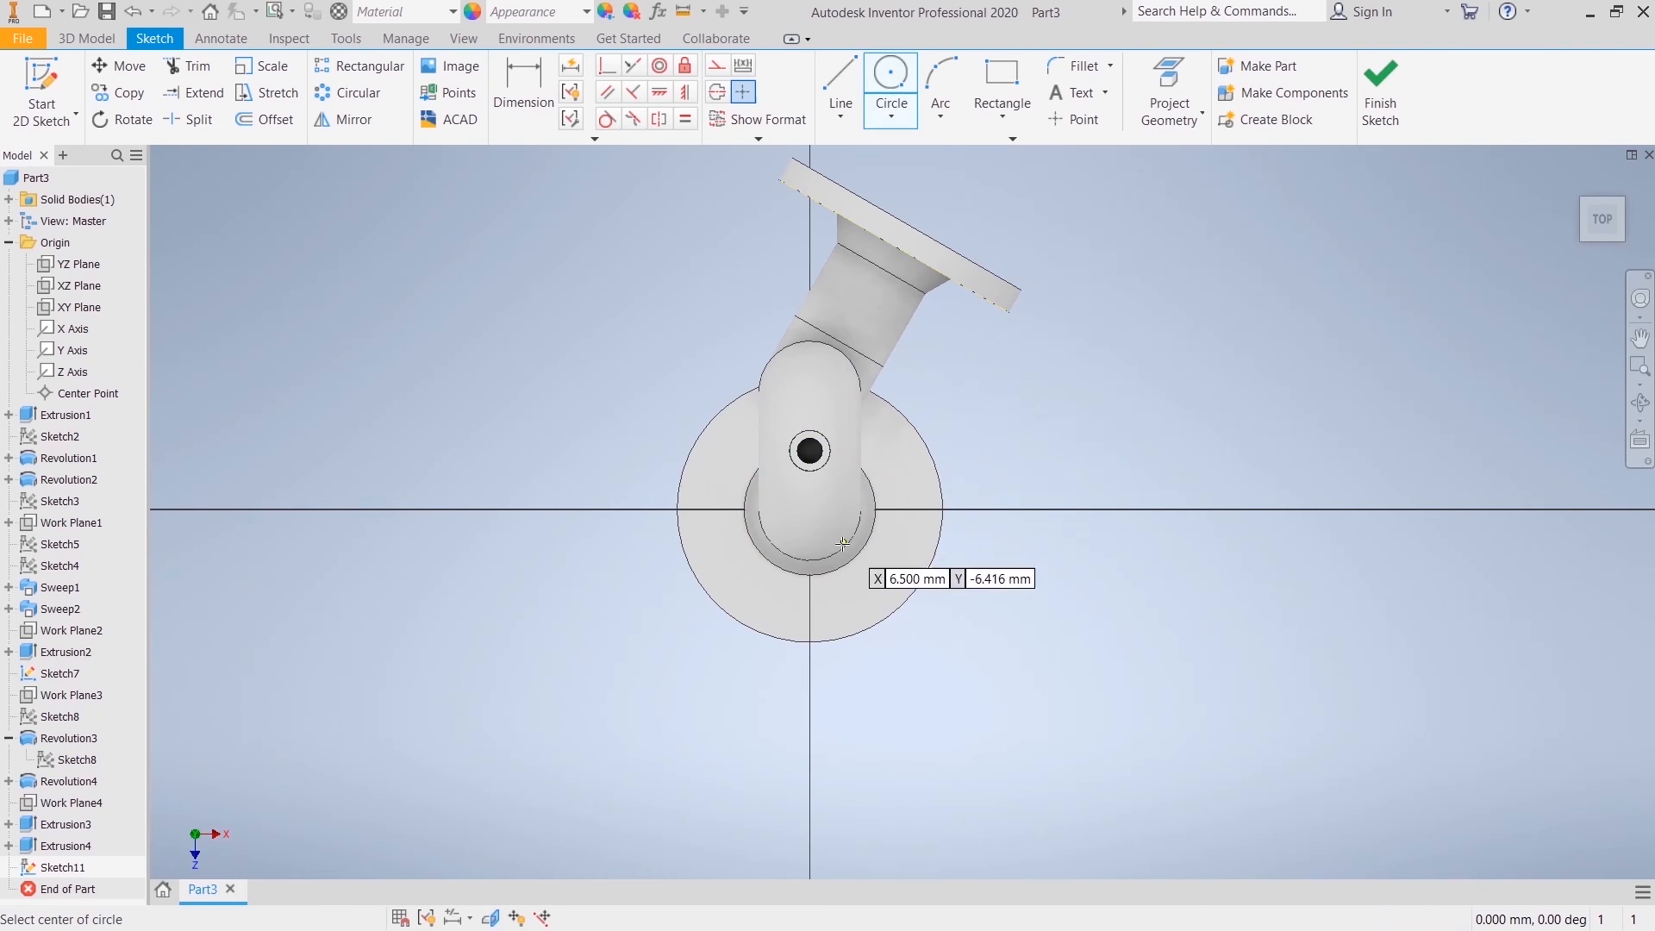
{"action": "left_click", "coordinate": [810, 511]}
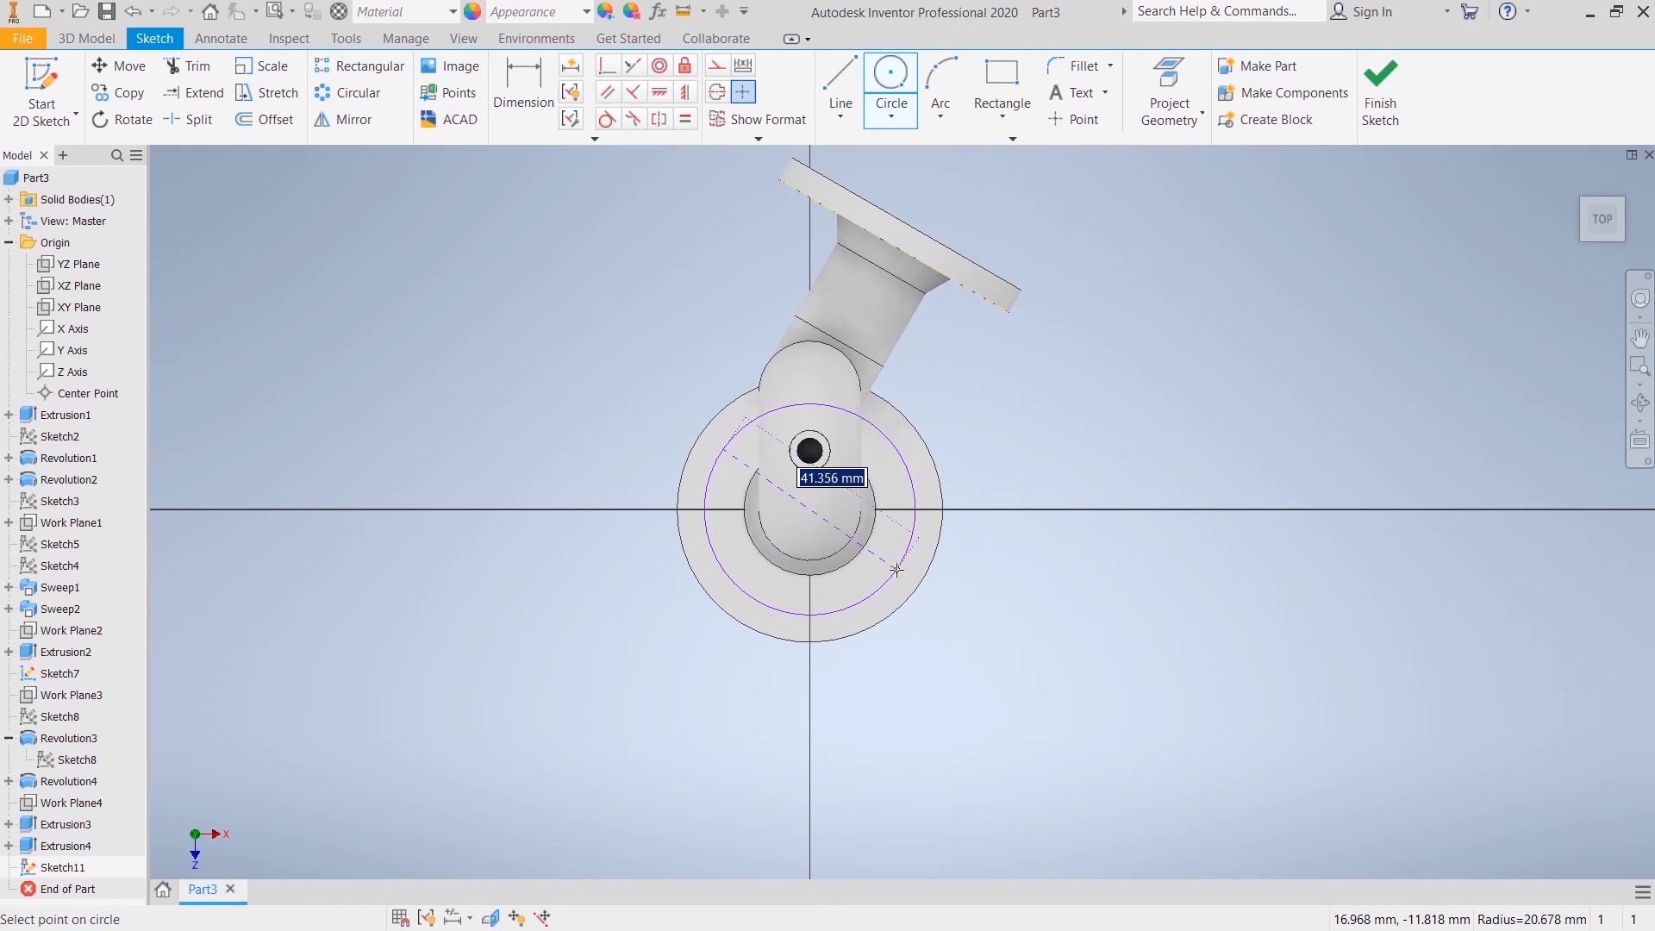
{"action": "key", "text": "Return"}
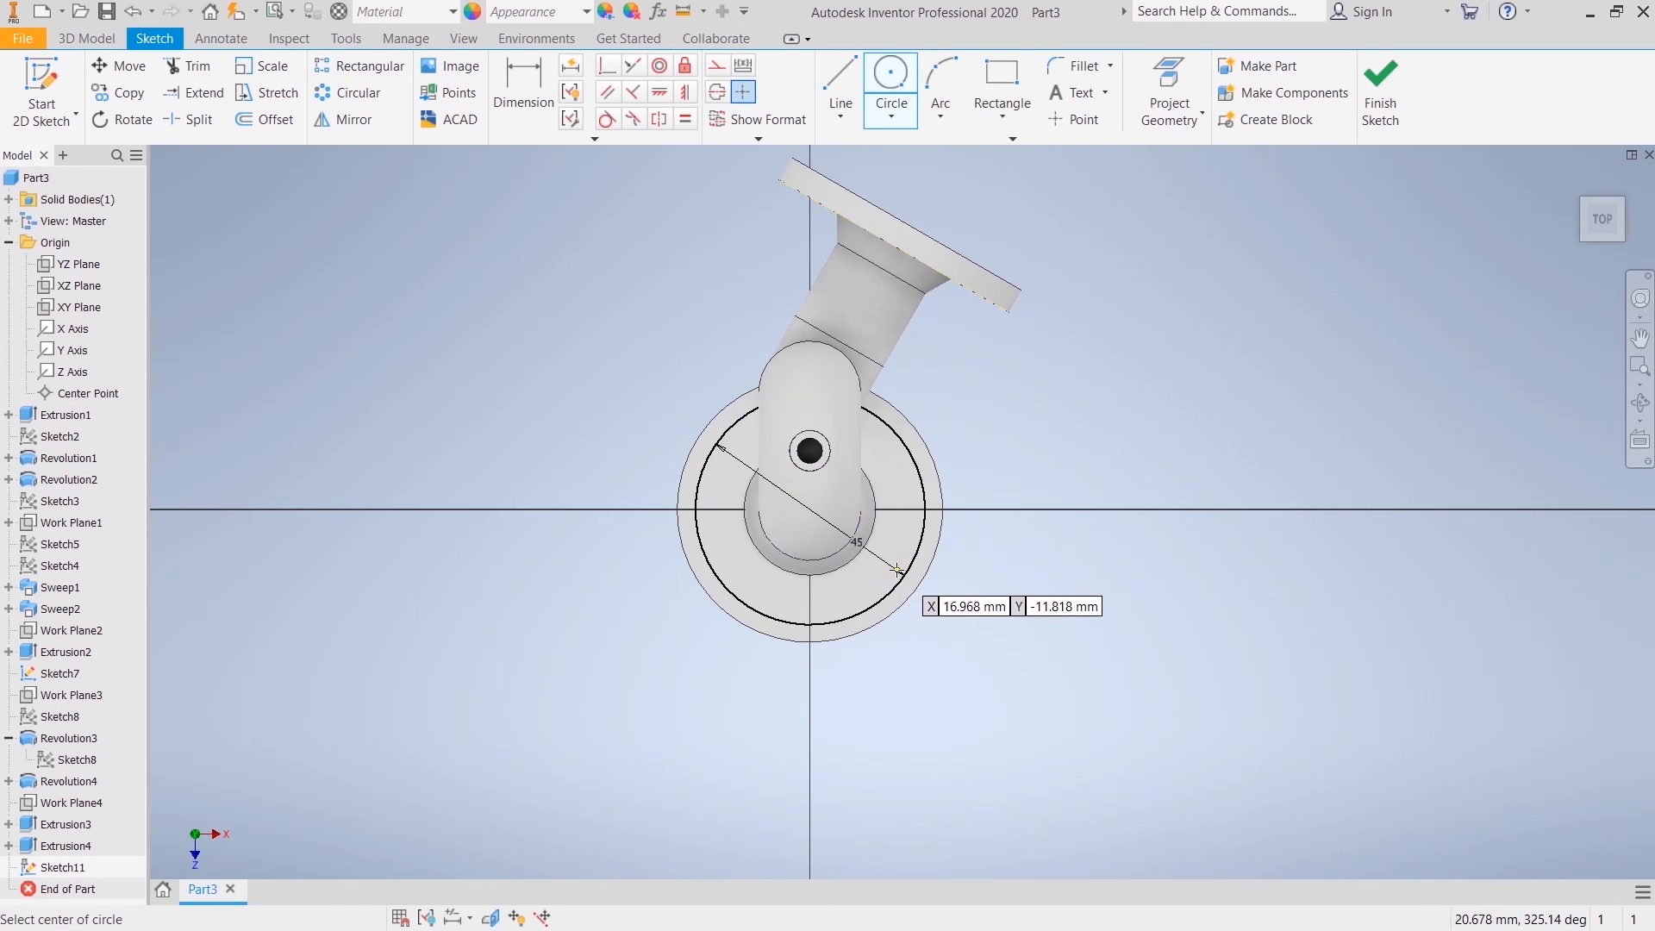
{"action": "right_click", "coordinate": [517, 383]}
{"action": "left_click", "coordinate": [406, 362]}
{"action": "right_click", "coordinate": [720, 582]}
{"action": "left_click", "coordinate": [793, 573]}
Step: Sketch a 4 mm diameter circle on the 45 mm construction circle, directly below the flange centre
{"action": "left_click", "coordinate": [895, 89]}
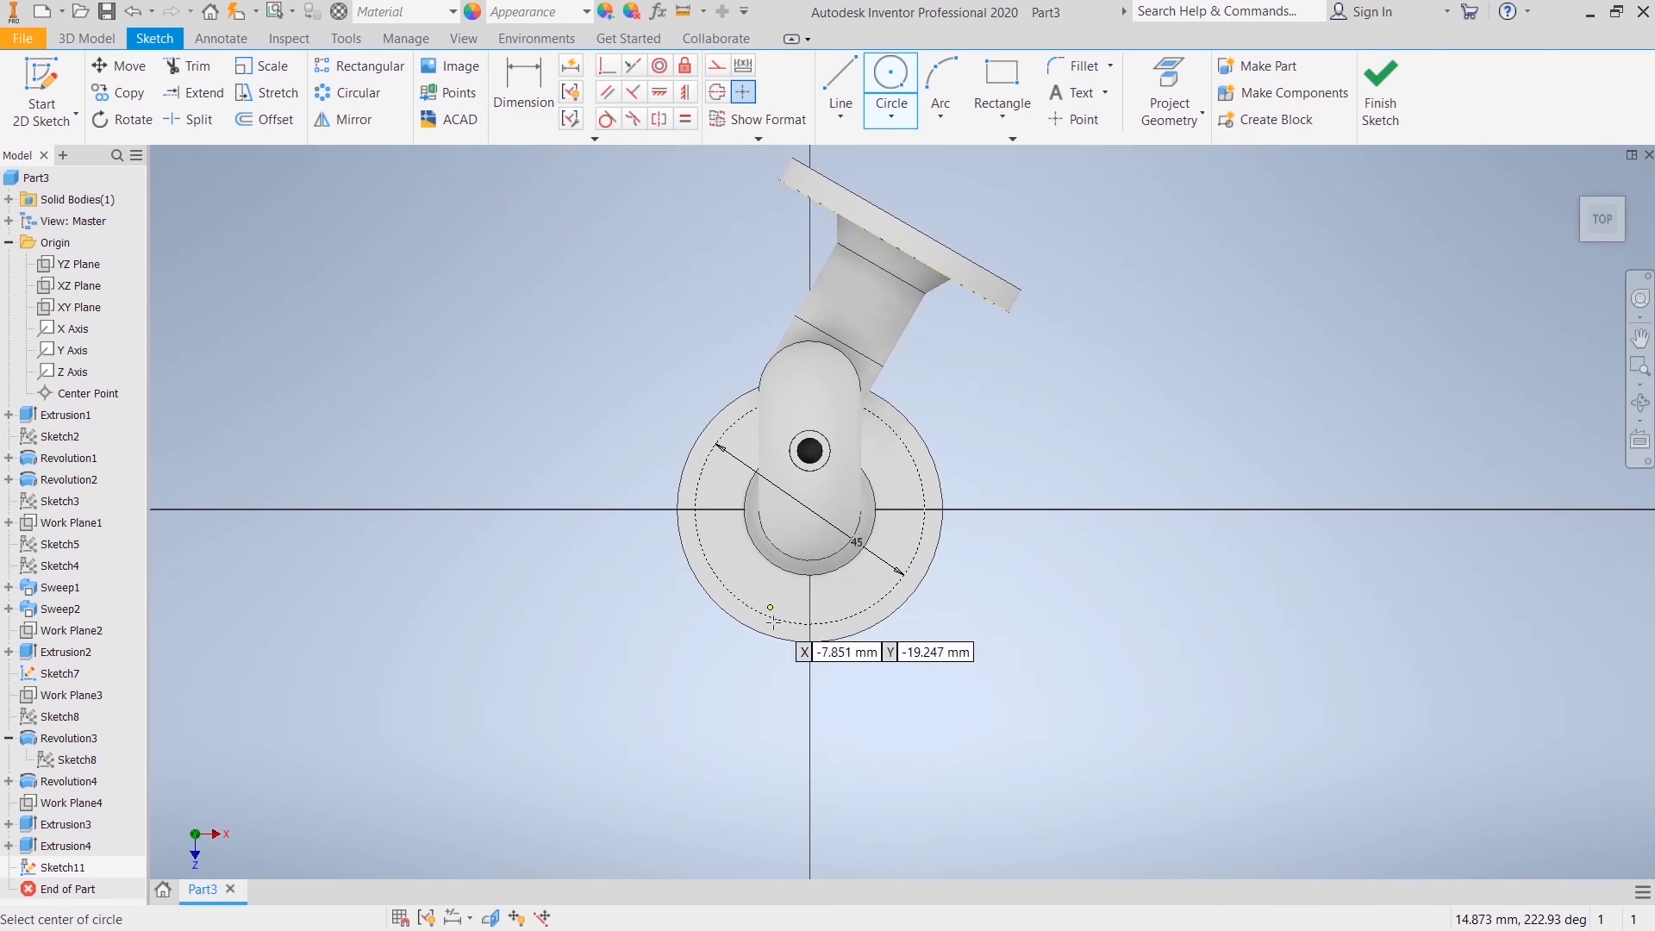
{"action": "scroll", "coordinate": [772, 620], "scroll_direction": "down", "scroll_amount": 6}
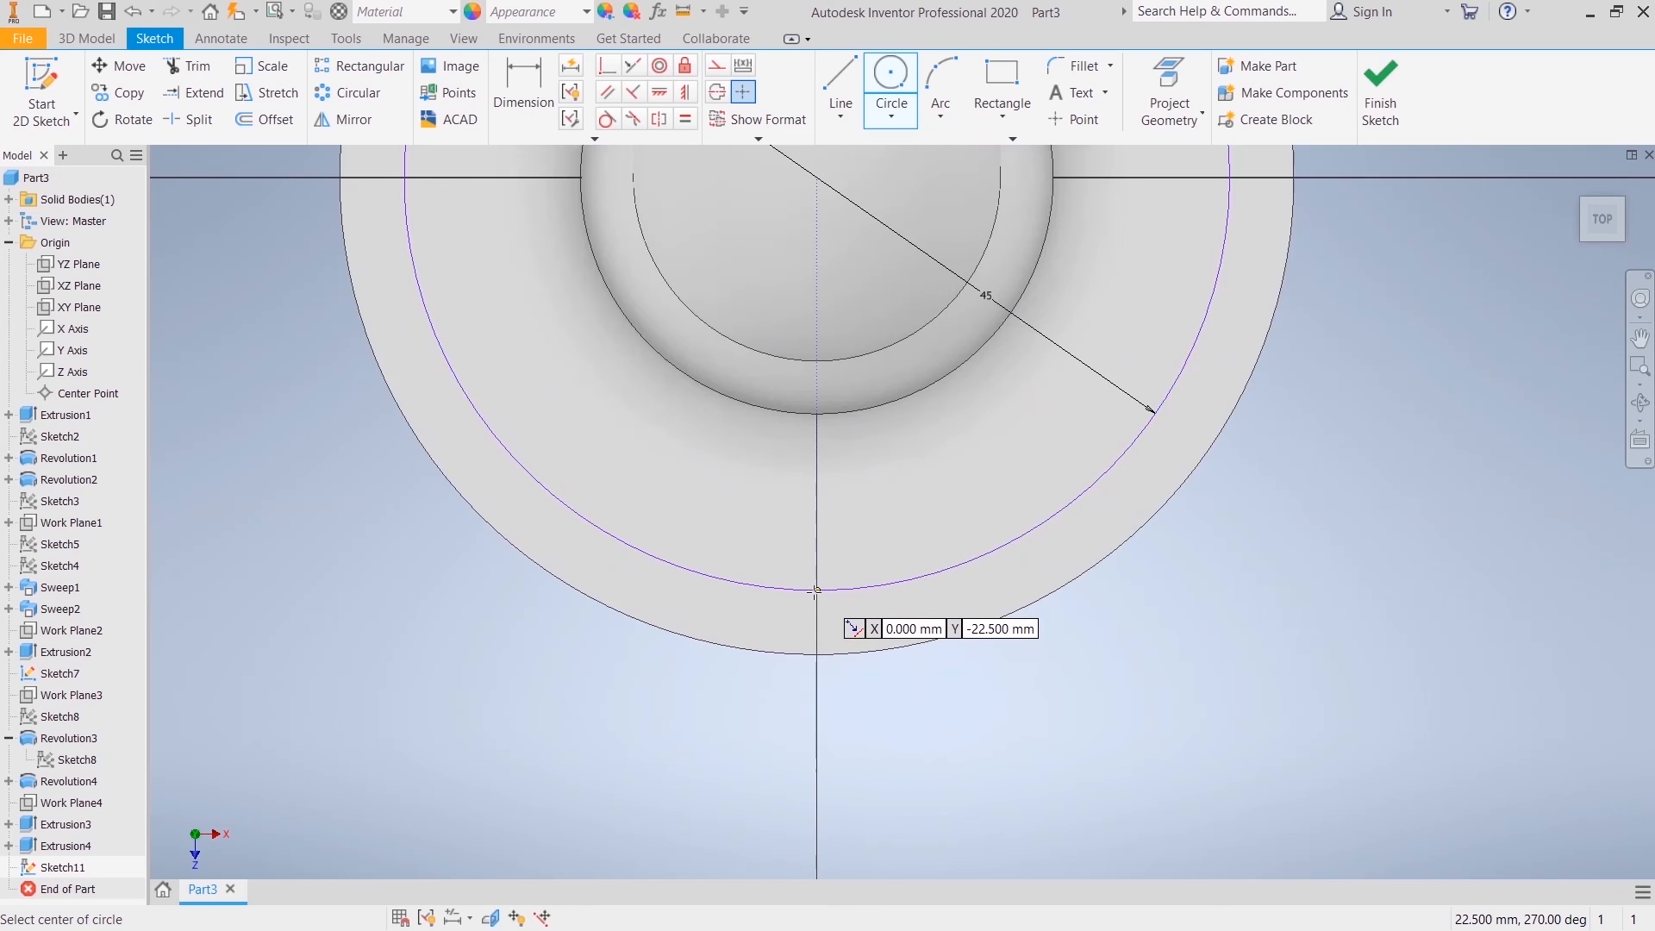
{"action": "left_click", "coordinate": [819, 592]}
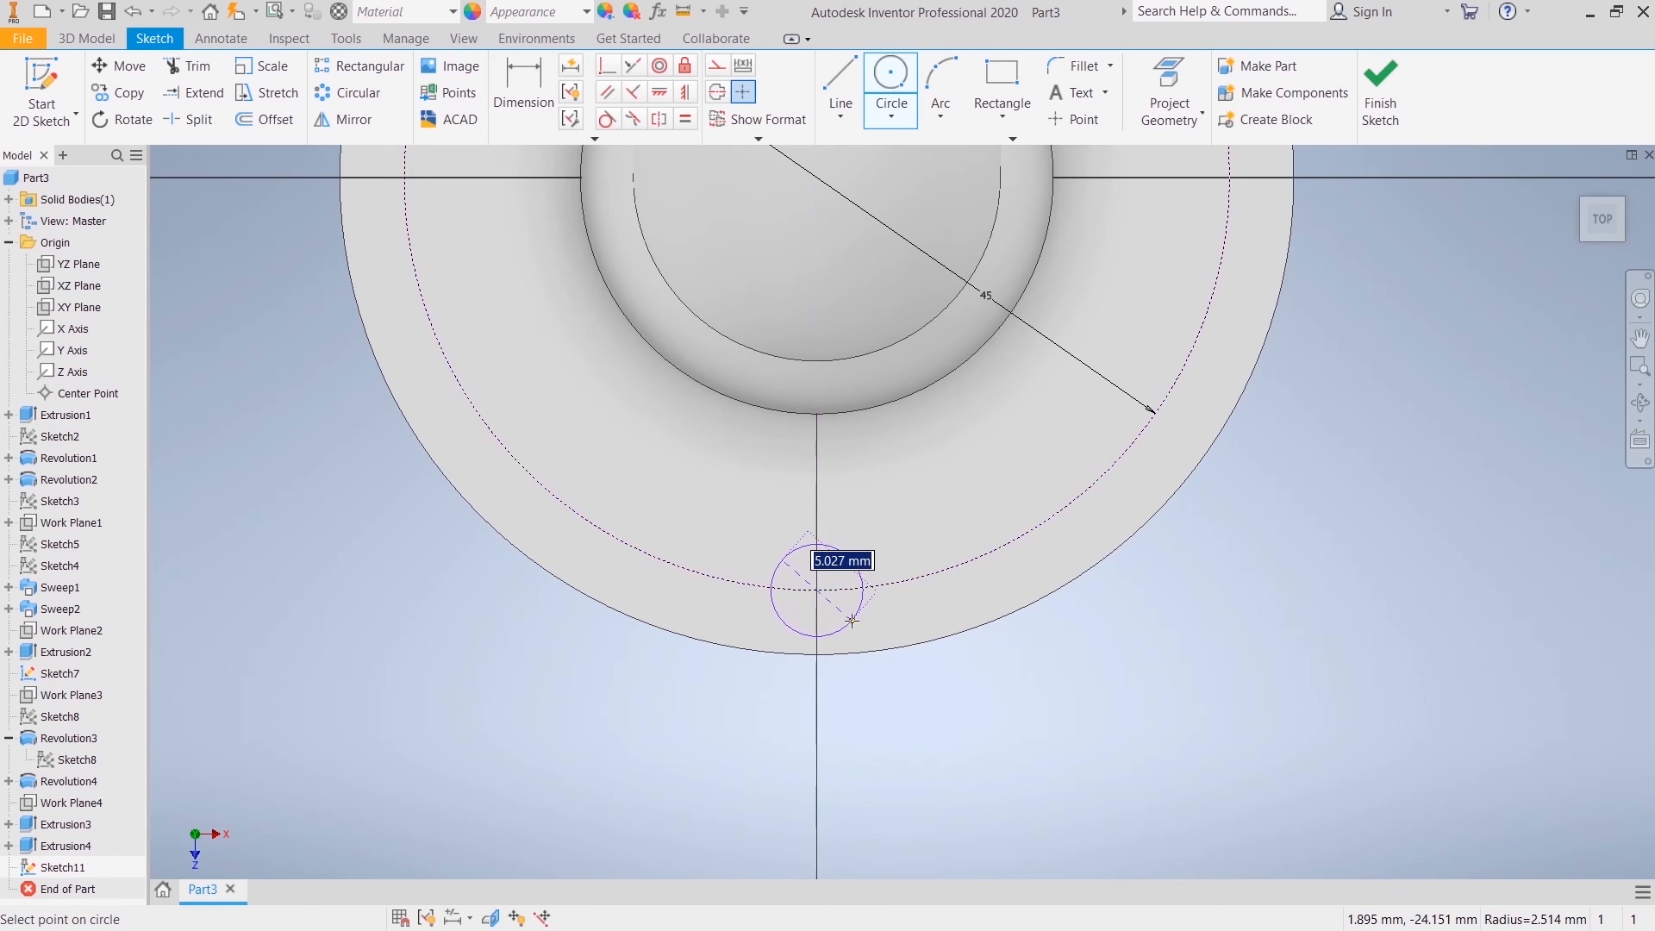
{"action": "type", "text": "4"}
{"action": "key", "text": "Return"}
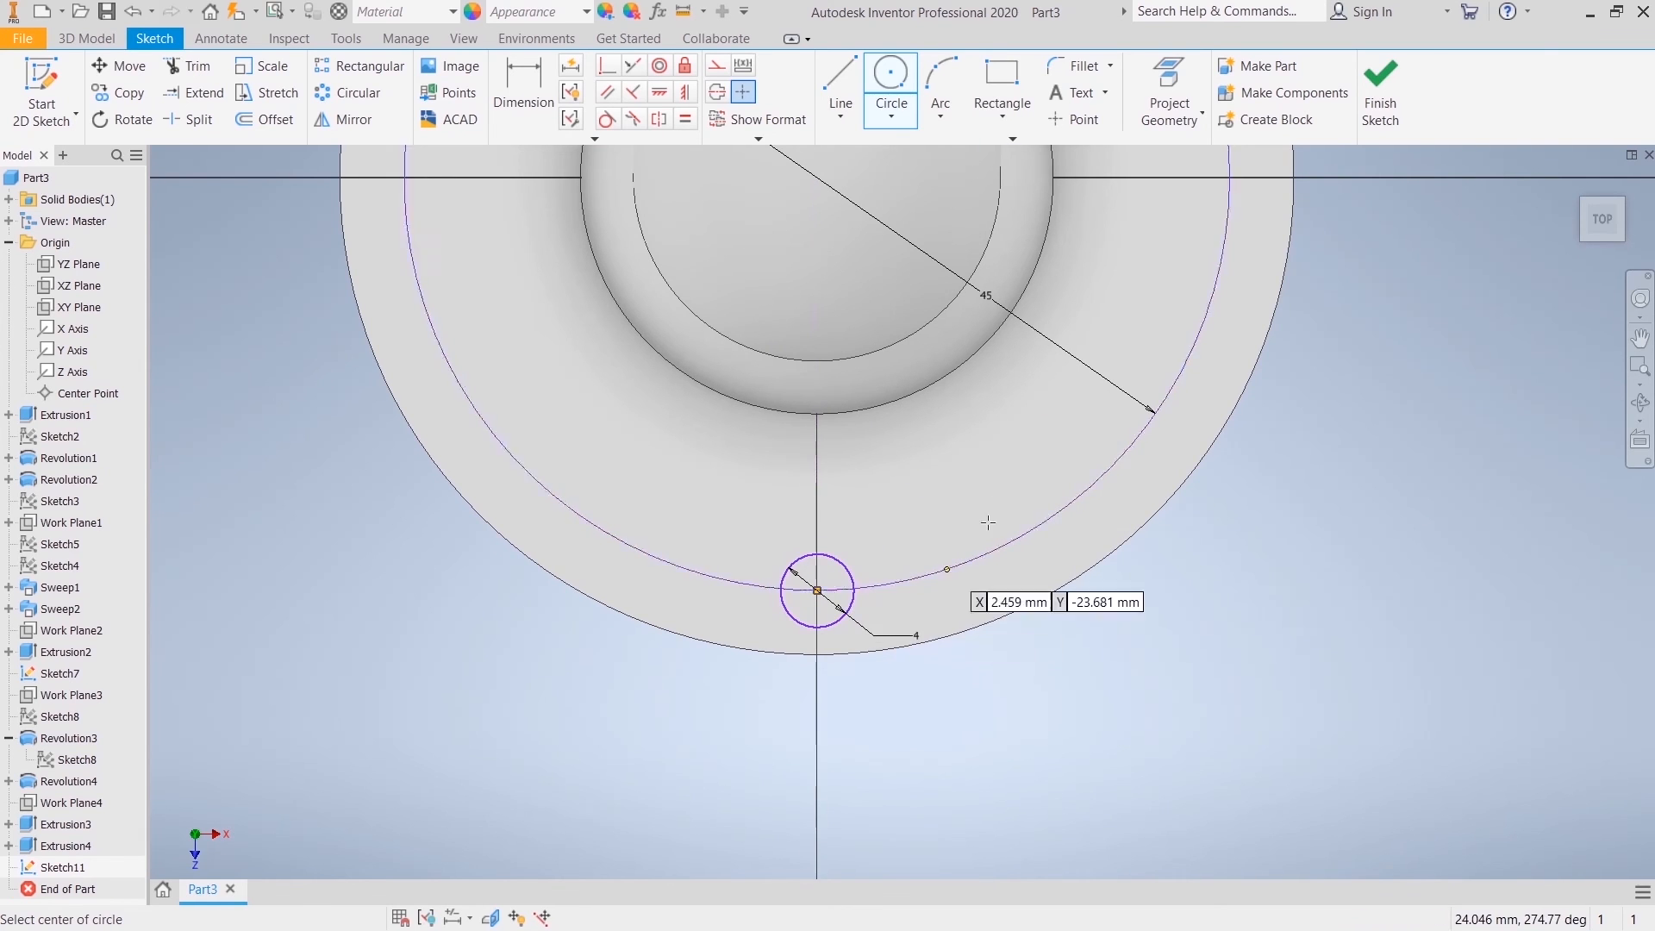
{"action": "right_click", "coordinate": [915, 473]}
{"action": "left_click", "coordinate": [982, 474]}
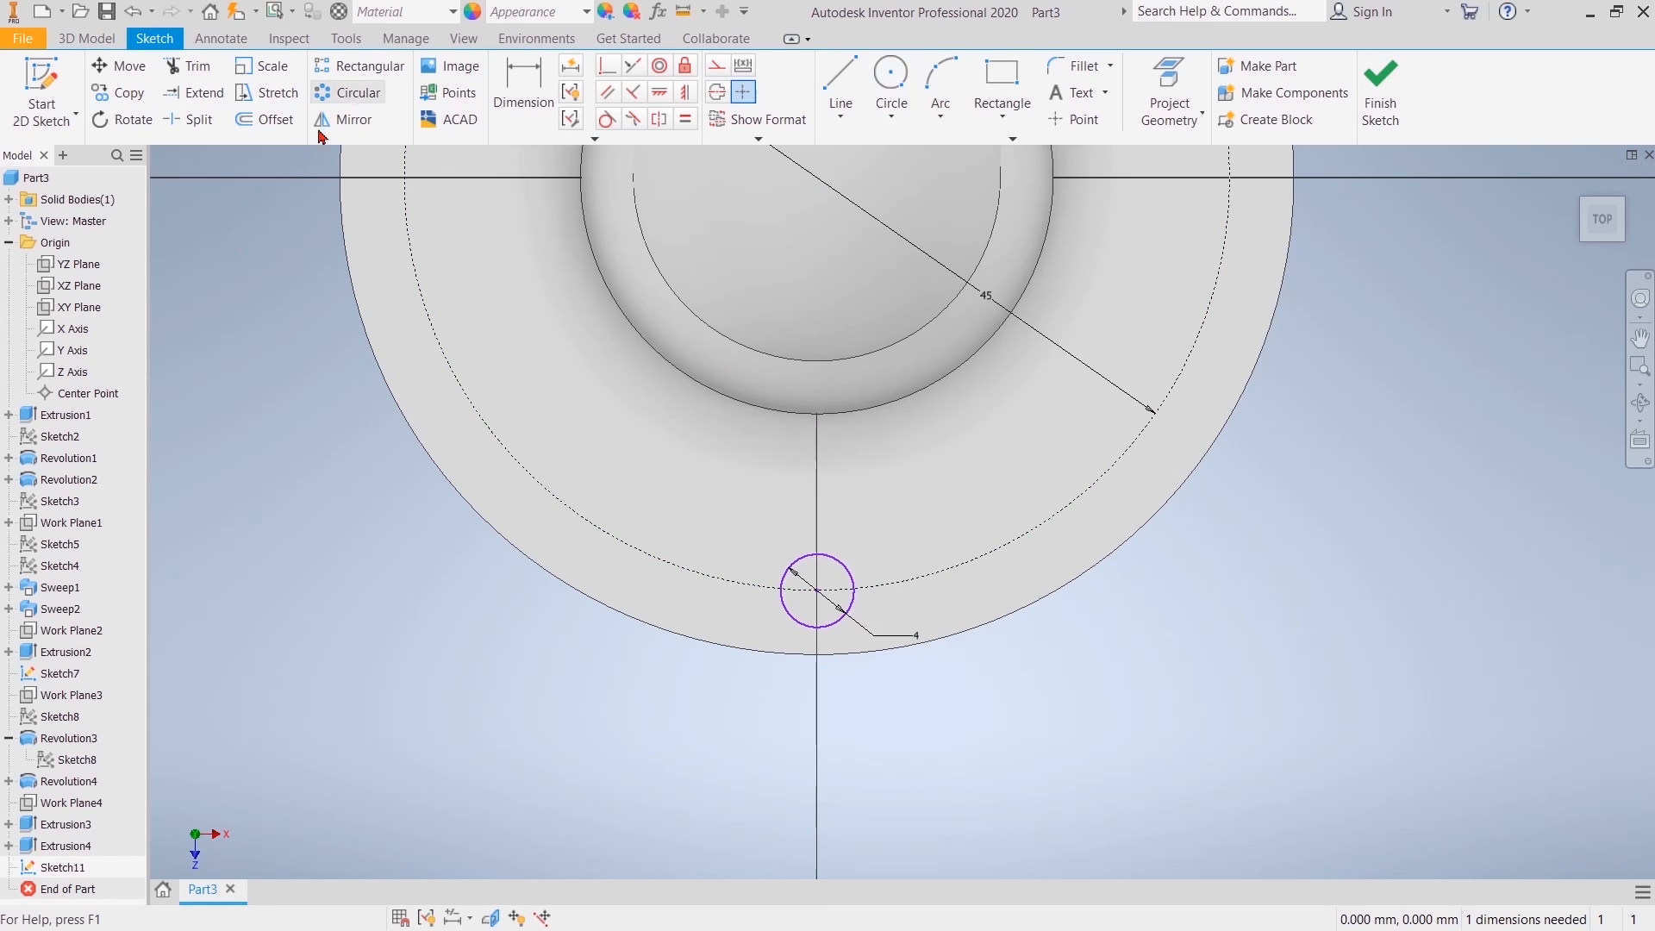
Step: Pattern the 4 mm circle circularly about the flange centre with 4 instances over 360 degrees
{"action": "left_click", "coordinate": [348, 93]}
{"action": "left_click", "coordinate": [794, 632]}
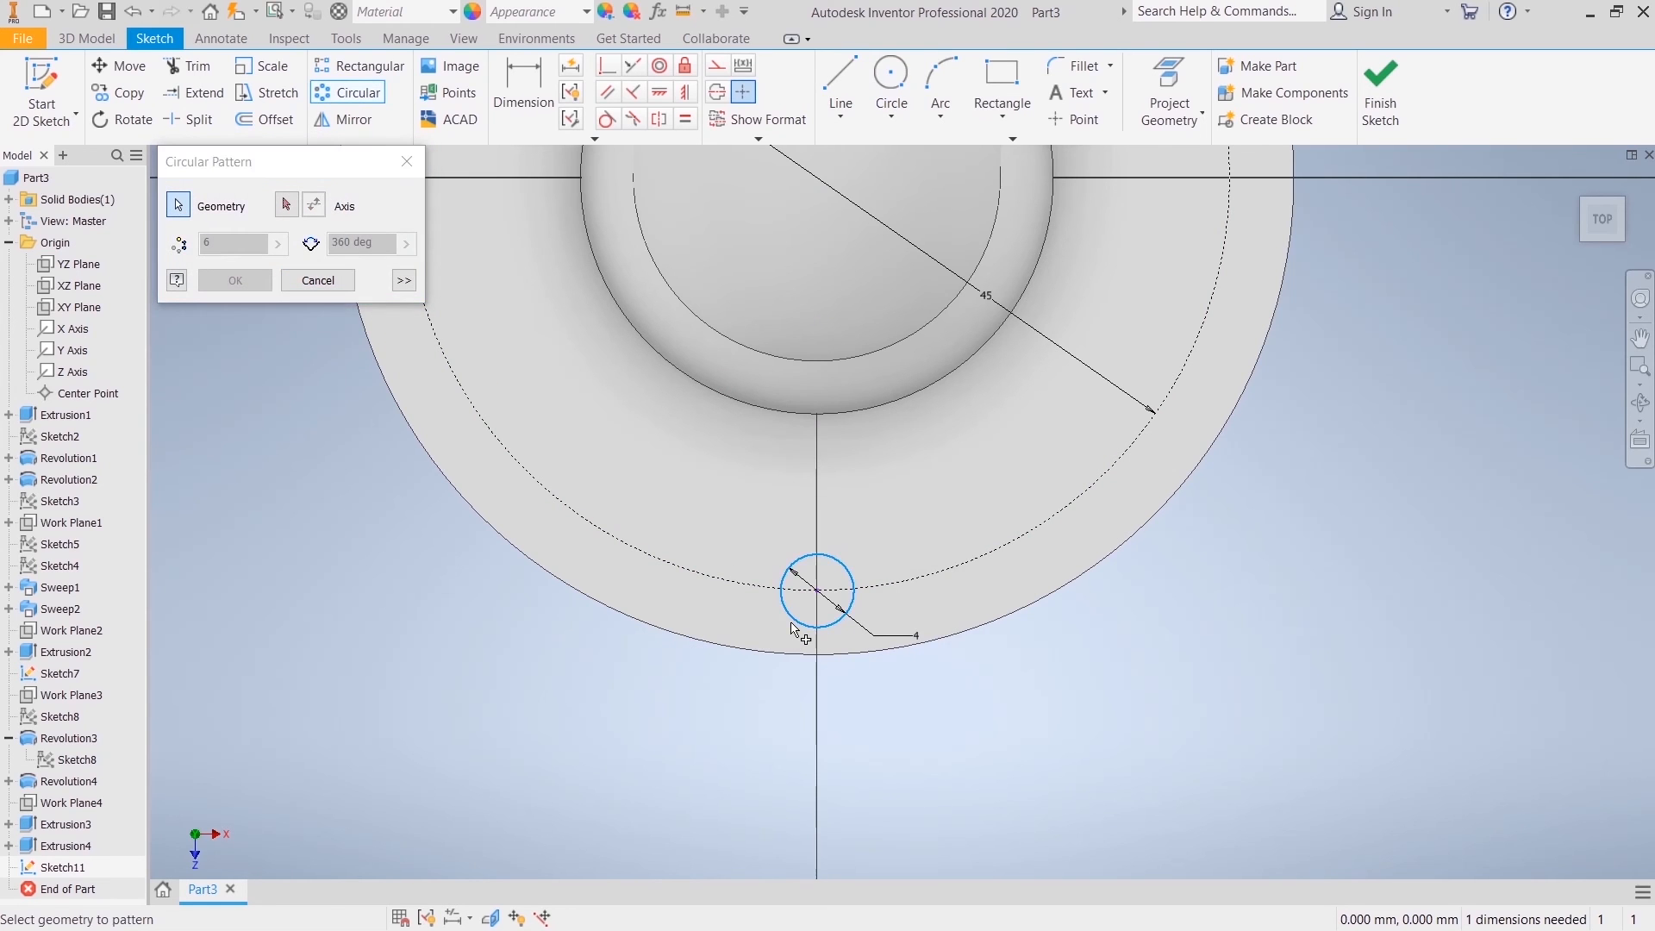
{"action": "middle_click_drag", "start_coordinate": [644, 462], "coordinate": [458, 653]}
{"action": "left_click", "coordinate": [286, 205]}
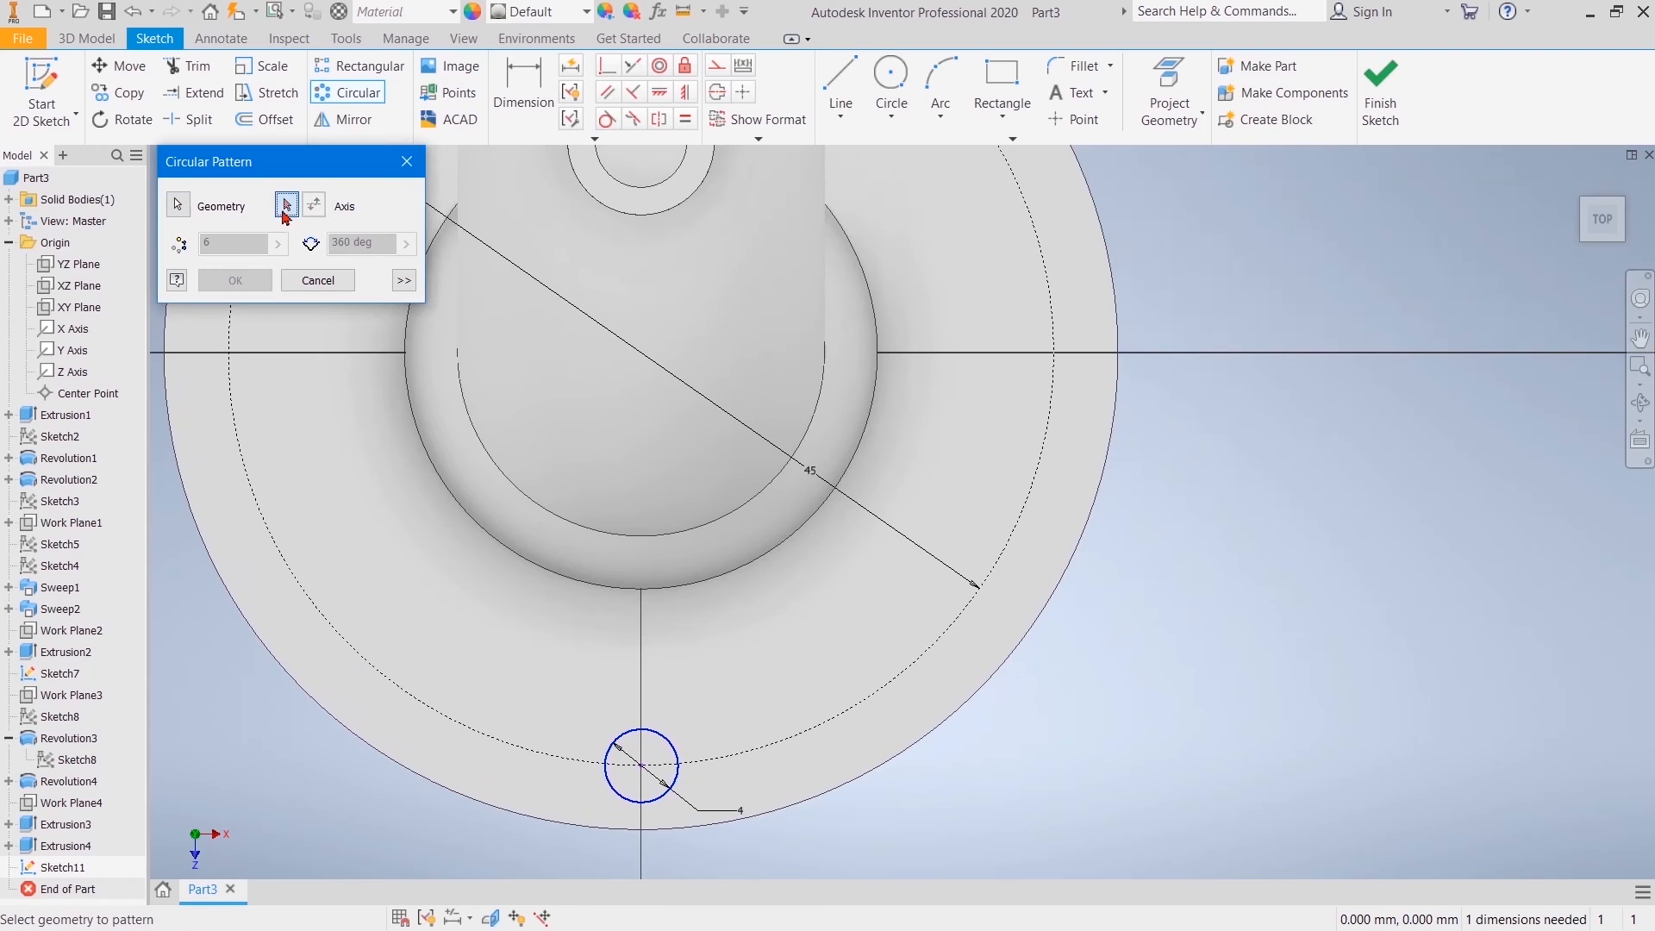
{"action": "left_click", "coordinate": [647, 358]}
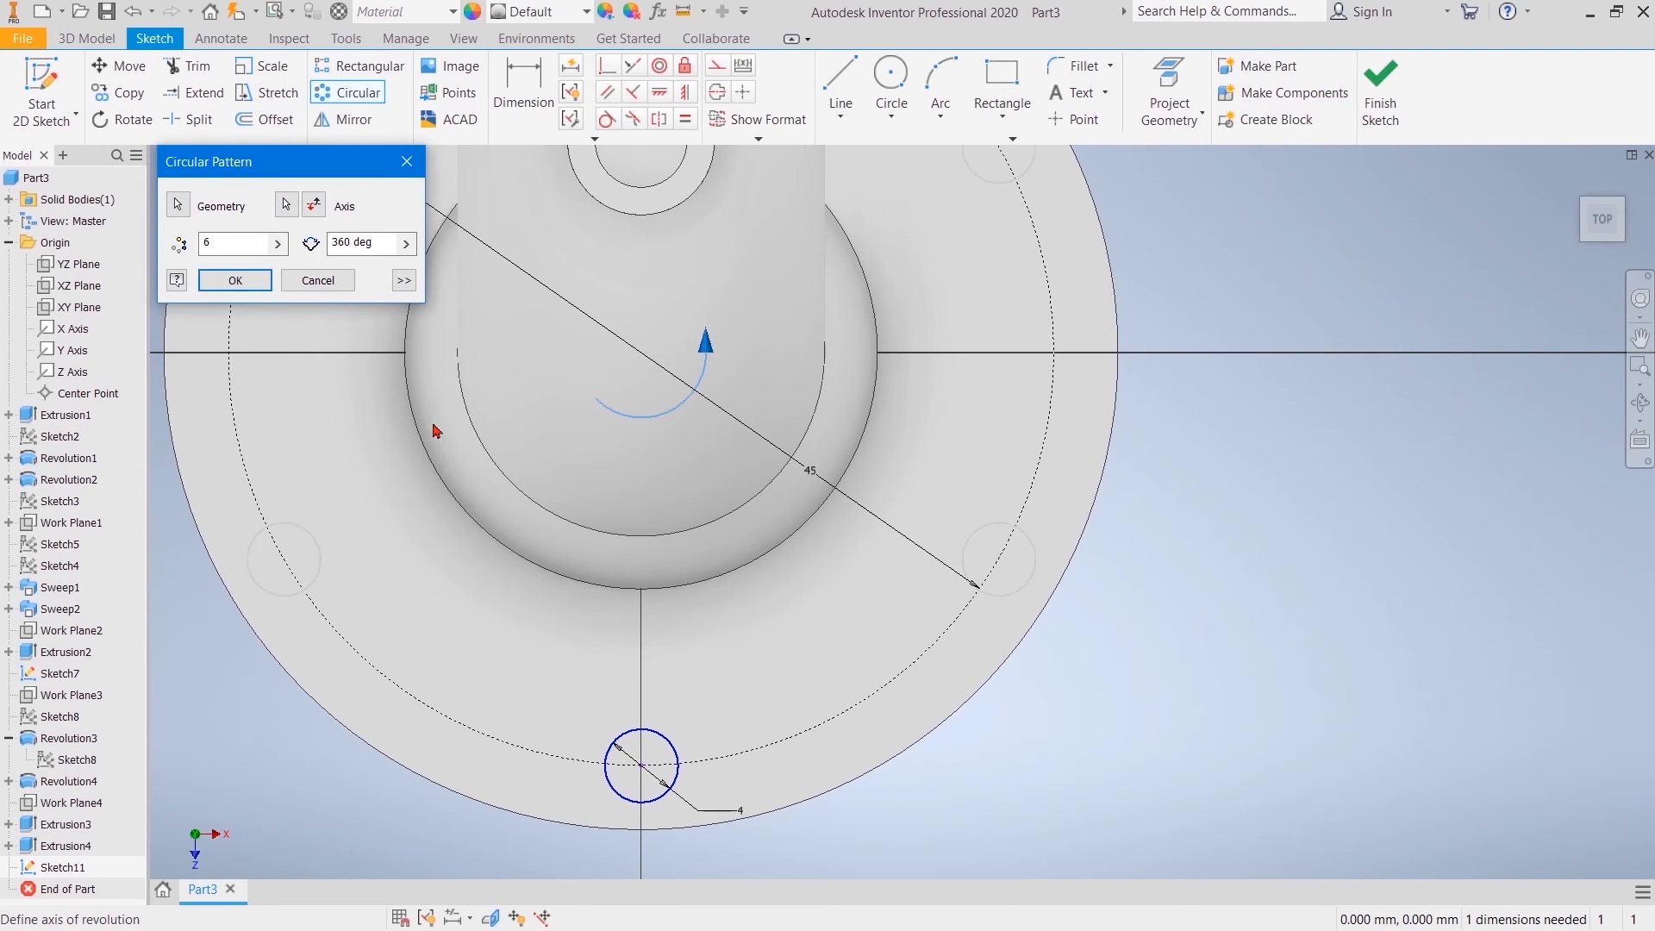
{"action": "left_click", "coordinate": [233, 243]}
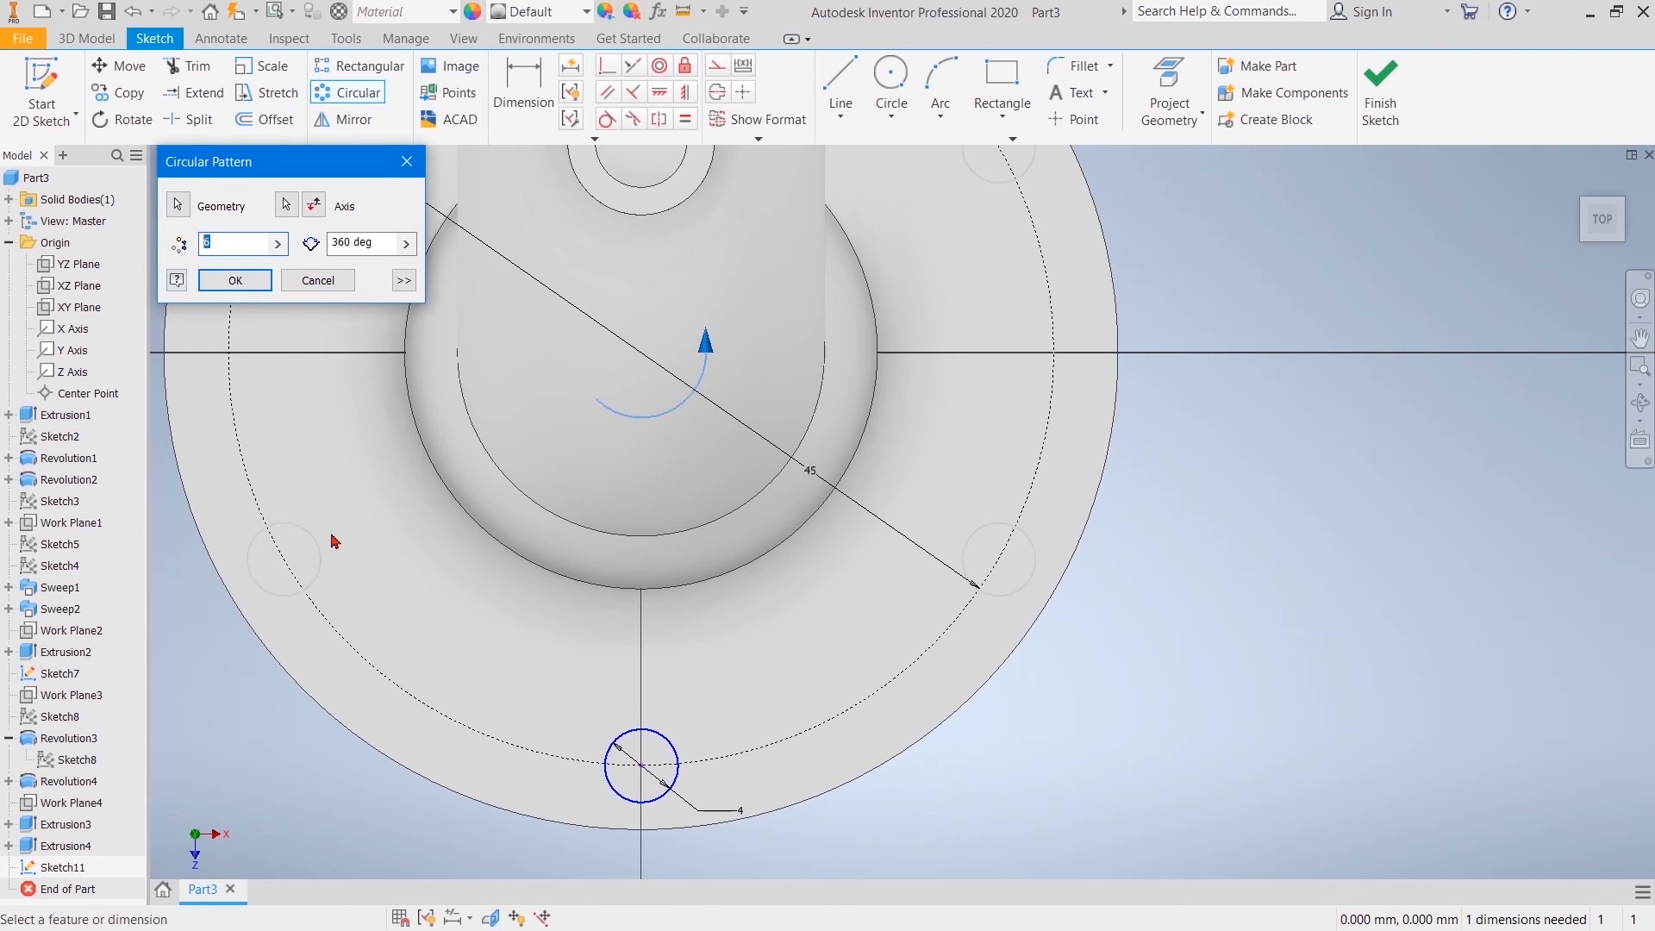
{"action": "left_click", "coordinate": [235, 281]}
Step: Try to align the centres of the left and bottom hole circles with a vertical constraint
{"action": "scroll", "coordinate": [1430, 373], "scroll_direction": "down", "scroll_amount": 3}
{"action": "middle_click_drag", "start_coordinate": [1430, 373], "coordinate": [1265, 580]}
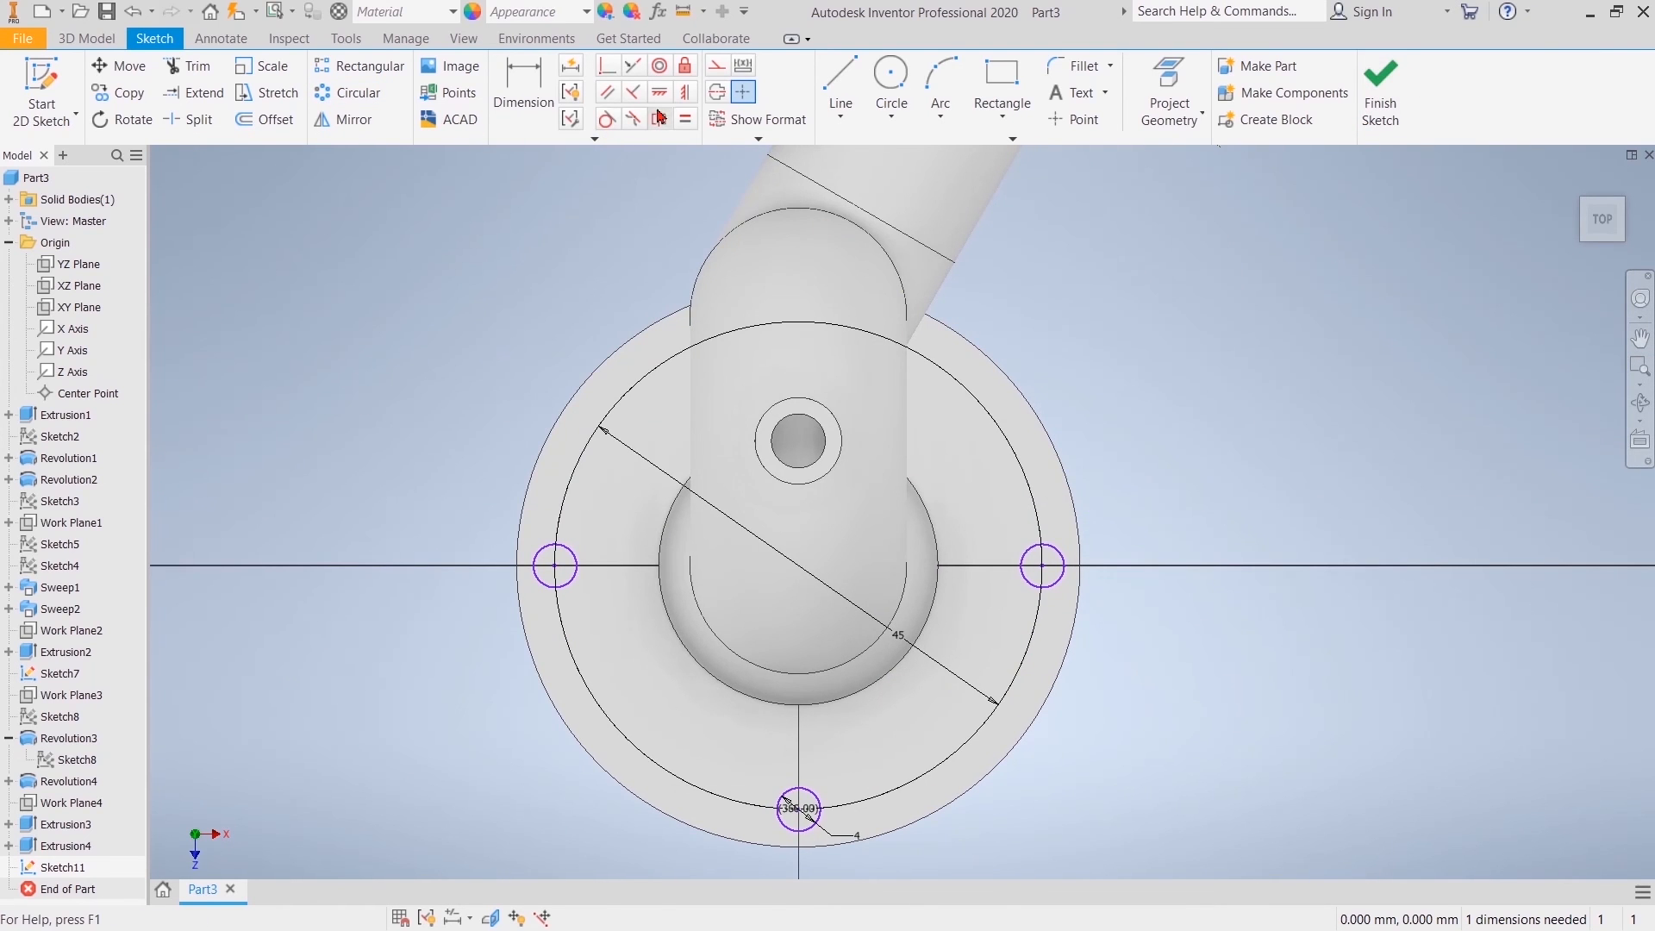
{"action": "left_click", "coordinate": [687, 97]}
{"action": "left_click", "coordinate": [556, 569]}
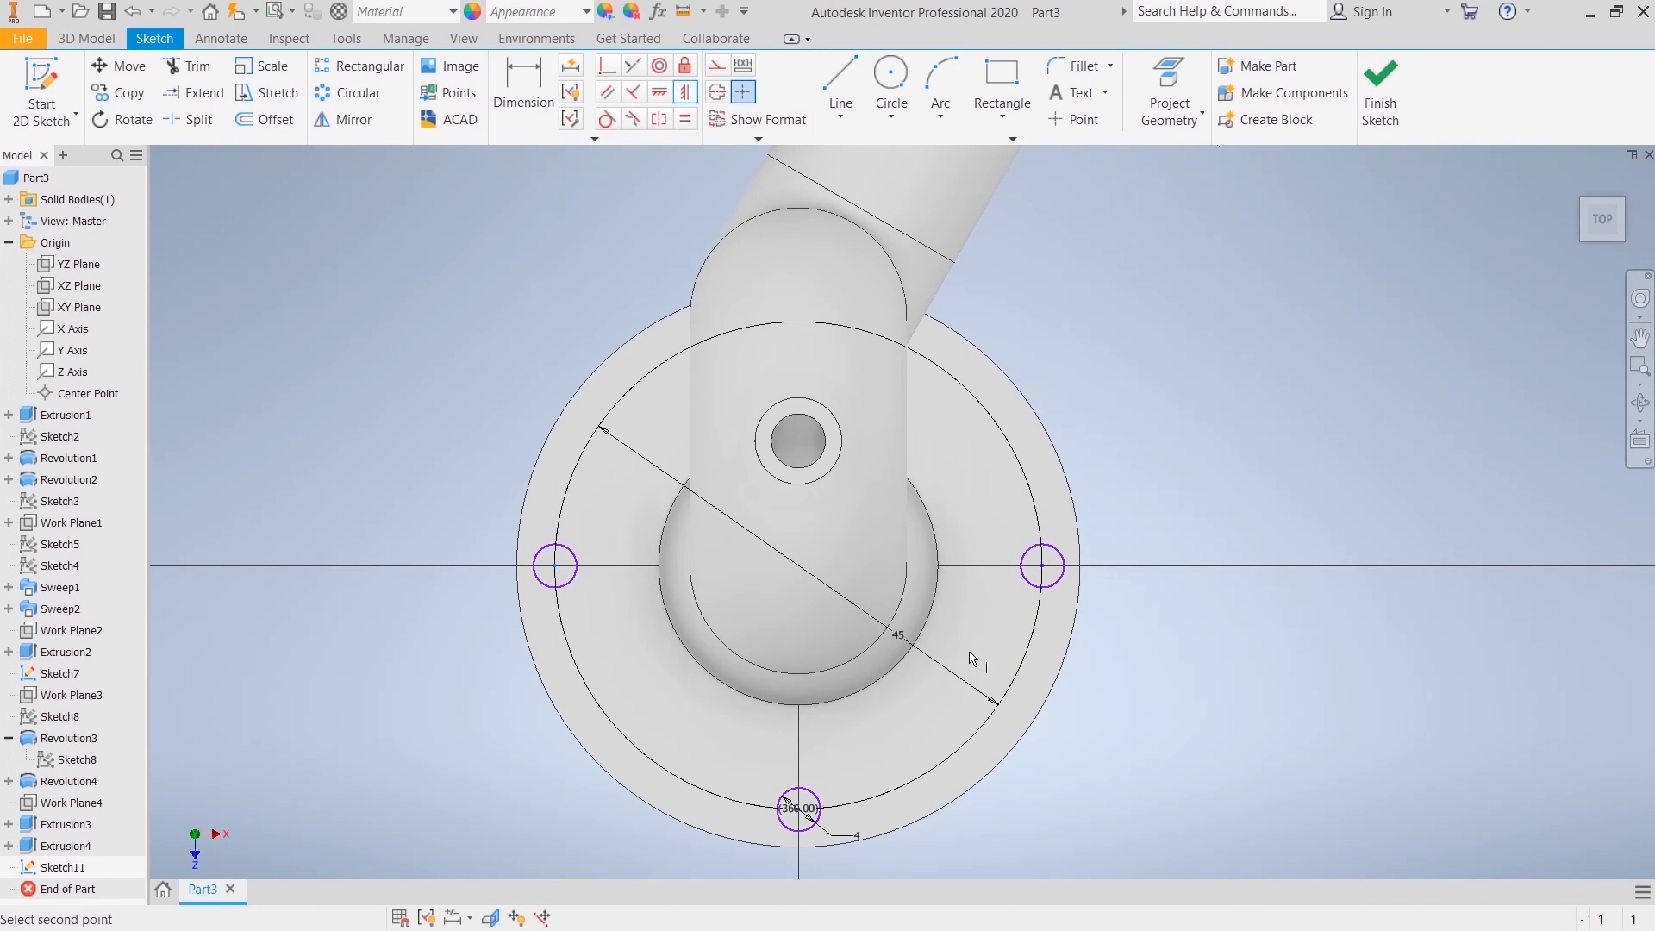
{"action": "left_click", "coordinate": [800, 810]}
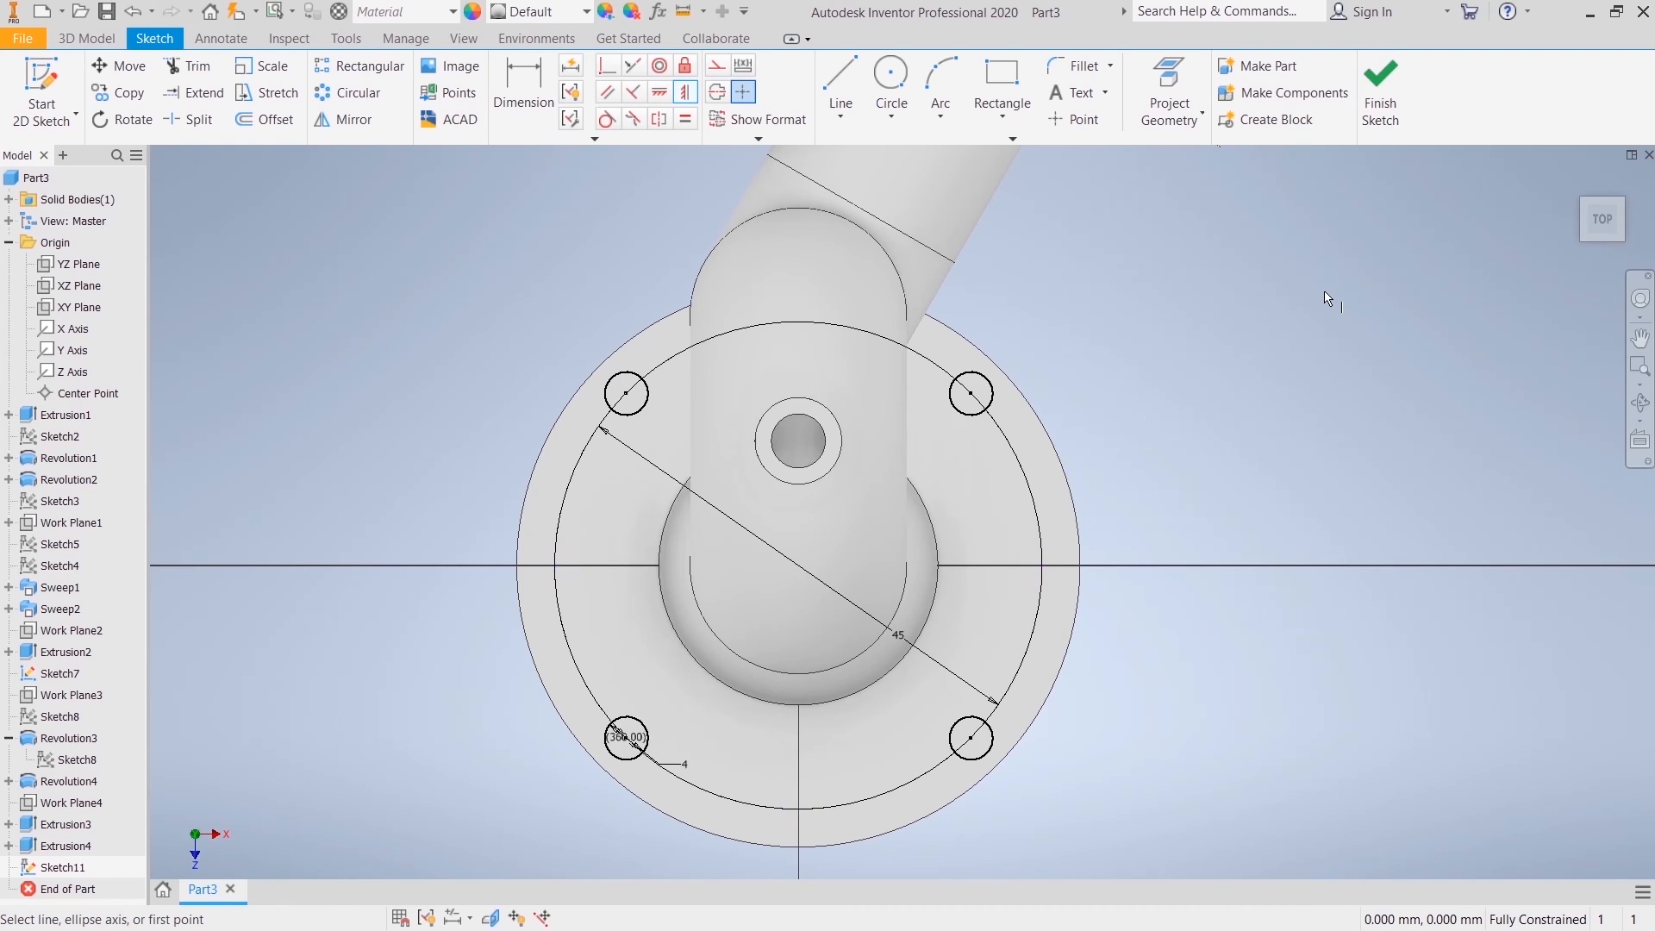
{"action": "key", "text": "ctrl+z"}
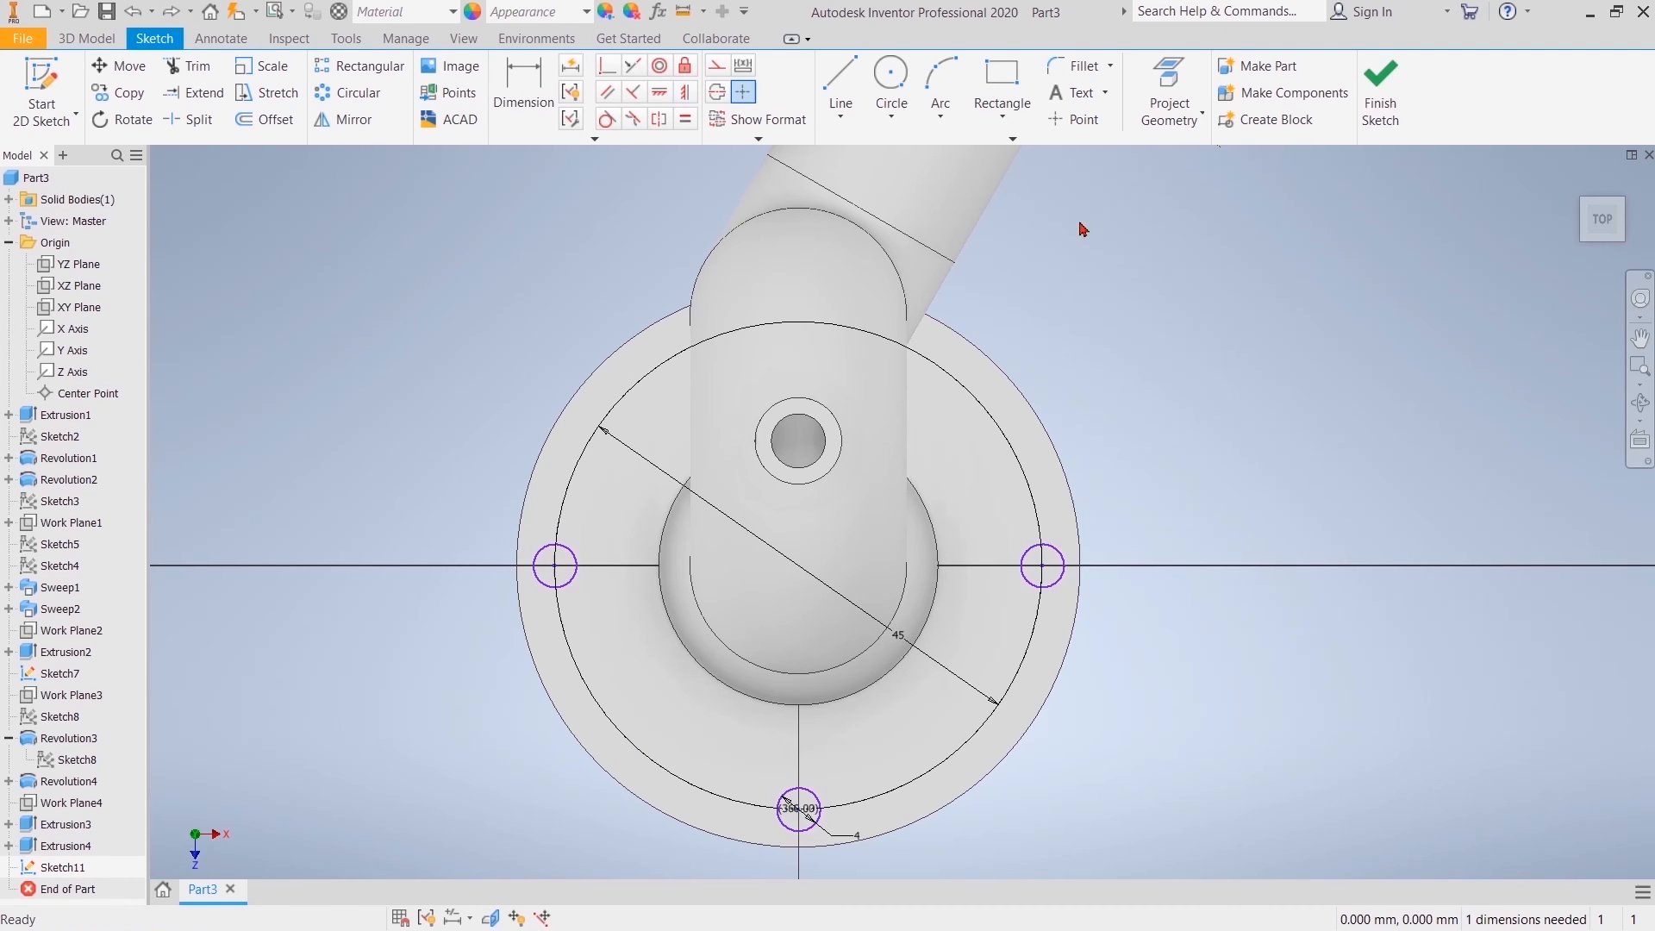
Step: Align the centres of the bottom and top hole circles with a vertical constraint and finish the sketch
{"action": "left_click", "coordinate": [690, 95]}
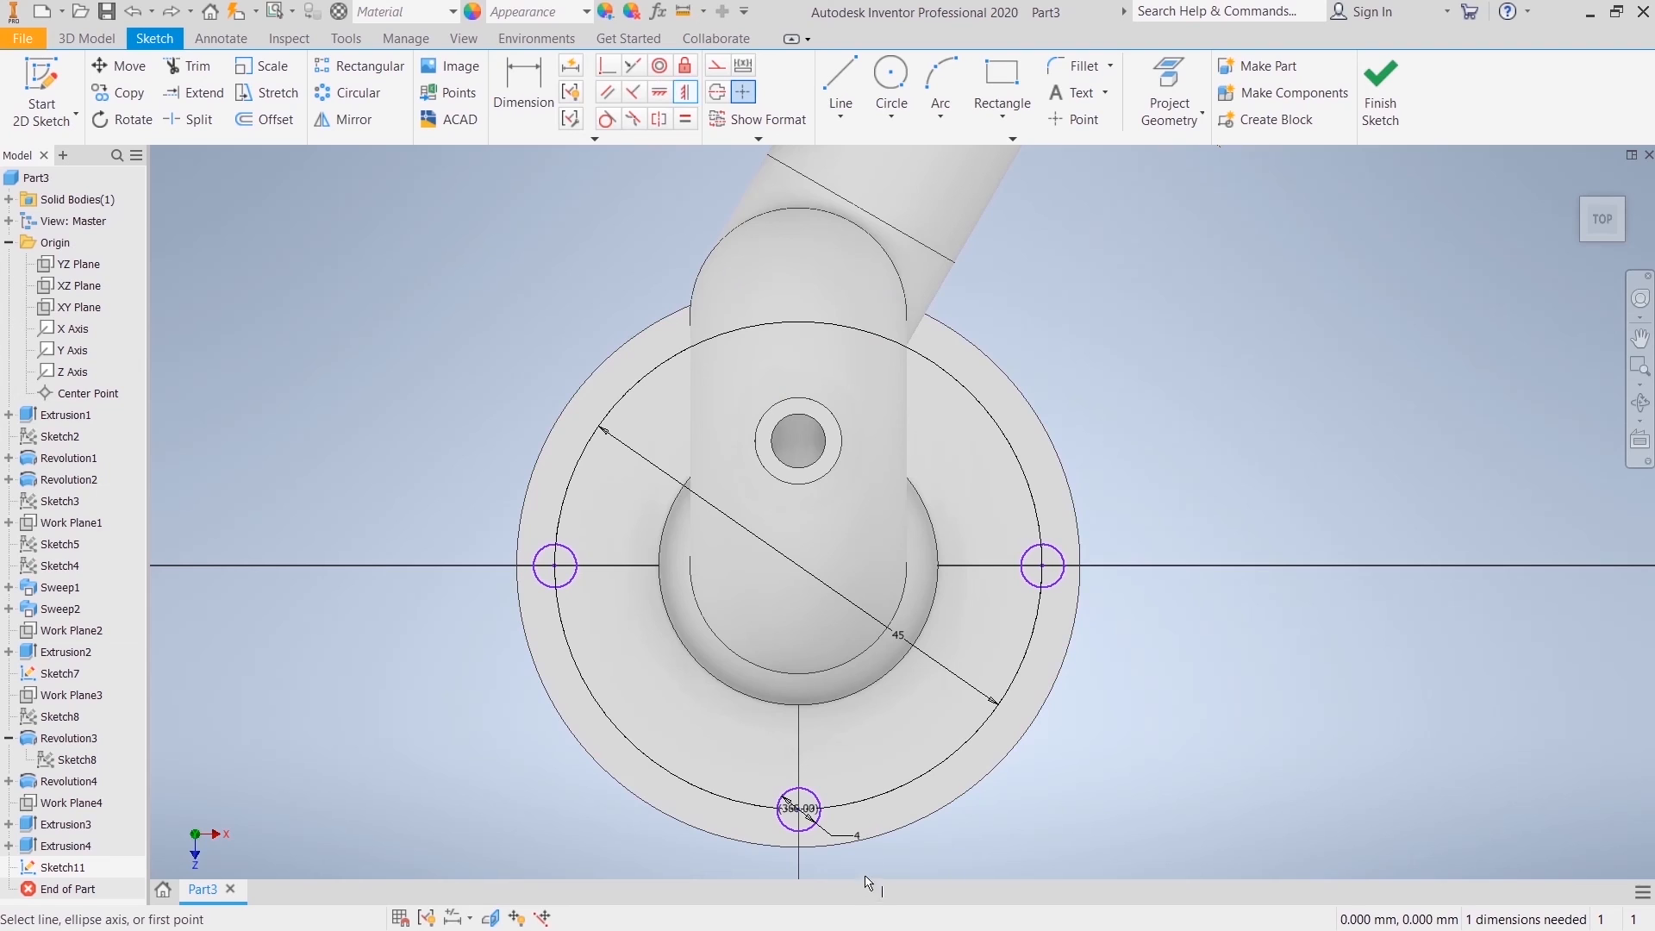
{"action": "left_click", "coordinate": [799, 810]}
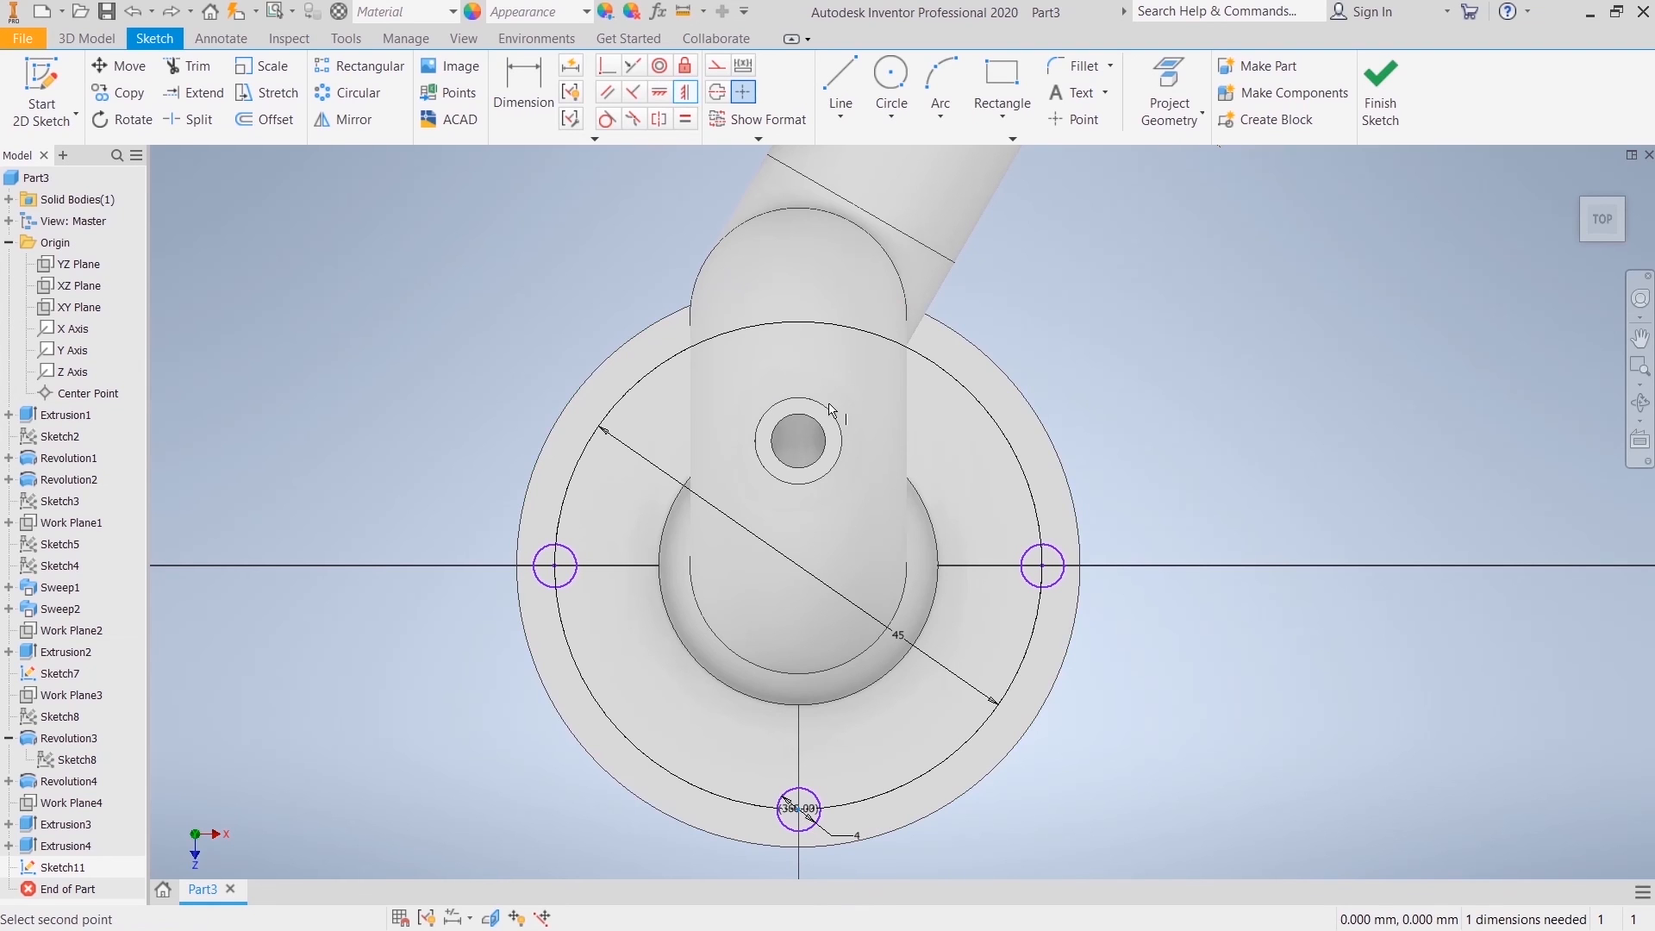
{"action": "left_click", "coordinate": [802, 328]}
{"action": "right_click", "coordinate": [1136, 326]}
{"action": "left_click", "coordinate": [1180, 330]}
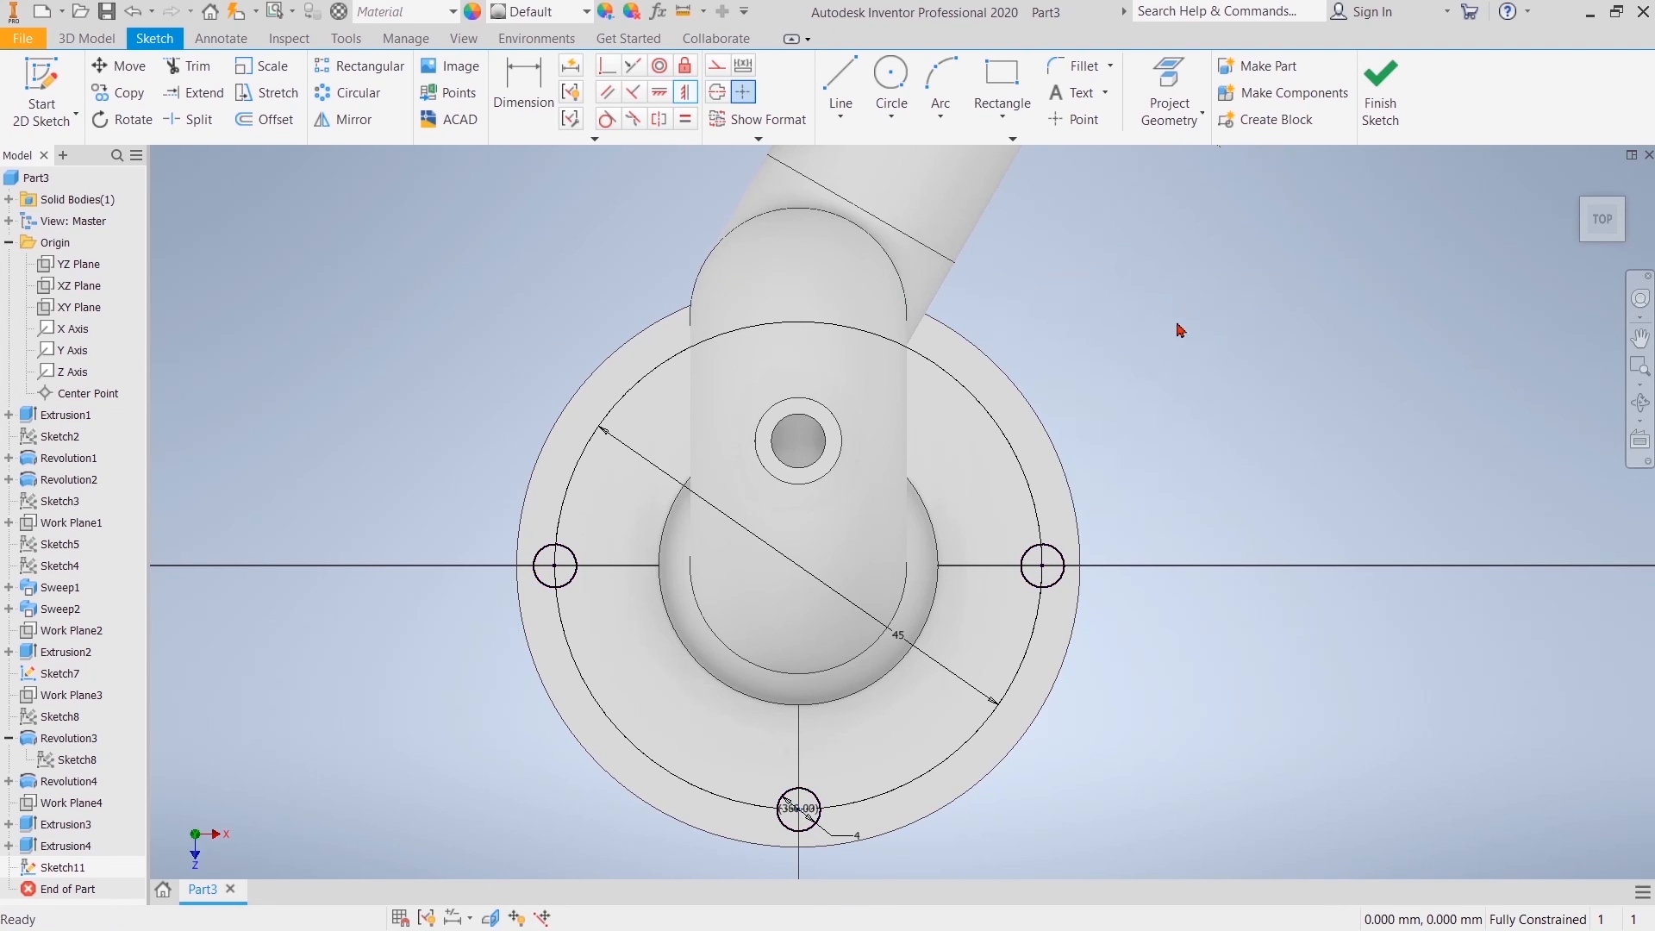
{"action": "left_click", "coordinate": [1380, 90]}
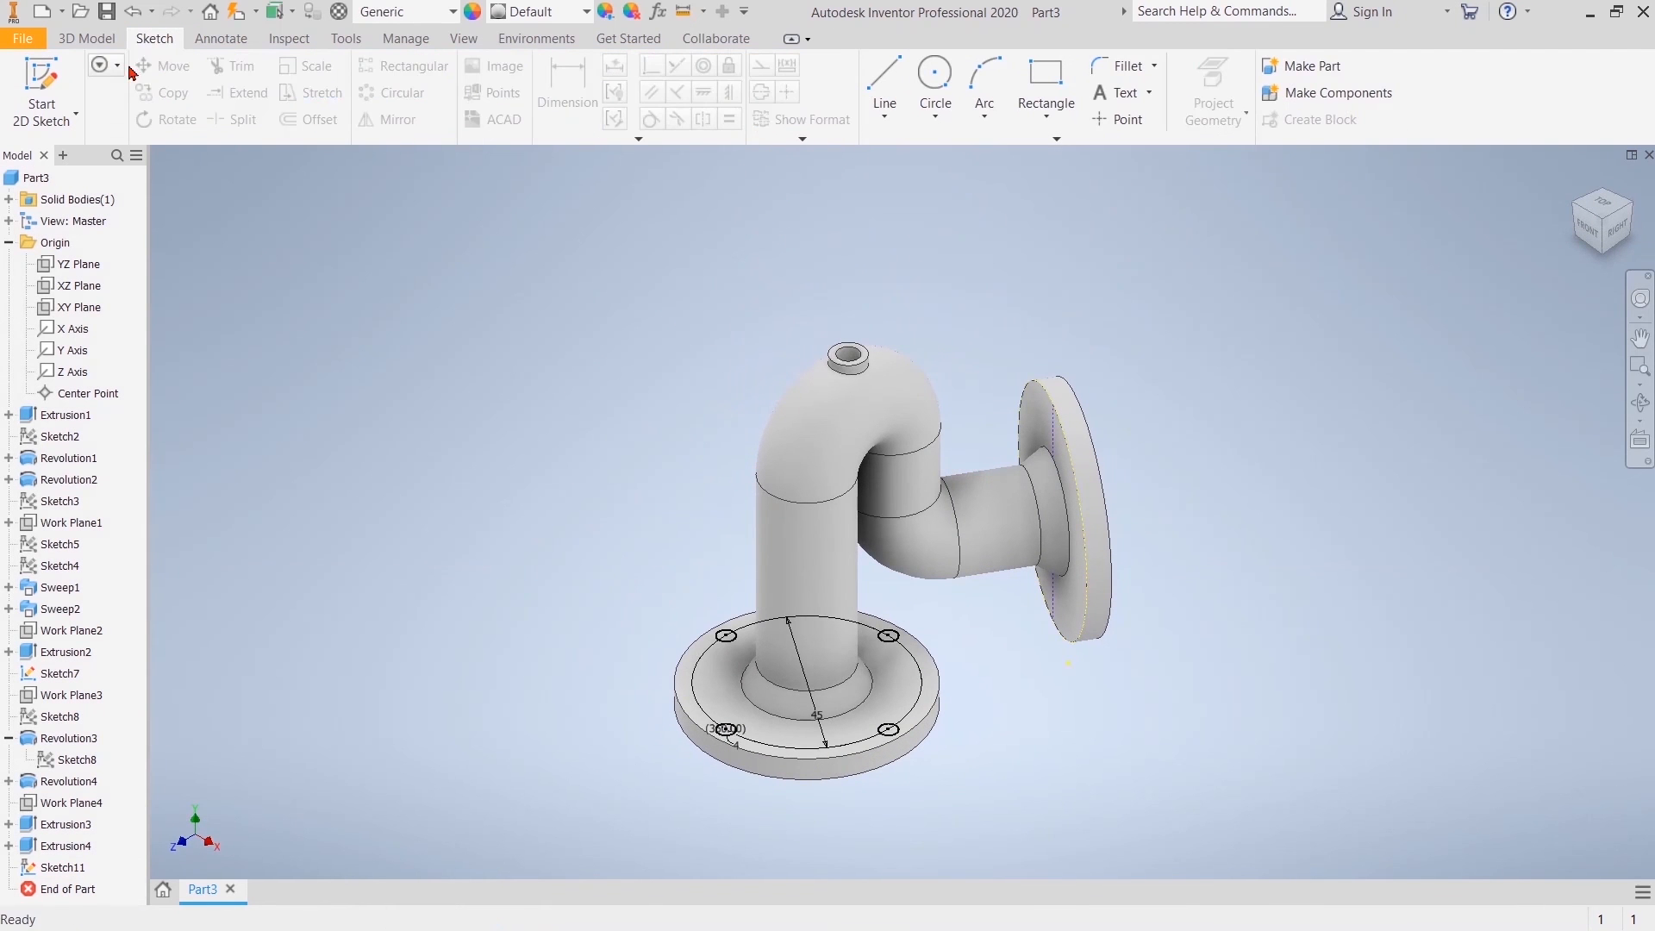
Step: Extrude the four 4 mm circles as a 5 mm deep cut down through the lower flange
{"action": "left_click", "coordinate": [86, 39]}
{"action": "left_click", "coordinate": [501, 86]}
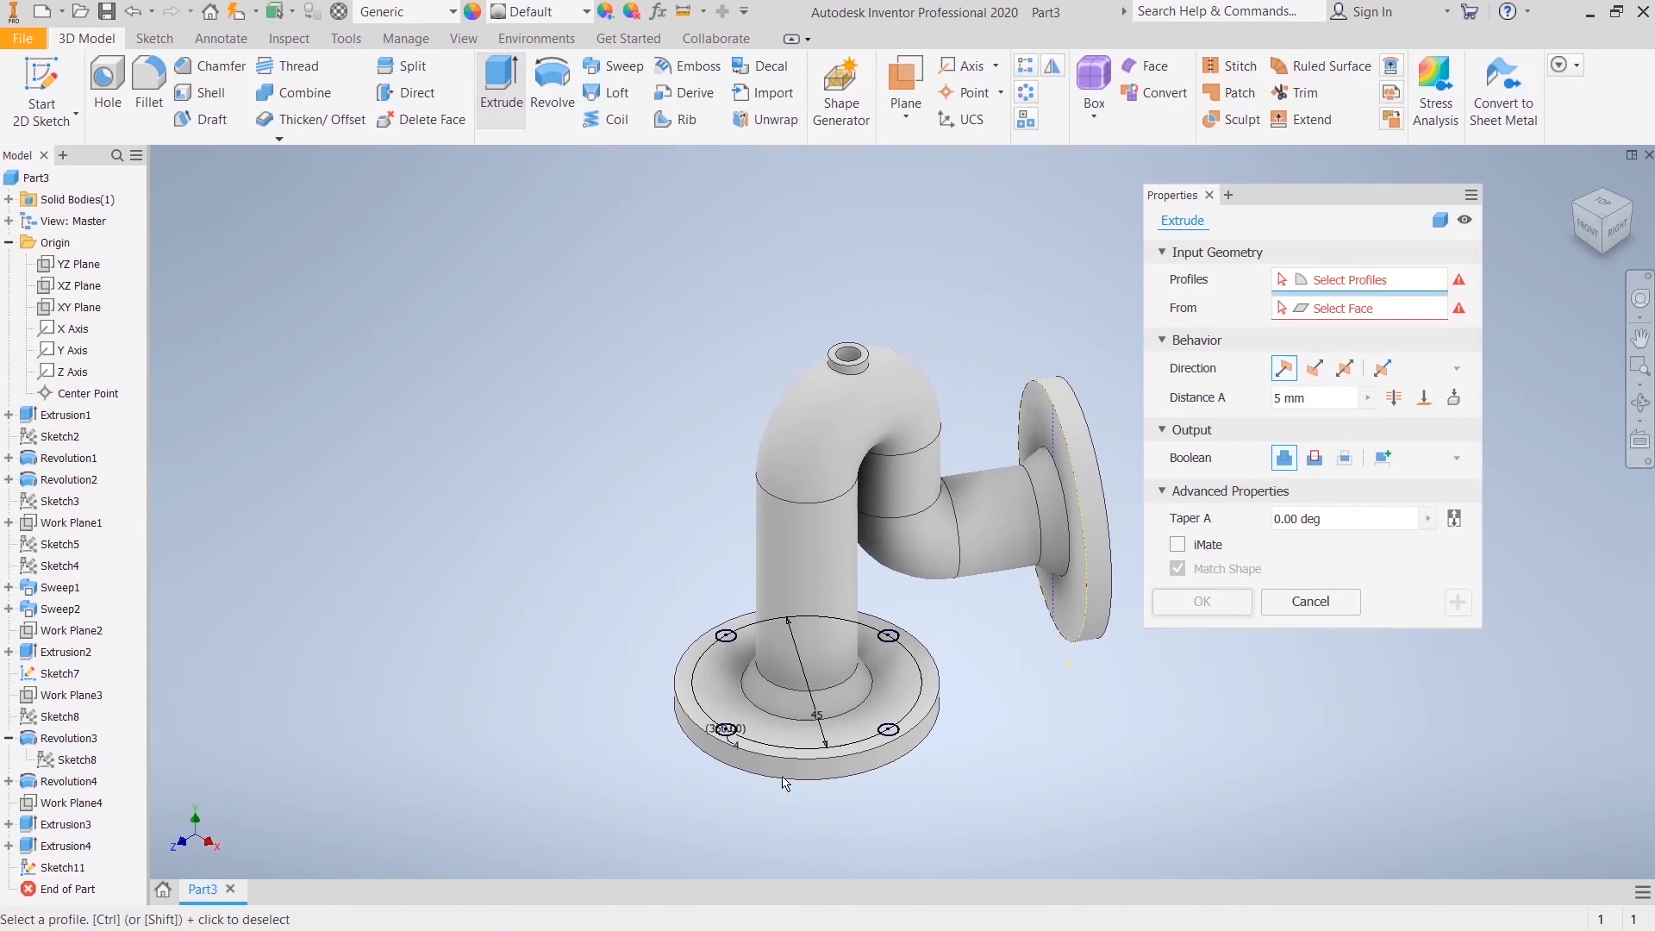
{"action": "scroll", "coordinate": [724, 732], "scroll_direction": "up", "scroll_amount": 5}
{"action": "left_click", "coordinate": [752, 701]}
{"action": "middle_click_drag", "start_coordinate": [739, 549], "coordinate": [535, 500]}
{"action": "left_click", "coordinate": [560, 308]}
{"action": "middle_click_drag", "start_coordinate": [839, 661], "coordinate": [473, 638]}
{"action": "left_click", "coordinate": [748, 627]}
{"action": "left_click", "coordinate": [771, 287]}
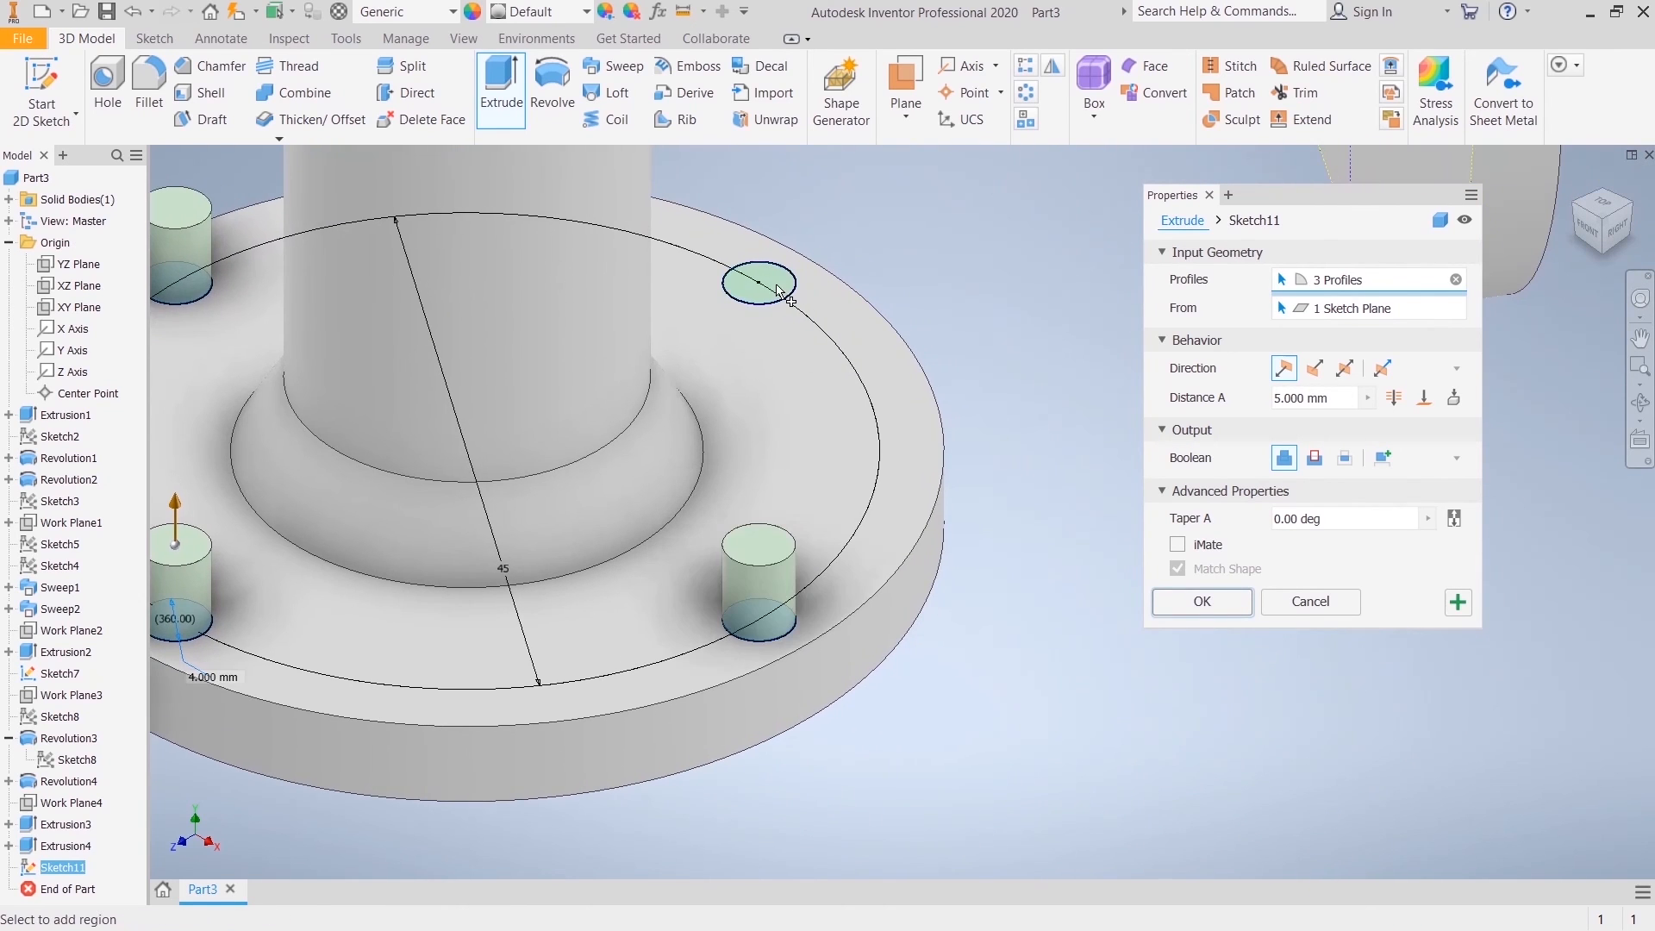
{"action": "left_click", "coordinate": [1315, 458]}
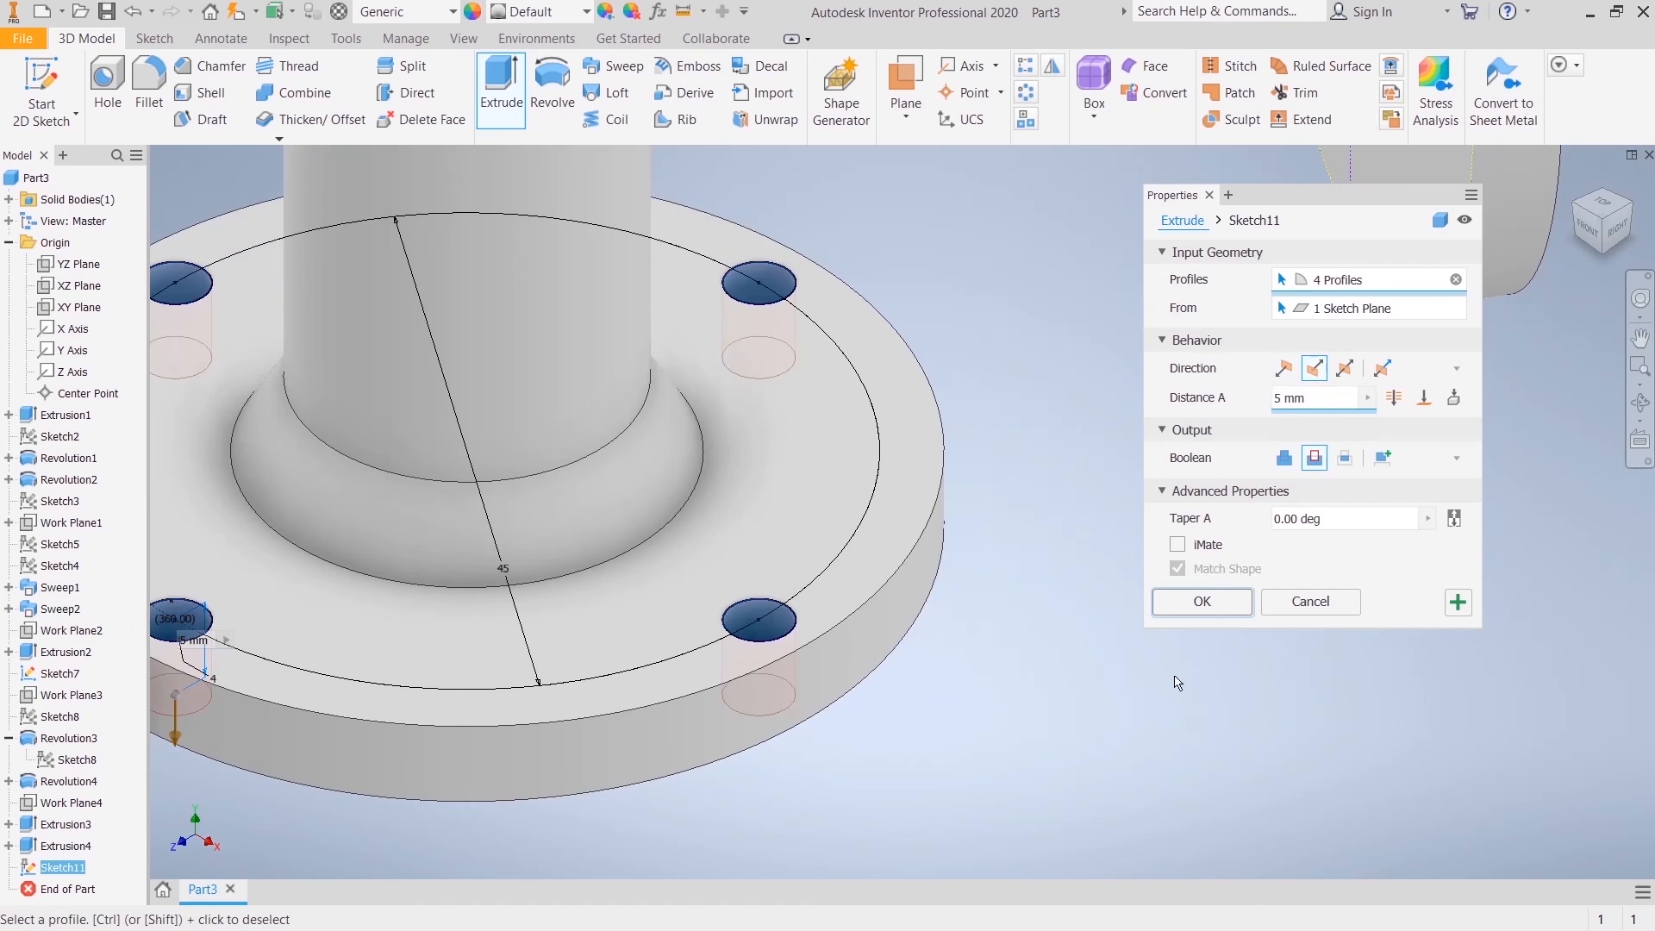
{"action": "left_click", "coordinate": [1223, 601]}
Step: Start a sketch on the pipe-side face of the side flange and draw a 45 mm diameter circle at its centre
{"action": "middle_click_drag", "start_coordinate": [1130, 517], "coordinate": [824, 635]}
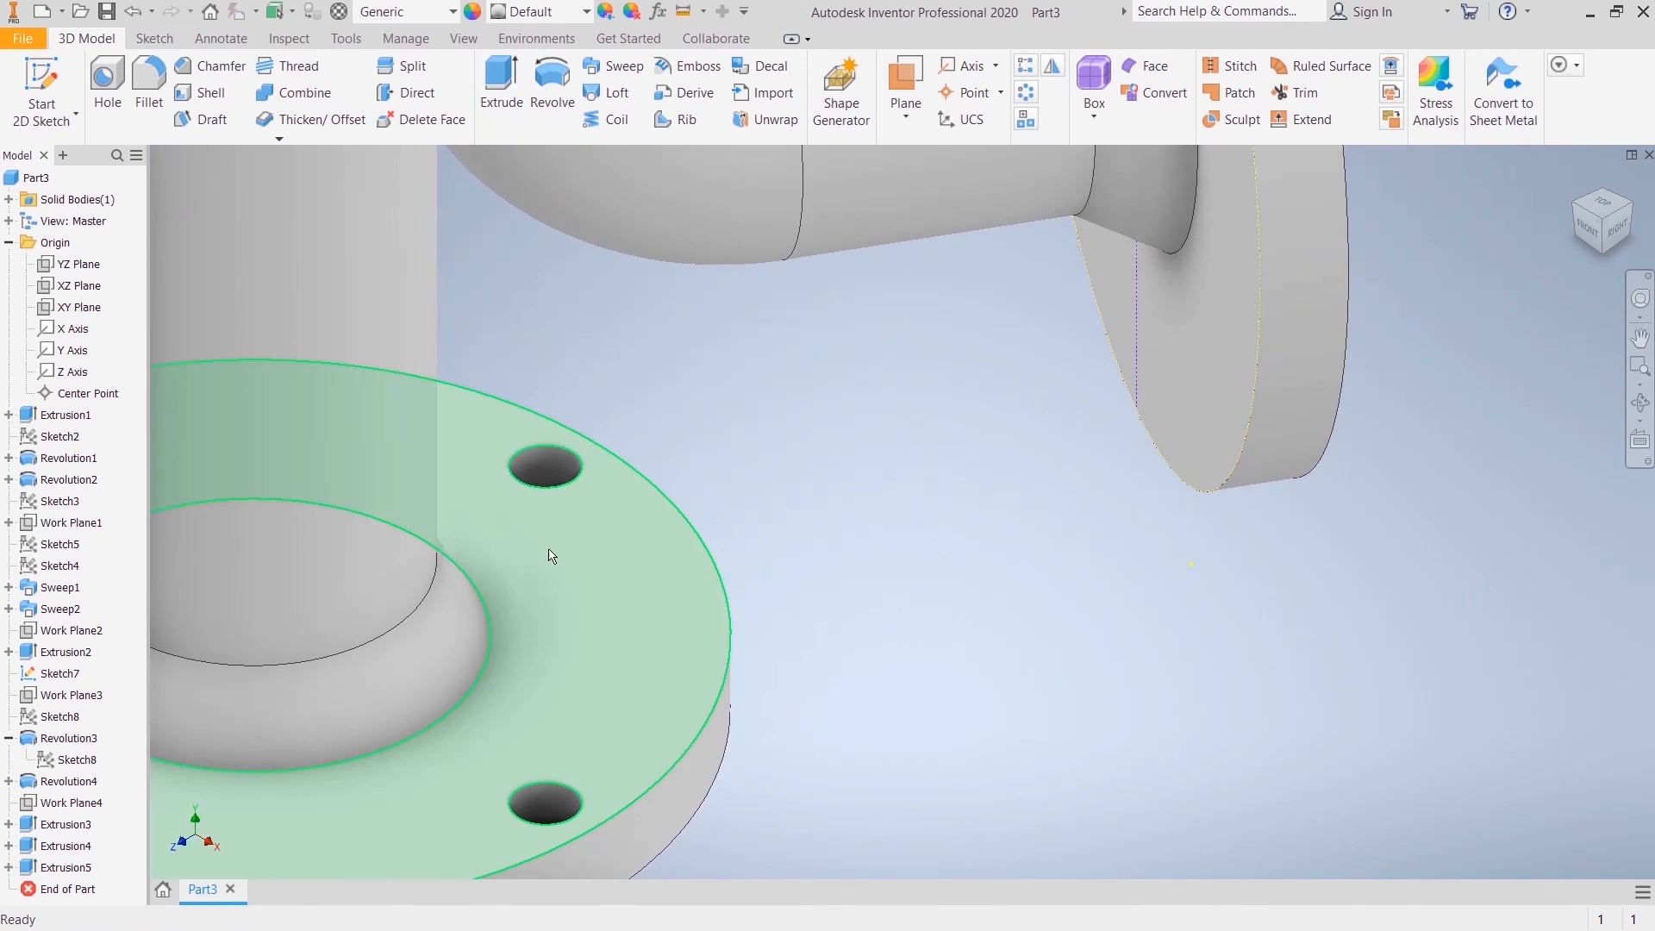
{"action": "scroll", "coordinate": [546, 558], "scroll_direction": "up", "scroll_amount": 2}
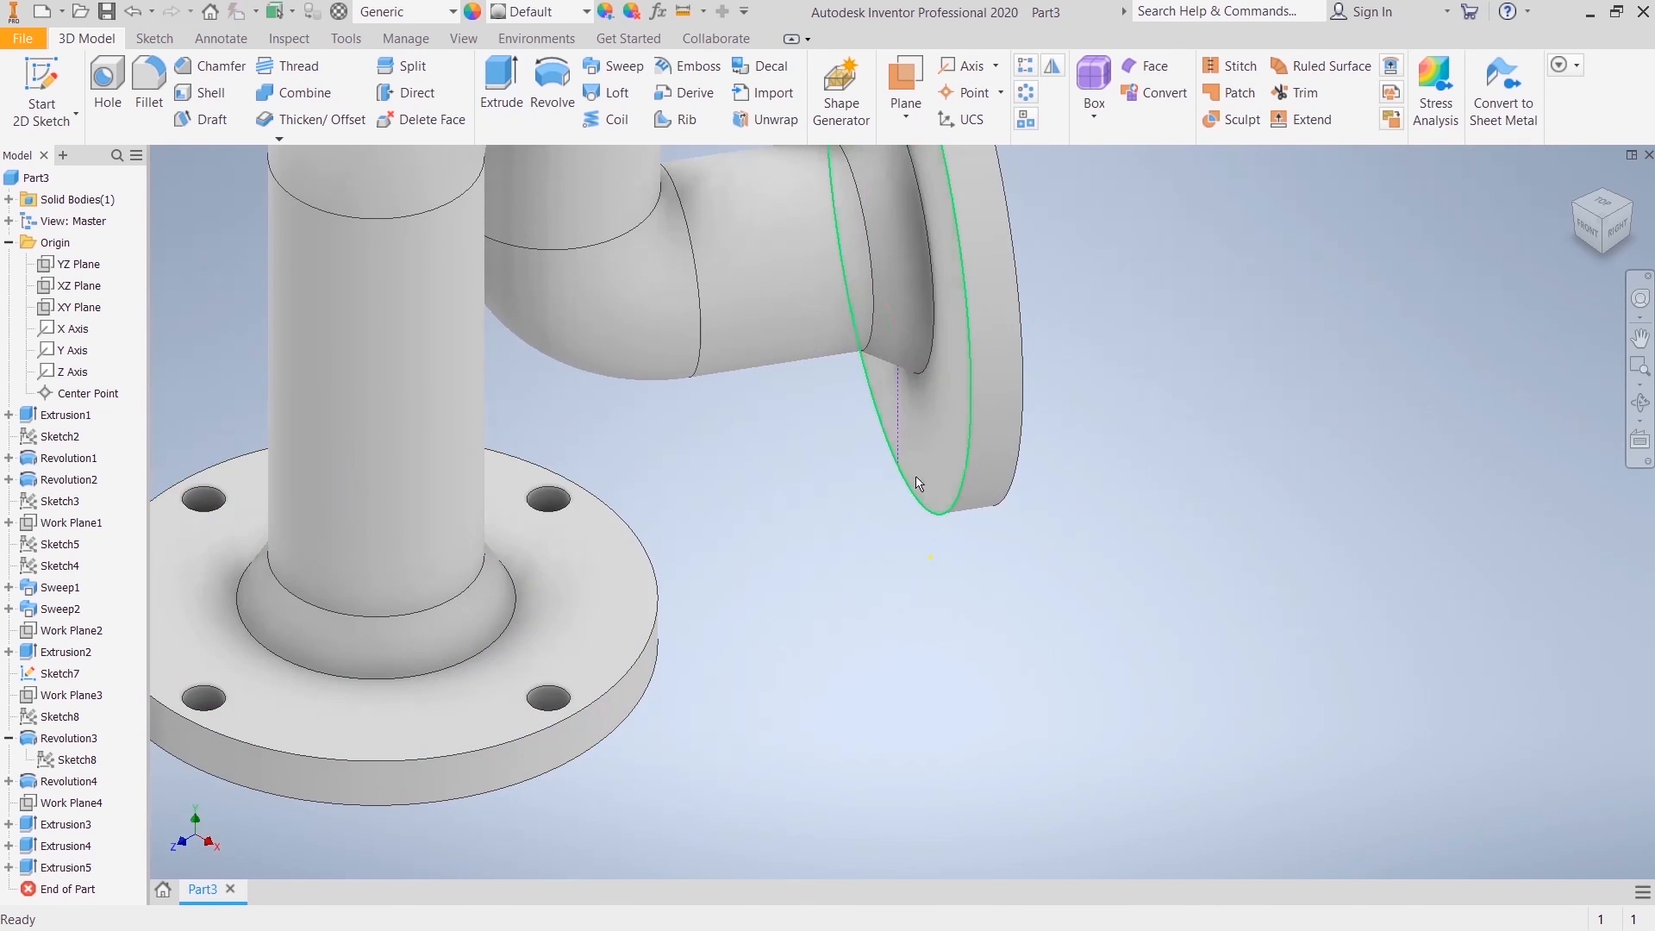
{"action": "left_click", "coordinate": [951, 425]}
{"action": "left_click", "coordinate": [1077, 411]}
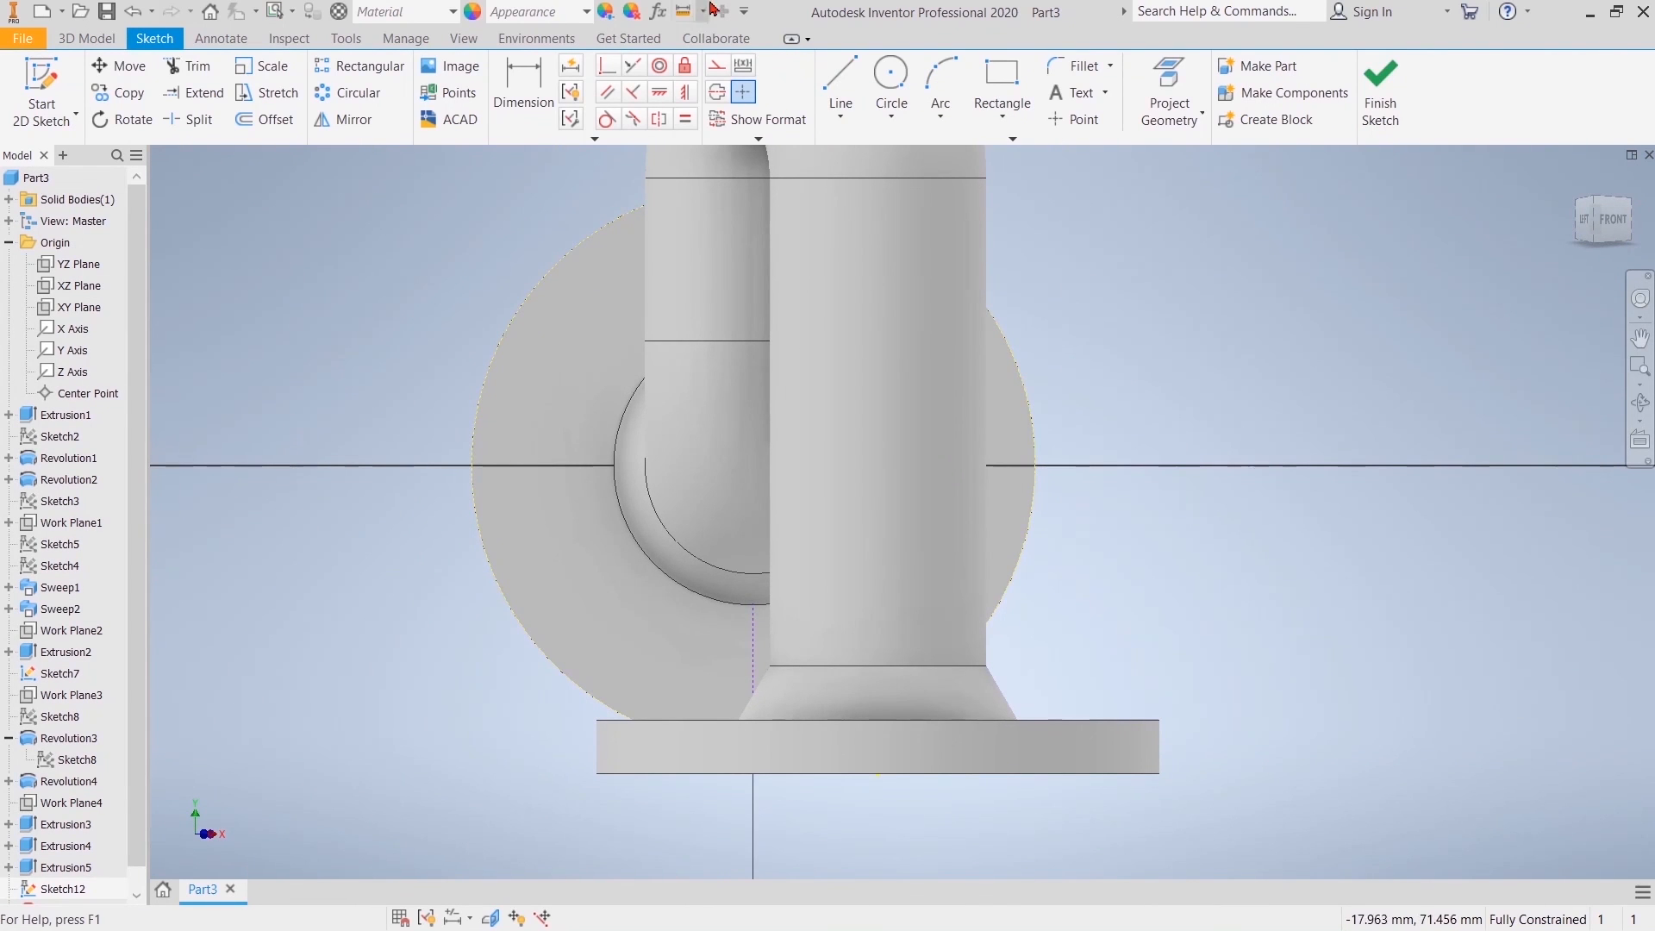
{"action": "left_click", "coordinate": [891, 76]}
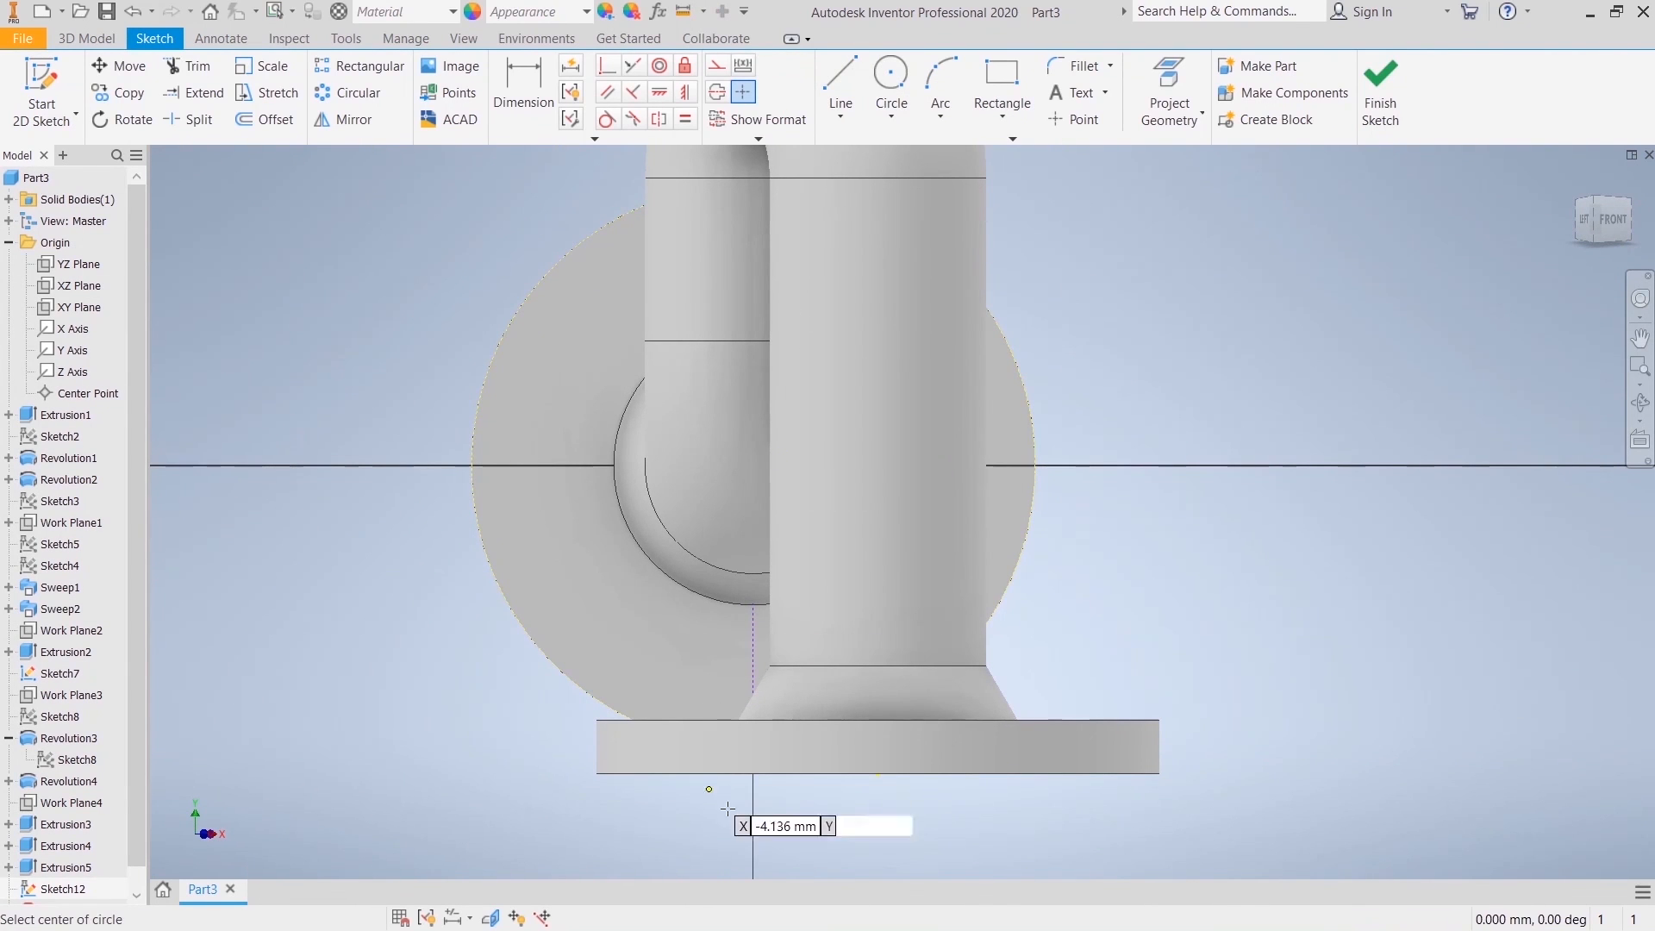
{"action": "left_click", "coordinate": [757, 466]}
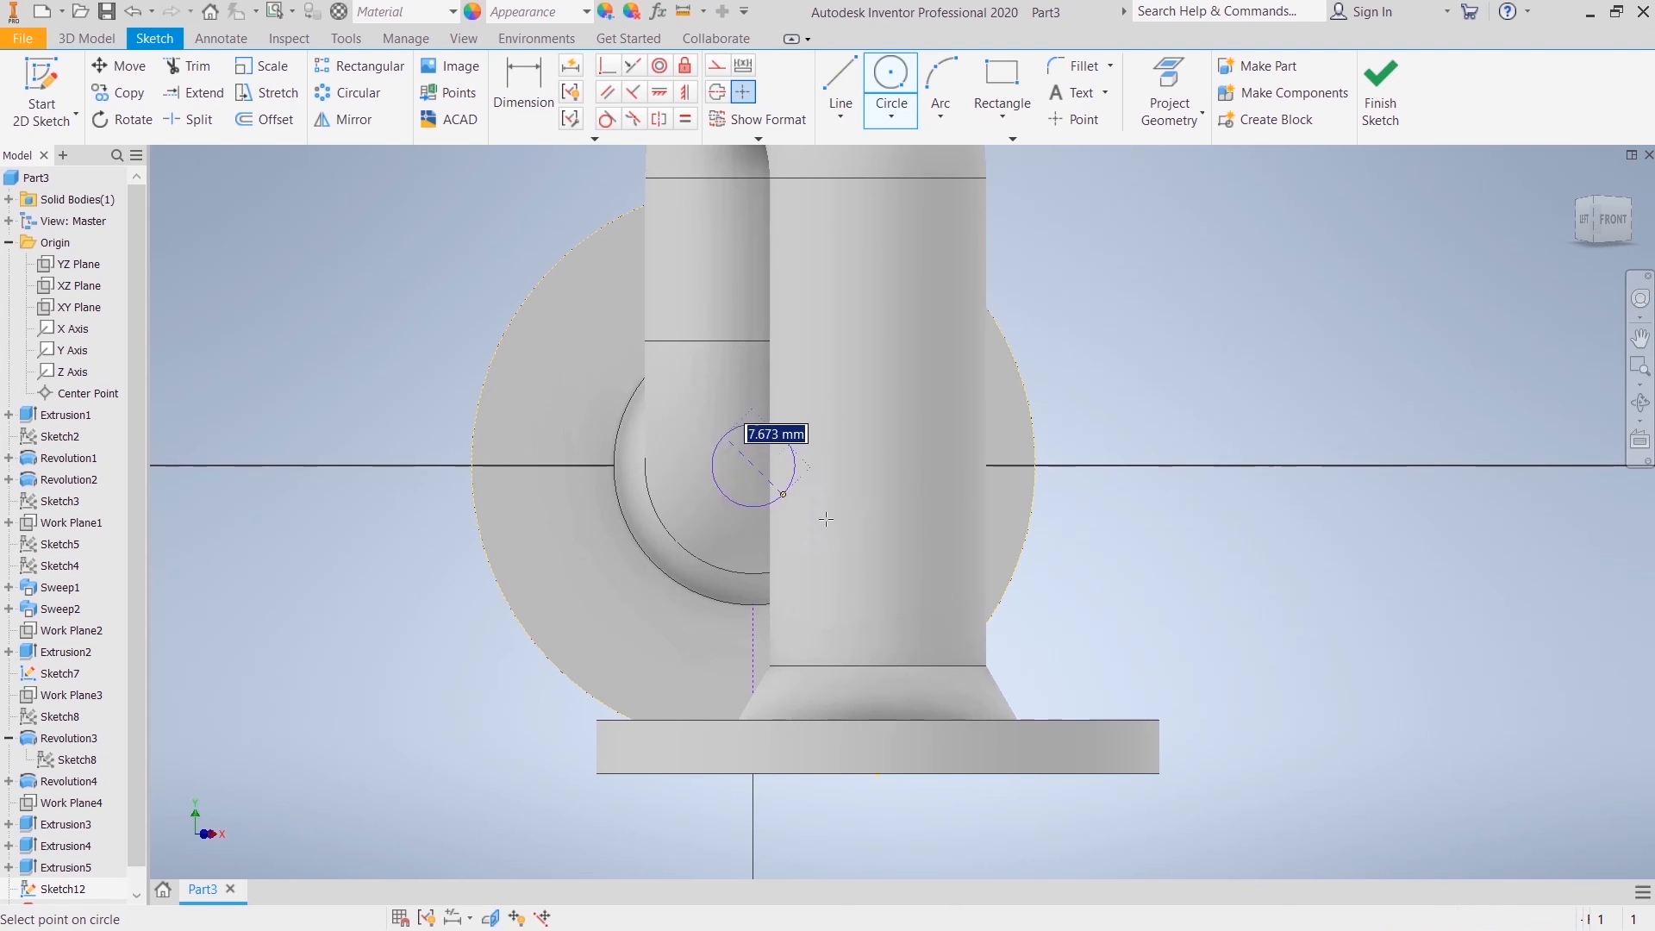
{"action": "type", "text": "45"}
{"action": "key", "text": "Return"}
{"action": "right_click", "coordinate": [404, 441]}
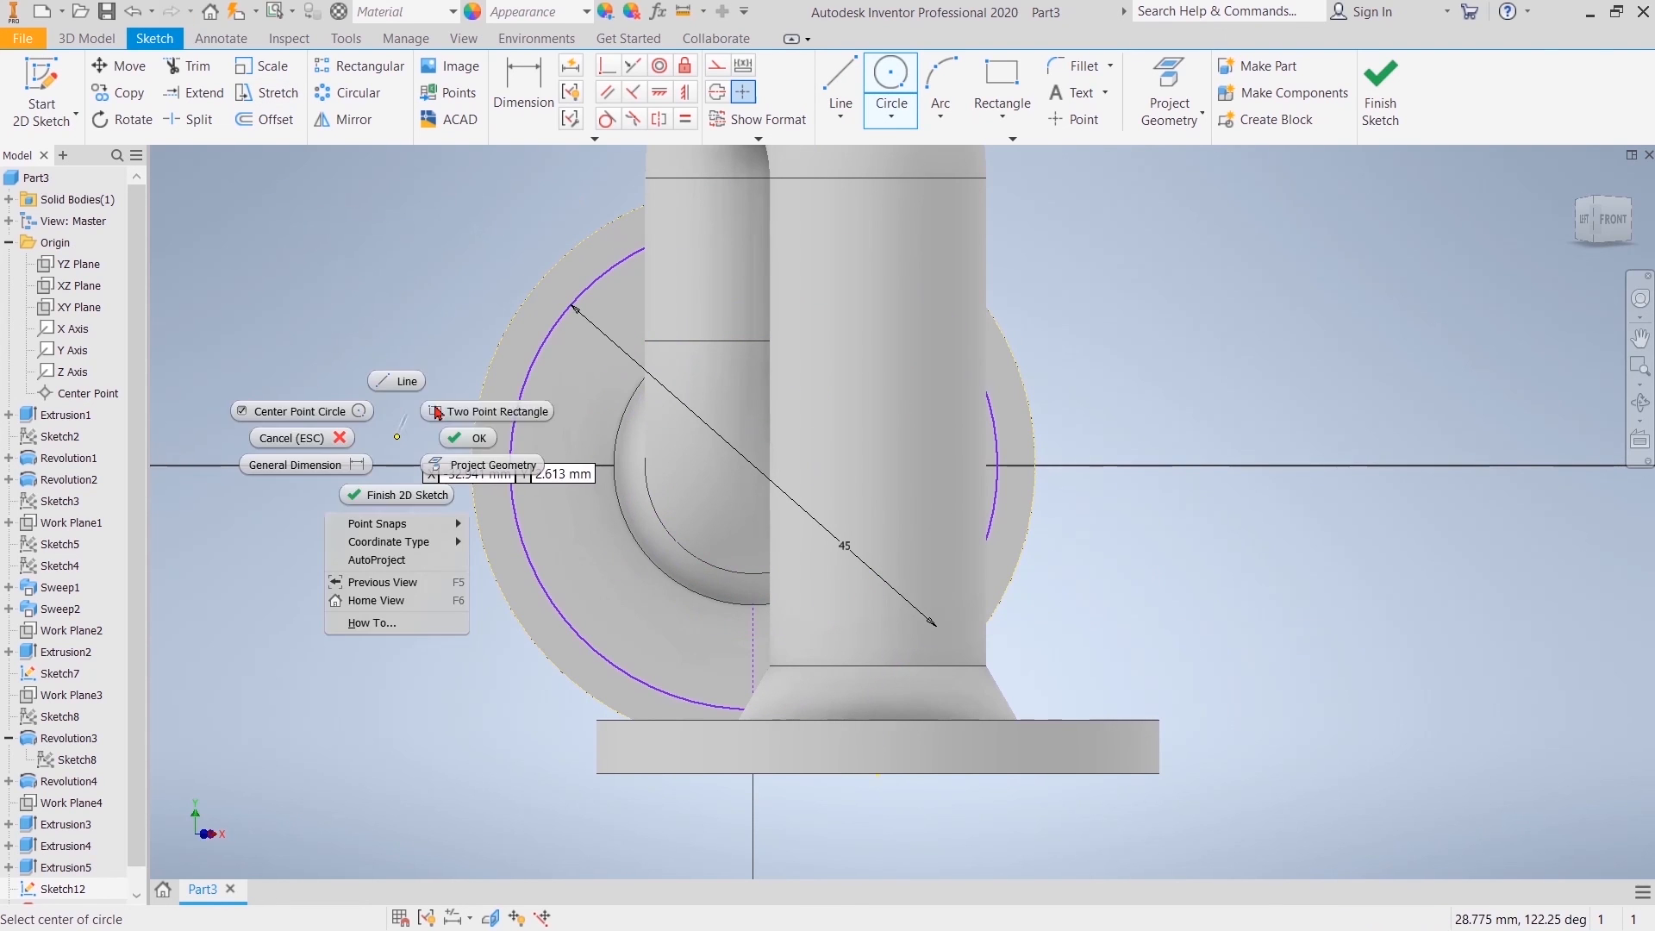
{"action": "left_click", "coordinate": [466, 440]}
Step: Make the 45 mm circle concentric with the side flange's outer edge
{"action": "left_click", "coordinate": [659, 66]}
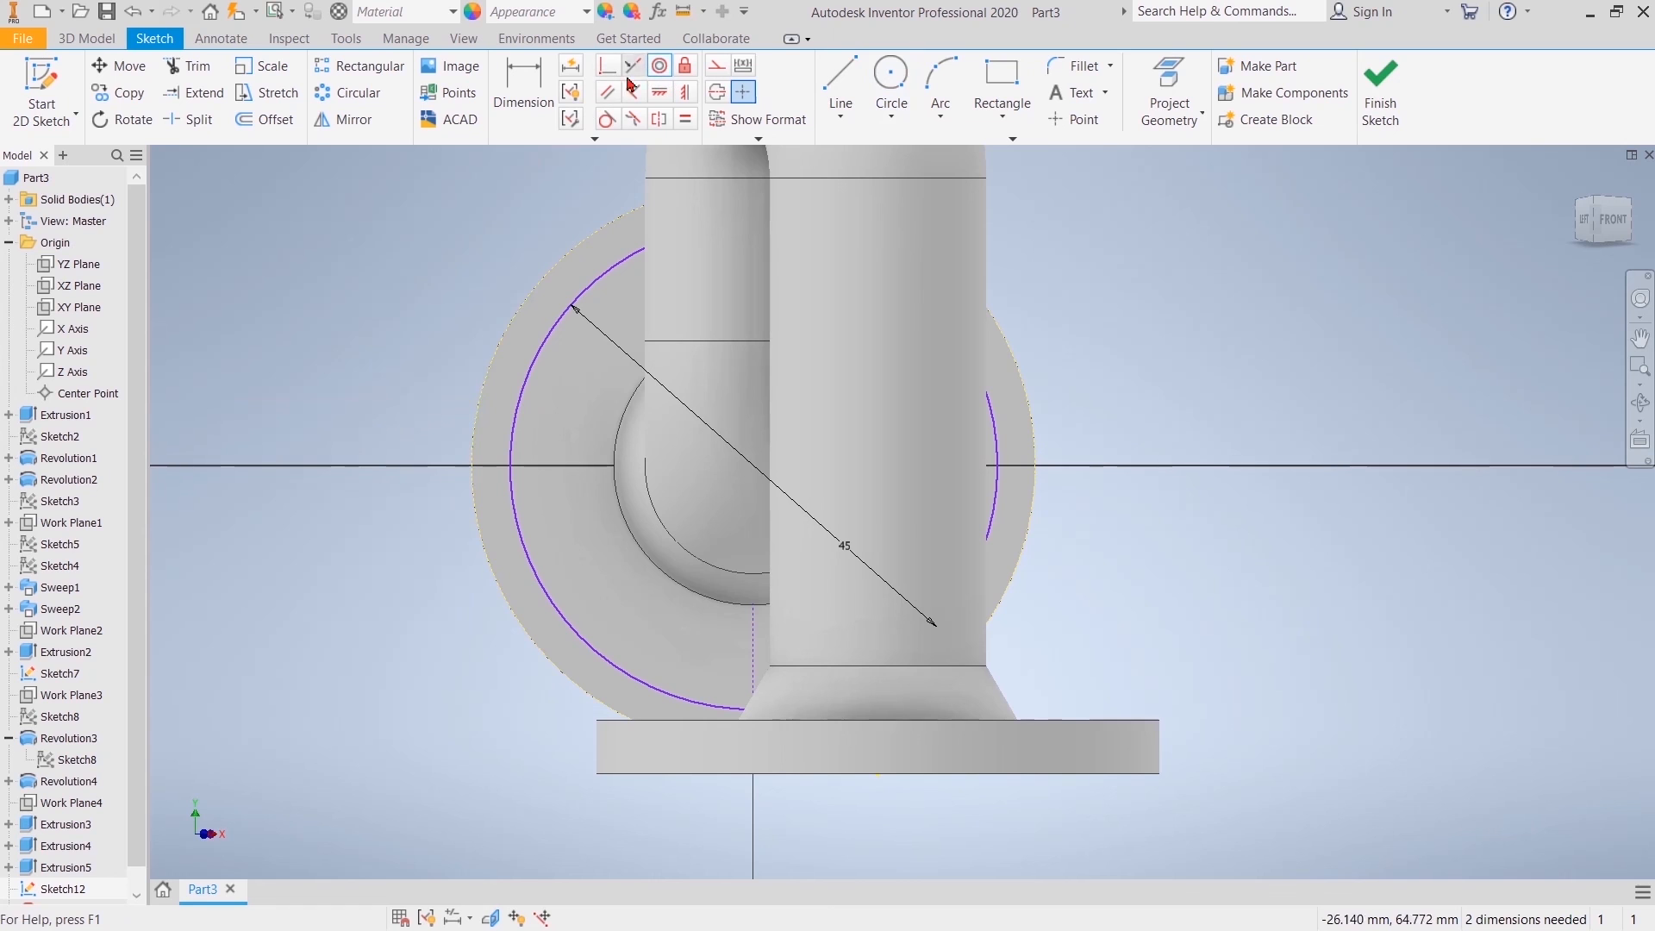
{"action": "left_click", "coordinate": [543, 334]}
{"action": "left_click", "coordinate": [556, 345]}
{"action": "key", "text": "Escape"}
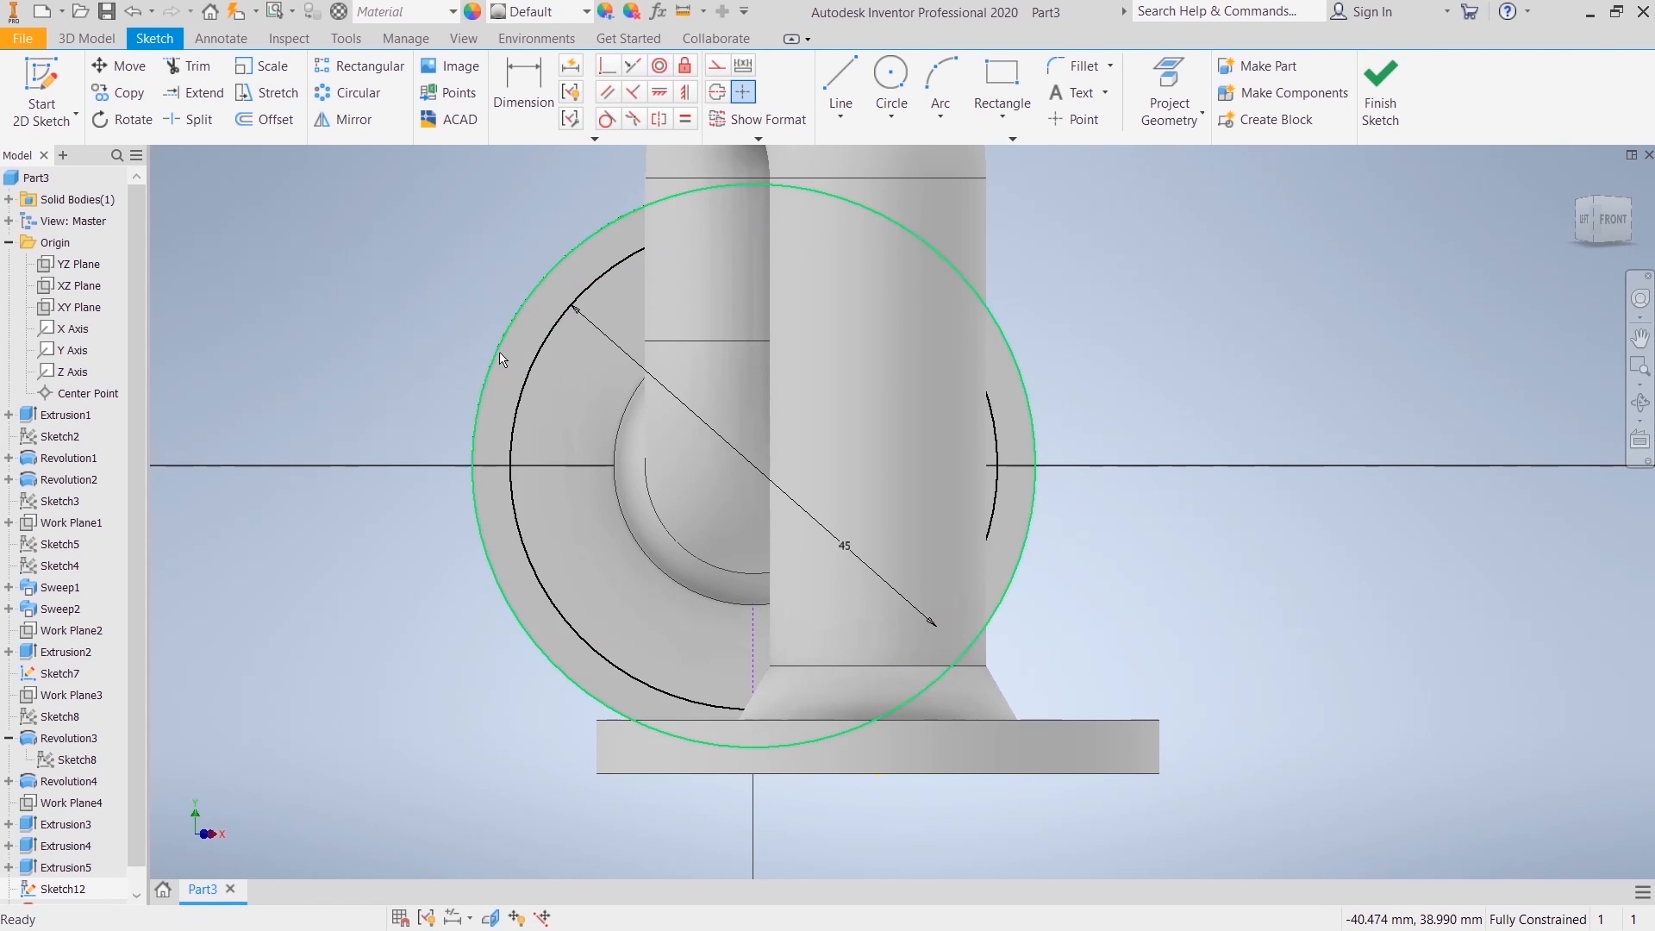
{"action": "right_click", "coordinate": [497, 353]}
{"action": "left_click", "coordinate": [556, 356]}
Step: Convert the side flange's 45 mm circle to construction geometry
{"action": "left_click", "coordinate": [318, 224]}
{"action": "right_click", "coordinate": [535, 377]}
{"action": "left_click", "coordinate": [634, 375]}
{"action": "right_click", "coordinate": [1168, 289]}
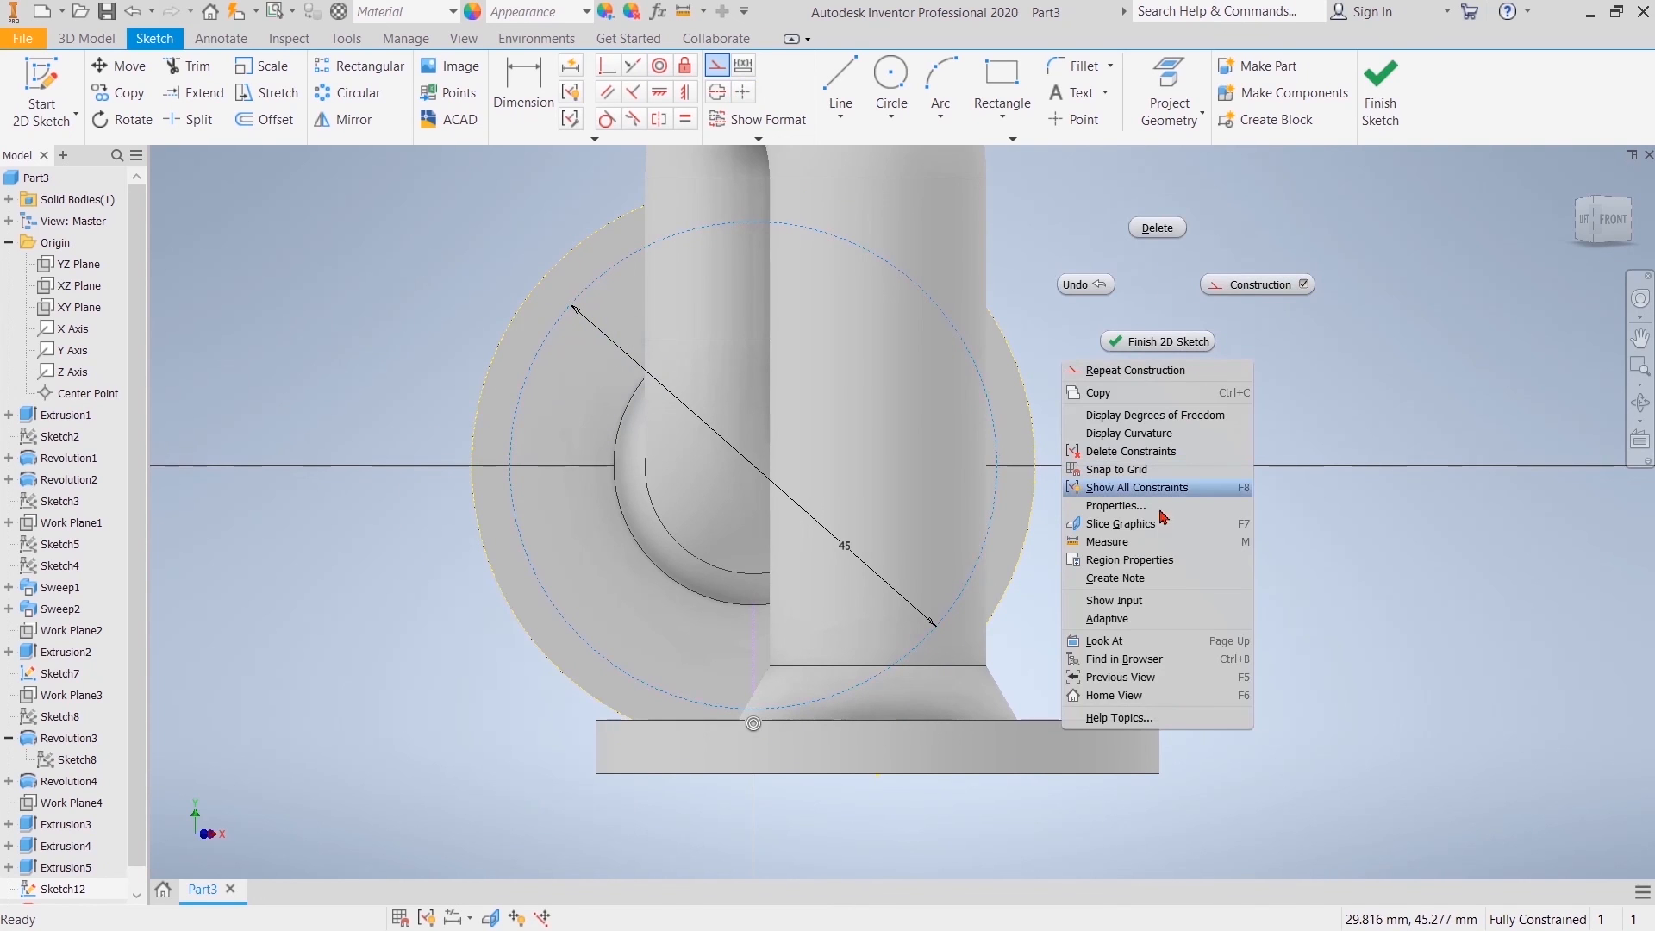
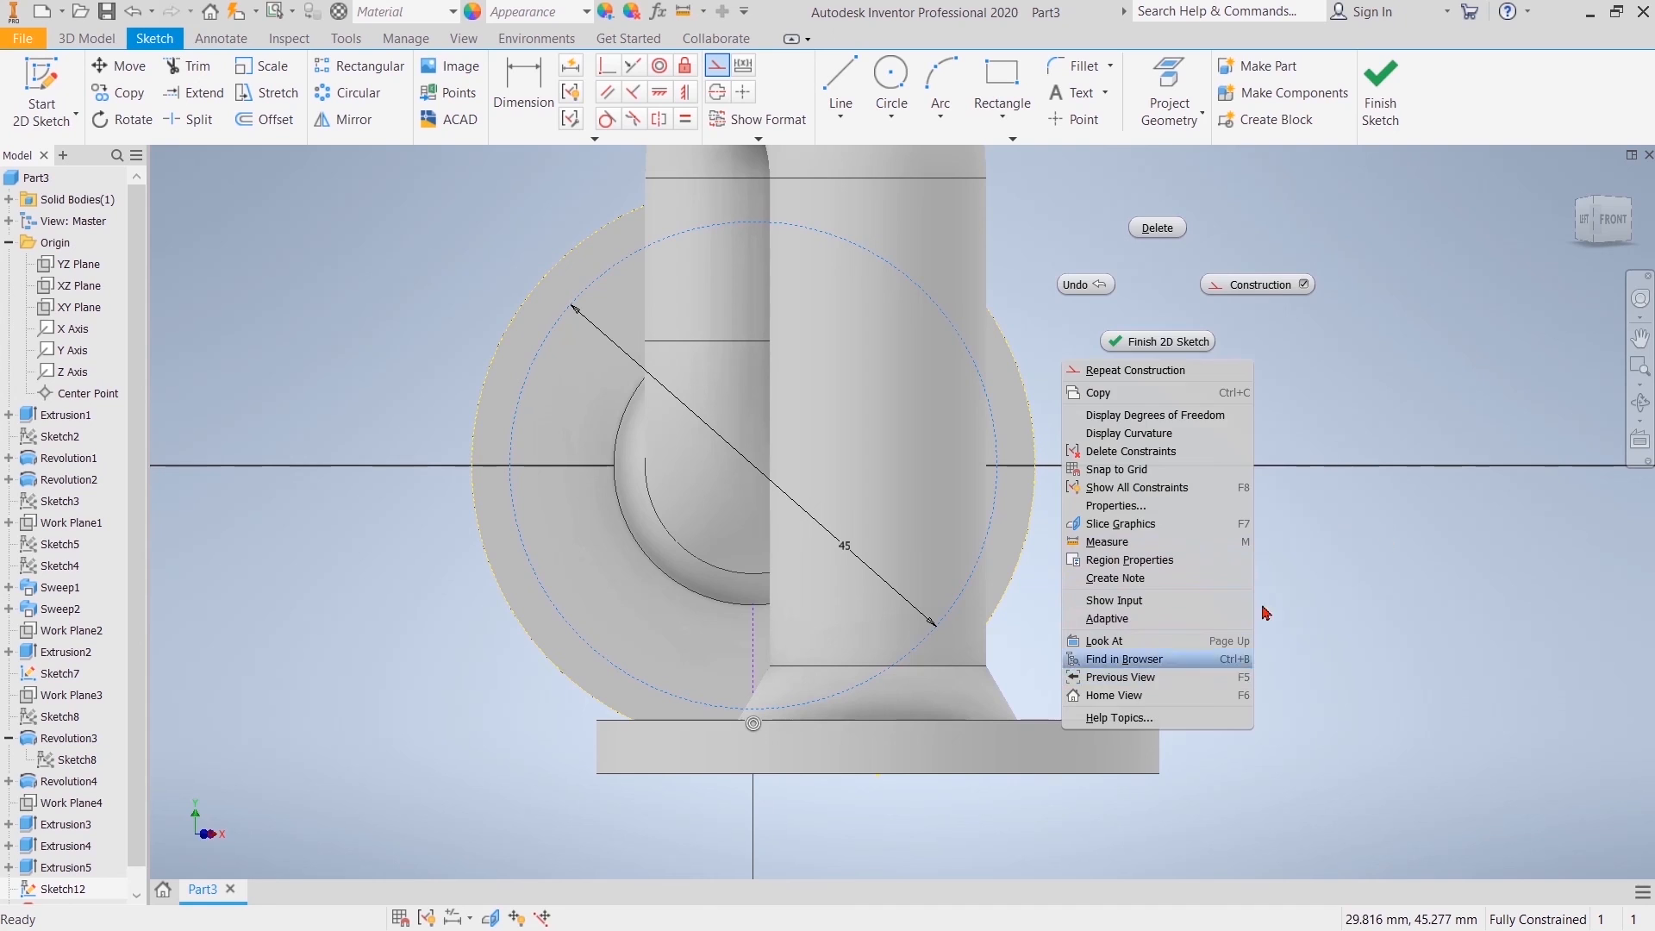
Step: Draw a 4 mm diameter circle centred on the top quadrant of the 45 mm construction circle
{"action": "left_click", "coordinate": [1447, 499]}
{"action": "left_click", "coordinate": [892, 78]}
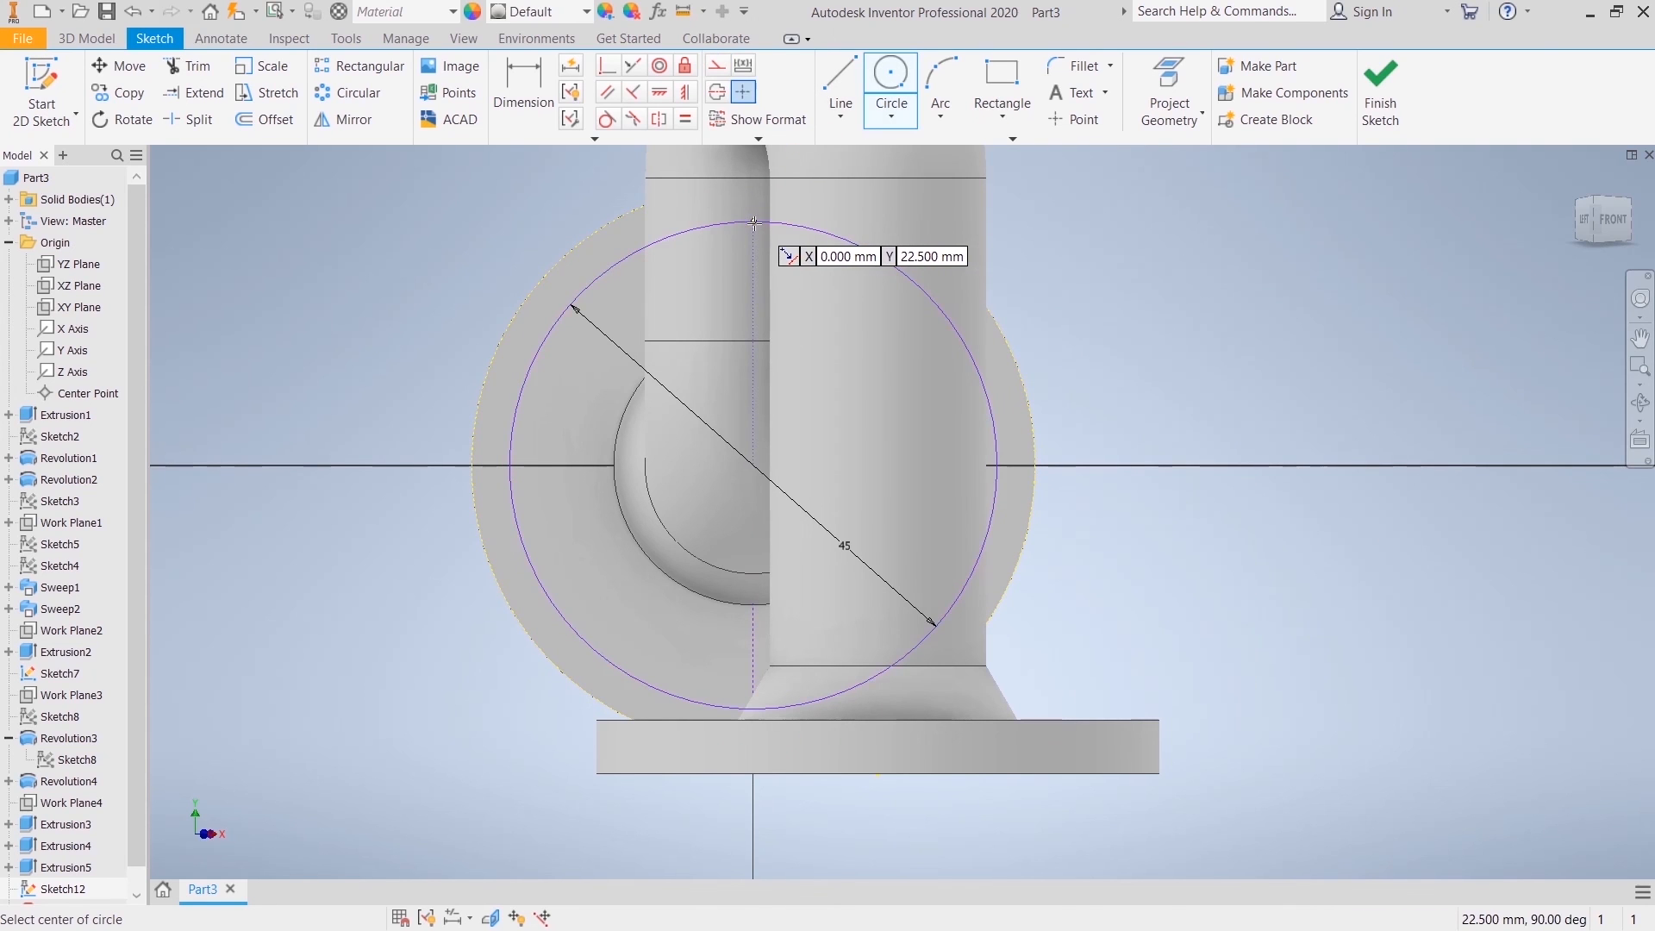
{"action": "left_click", "coordinate": [752, 221]}
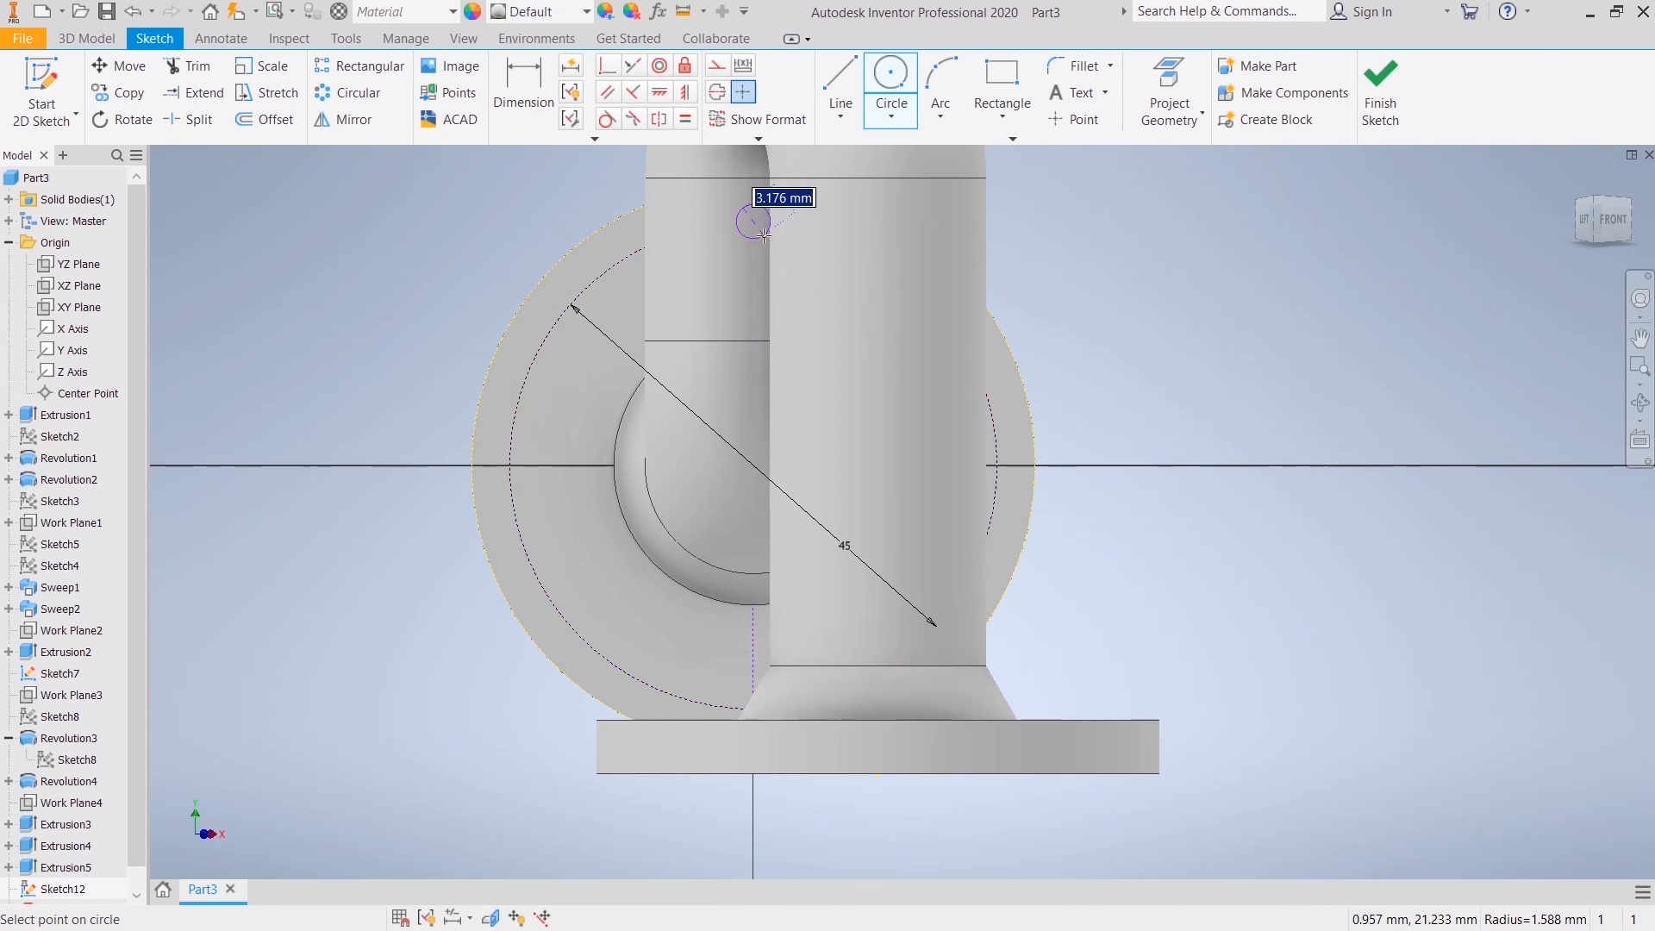
{"action": "type", "text": "4"}
{"action": "key", "text": "Return"}
{"action": "right_click", "coordinate": [1134, 236]}
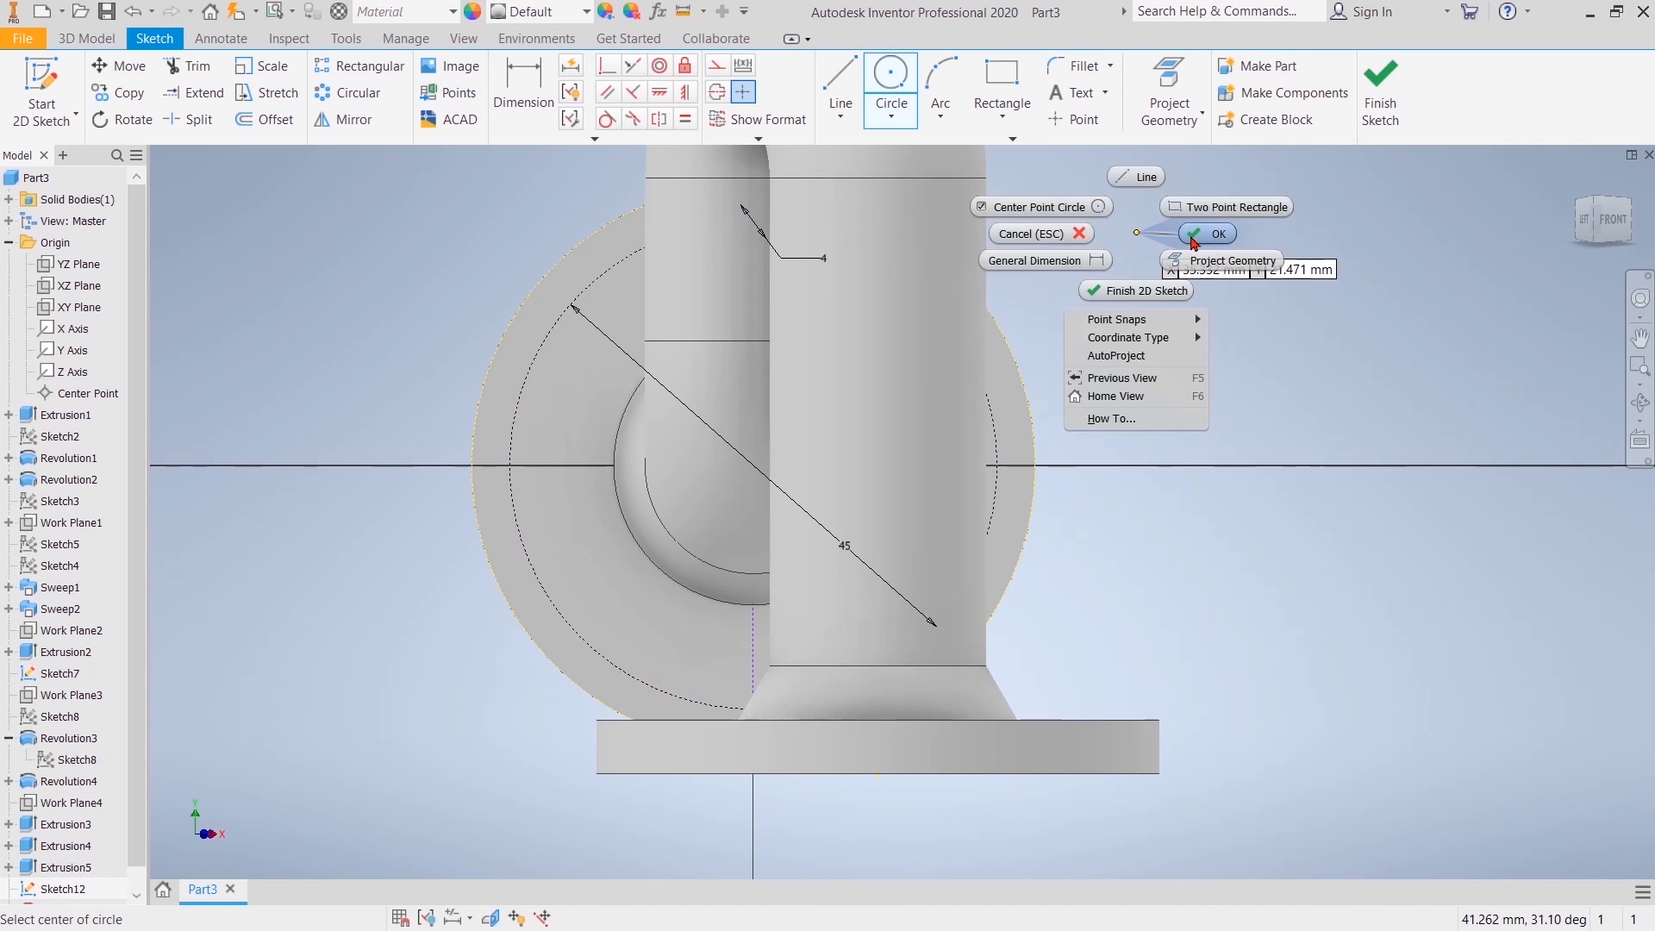
{"action": "left_click", "coordinate": [1193, 235]}
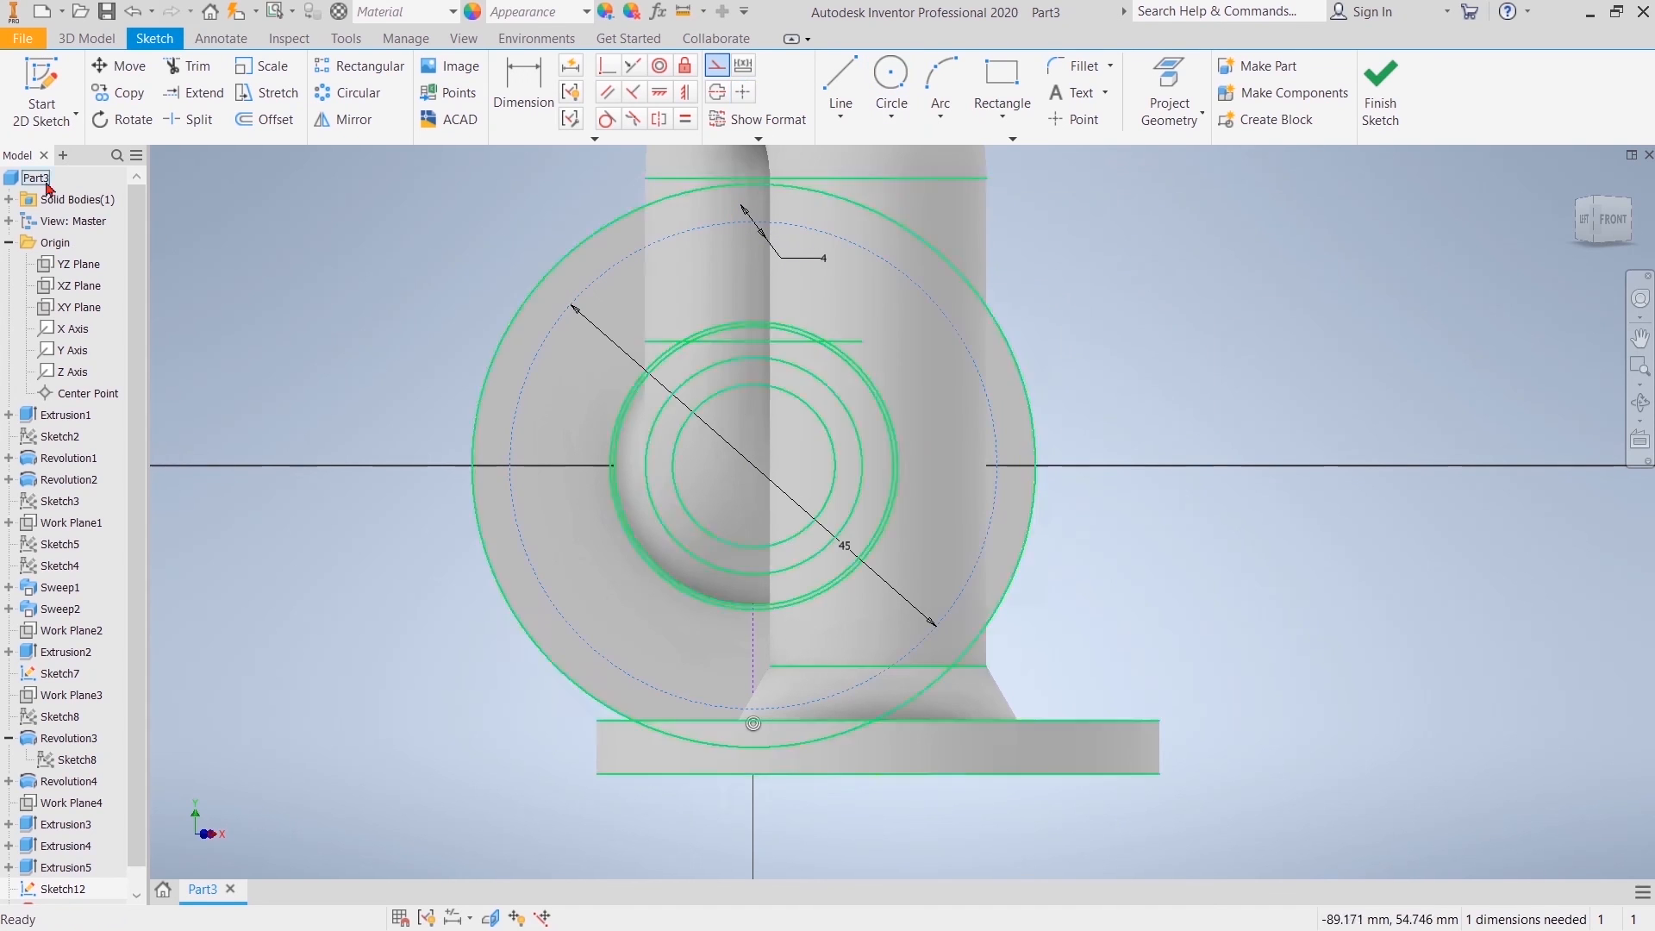
Step: Pattern the 4 mm circle circularly around the side flange's centre with 4 instances over 360 degrees
{"action": "left_click", "coordinate": [349, 92]}
{"action": "left_click", "coordinate": [741, 245]}
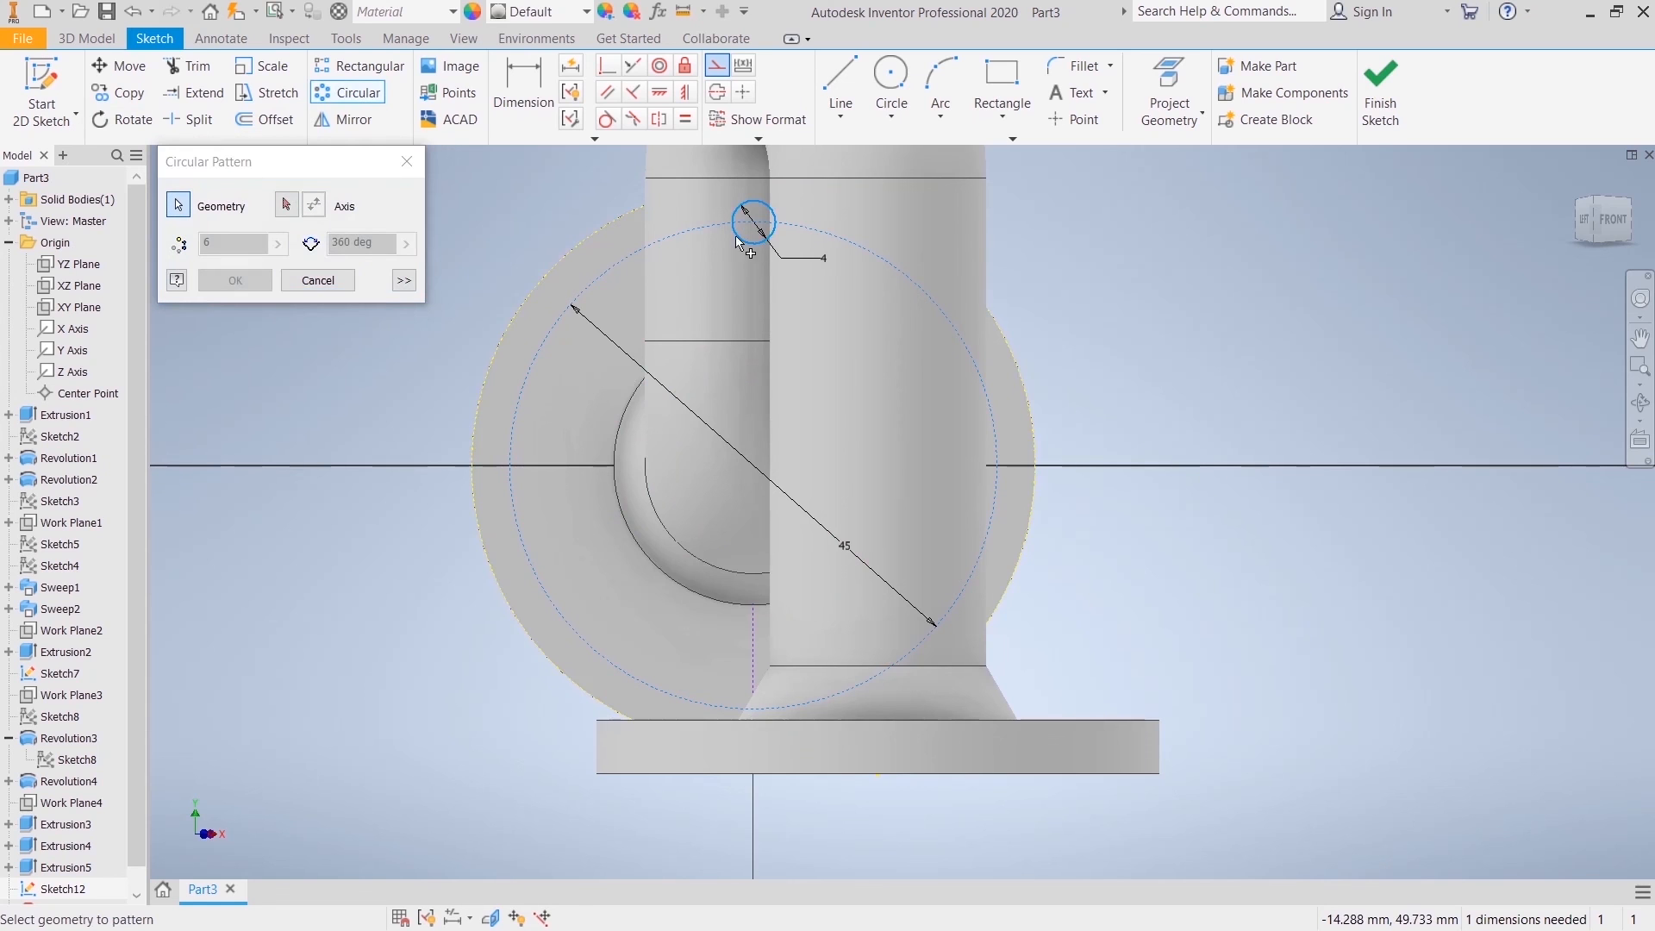
{"action": "left_click", "coordinate": [287, 207]}
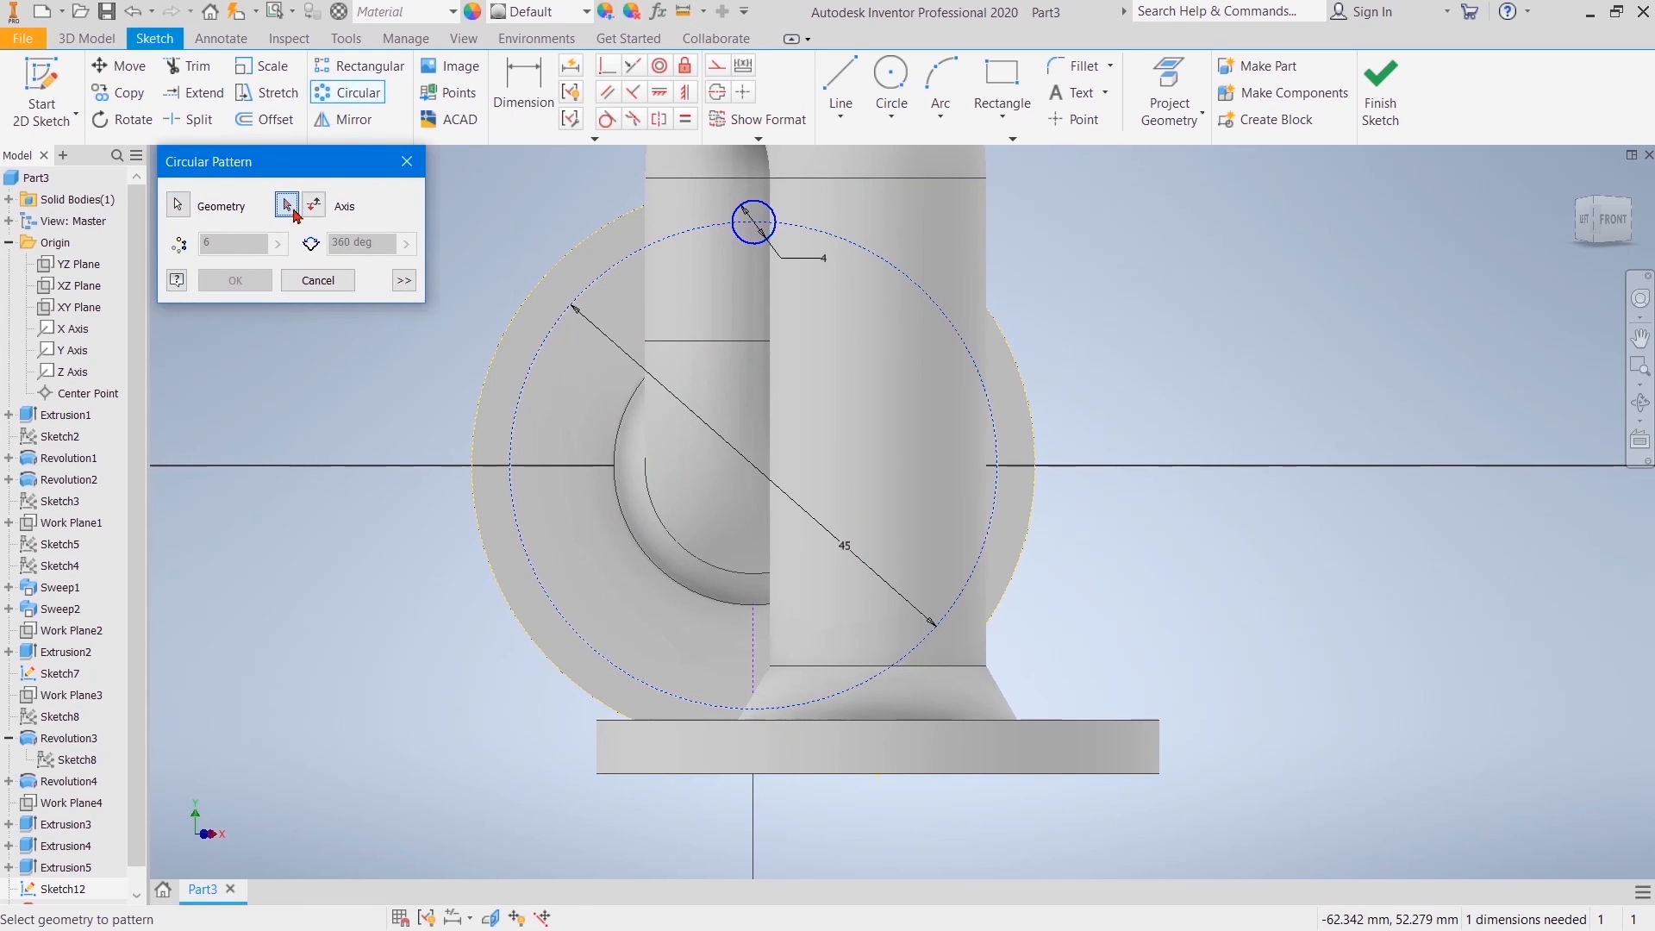
{"action": "left_click", "coordinate": [752, 464]}
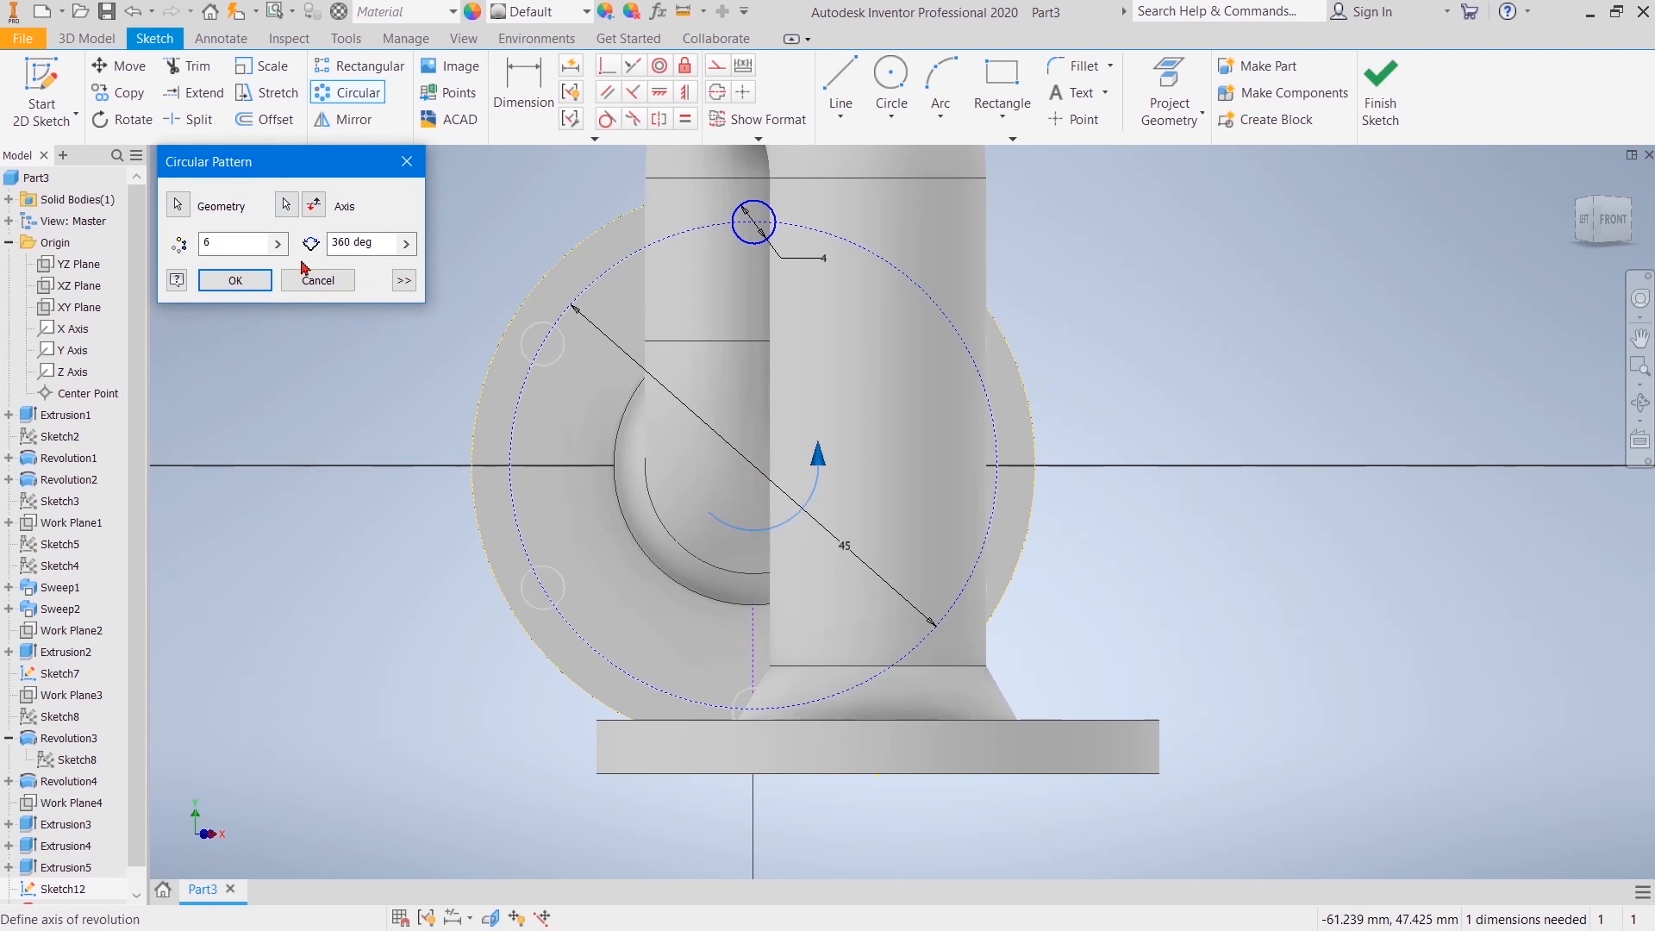
{"action": "left_click", "coordinate": [251, 245]}
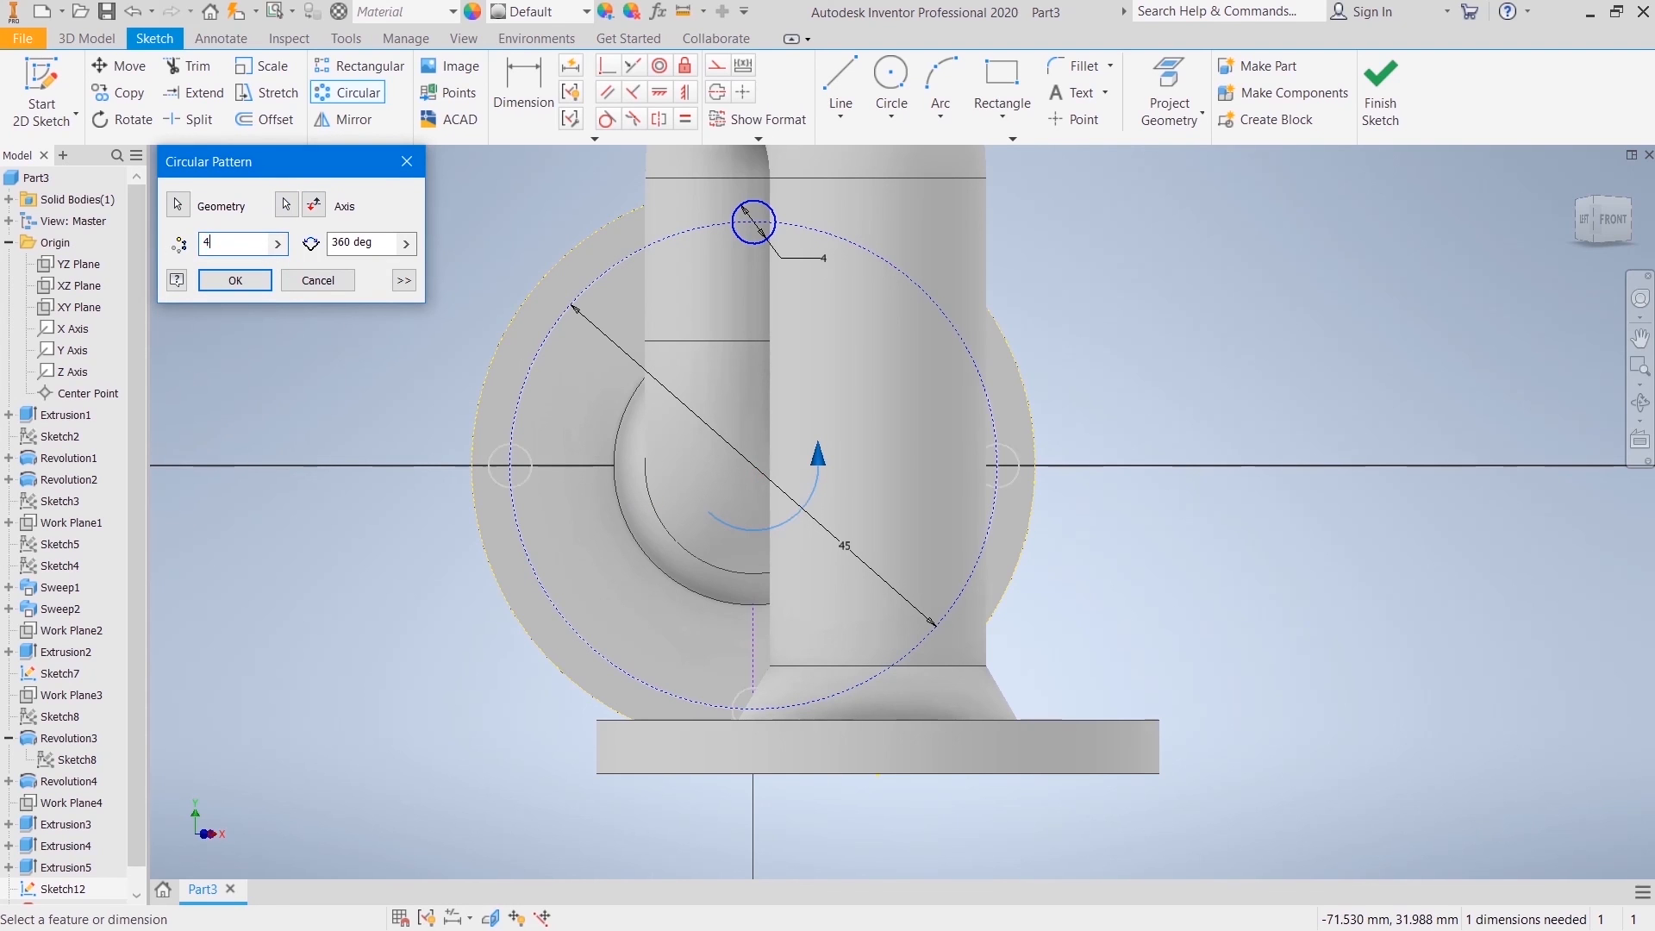
{"action": "key", "text": "Return"}
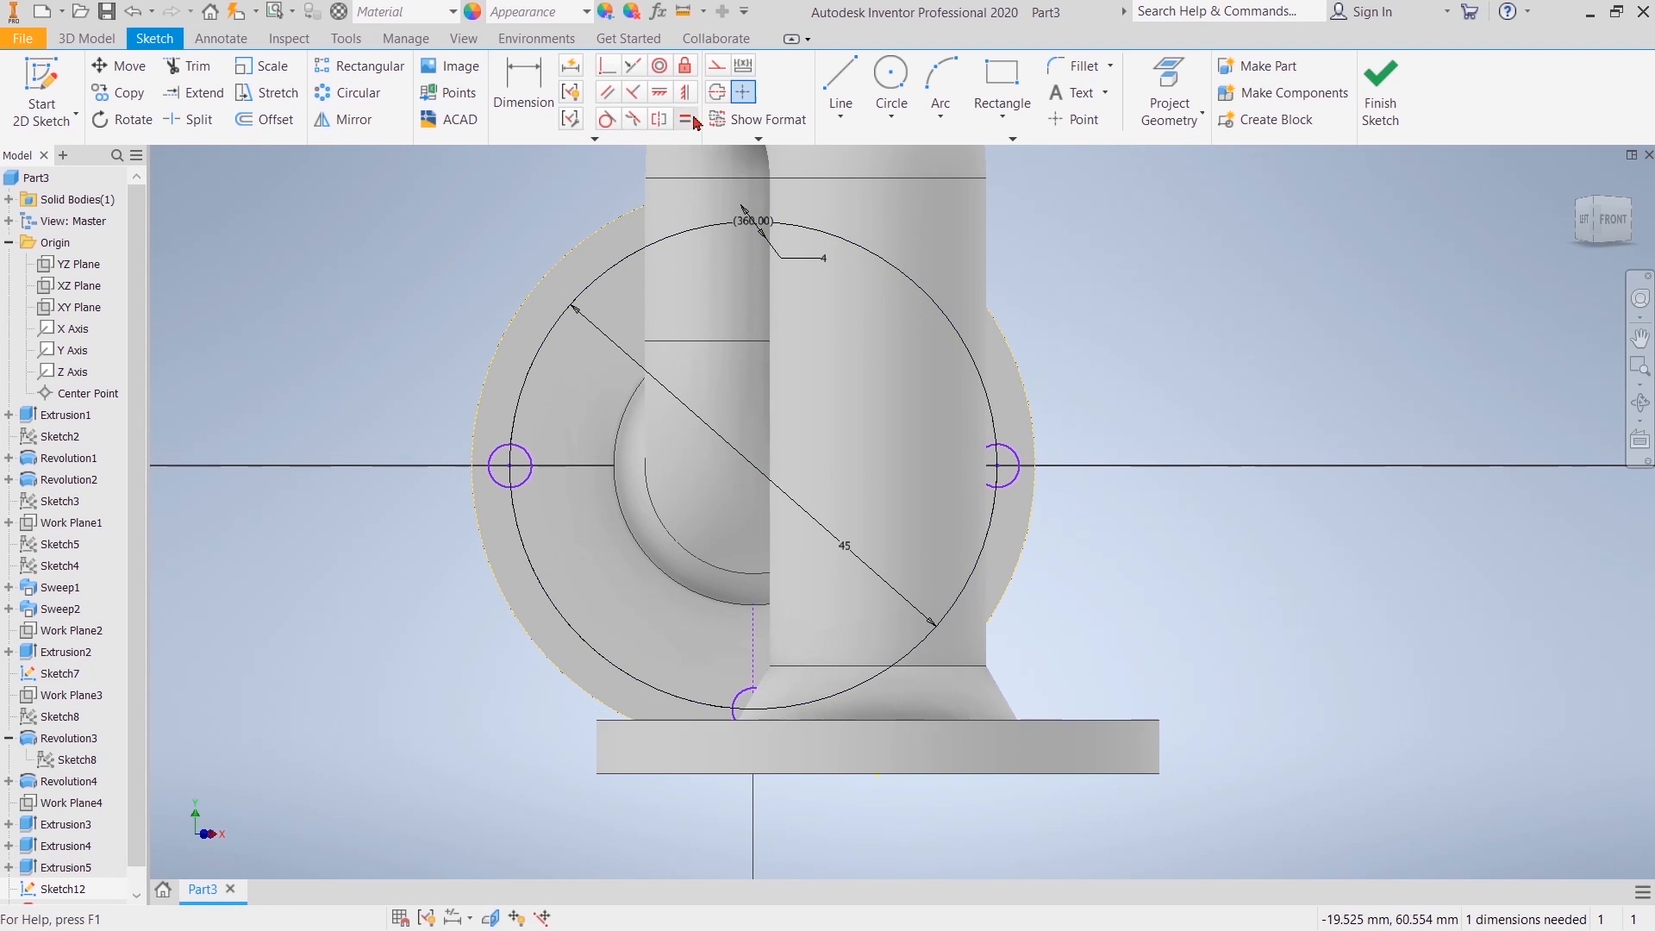
Step: Add a horizontal constraint between the centres of the left and right 4 mm circles
{"action": "left_click", "coordinate": [660, 92]}
{"action": "left_click", "coordinate": [510, 466]}
{"action": "left_click", "coordinate": [998, 465]}
{"action": "key", "text": "Escape"}
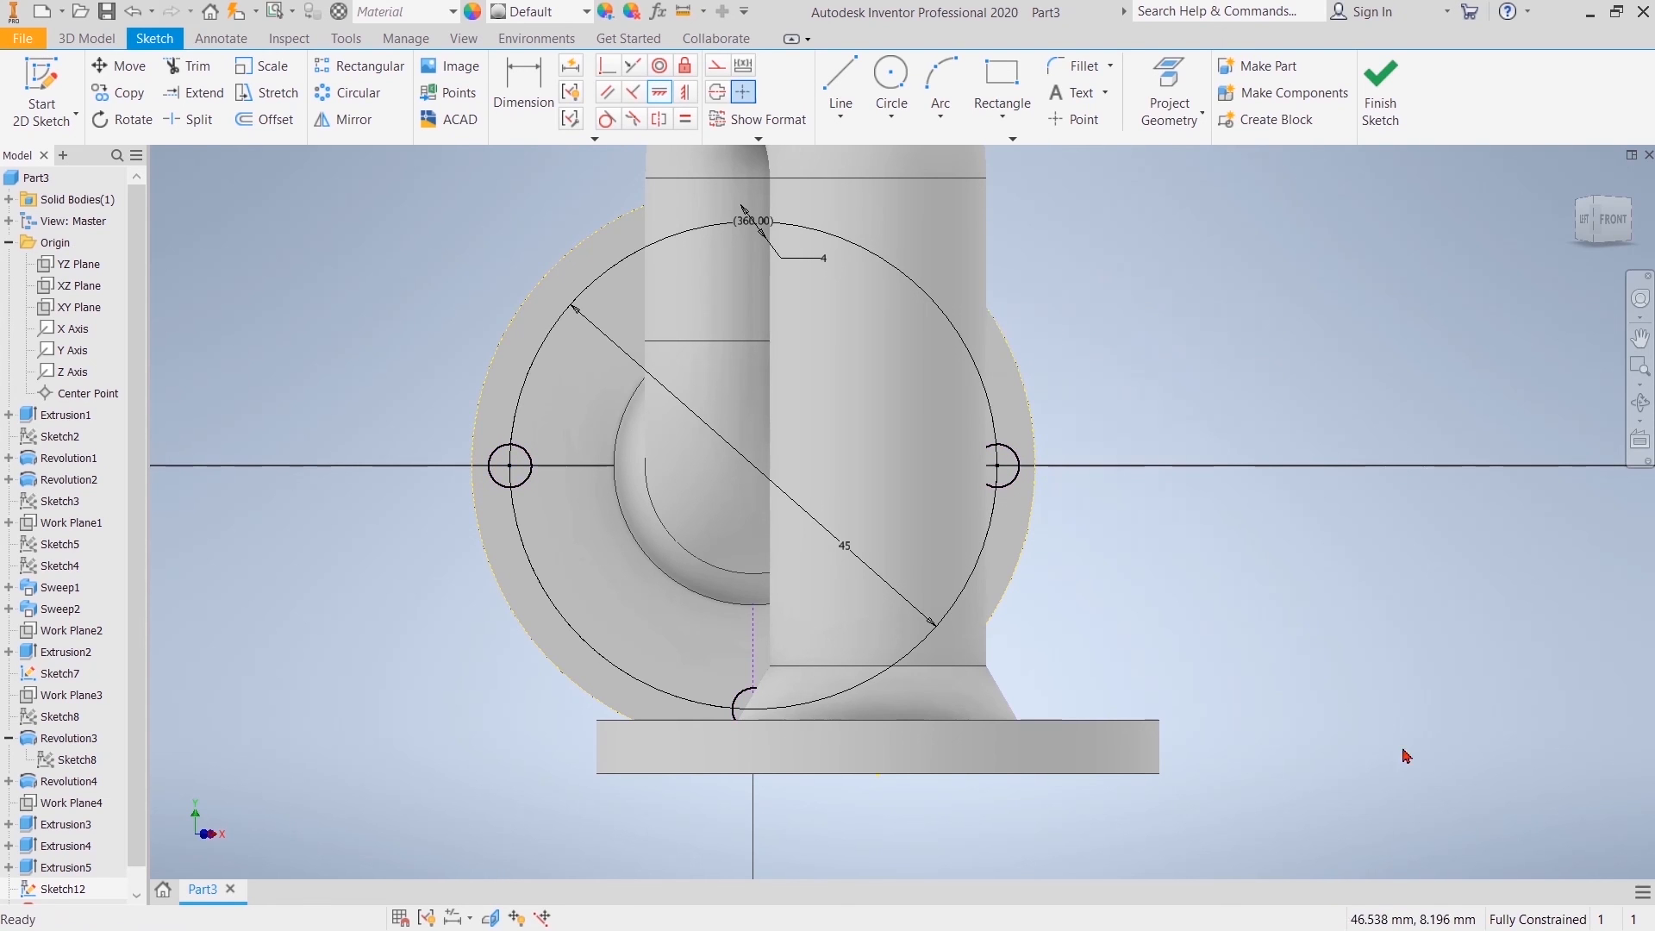
Step: Finish the sketch and extrude its four 4 mm circles as a 5 mm deep cut through the side flange, with the direction flipped
{"action": "left_click", "coordinate": [1360, 125]}
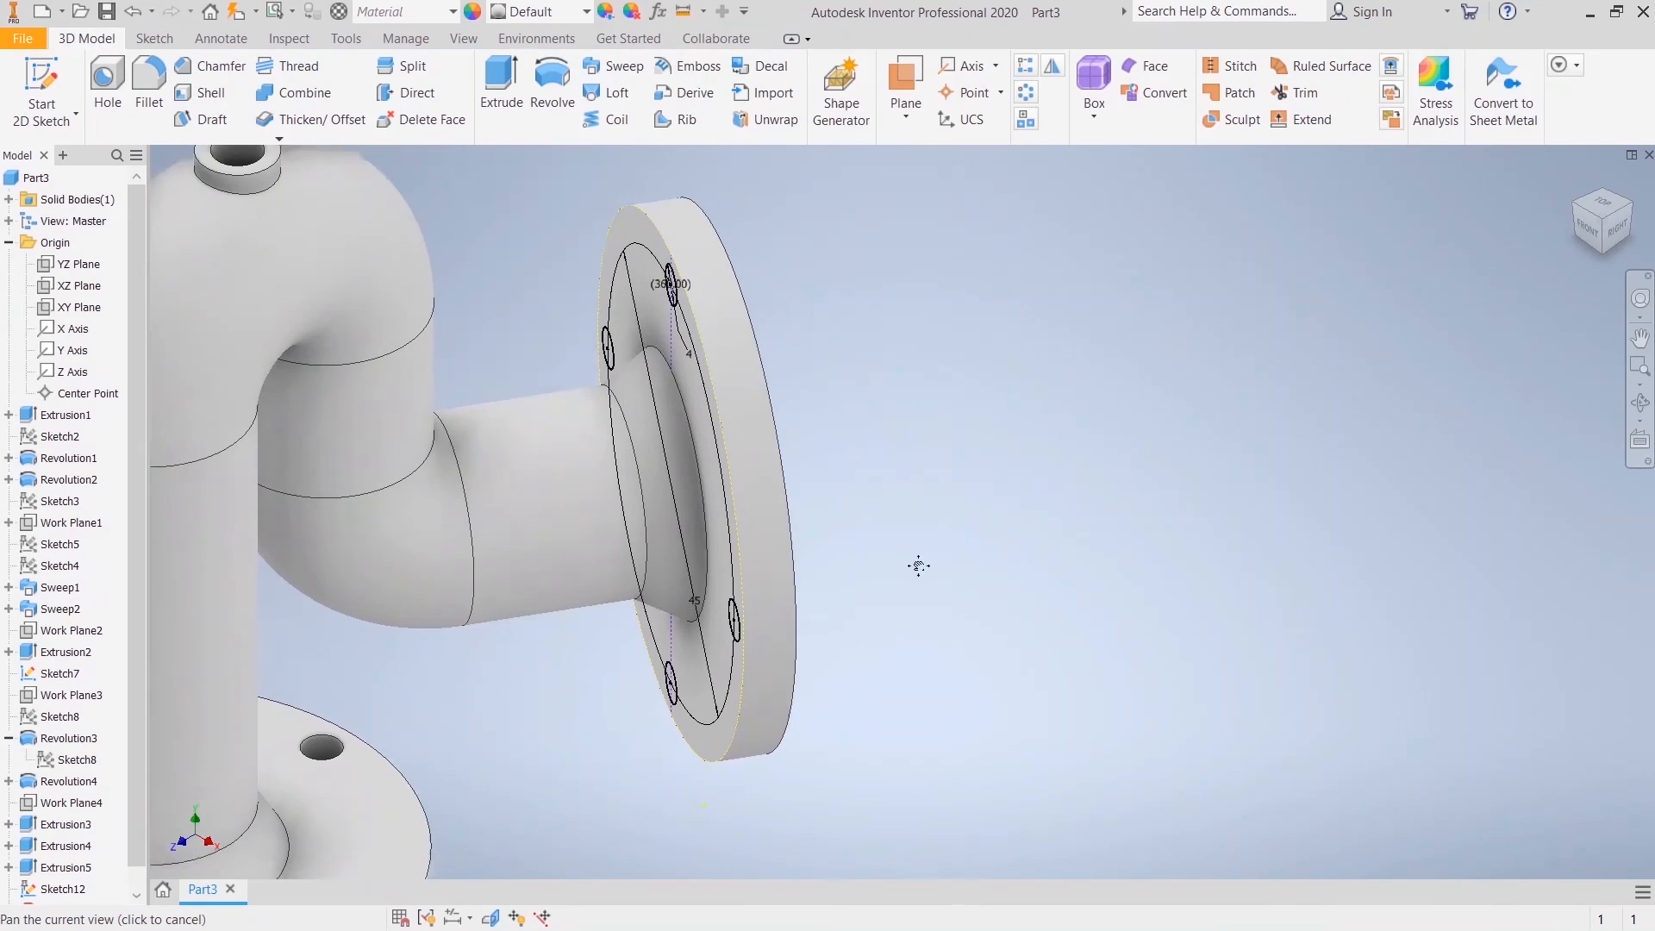
{"action": "left_click", "coordinate": [499, 78]}
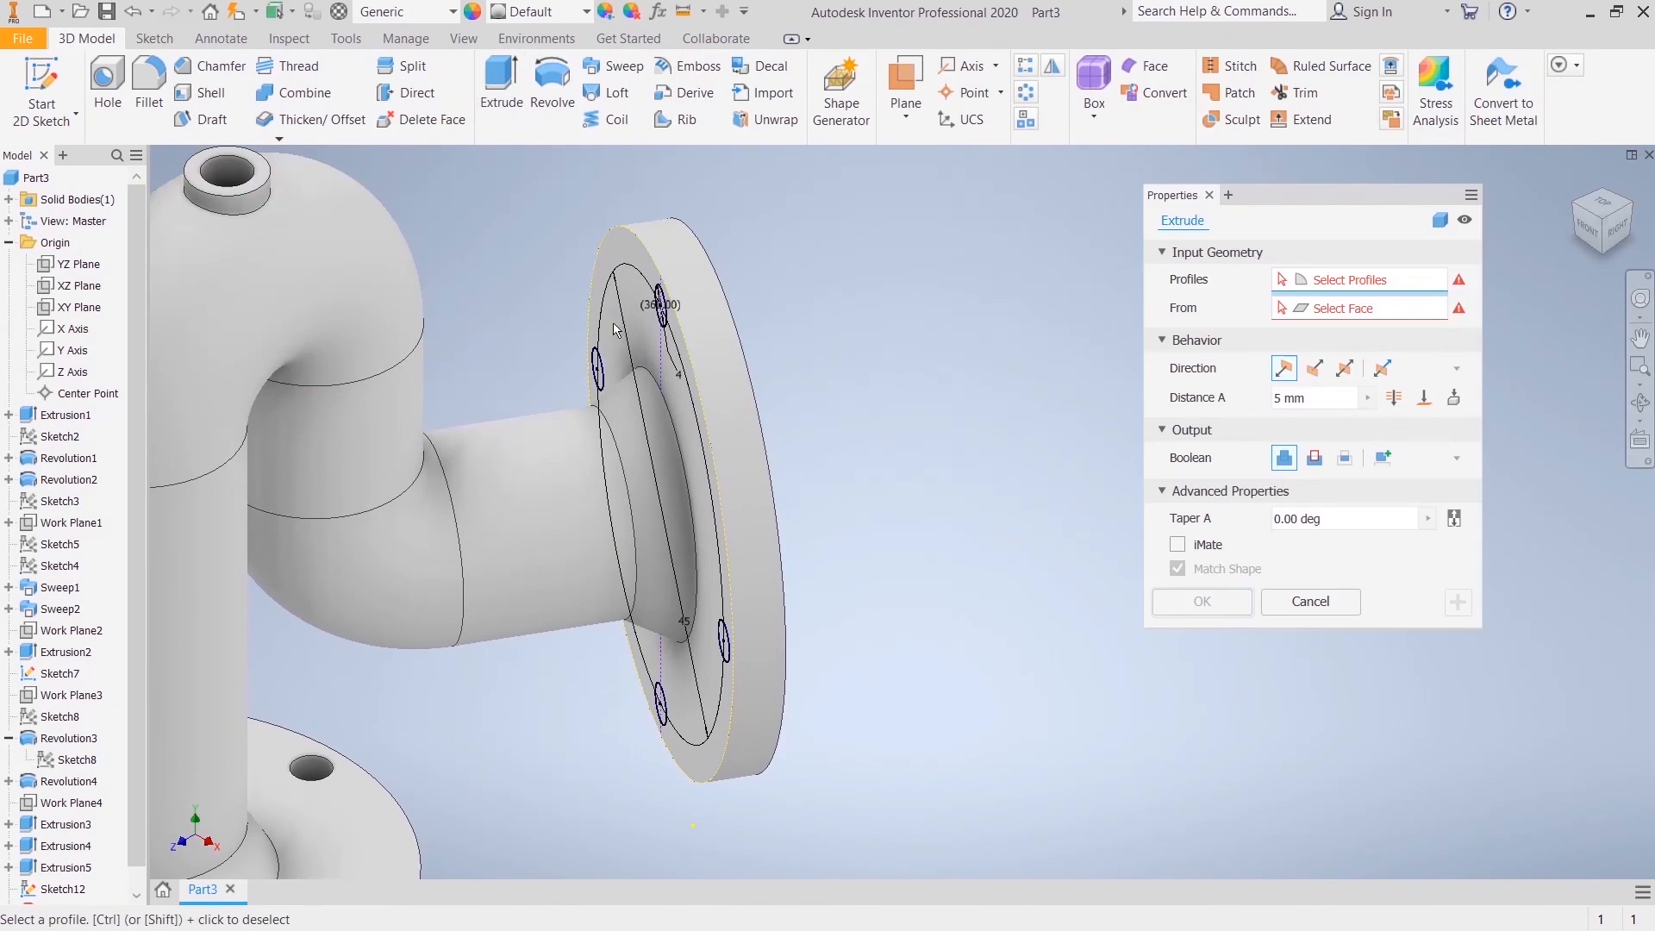
{"action": "scroll", "coordinate": [661, 315], "scroll_direction": "up", "scroll_amount": 5}
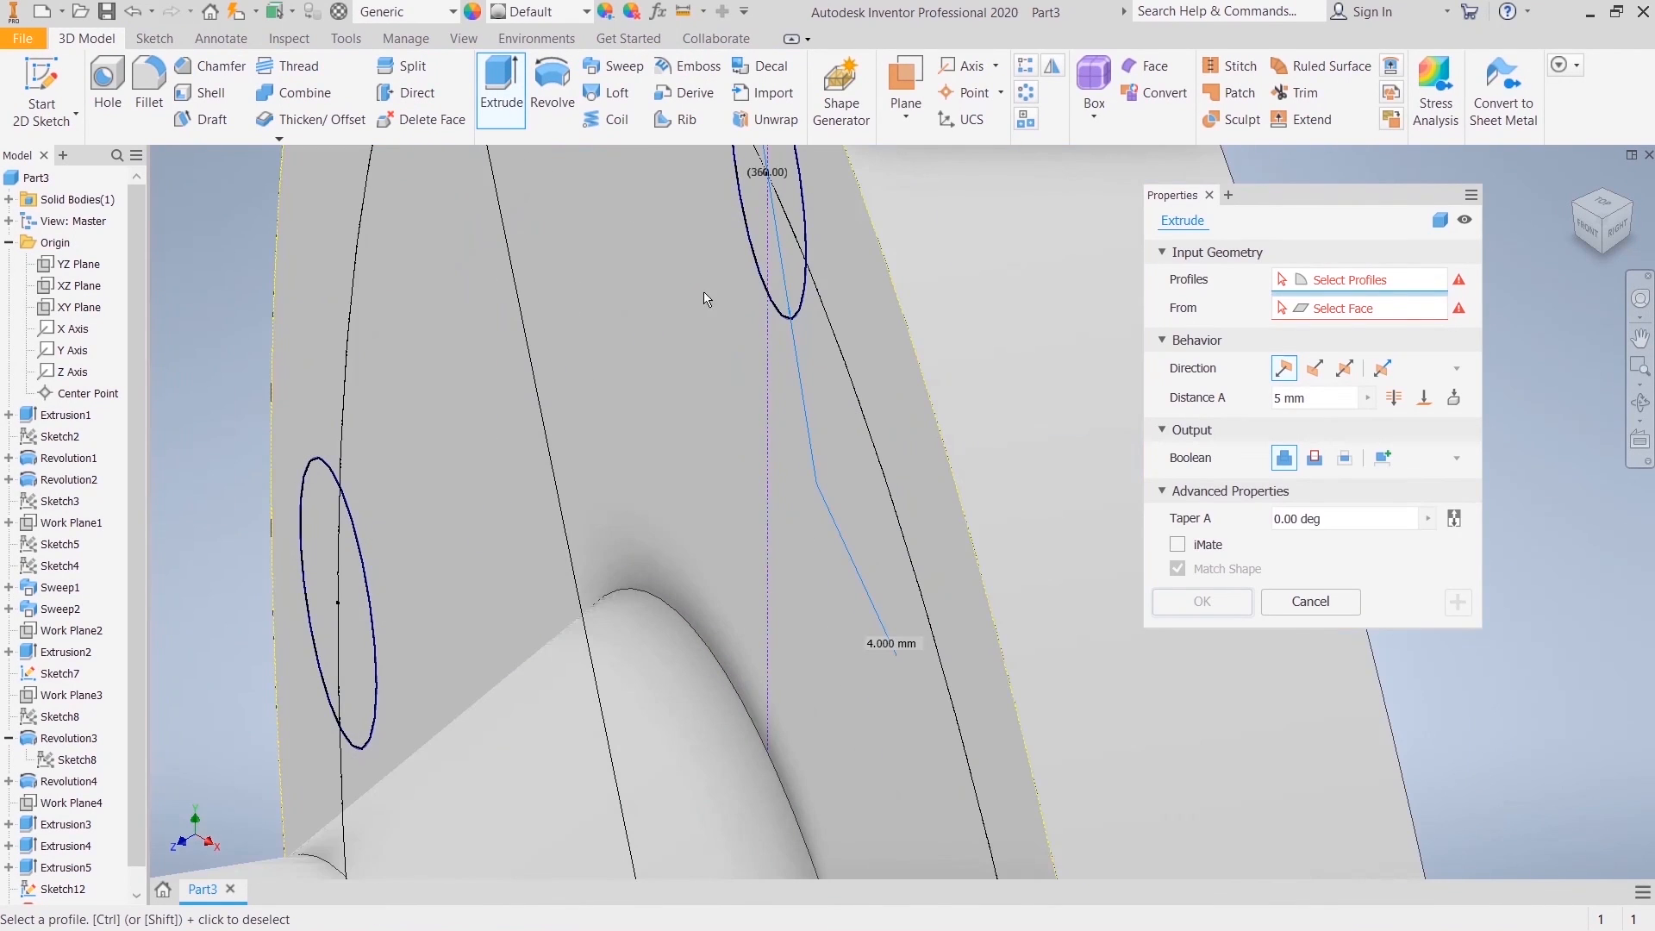
{"action": "left_click", "coordinate": [799, 274]}
{"action": "left_click", "coordinate": [349, 569]}
{"action": "scroll", "coordinate": [561, 518], "scroll_direction": "down", "scroll_amount": 3}
{"action": "middle_click_drag", "start_coordinate": [561, 518], "coordinate": [634, 603], "text": "shift"}
{"action": "left_click", "coordinate": [622, 604]}
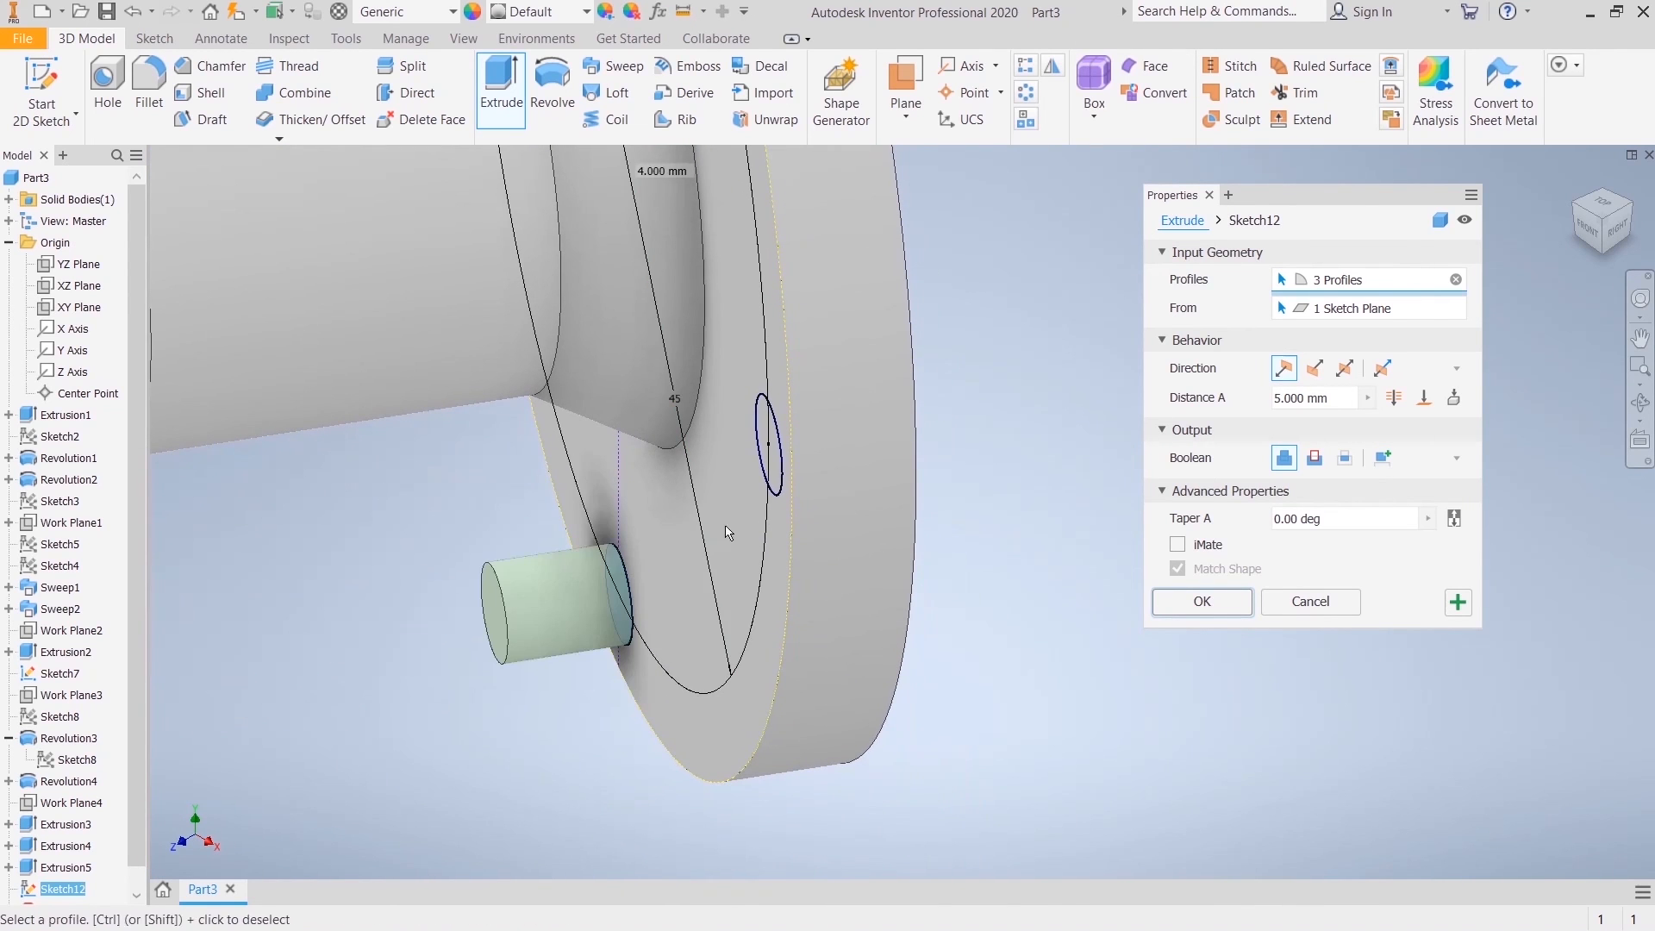
{"action": "left_click", "coordinate": [775, 468]}
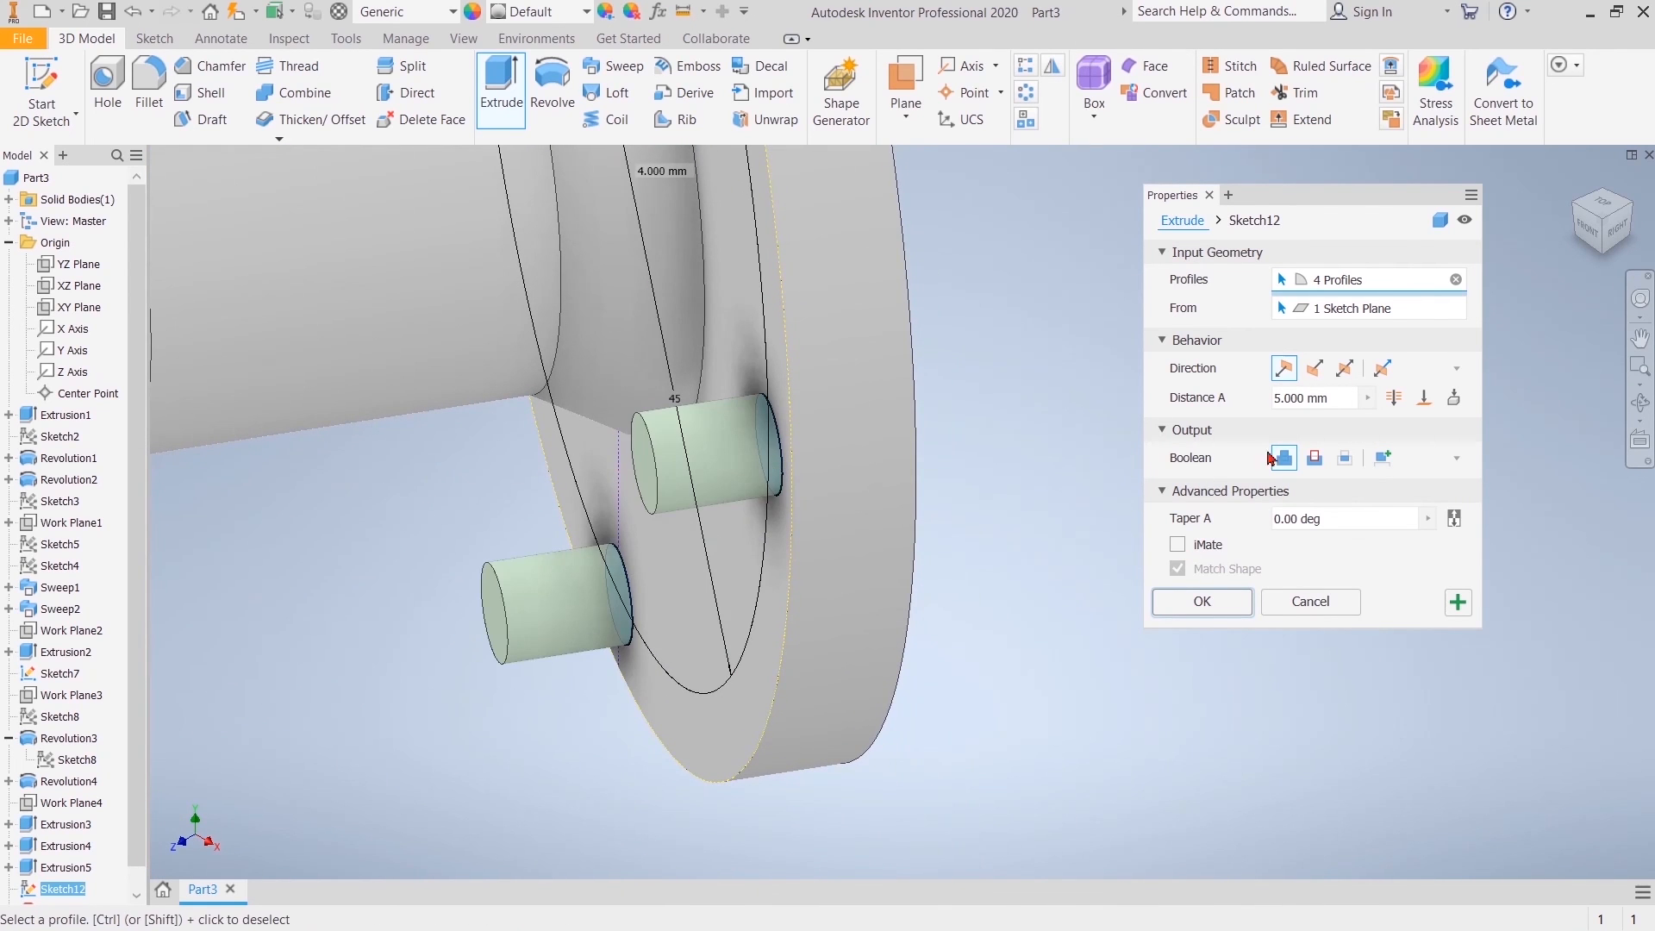
{"action": "left_click", "coordinate": [1314, 369]}
{"action": "scroll", "coordinate": [813, 373], "scroll_direction": "up", "scroll_amount": 7}
{"action": "middle_click_drag", "start_coordinate": [813, 374], "coordinate": [774, 438]}
{"action": "left_click", "coordinate": [1204, 604]}
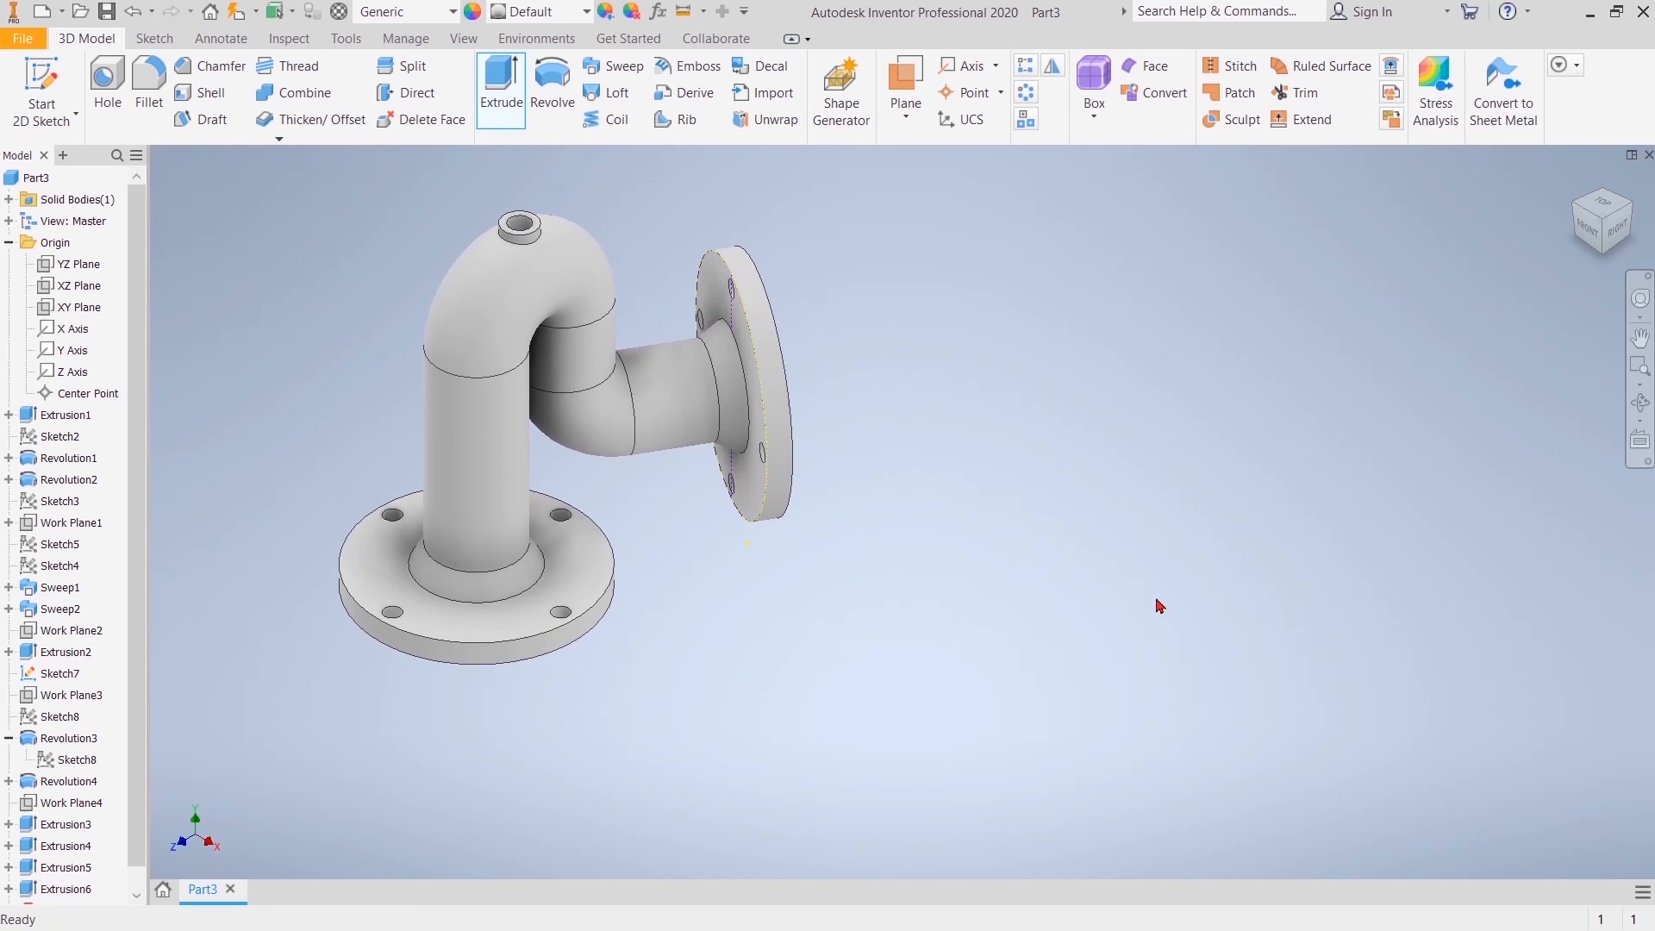
Step: Show a half section view of the fitting on the YZ plane to inspect its interior
{"action": "middle_click_drag", "start_coordinate": [1574, 186], "coordinate": [1576, 187]}
{"action": "left_click", "coordinate": [1577, 185]}
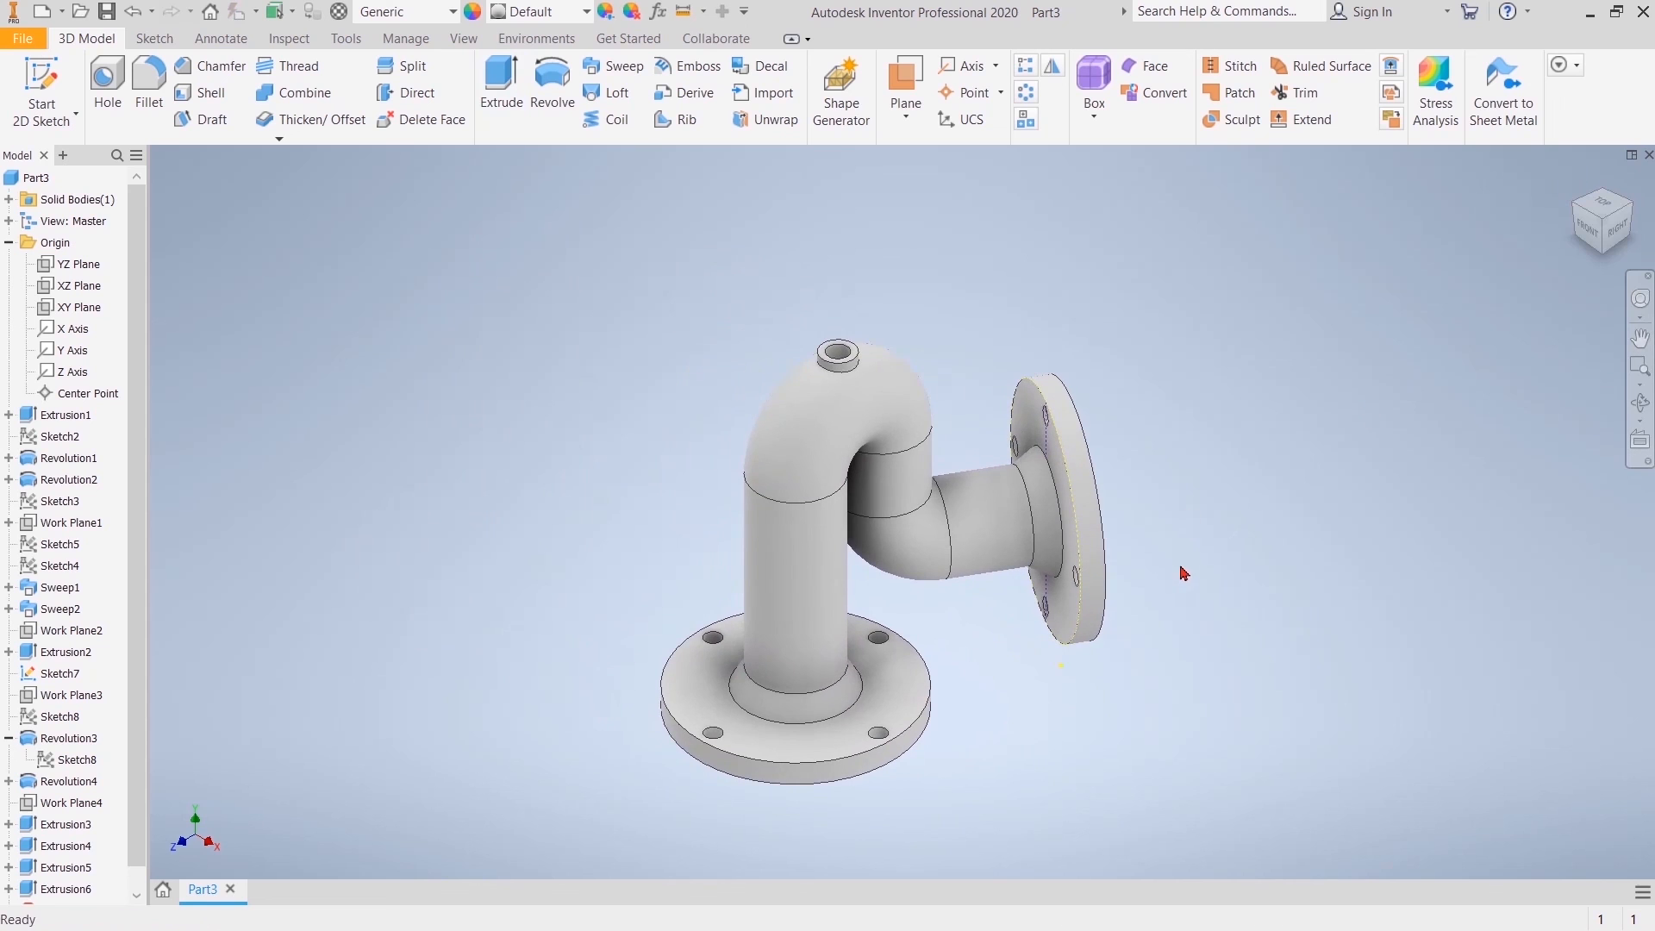
{"action": "scroll", "coordinate": [1184, 574], "scroll_direction": "up", "scroll_amount": 3}
{"action": "scroll", "coordinate": [1157, 587], "scroll_direction": "down", "scroll_amount": 3}
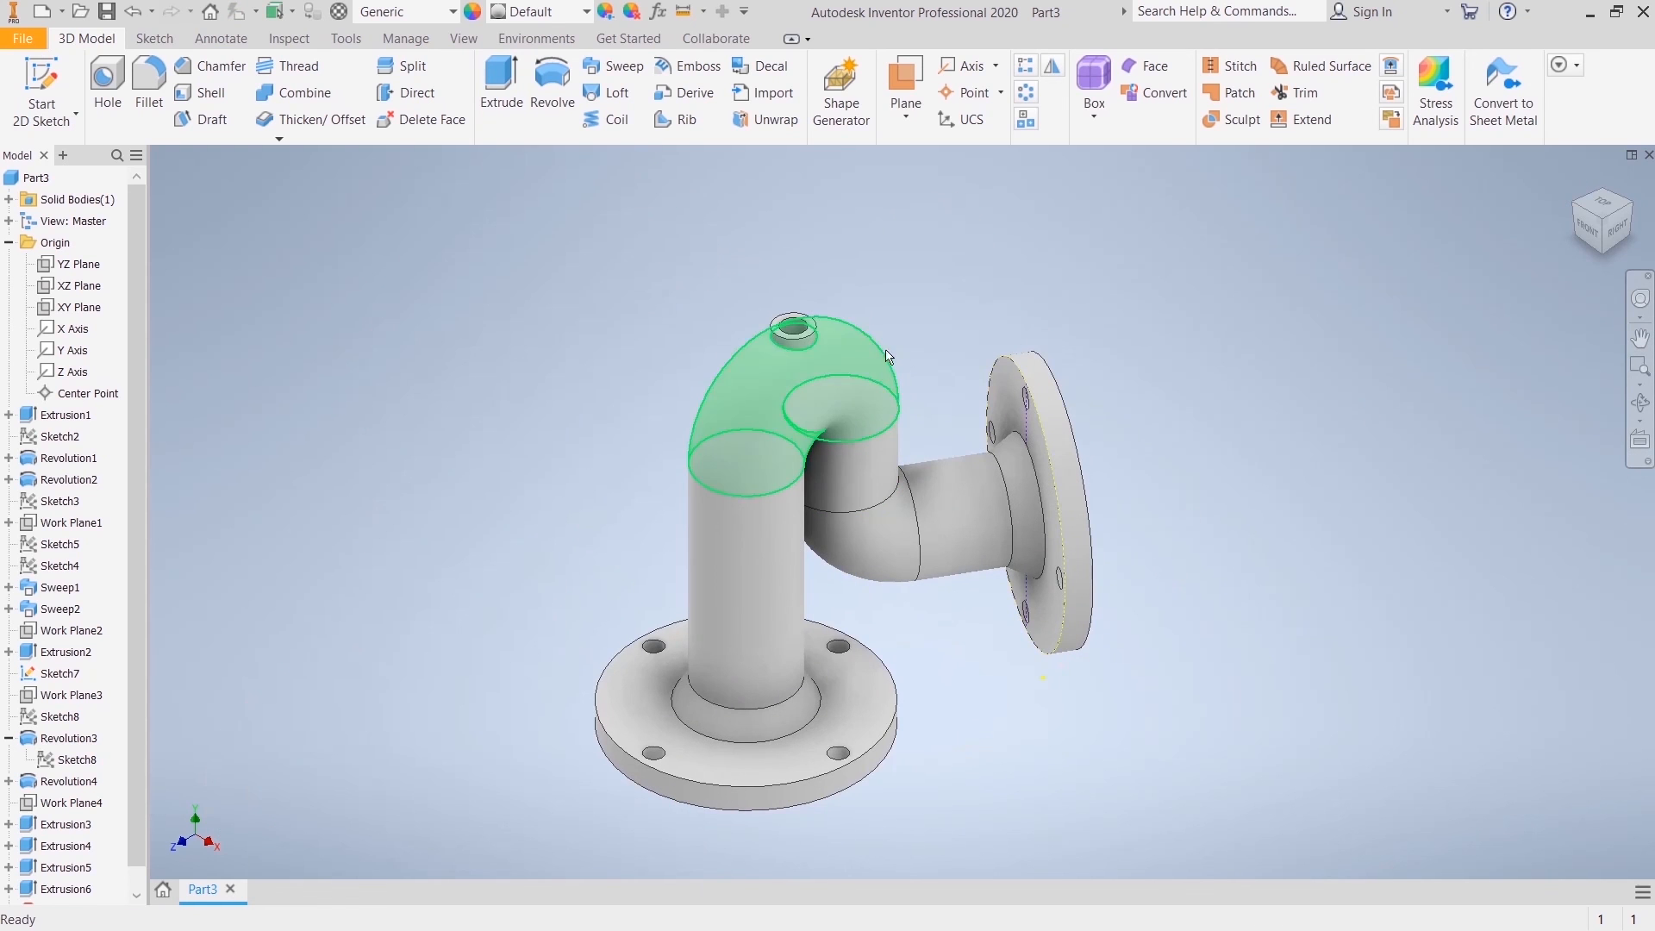
{"action": "left_click", "coordinate": [452, 44]}
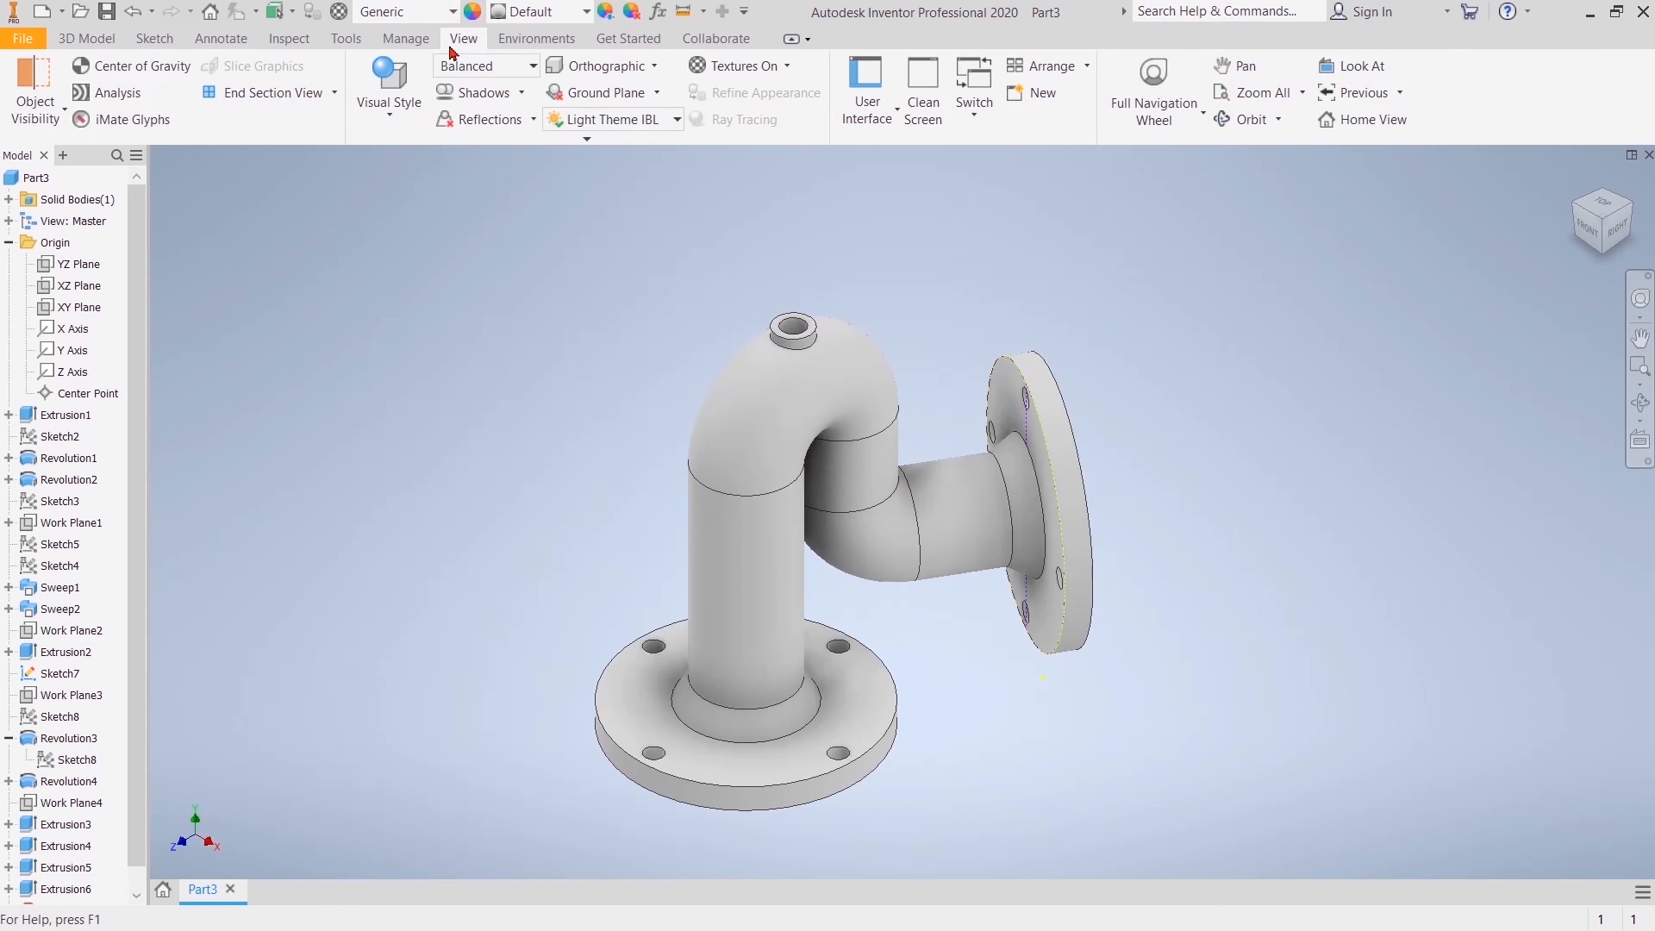
{"action": "left_click", "coordinate": [335, 92]}
{"action": "left_click", "coordinate": [306, 166]}
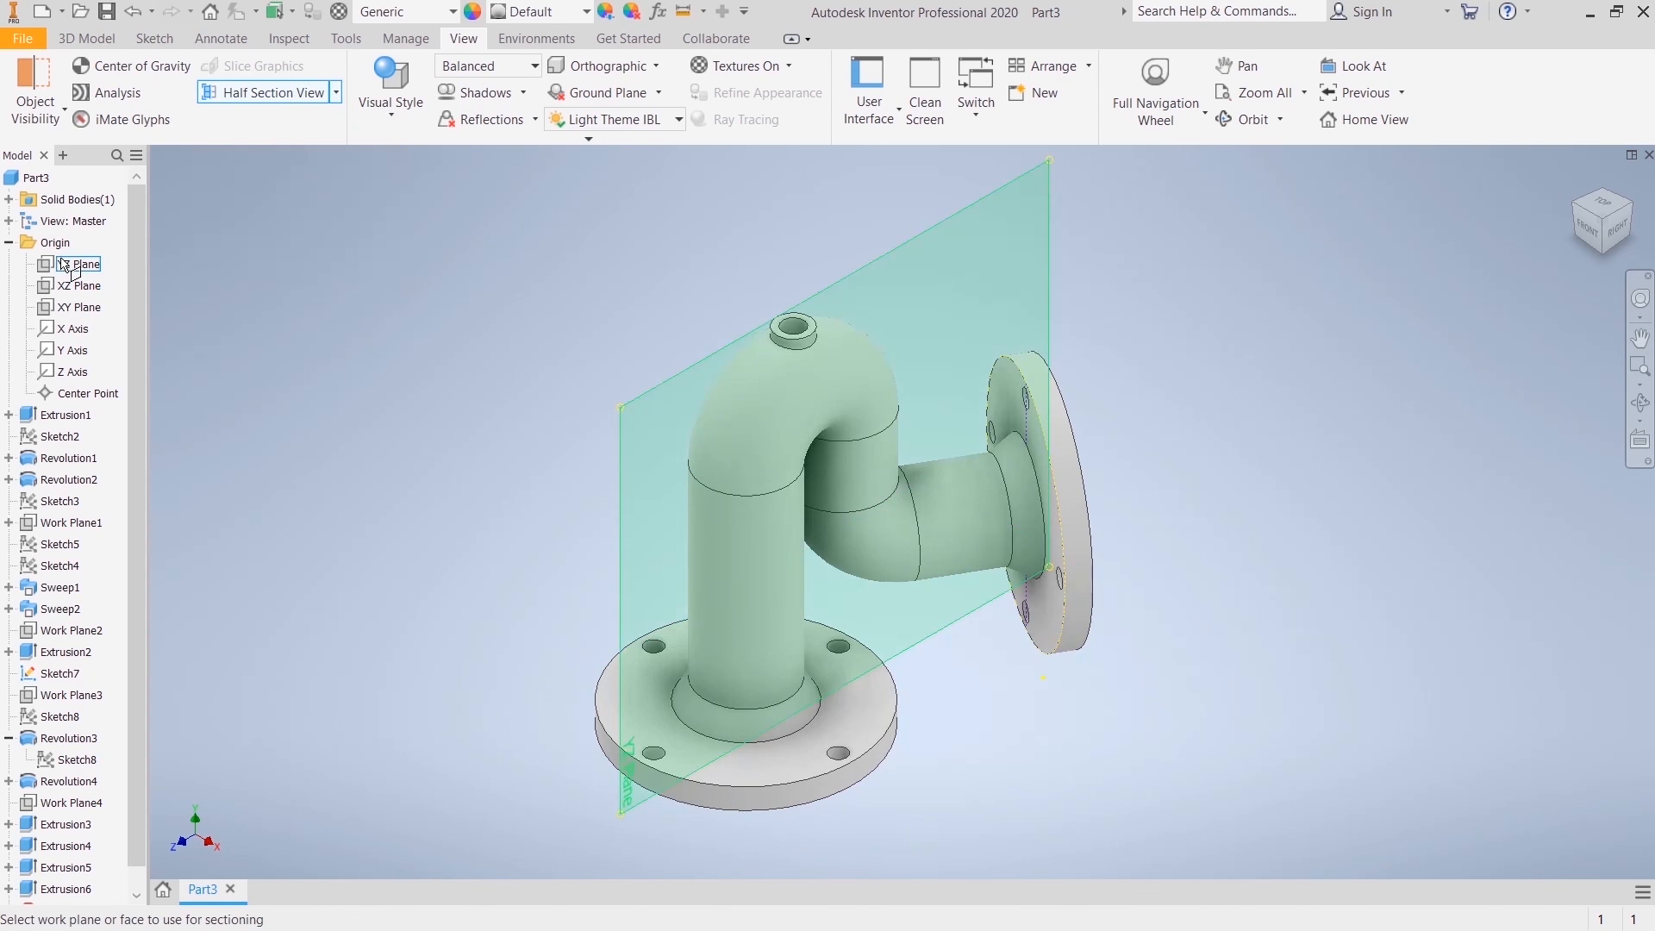
{"action": "left_click", "coordinate": [76, 264]}
{"action": "left_click", "coordinate": [921, 564]}
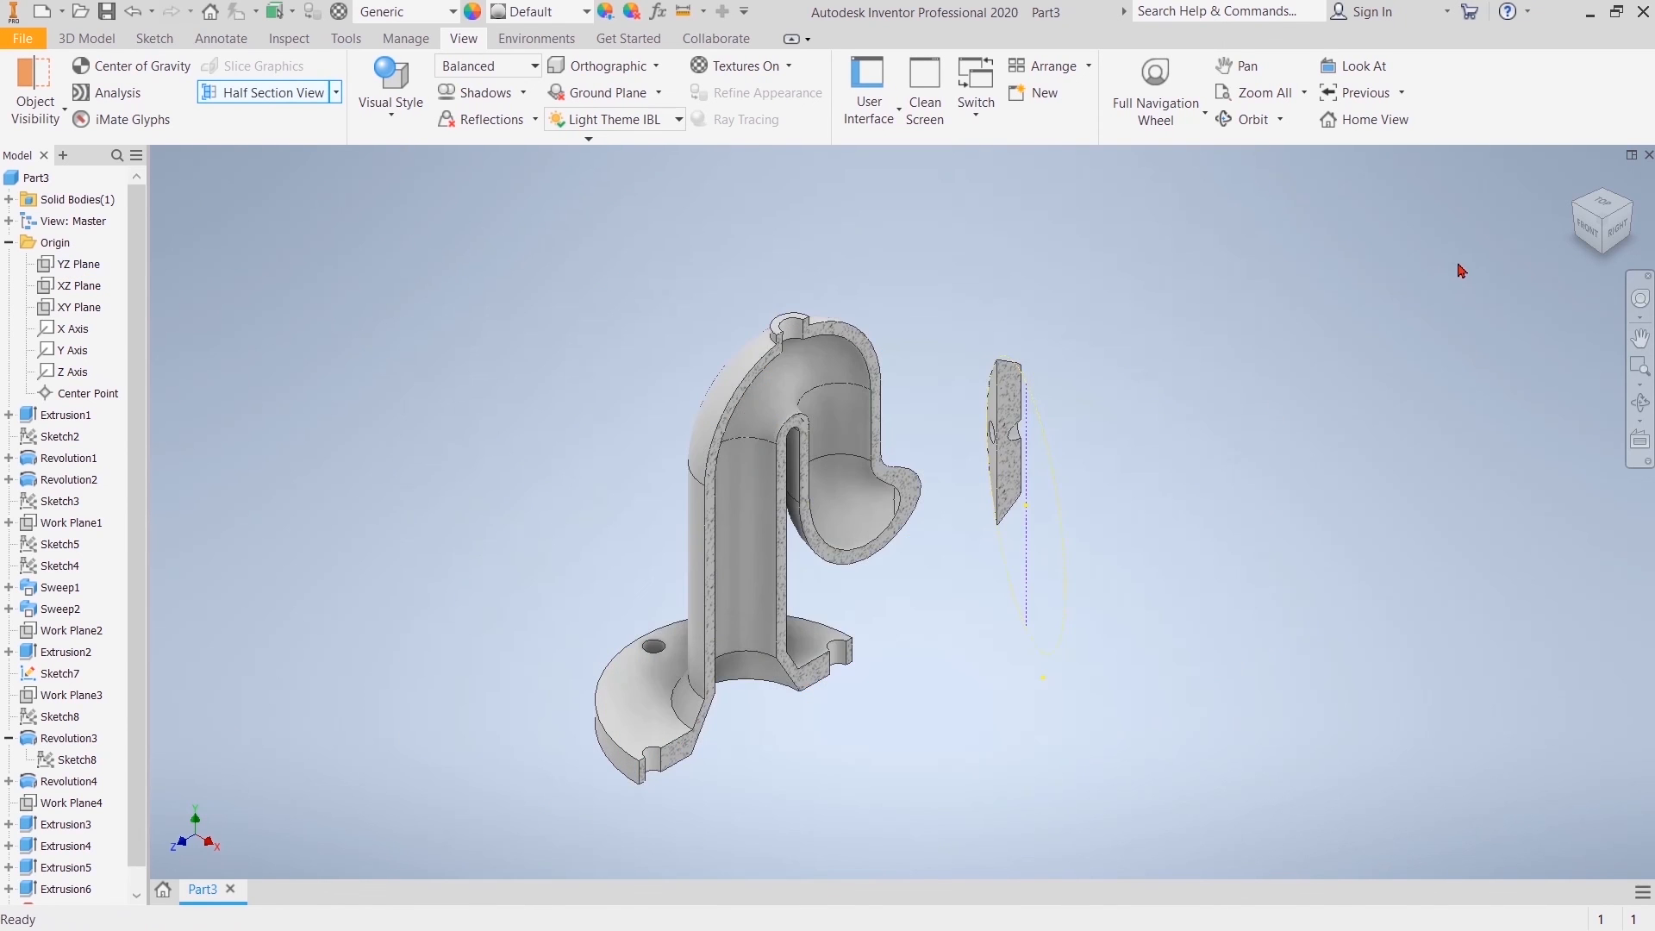
{"action": "left_click", "coordinate": [1617, 237]}
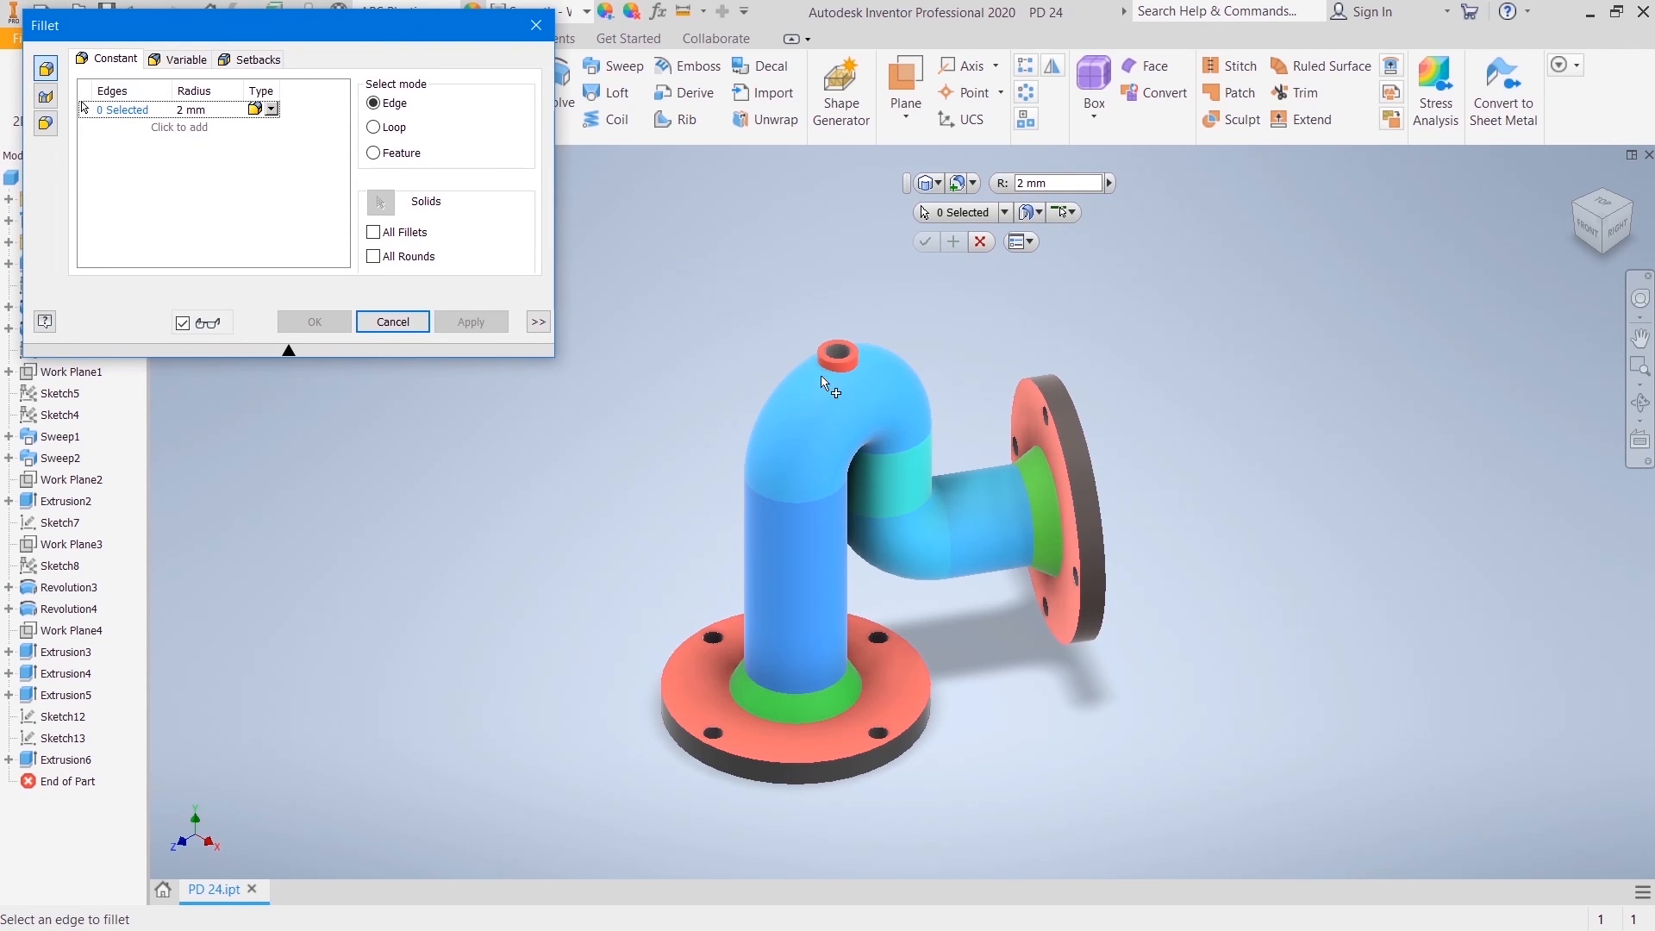
Step: Fillet the edge where the small top boss meets the pipe bend with a 2 mm radius
{"action": "scroll", "coordinate": [841, 379], "scroll_direction": "down", "scroll_amount": 5}
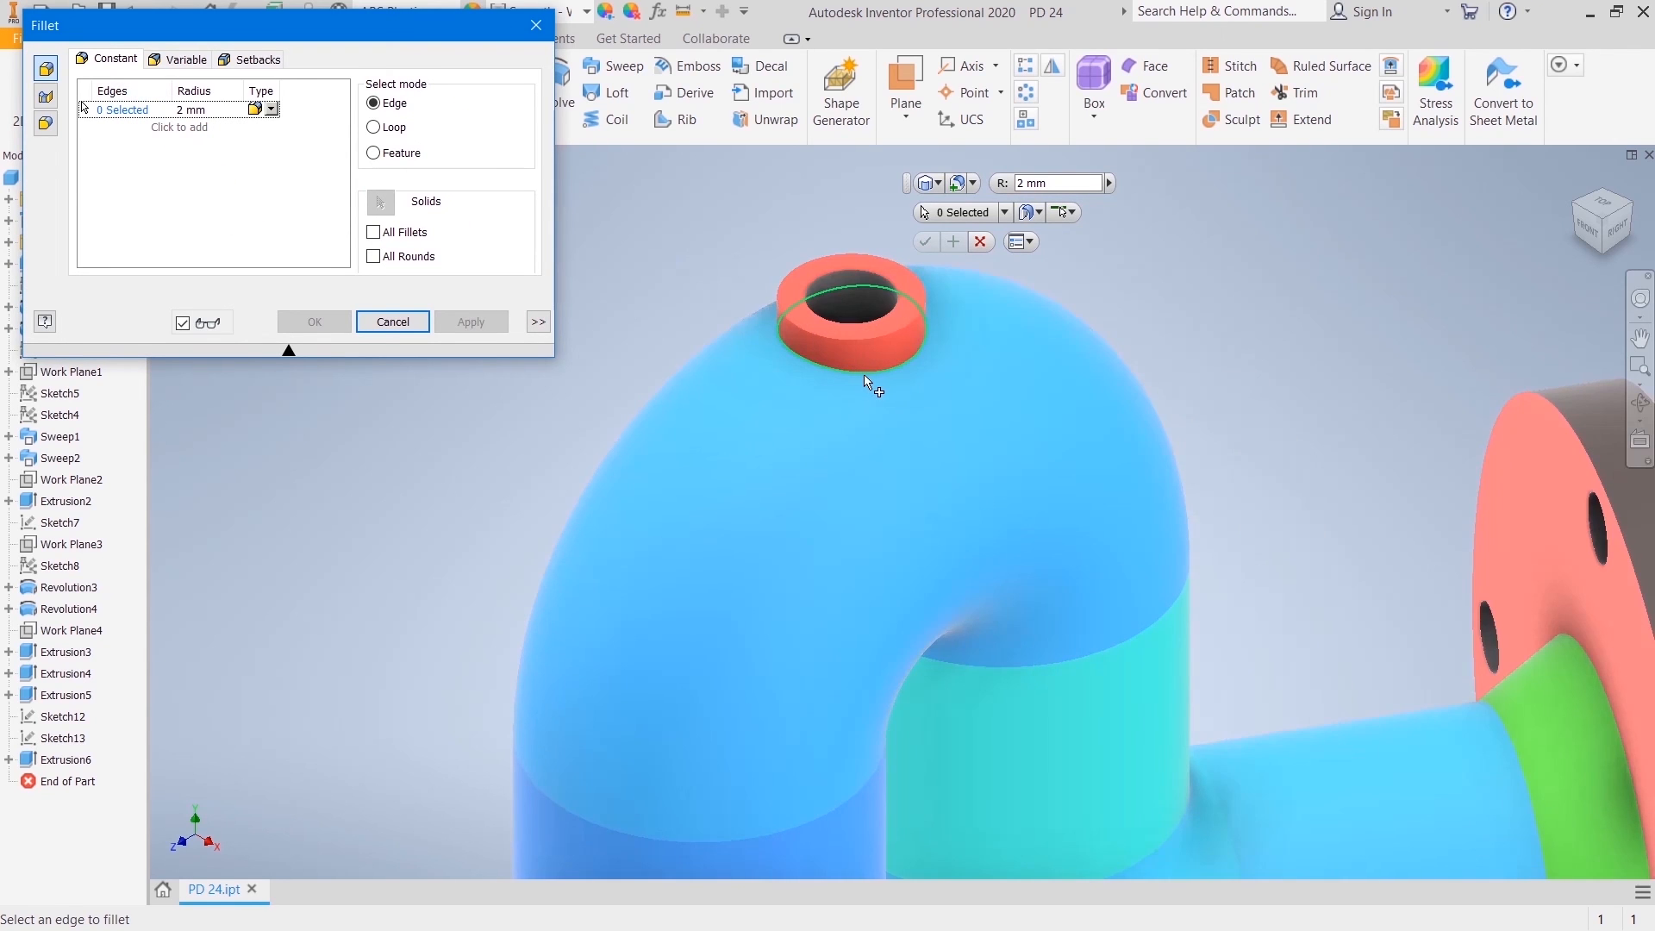
{"action": "left_click", "coordinate": [860, 379]}
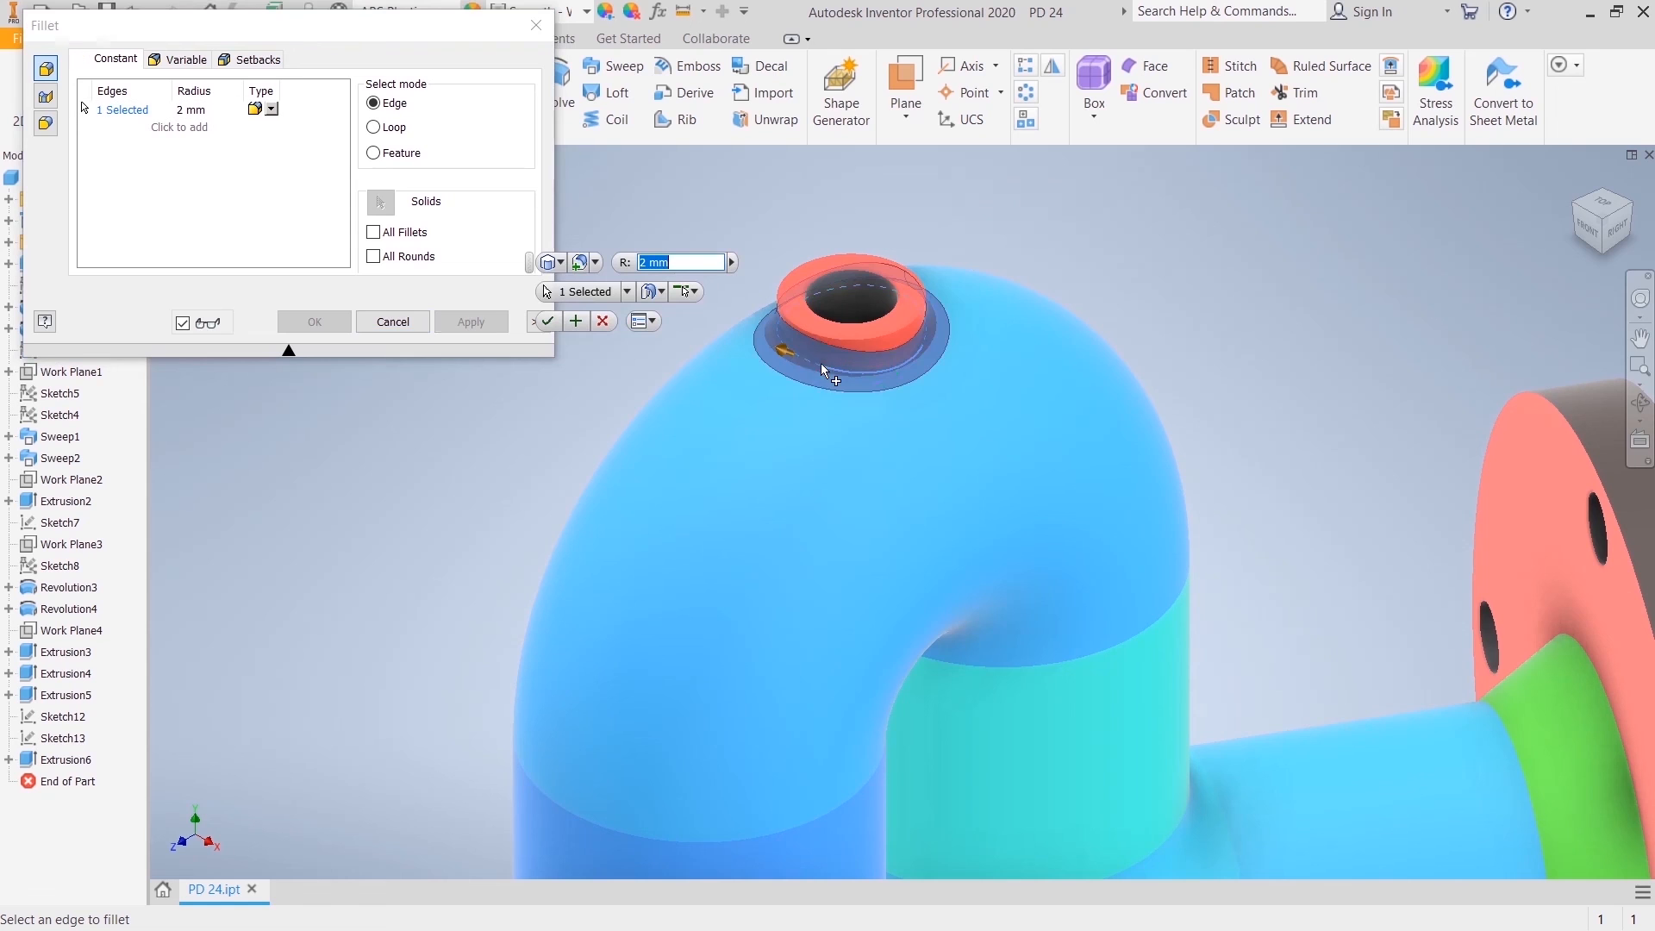
{"action": "left_click", "coordinate": [548, 320]}
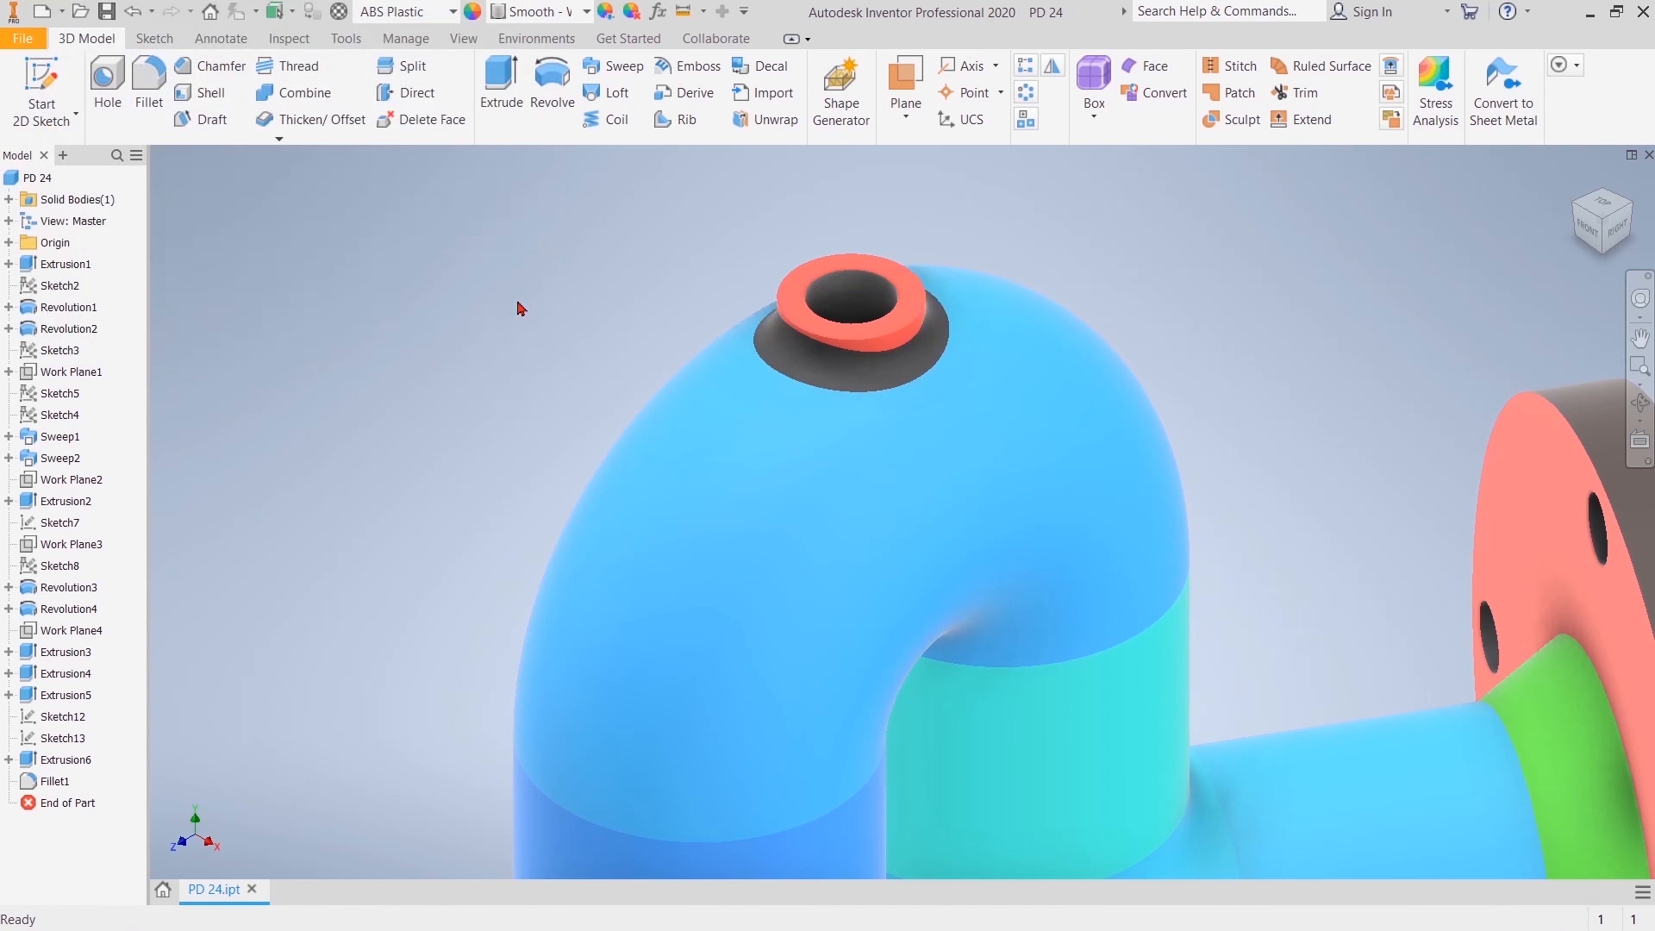
{"action": "scroll", "coordinate": [518, 307], "scroll_direction": "up", "scroll_amount": 2}
{"action": "middle_click_drag", "start_coordinate": [979, 255], "coordinate": [1075, 213]}
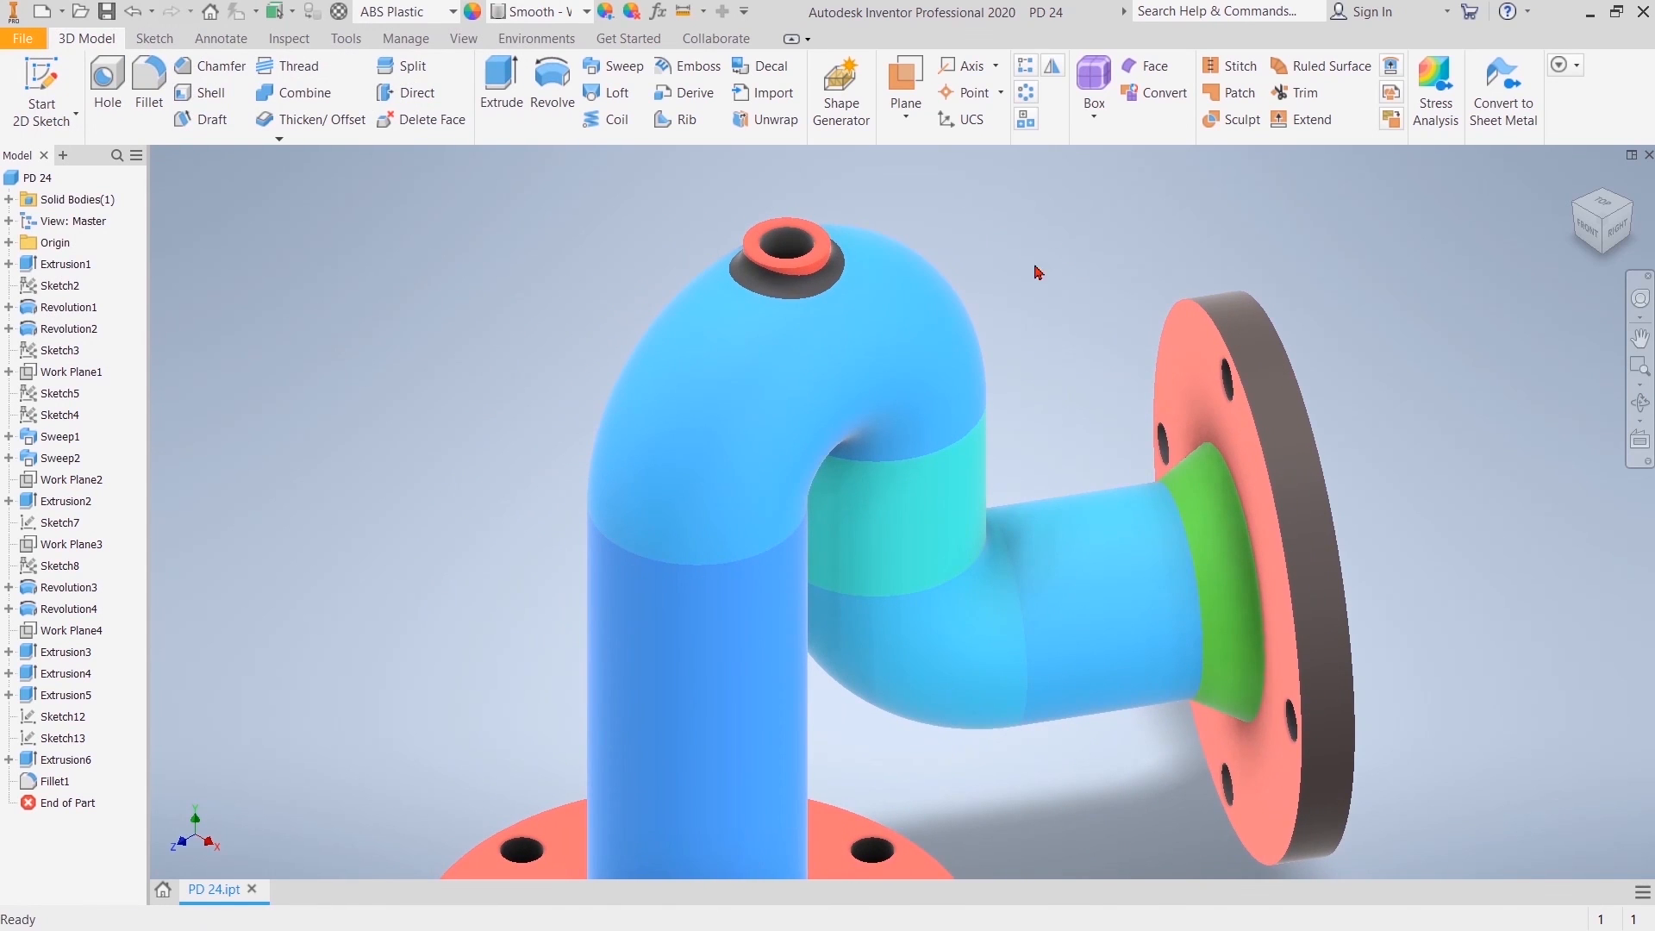